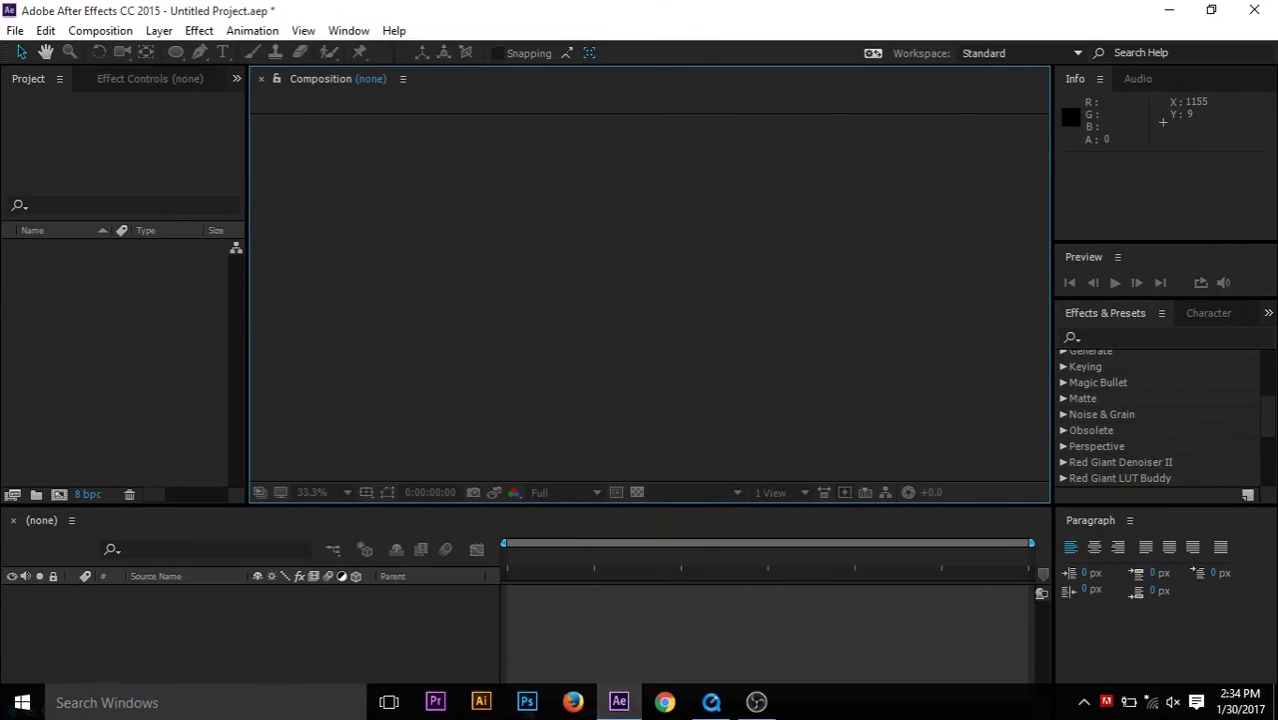
- Create a new 1000 x 1000 px composition with a frame rate of 25 frames per second
click(116, 360)
click(100, 31)
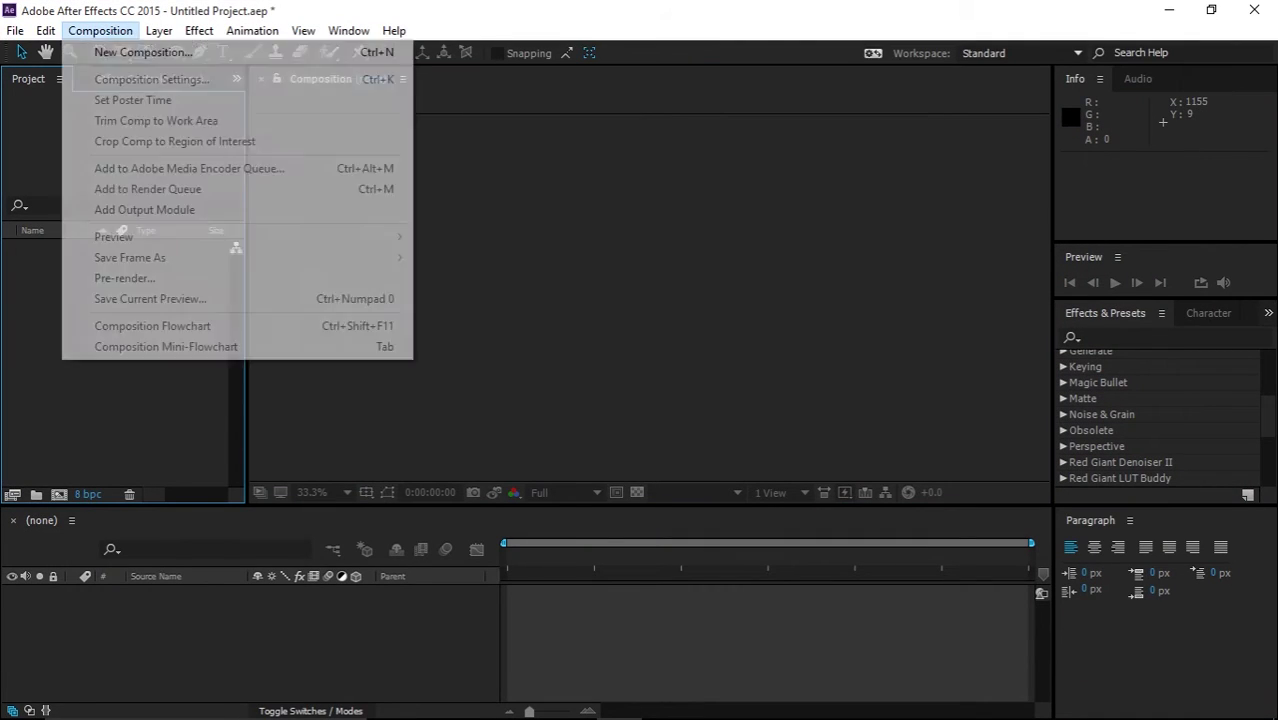
click(143, 52)
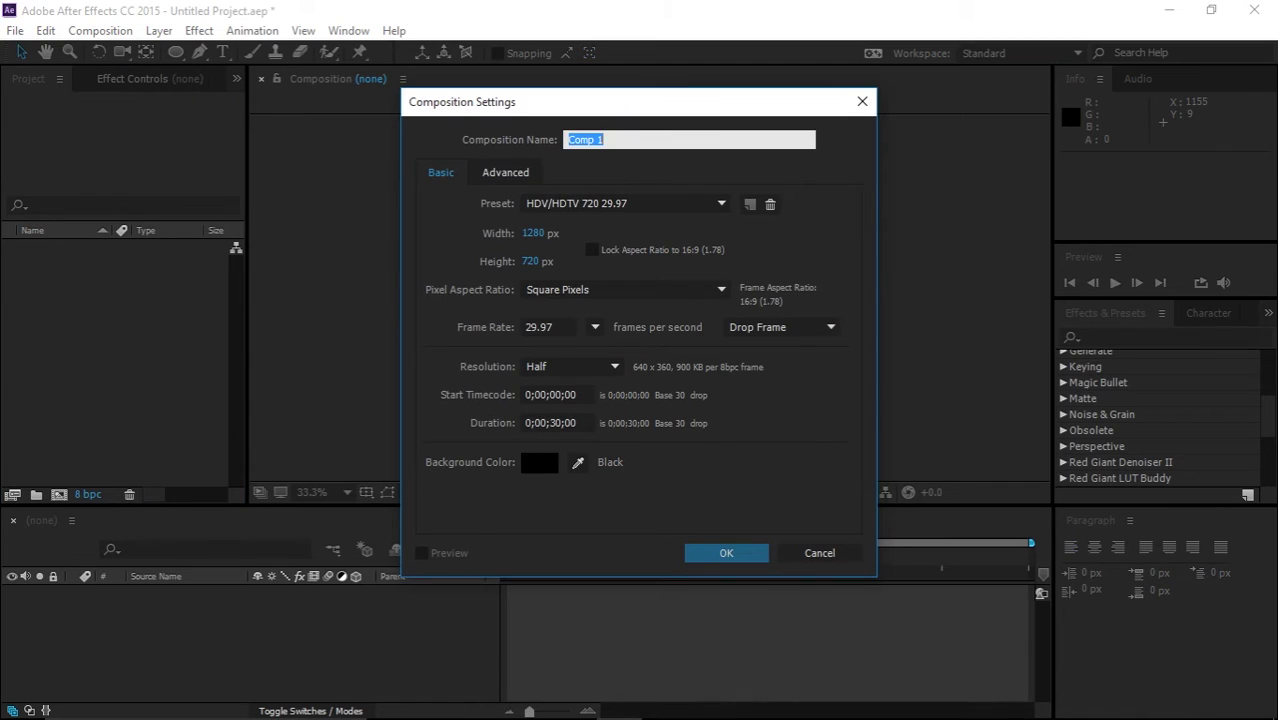
key(Tab)
text(10)
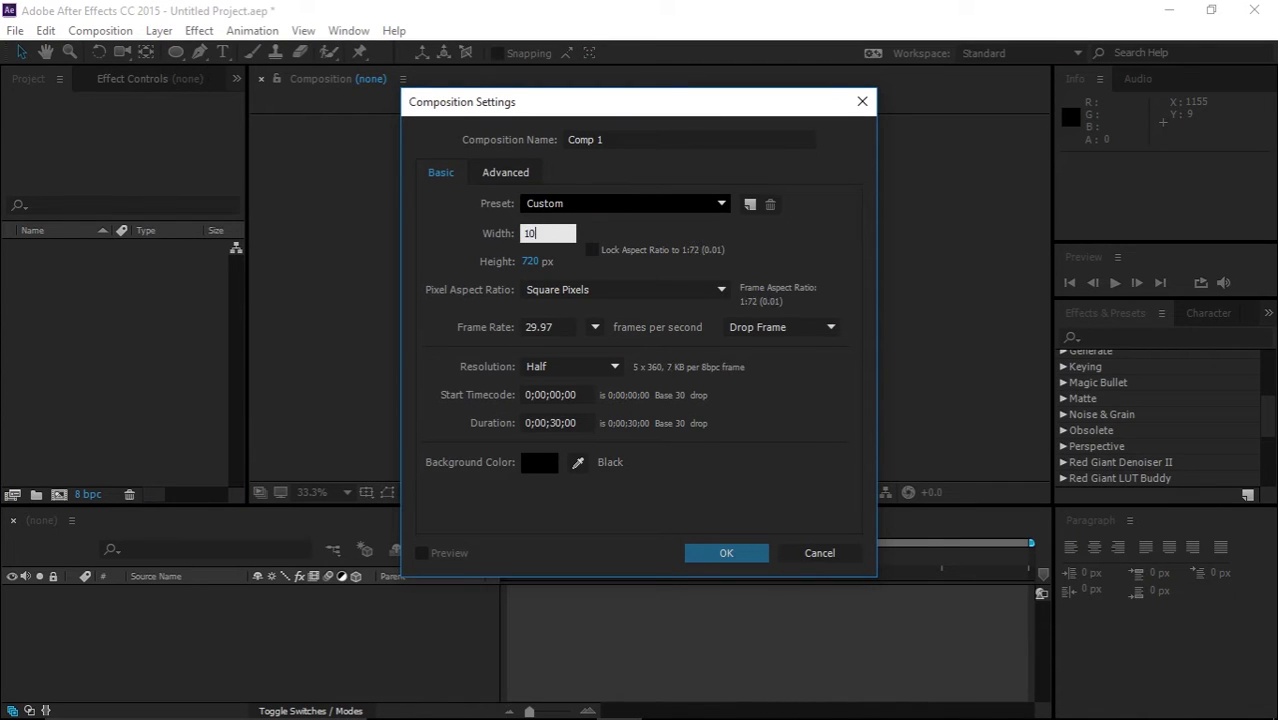
text(00)
key(Tab)
text(1000)
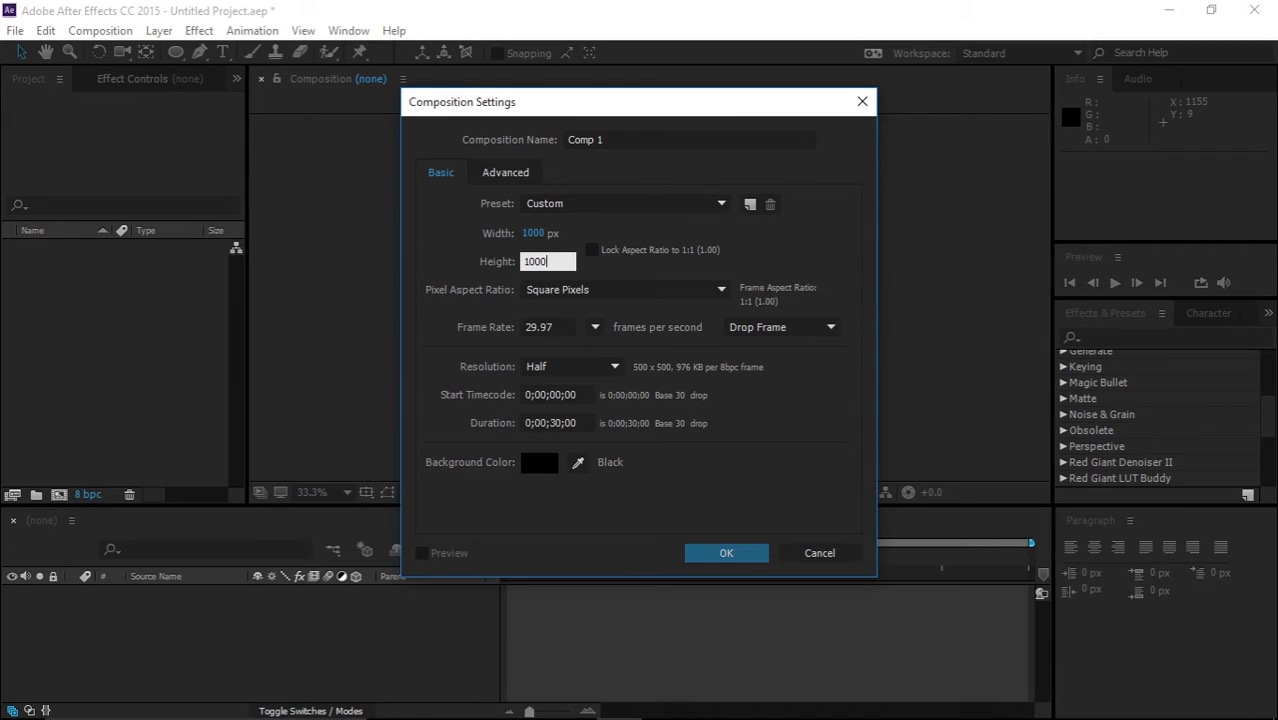
click(538, 327)
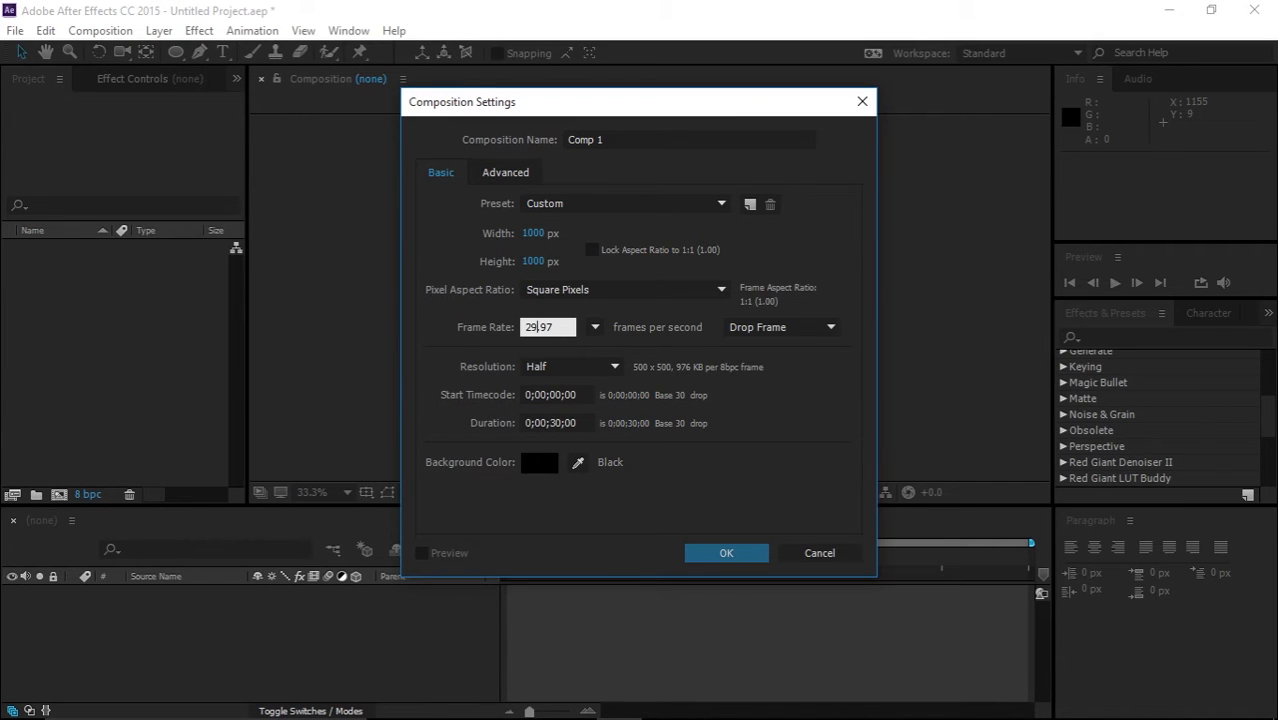
double_click(546, 327)
text(25)
key(Return)
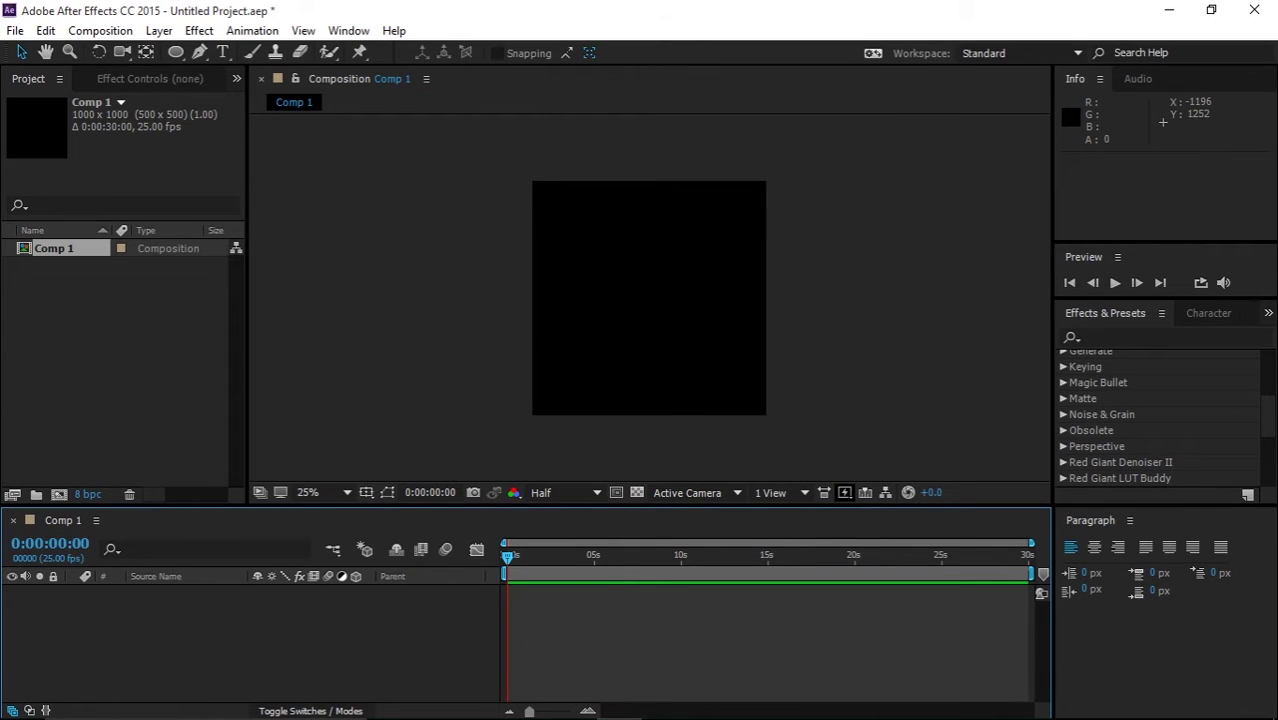
- Add a white (FFFFFF) solid layer named vegas at the composition's size
right_click(187, 636)
mouse_move(300, 458)
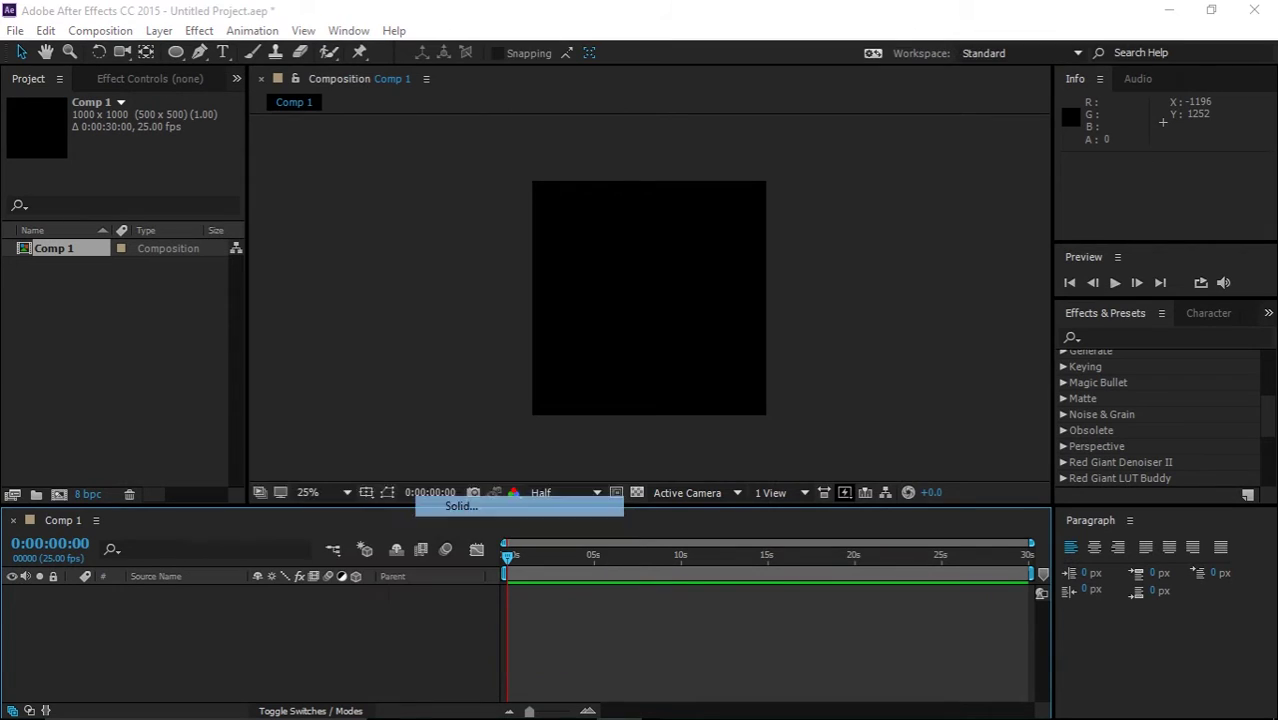
click(461, 506)
click(628, 455)
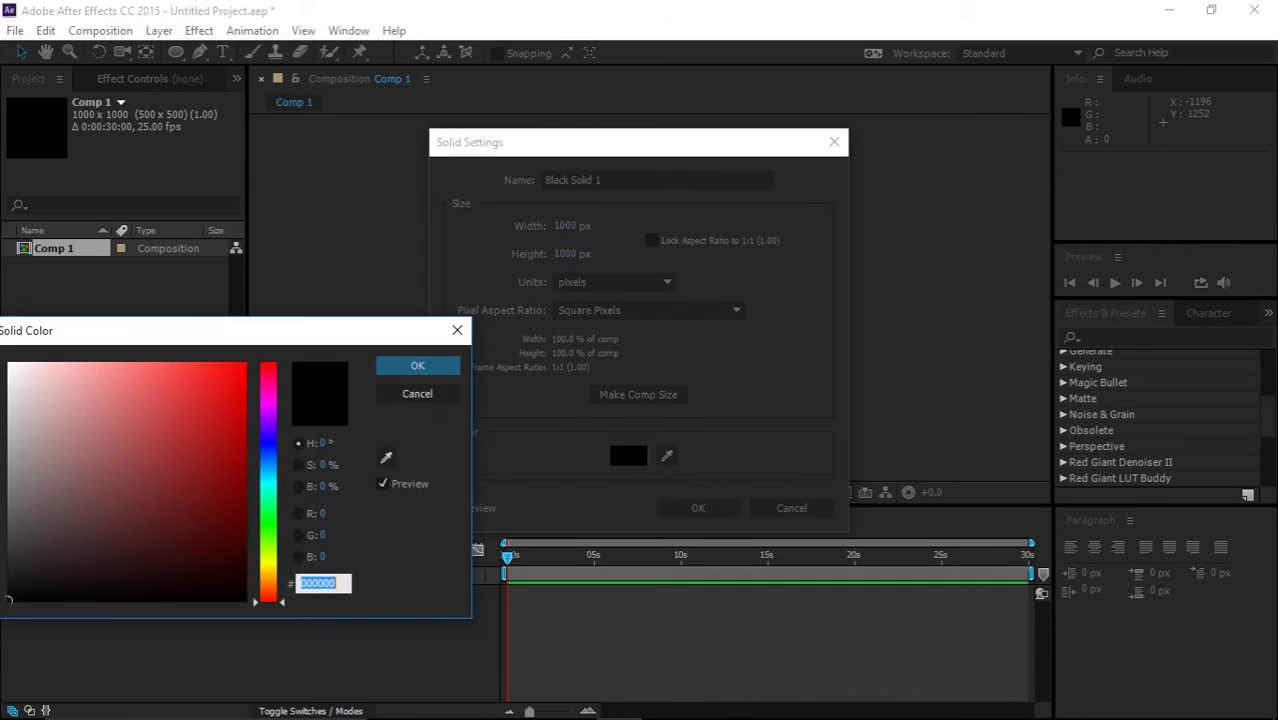
text(FFFFFF)
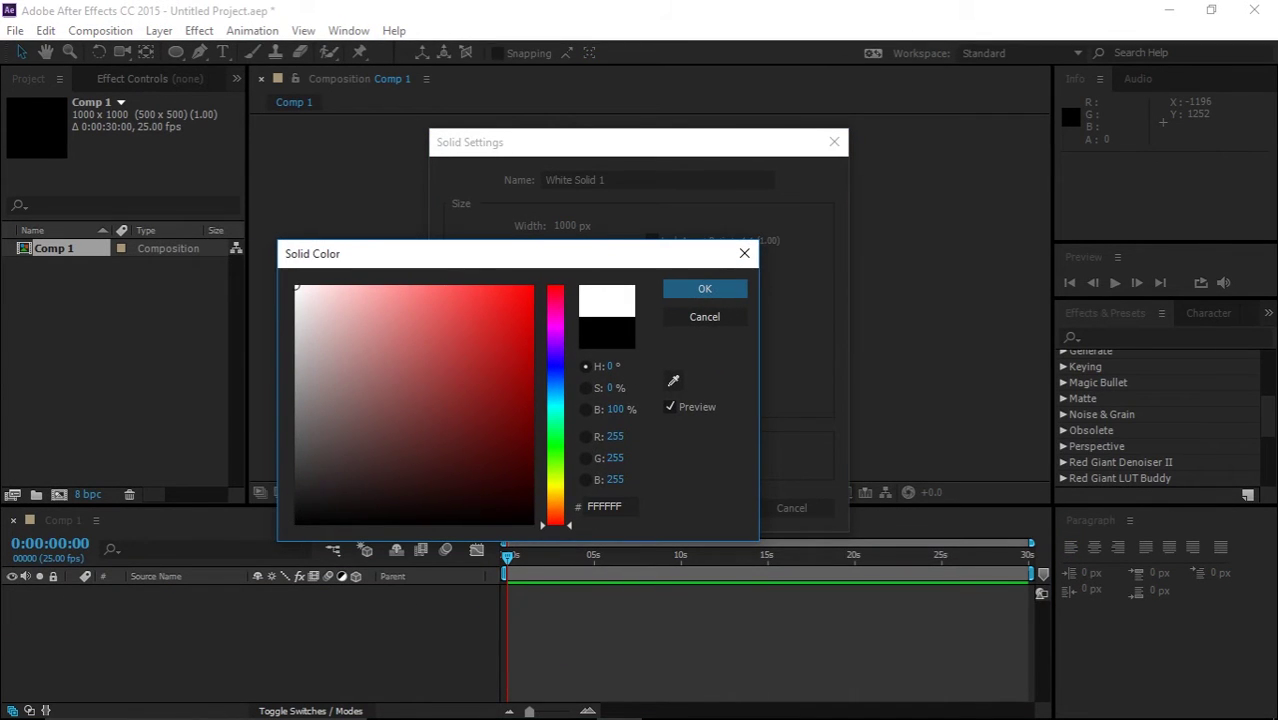
key(Return)
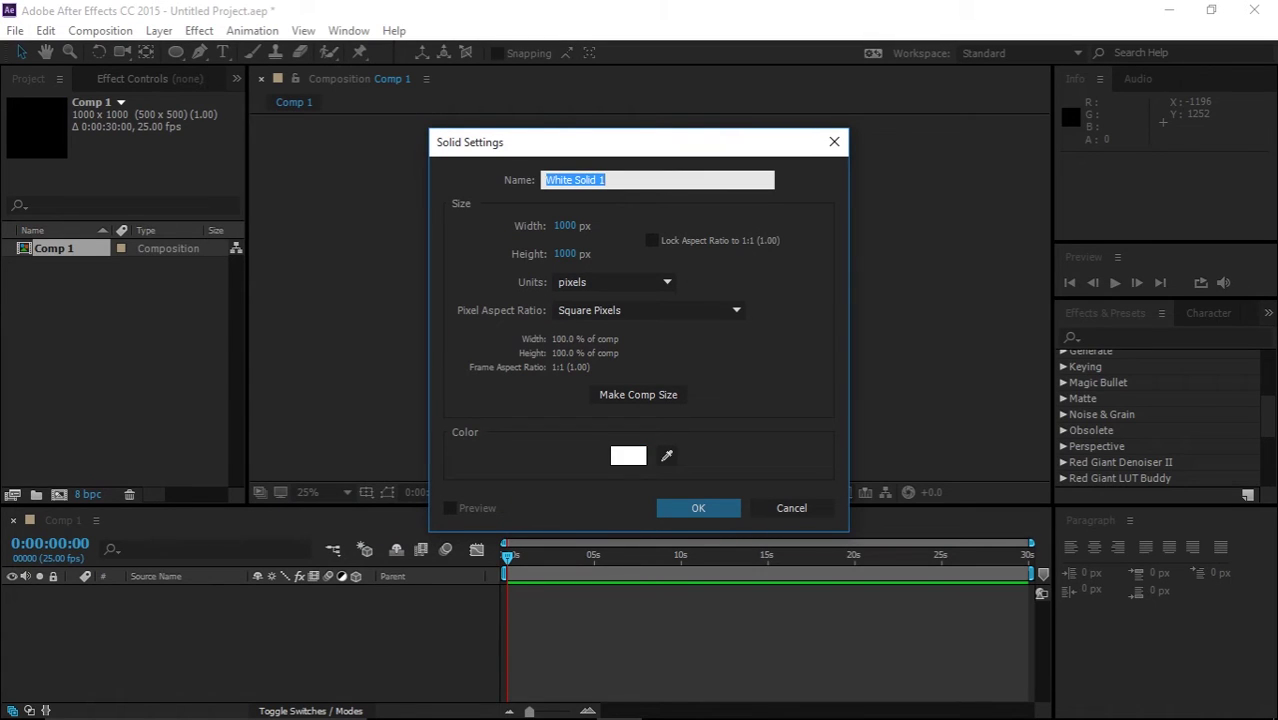
text(vegas)
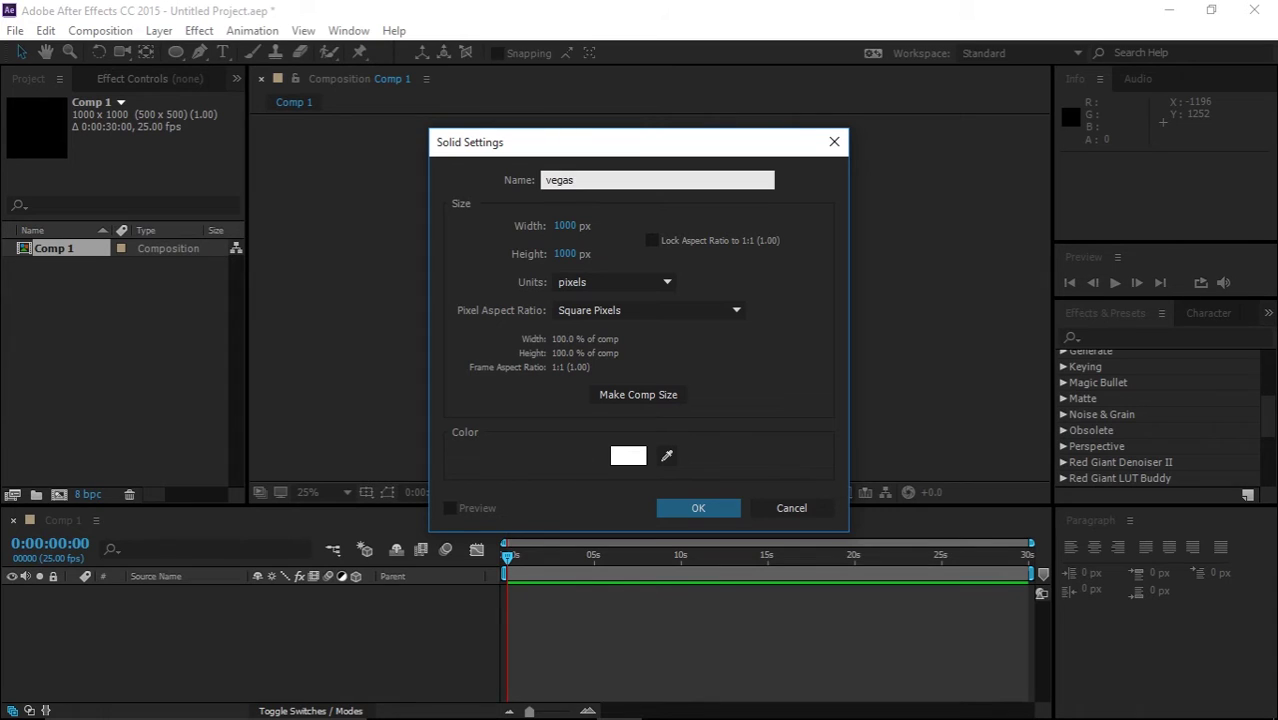
key(Return)
key(KP_Subtract)
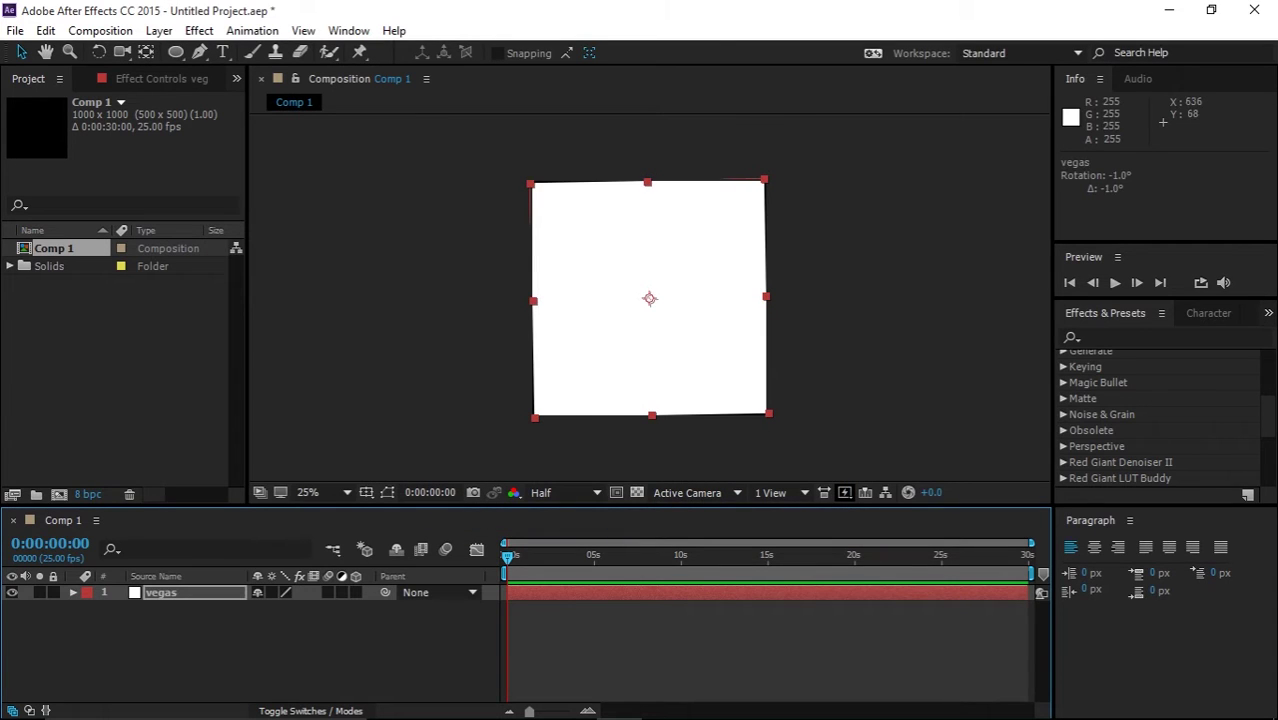
key(ctrl+z)
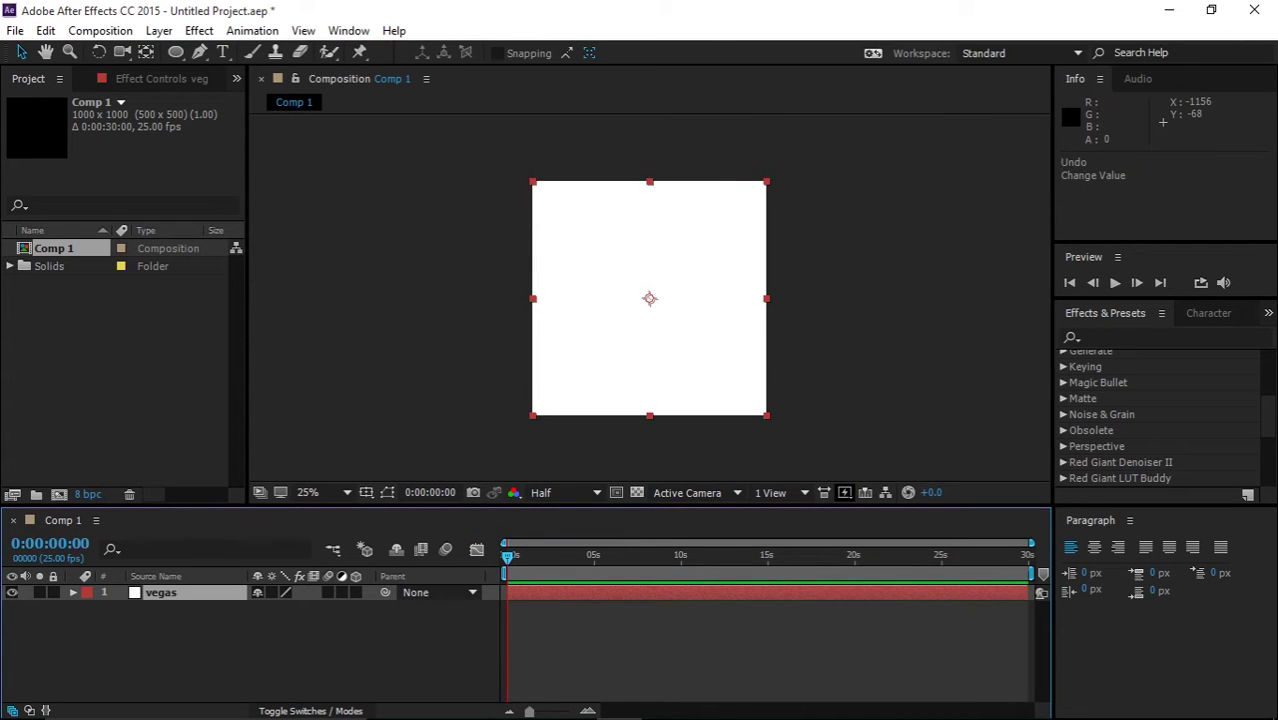
- Draw a centred circular mask on the vegas solid with a radius of about 392 px
key(q)
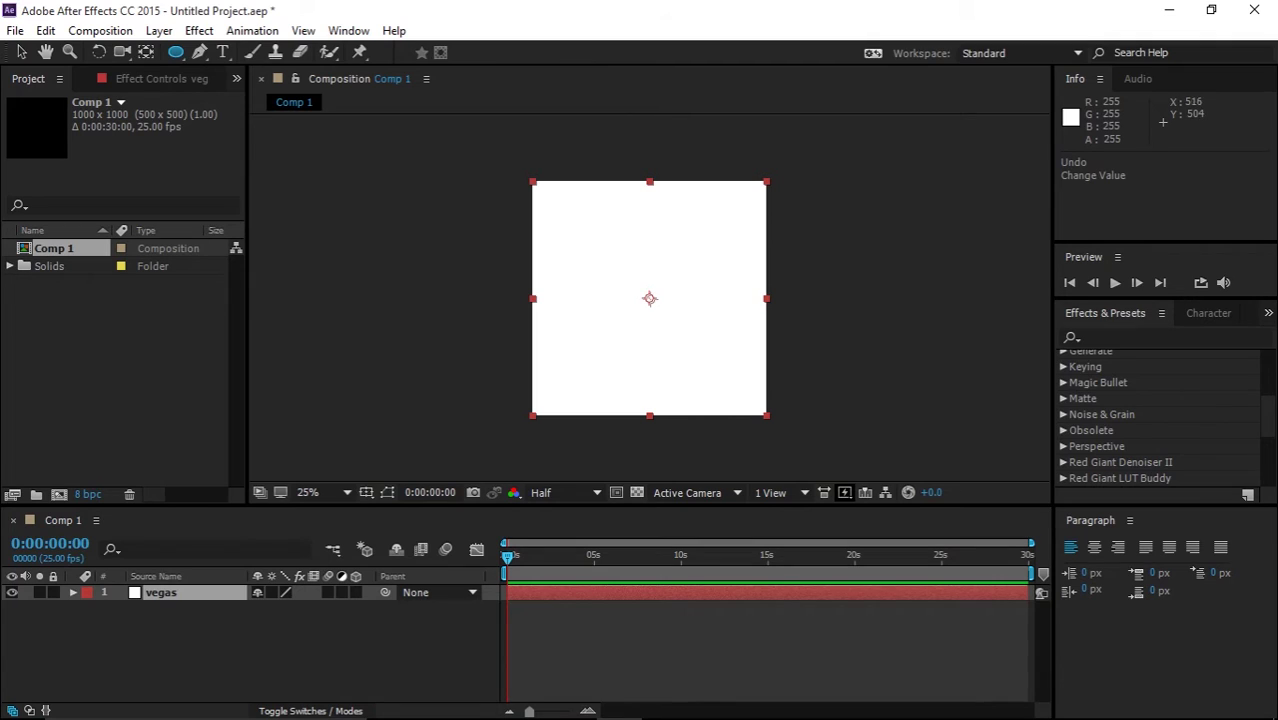
mouse_move(648, 299)
mouse_down()
mouse_move(659, 328)
mouse_move(740, 390)
mouse_up()
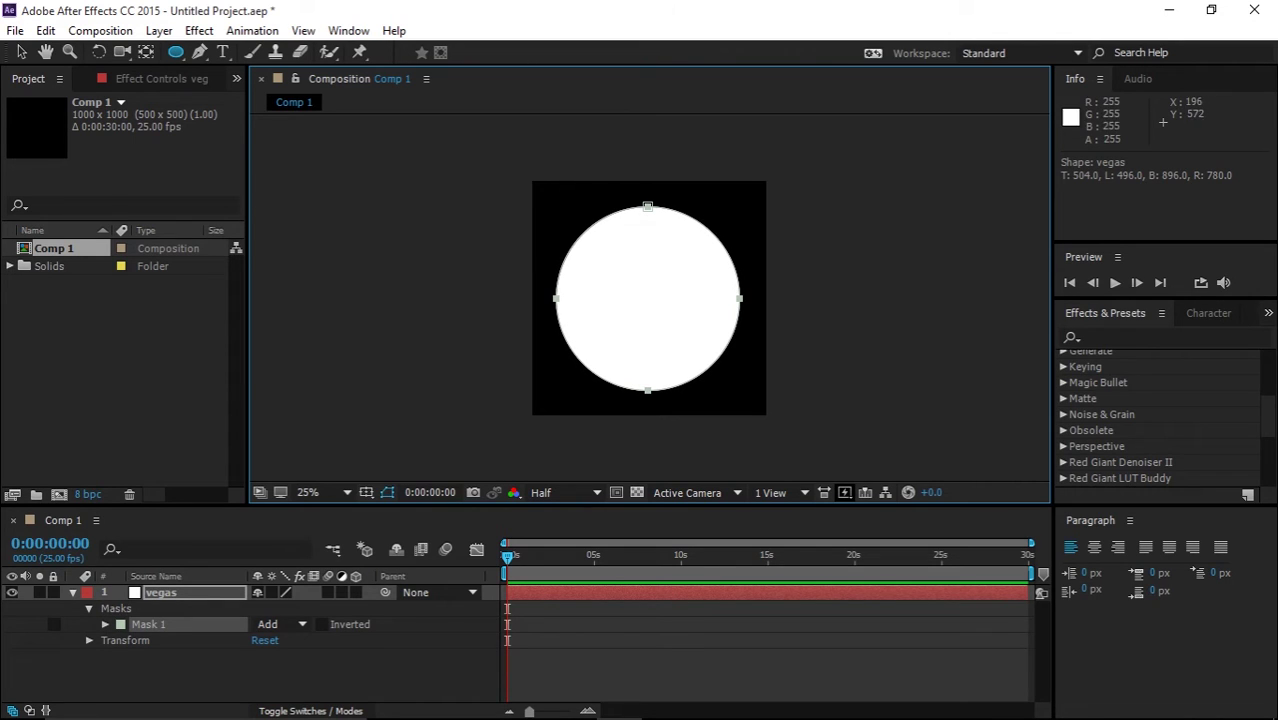
click(73, 593)
click(150, 655)
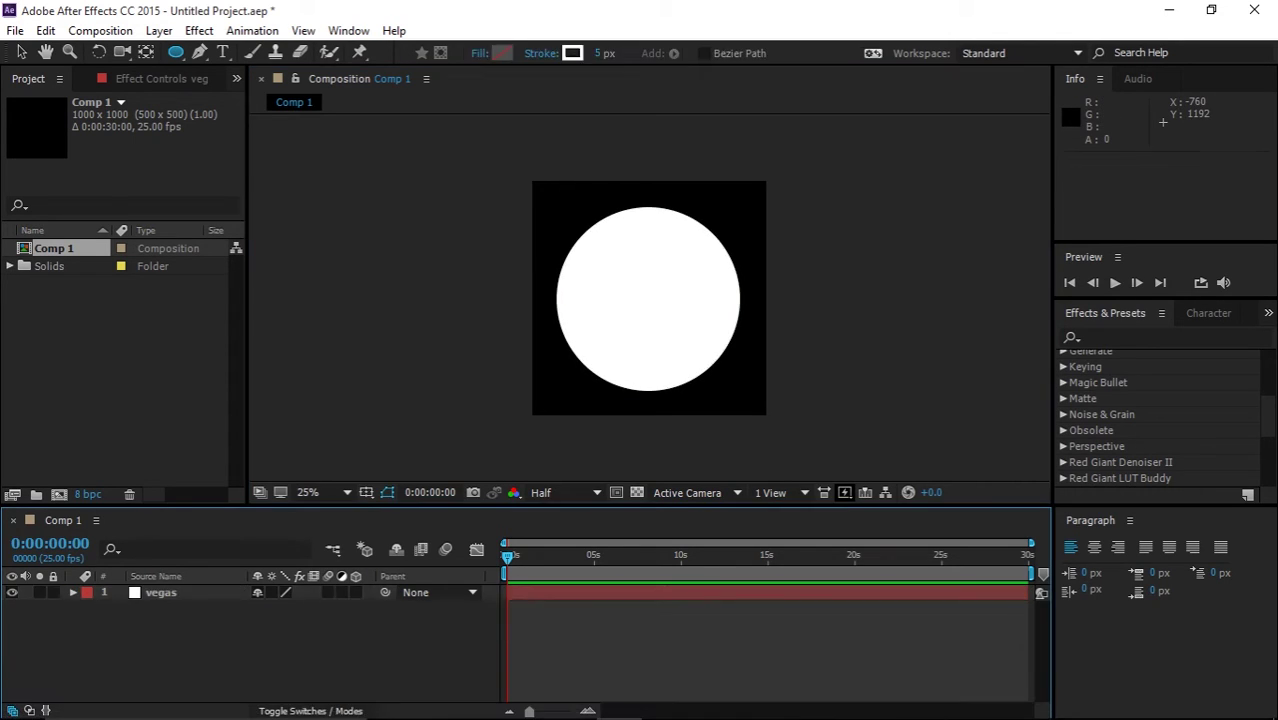
- Apply the Vegas effect to the vegas layer and set its blend mode to Stencil
click(161, 593)
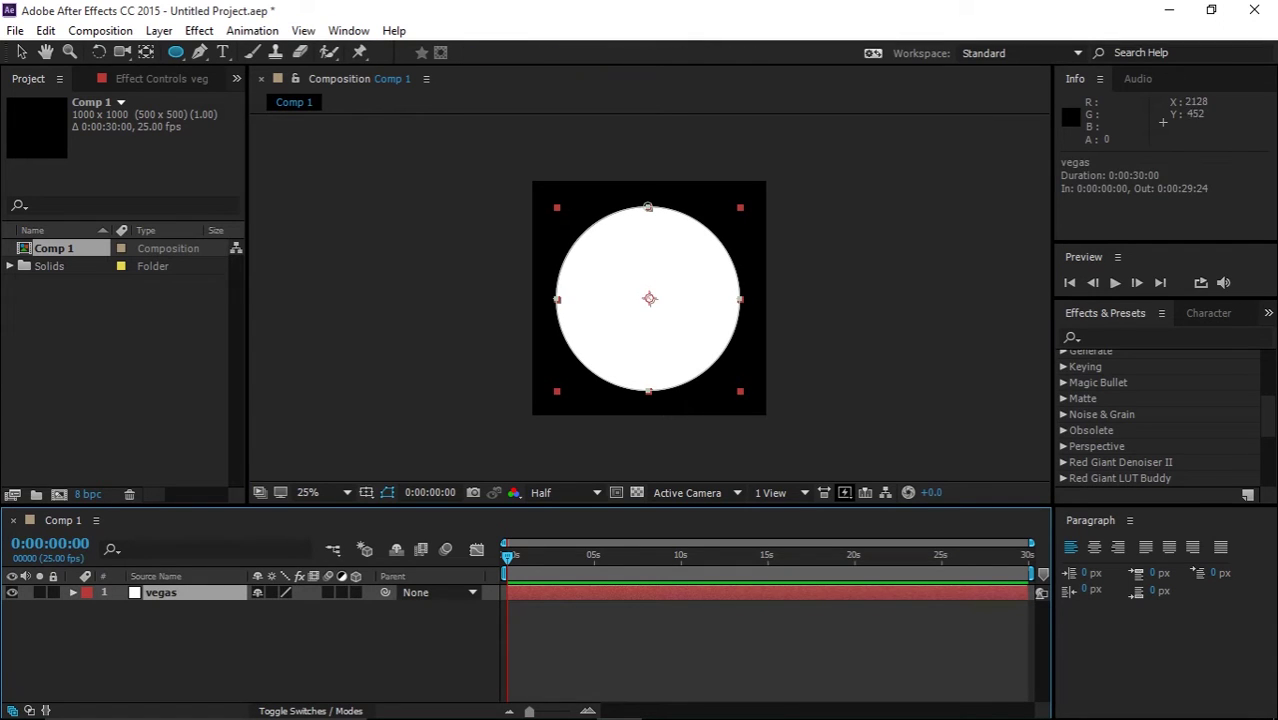
click(1128, 338)
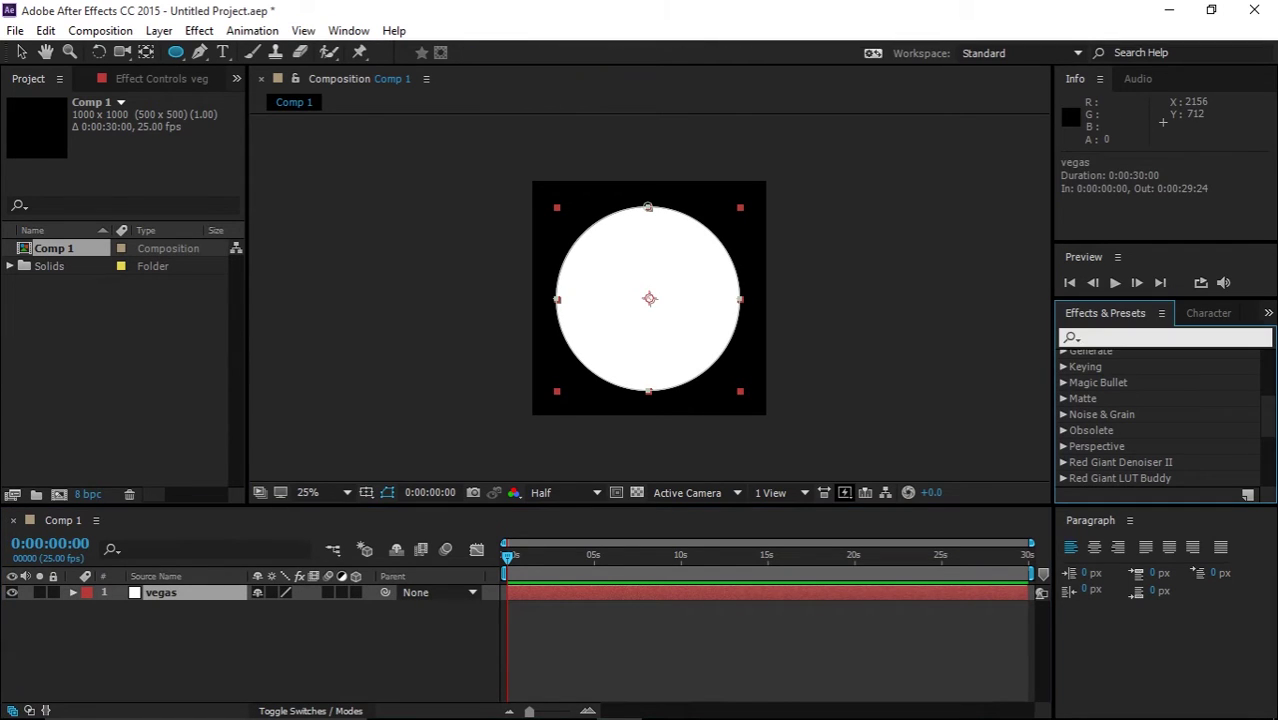
text(vegas)
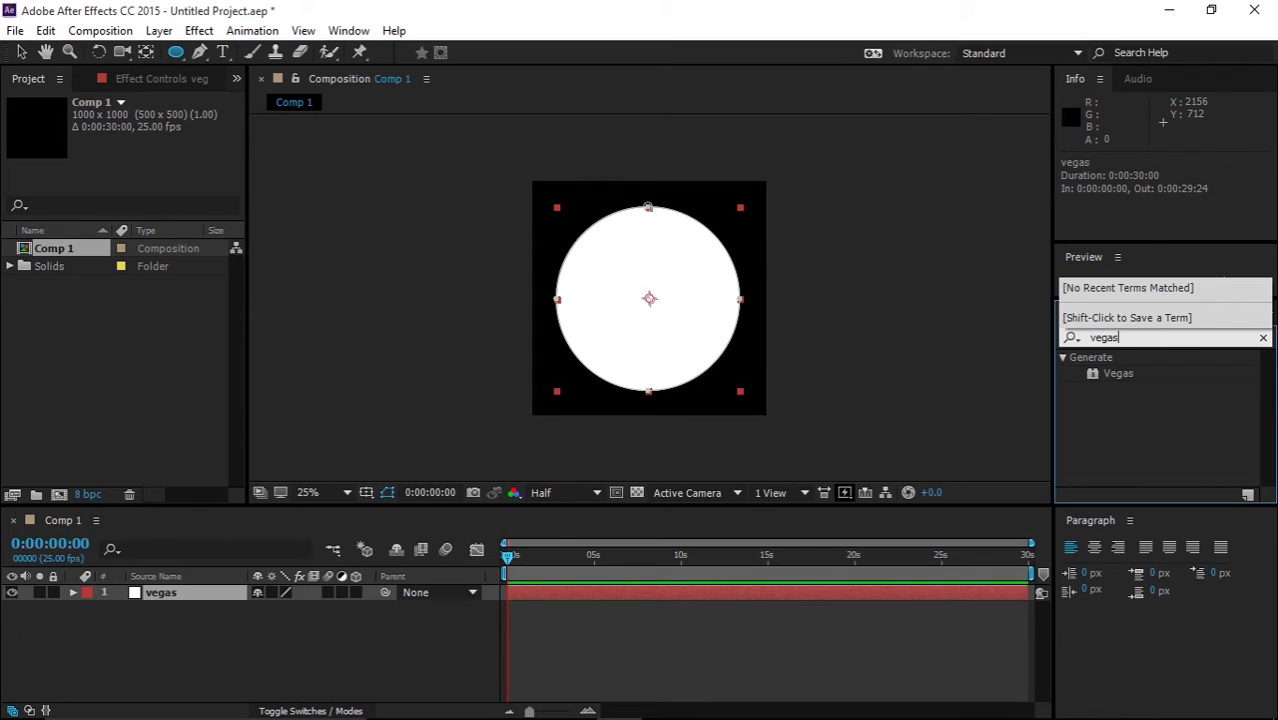
drag(1118, 373, 653, 300)
drag(147, 578, 183, 596)
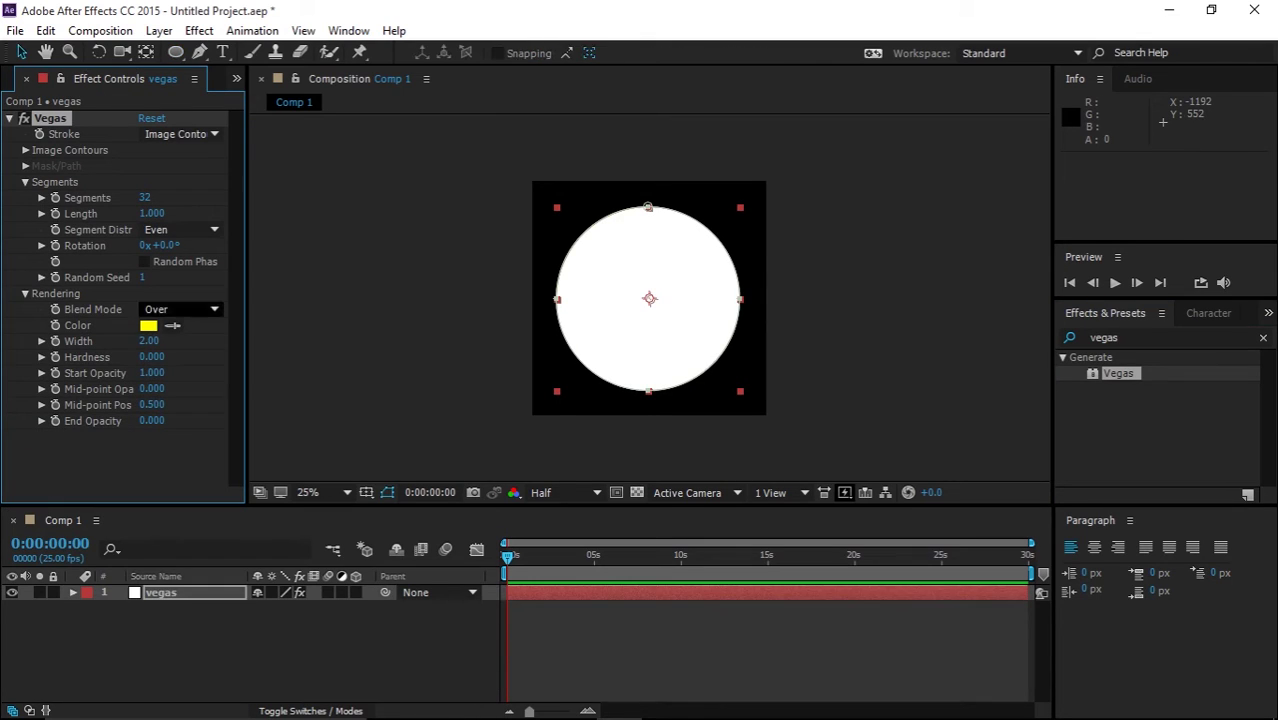
click(180, 309)
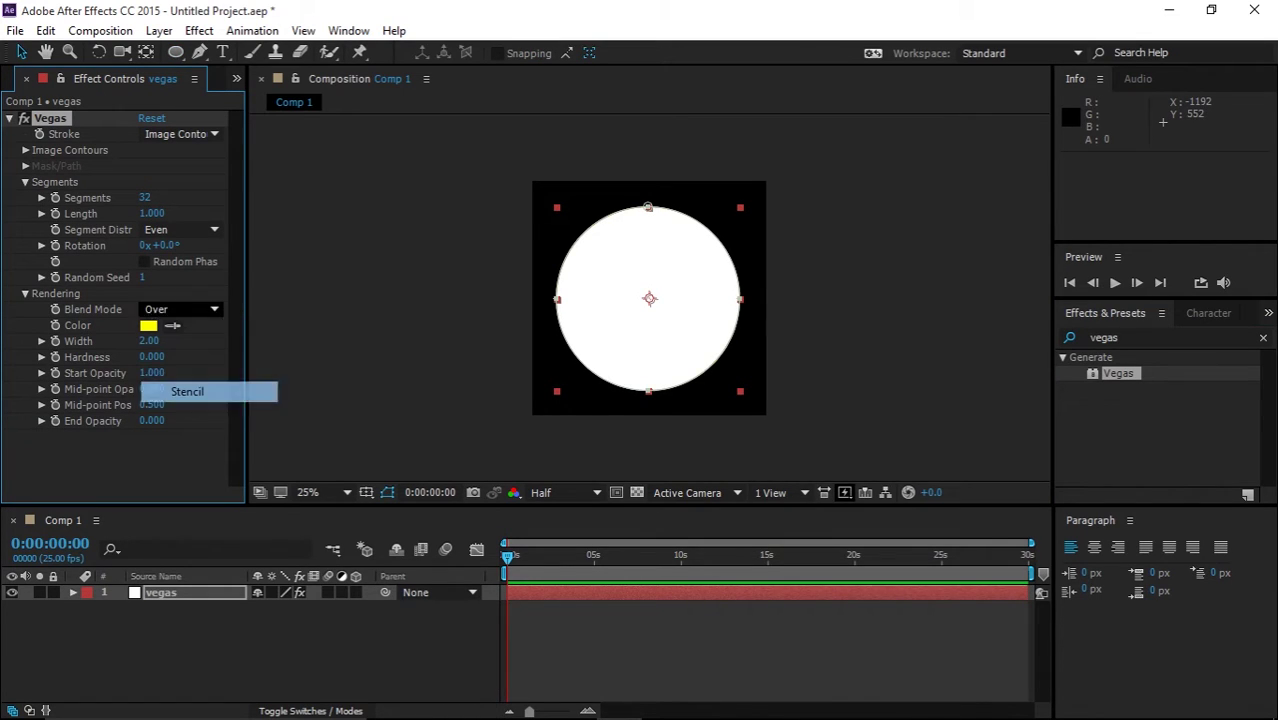
click(187, 391)
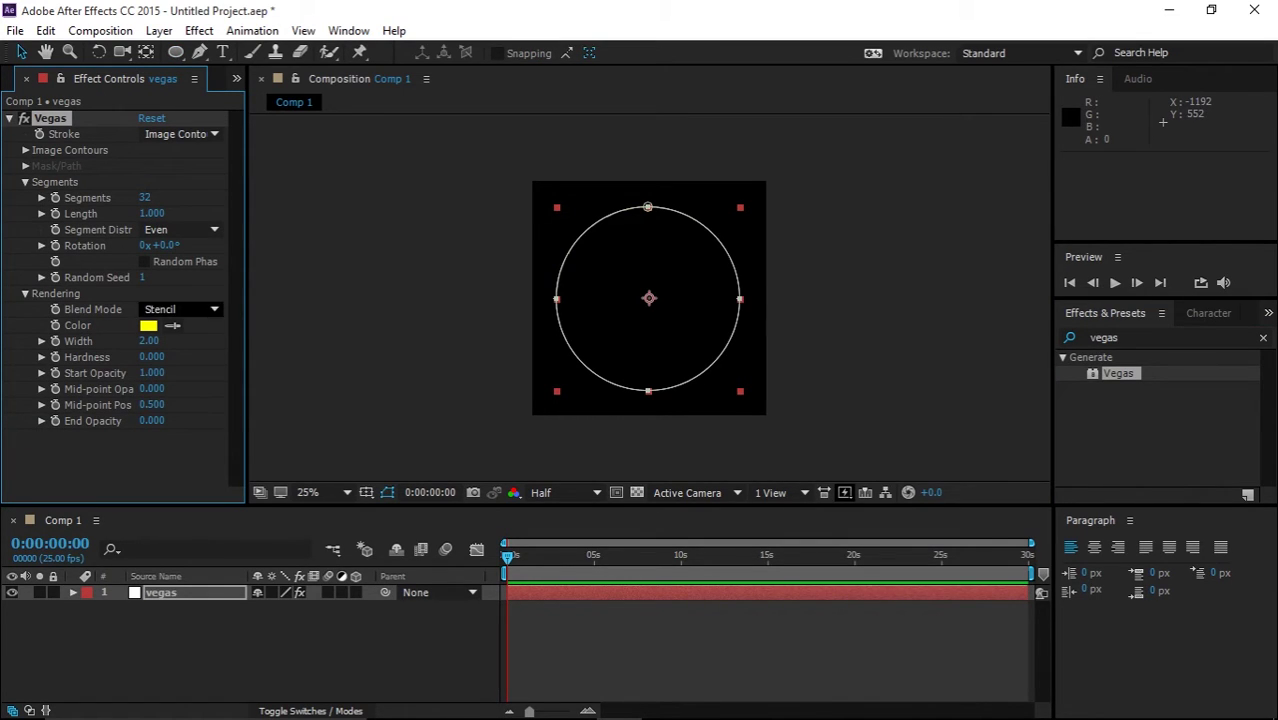
- Set the circular mask's mode to None on the vegas layer
click(73, 593)
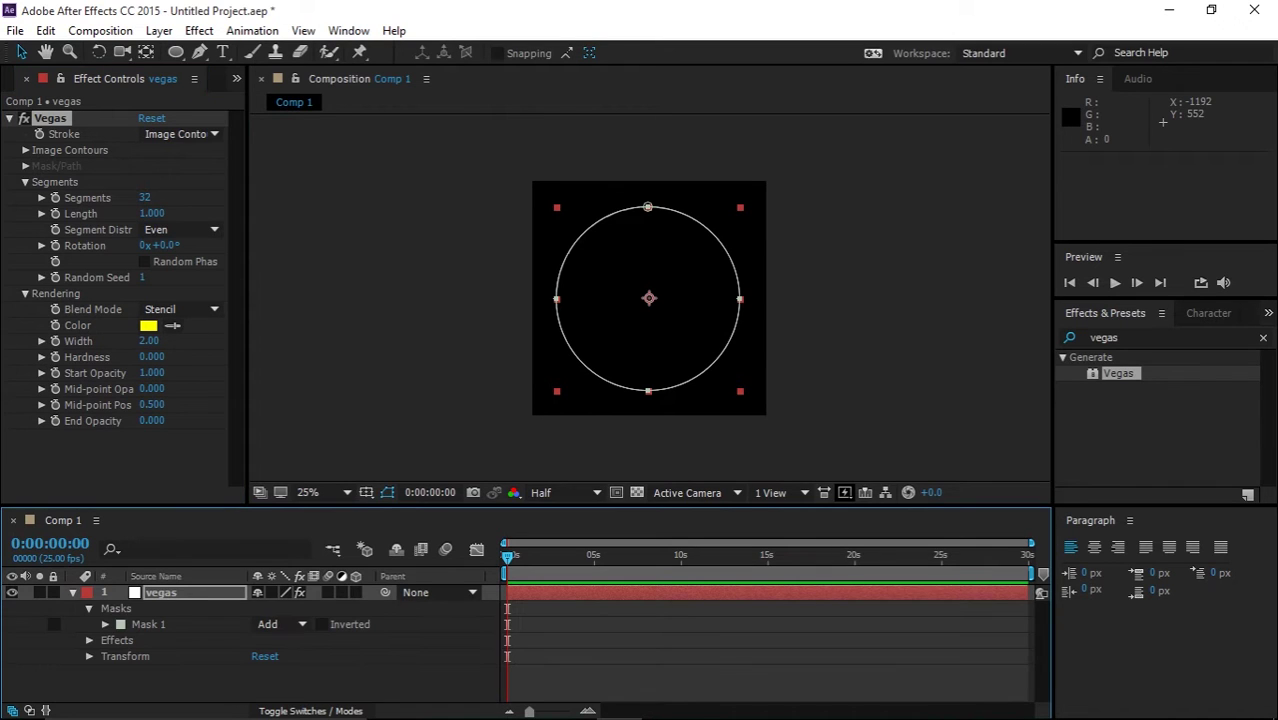
click(282, 624)
click(290, 480)
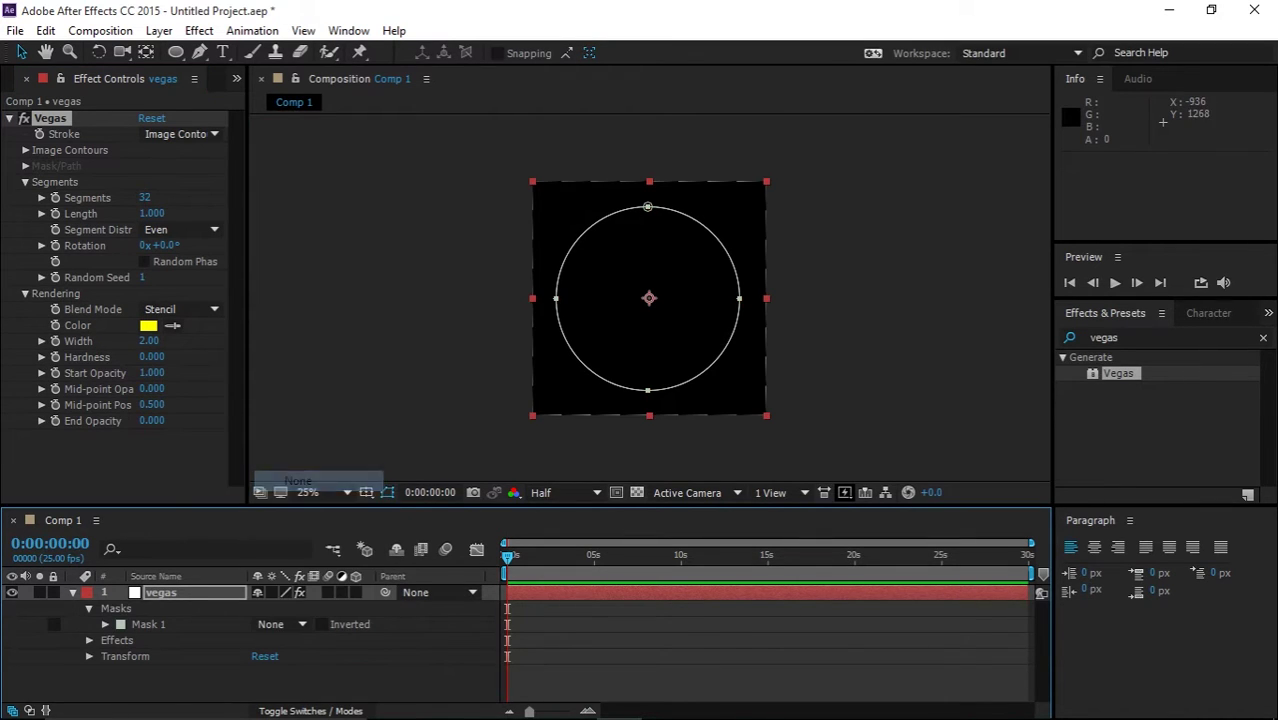
- Try the Add and Subtract modes on the circular mask and return it to None
click(282, 624)
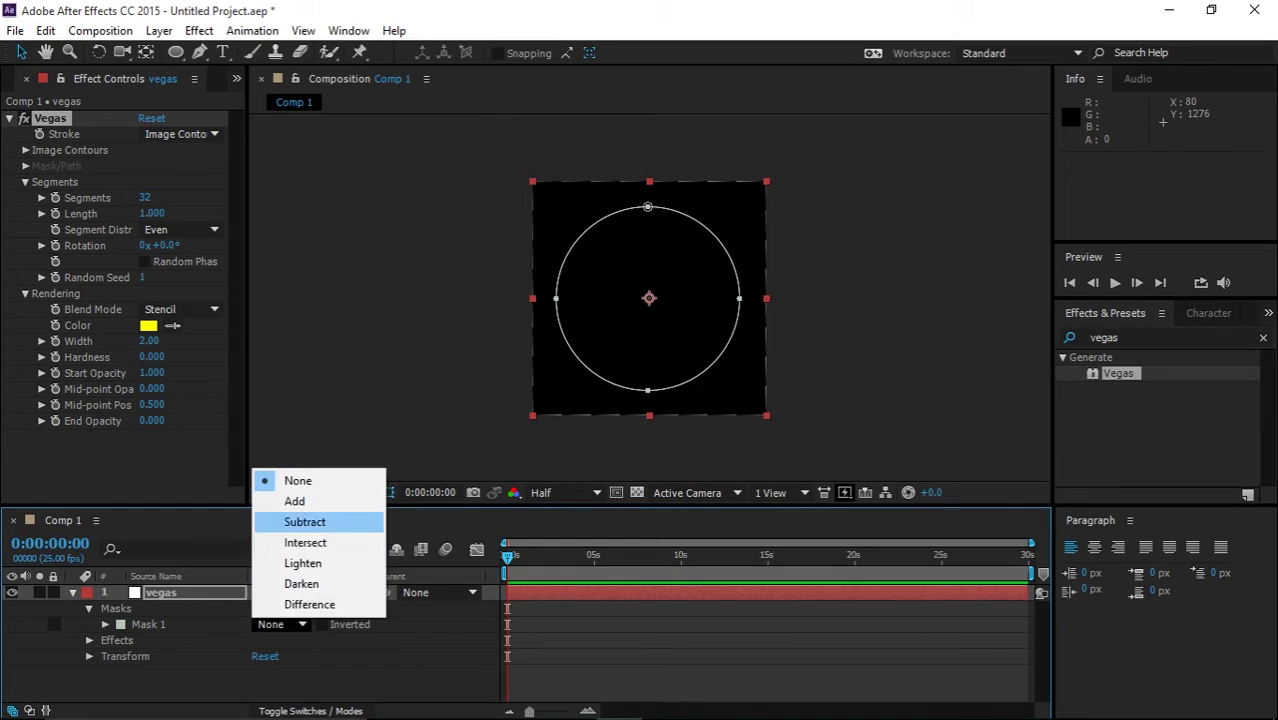
click(292, 500)
click(282, 624)
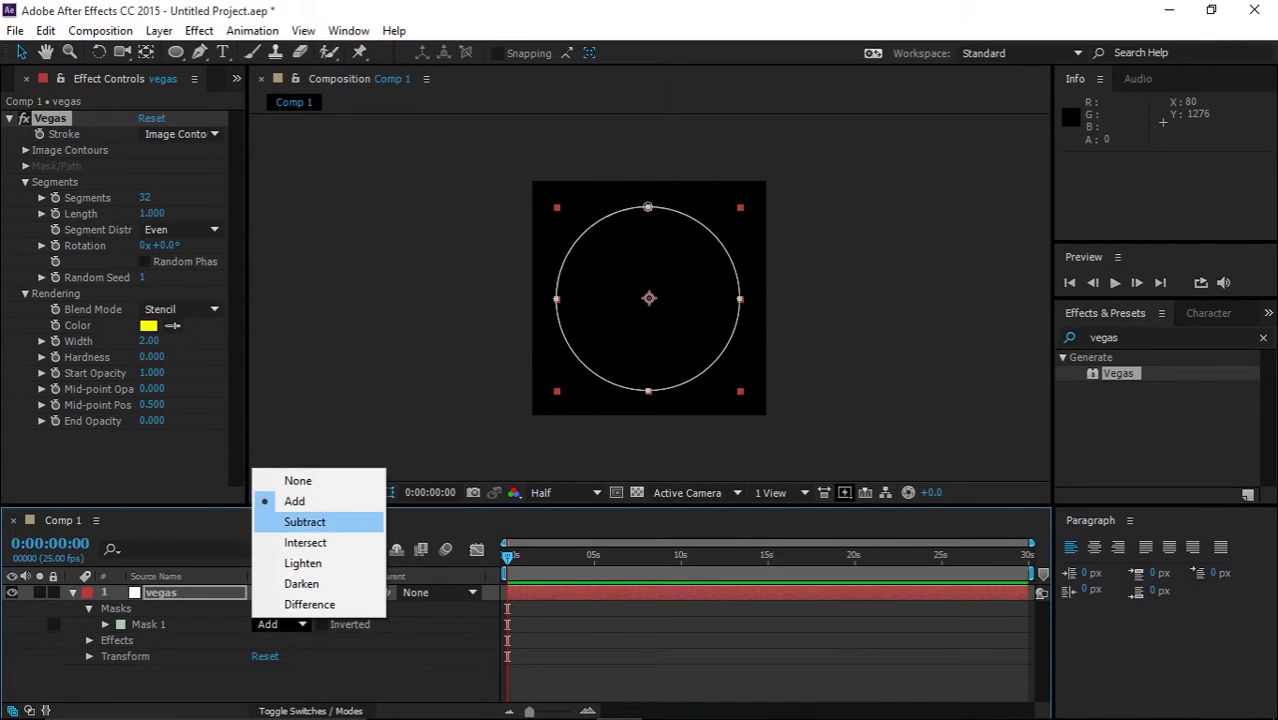
click(292, 522)
click(282, 624)
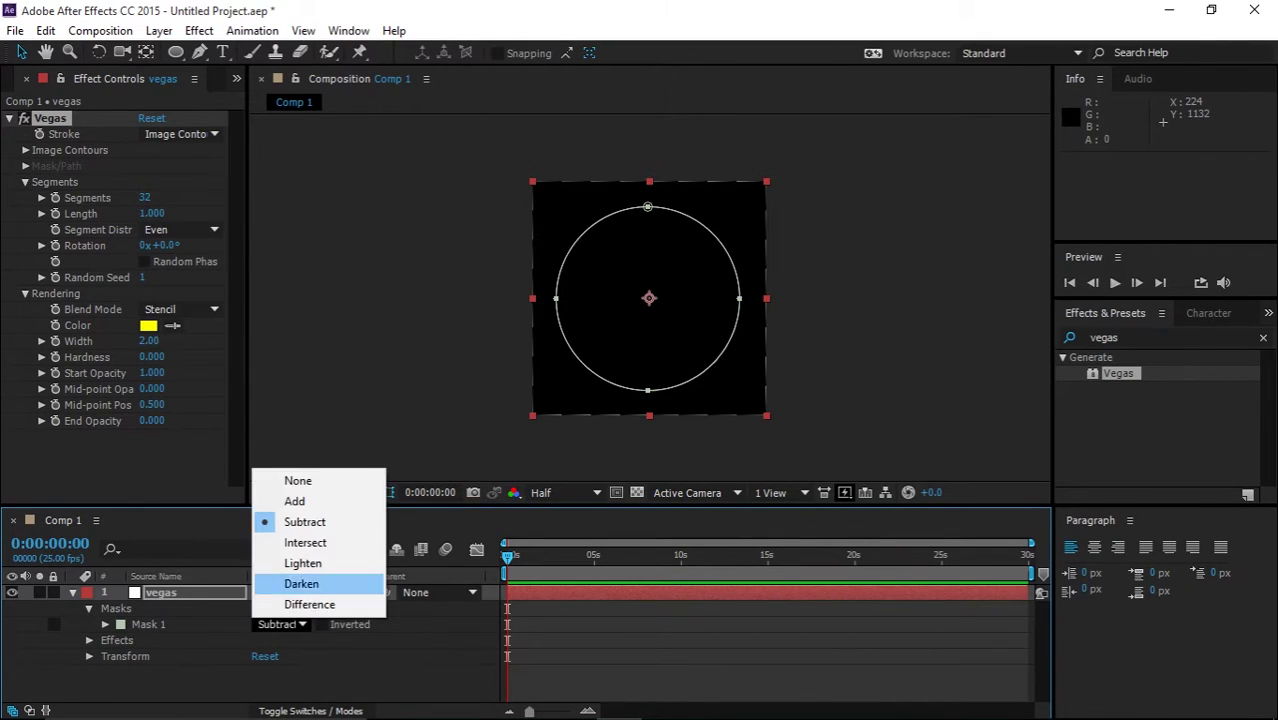
click(298, 481)
- Set the Vegas effect's stroke source to Mask/Path and hide the mask outline in the composition view
scroll(649, 298, up, 3)
scroll(649, 298, down, 1)
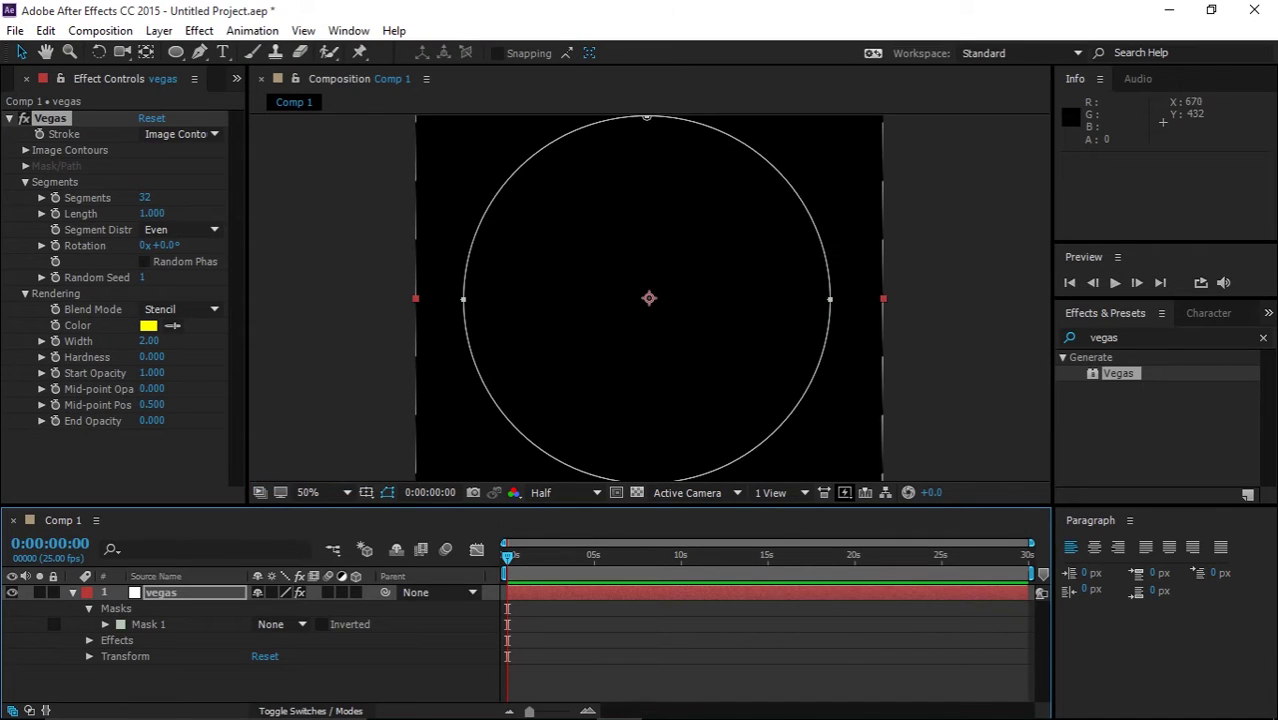
click(180, 133)
click(195, 174)
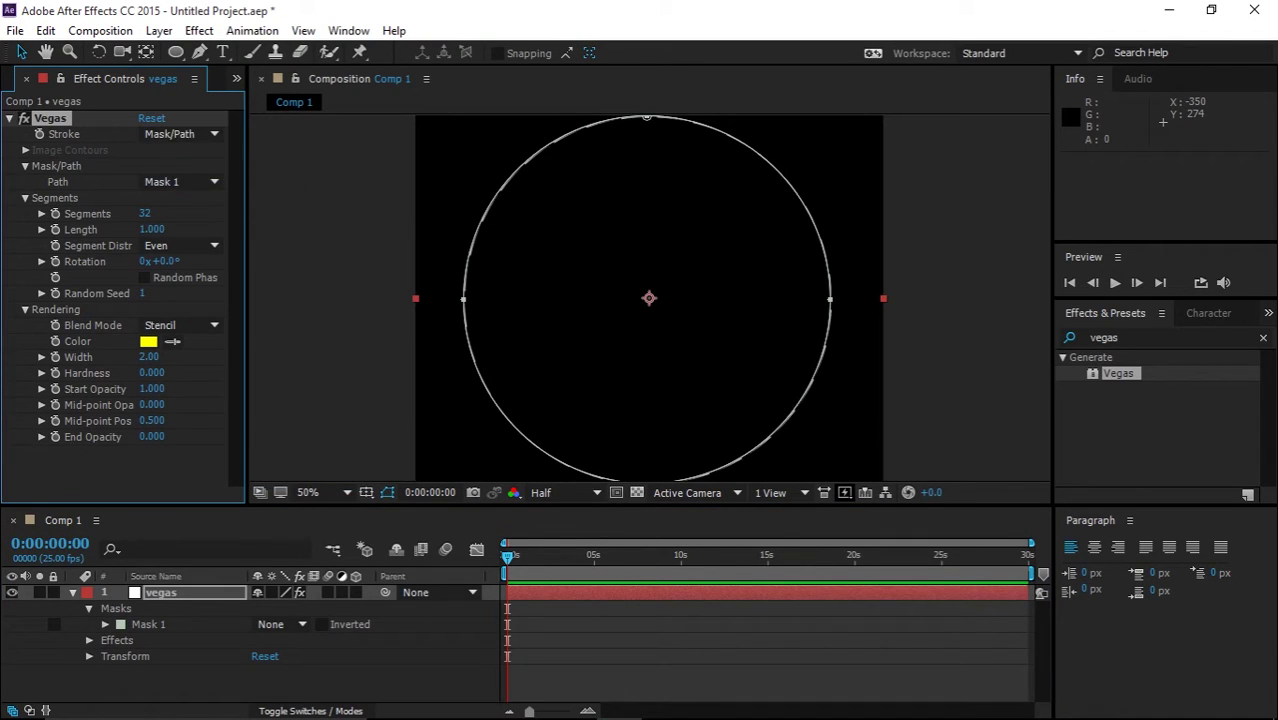
click(388, 492)
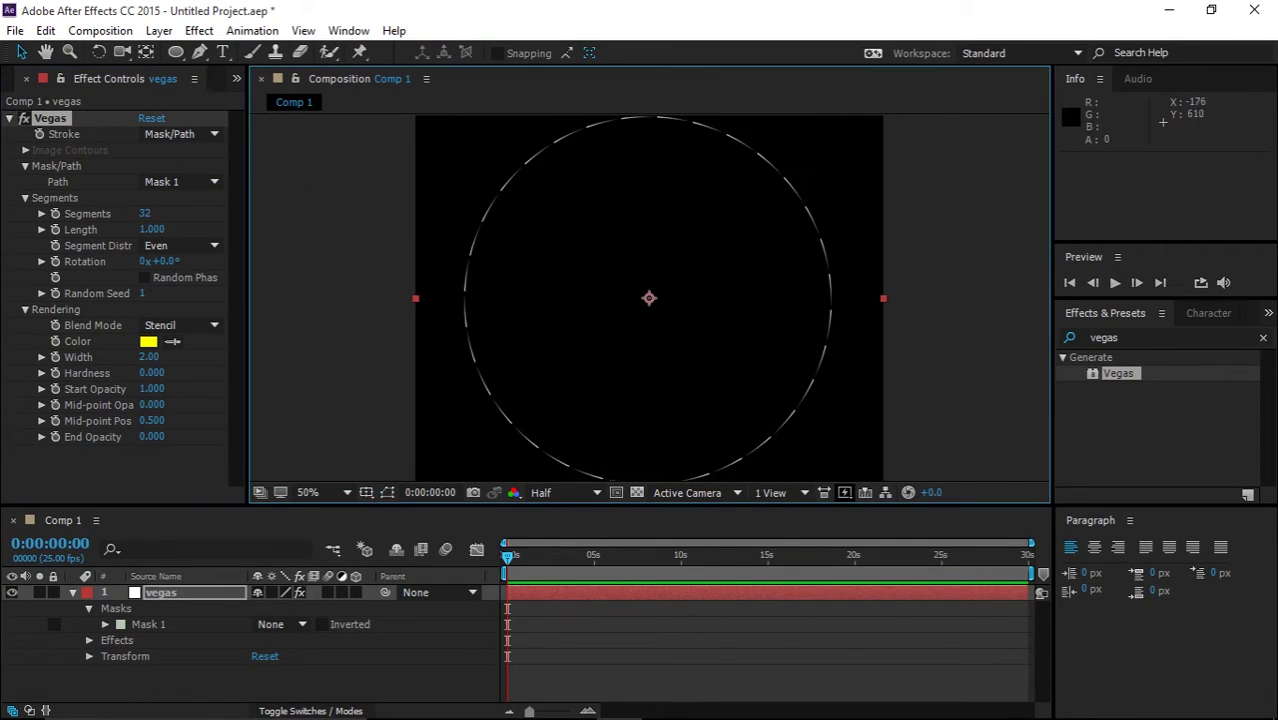
click(332, 354)
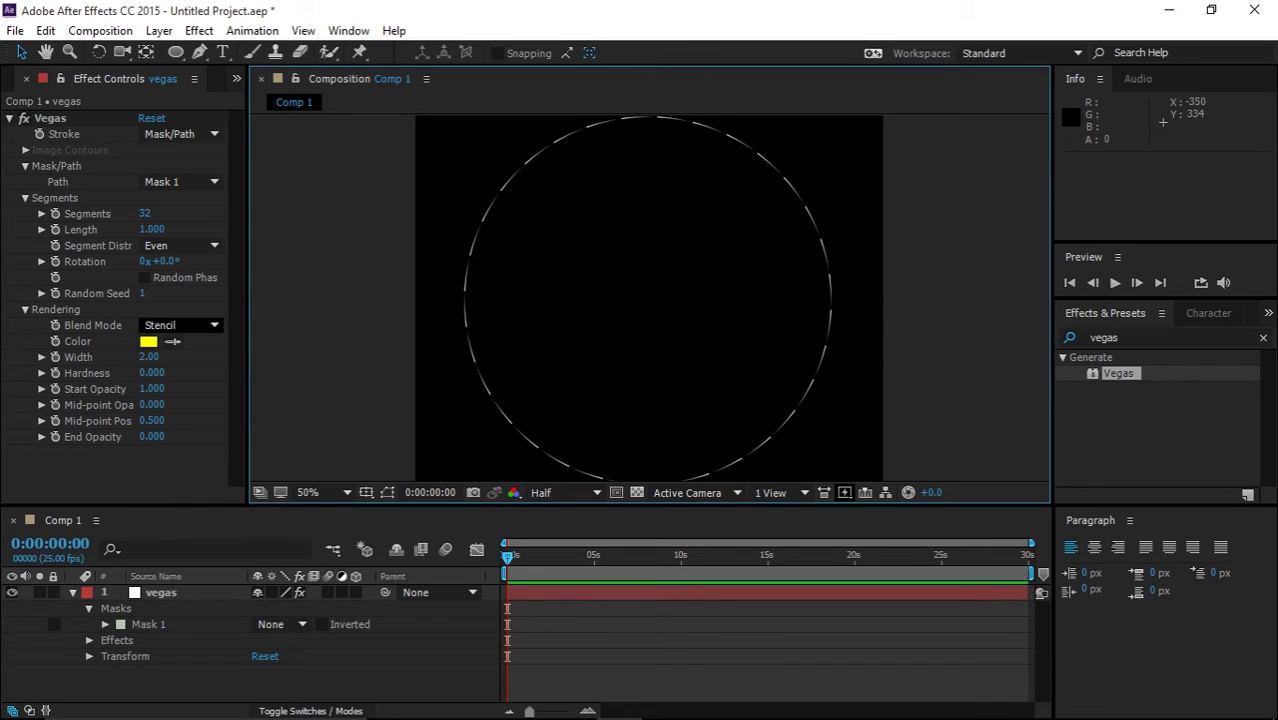
- Set the number of segments in the Vegas effect to 1
click(178, 134)
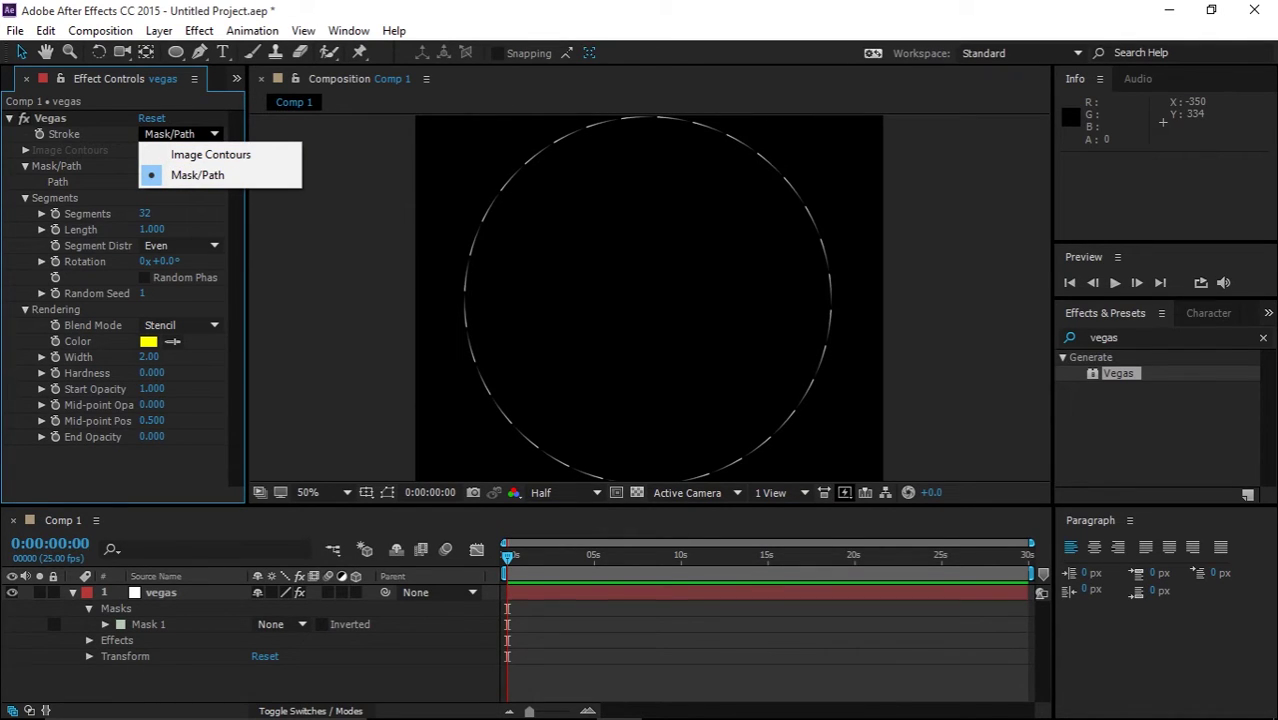
click(258, 290)
click(146, 214)
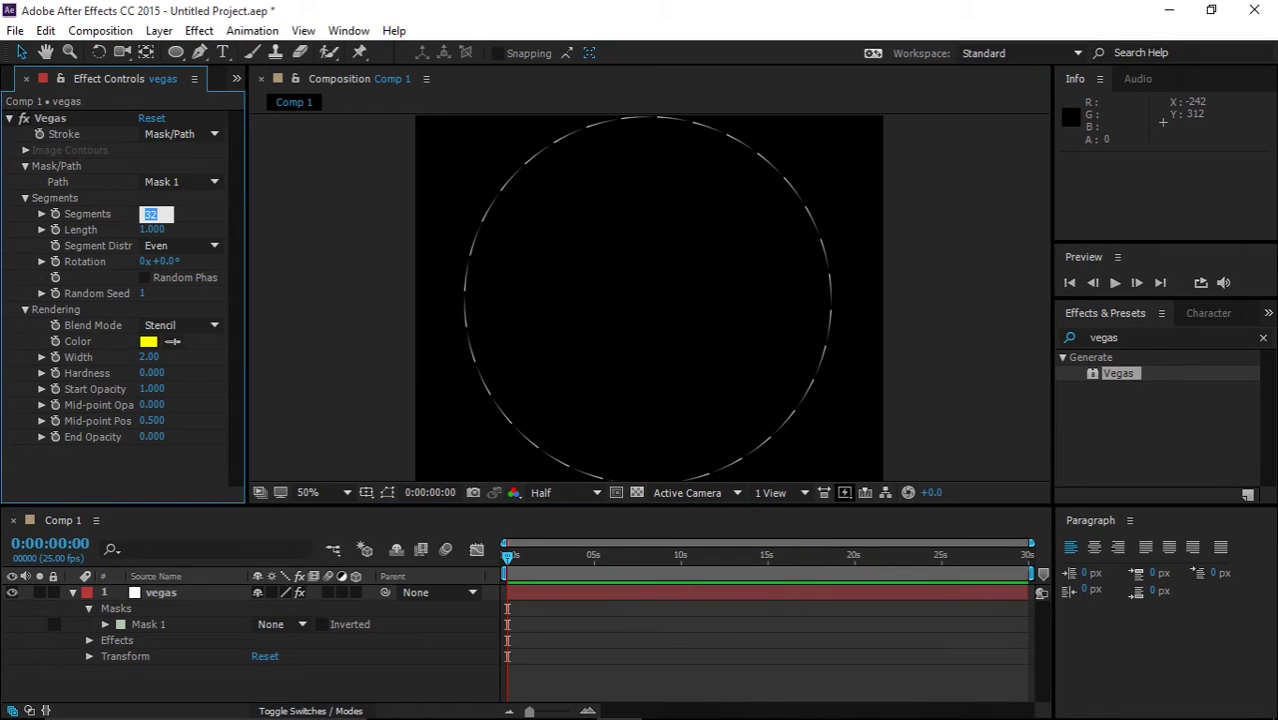
text(1)
key(Return)
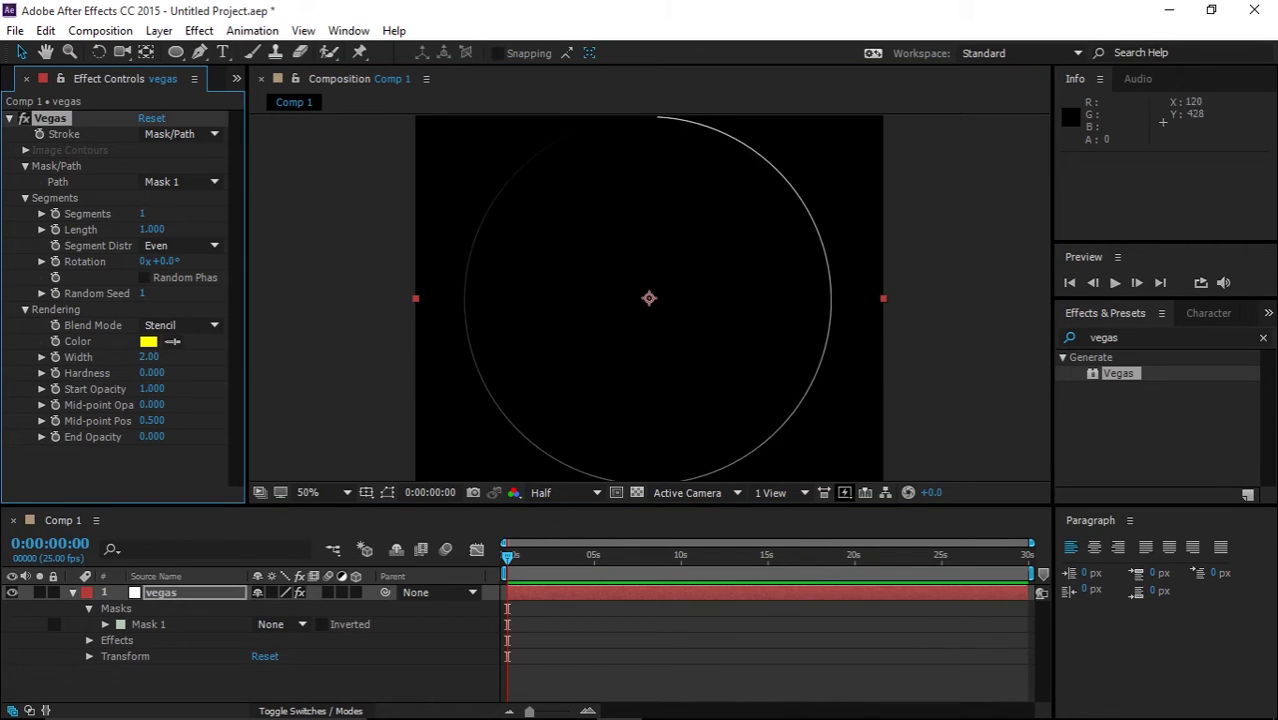
scroll(722, 290, down, 3)
scroll(717, 344, up, 1)
scroll(729, 355, up, 1)
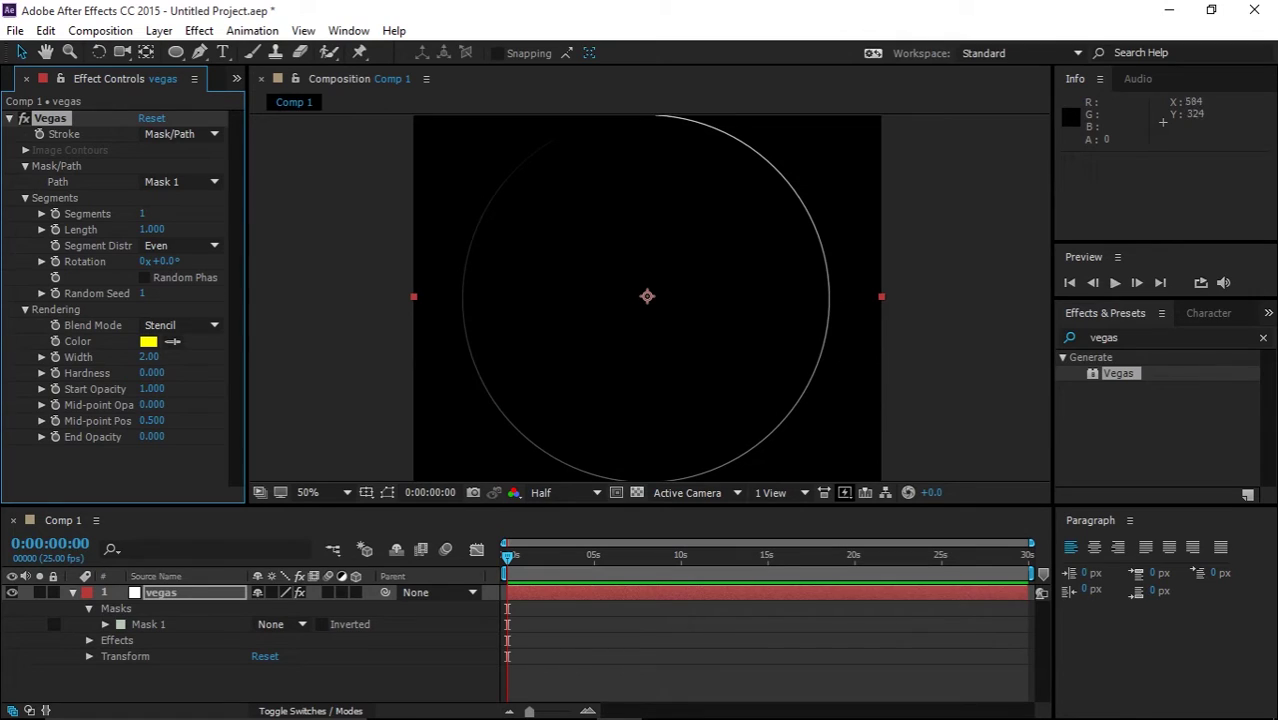
- Set the Vegas effect's Length to 0.610 and its stroke Width to 3.90
scroll(777, 180, down, 1)
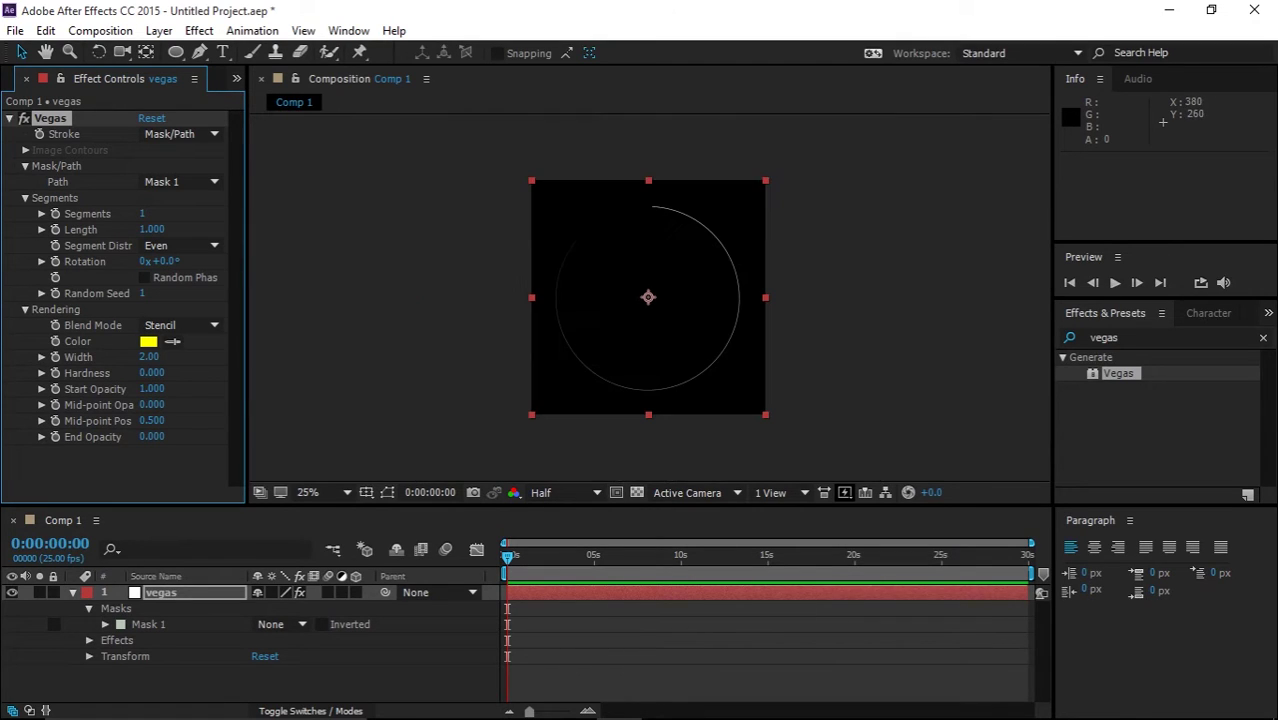
drag(152, 230, 124, 230)
drag(148, 357, 167, 357)
scroll(698, 280, up, 2)
key(space)
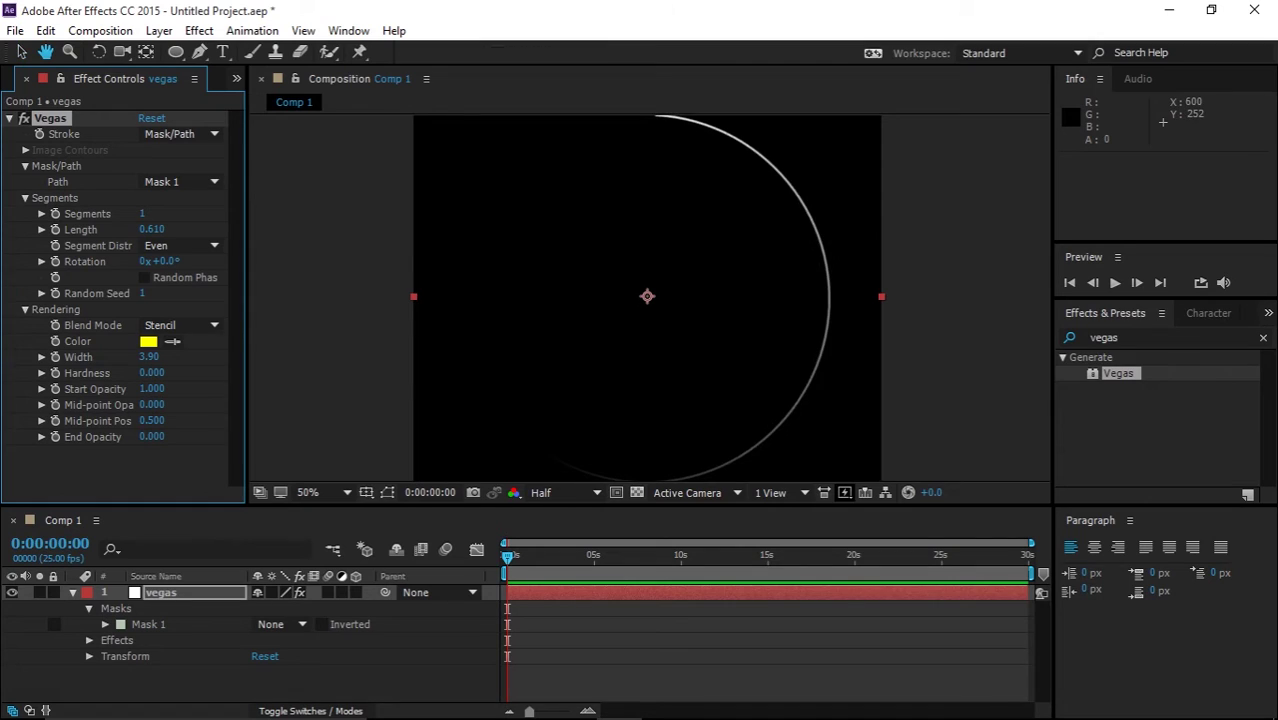
mouse_move(695, 181)
mouse_down()
mouse_move(695, 204)
mouse_move(685, 159)
mouse_up()
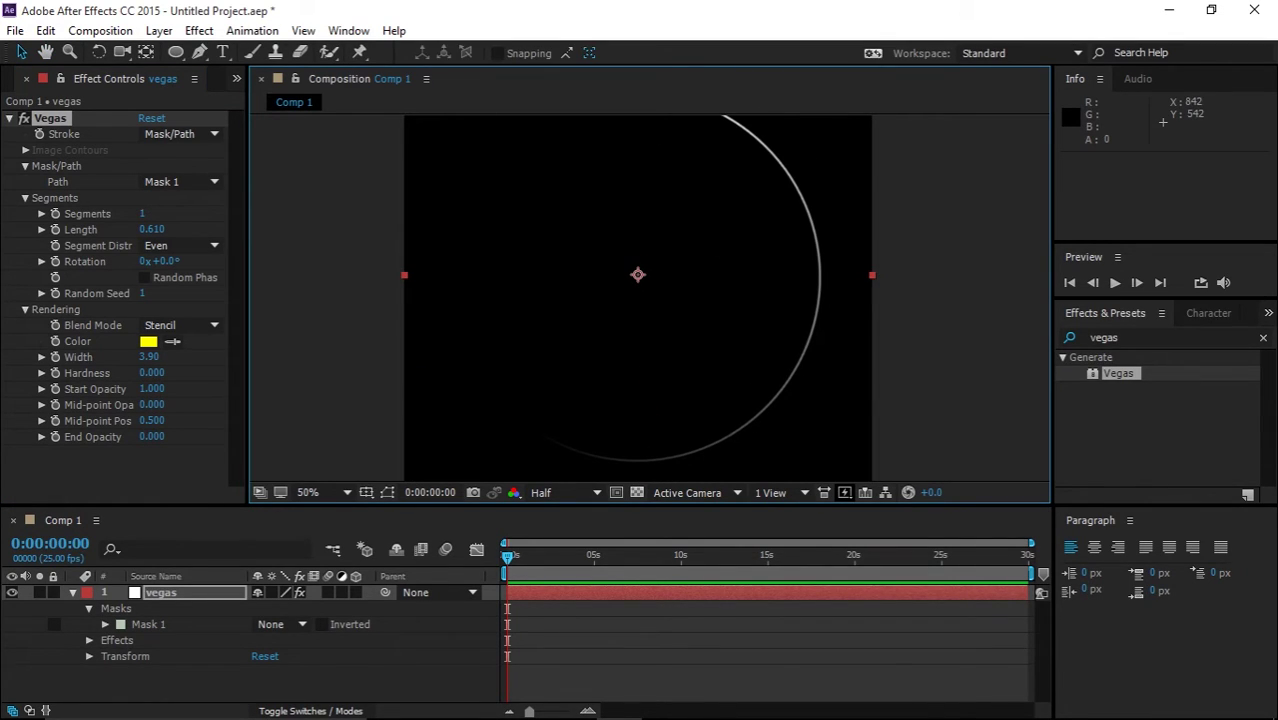
scroll(638, 290, down, 1)
click(808, 383)
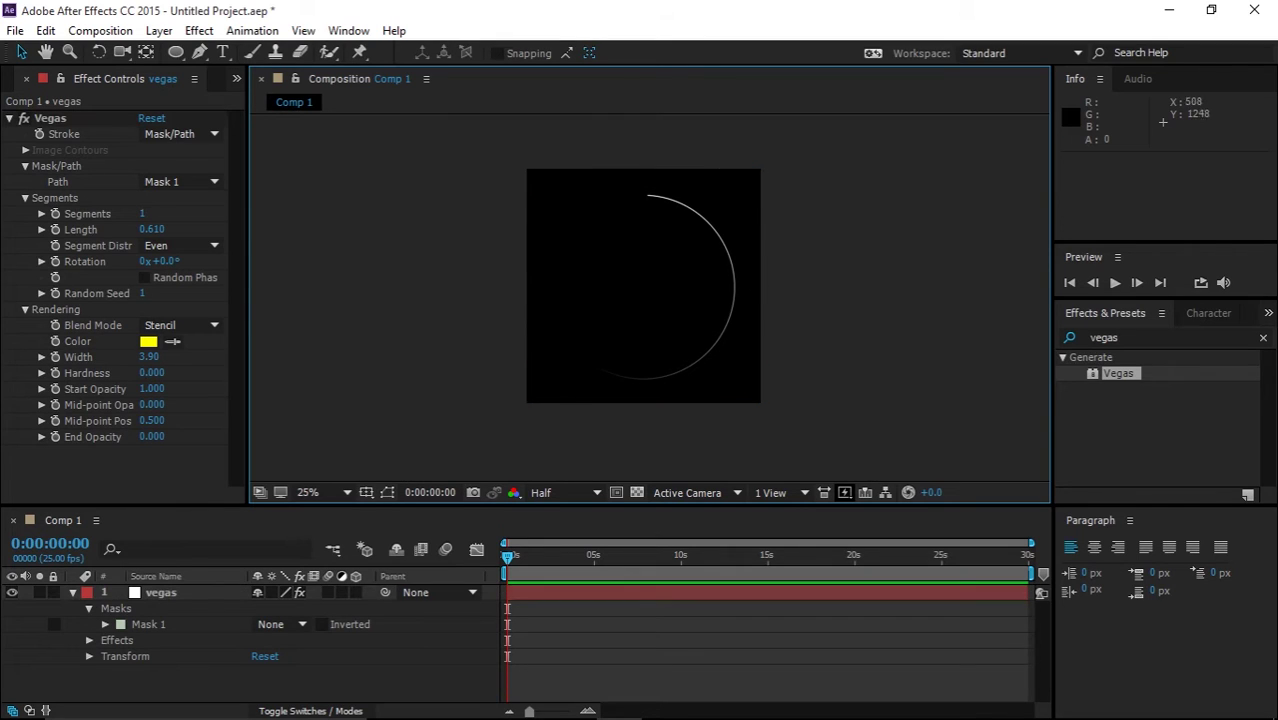
drag(826, 556, 505, 556)
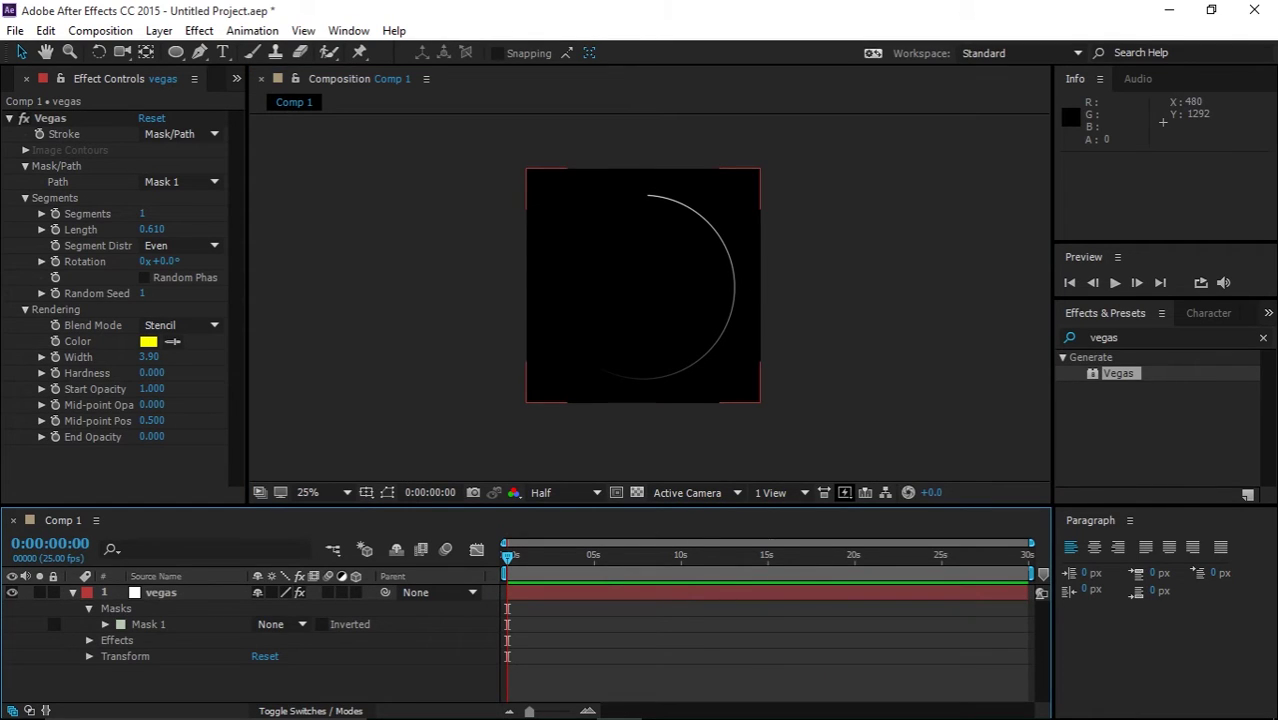
- Pre-compose the vegas layer as vegas_01, moving all attributes into the new composition
click(73, 593)
right_click(180, 593)
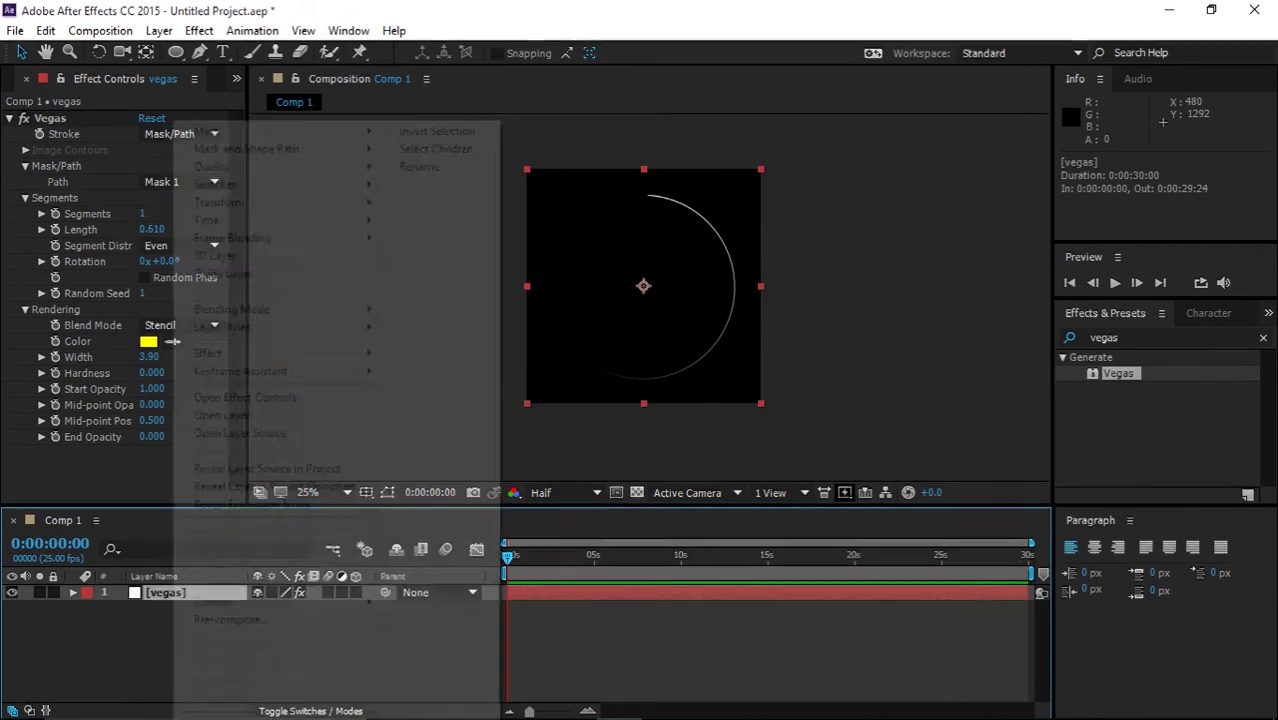
click(230, 620)
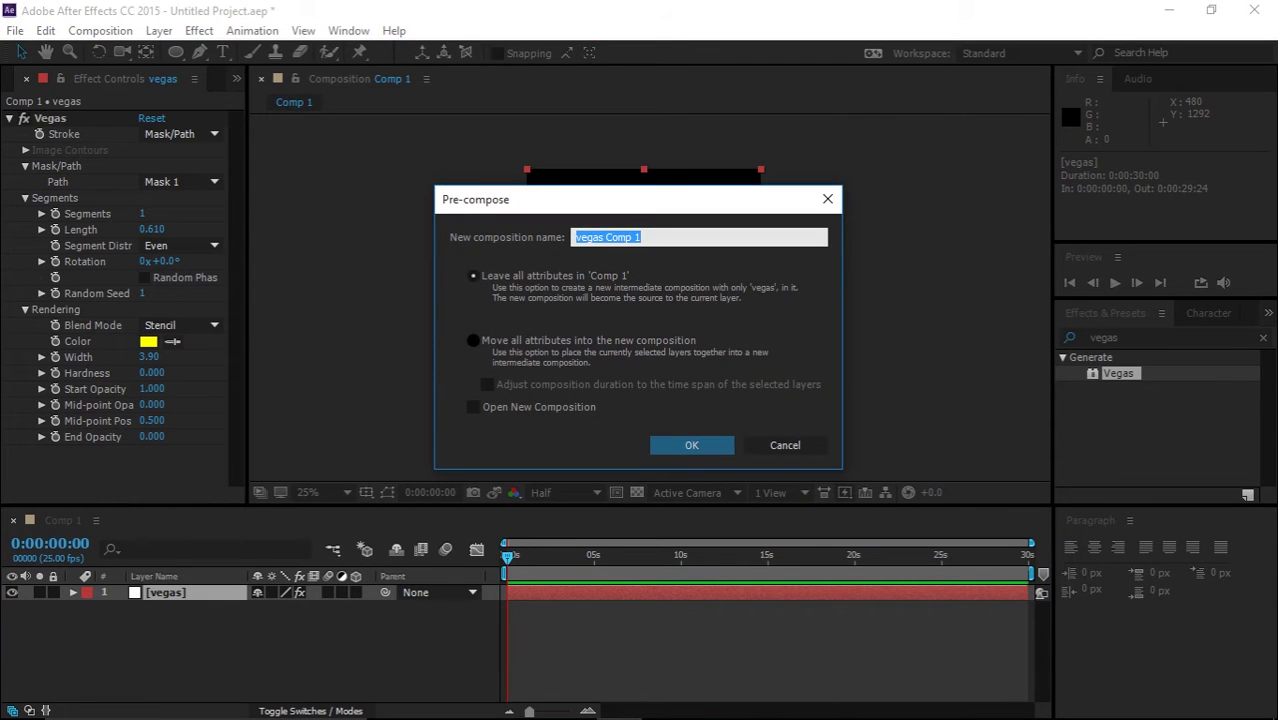
click(473, 340)
drag(646, 238, 572, 238)
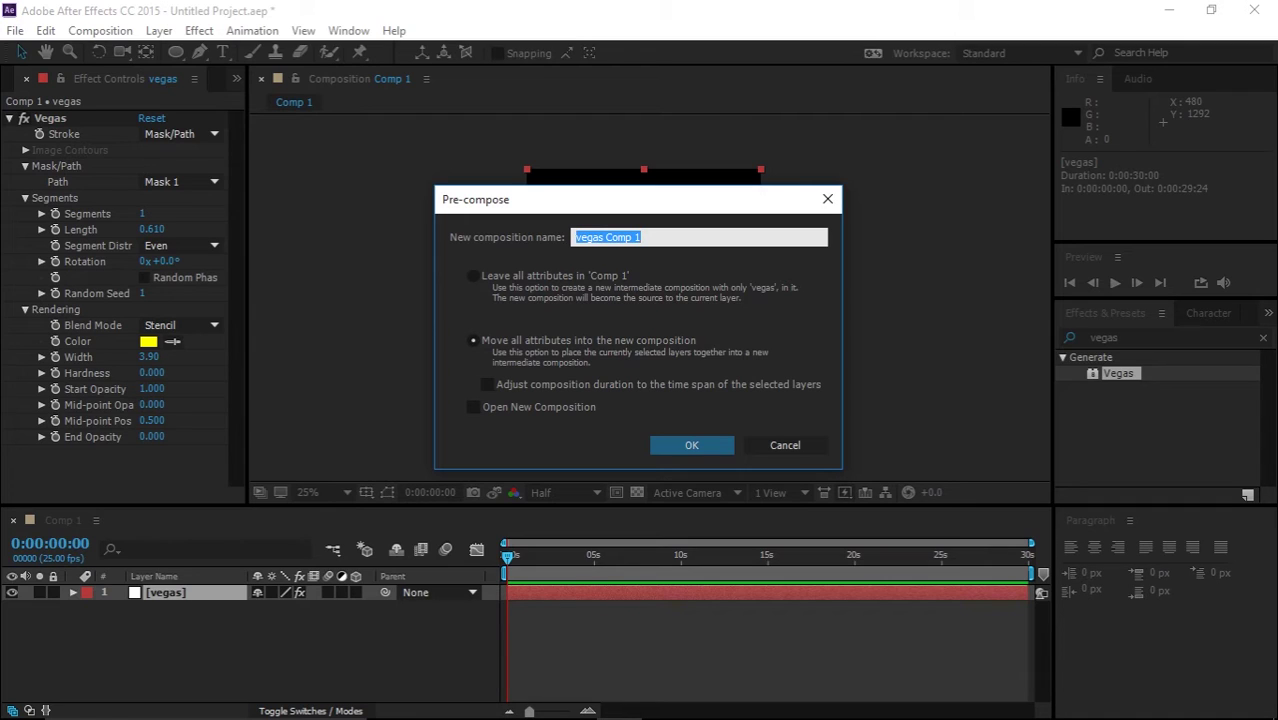
text(ver)
text(gas)
text(_01.)
key(Return)
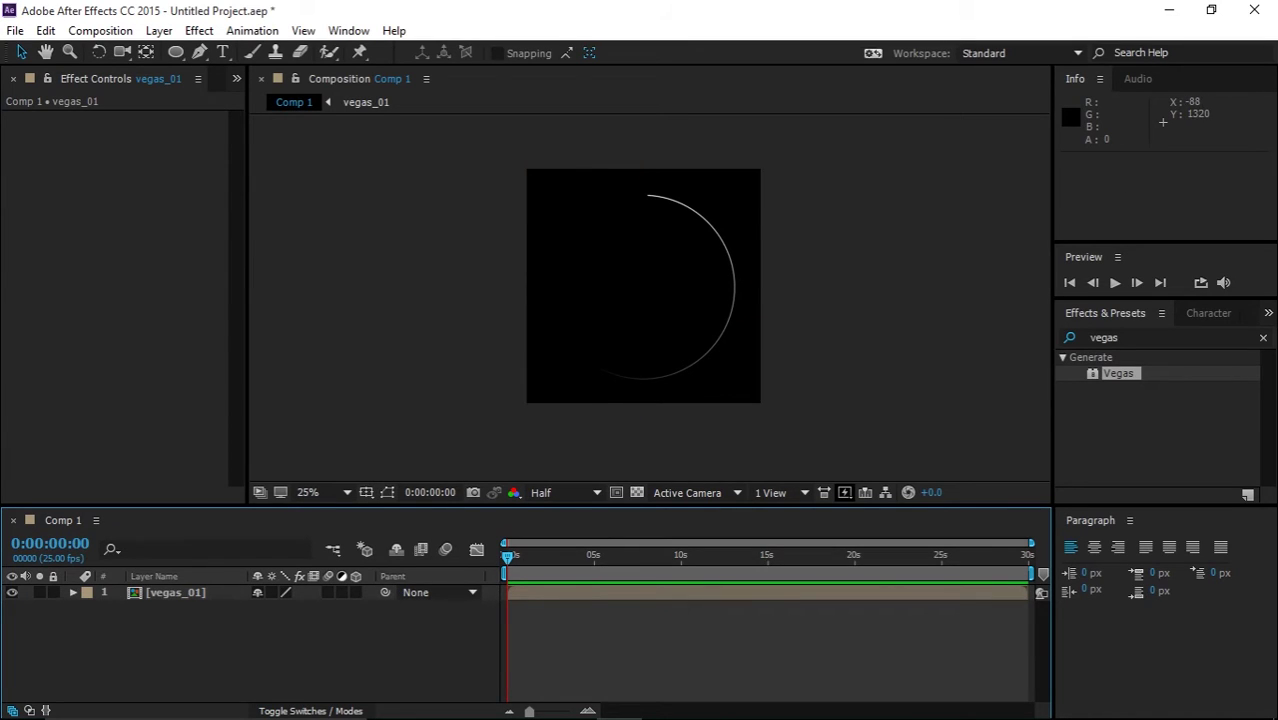
- Duplicate the vegas_01 composition in the project as vegas_02 and add the copy above vegas_01 in Comp 1
click(176, 593)
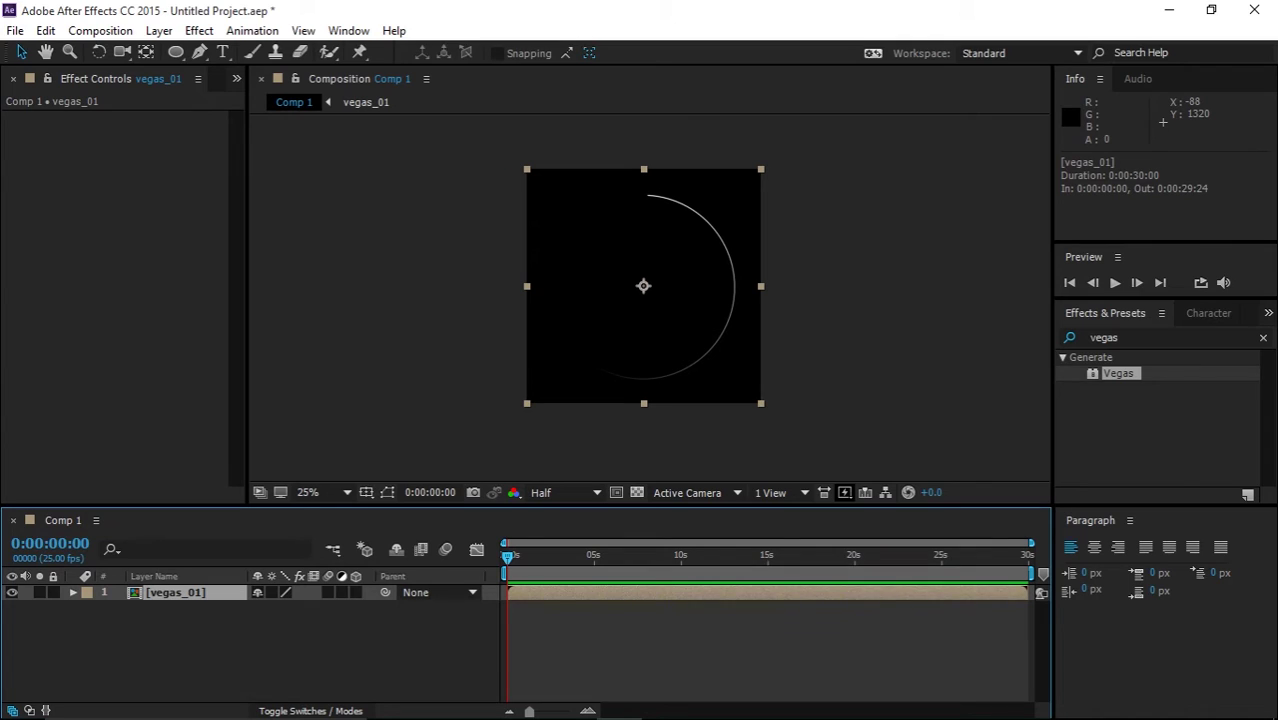
click(236, 78)
click(265, 104)
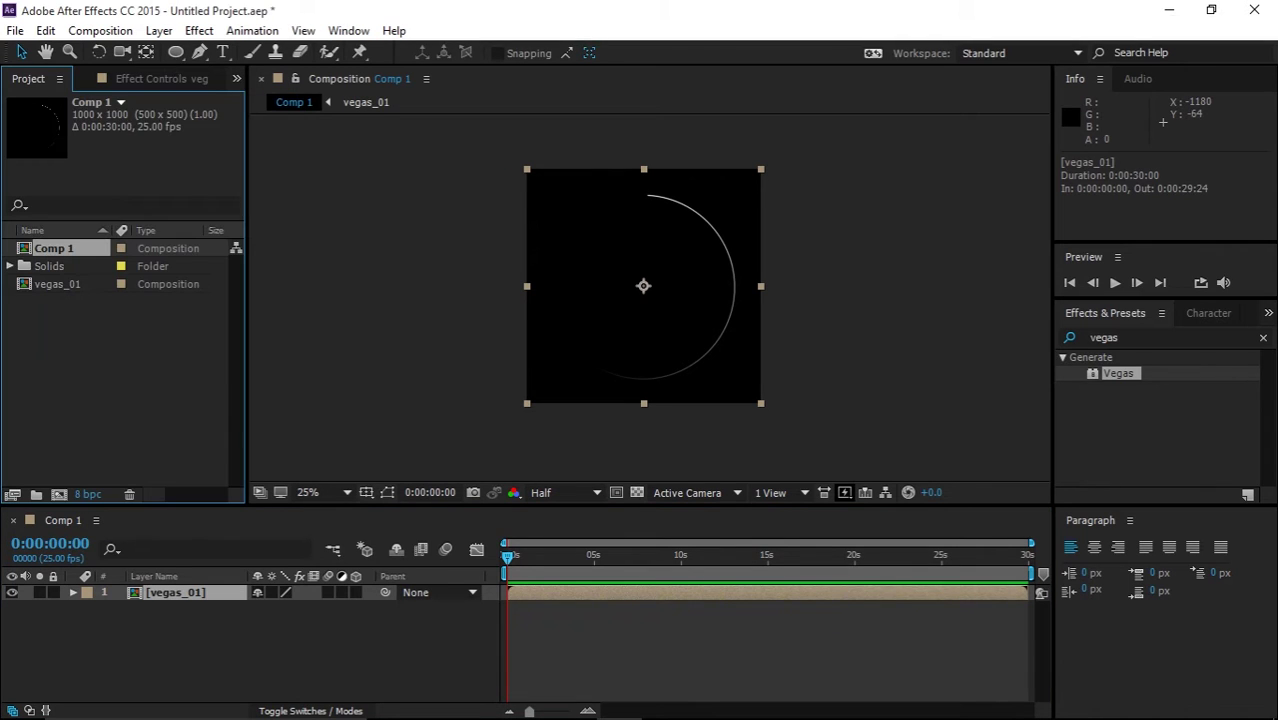
click(106, 372)
click(59, 284)
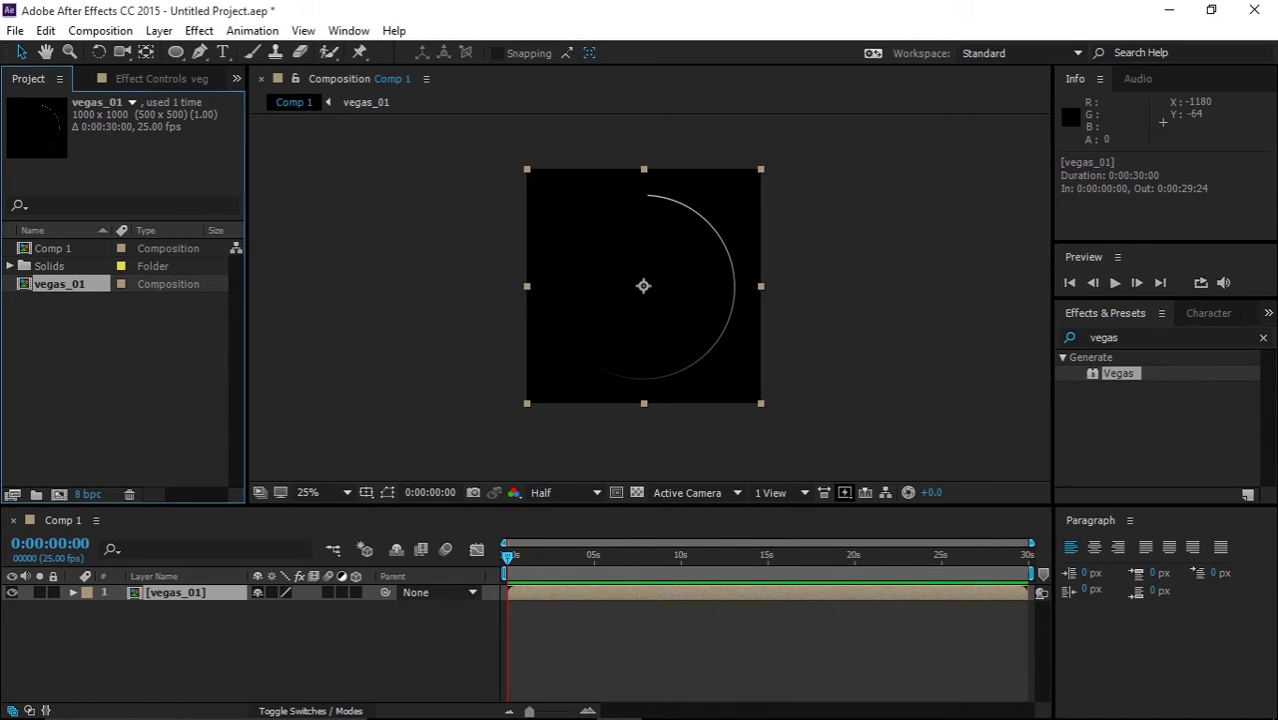
key(ctrl+v)
drag(60, 302, 120, 588)
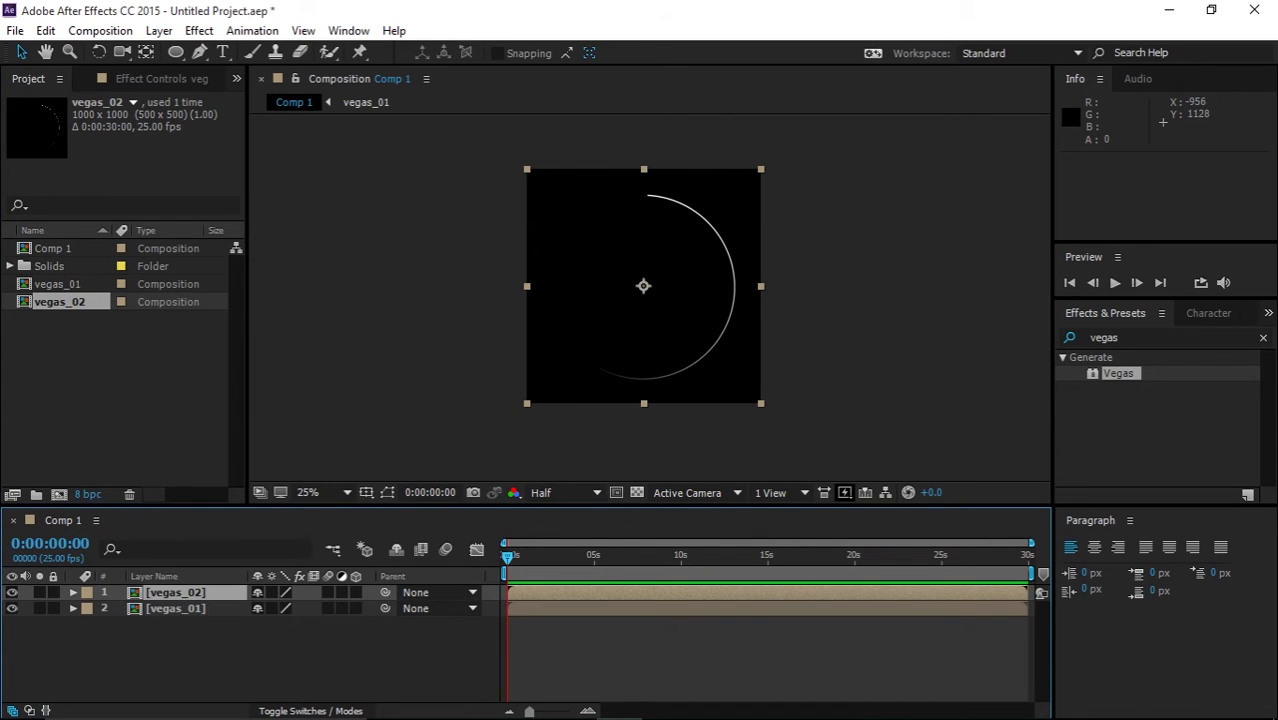
- Examine the stacked vegas_01 and vegas_02 arcs up close in the composition view
scroll(645, 300, up, 2)
key(space)
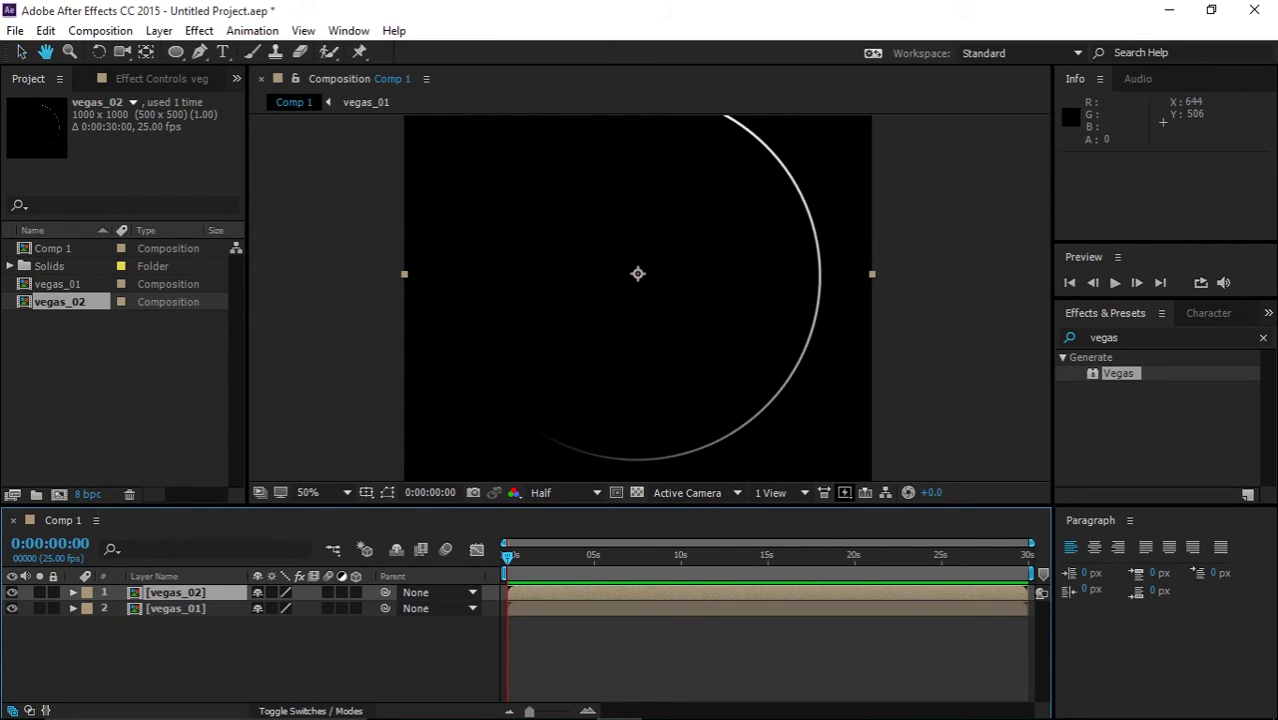
drag(708, 229, 678, 226)
key(space)
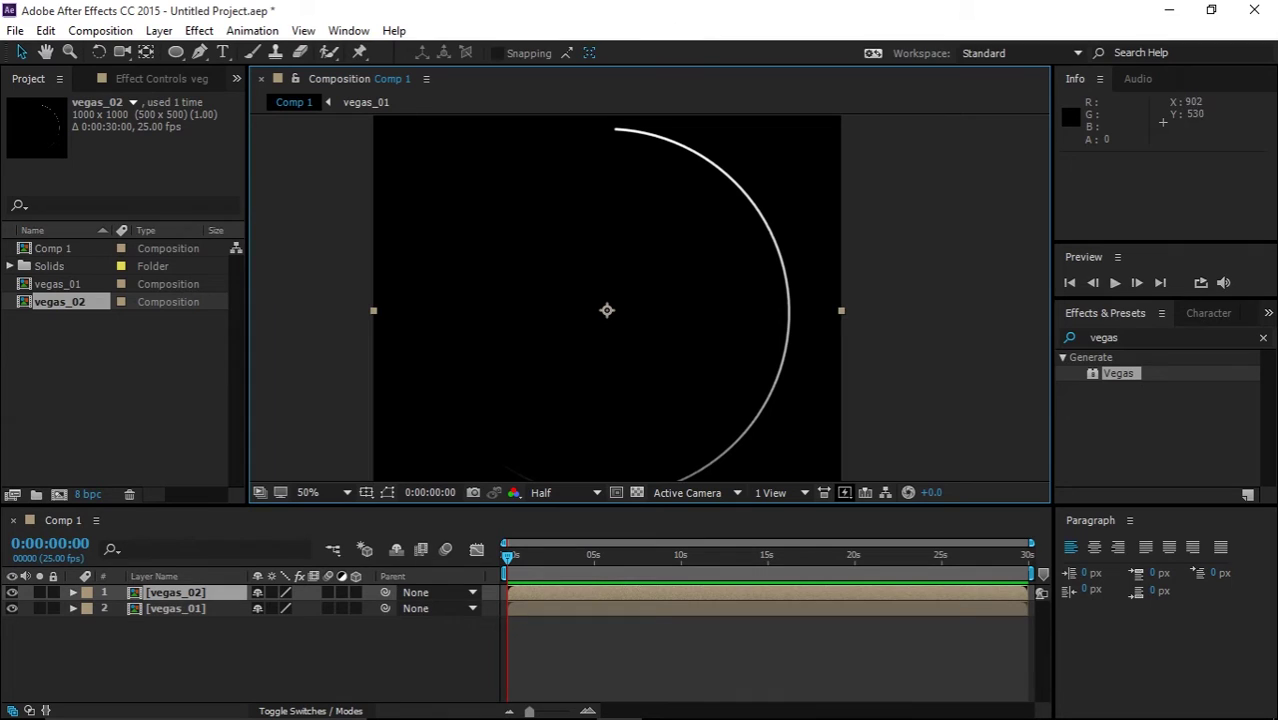
scroll(643, 165, up, 1)
key(space)
drag(639, 175, 667, 450)
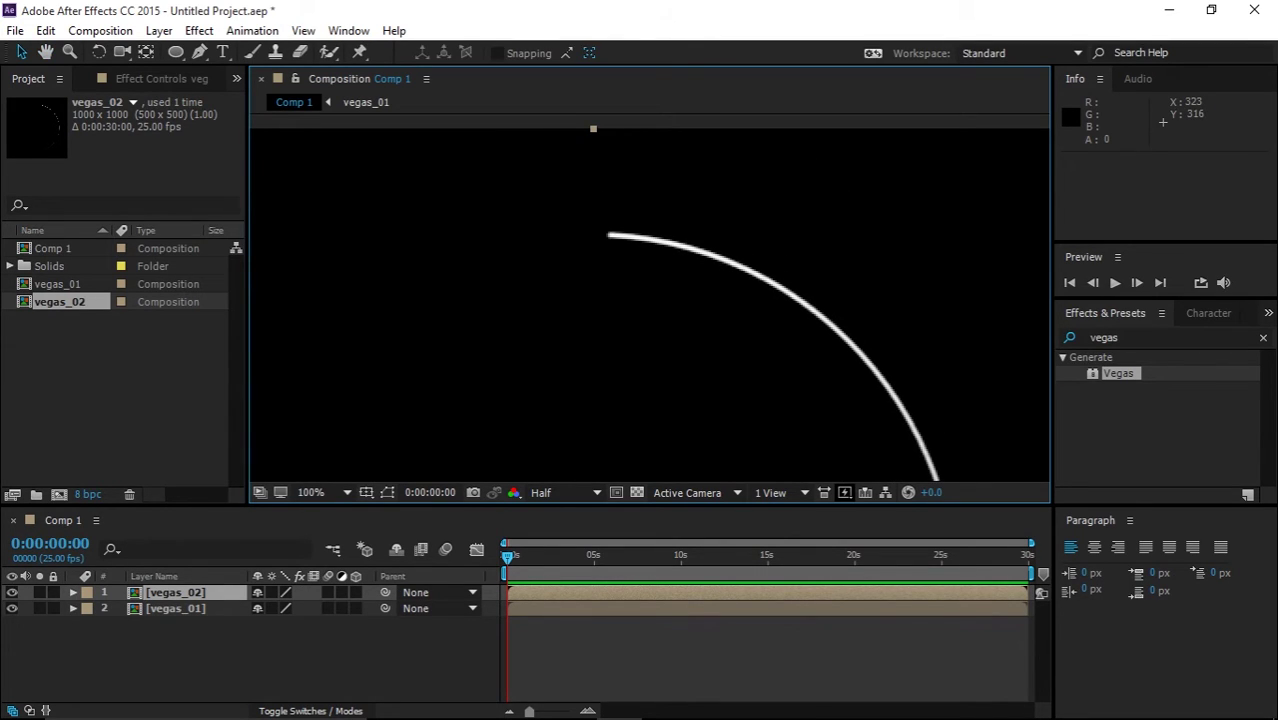
key(ctrl+space)
click(190, 650)
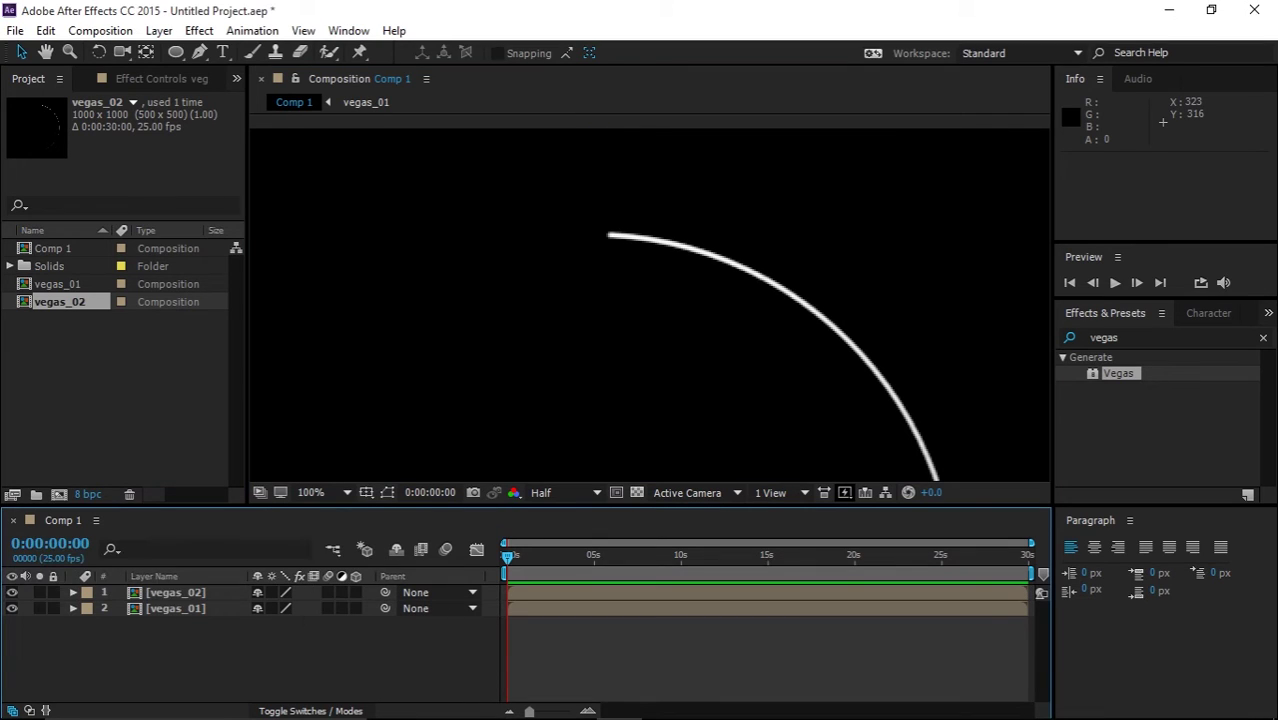
- Find the Turbulent Displace effect with the search term "turbu" and apply it to the vegas_02 layer
click(178, 593)
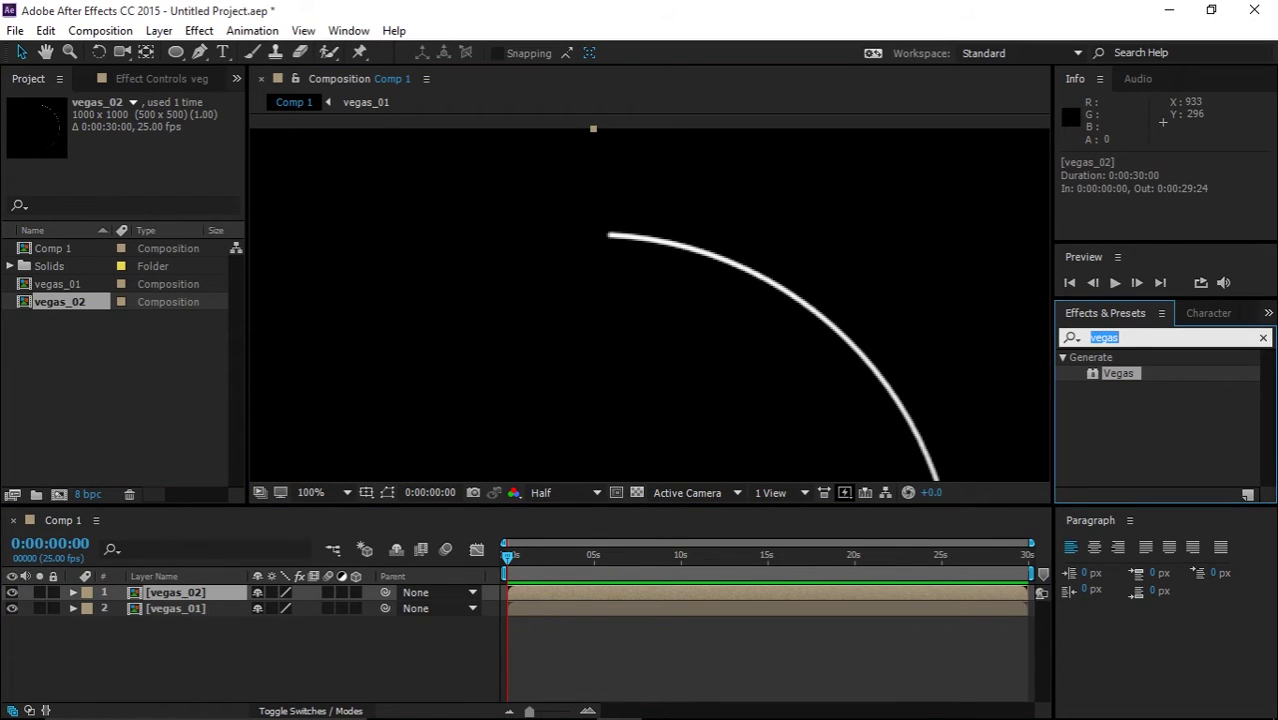
text(tur)
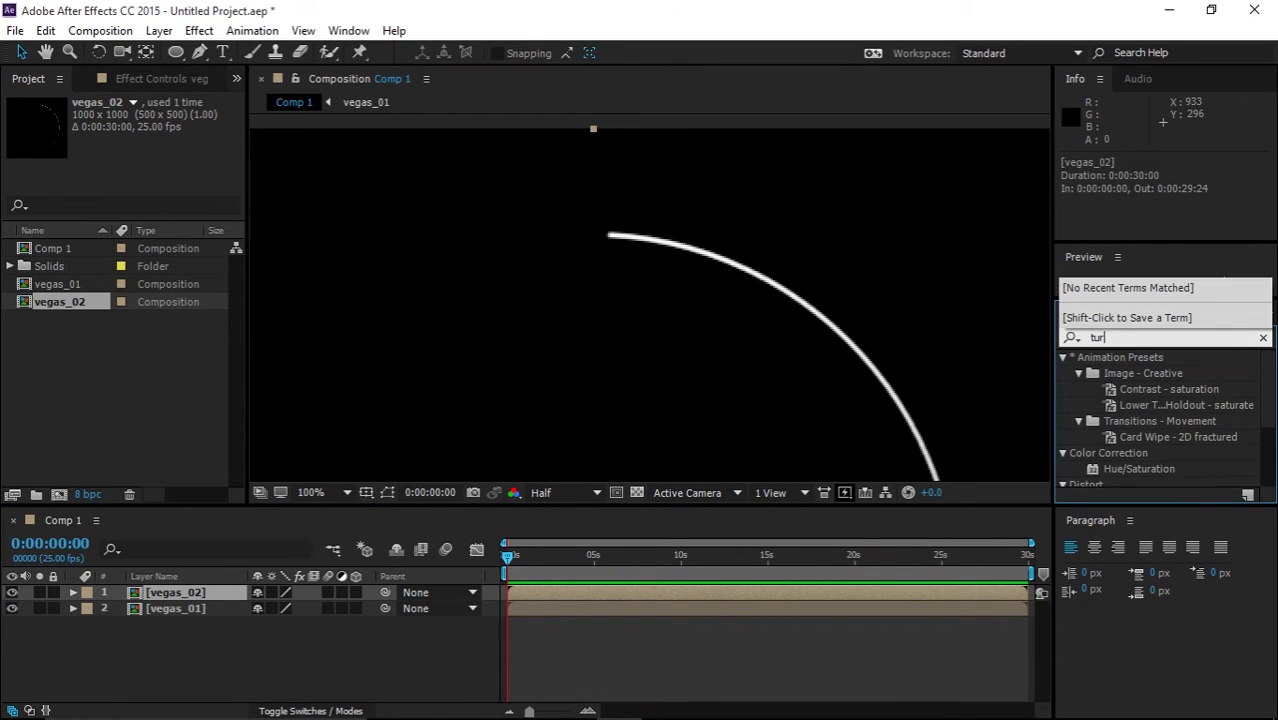
text(bu)
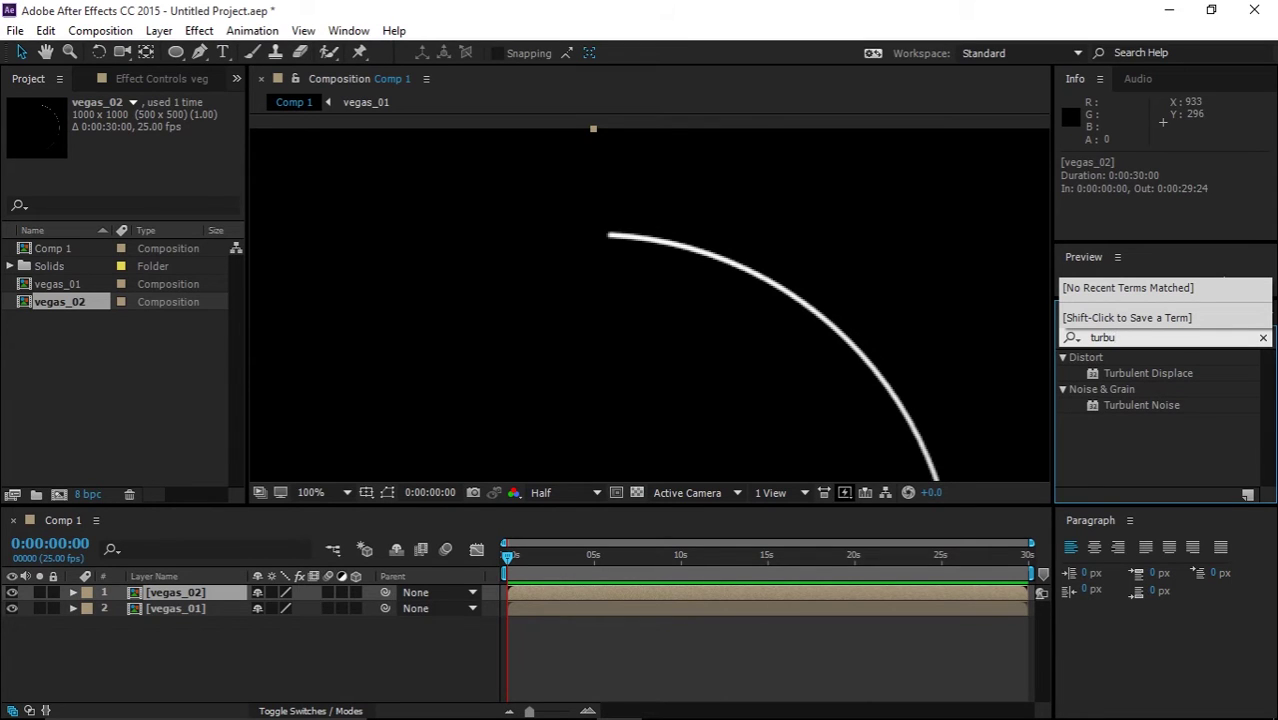
drag(1148, 373, 188, 592)
- Solo vegas_02 and set its Turbulent Displace Amount to 80, Size to 6 and Complexity to 1.4
scroll(903, 286, down, 1)
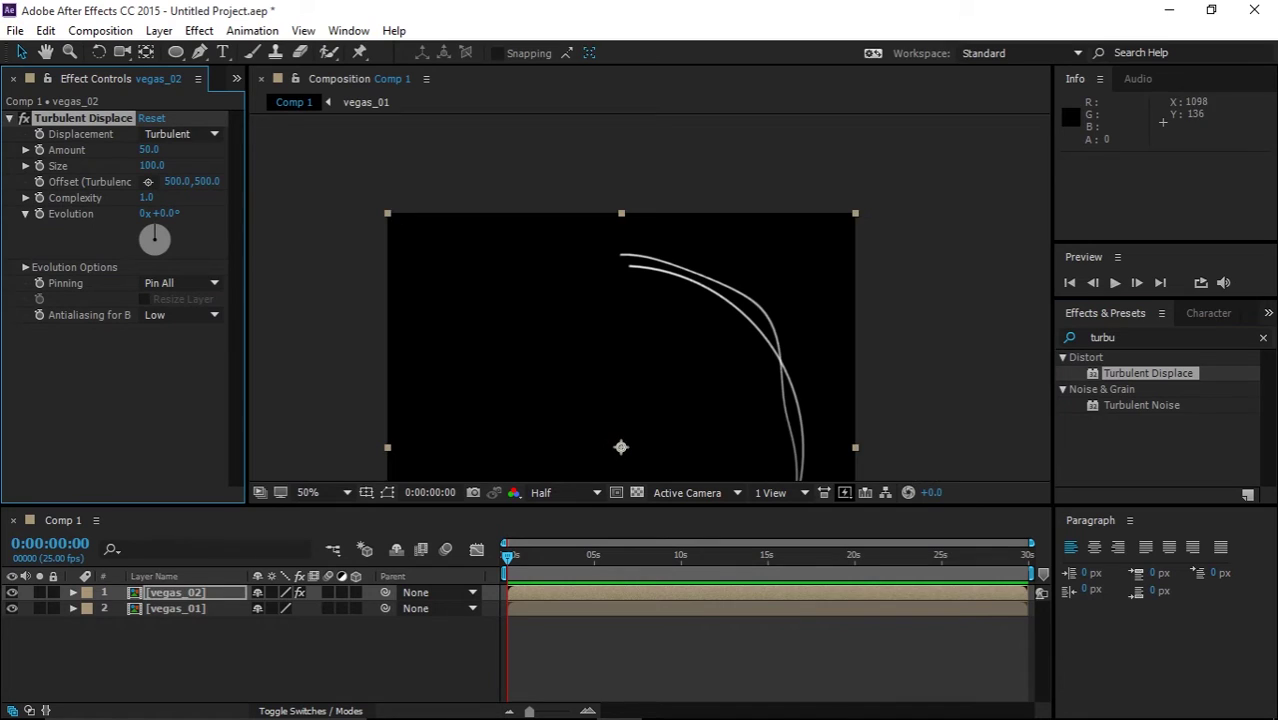
mouse_move(738, 372)
mouse_down()
mouse_move(733, 199)
mouse_move(723, 377)
mouse_up()
scroll(660, 263, up, 1)
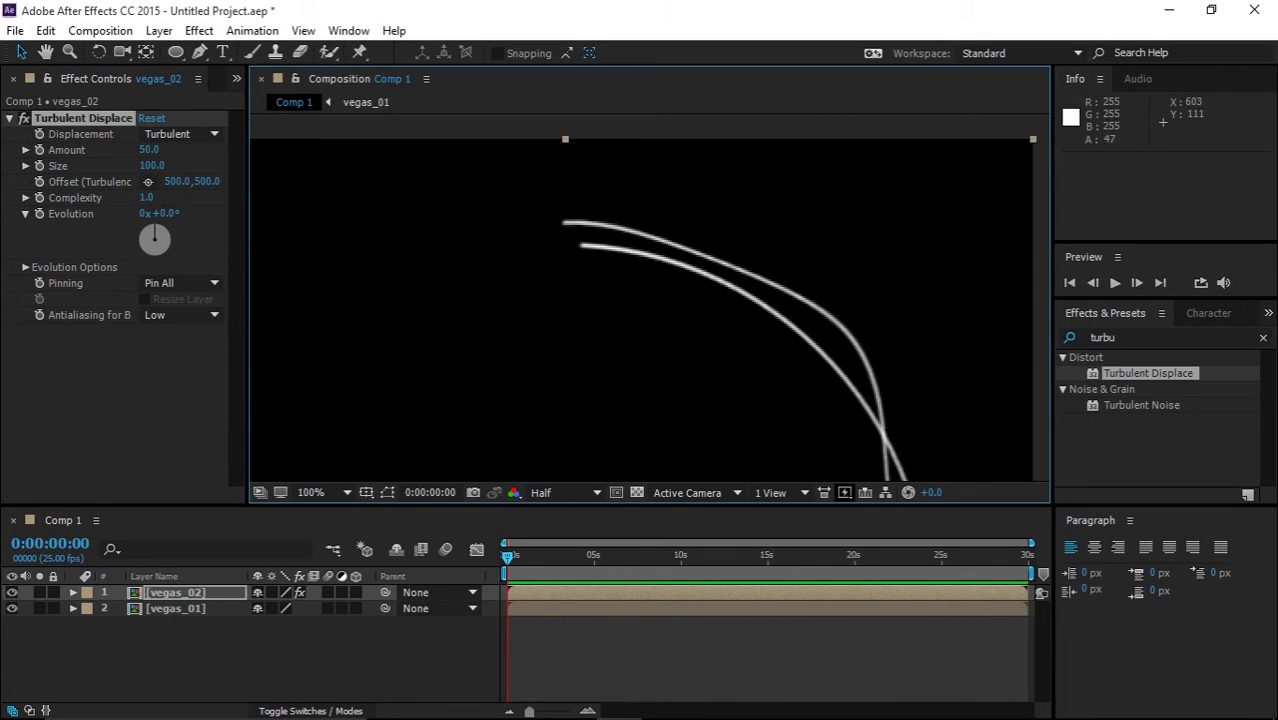
drag(149, 150, 110, 150)
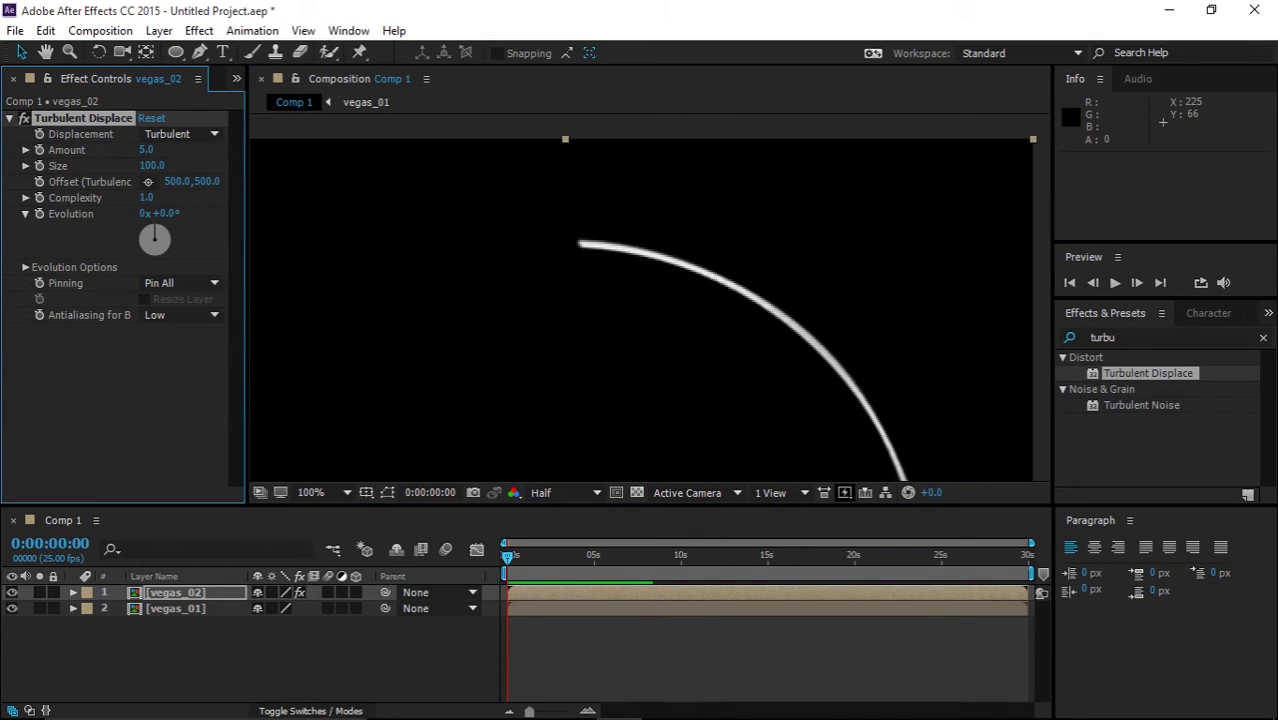
click(39, 592)
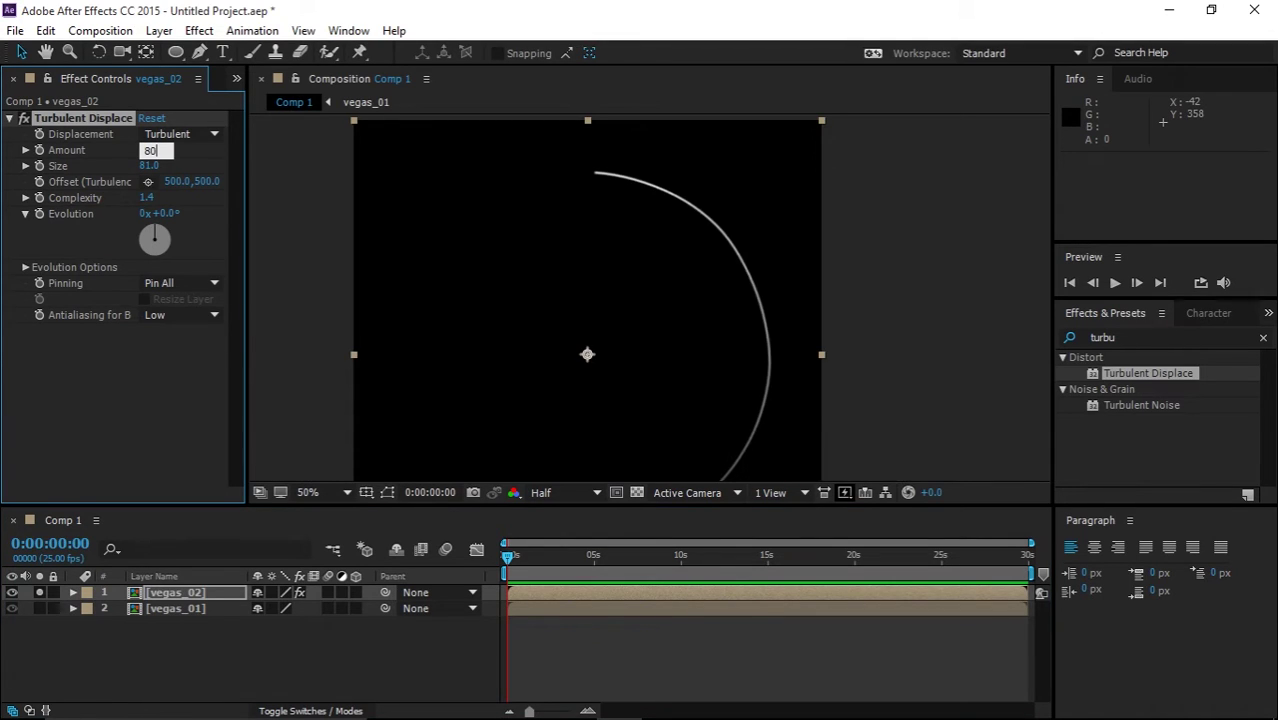
key(Return)
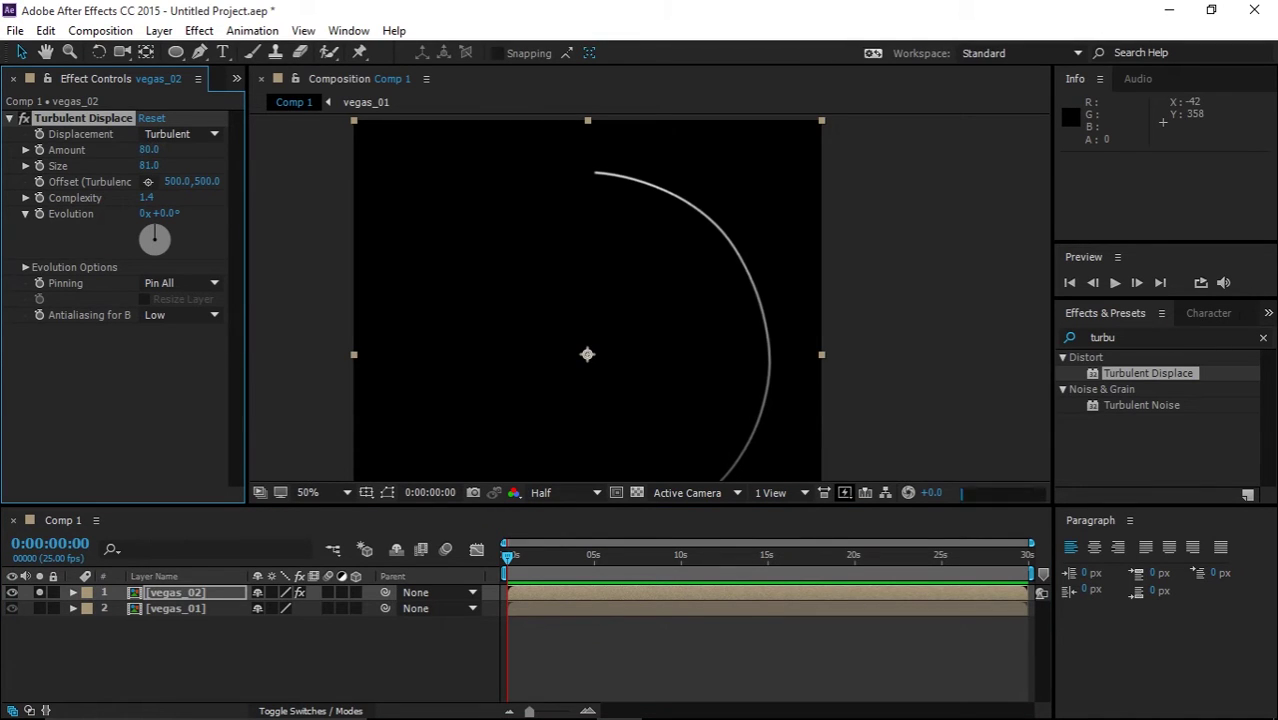
drag(149, 166, 74, 166)
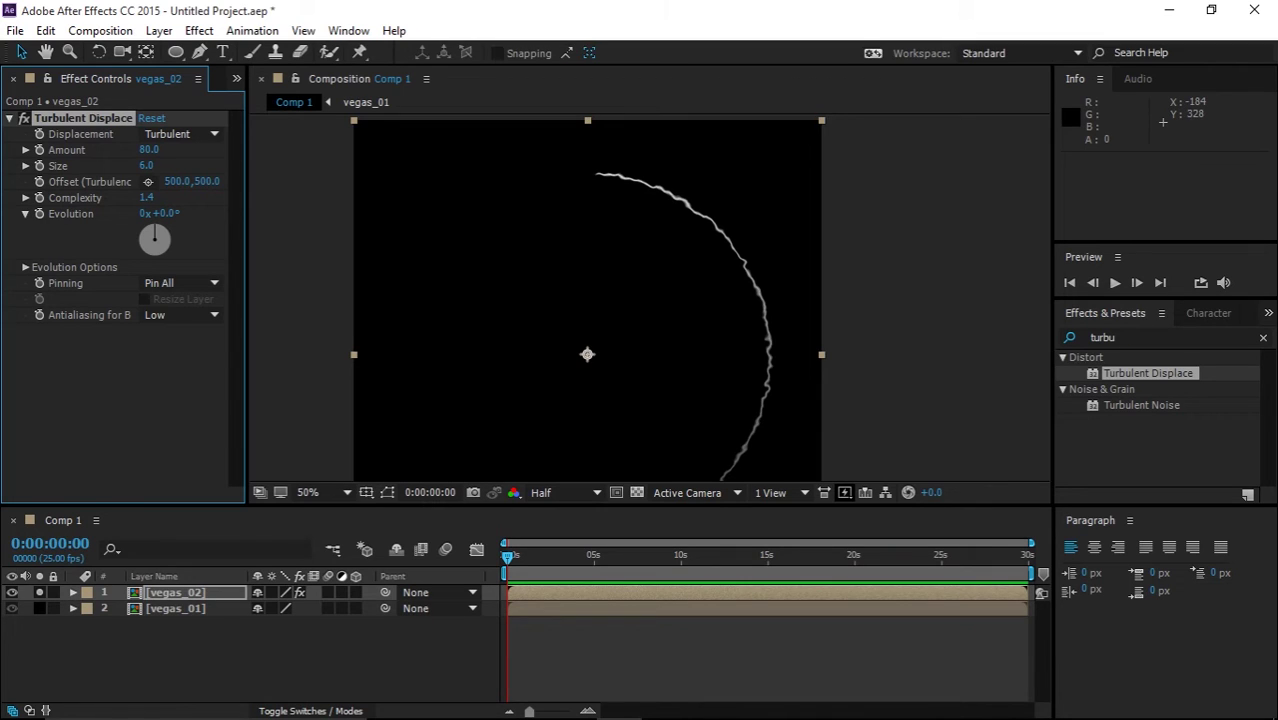
- Solo vegas_01 together with vegas_02 and examine the combined smooth and displaced lines up close
click(40, 608)
click(40, 608)
click(40, 608)
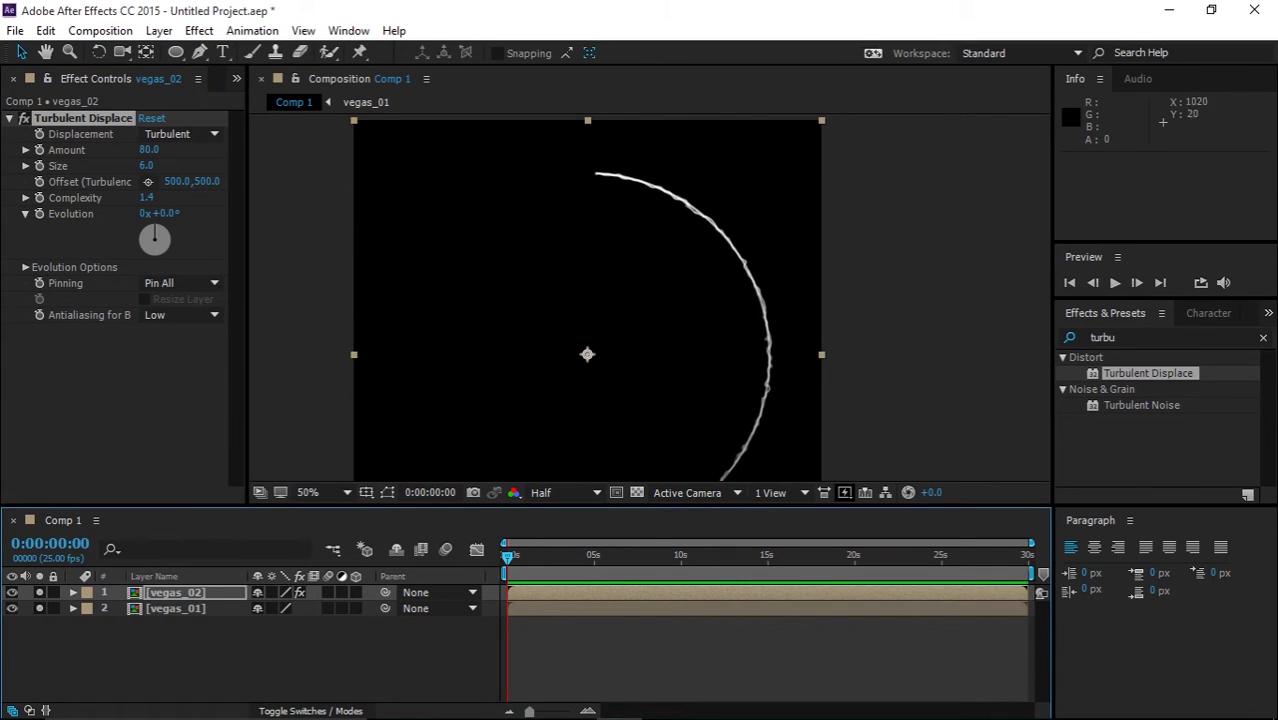
scroll(686, 252, up, 3)
key(space)
drag(802, 262, 1044, 534)
drag(520, 175, 443, 178)
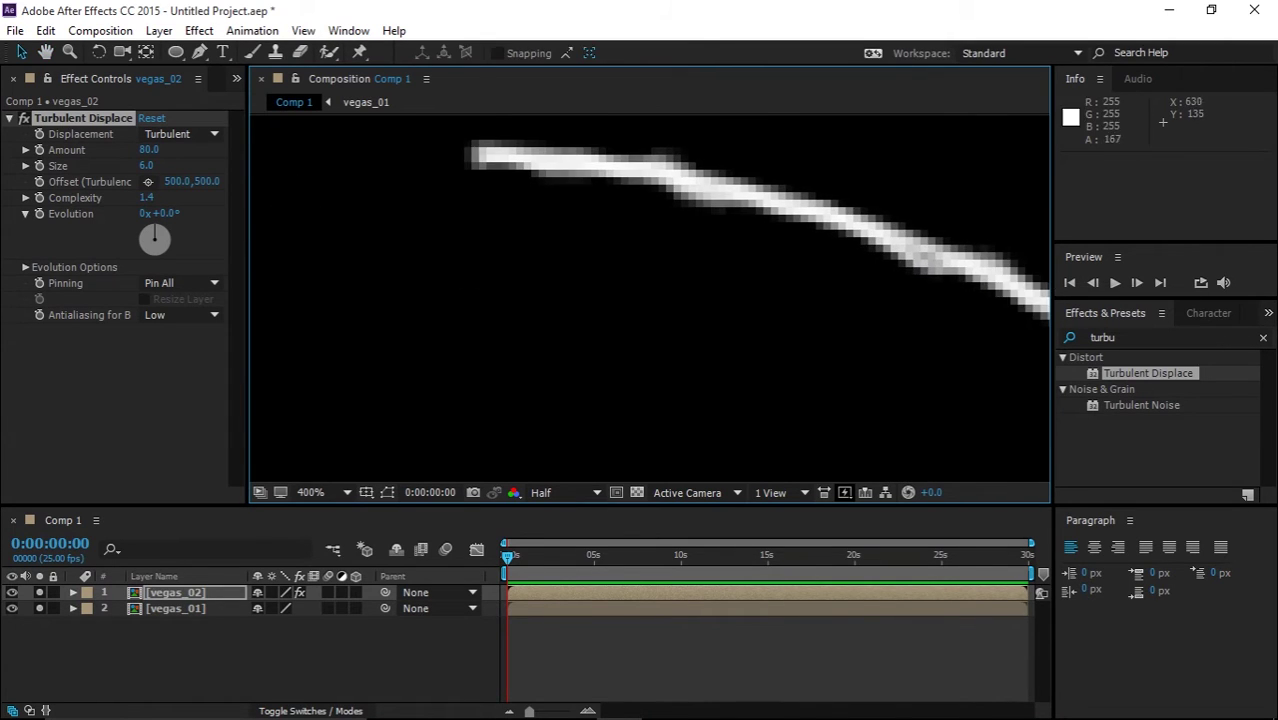
scroll(620, 260, down, 3)
key(space)
drag(735, 358, 744, 195)
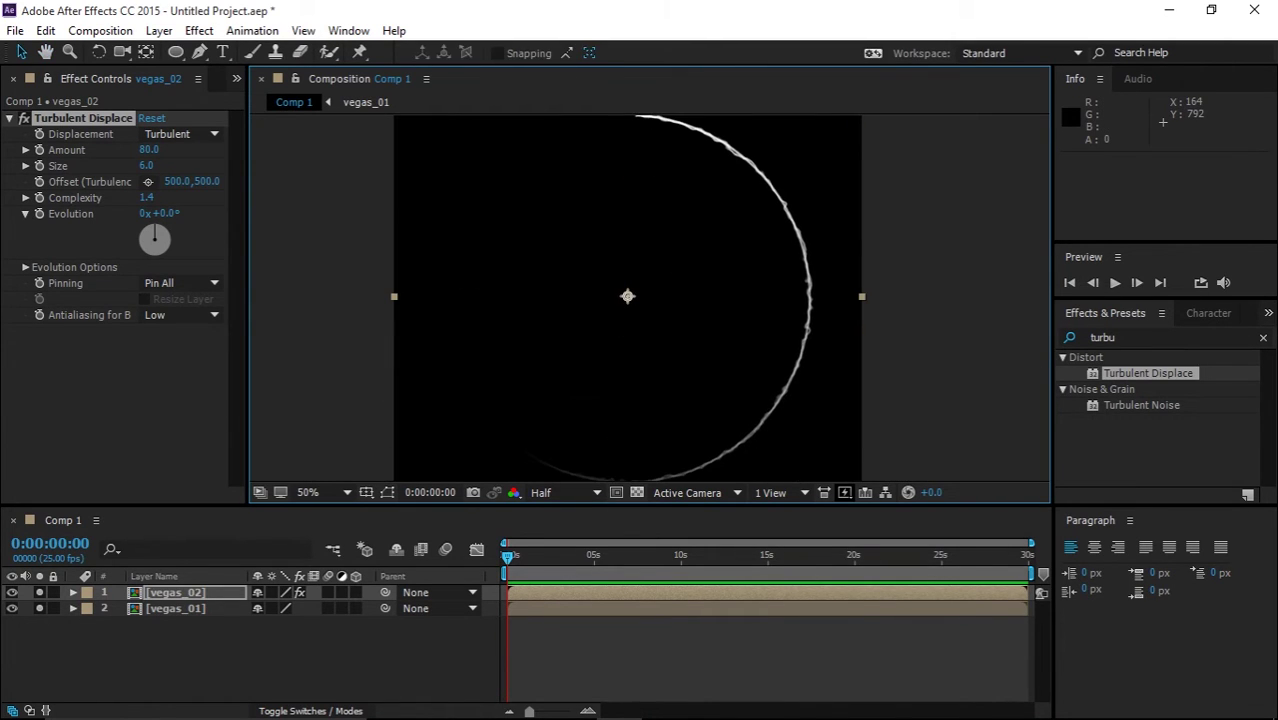
- Turn off solo on both layers, isolating vegas_02 once more to compare it with the combined line
click(40, 592)
click(130, 655)
click(40, 608)
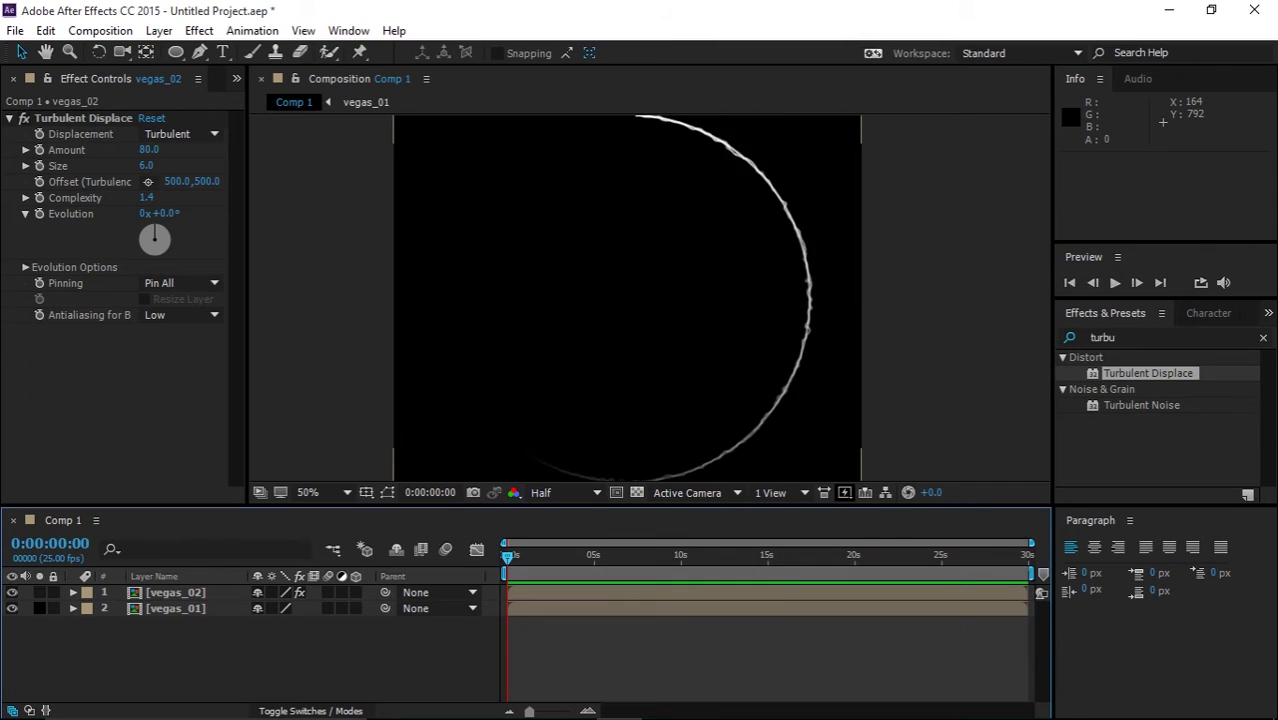
click(40, 592)
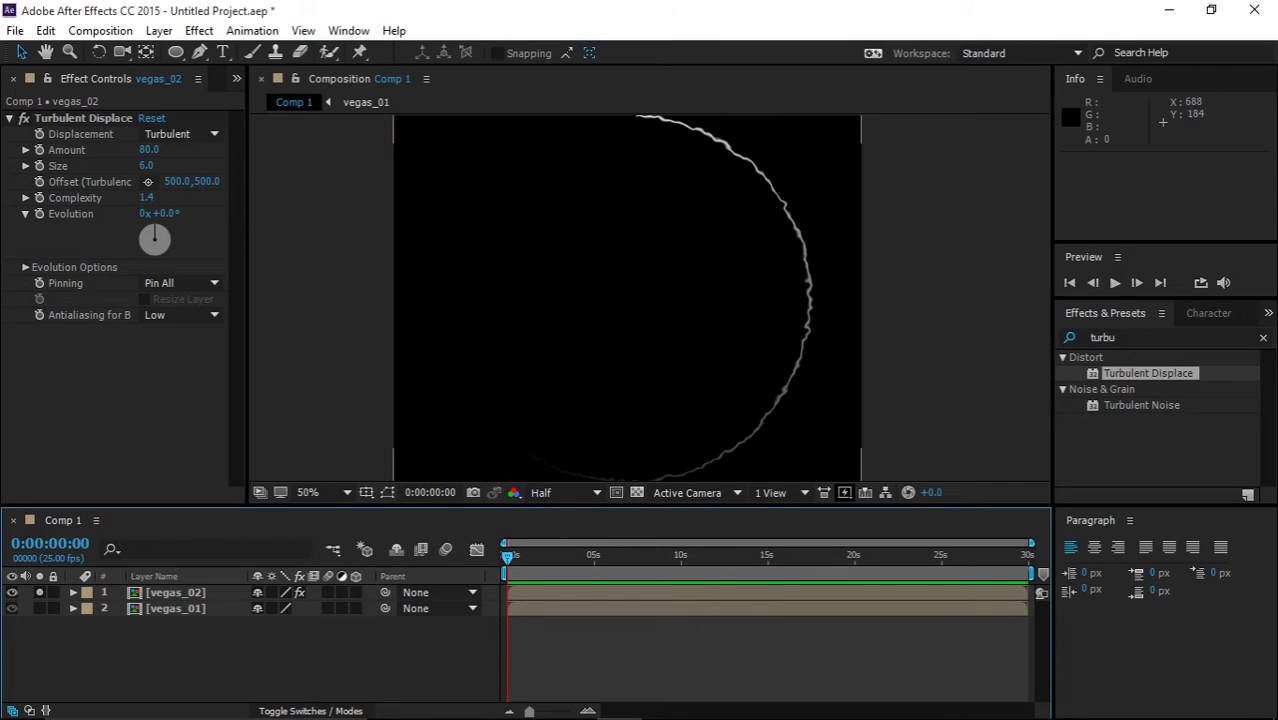
click(40, 592)
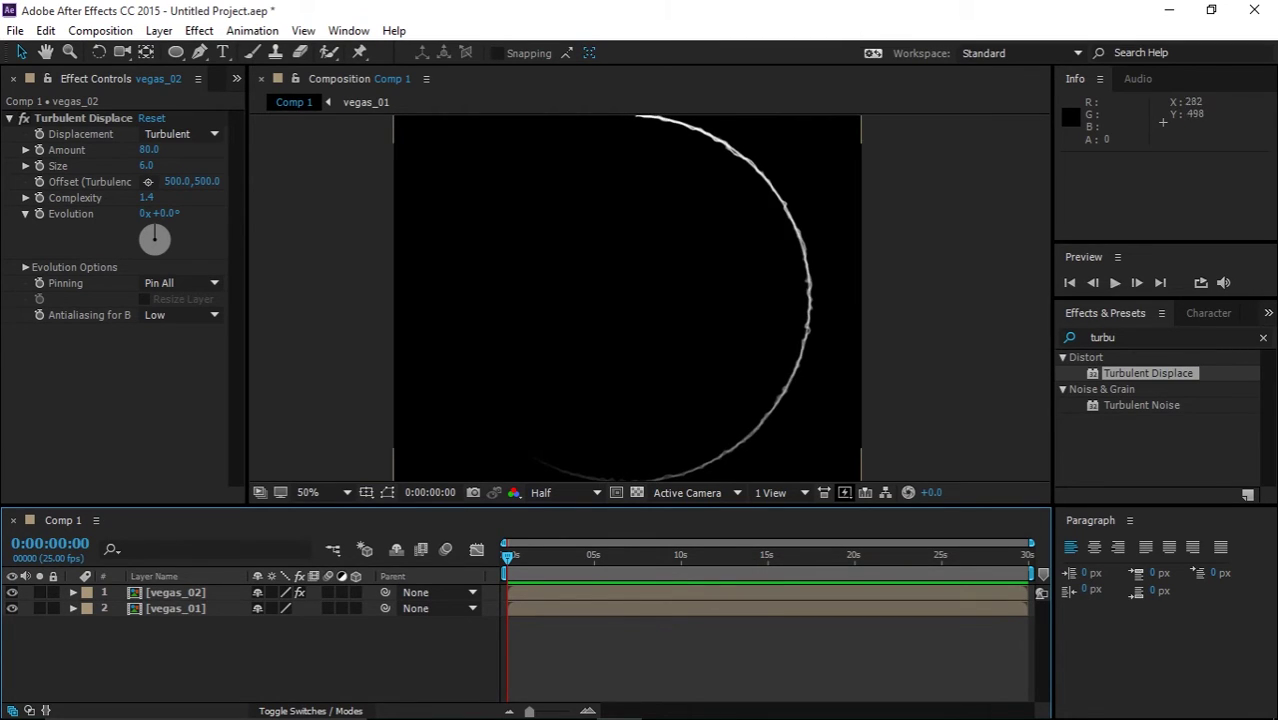
- Collapse the Turbulent Displace settings and select the vegas_02 layer
click(150, 400)
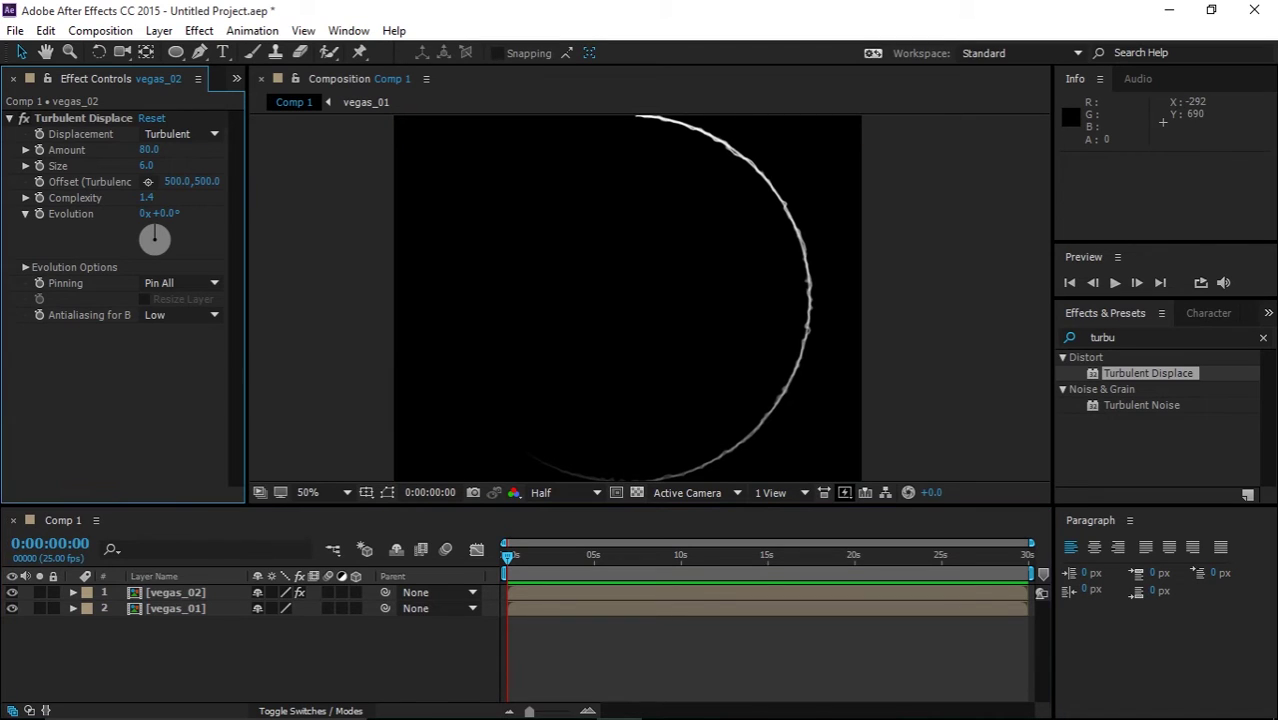
click(10, 118)
click(176, 608)
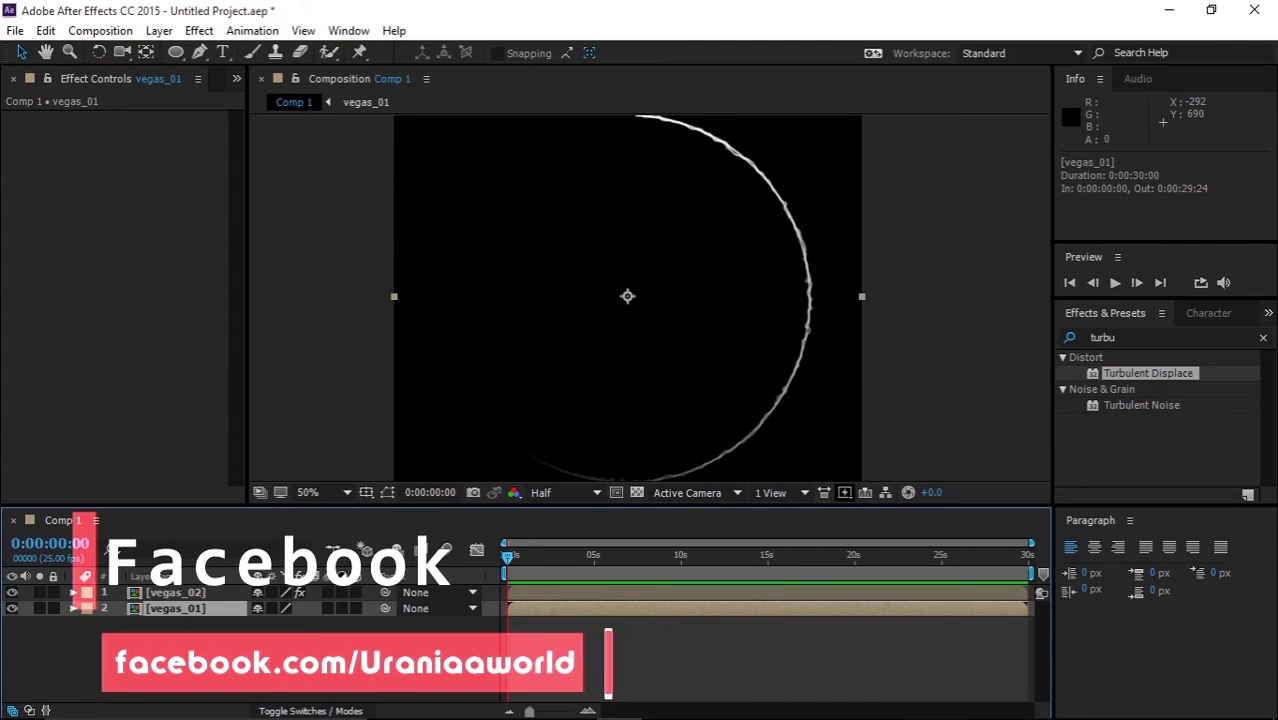
click(176, 592)
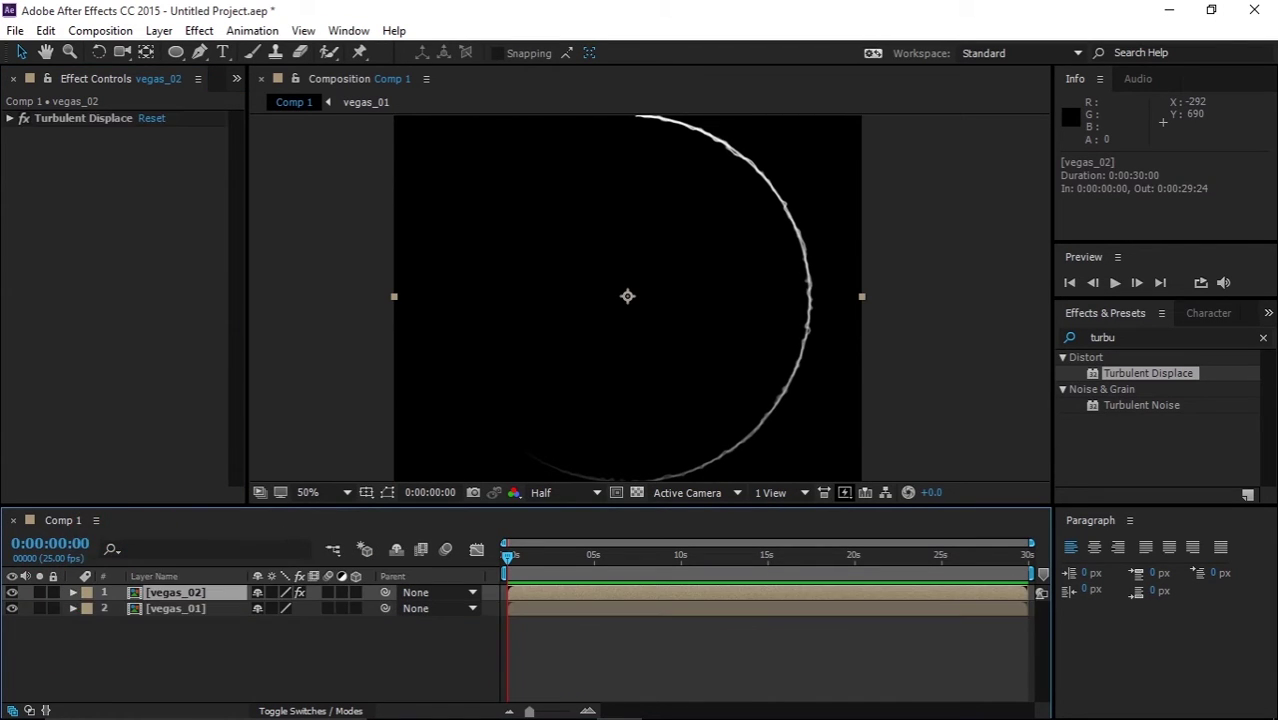
- Duplicate the vegas_02 composition in the project as vegas_03 and add it above the other layers in Comp 1
key(ctrl+d)
key(ctrl+z)
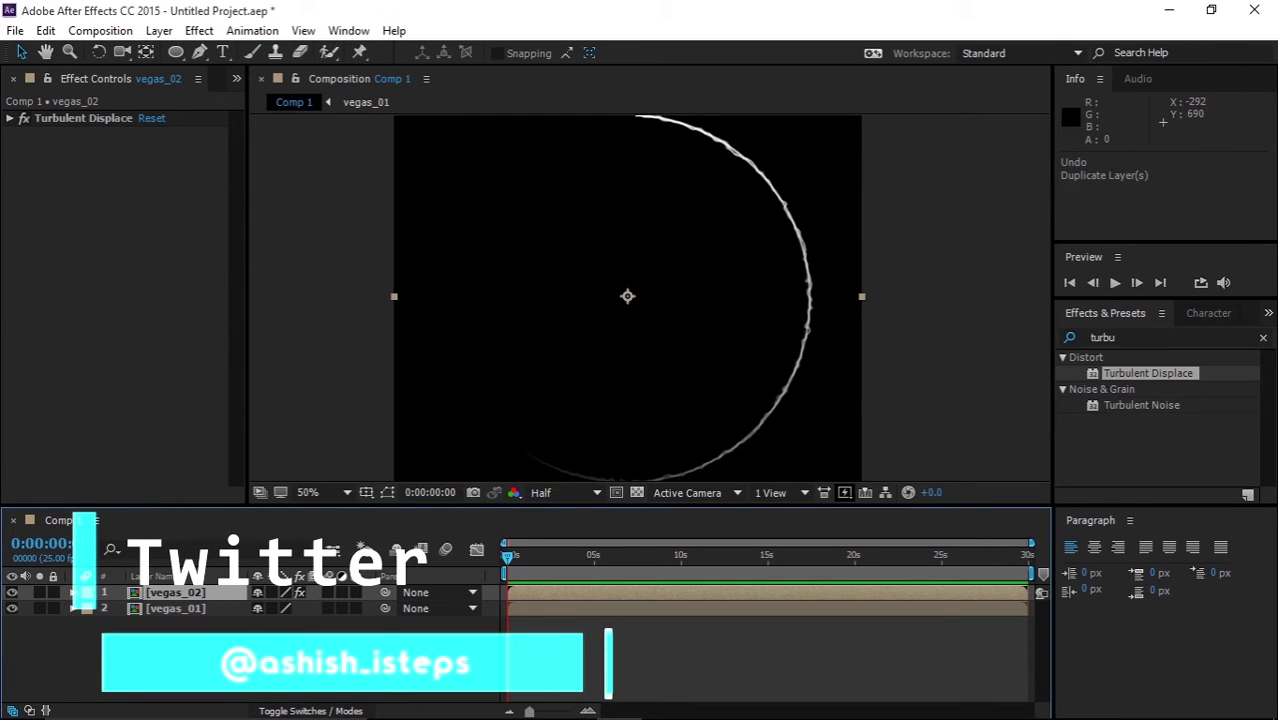
click(237, 79)
click(265, 103)
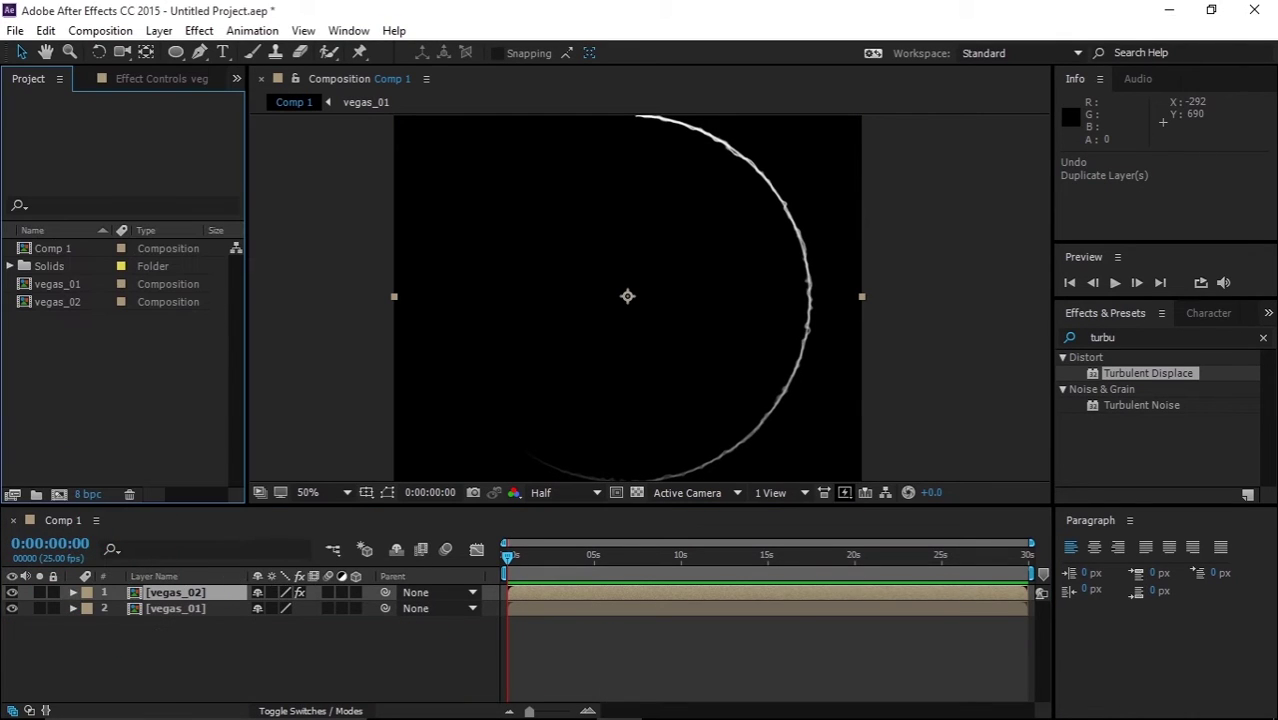
click(58, 302)
key(ctrl+c)
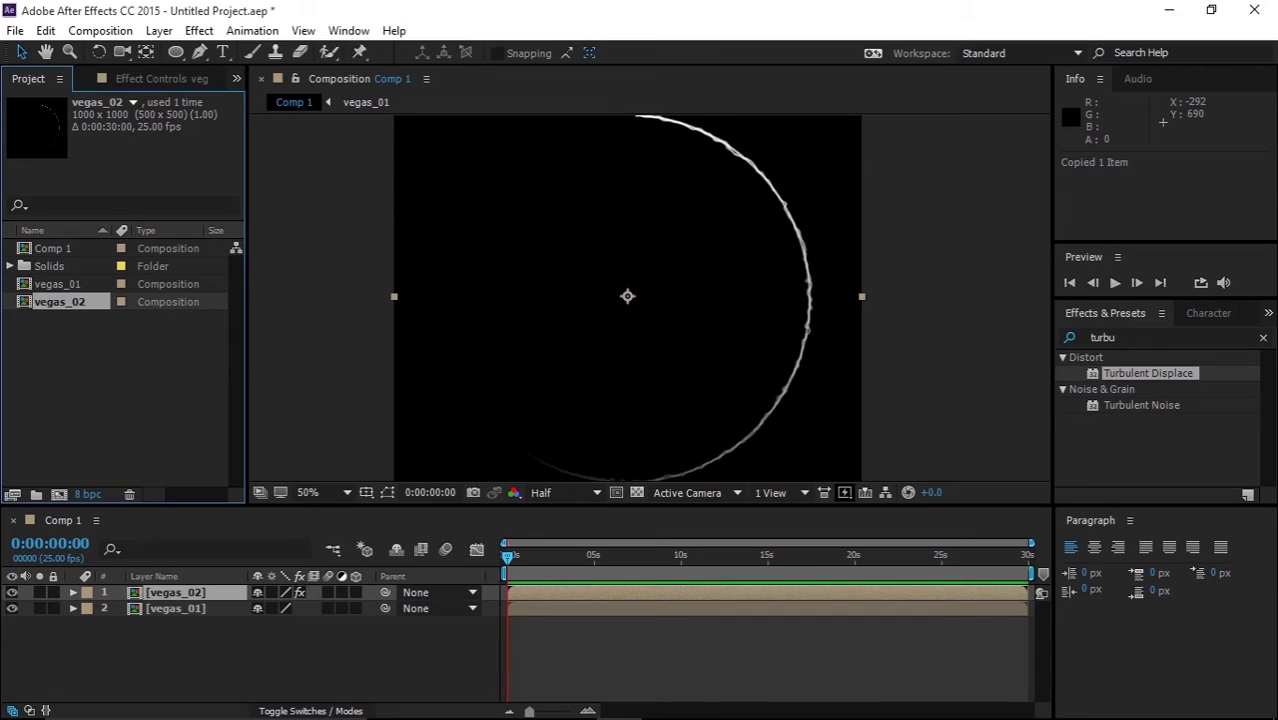
key(ctrl+v)
drag(60, 320, 152, 587)
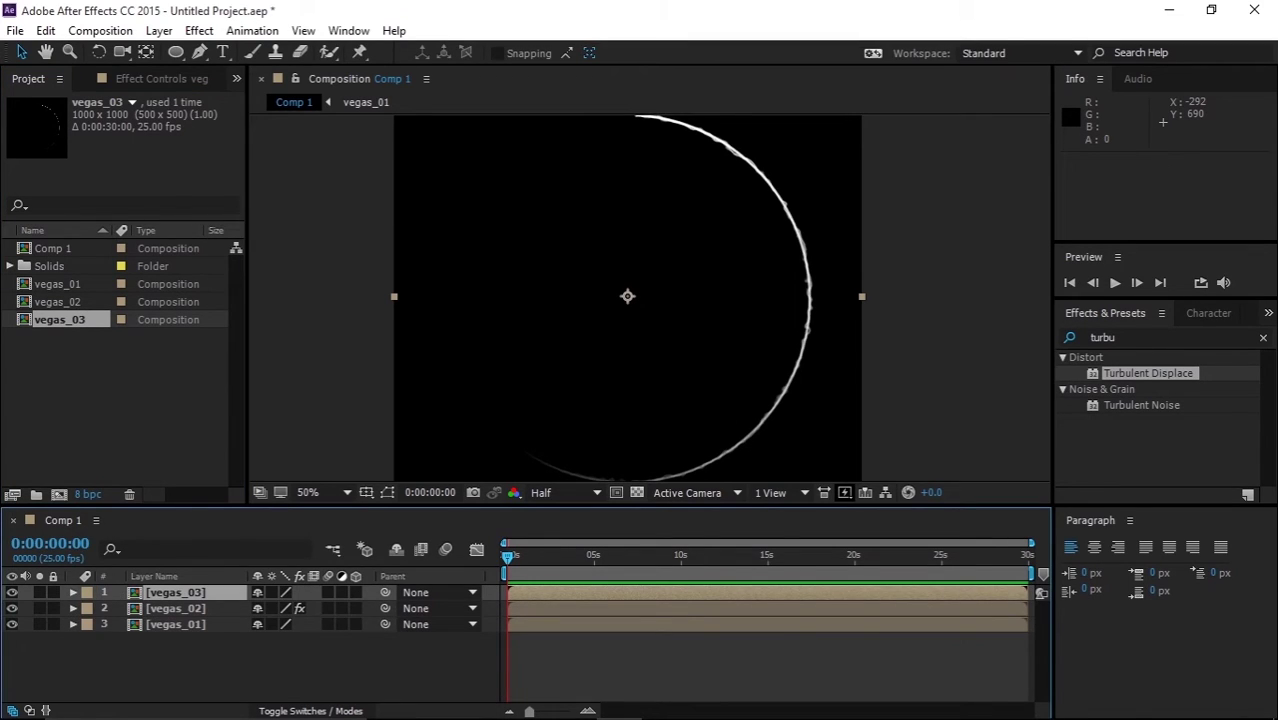
- Solo the vegas_03 layer and apply the Simple Choker effect to it
click(39, 592)
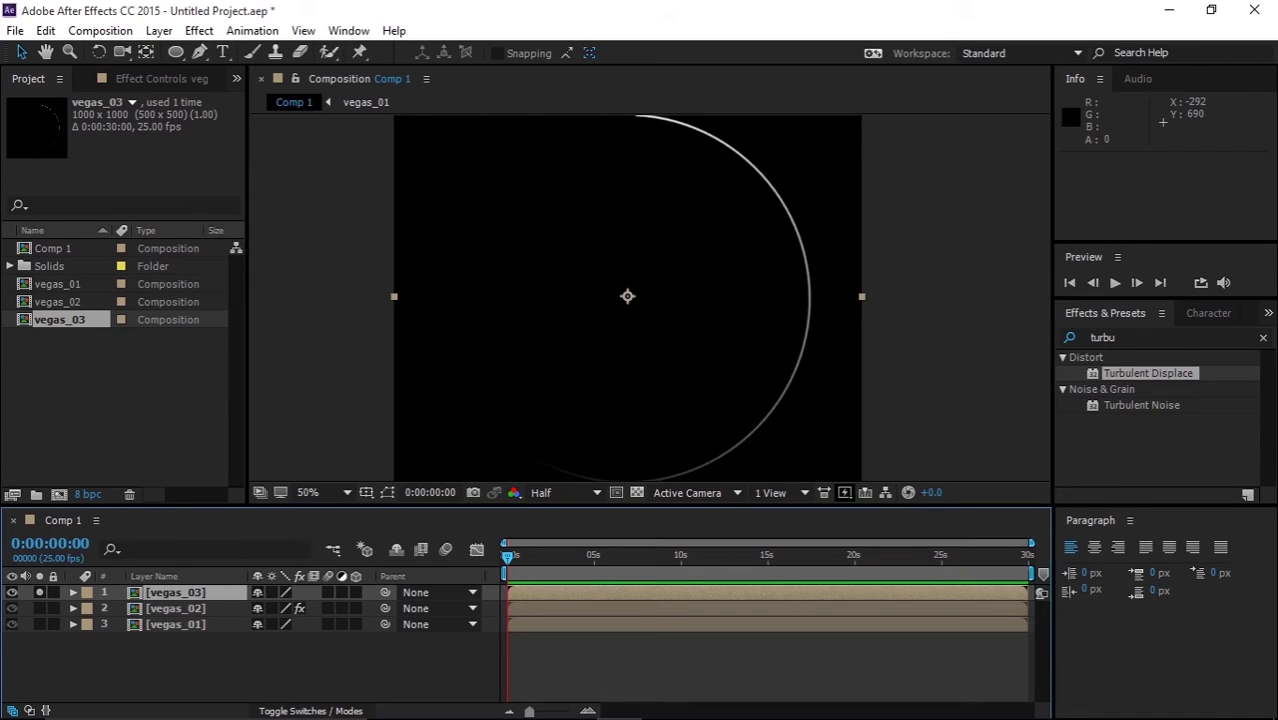
key(F3)
key(ctrl+space)
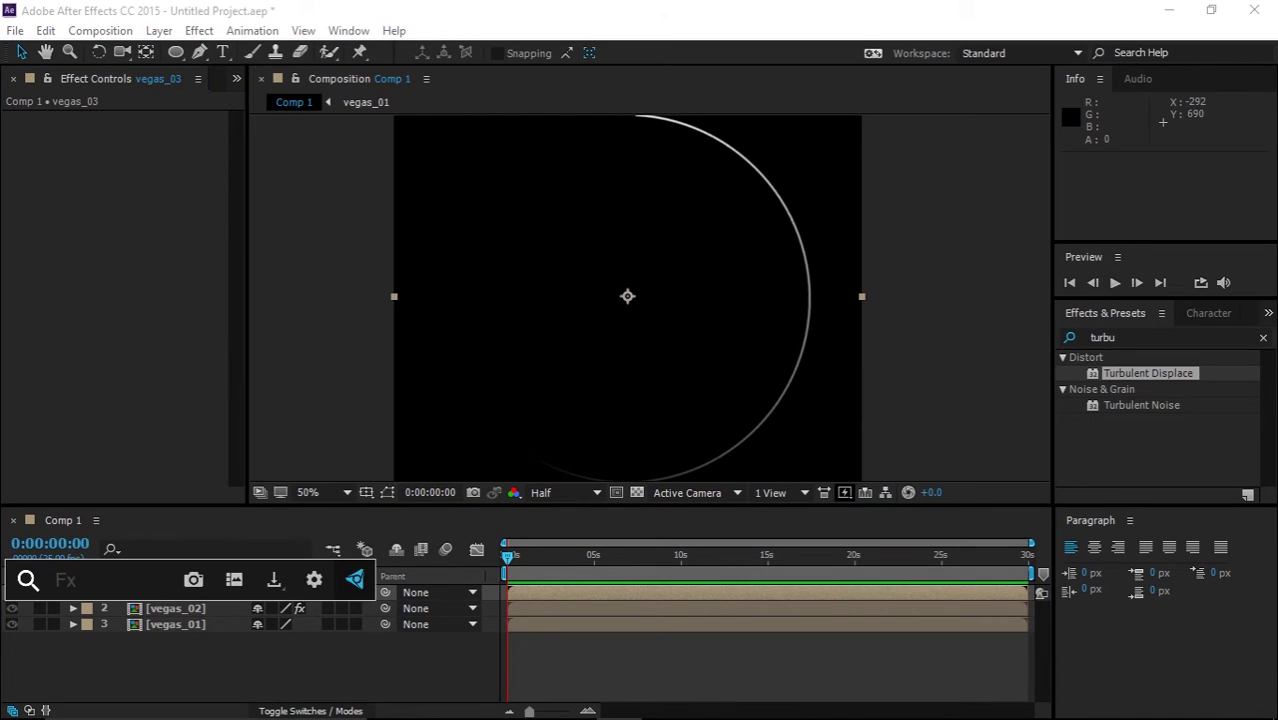
key(Escape)
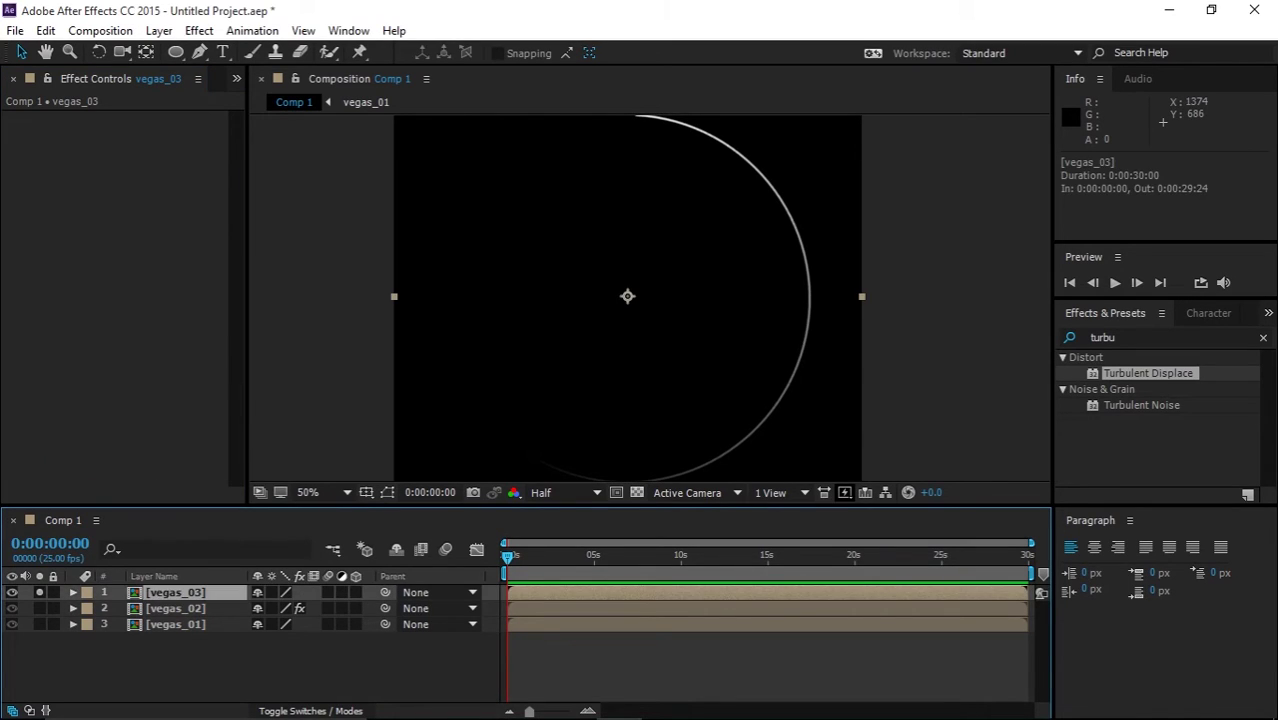
key(ctrl+5)
text(sim)
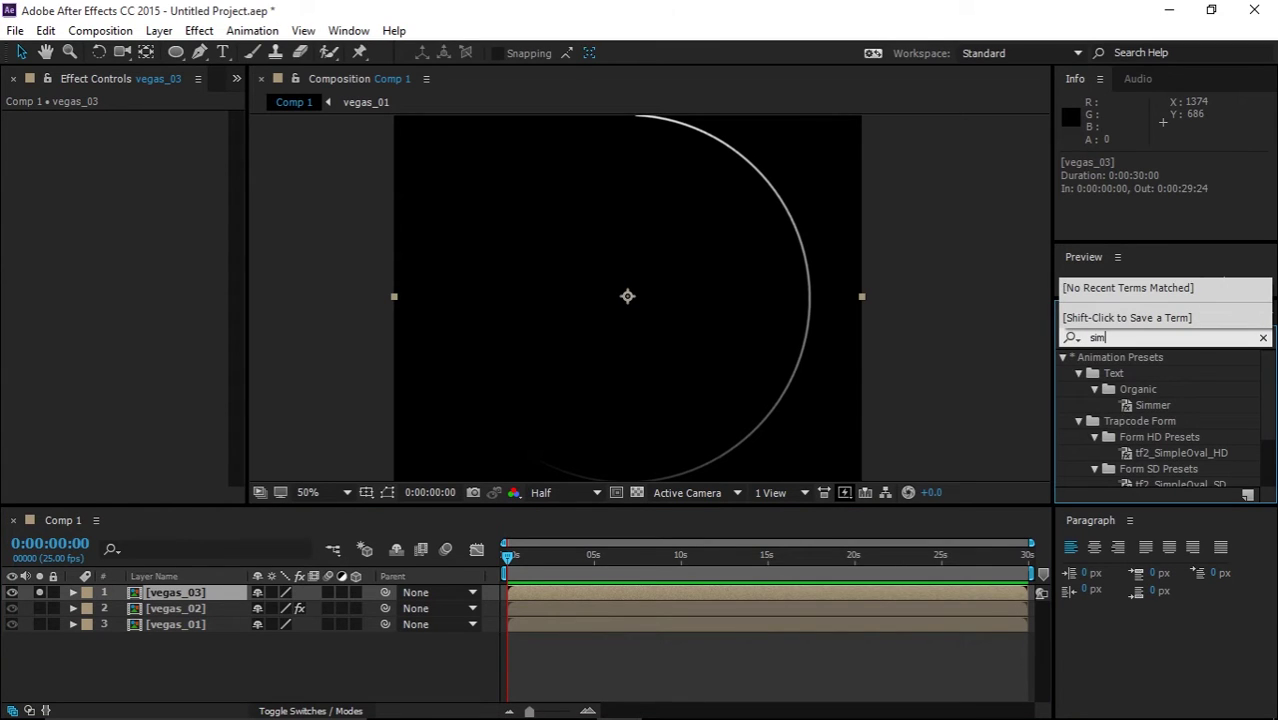
text(p)
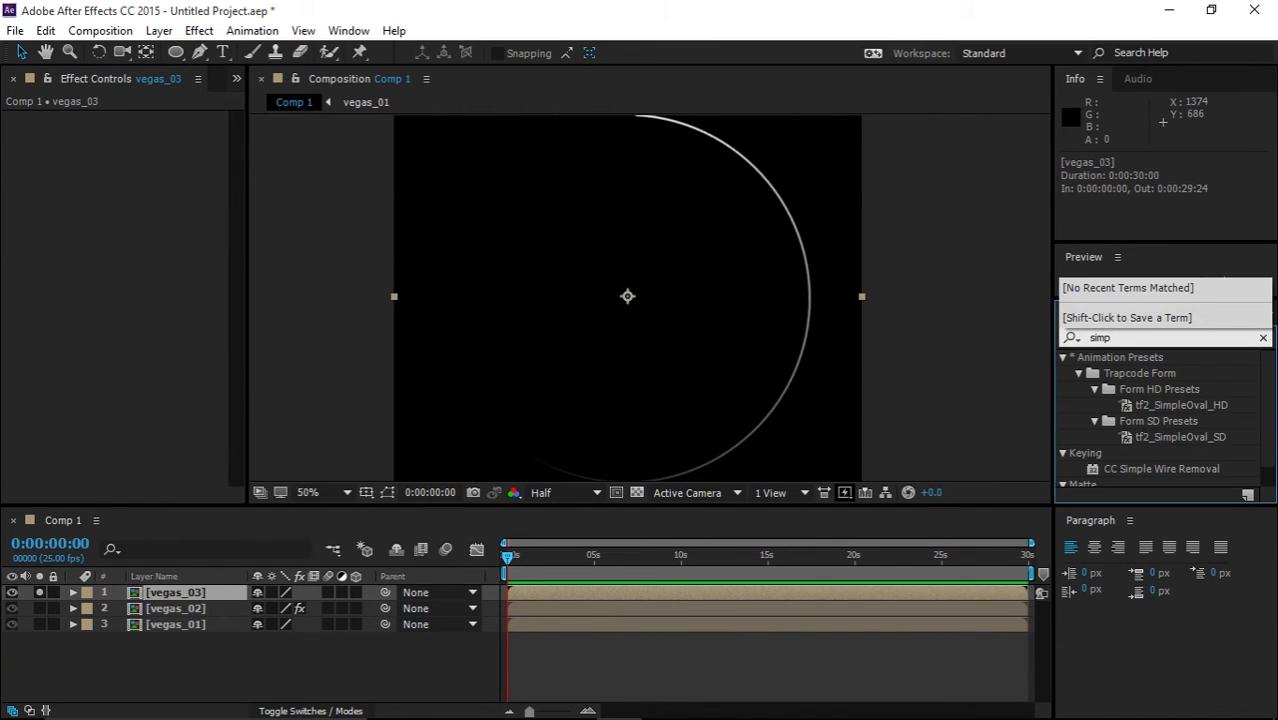
text(le)
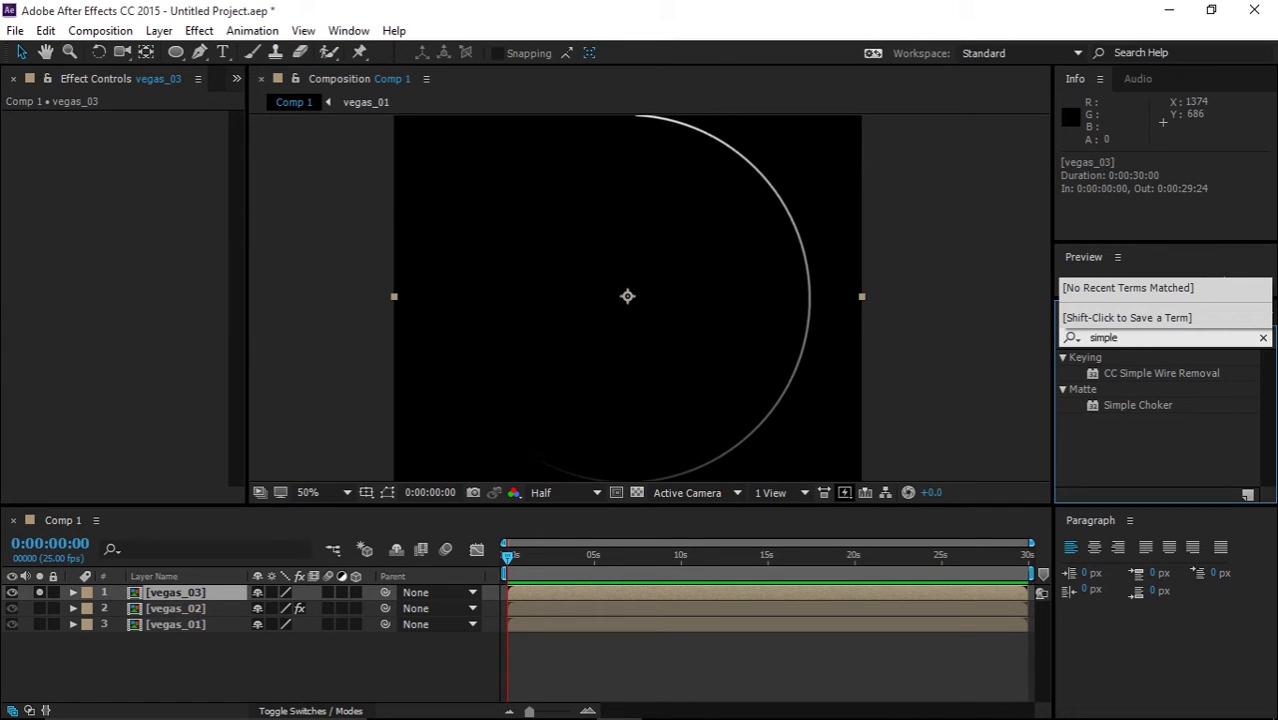
drag(1138, 405, 715, 222)
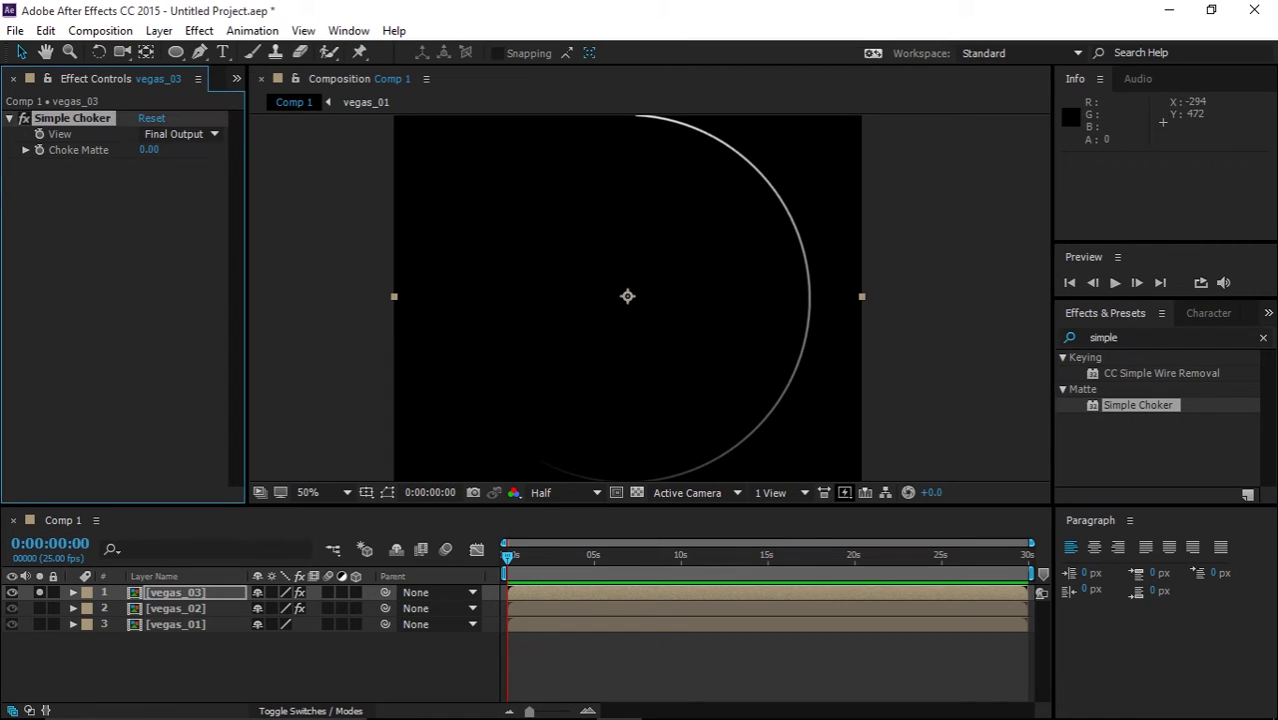
- Apply Turbulent Displace to vegas_03, placing it before Simple Choker in the effect order
click(1125, 338)
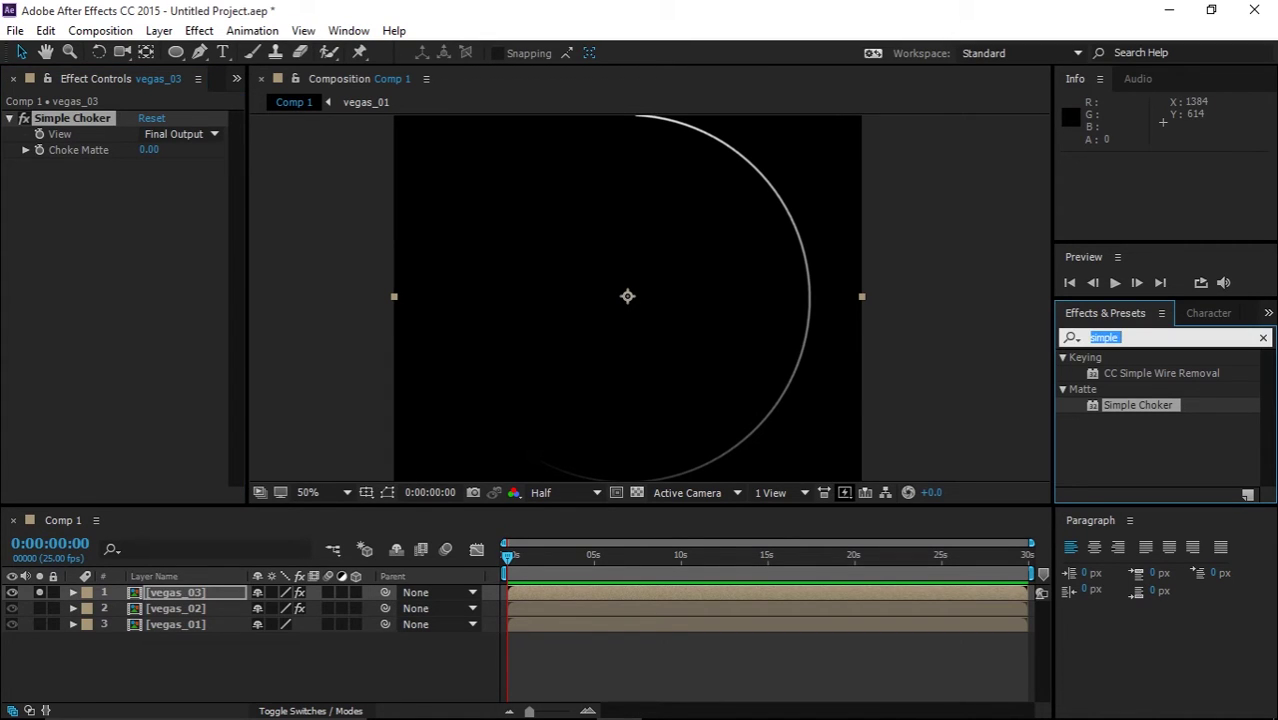
text(tub)
key(BackSpace)
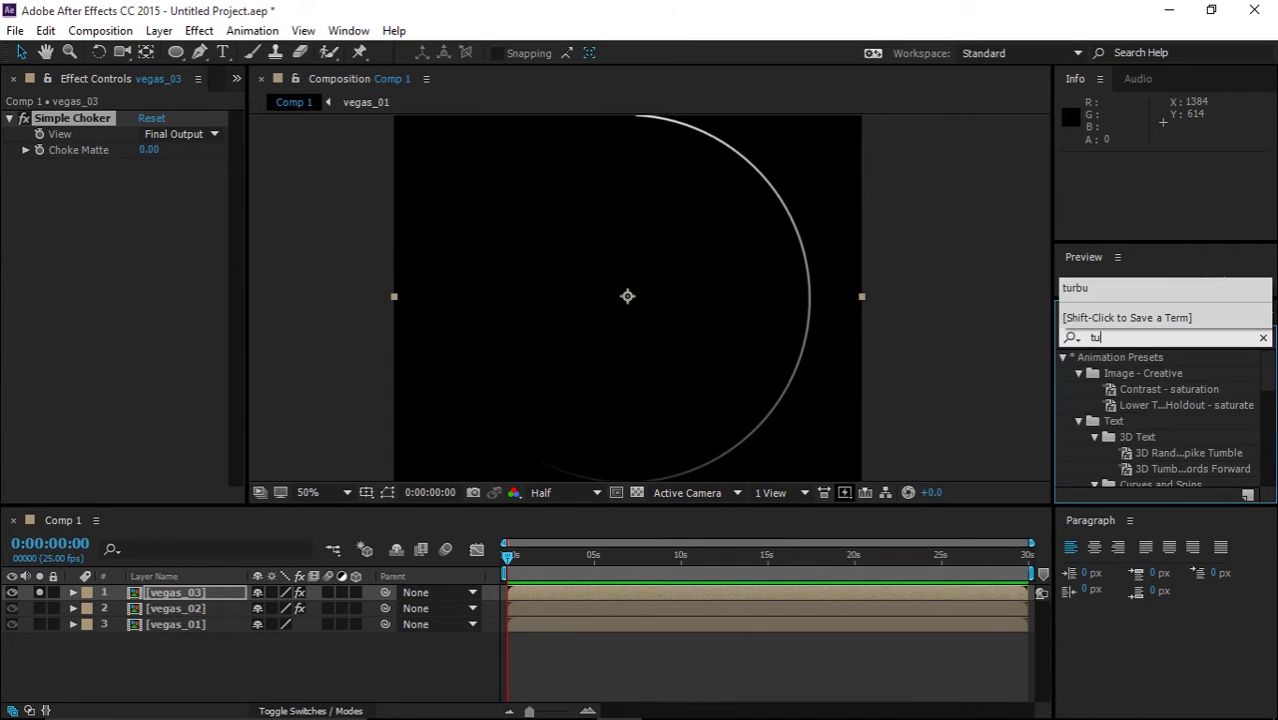
text(rb)
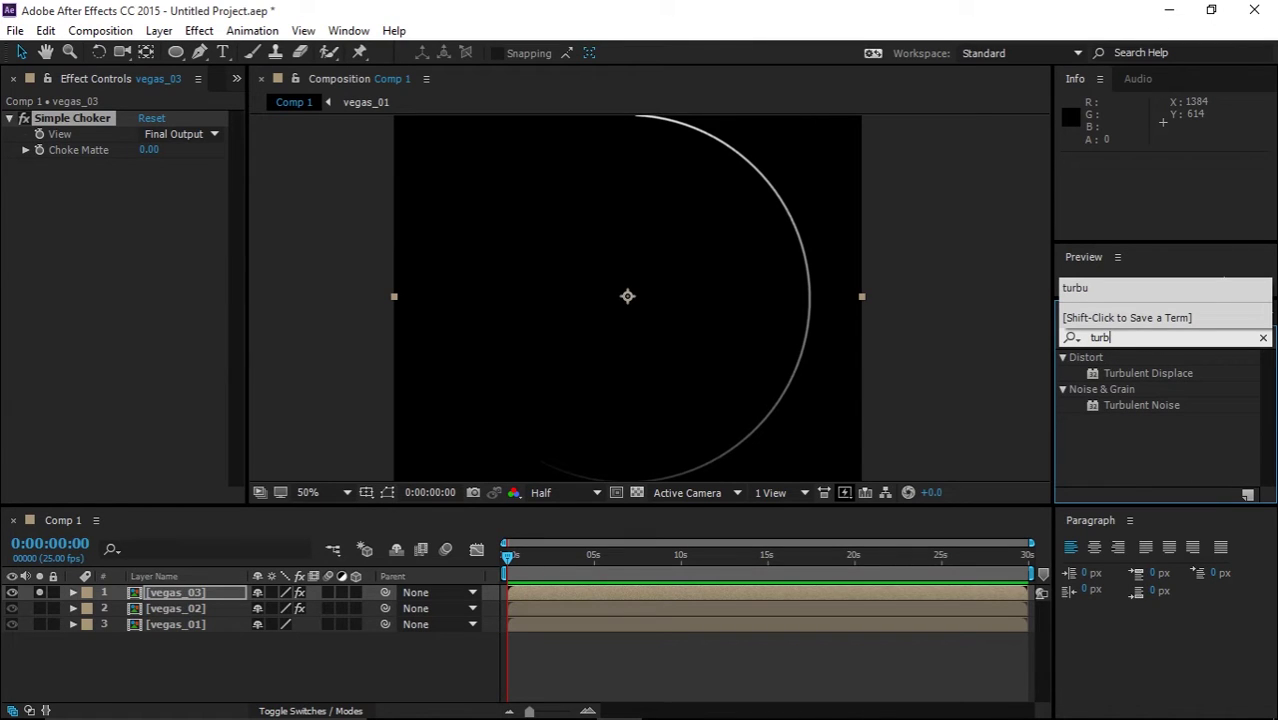
drag(1147, 373, 88, 115)
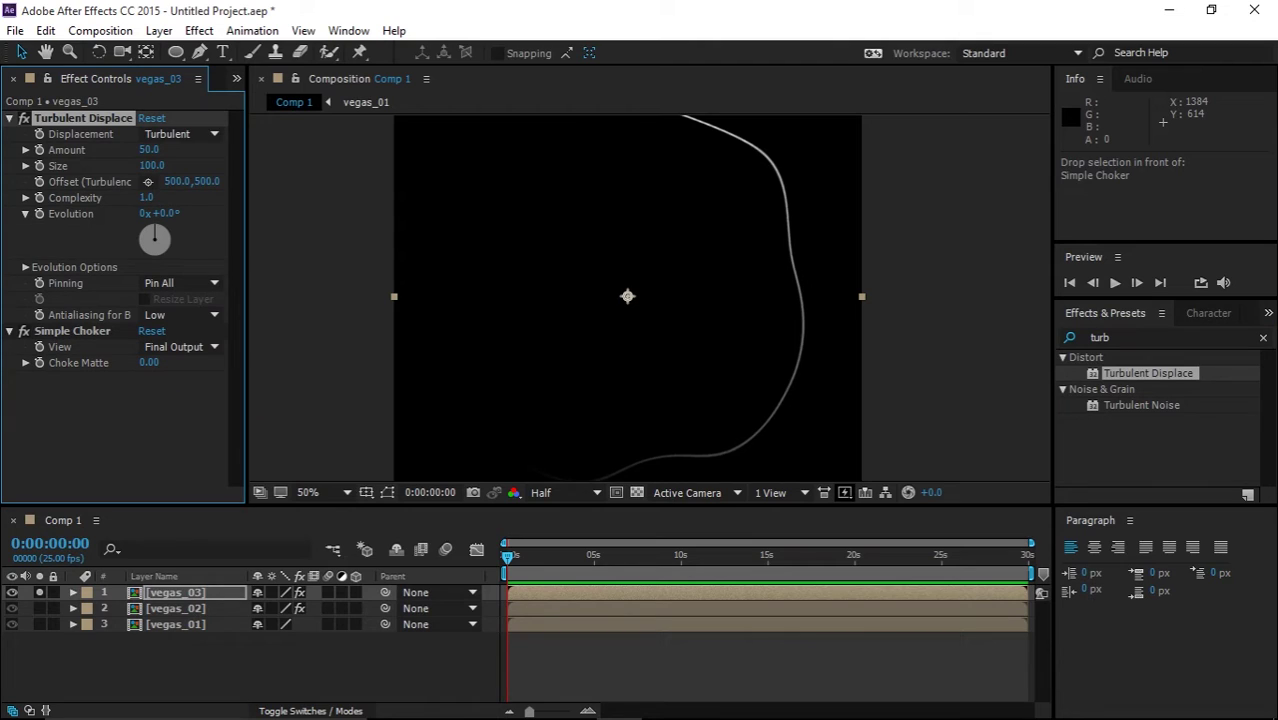
- Set the Turbulent Displace Amount to 83 and Size to 8 on vegas_03
click(150, 150)
text(83)
key(Return)
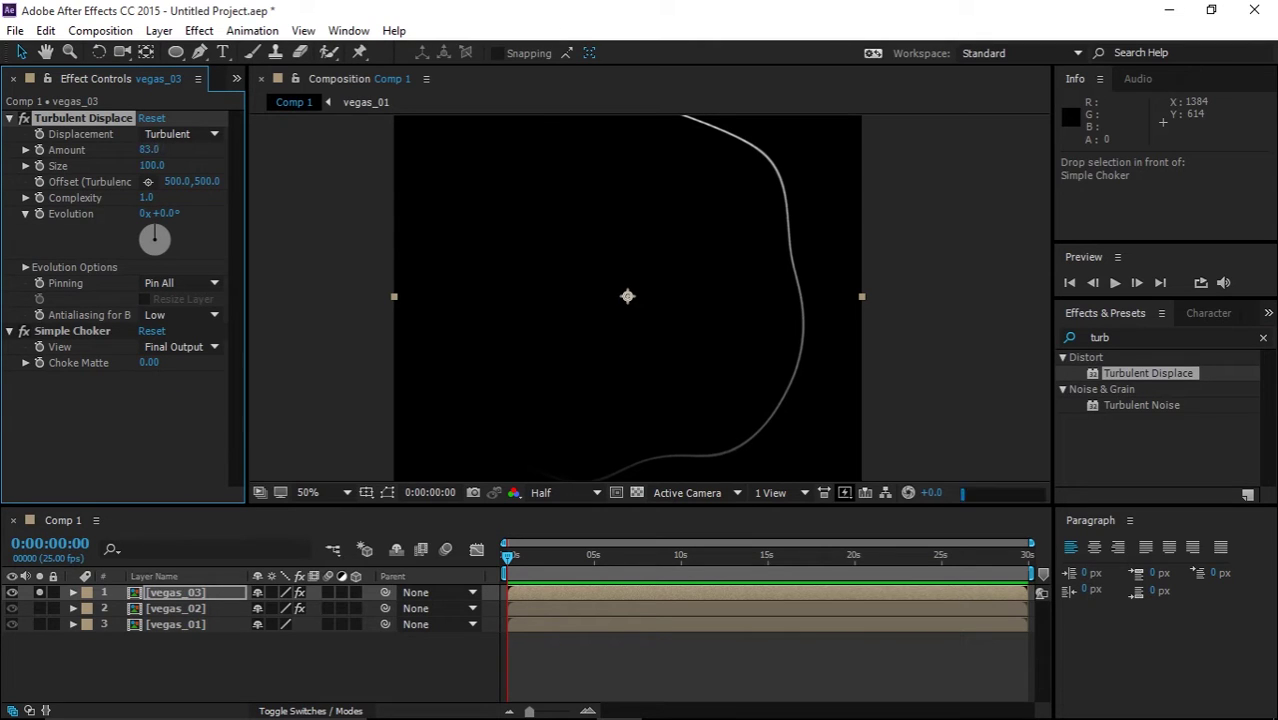
drag(152, 166, 62, 166)
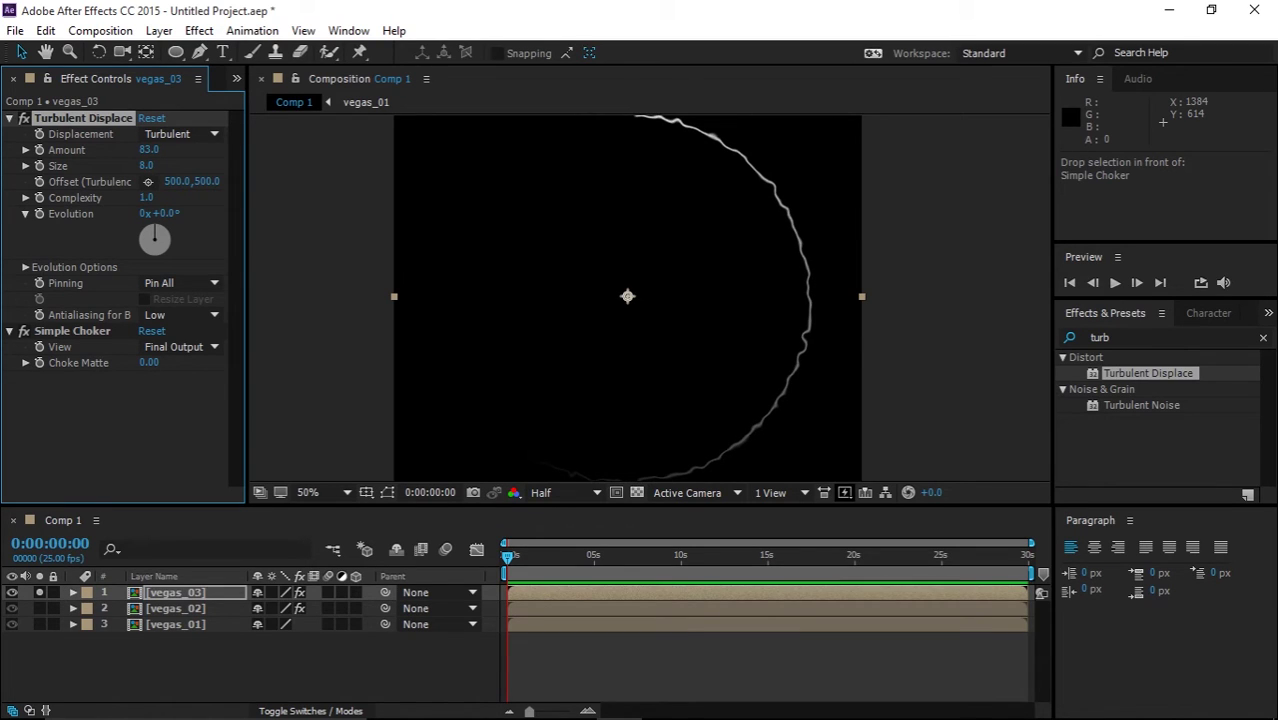
- Try Choke Matte values of -9.40 and -5.50 on vegas_03, inspecting the line's edges up close
drag(149, 363, 97, 363)
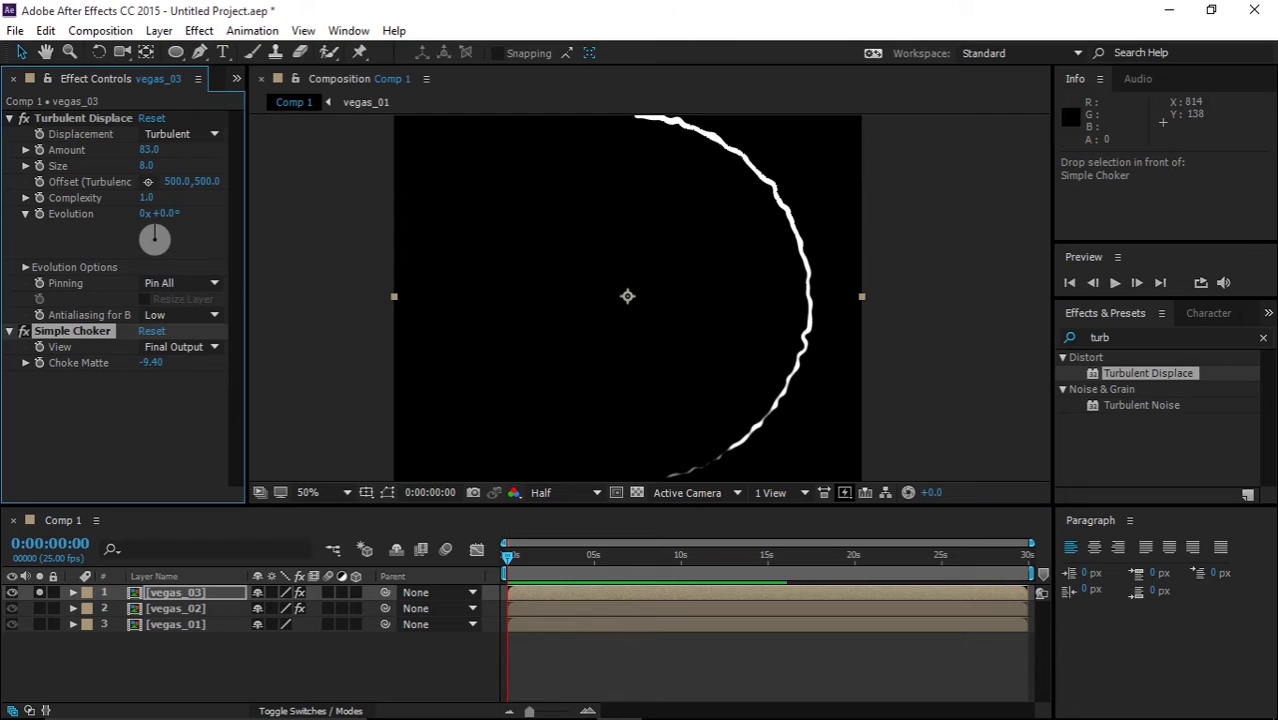
scroll(907, 174, up, 2)
scroll(907, 174, down, 1)
scroll(605, 294, down, 1)
scroll(605, 294, up, 1)
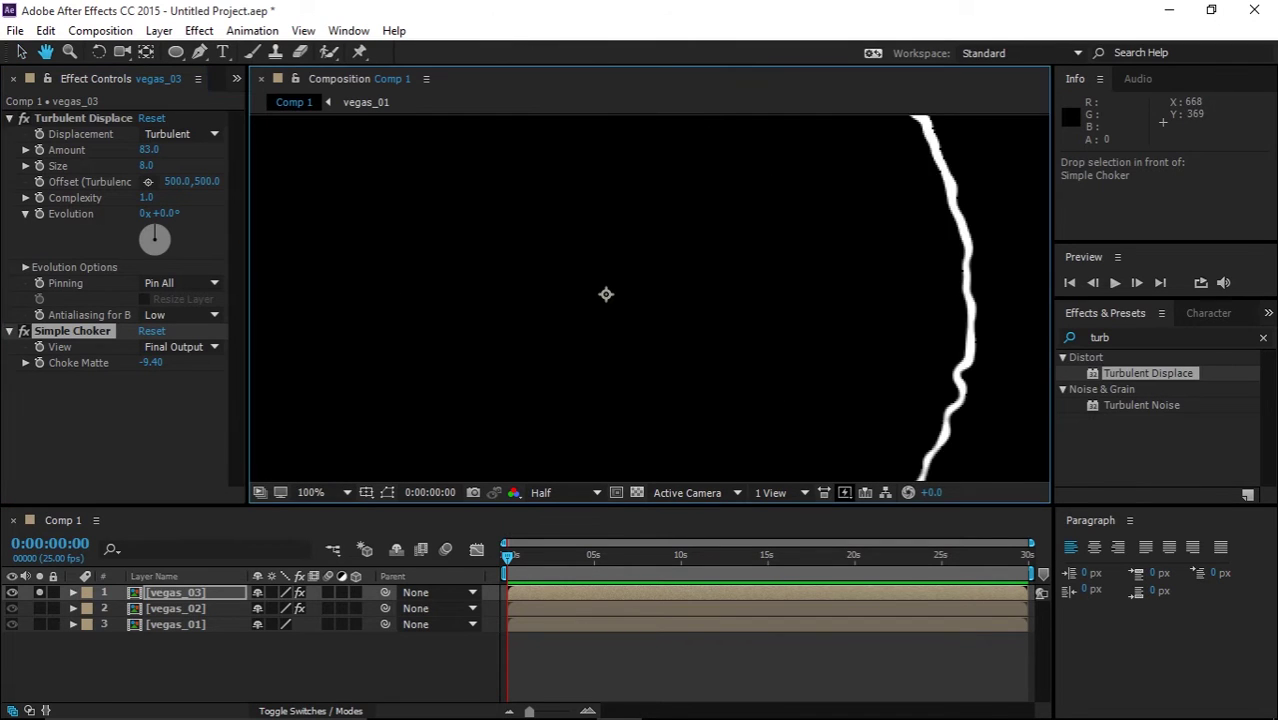
drag(605, 294, 573, 470)
key(v)
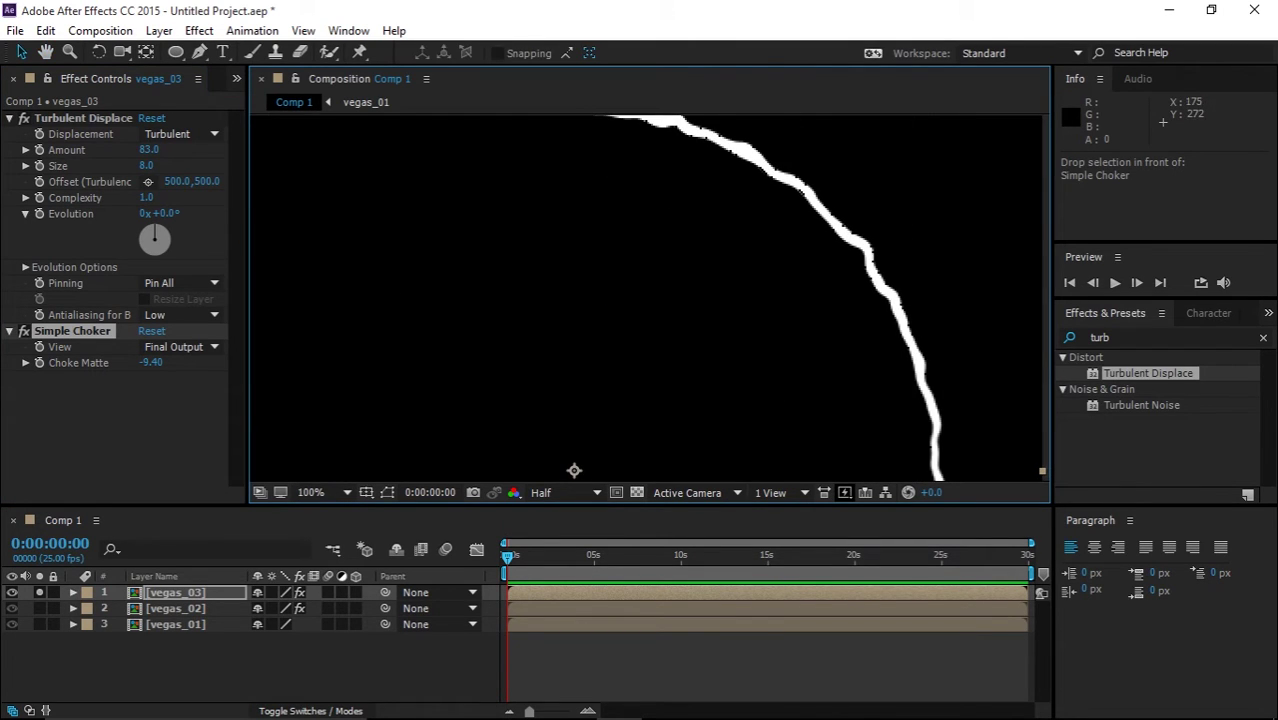
mouse_move(151, 363)
mouse_down()
mouse_move(125, 363)
mouse_move(162, 363)
mouse_up()
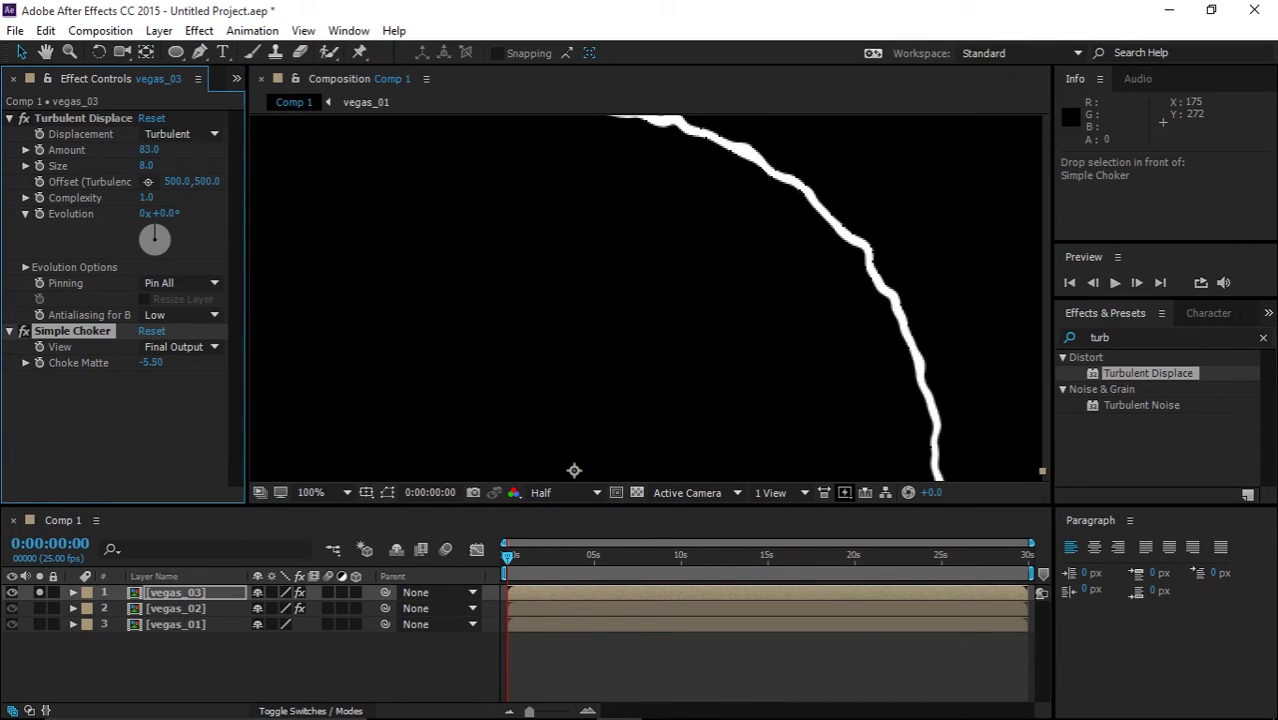
- Set vegas_03's Turbulent Displace Size to 24 and its Choke Matte to -8.30
mouse_move(147, 165)
mouse_down()
mouse_move(175, 165)
mouse_move(163, 165)
mouse_up()
scroll(648, 249, down, 1)
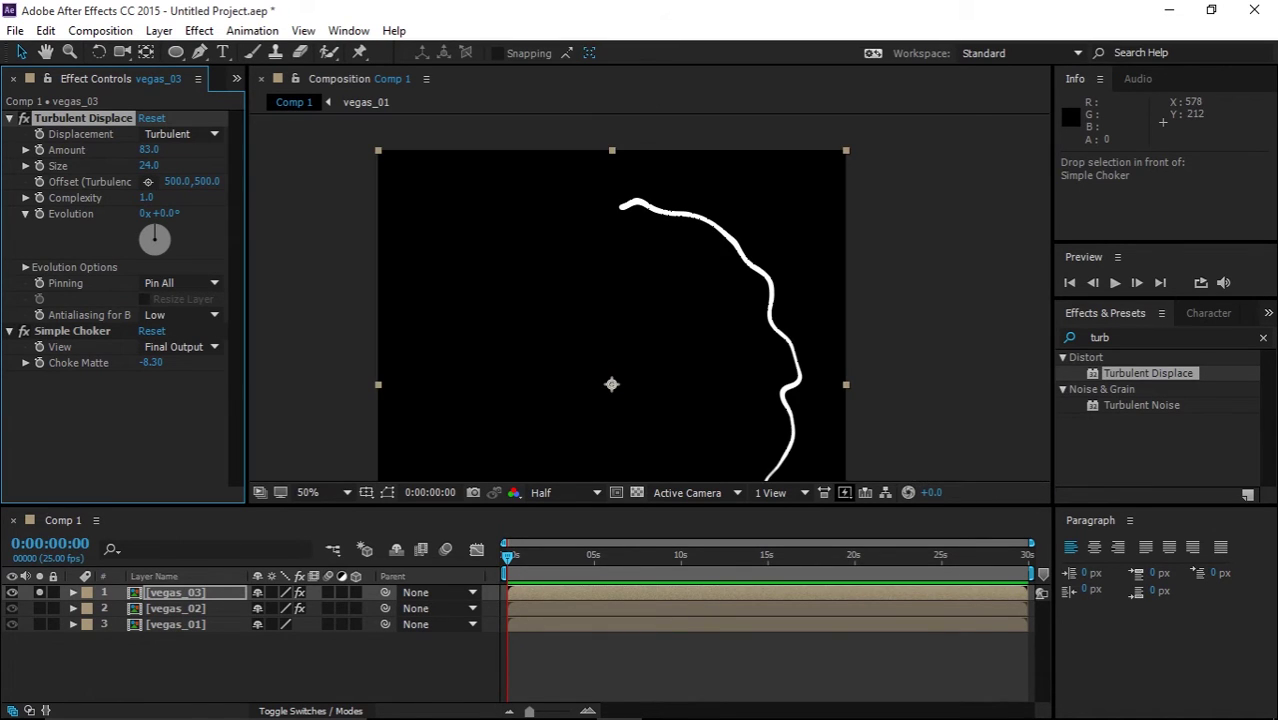
click(750, 329)
key(space)
mouse_move(705, 389)
mouse_down()
mouse_move(692, 230)
mouse_move(725, 386)
mouse_up()
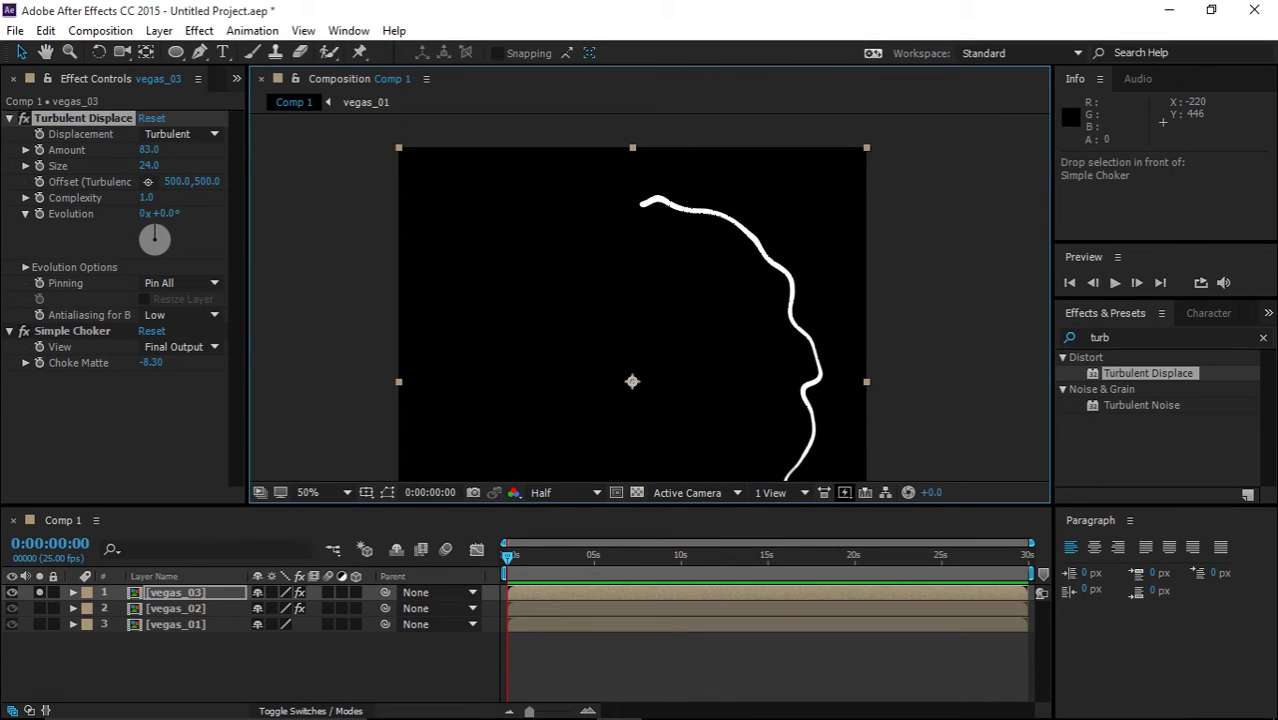
- Set vegas_03's Choke Matte to -6.20 and its Turbulent Displace Complexity to 5.9, Amount to 64 and Size to 11
mouse_move(151, 363)
mouse_down()
mouse_move(133, 363)
mouse_move(196, 363)
mouse_up()
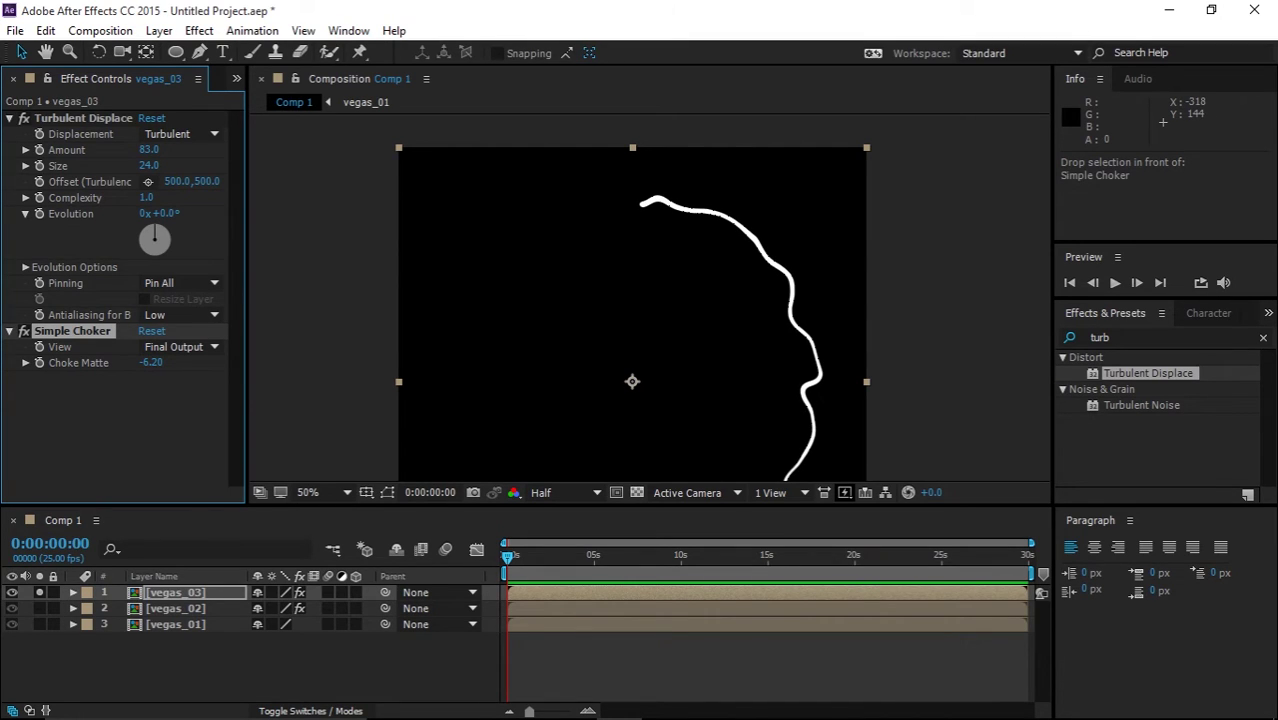
drag(147, 198, 197, 198)
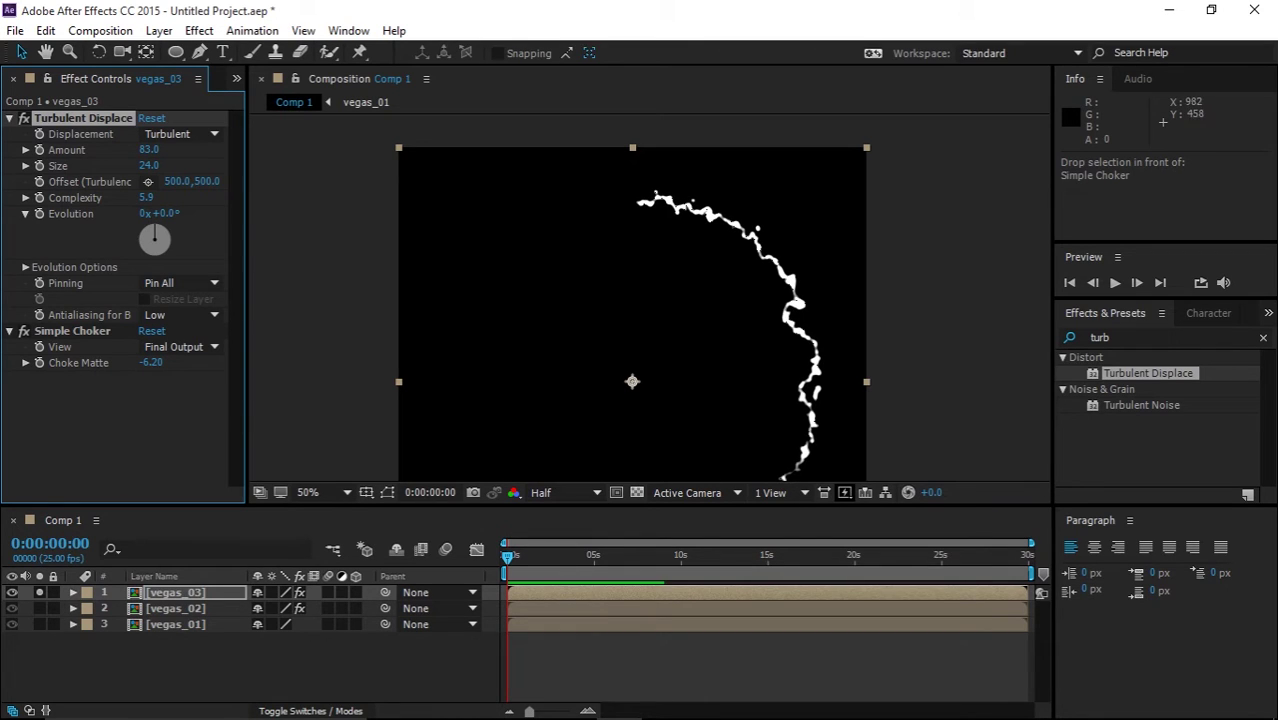
key(space)
drag(785, 422, 812, 415)
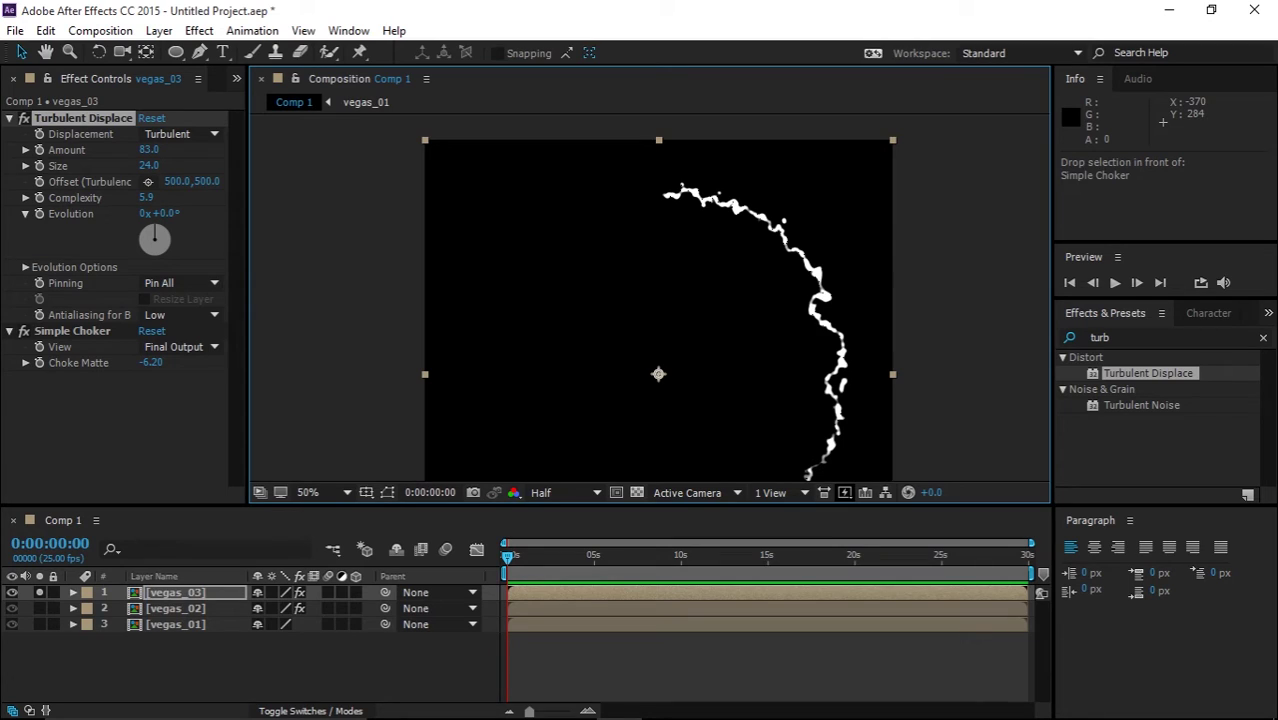
mouse_move(149, 150)
mouse_down()
mouse_move(130, 150)
mouse_move(136, 166)
mouse_up()
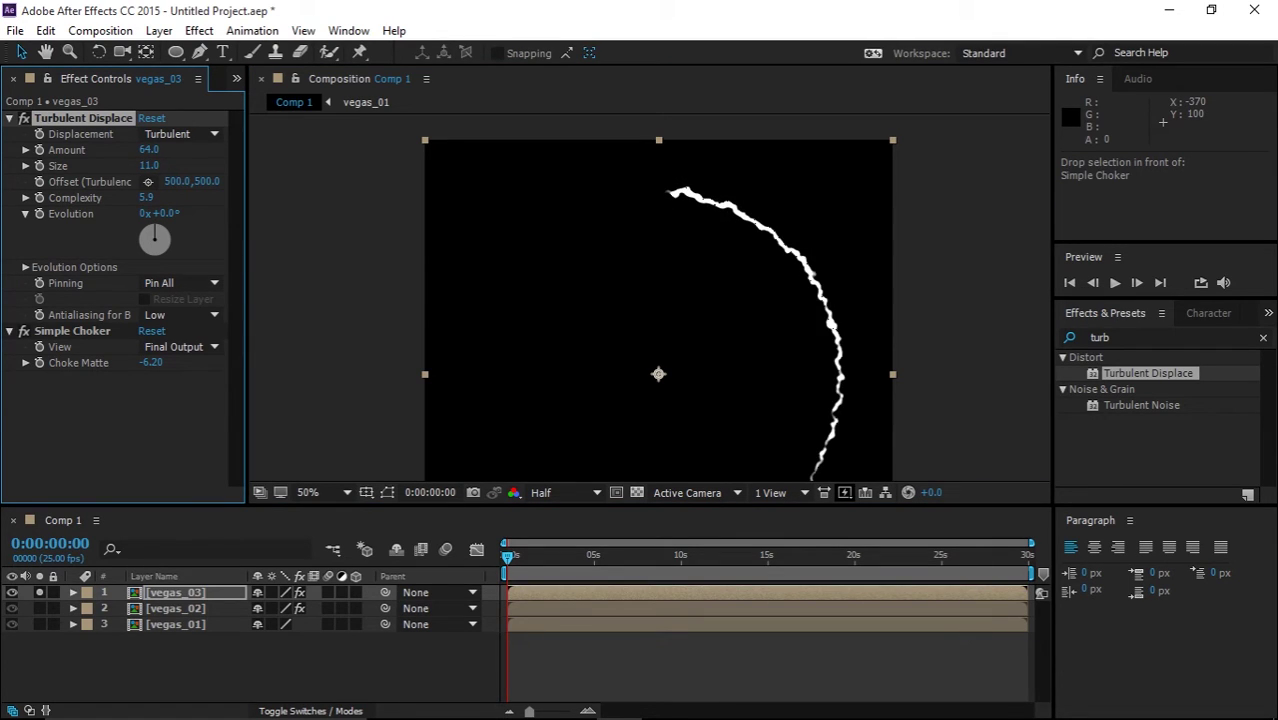
- Solo vegas_02 and vegas_01 together with vegas_03, examine the combined lines up close, and isolate vegas_03 again
click(39, 608)
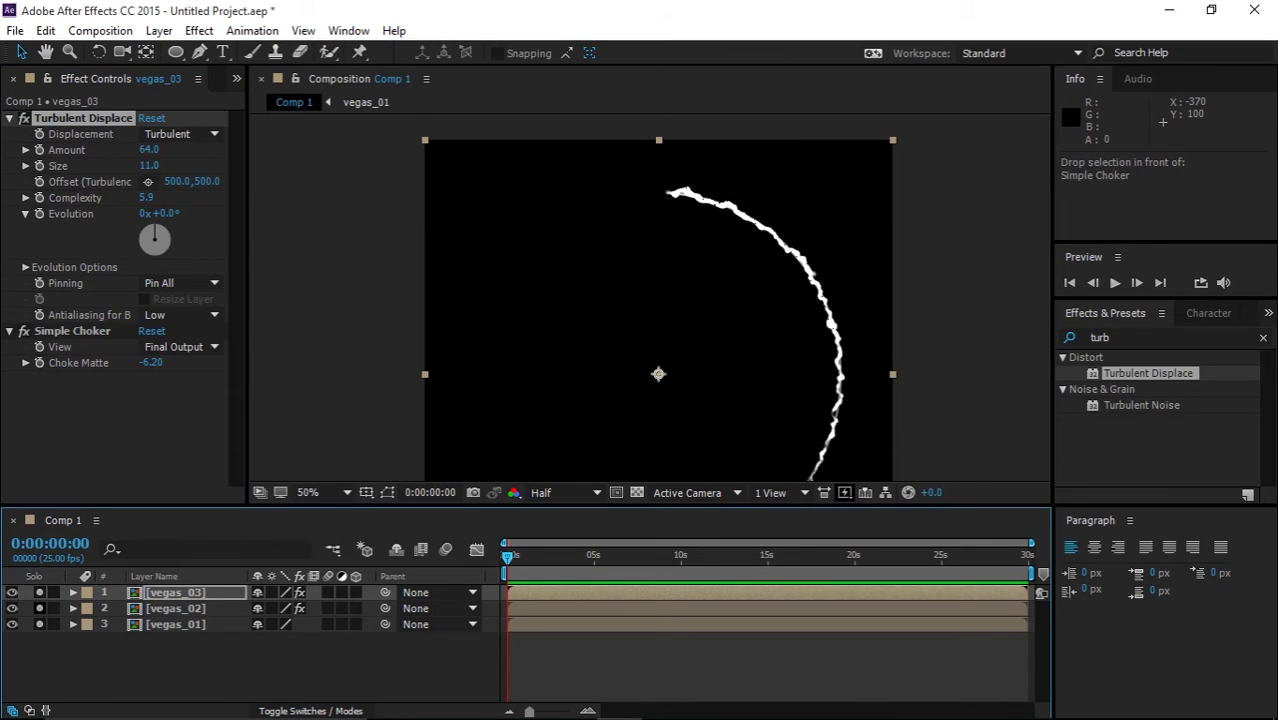
click(39, 624)
key(period)
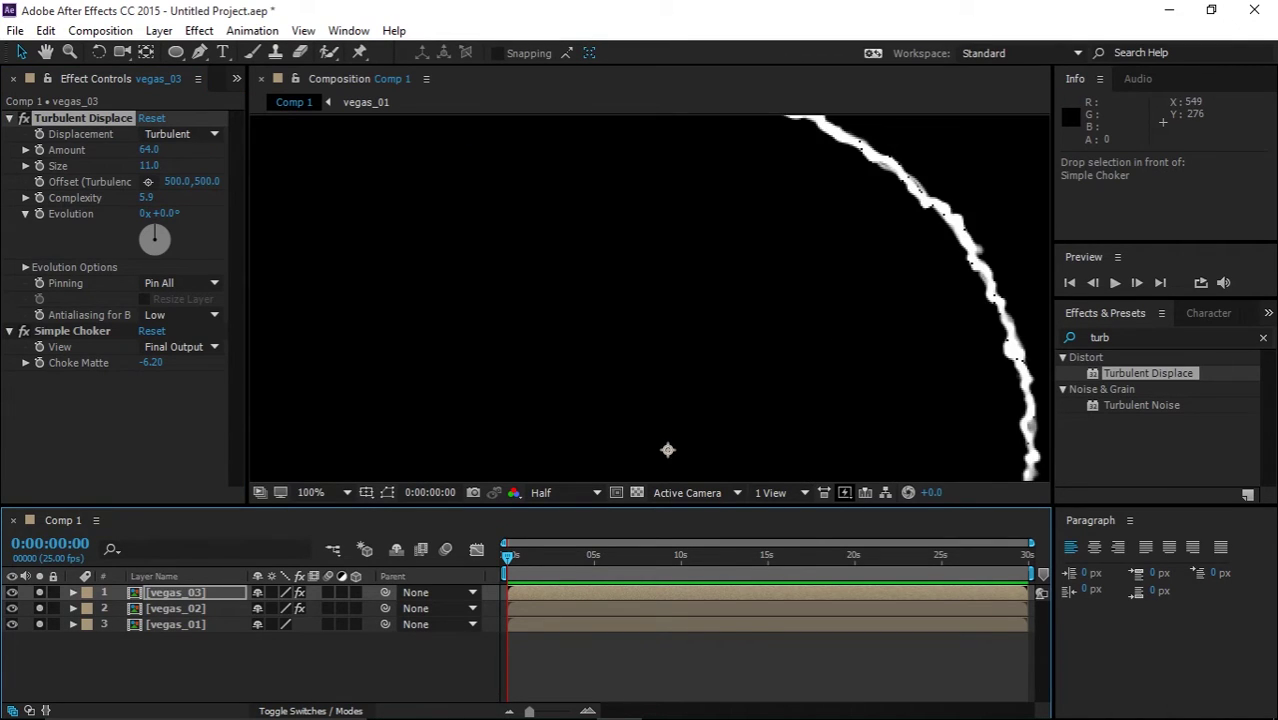
key(comma)
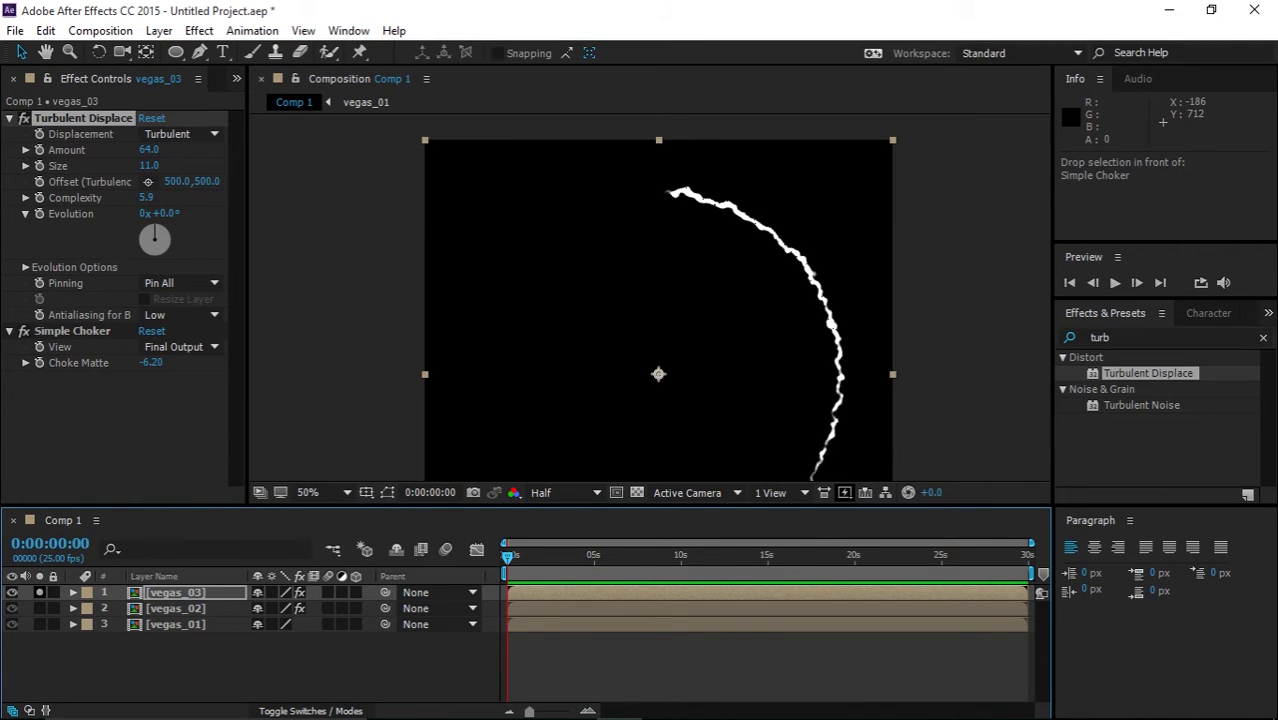
- Turn off solo on vegas_03 and collapse its Simple Choker and Turbulent Displace settings
click(10, 331)
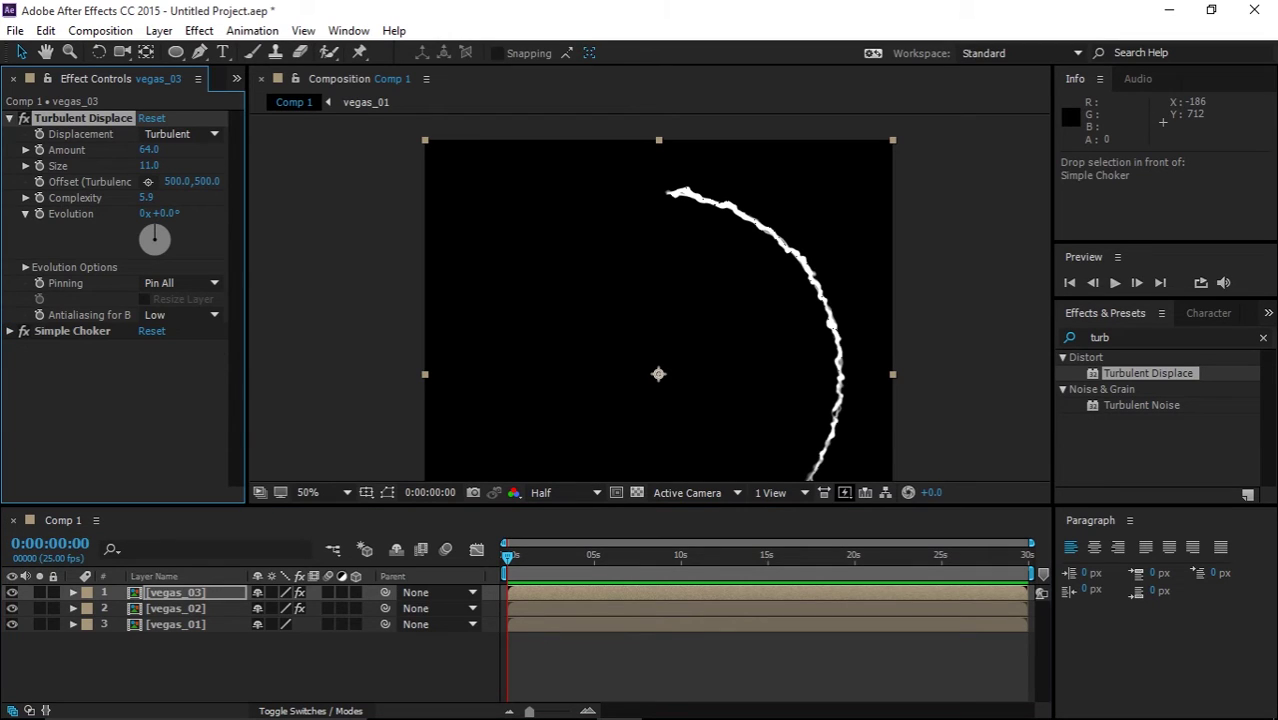
click(10, 118)
click(92, 230)
click(72, 134)
click(92, 230)
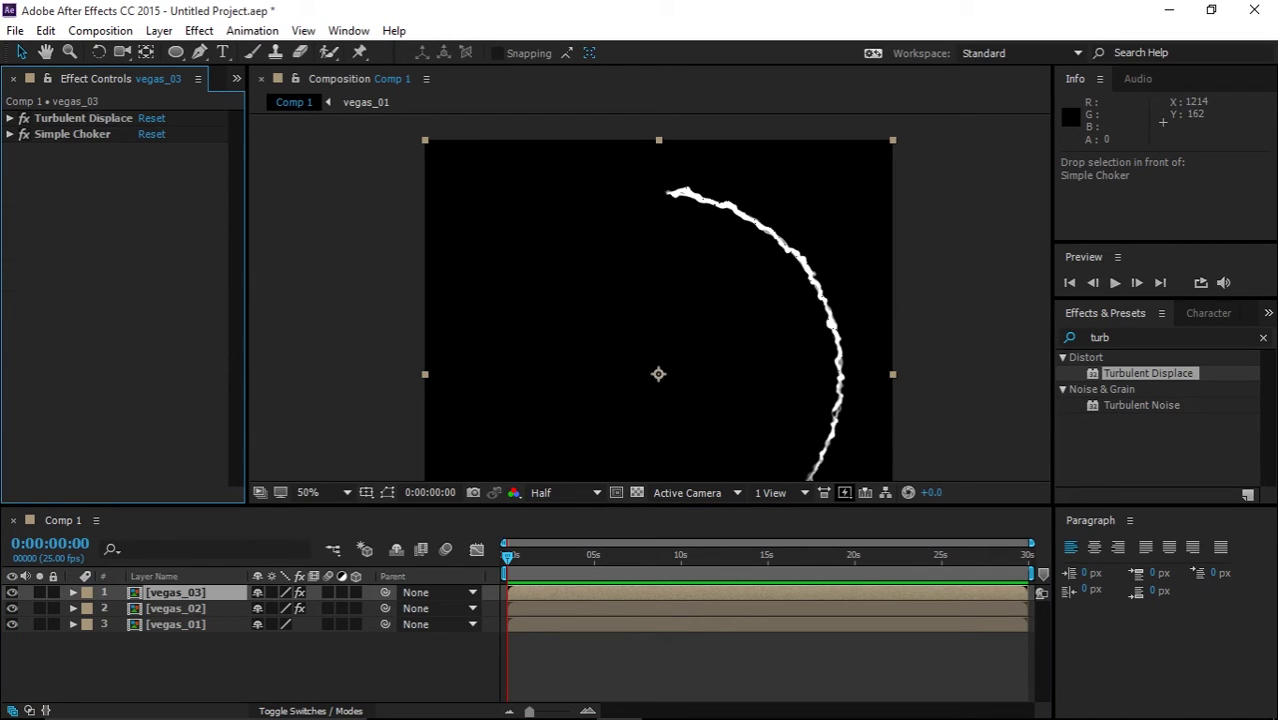
- Add a Fast Blur with Blurriness 11 to vegas_03 below Simple Choker, and collapse its settings
click(1126, 338)
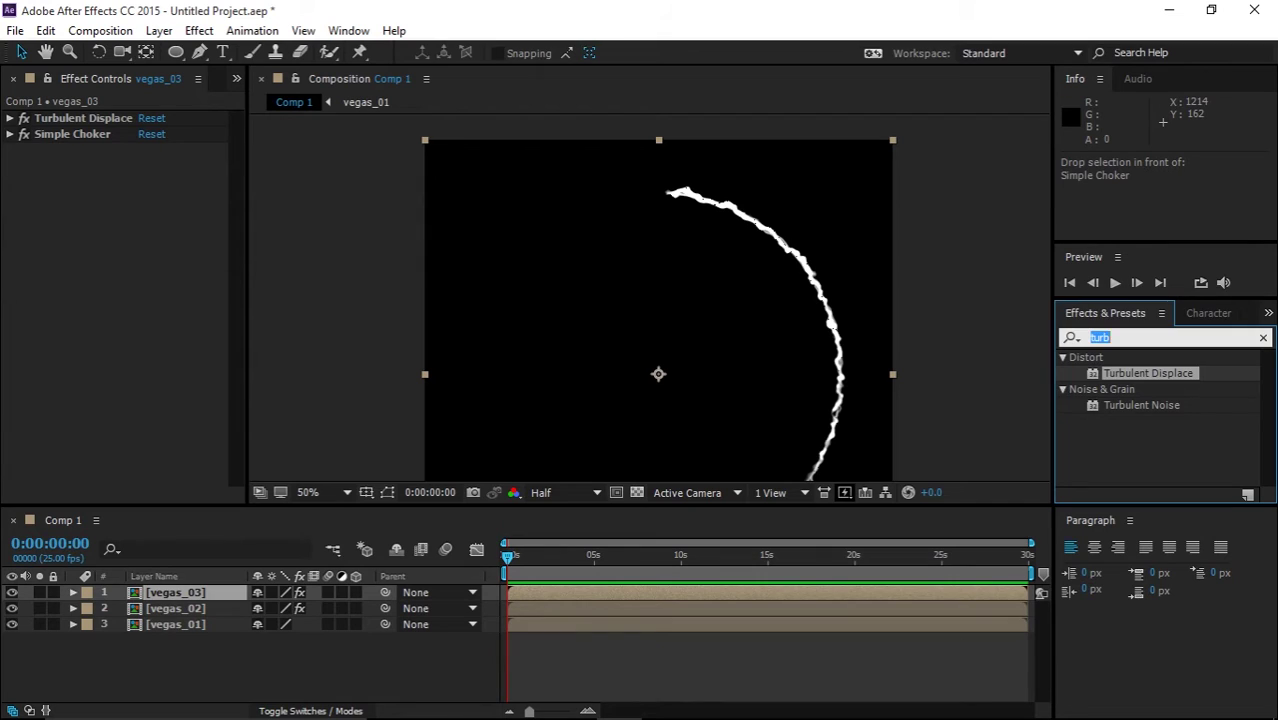
text(fast)
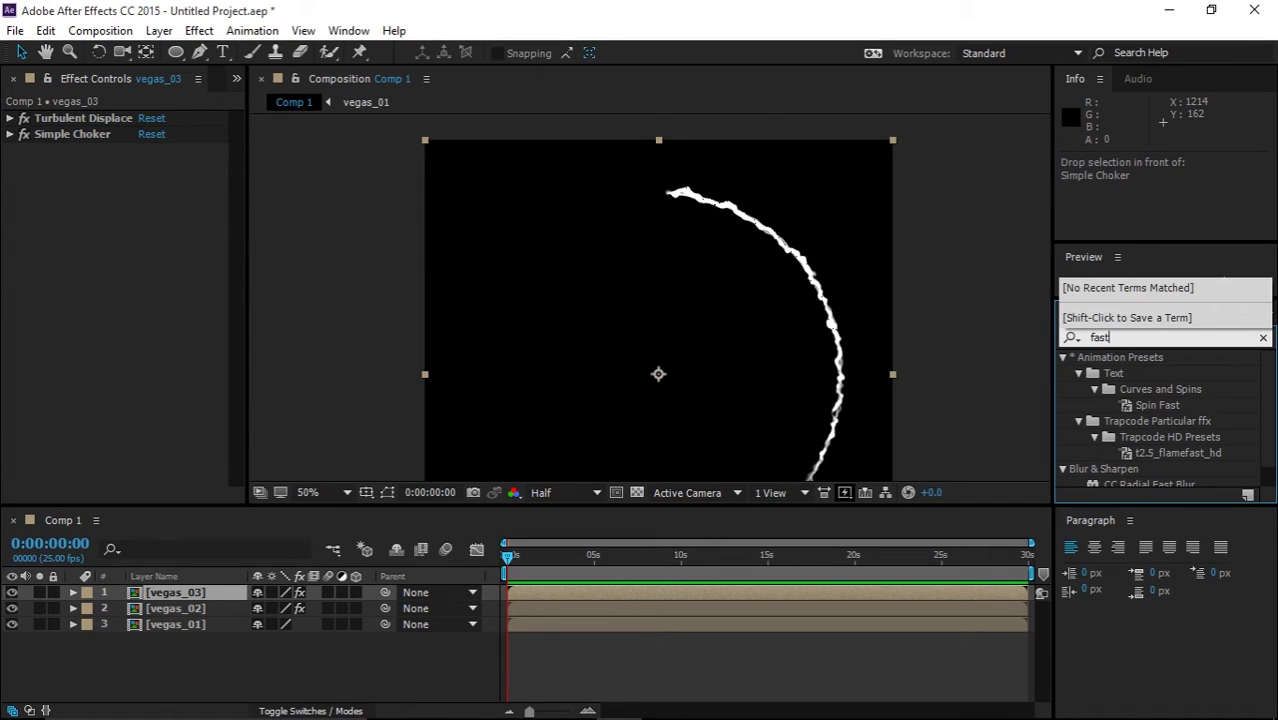
text( b)
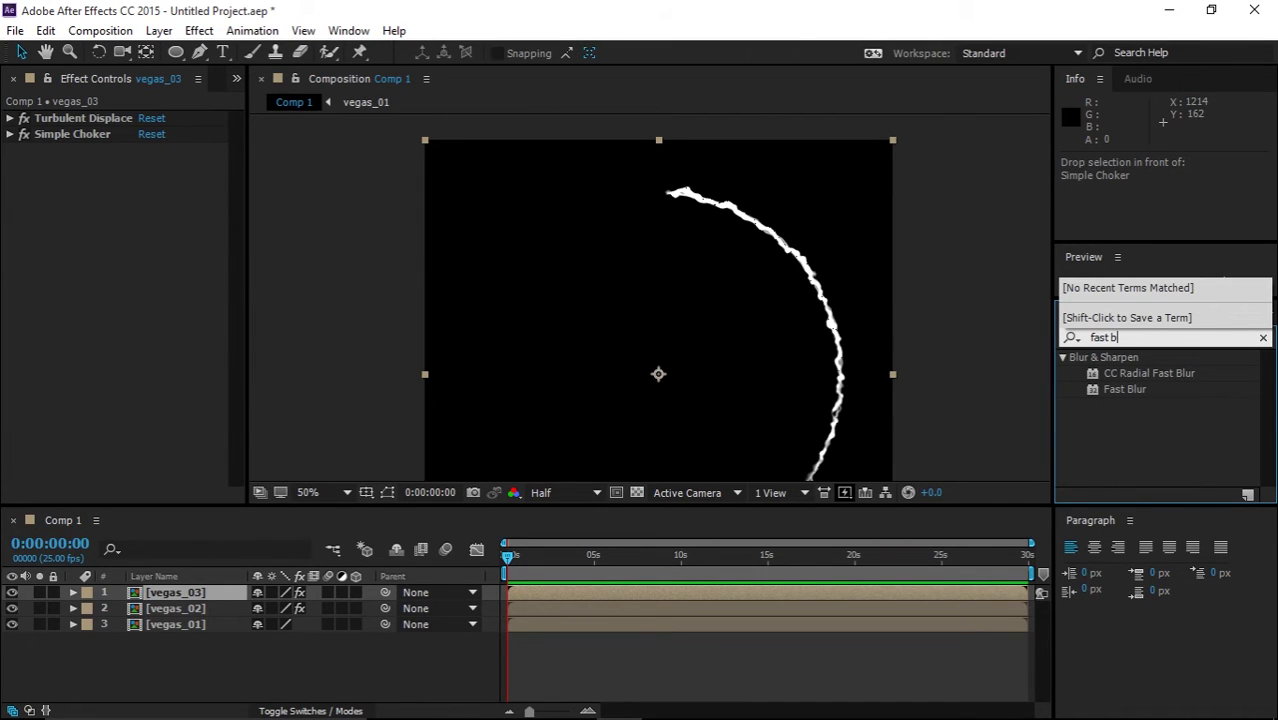
drag(1125, 389, 96, 256)
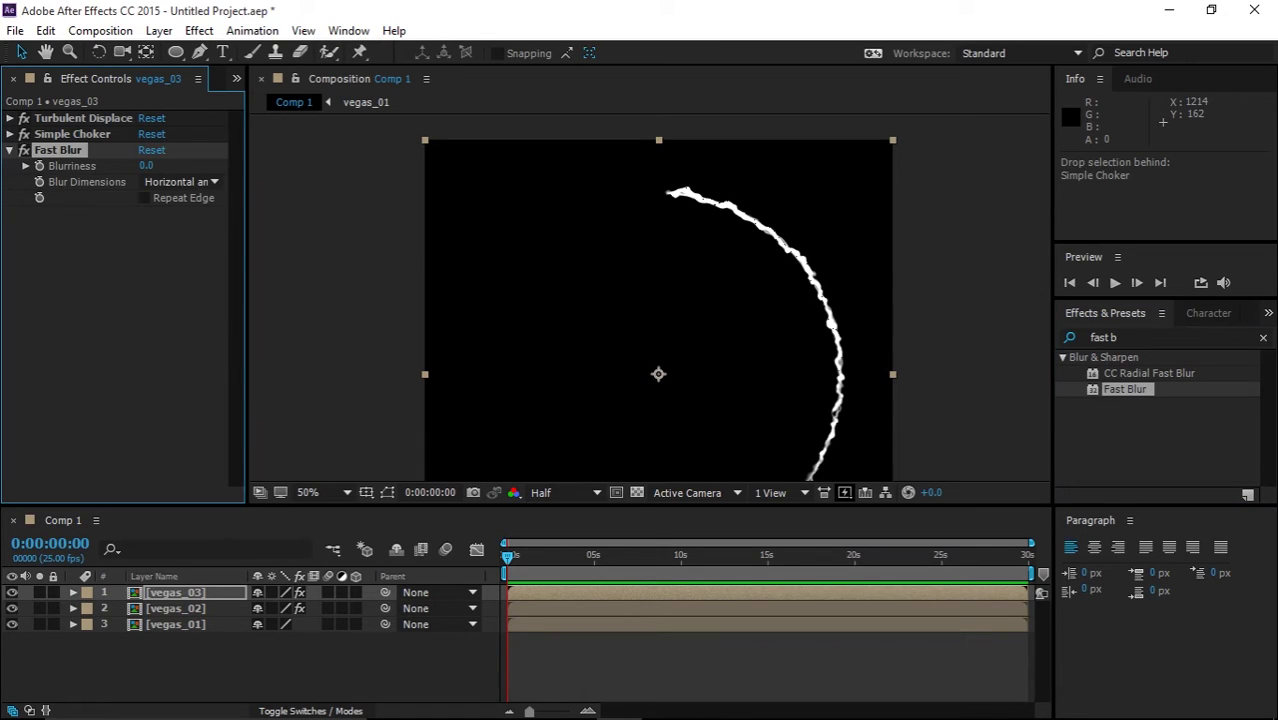
drag(146, 166, 156, 166)
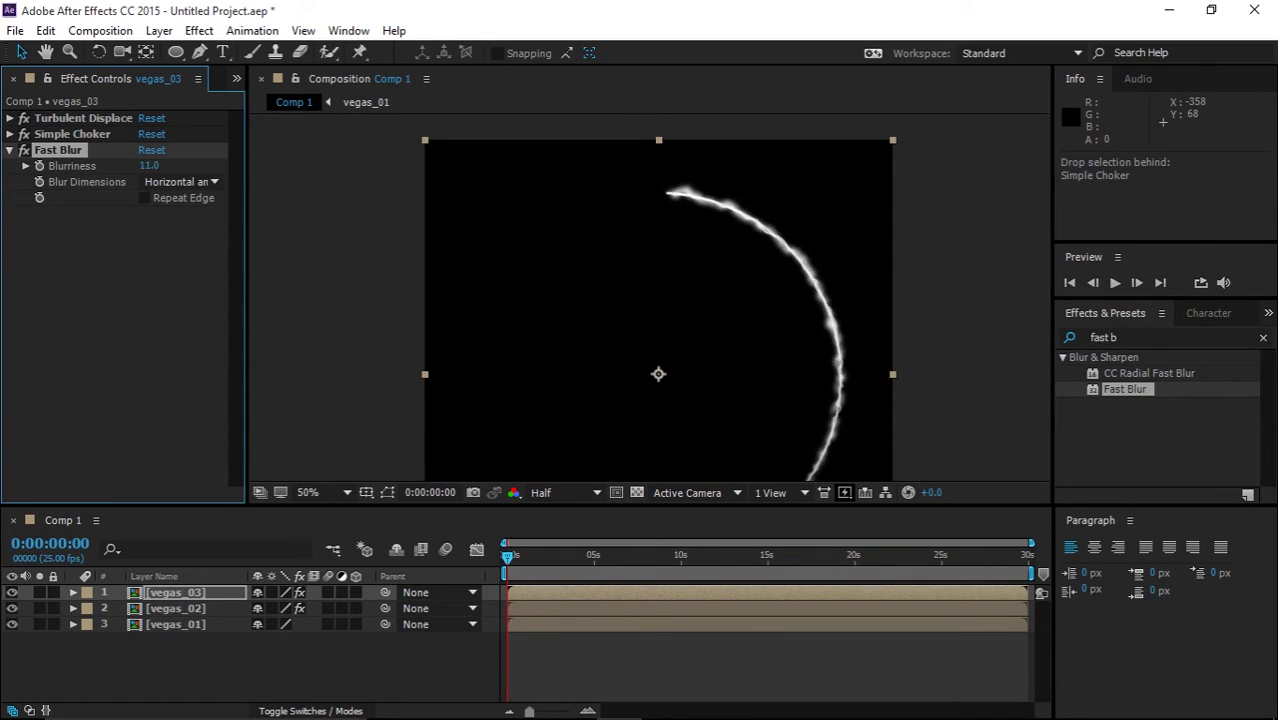
scroll(260, 283, up, 1)
scroll(260, 283, down, 1)
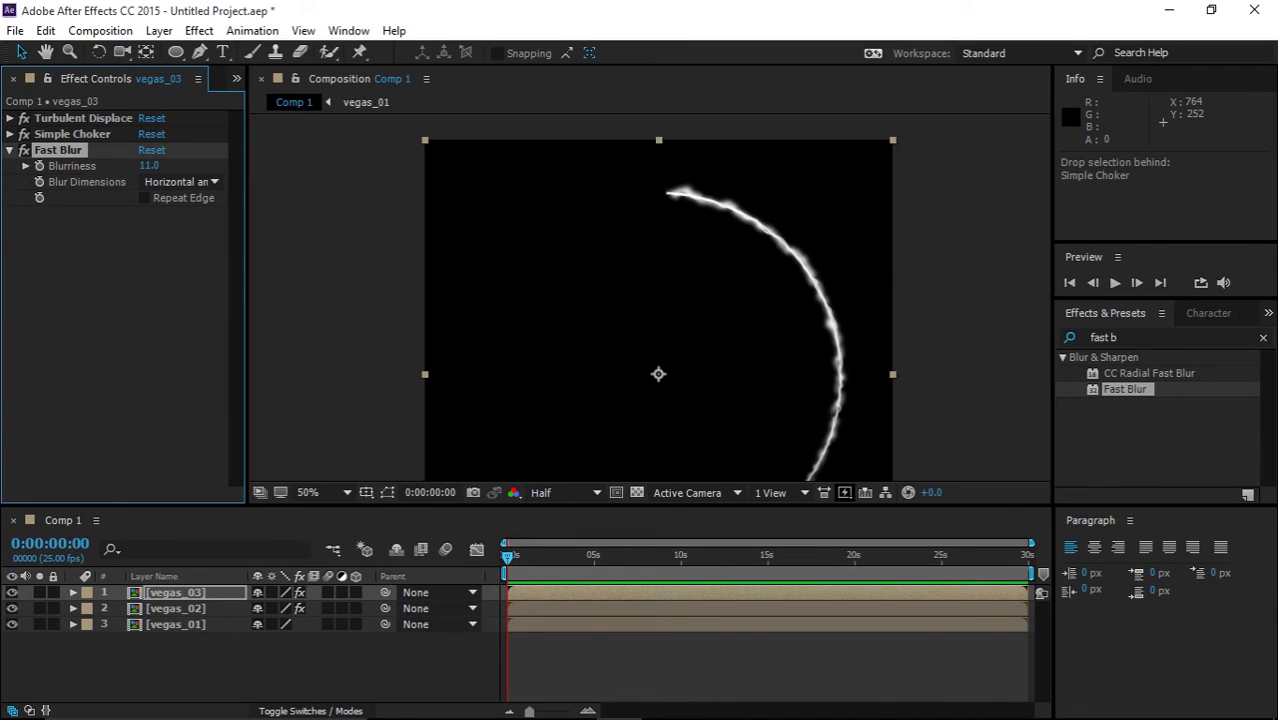
click(110, 280)
click(10, 150)
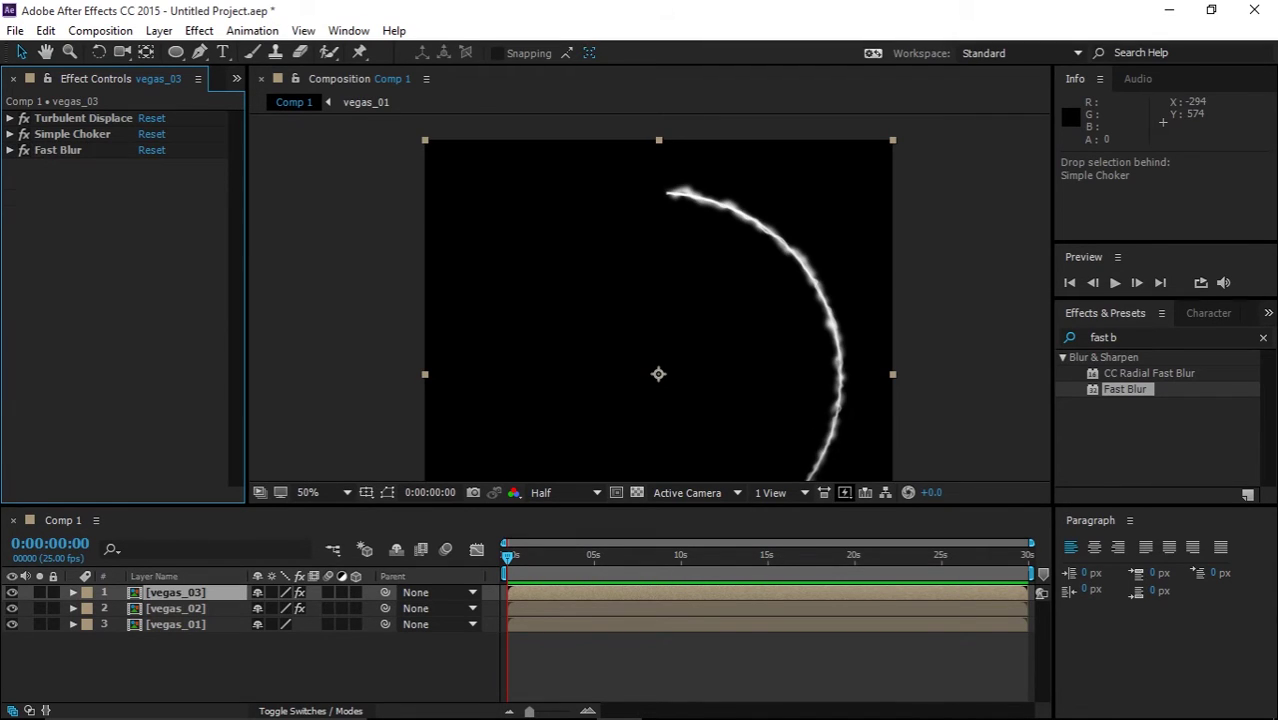
- Set the vegas_03 layer's Opacity to 69%, check the softened line up close, and collapse the layer
key(t)
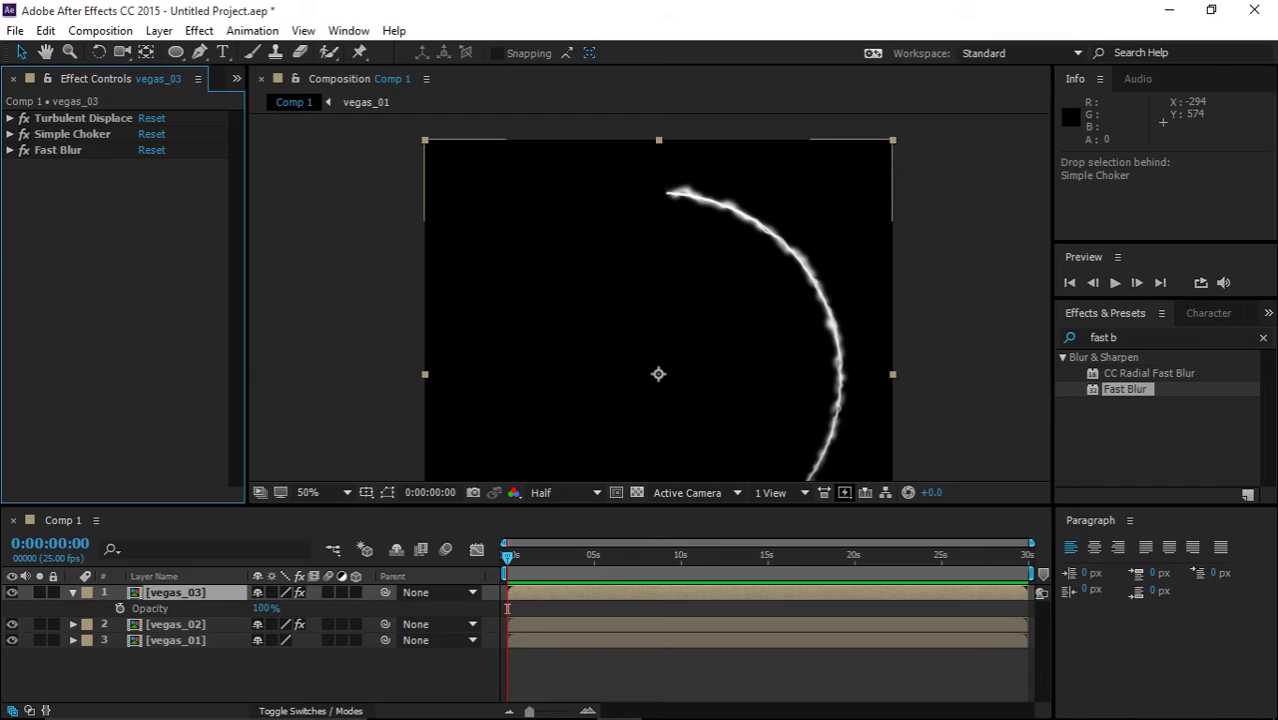
drag(264, 608, 233, 608)
click(120, 290)
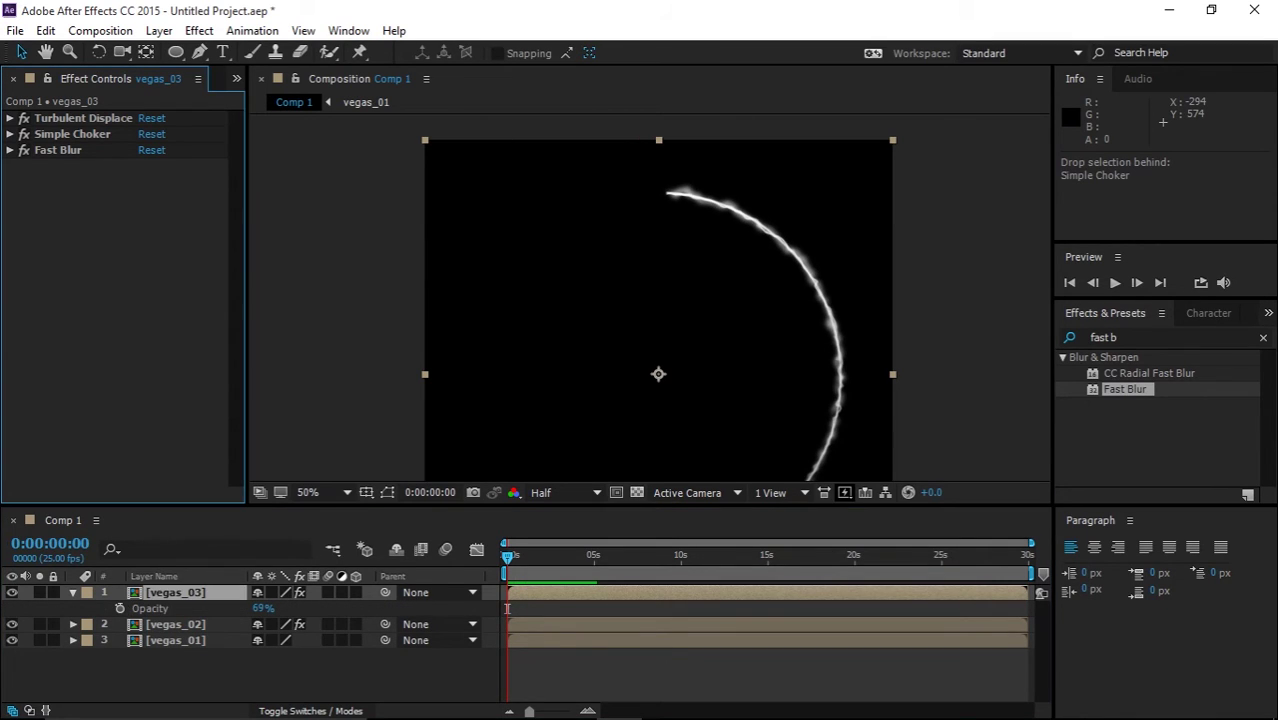
scroll(700, 250, up, 1)
key(space)
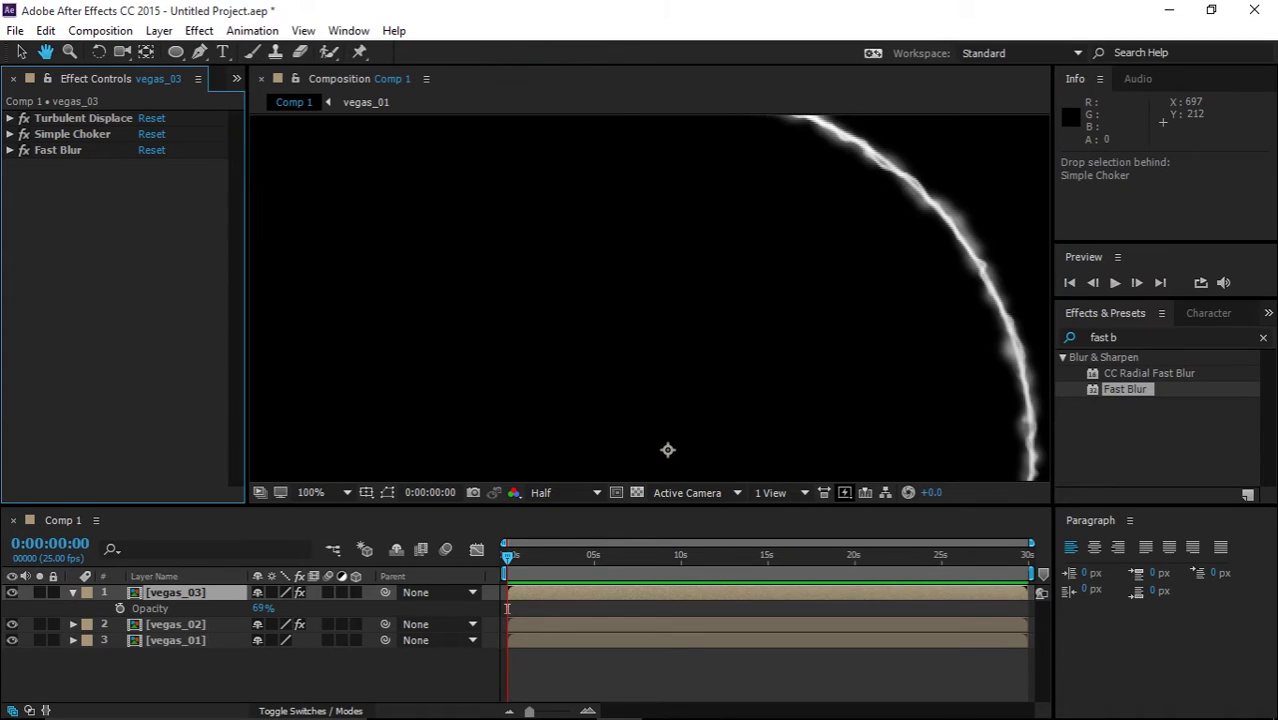
drag(690, 170, 620, 361)
drag(676, 424, 647, 255)
key(comma)
key(comma)
key(period)
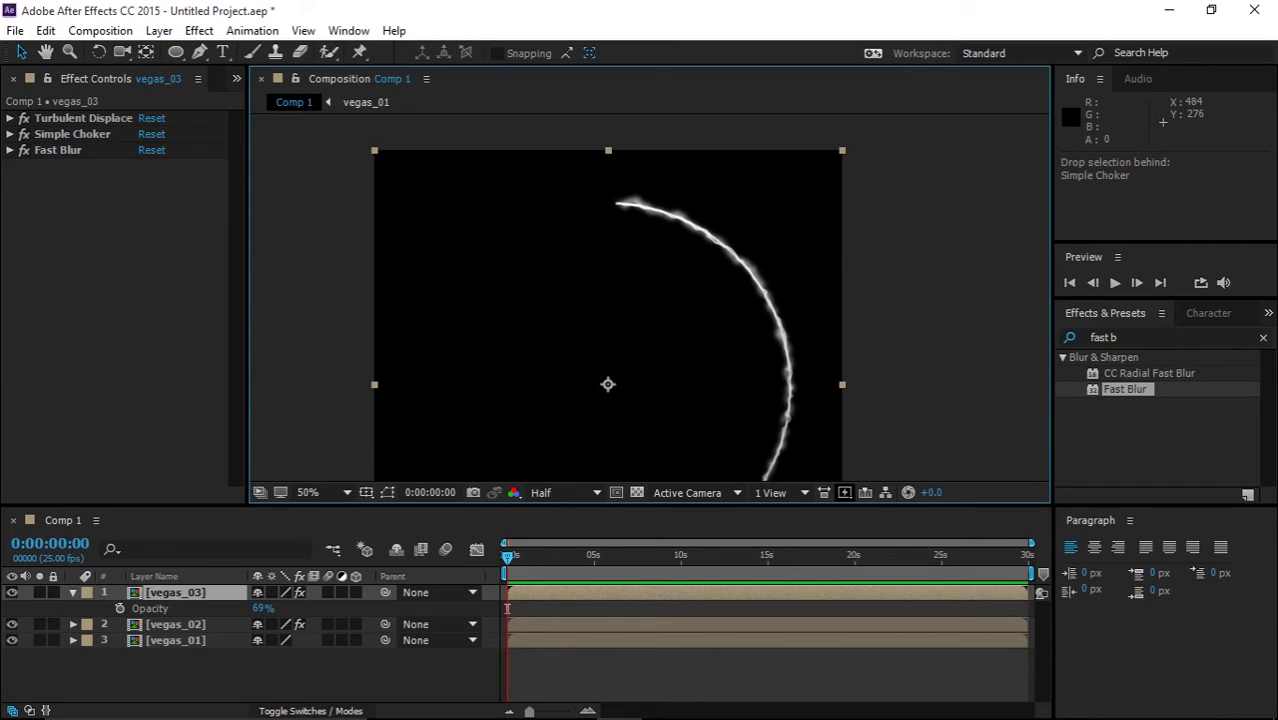
click(73, 593)
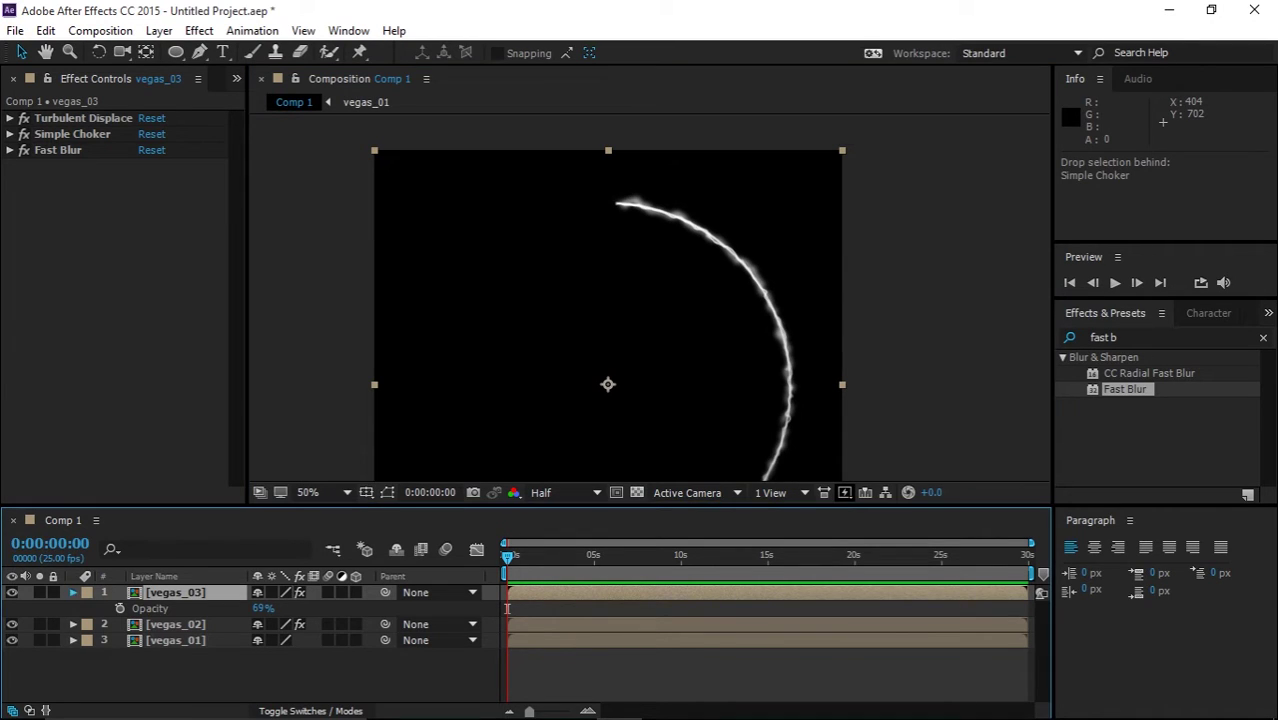
- Duplicate the vegas_01 composition in the project and place the copy above all layers in Comp 1
click(177, 672)
click(176, 625)
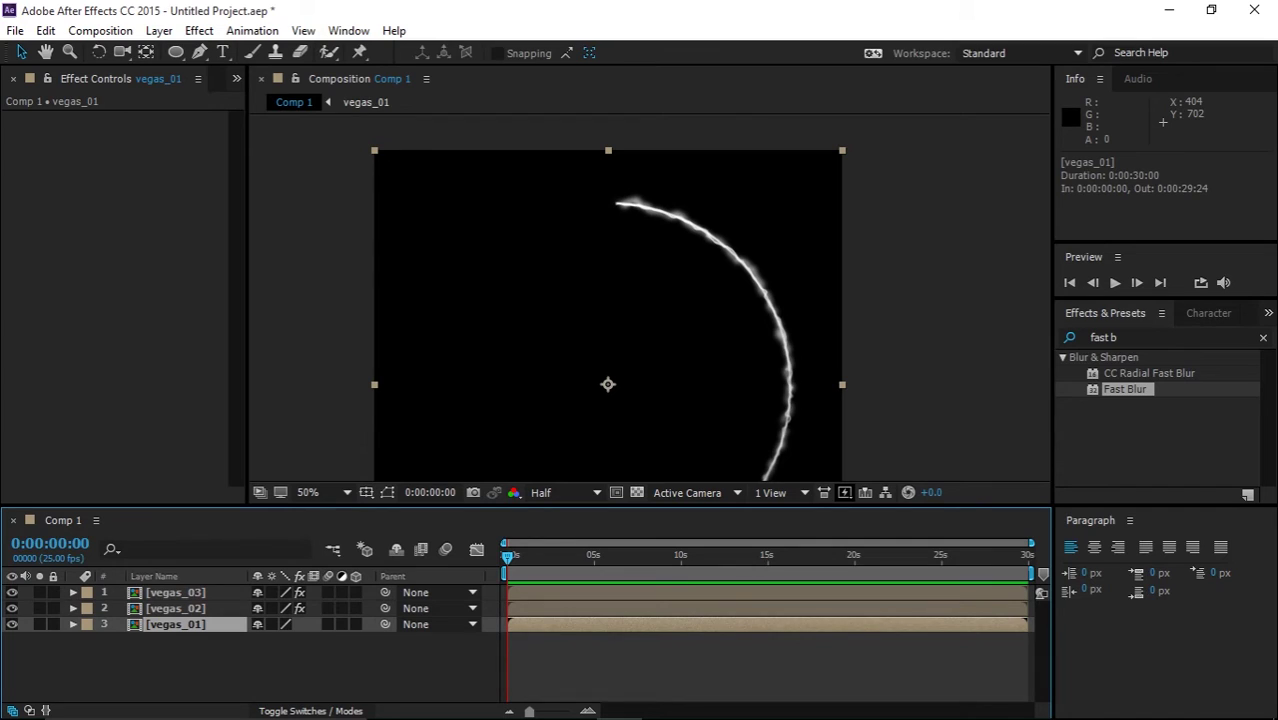
click(236, 78)
click(262, 101)
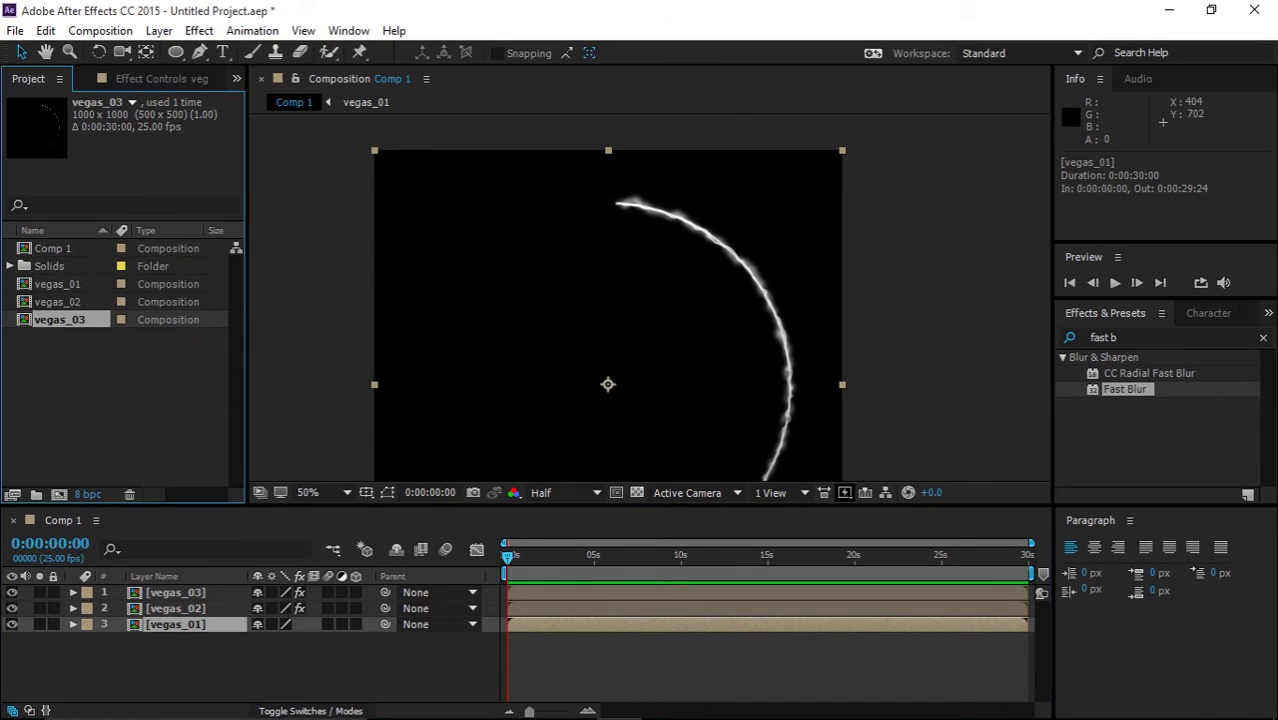
click(59, 284)
key(ctrl+c)
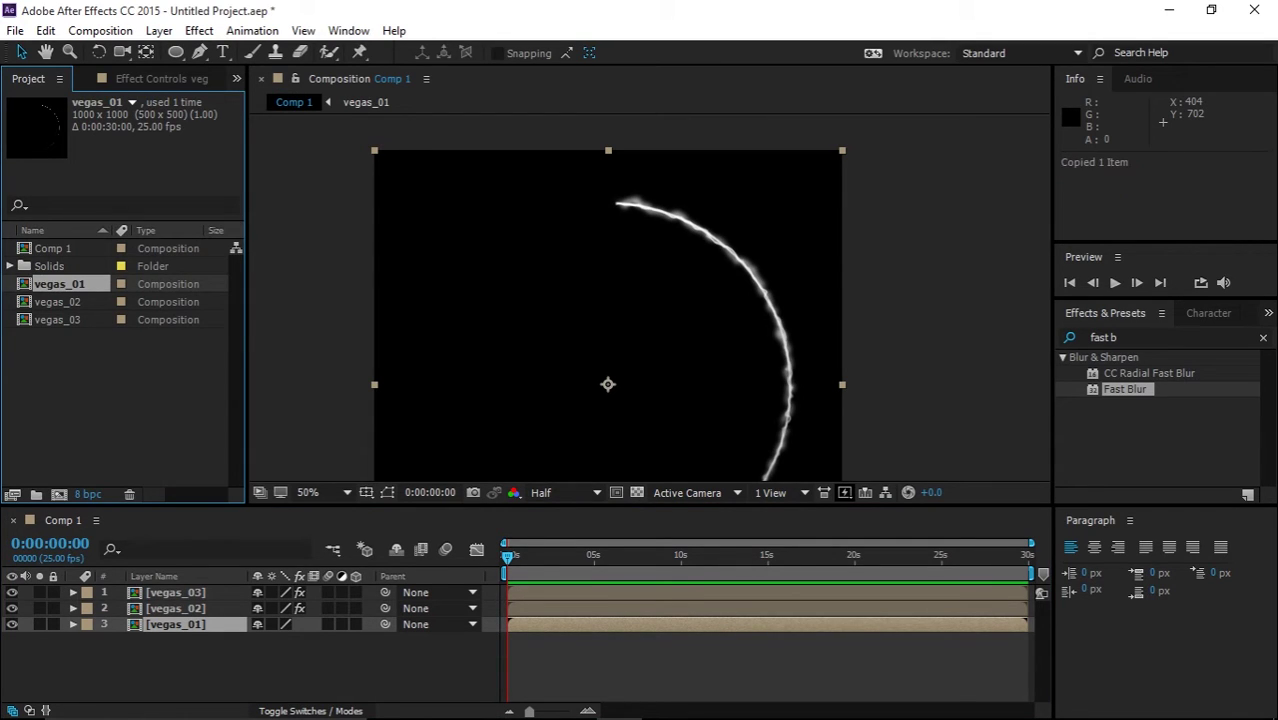
key(ctrl+v)
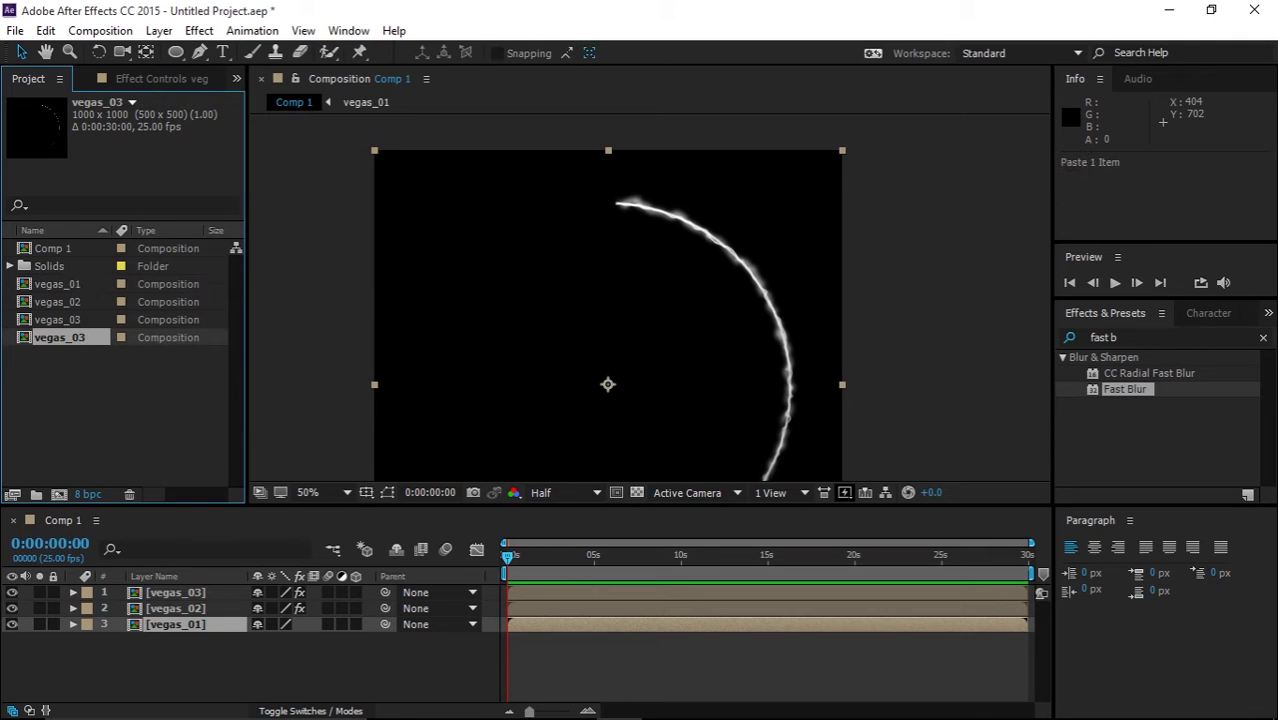
drag(60, 338, 174, 588)
- Rename the newly duplicated composition as vegas_04
click(60, 338)
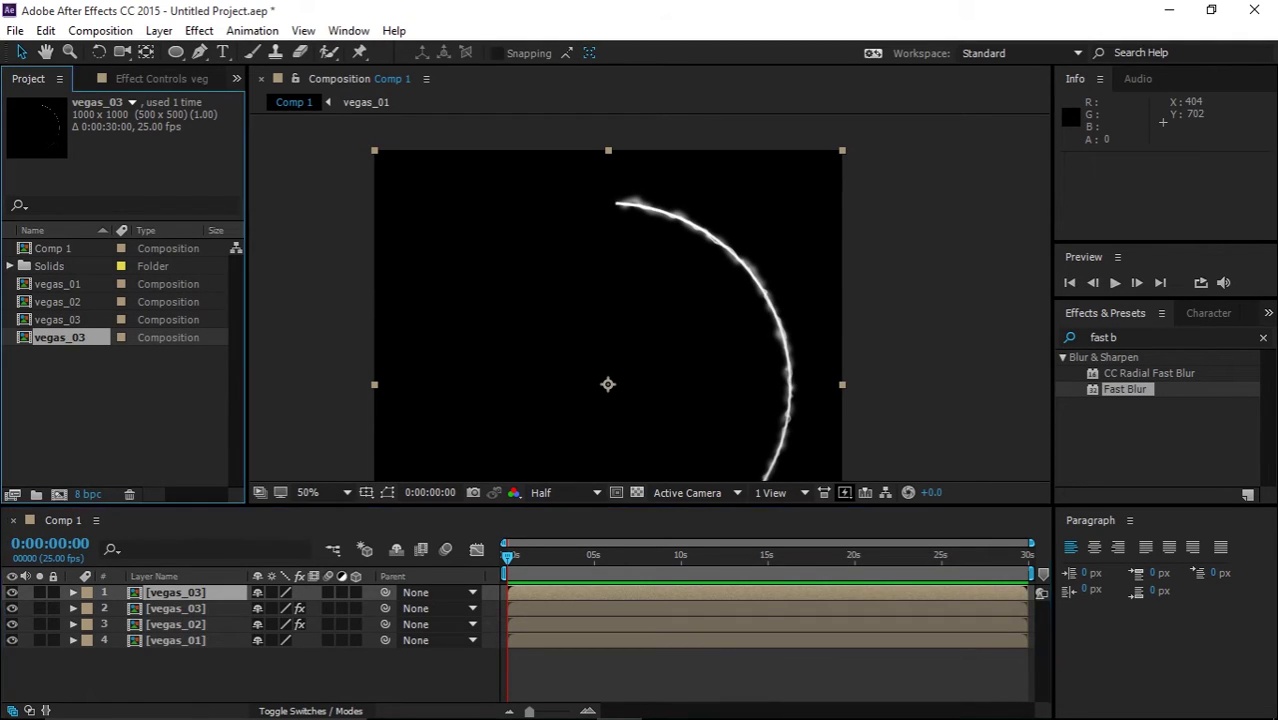
key(Return)
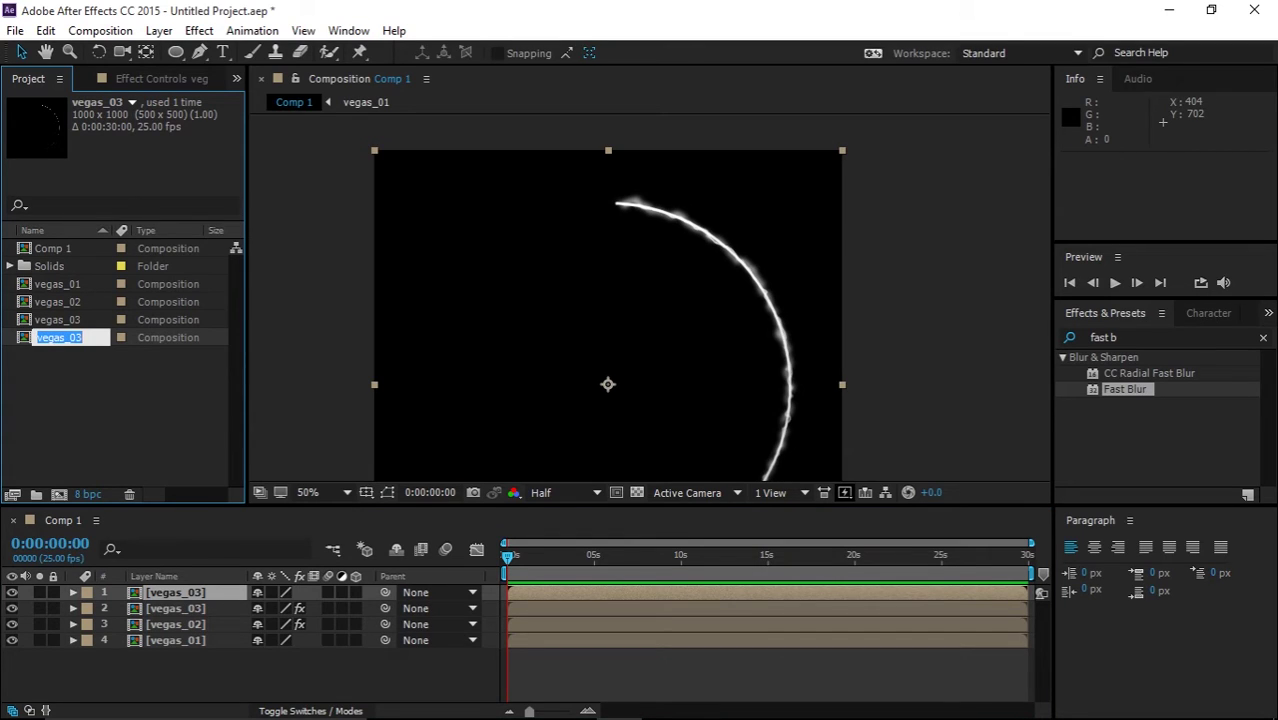
key(Right)
text(4)
key(Return)
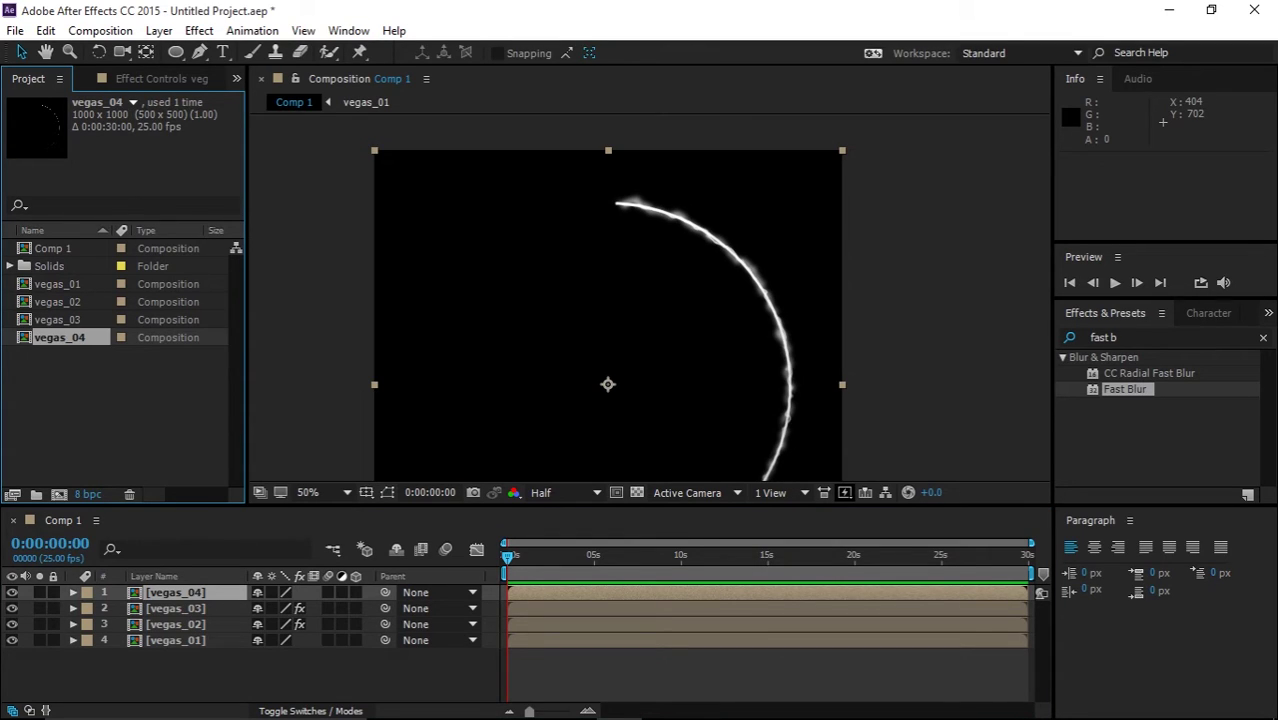
- Solo the vegas_04 layer and apply Turbulent Displace to it
click(176, 593)
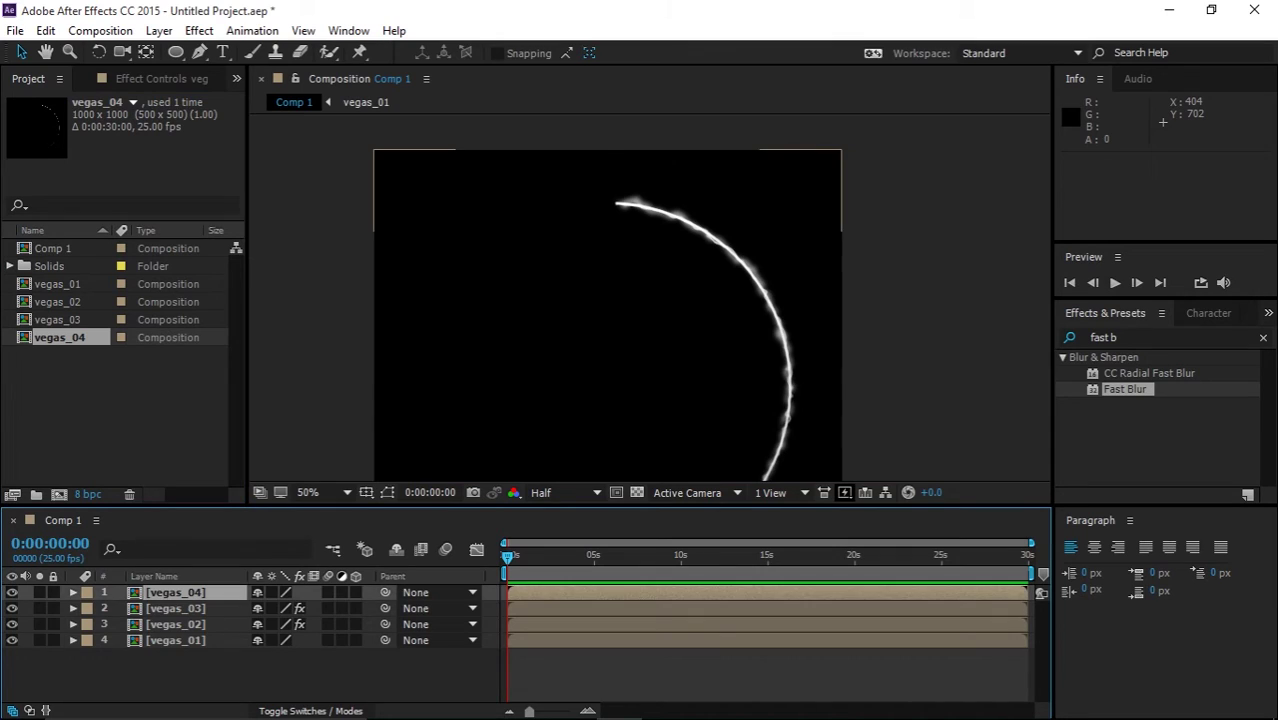
click(40, 593)
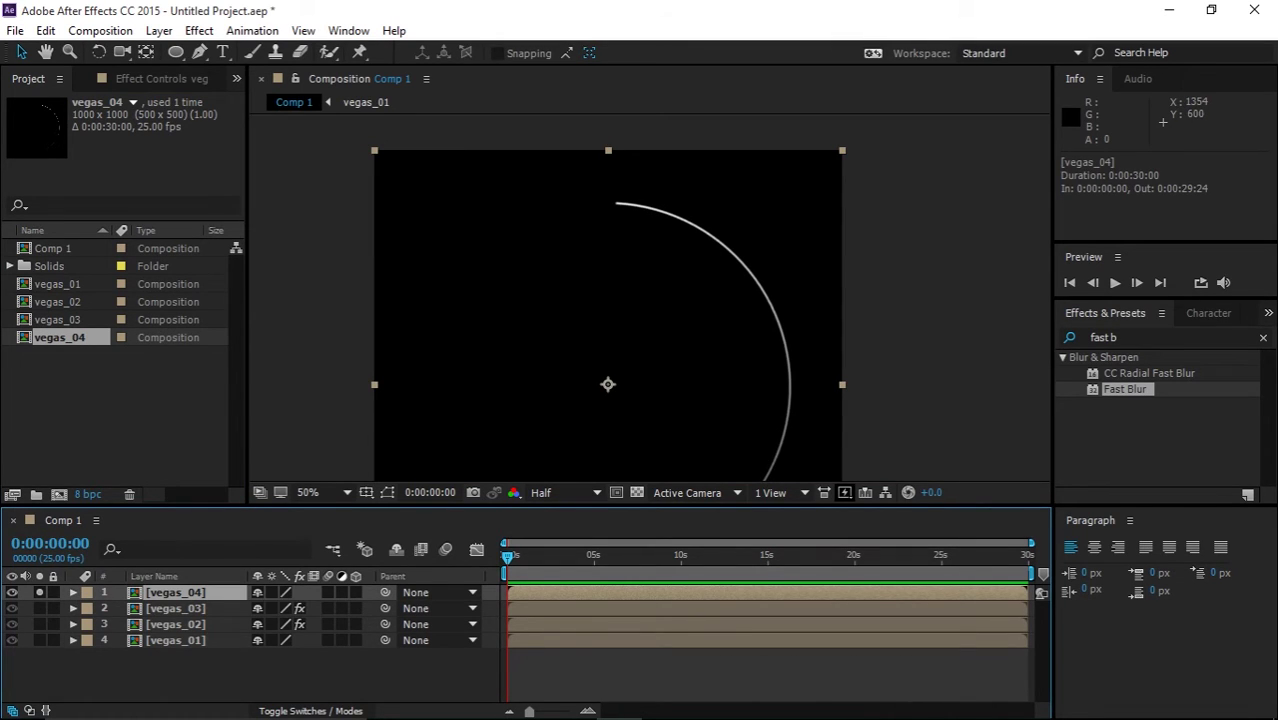
click(1125, 389)
drag(1120, 338, 1086, 338)
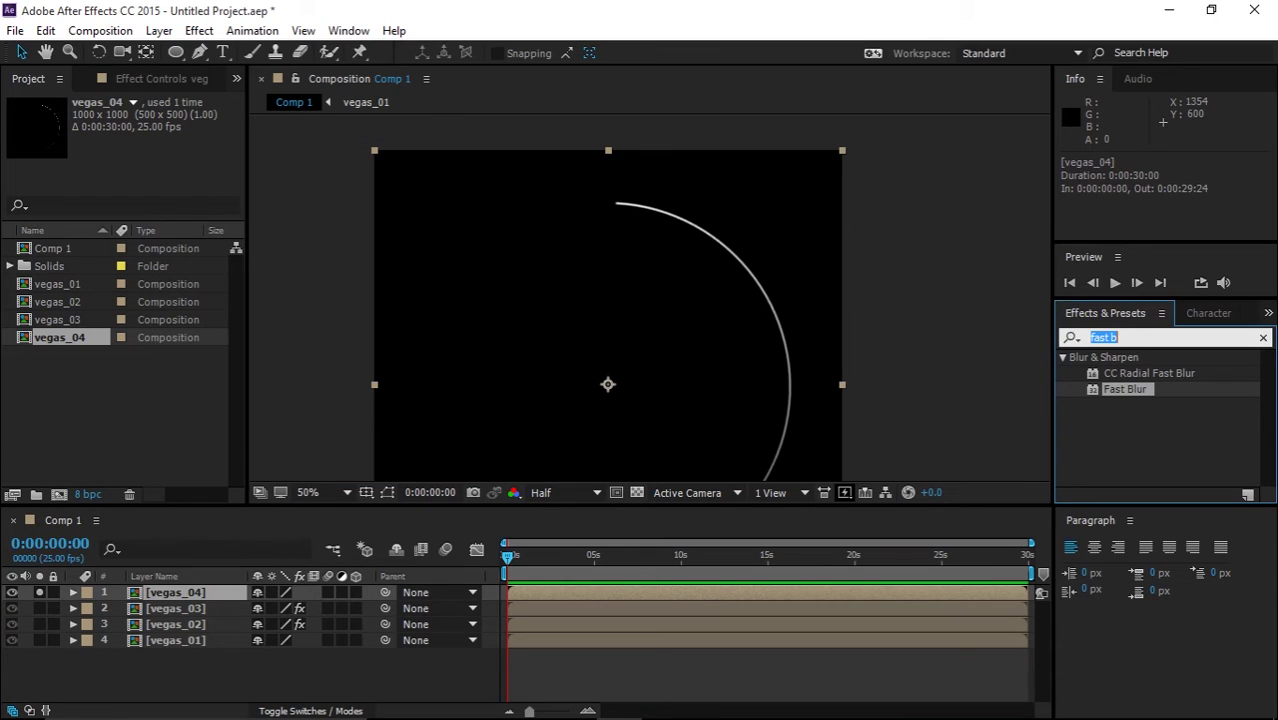
text(tur)
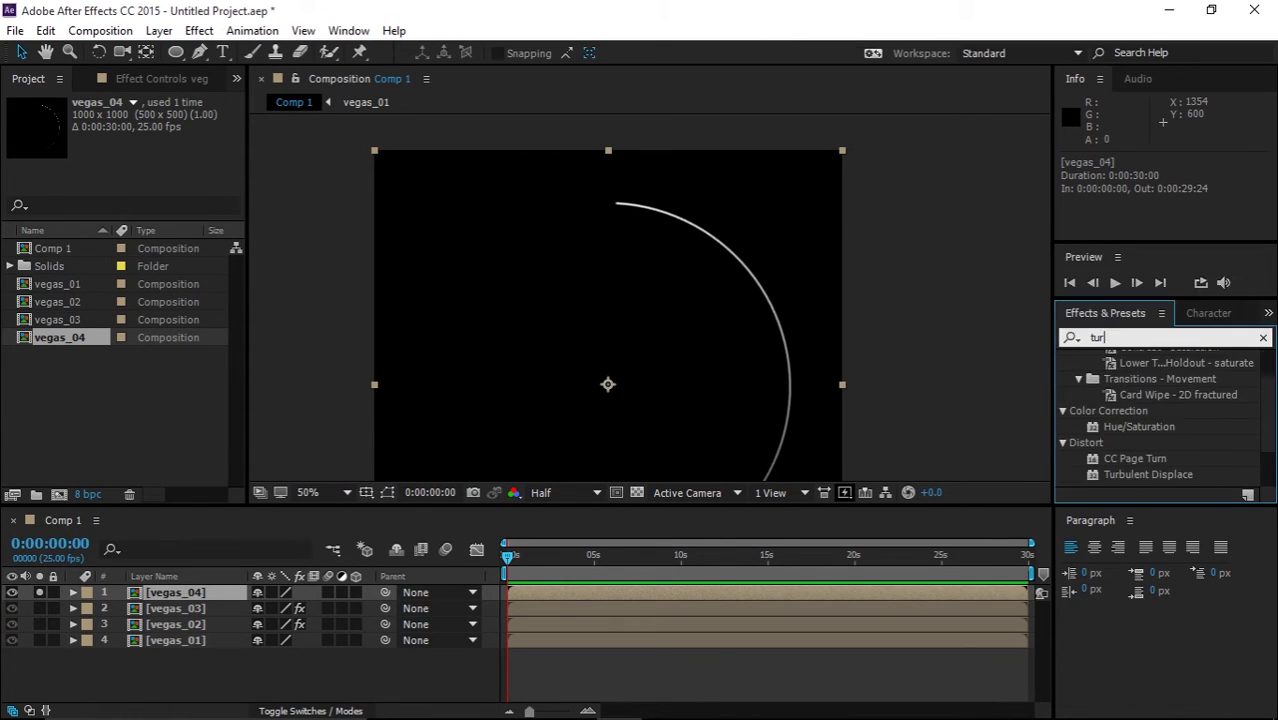
drag(1148, 414, 607, 376)
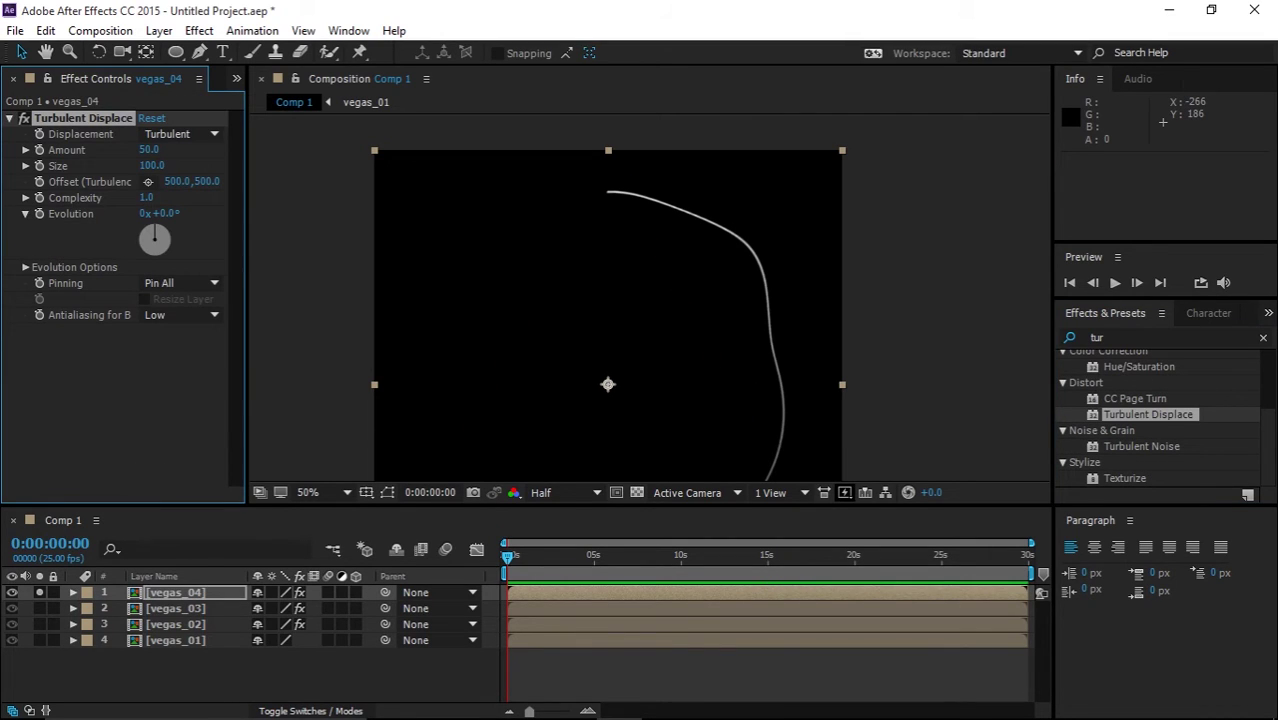
- Set vegas_04's Turbulent Displace Amount to 96 and Size to 10
mouse_move(149, 150)
mouse_down()
mouse_move(313, 150)
mouse_move(54, 166)
mouse_up()
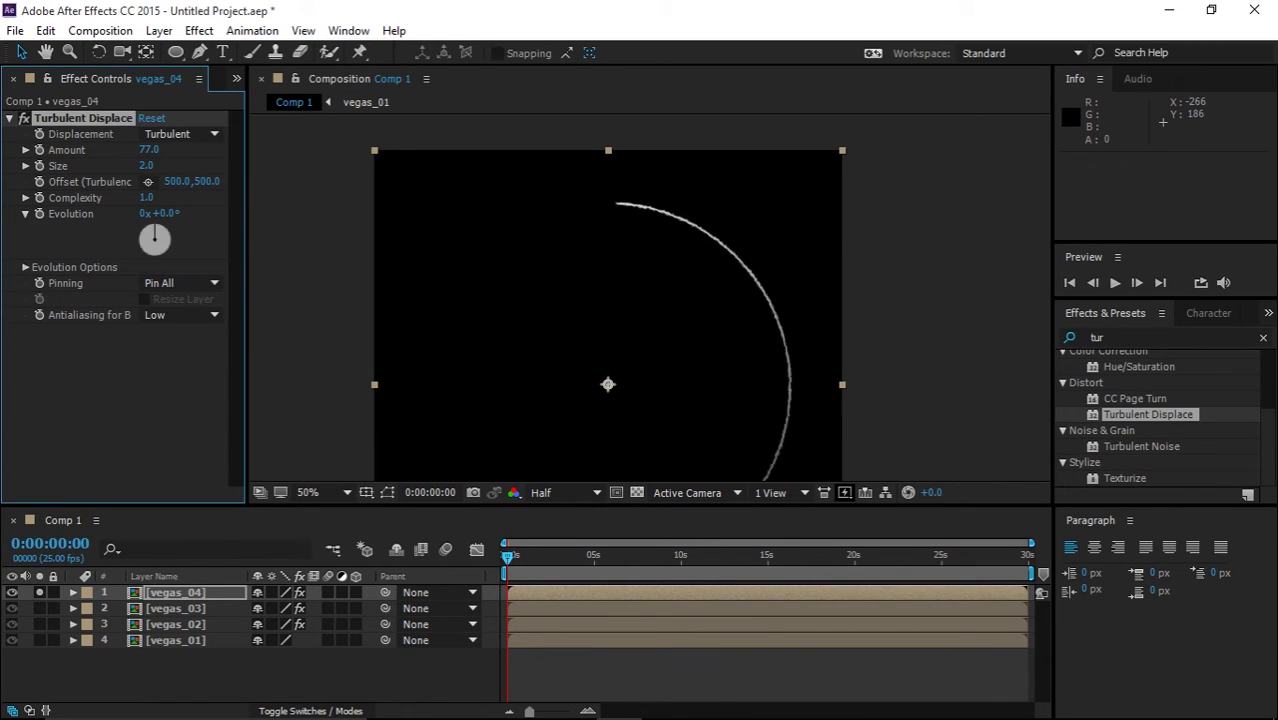
scroll(686, 283, up, 3)
drag(715, 145, 829, 333)
scroll(650, 298, down, 1)
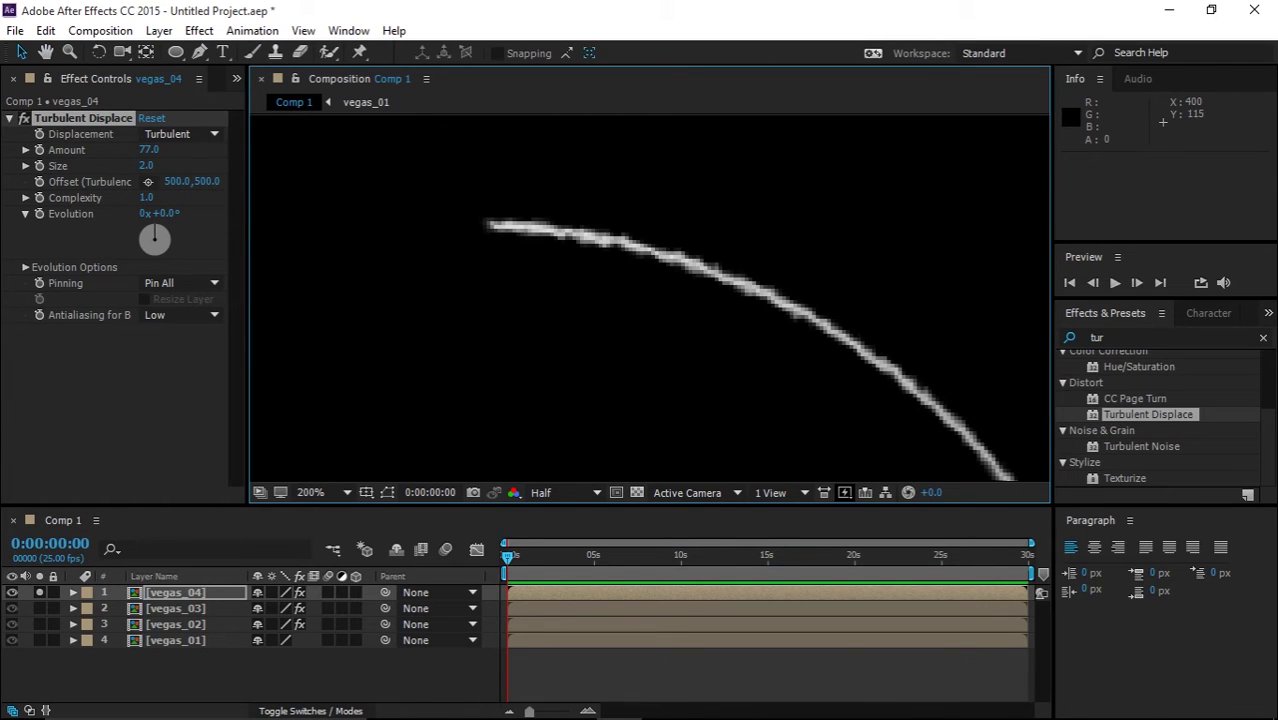
drag(146, 166, 167, 149)
scroll(595, 308, down, 3)
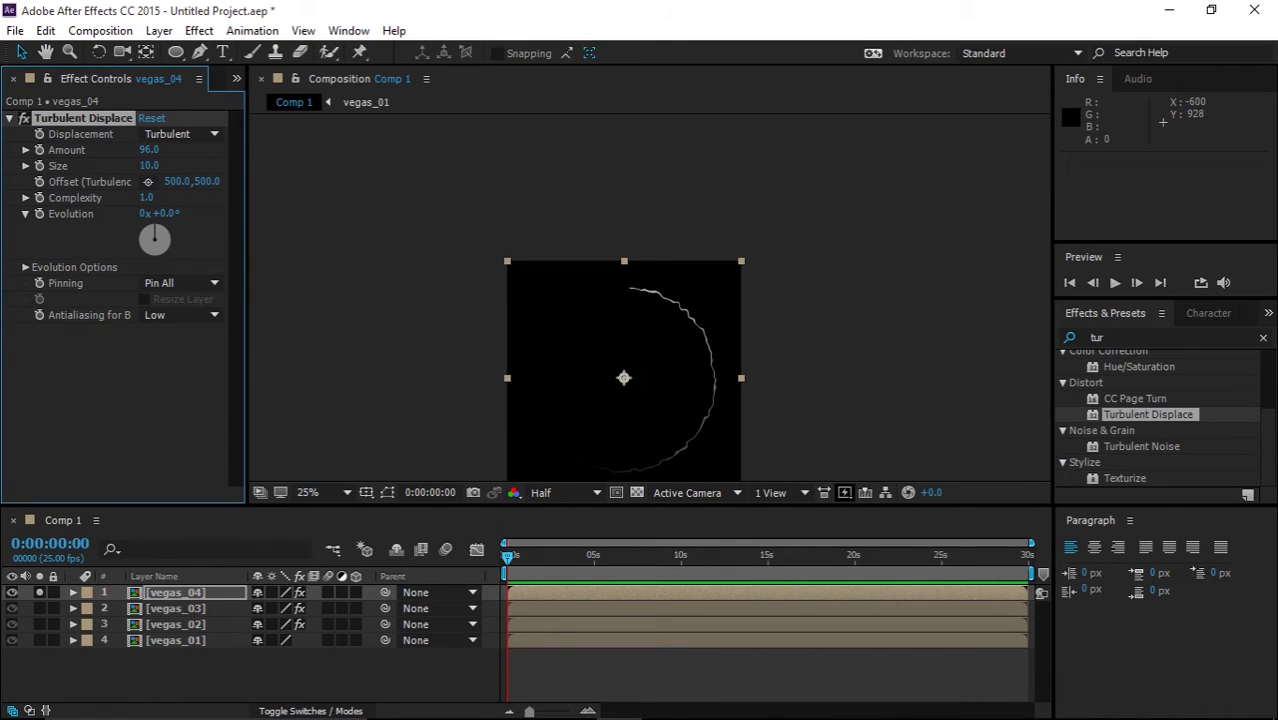
- Turn off solo on vegas_04 and collapse its Turbulent Displace settings
scroll(649, 299, up, 4)
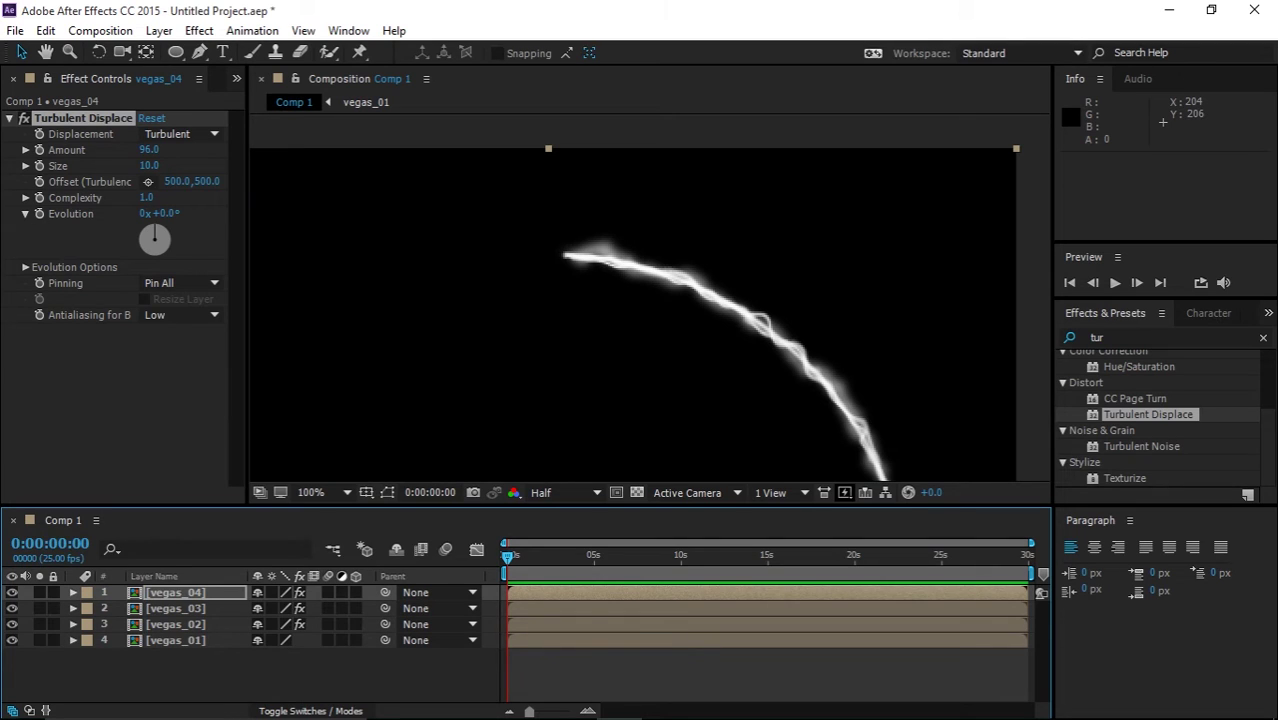
click(10, 118)
scroll(690, 345, down, 1)
drag(658, 400, 725, 258)
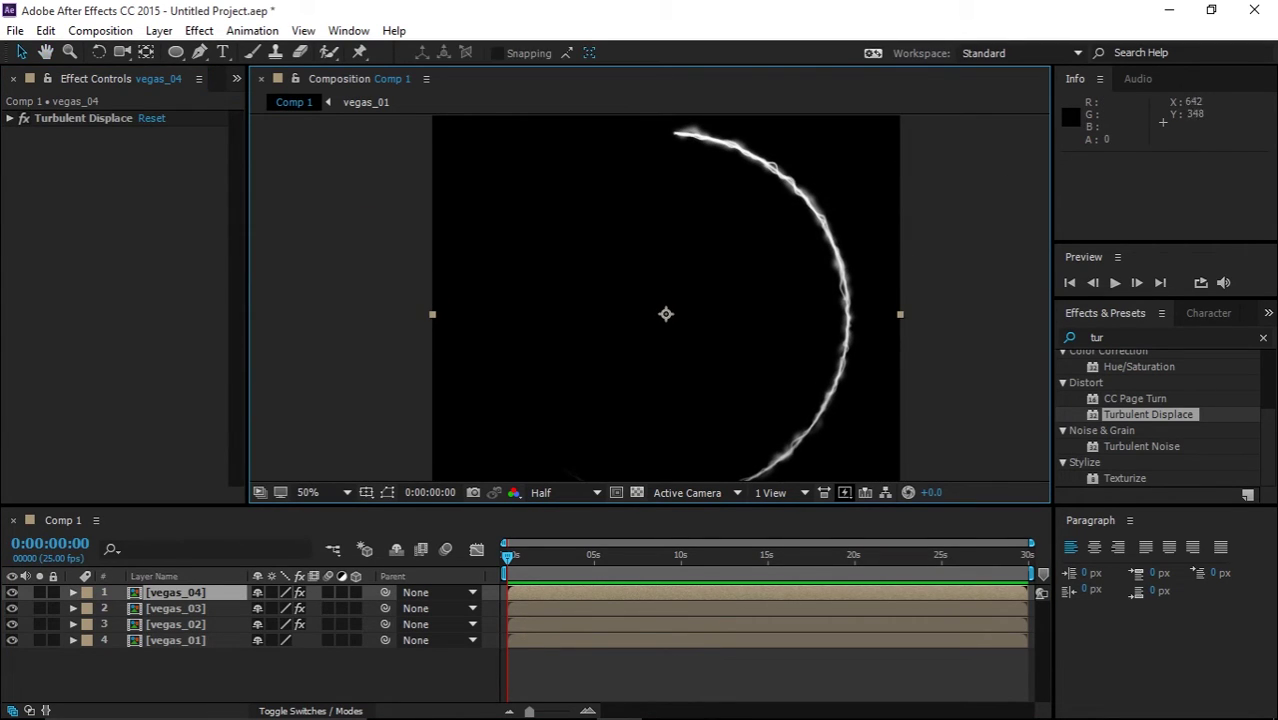
- Pre-compose all four vegas layers into a new composition named final_vegas, moving all attributes into it
drag(219, 692, 149, 588)
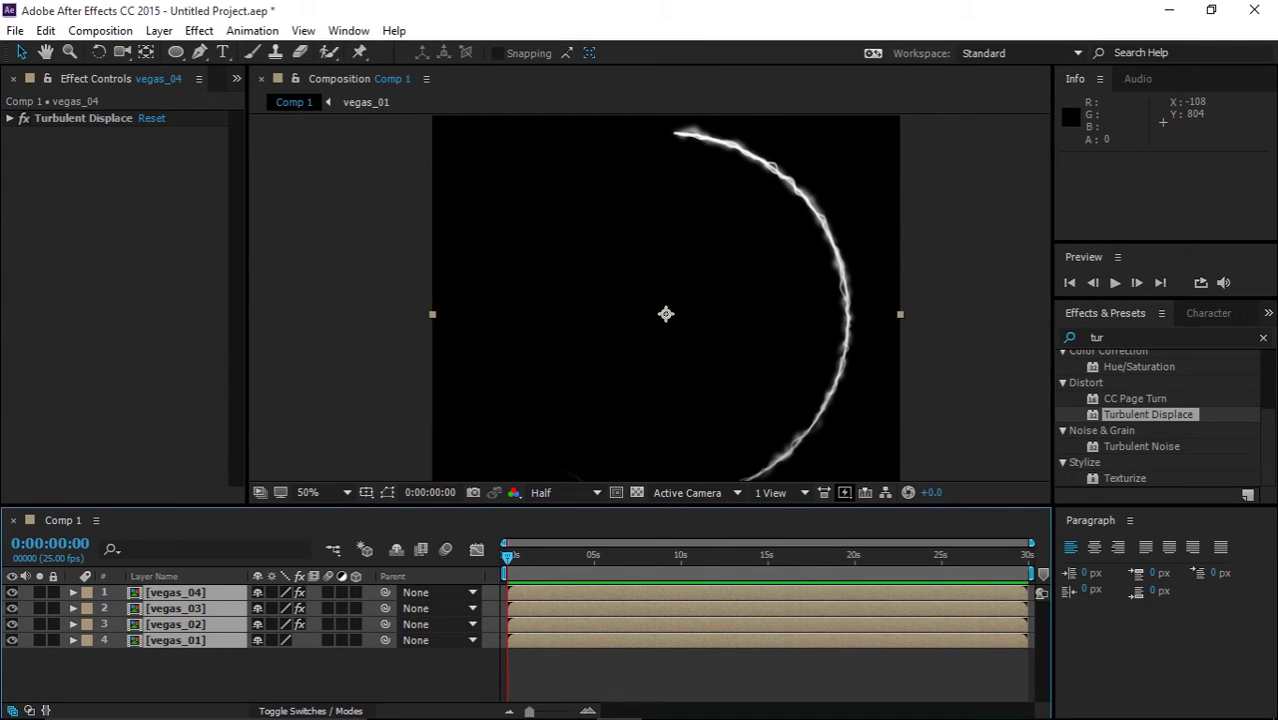
right_click(188, 600)
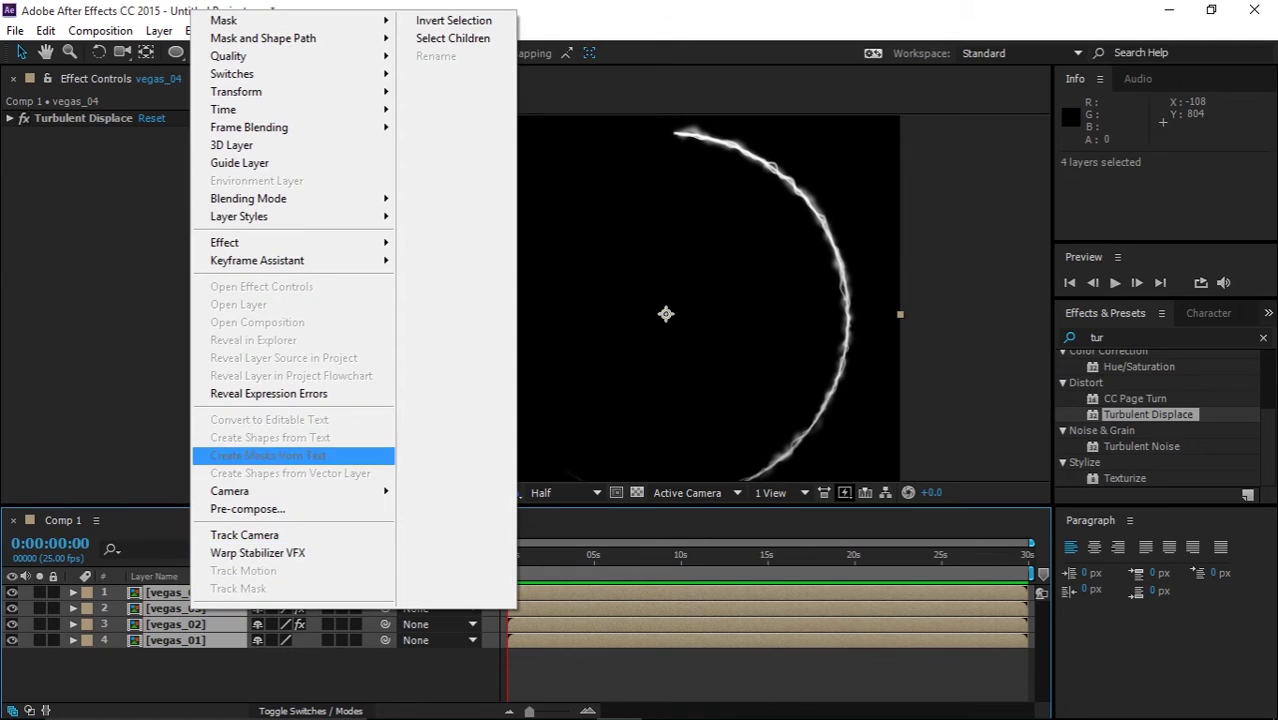
click(230, 505)
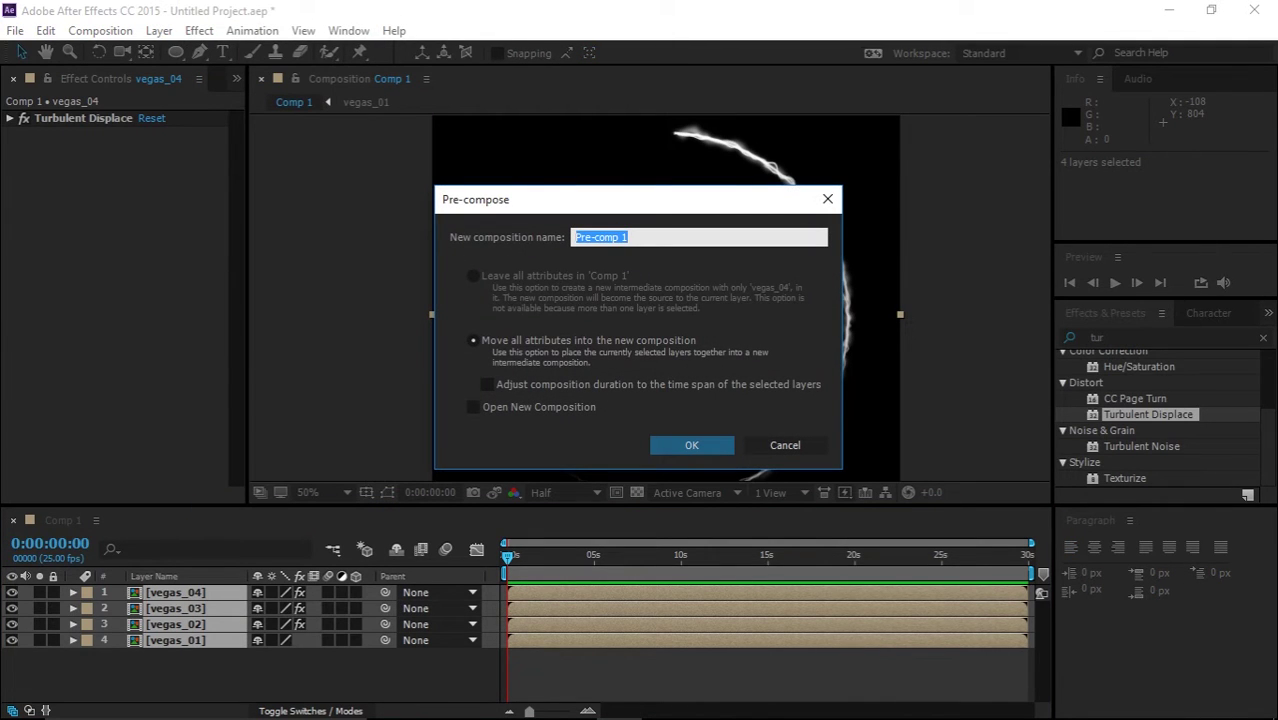
text(fl)
key(Return)
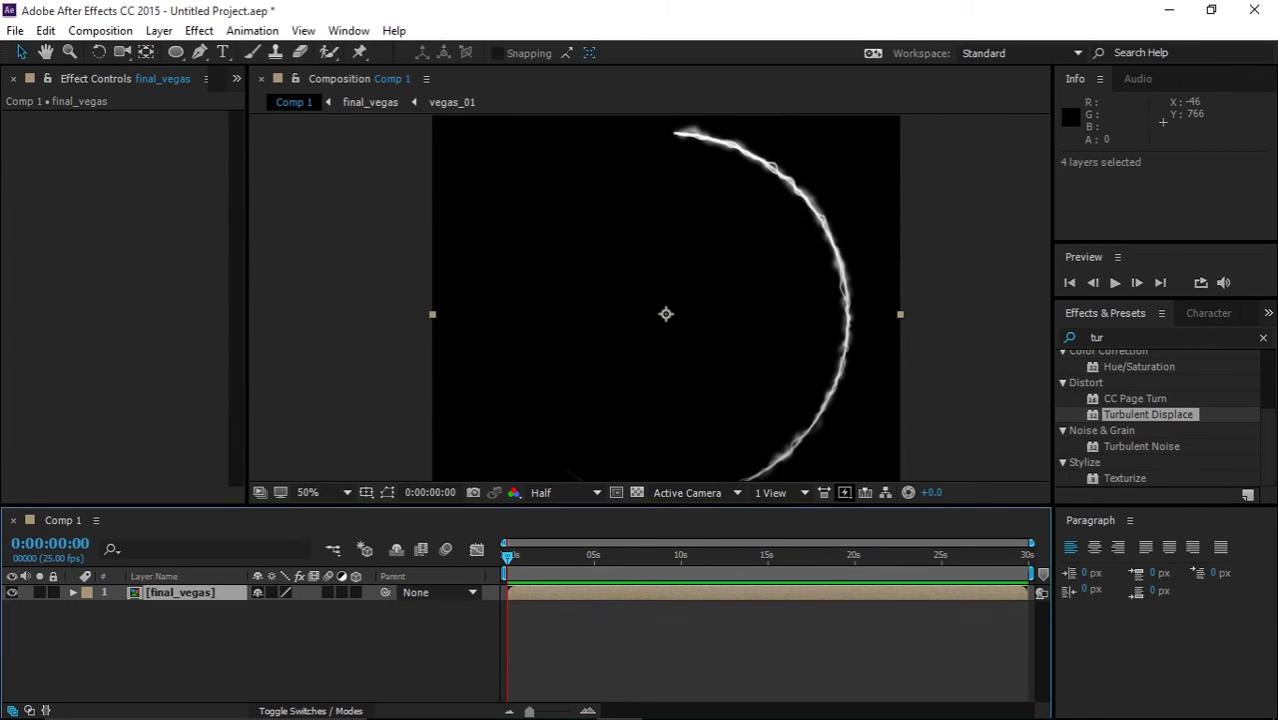
click(198, 642)
click(195, 593)
key(ctrl+space)
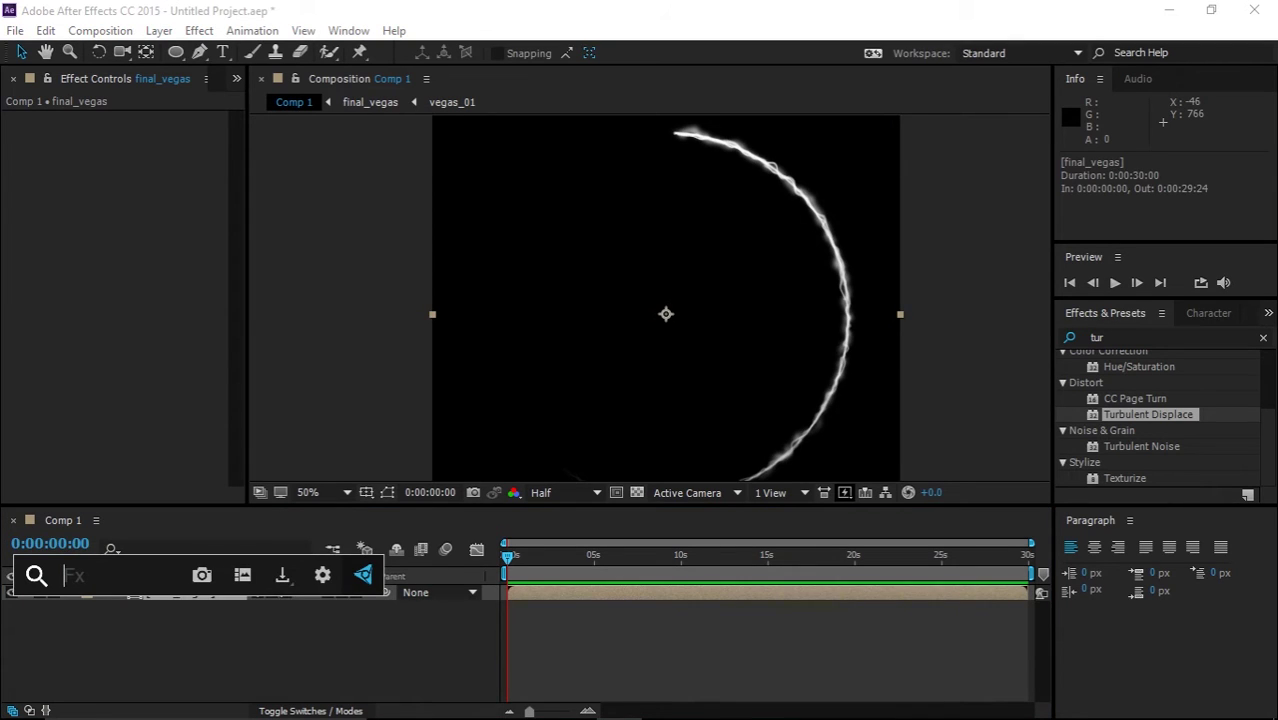
key(Escape)
double_click(1098, 338)
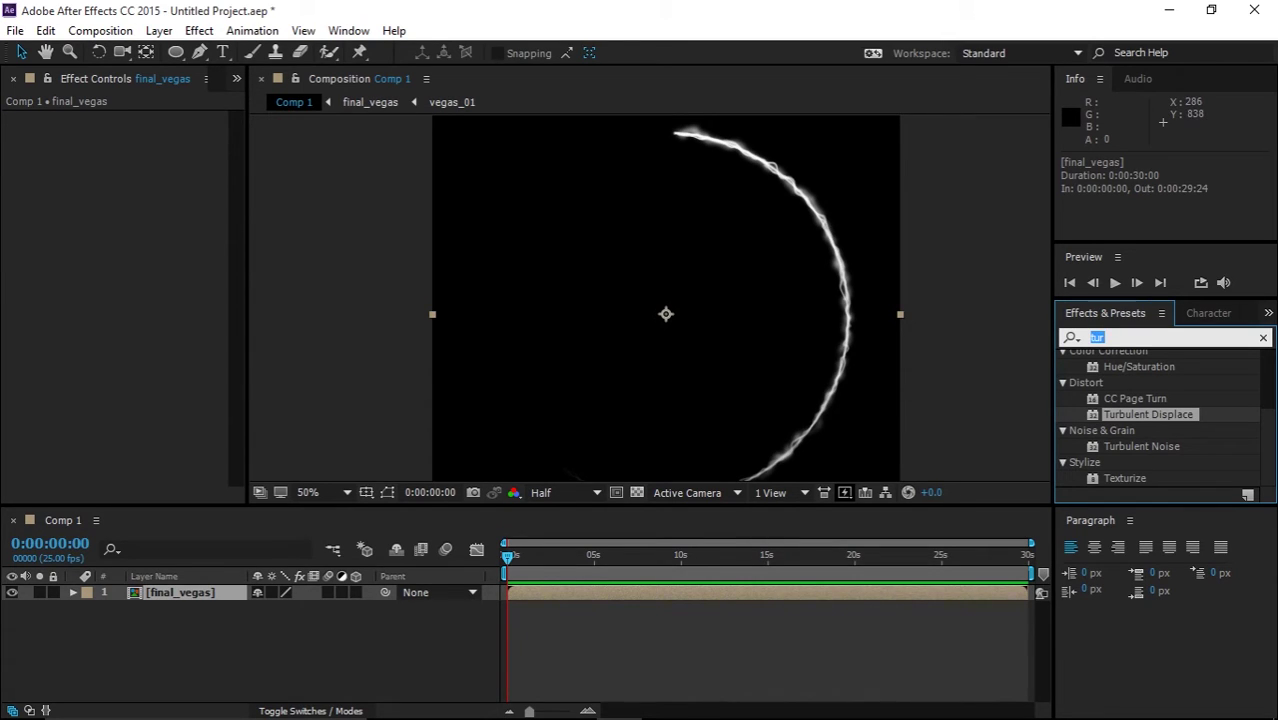
click(562, 640)
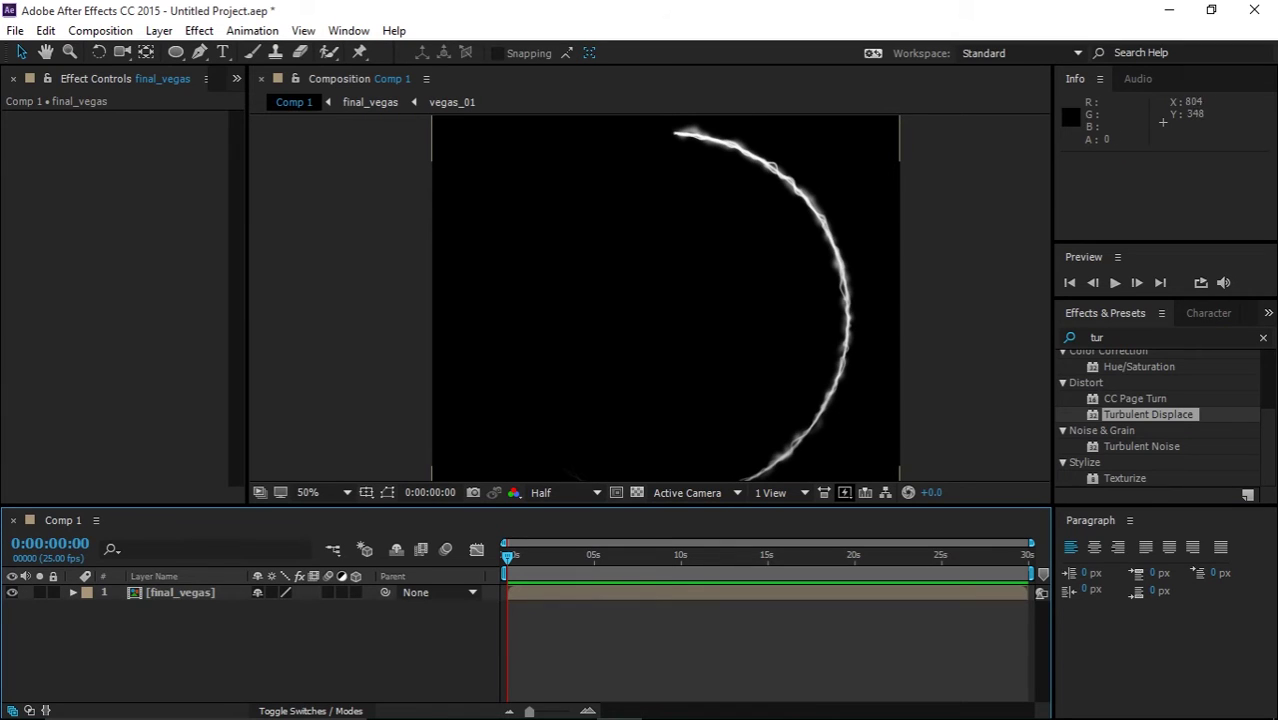
- Open the final_vegas composition and select its vegas_01 layer
double_click(180, 592)
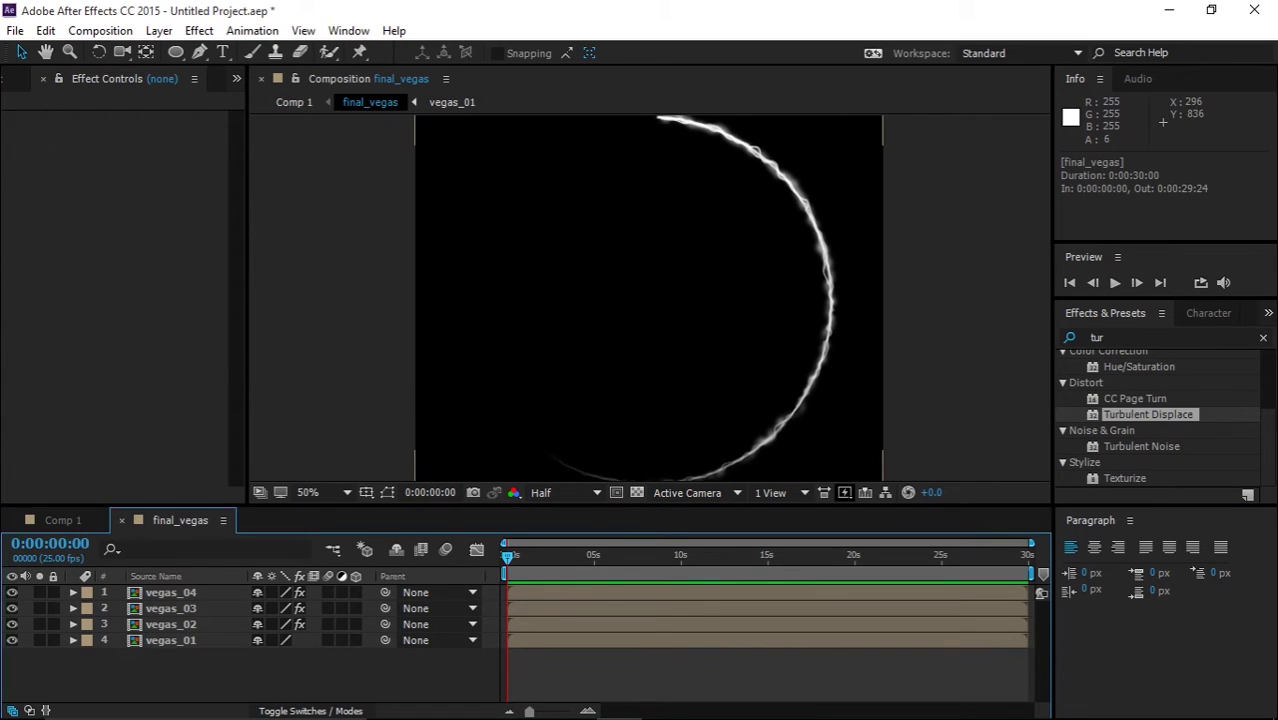
click(171, 608)
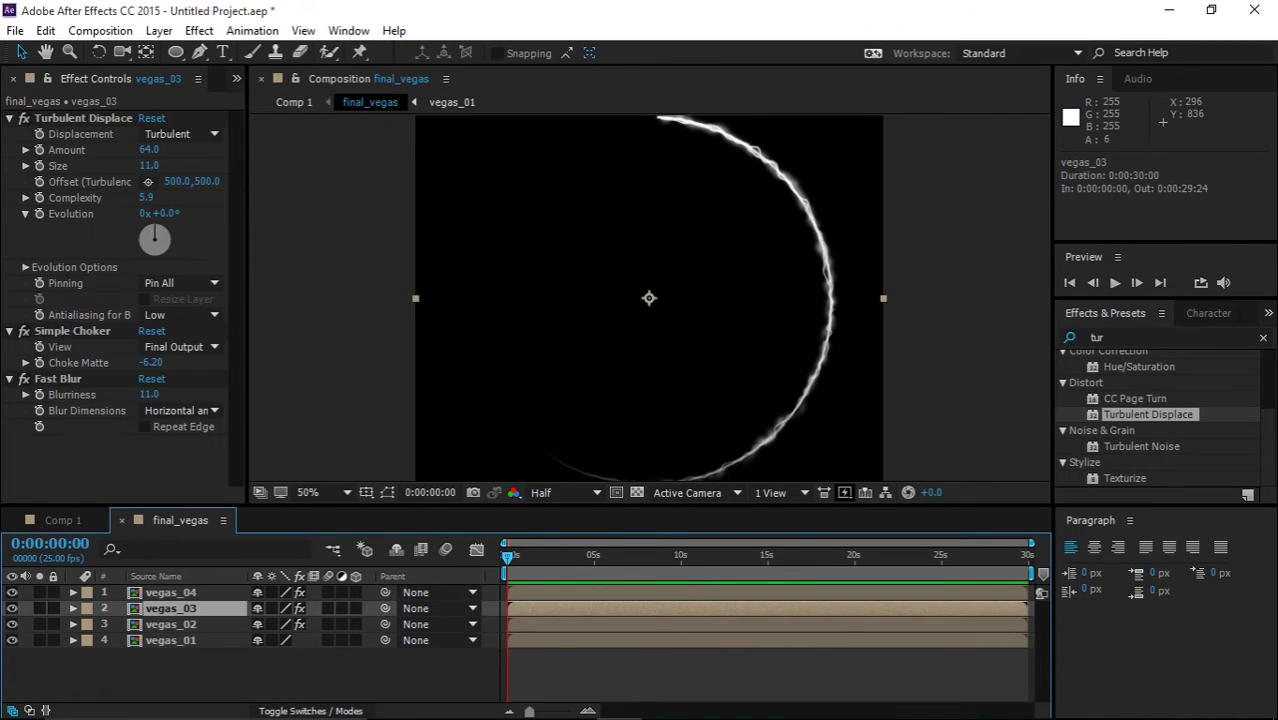
click(122, 460)
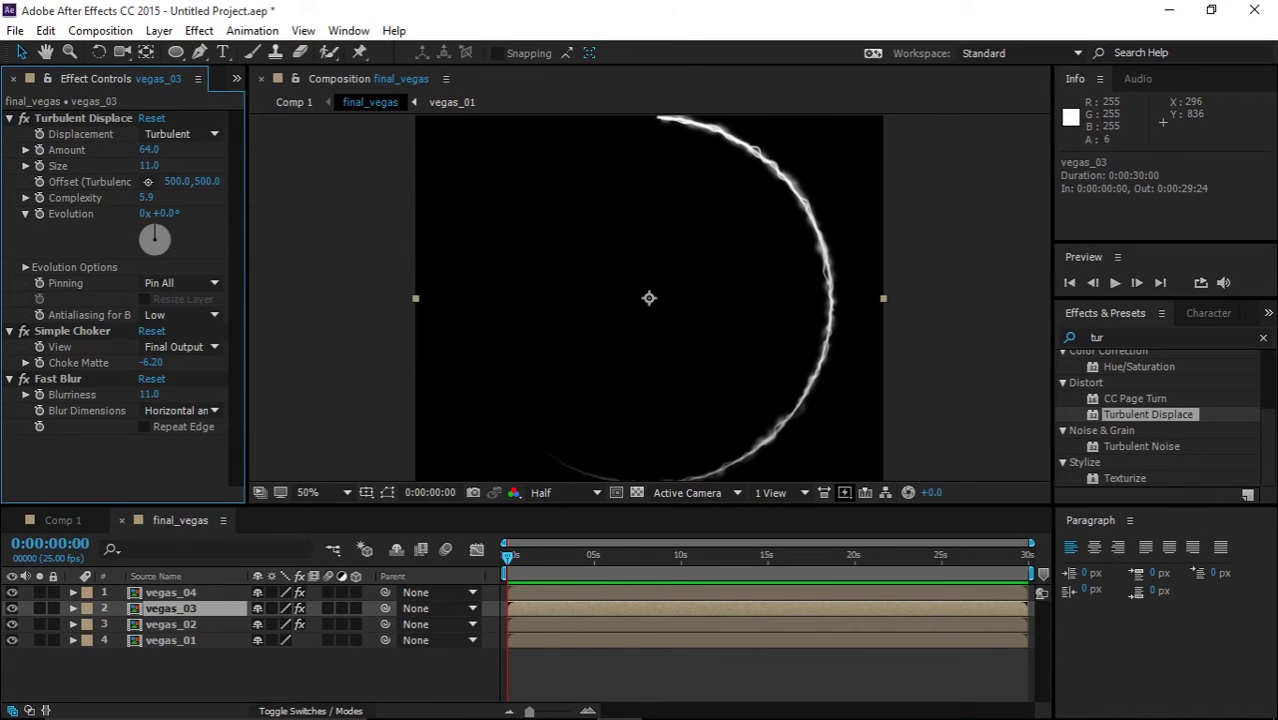
key(ctrl+Down)
key(ctrl+Down)
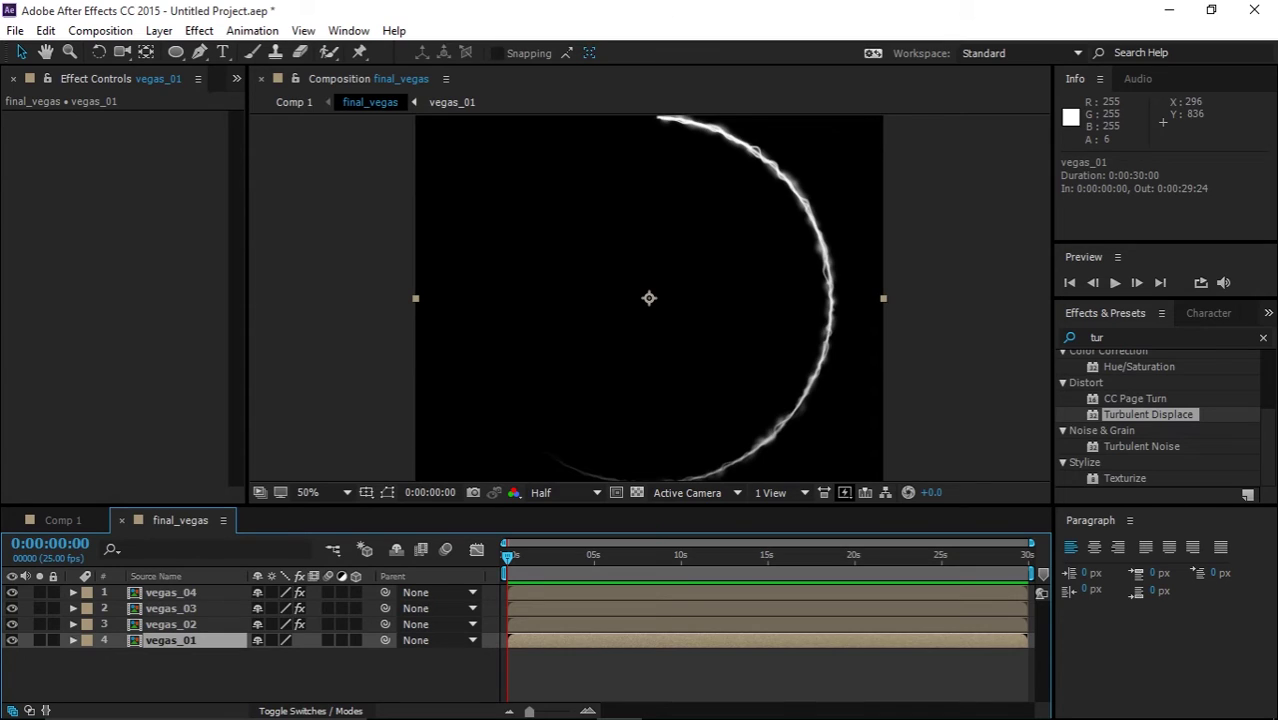
- Solo the vegas_01 layer to examine its plain stroke alone, and turn its solo off again
click(40, 640)
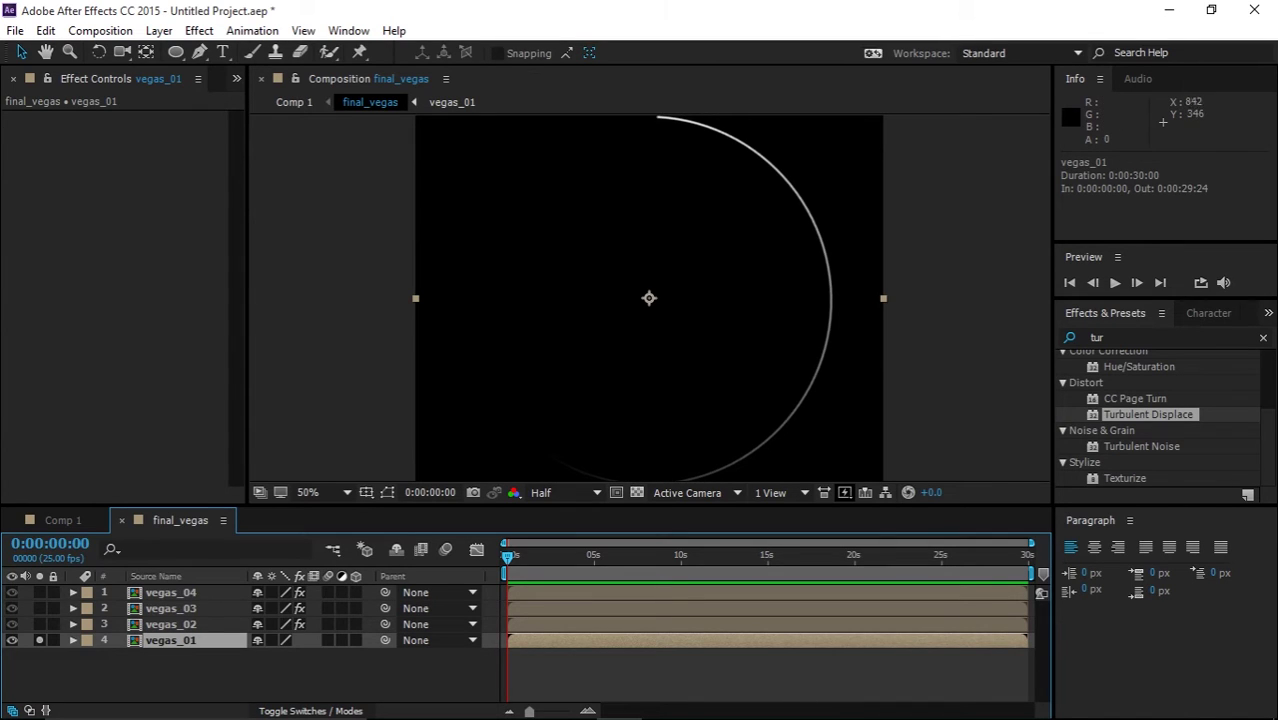
mouse_move(809, 226)
mouse_down()
mouse_move(825, 346)
mouse_move(817, 229)
mouse_up()
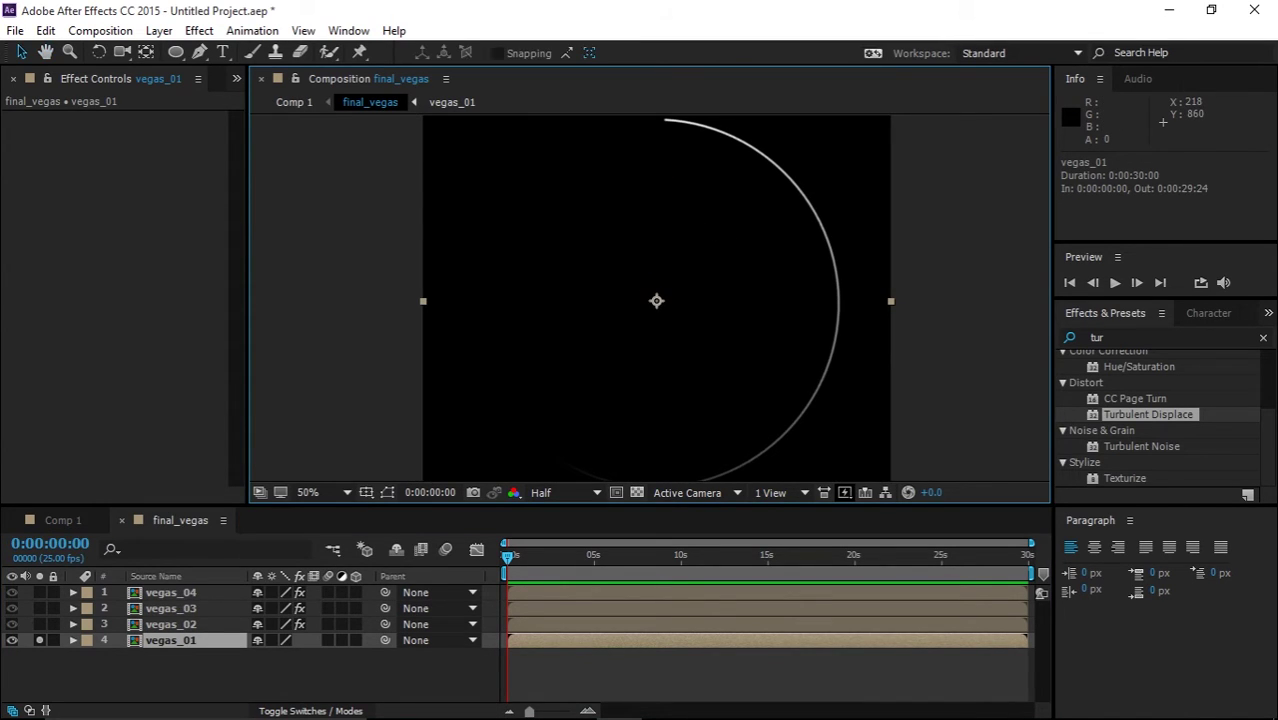
click(40, 640)
- Select the vegas_02 layer and collapse its Turbulent Displace settings
click(171, 624)
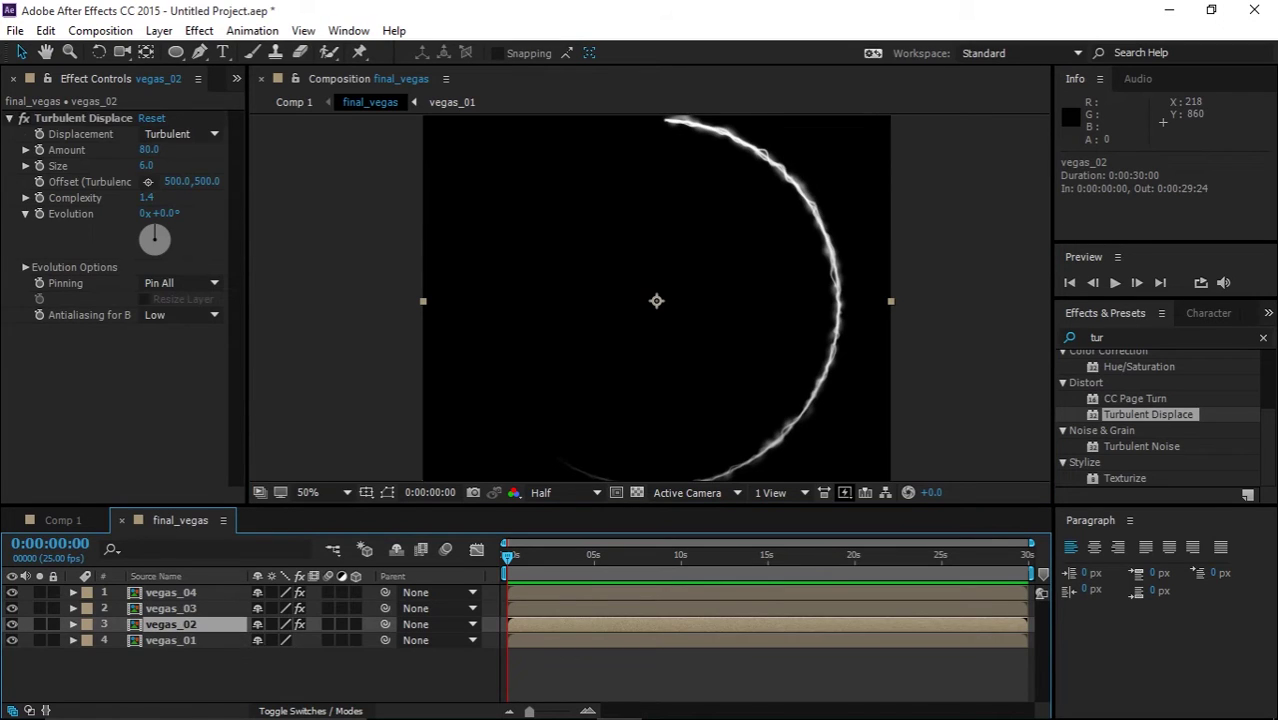
click(10, 118)
key(ctrl+space)
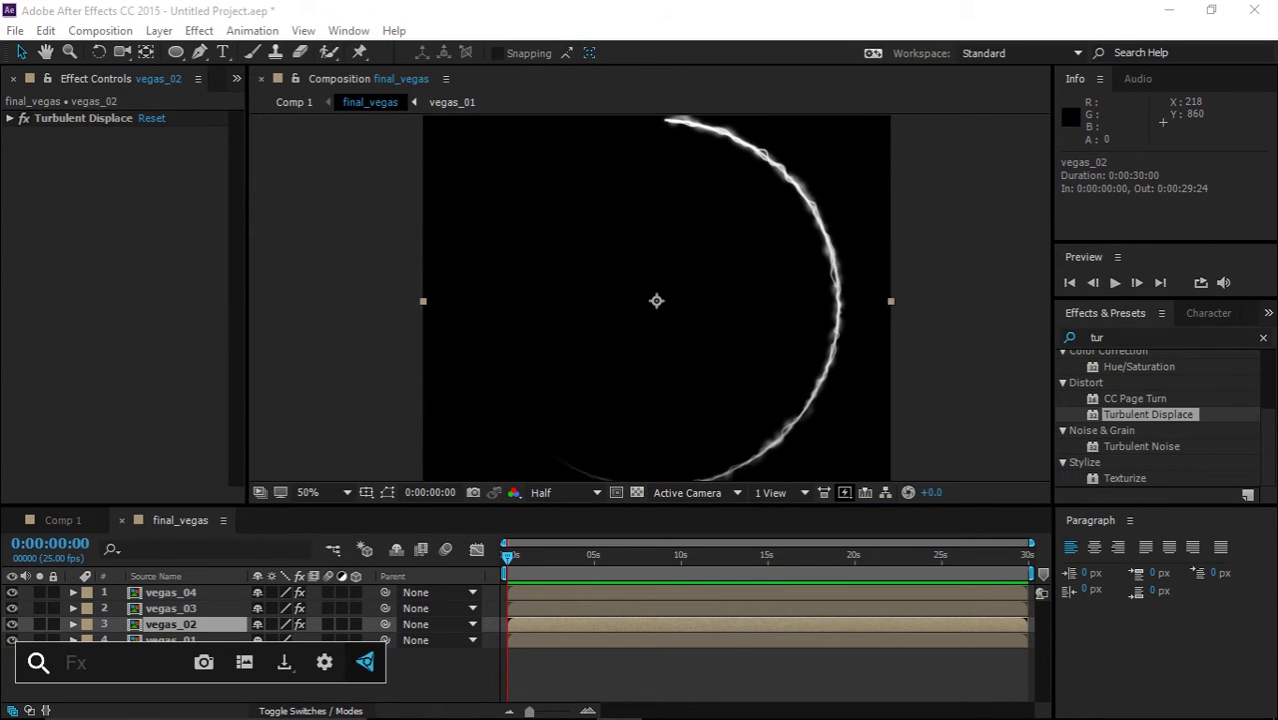
key(Escape)
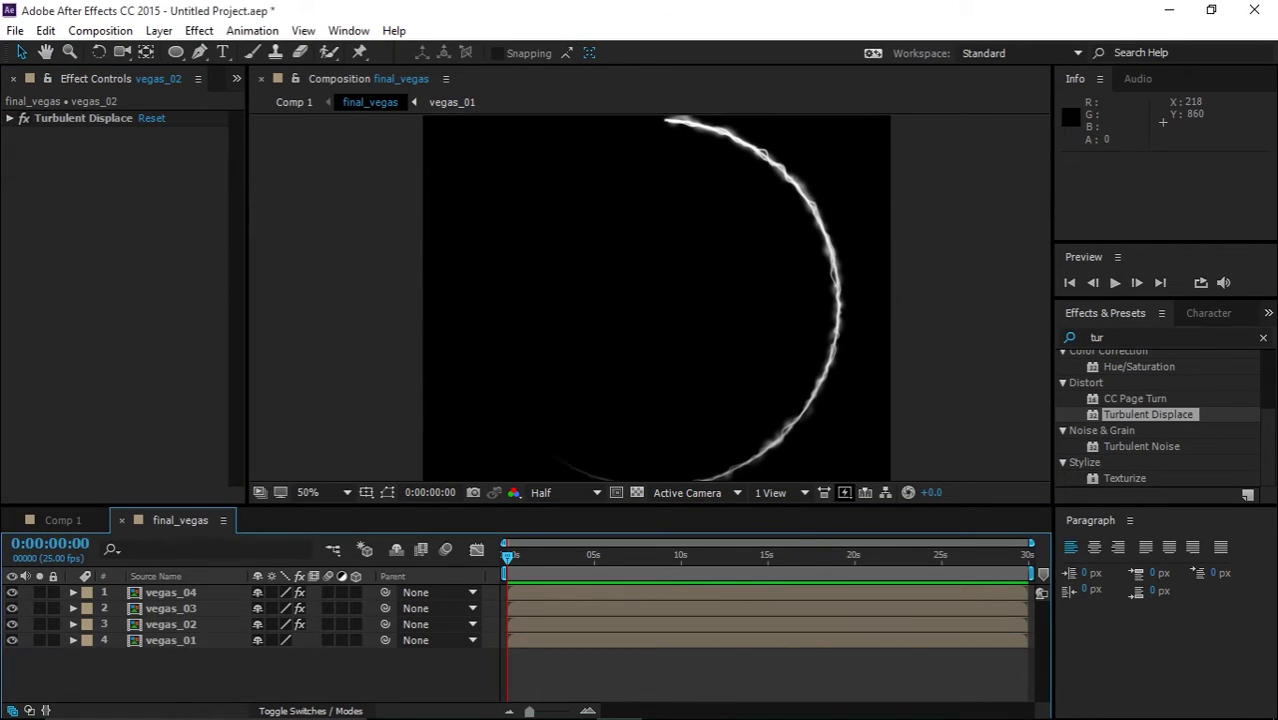
key(ctrl+space)
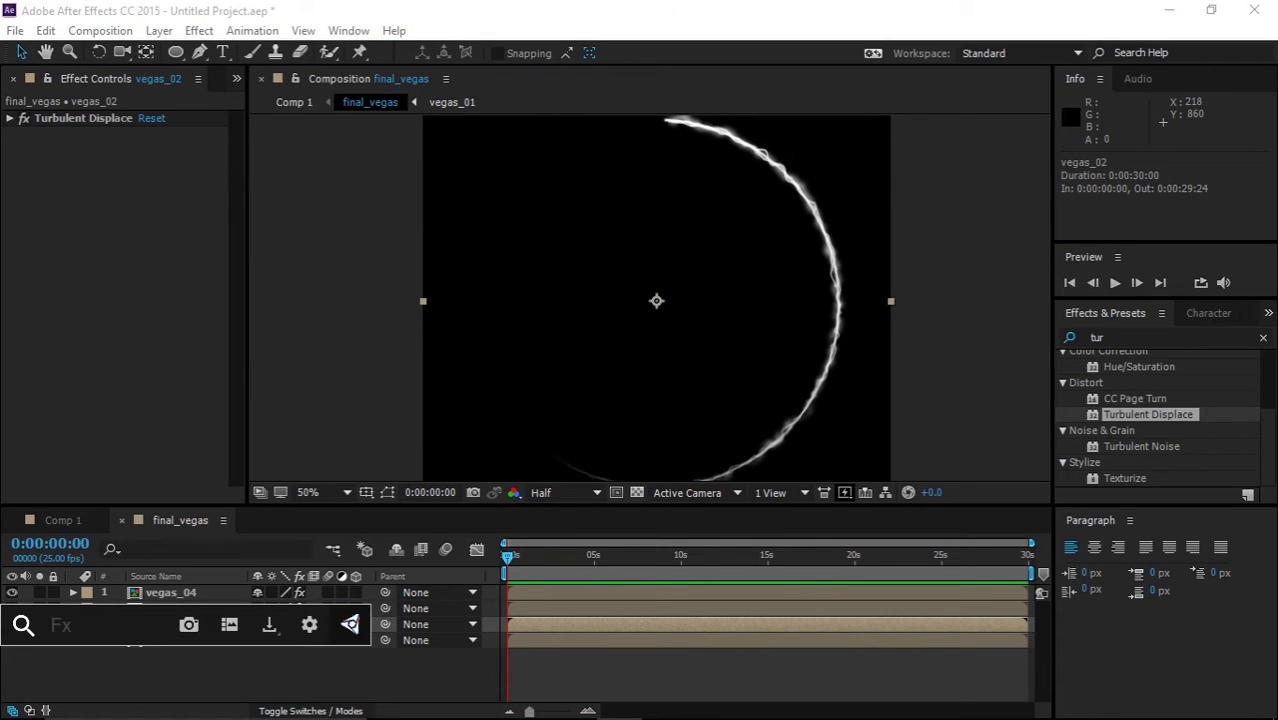
key(Escape)
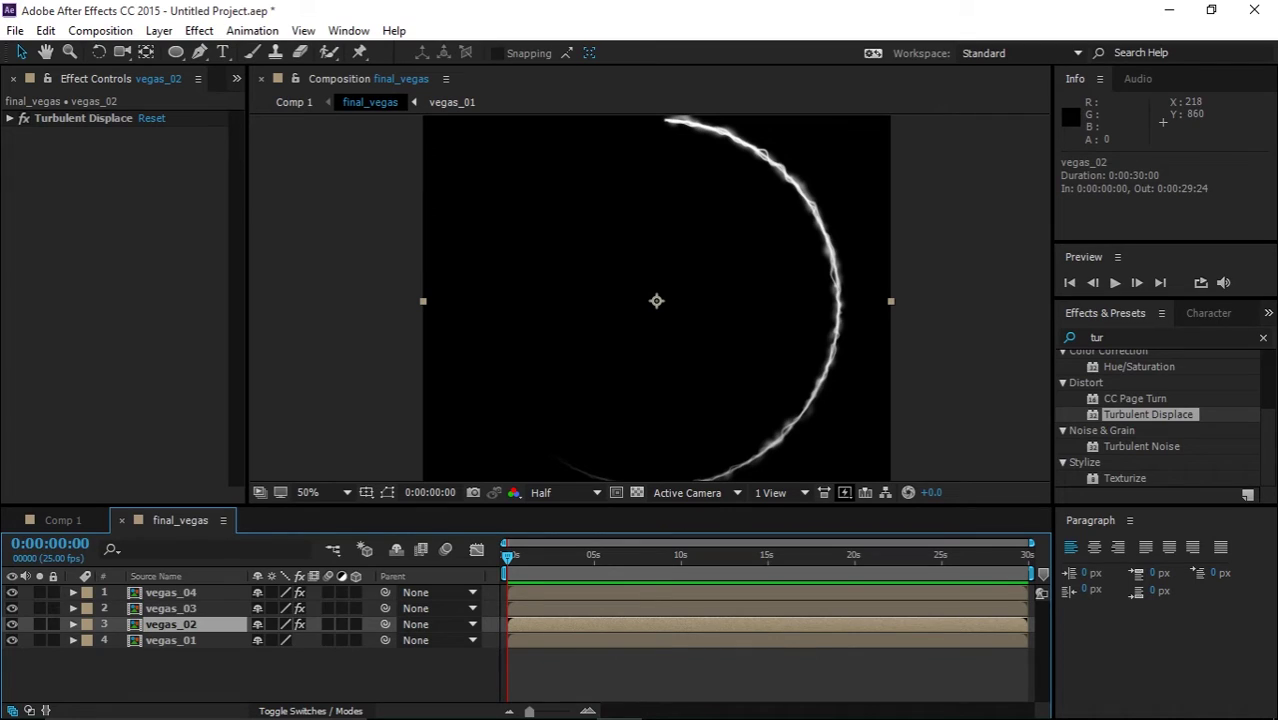
key(ctrl+space)
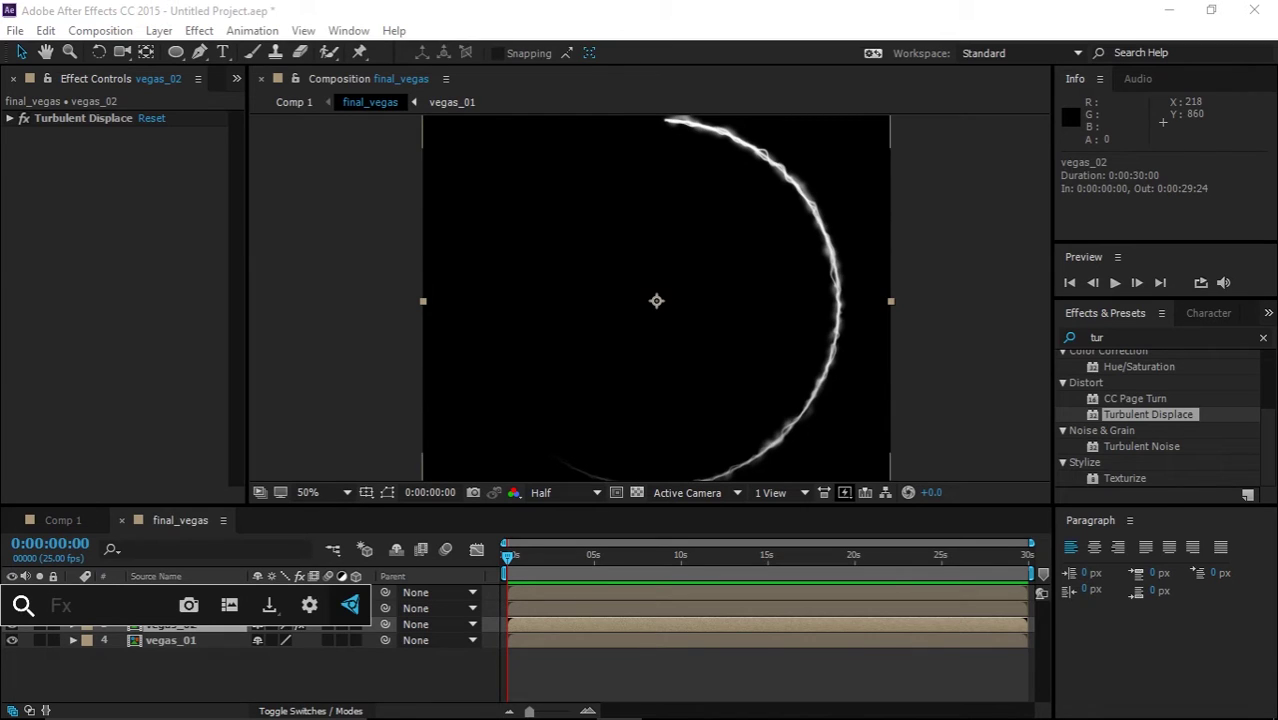
key(Escape)
key(ctrl+space)
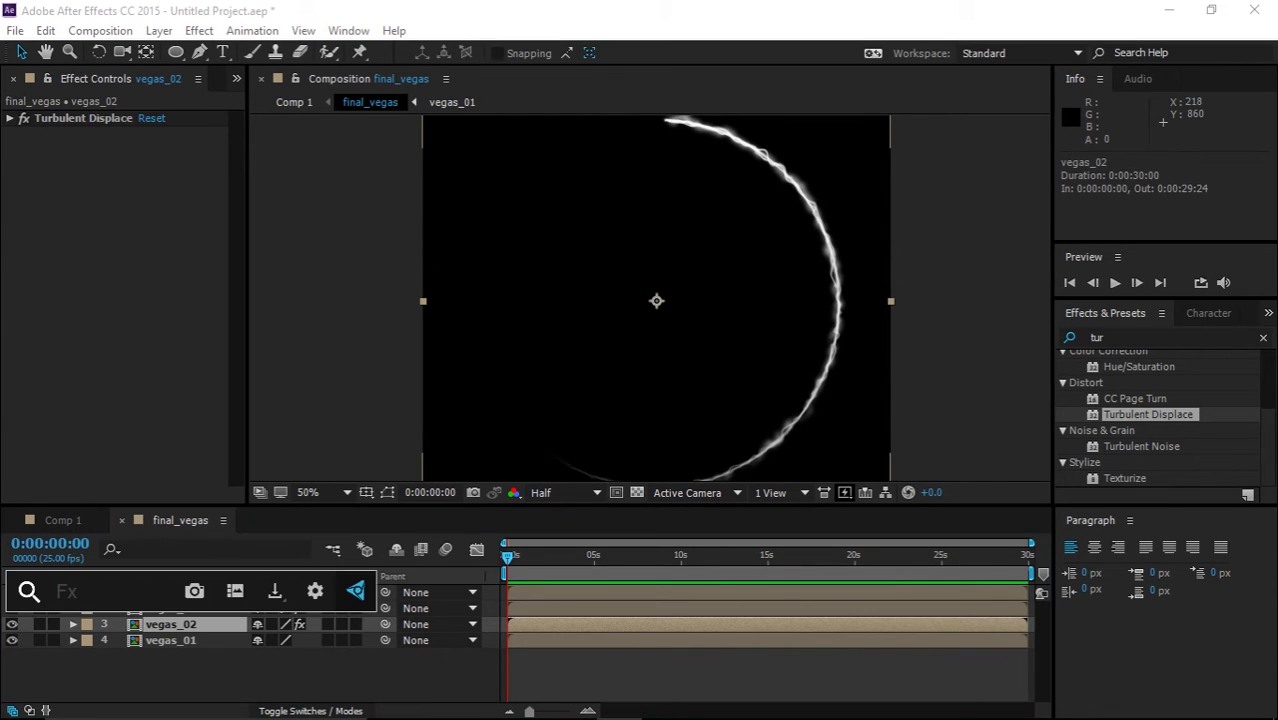
click(171, 640)
click(171, 624)
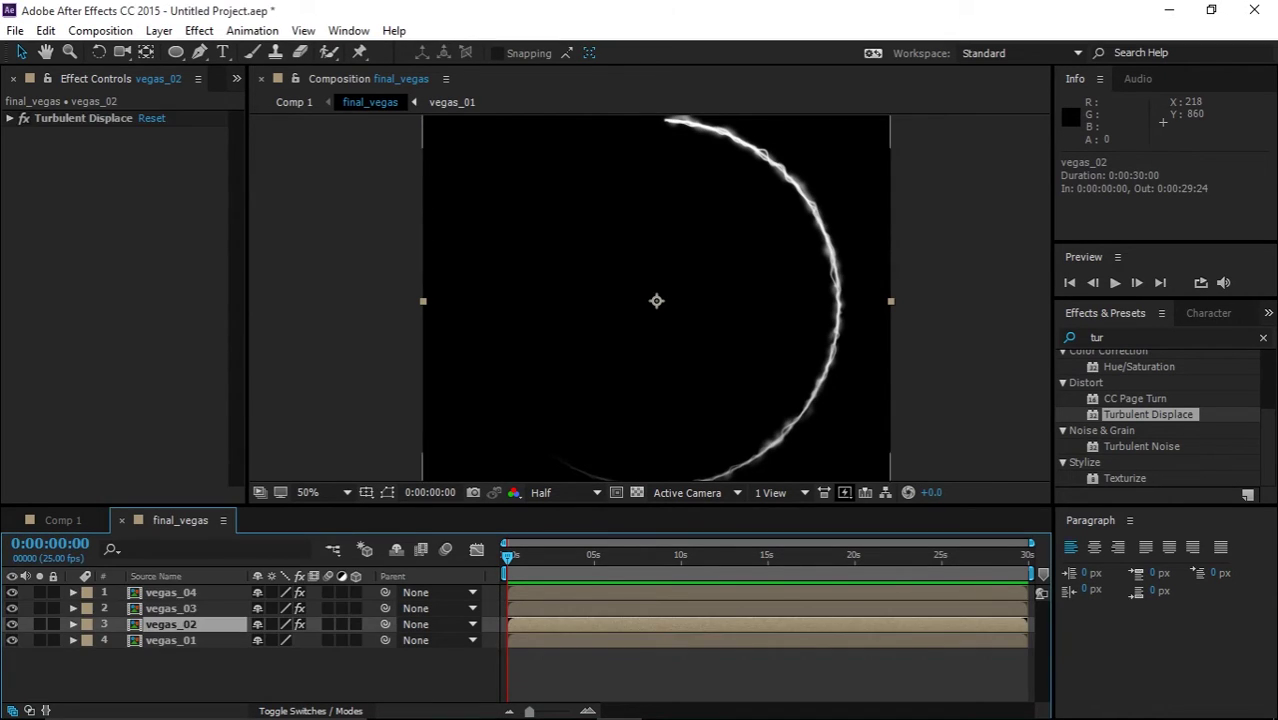
- Clear the search text from the effects and presets list
click(1130, 338)
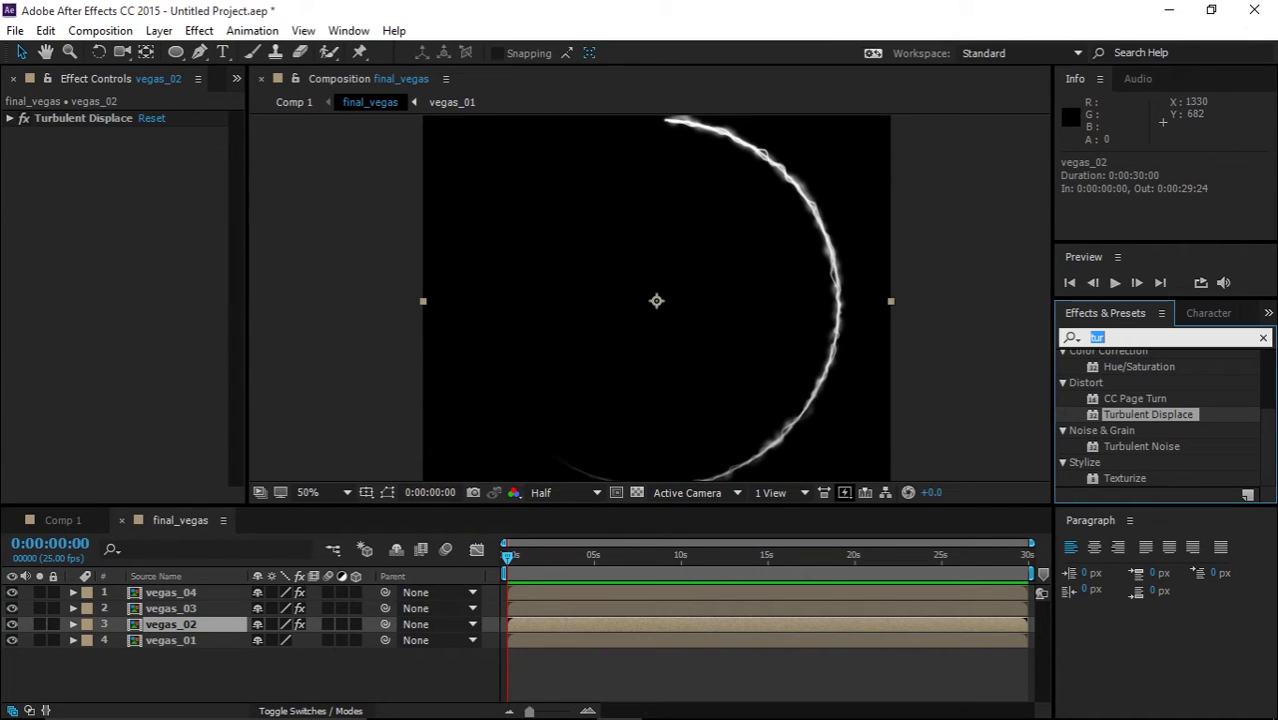
key(BackSpace)
- Try the Colorize - red hand tint preset on the vegas_02 layer and undo it
key(ctrl+space)
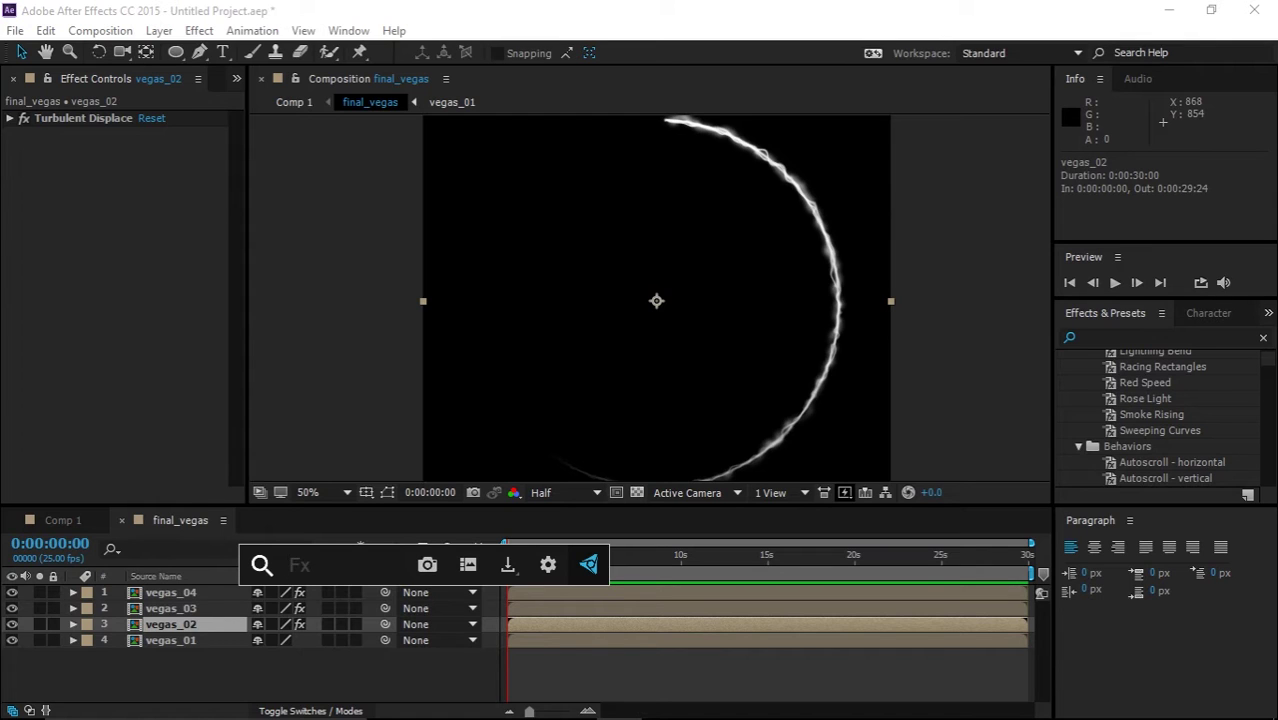
text(tint)
key(Down)
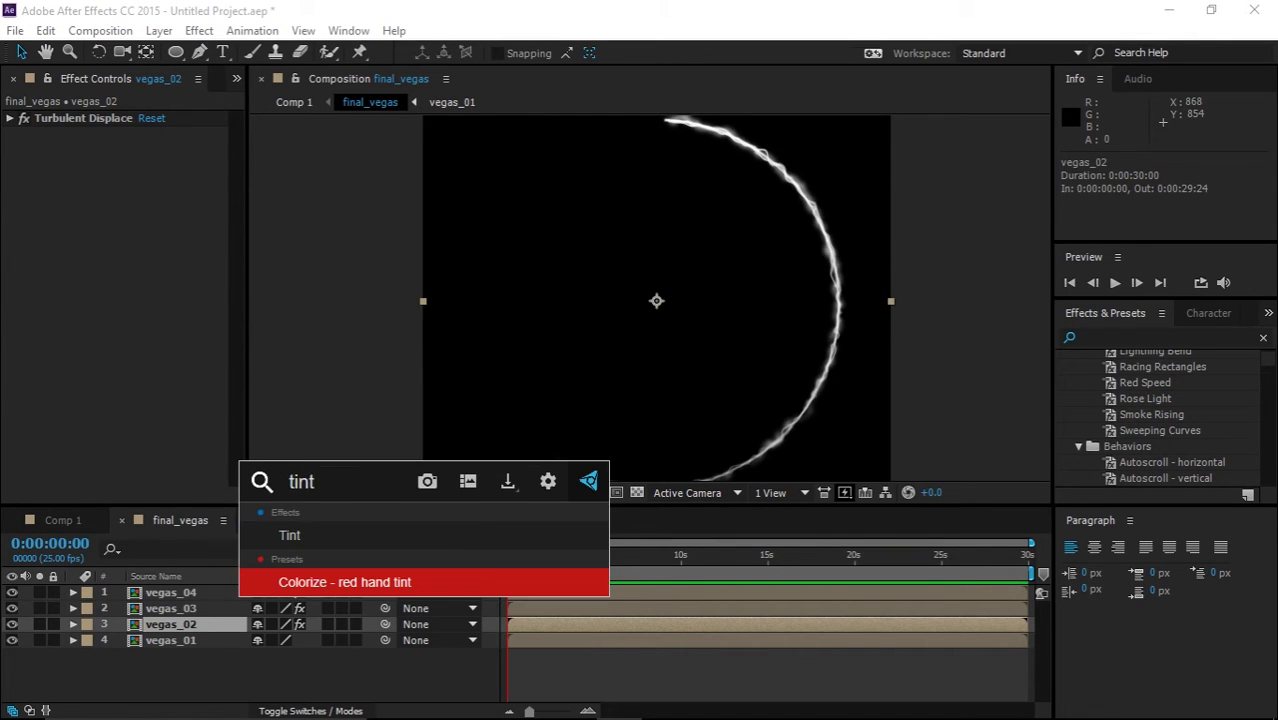
key(Return)
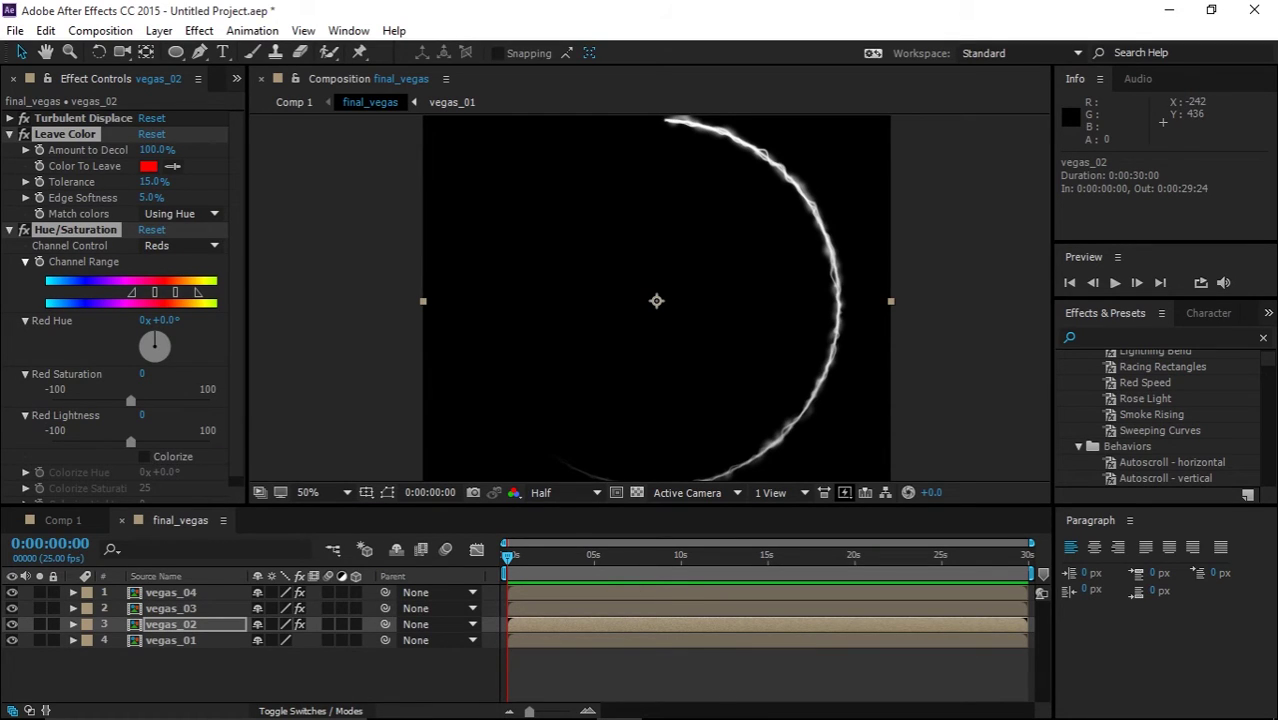
key(ctrl+z)
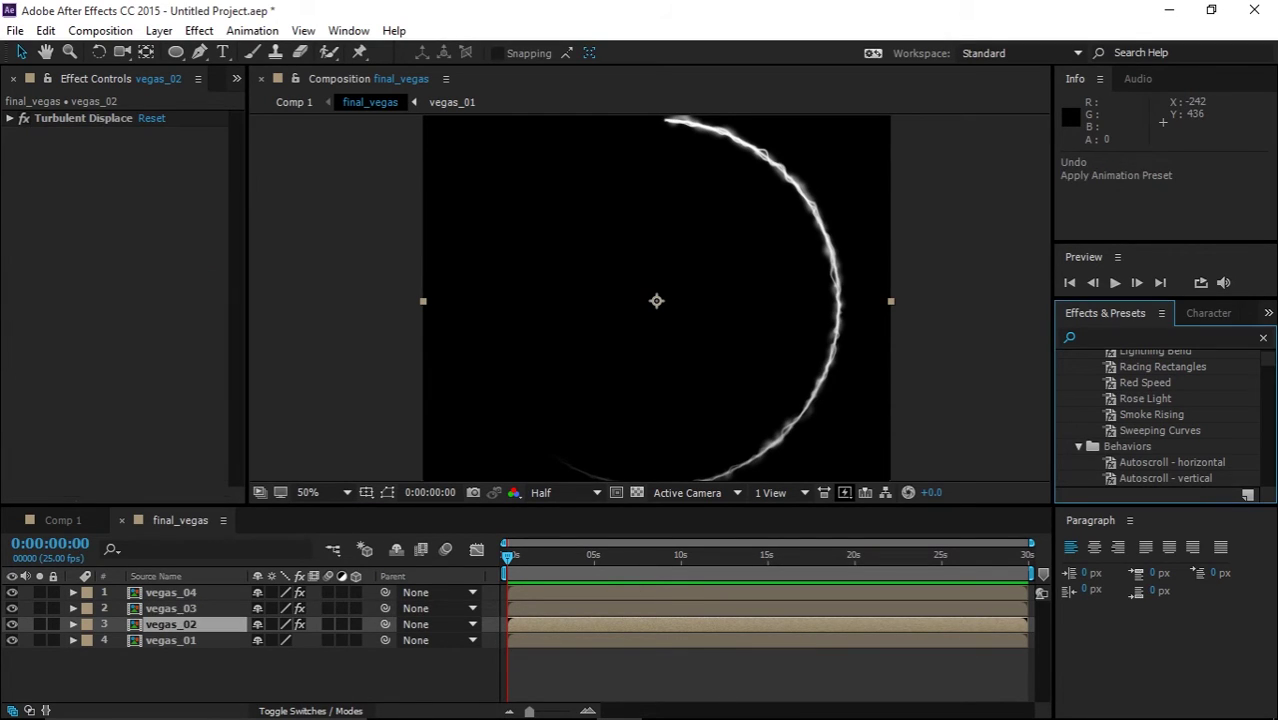
- Solo the vegas_01 layer and apply the Tint effect to it
click(190, 668)
click(175, 624)
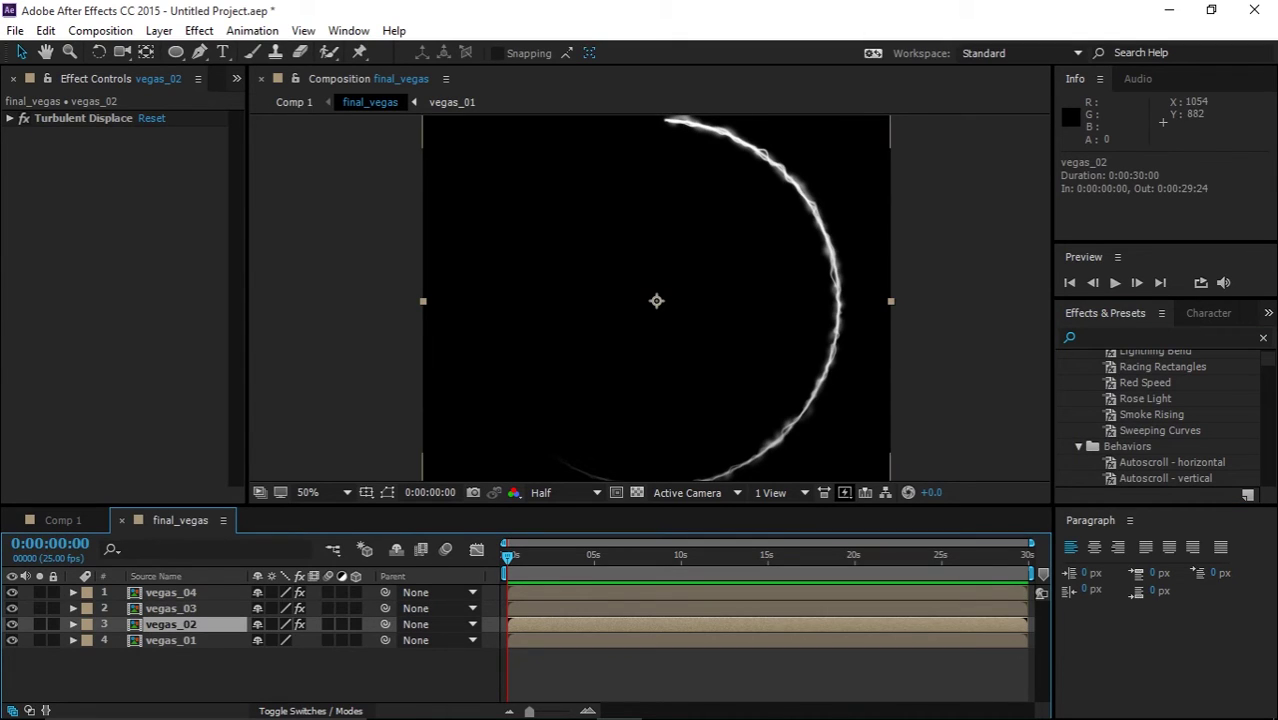
click(171, 640)
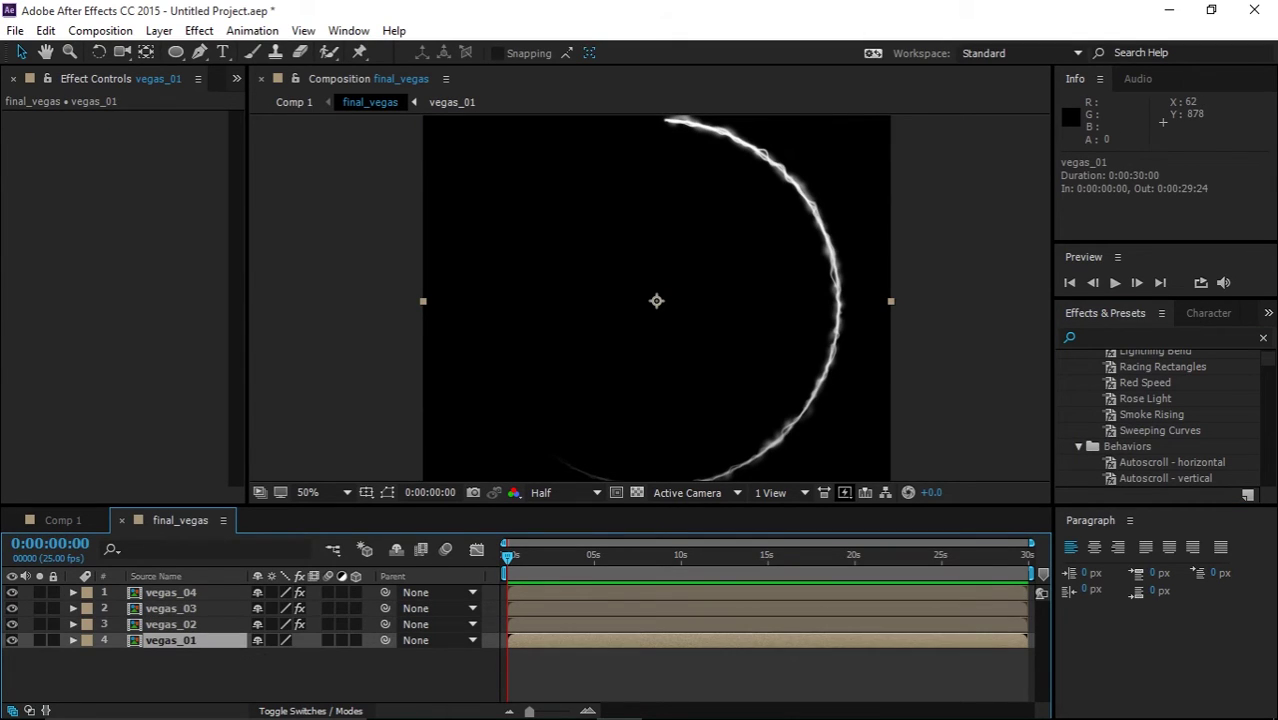
click(165, 670)
click(40, 640)
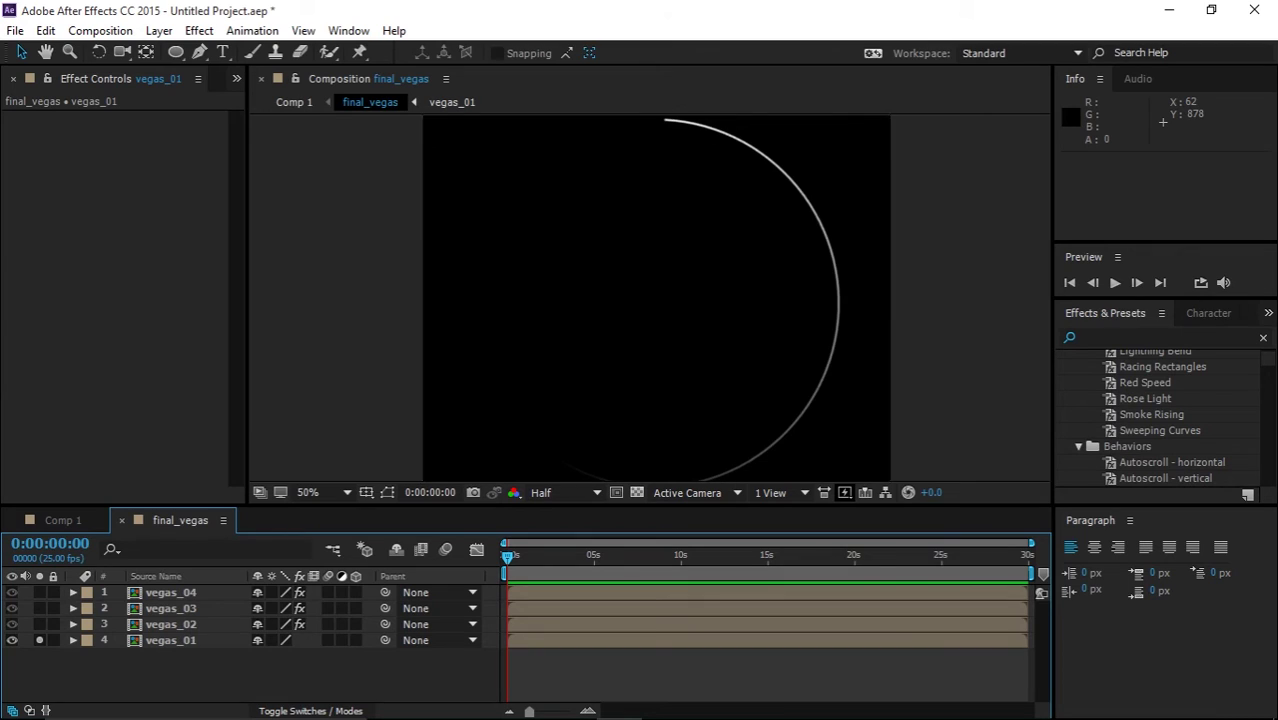
click(171, 624)
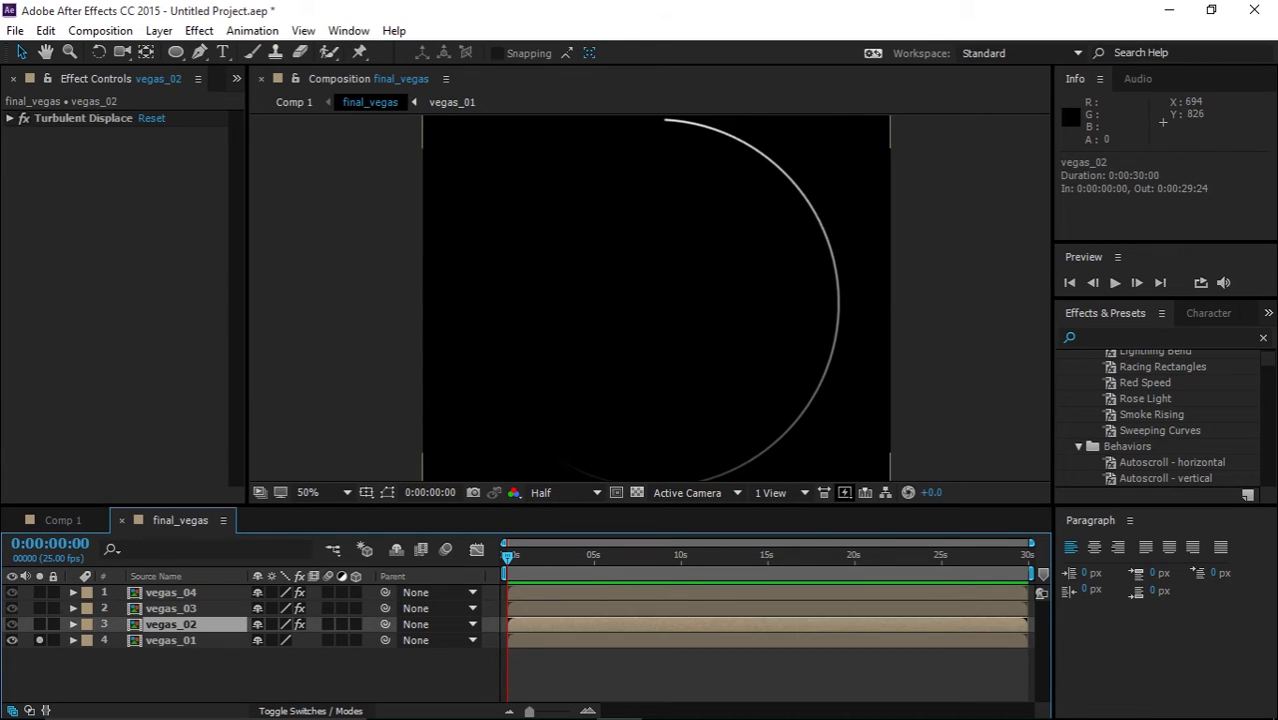
click(171, 640)
key(ctrl+space)
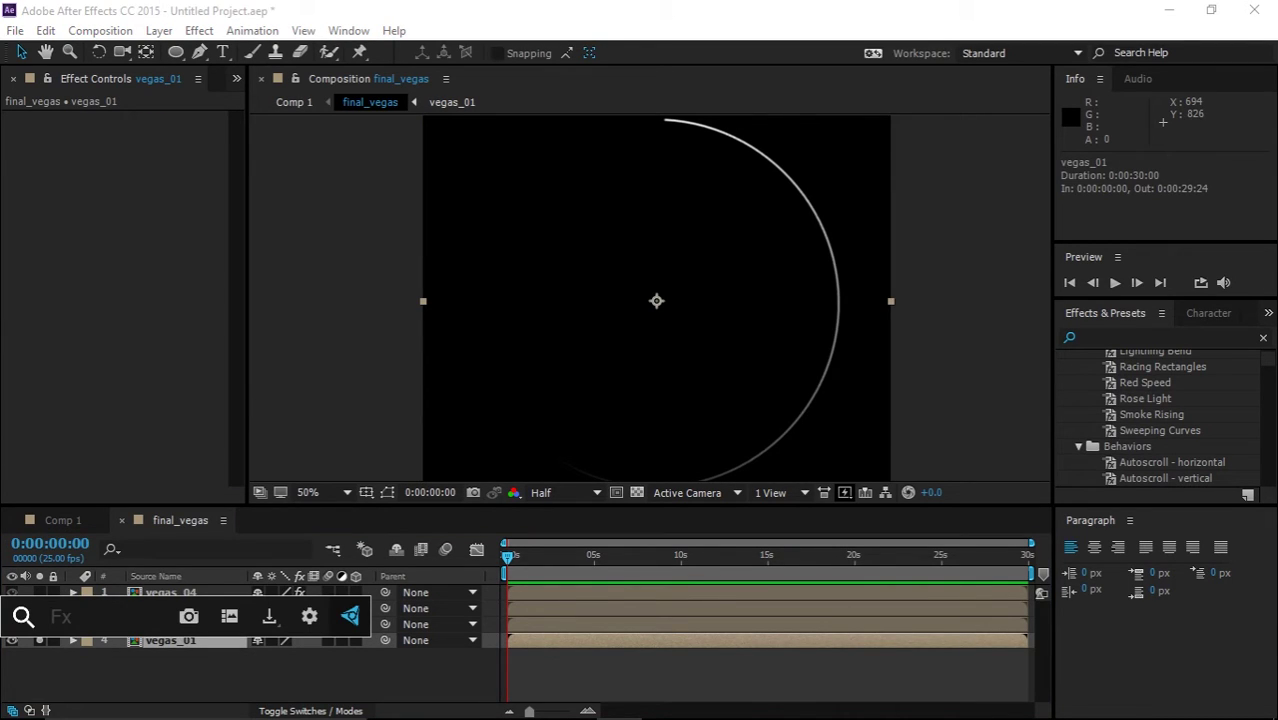
text(tin)
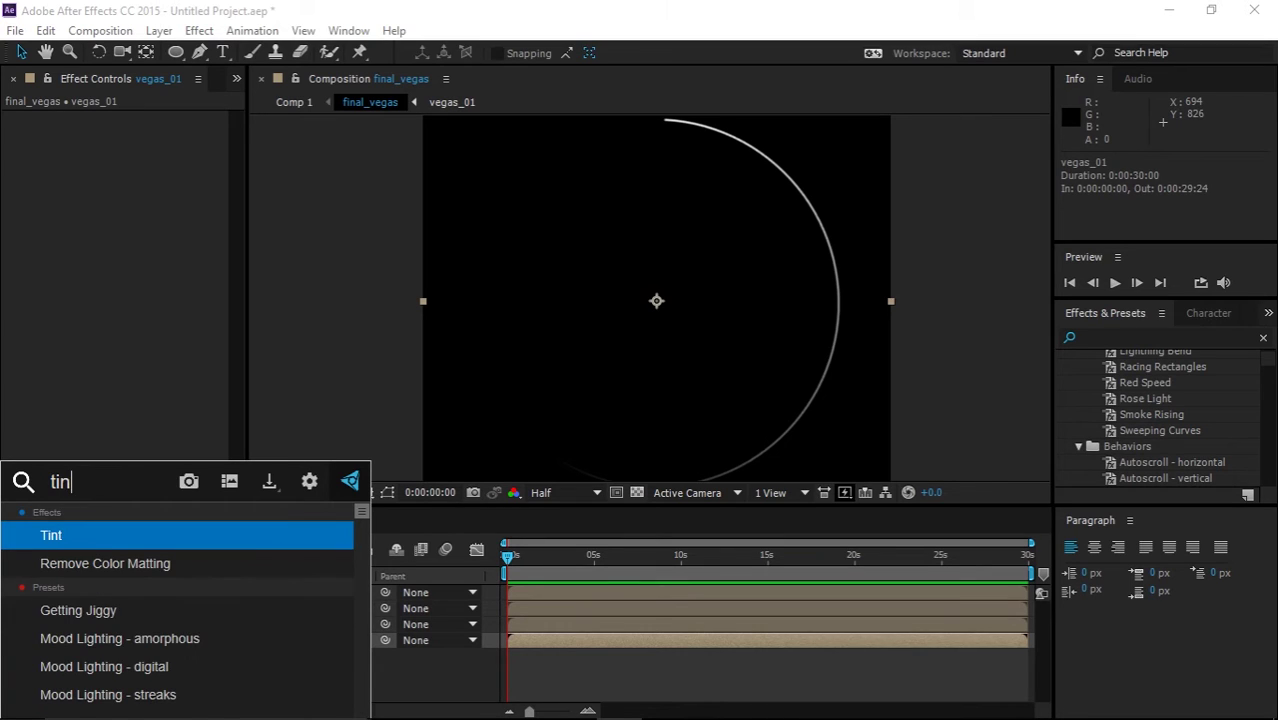
key(Return)
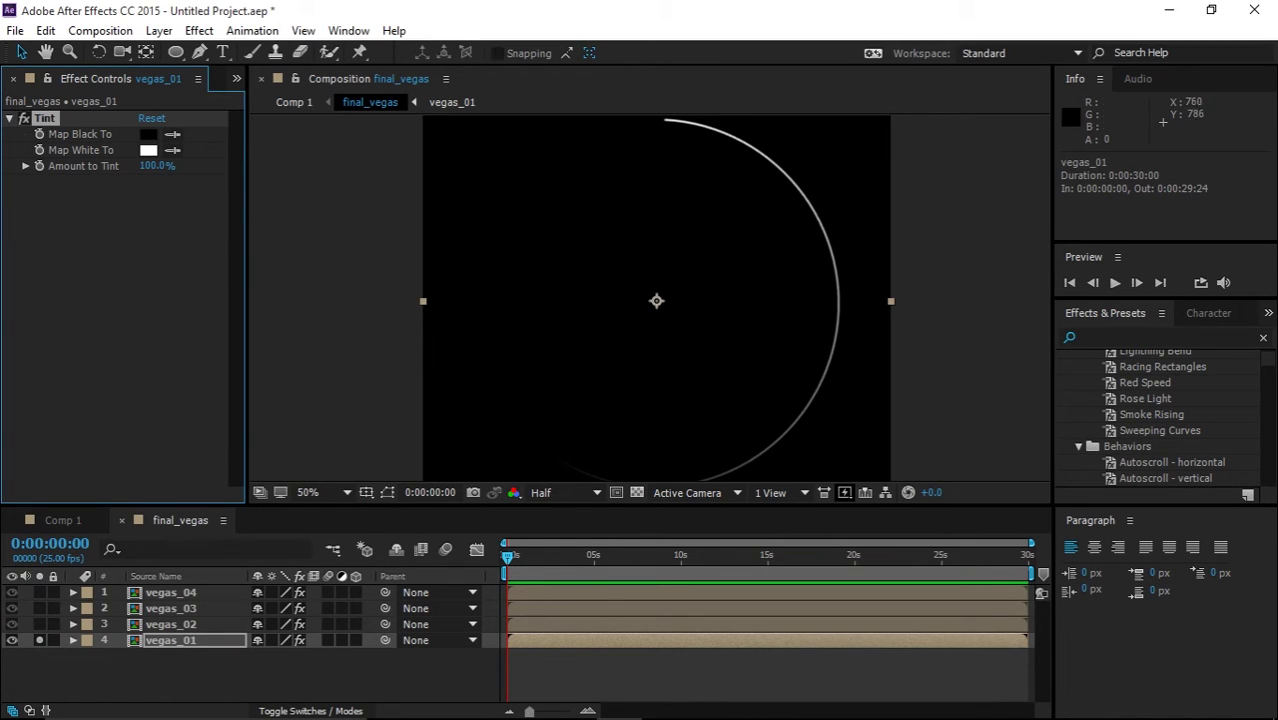
- Turn off solo on vegas_01 and delete its Tint effect
click(40, 640)
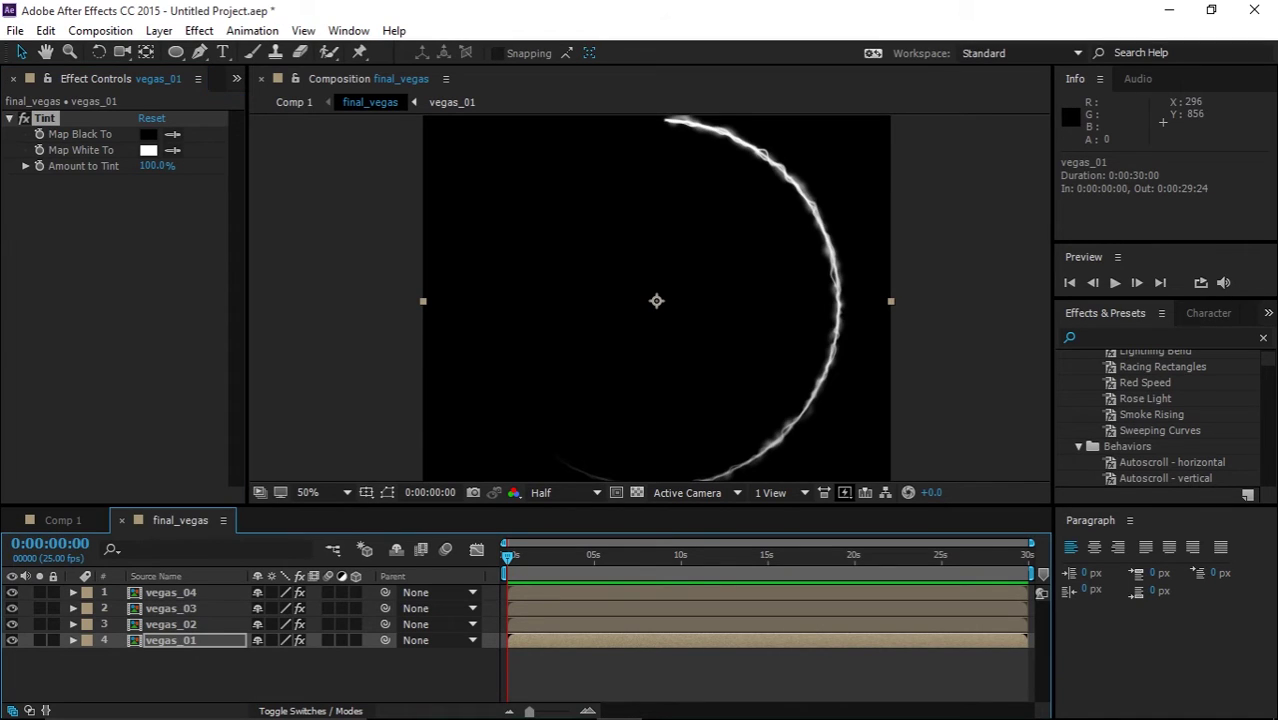
click(24, 119)
click(24, 119)
click(10, 119)
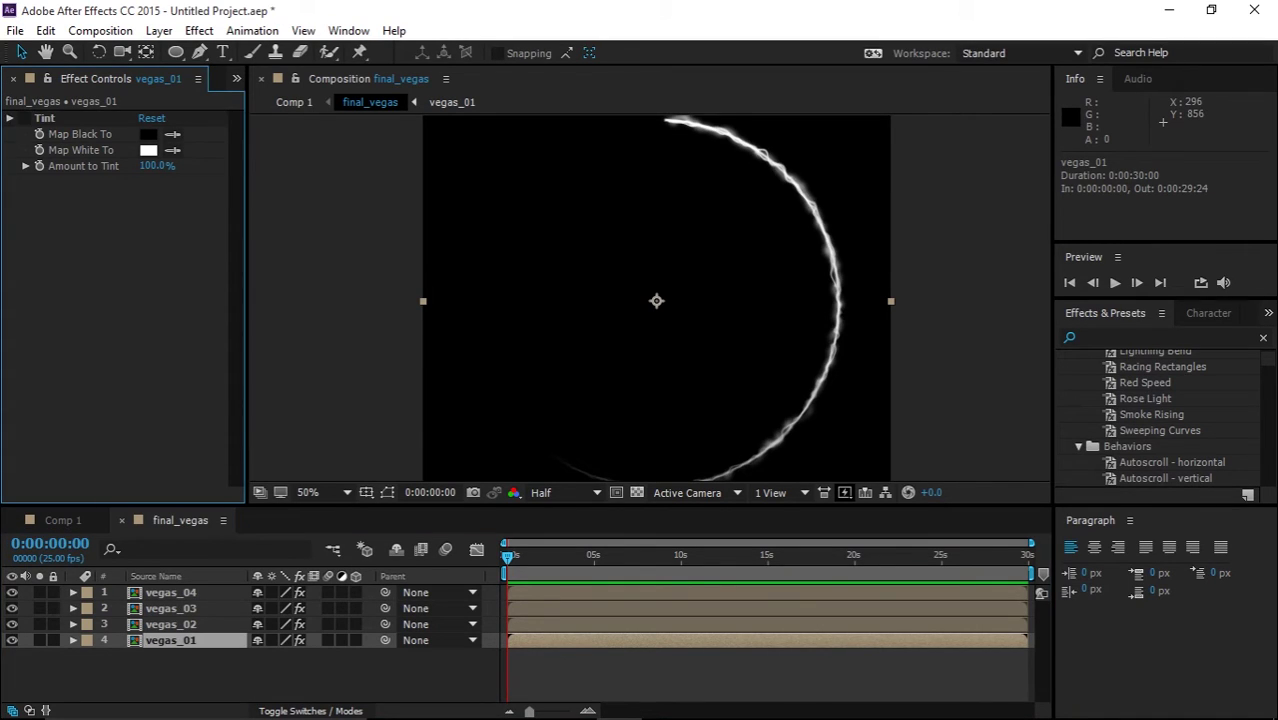
key(Delete)
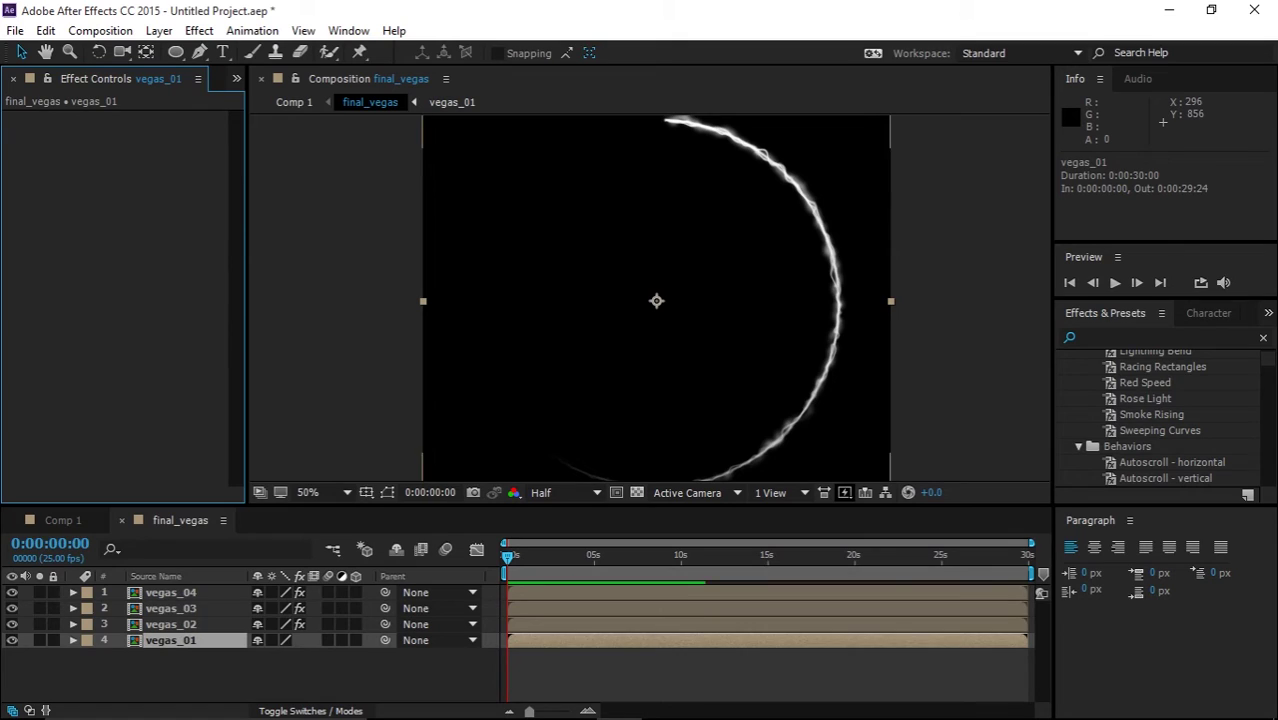
- Solo the vegas_02 layer and apply the Tint effect to it
click(172, 624)
click(40, 624)
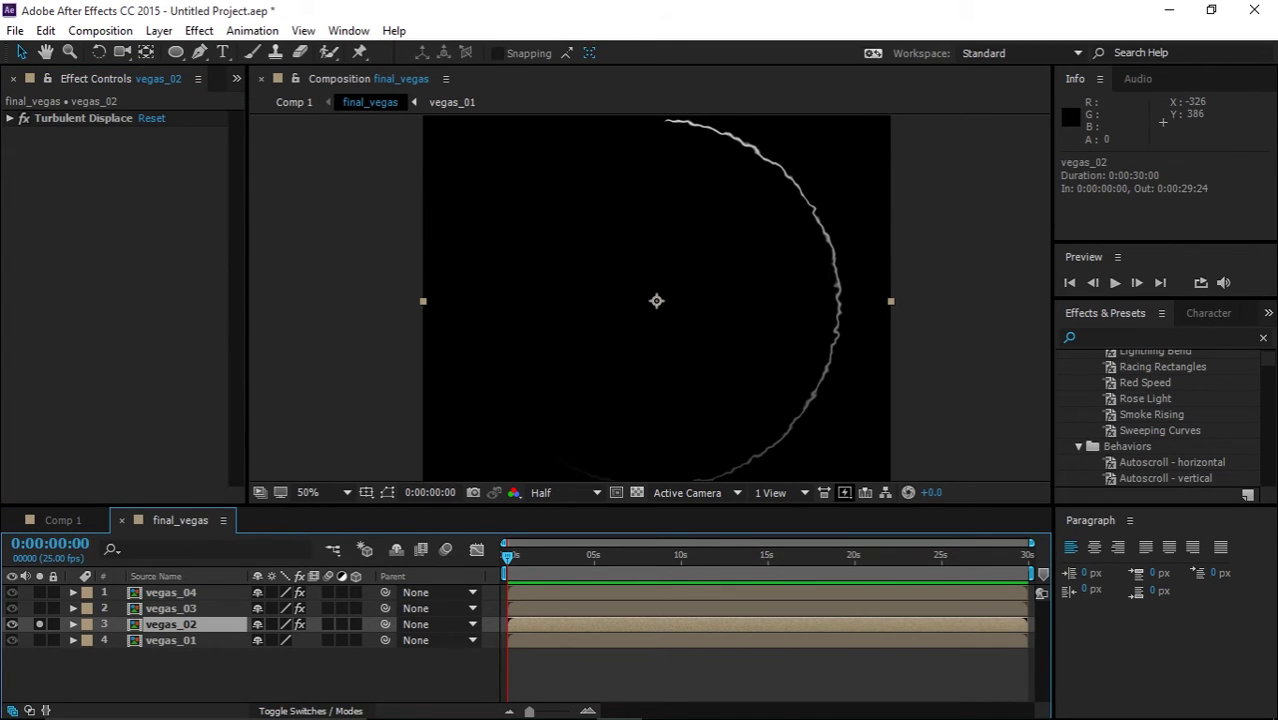
key(ctrl+space)
text(tint)
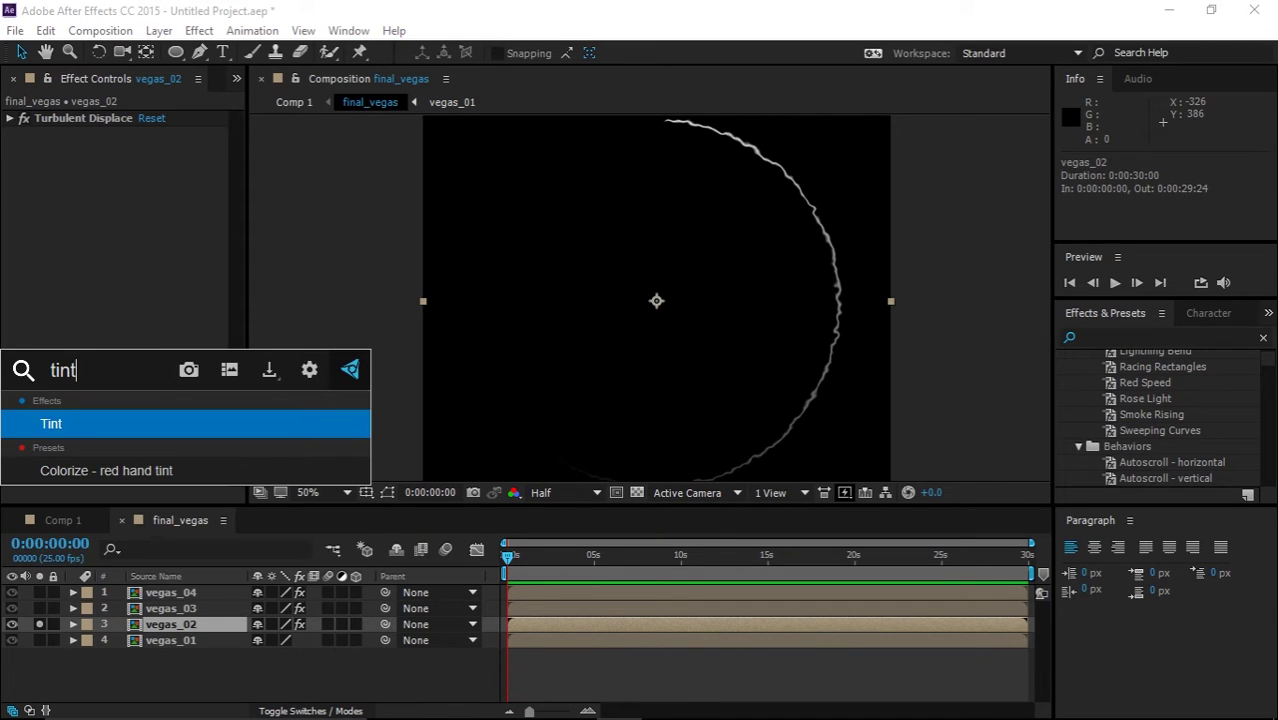
key(Return)
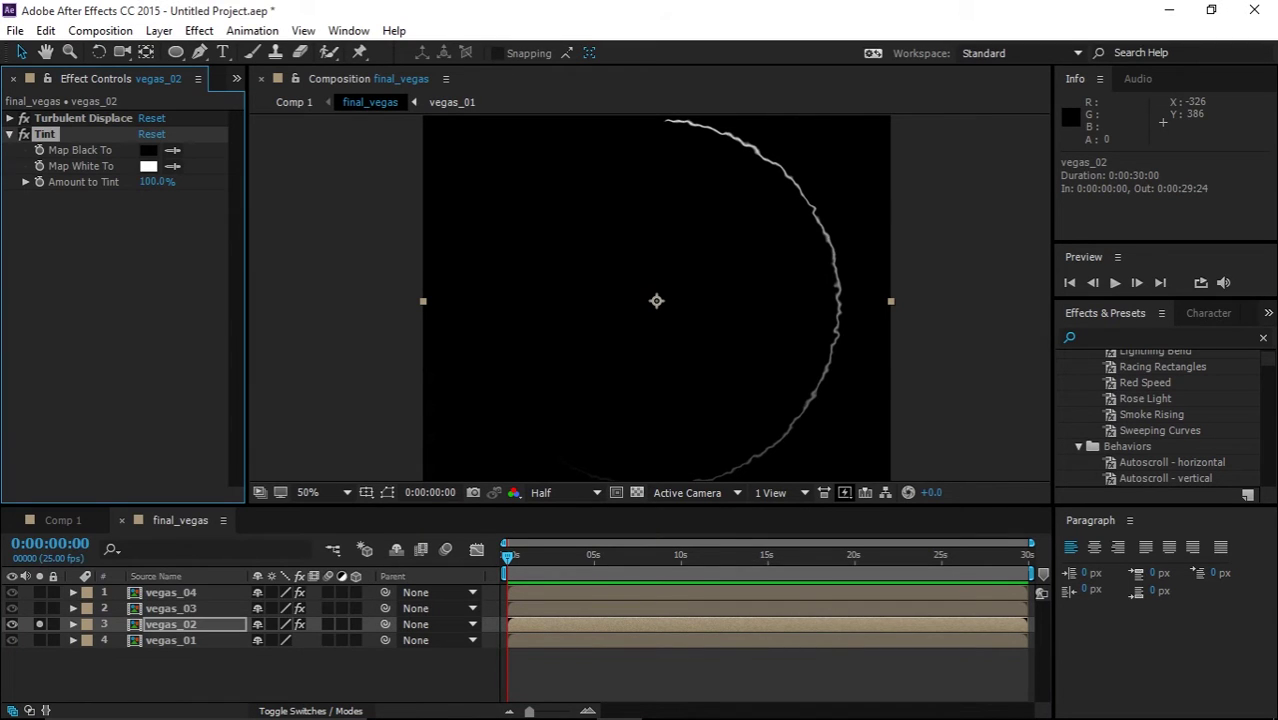
- Set the vegas_02 Tint to map white to green 00C095 and black to near-white FFFEFE
click(148, 166)
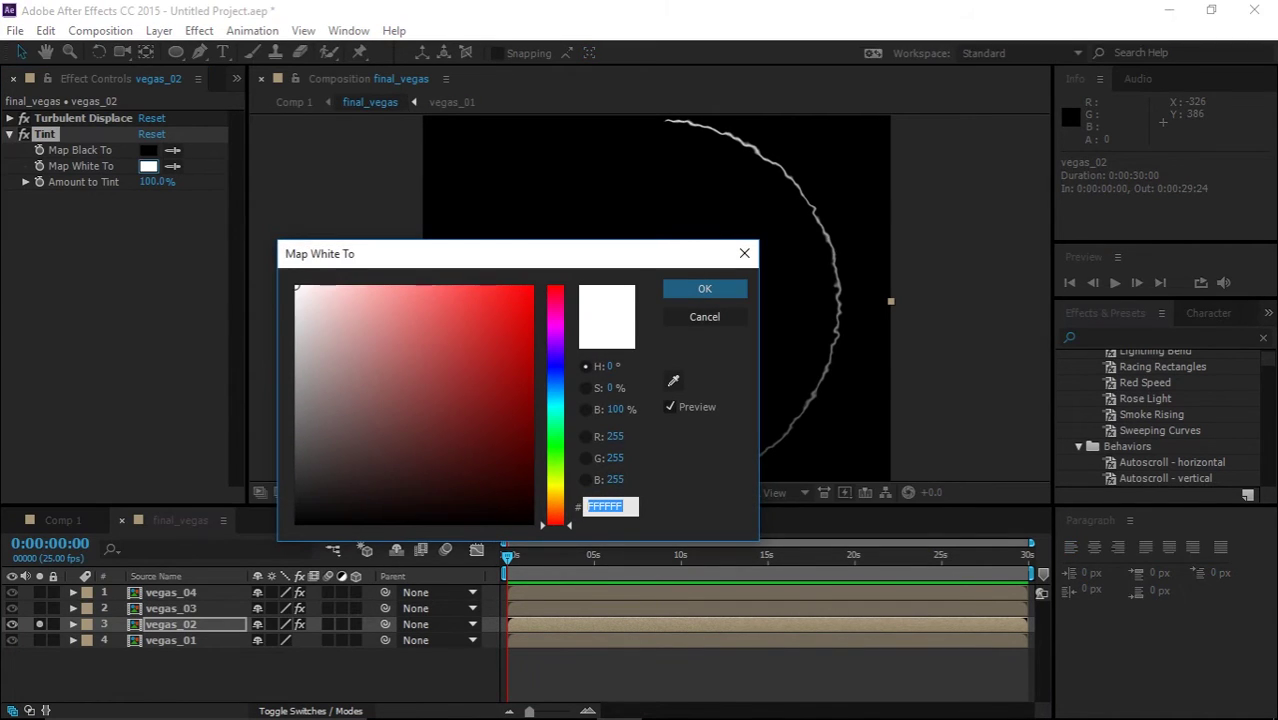
text(00FFC6)
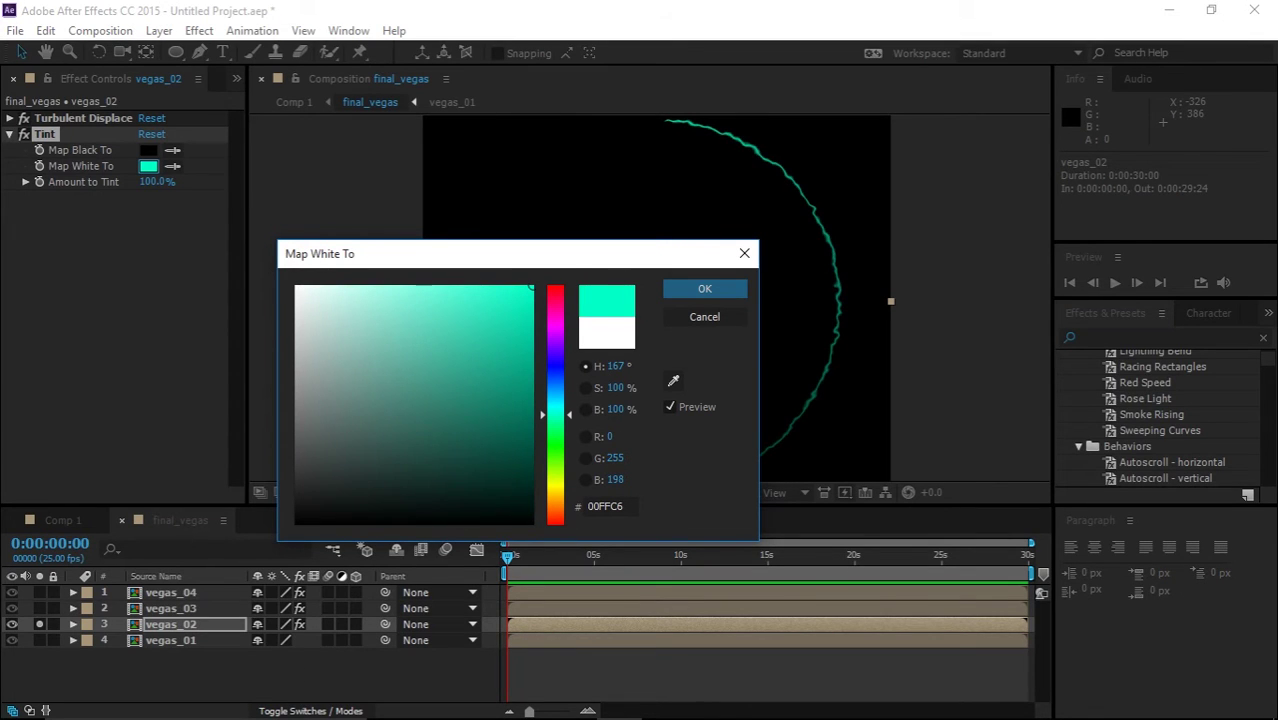
drag(531, 288, 531, 344)
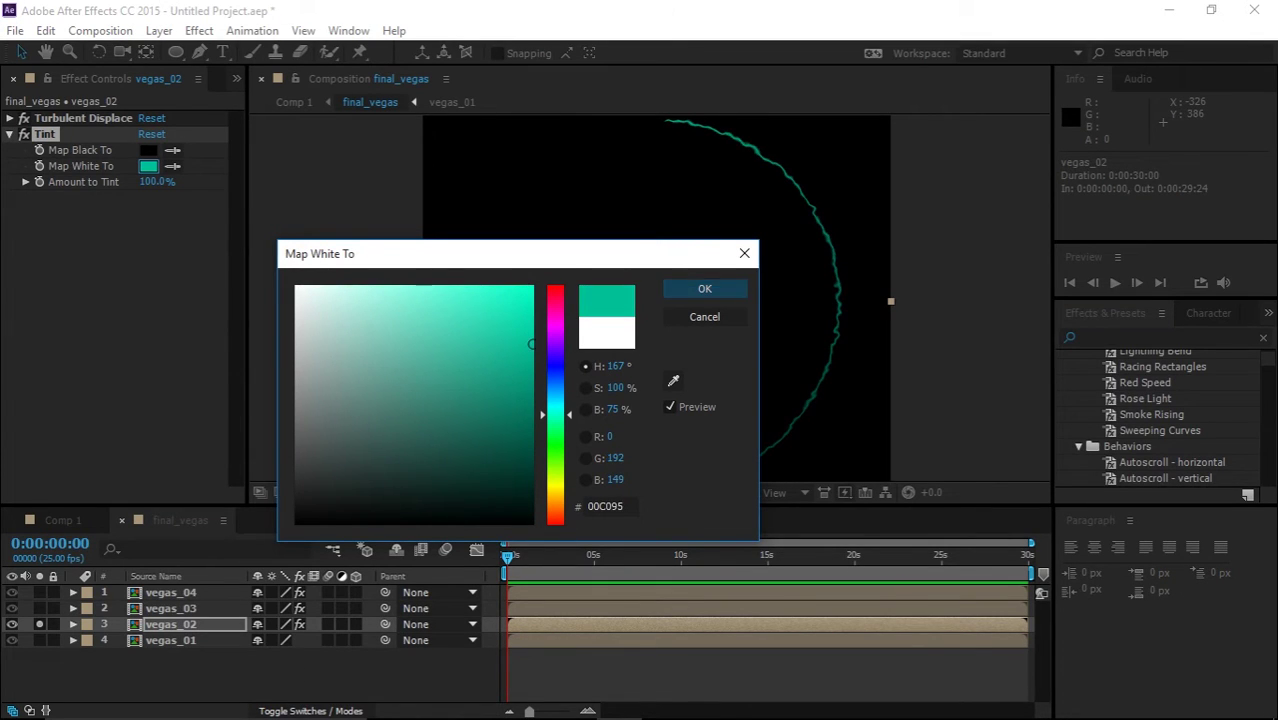
click(704, 288)
click(148, 150)
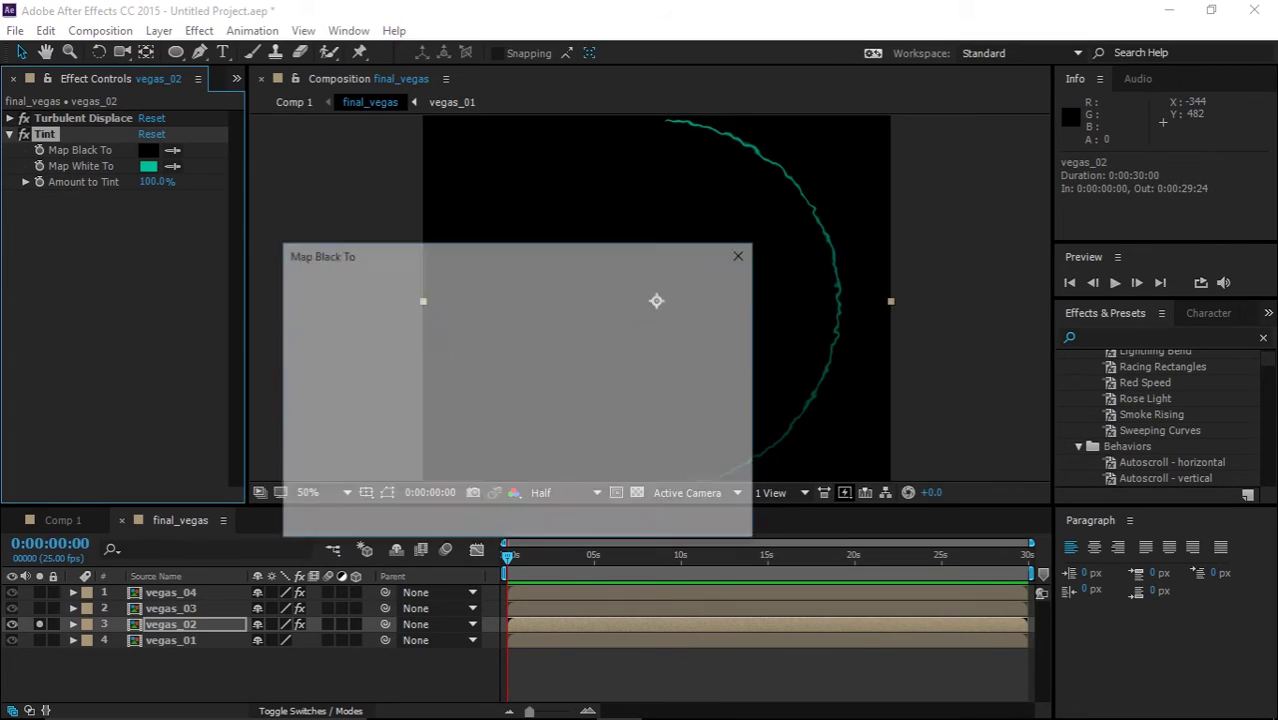
text(FFFEFE)
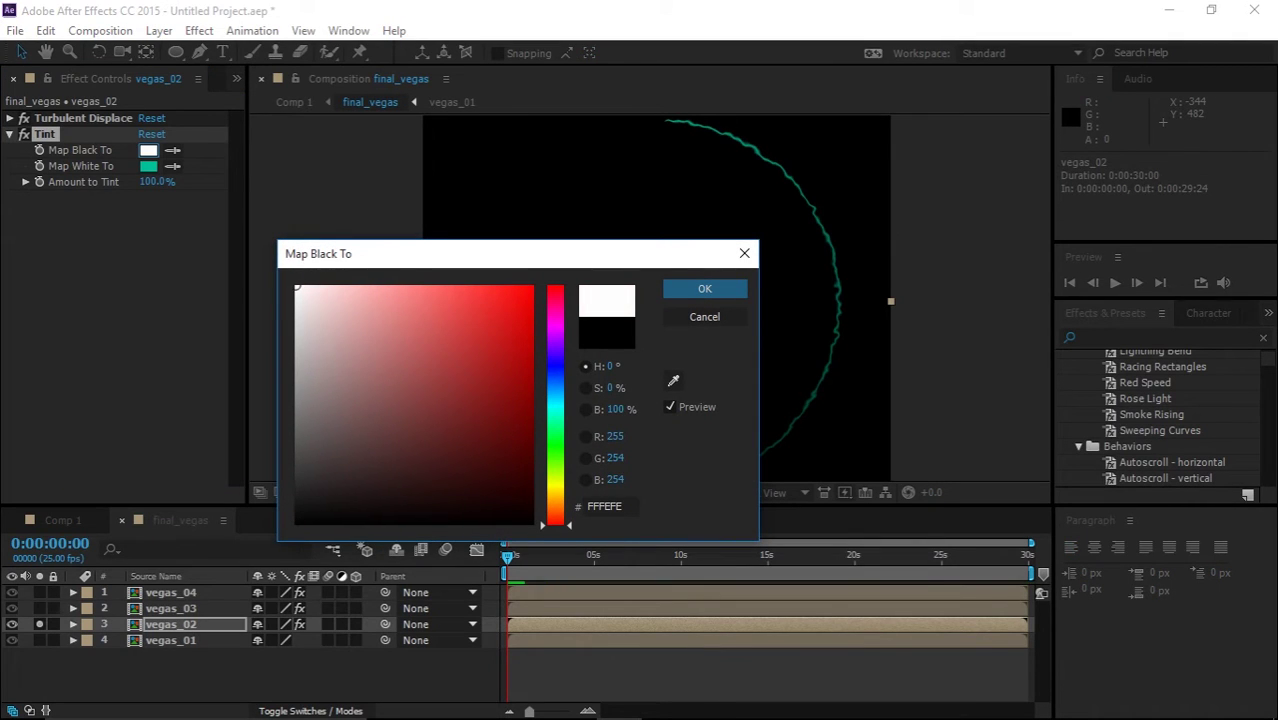
key(Return)
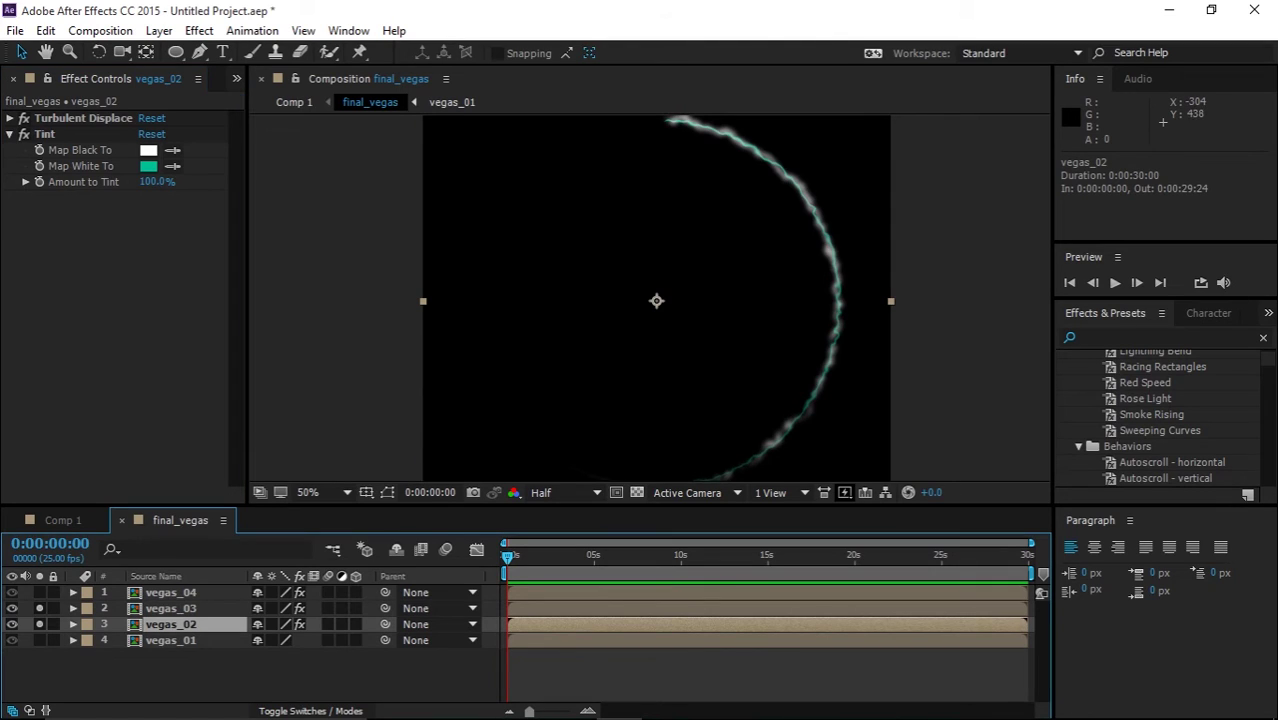
- Copy the Tint effect from vegas_02 and paste it onto the vegas_03 and vegas_04 layers
click(171, 608)
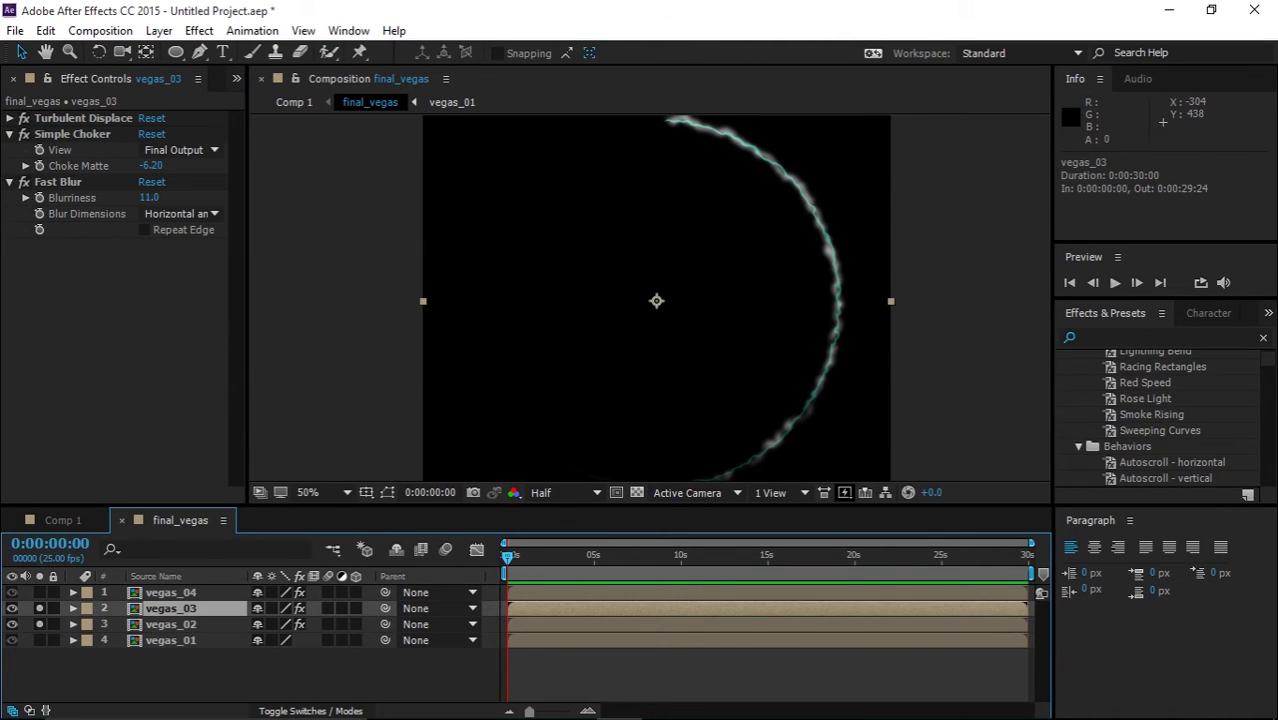
click(171, 624)
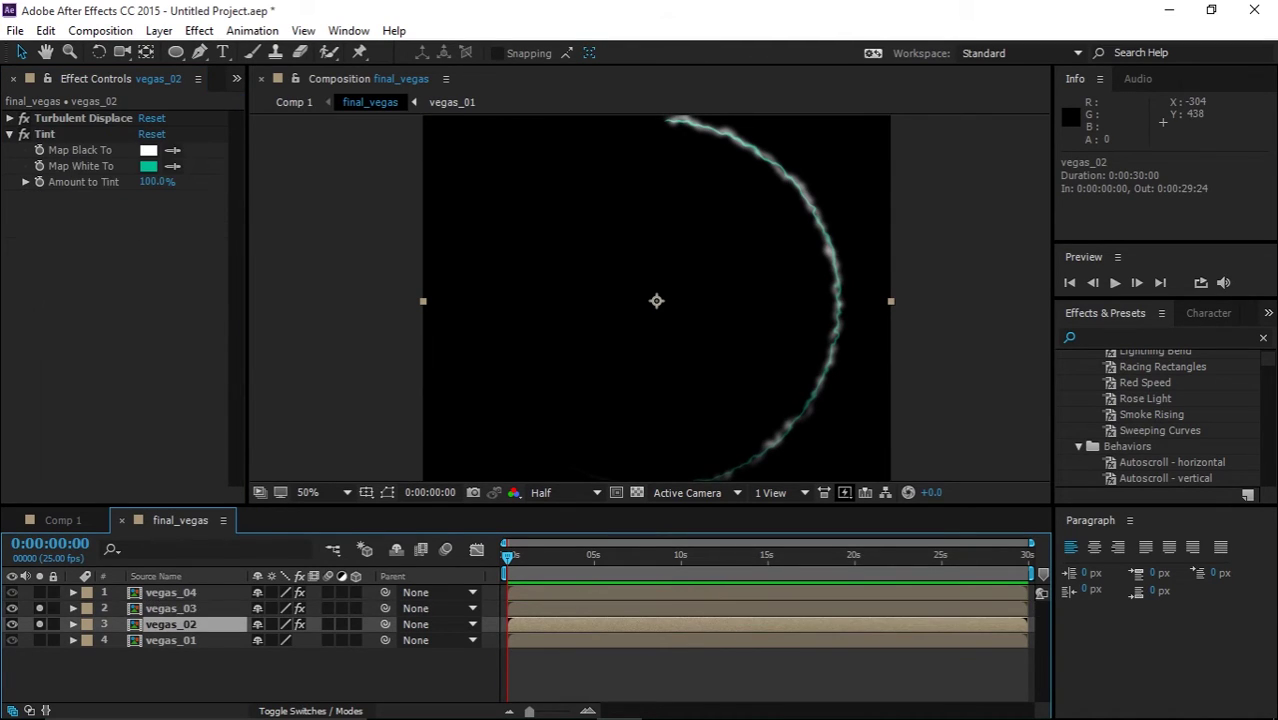
click(45, 134)
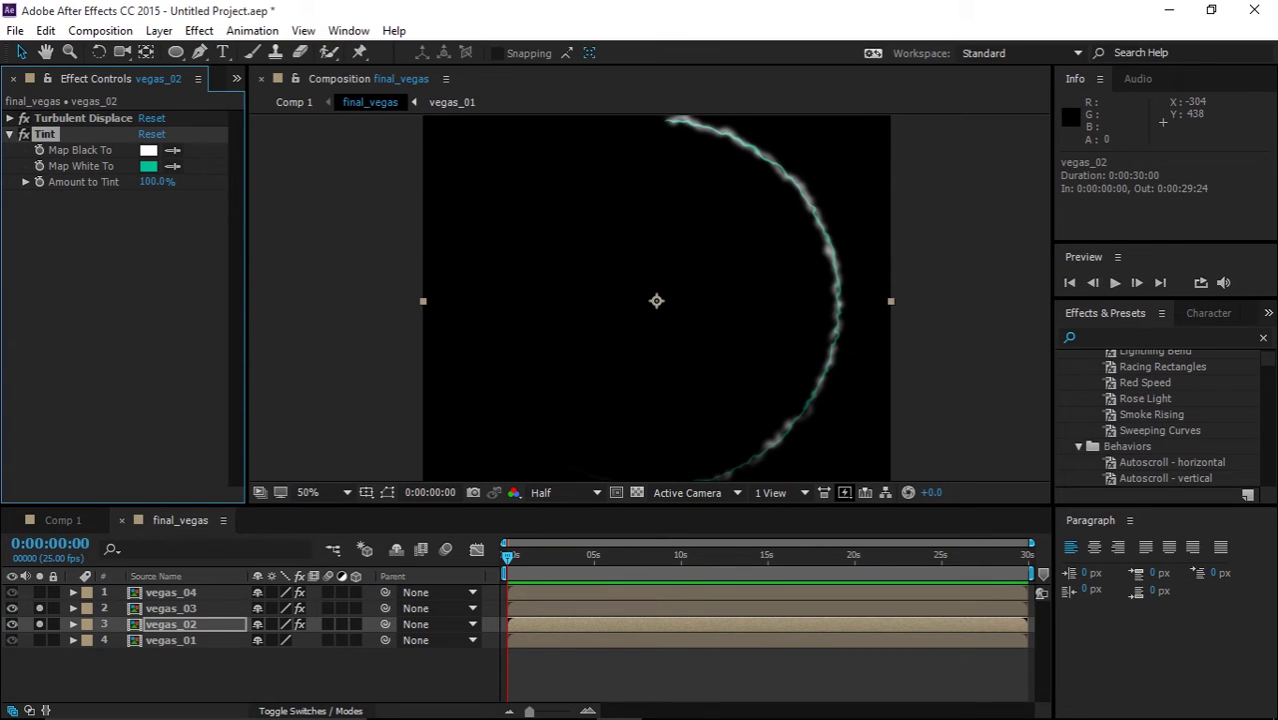
click(171, 608)
key(ctrl+v)
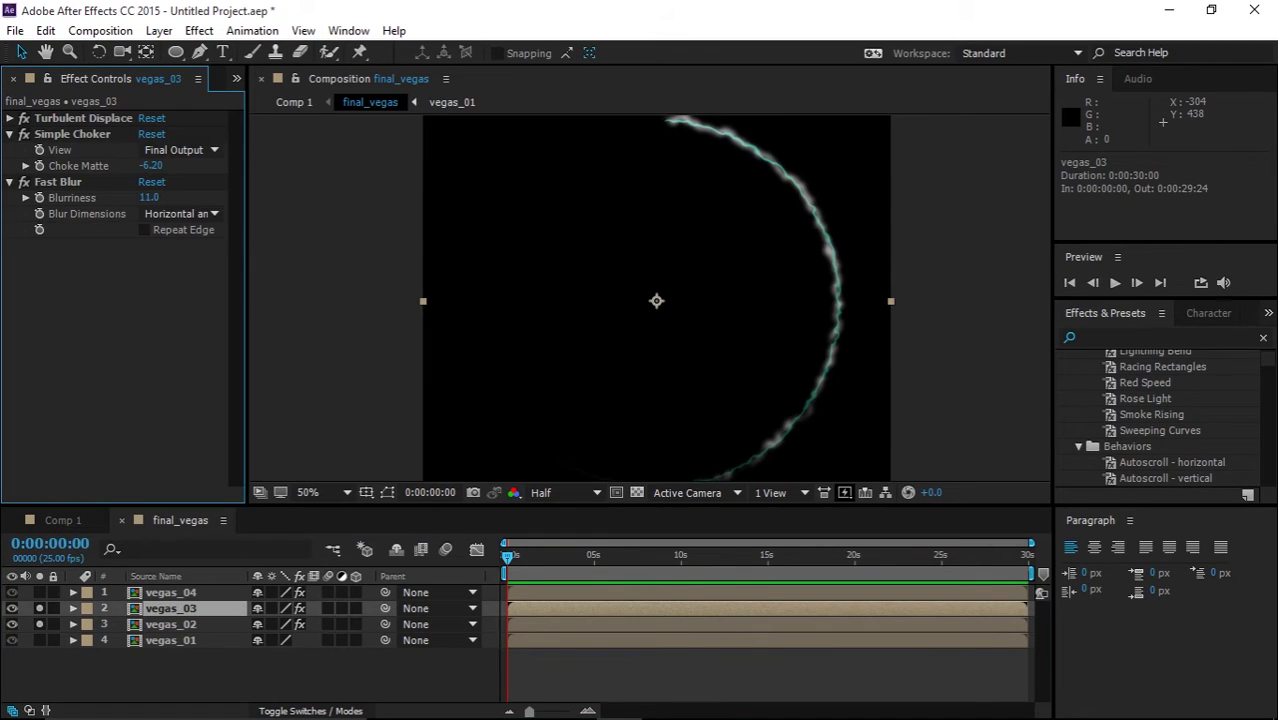
key(ctrl+v)
click(171, 593)
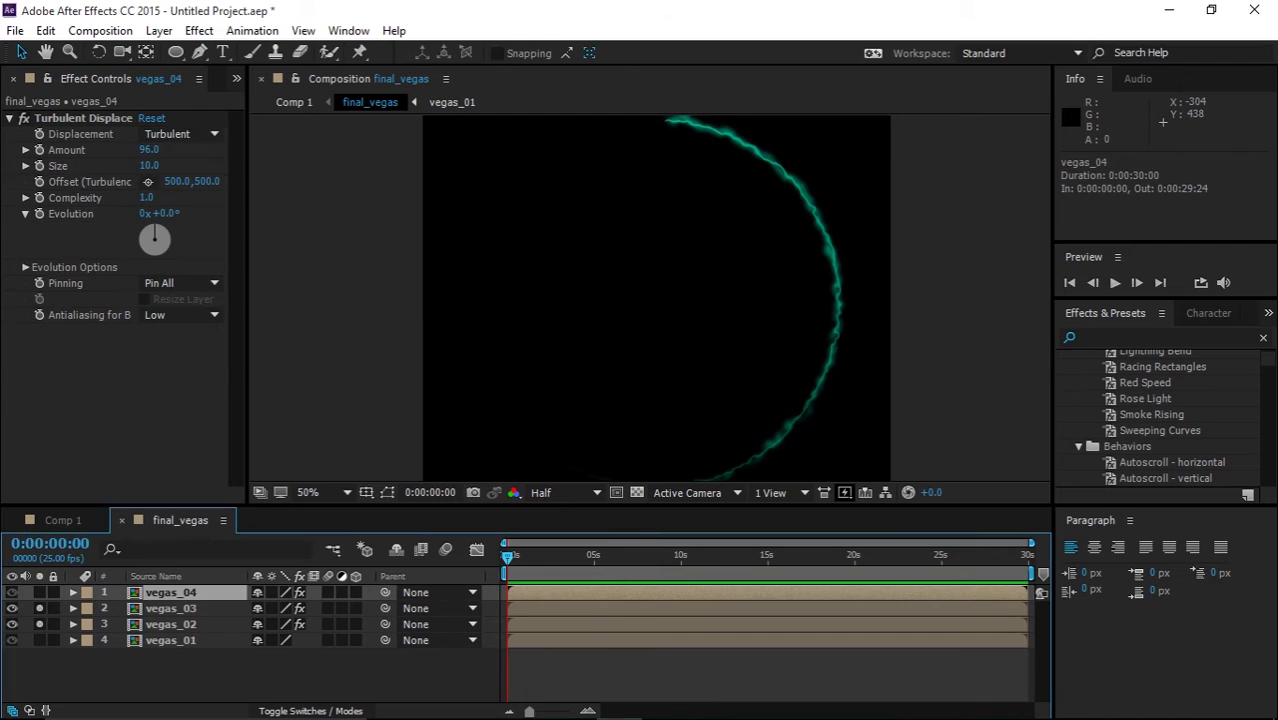
key(ctrl+v)
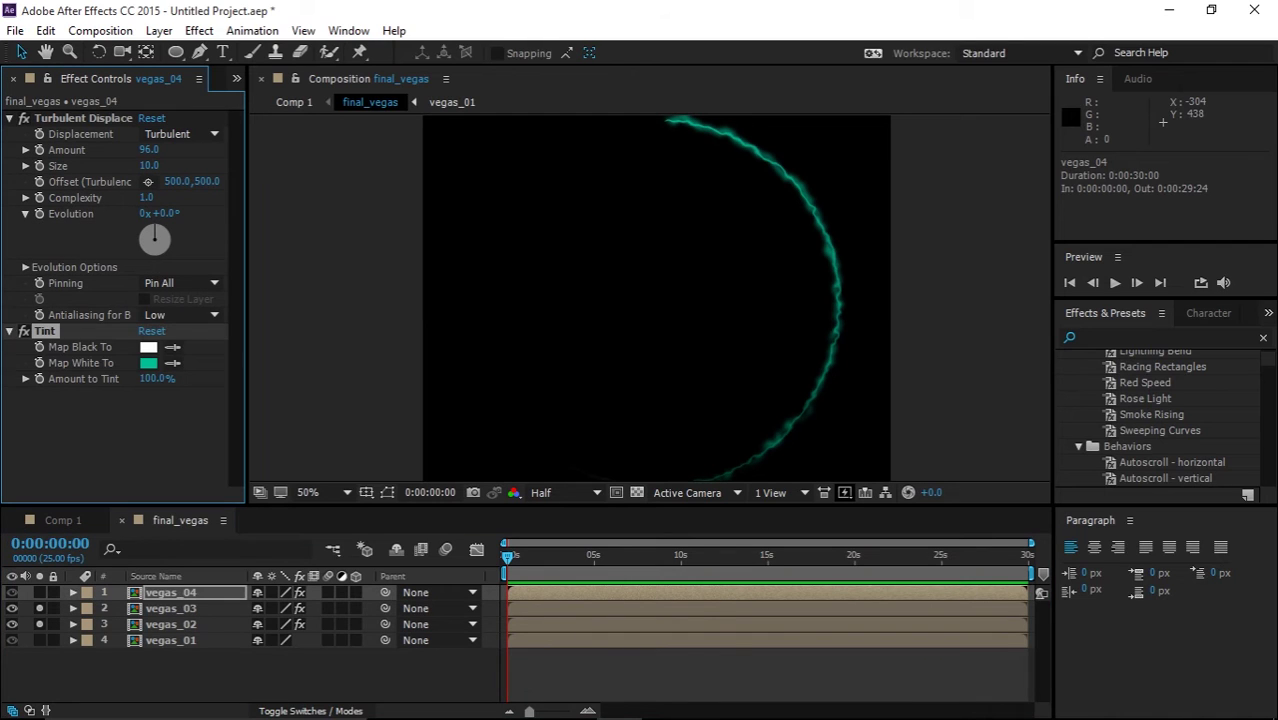
- Set the vegas_04 Tint to map white to violet-blue 523CF4, and solo the layer alongside vegas_02 and vegas_03
click(148, 363)
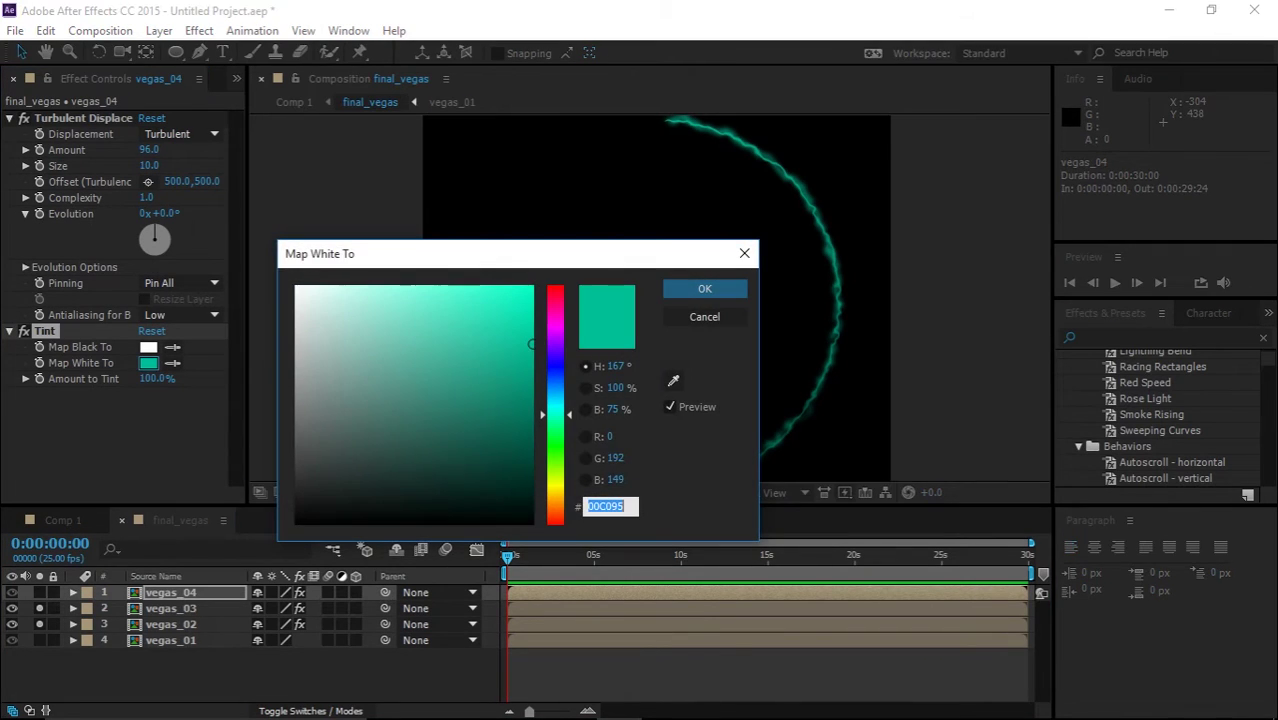
text(020F47)
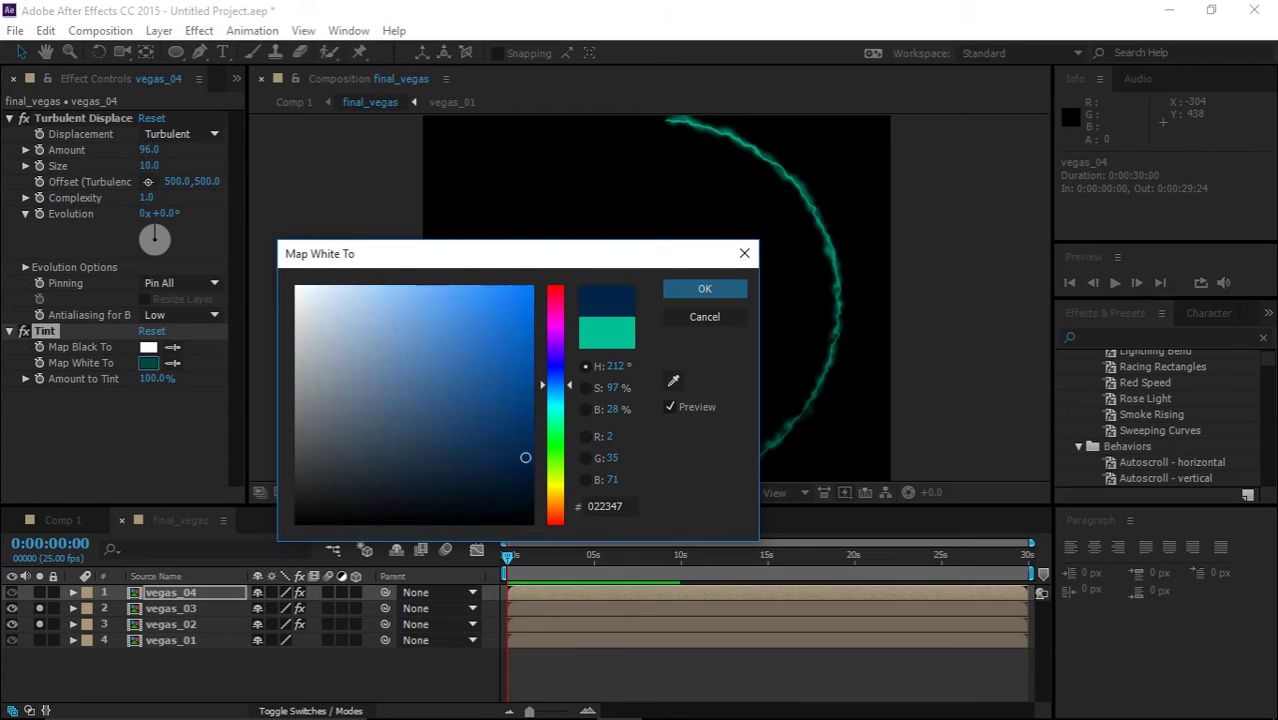
click(555, 361)
drag(526, 456, 530, 331)
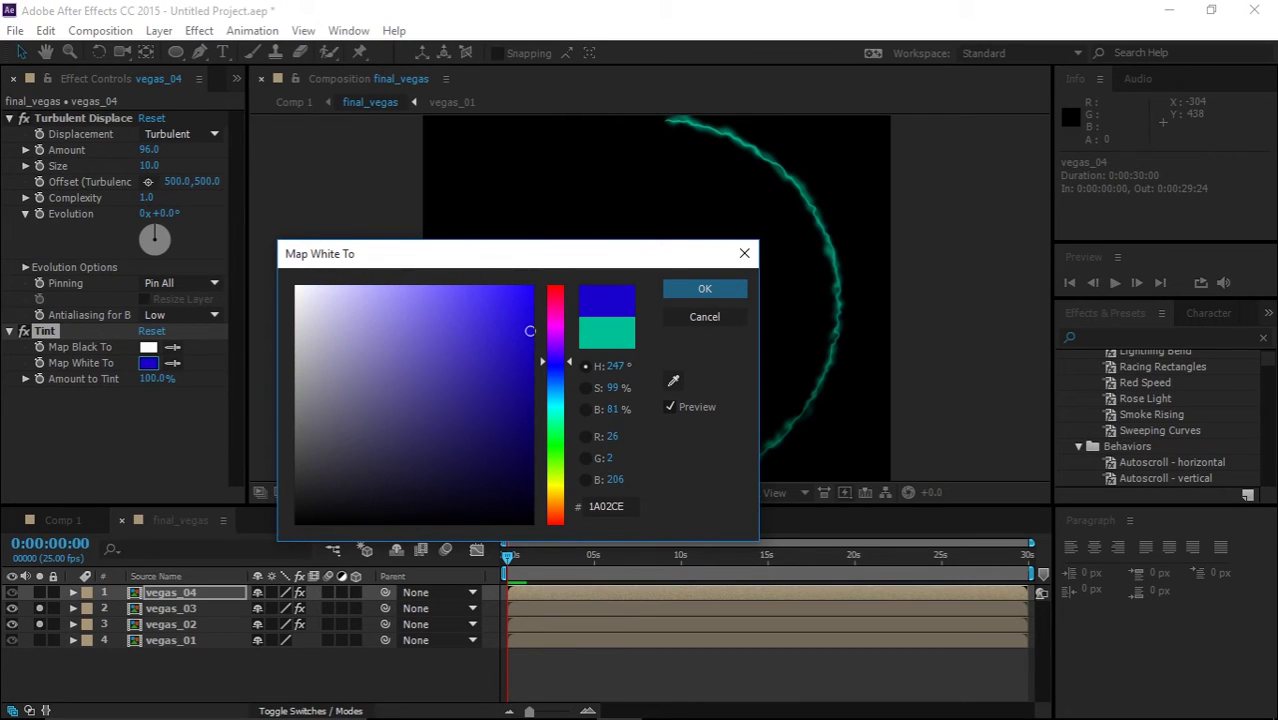
click(705, 289)
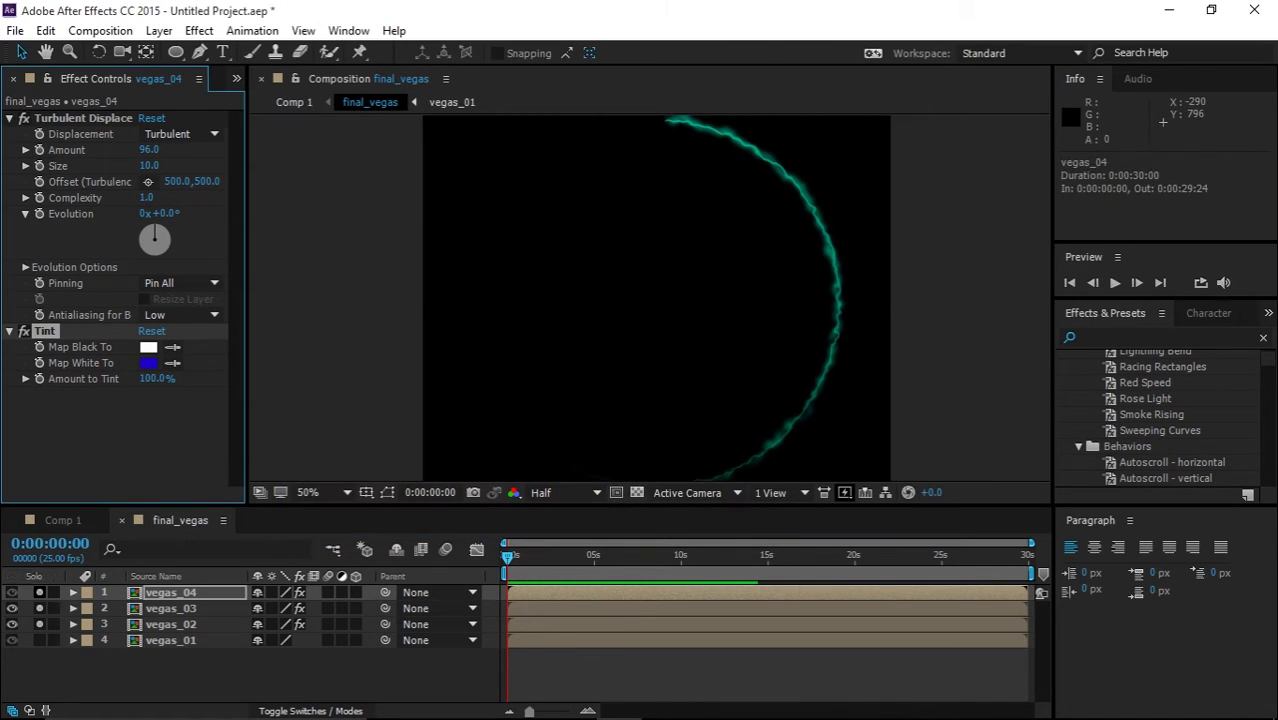
click(148, 362)
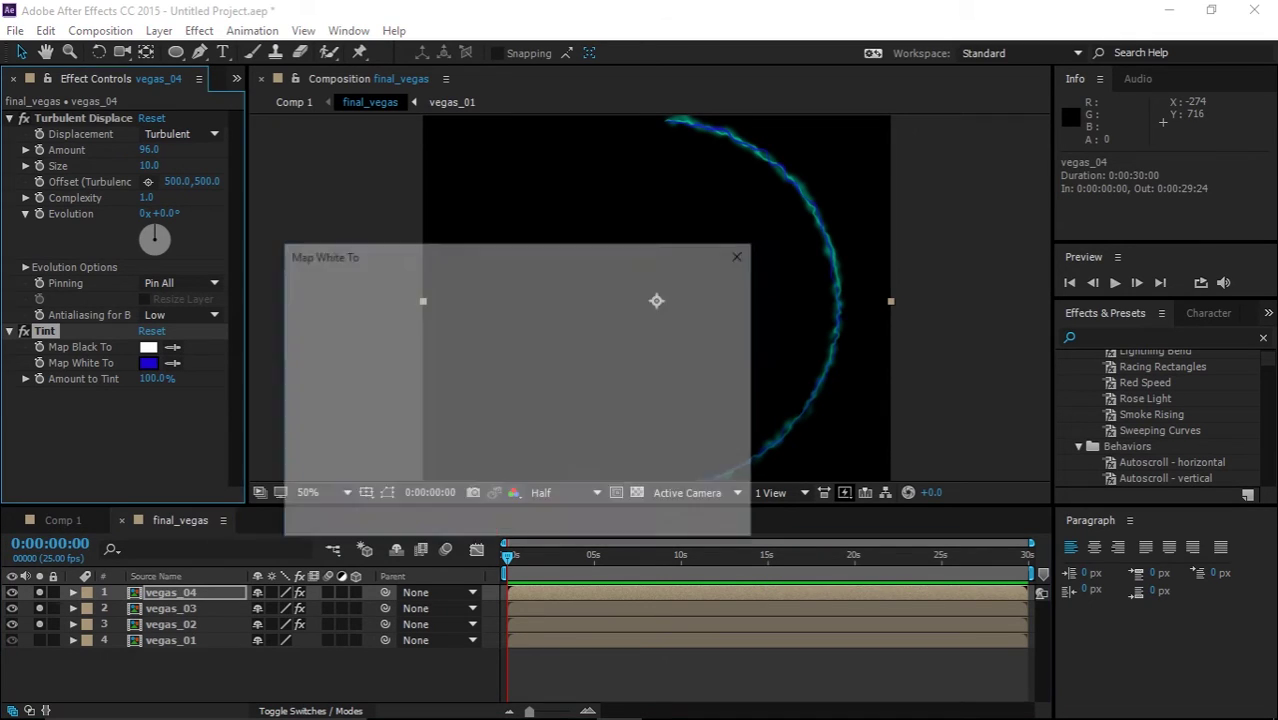
mouse_move(530, 331)
mouse_down()
mouse_move(405, 287)
mouse_move(474, 290)
mouse_up()
click(705, 288)
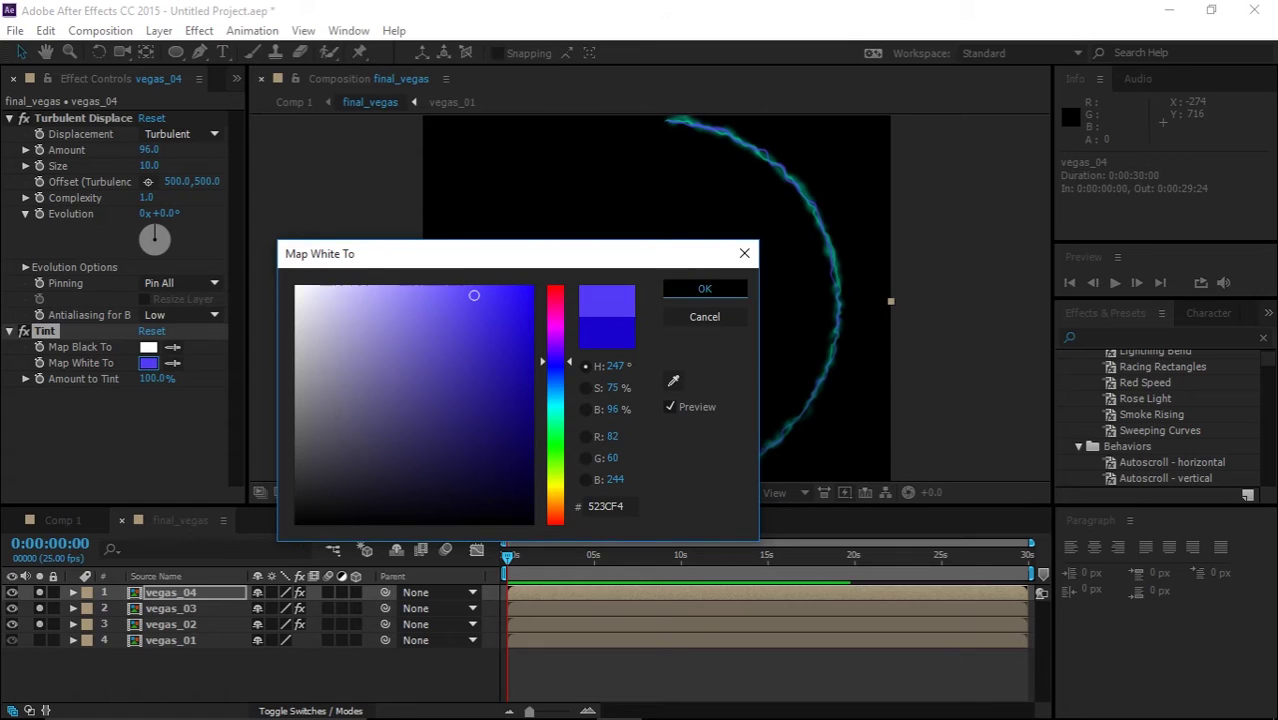
- Collapse the Turbulent Displace and Tint settings of vegas_04 and solo the vegas_01 layer as well
scroll(799, 236, up, 1)
key(space)
drag(700, 140, 669, 341)
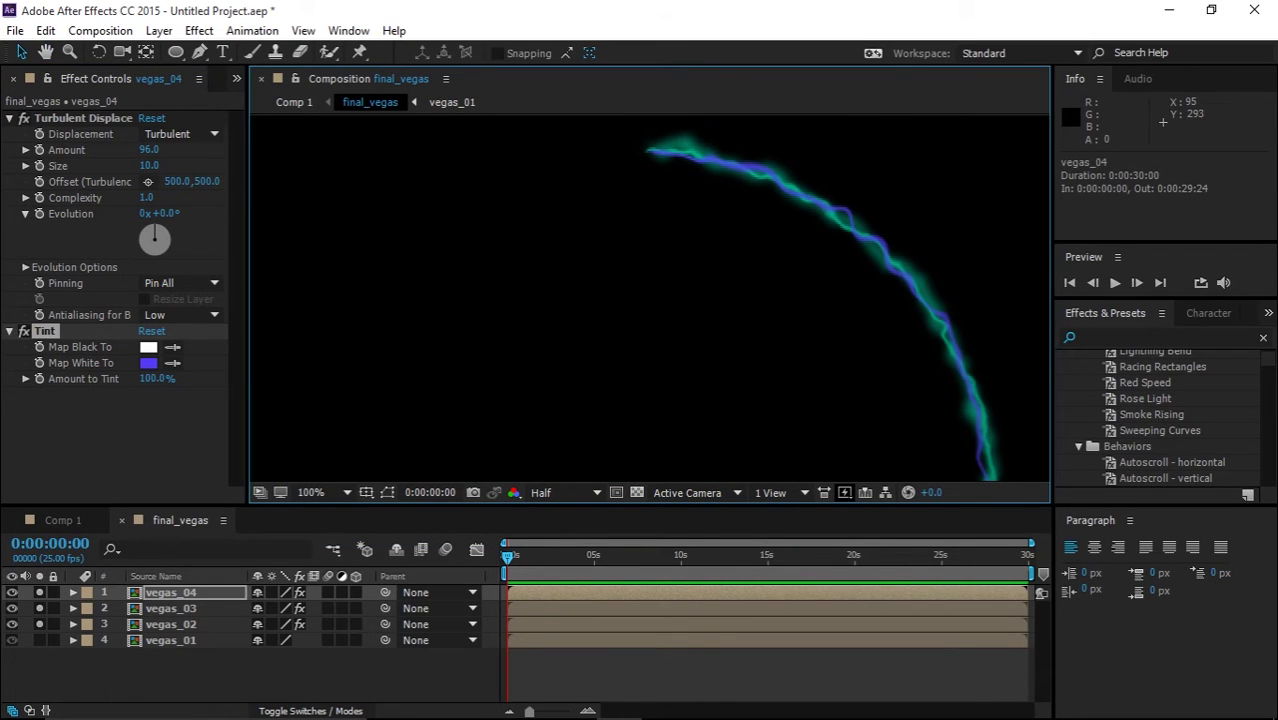
click(10, 331)
click(10, 118)
click(70, 205)
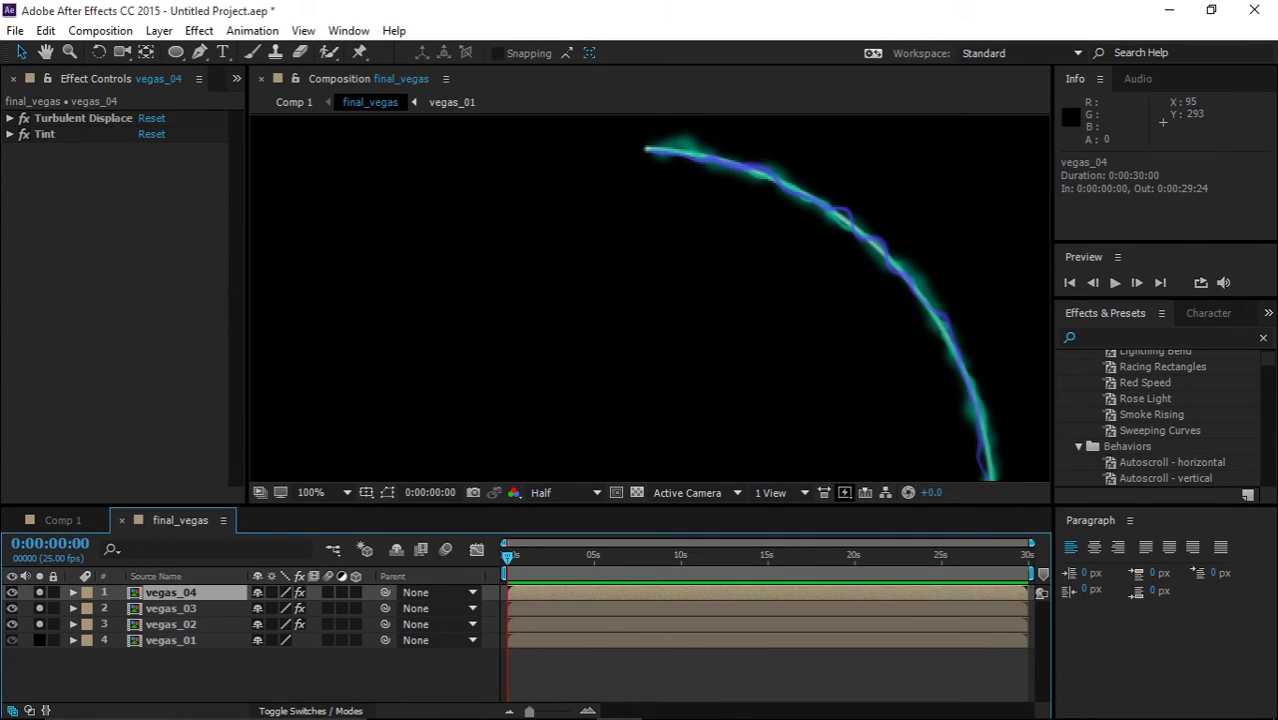
click(40, 640)
click(104, 425)
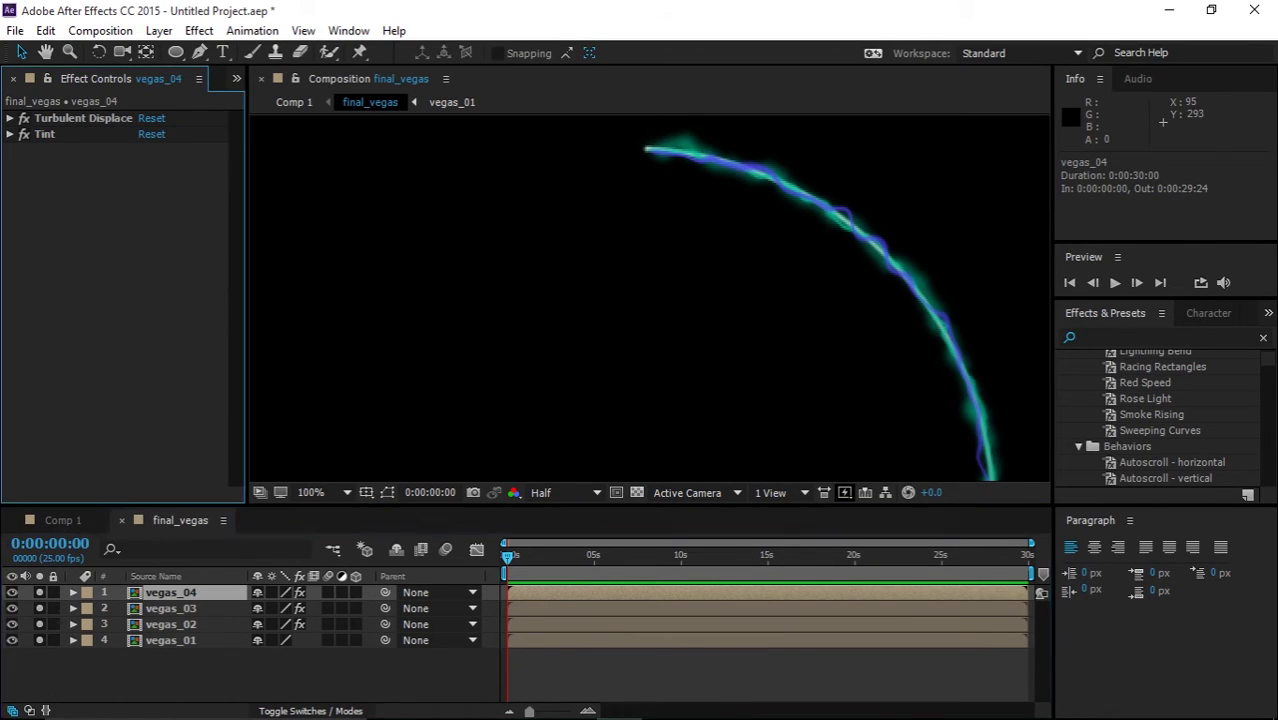
- Apply the Glow effect to vegas_01 with threshold 30.6%, radius 36 and intensity 1.4
click(171, 640)
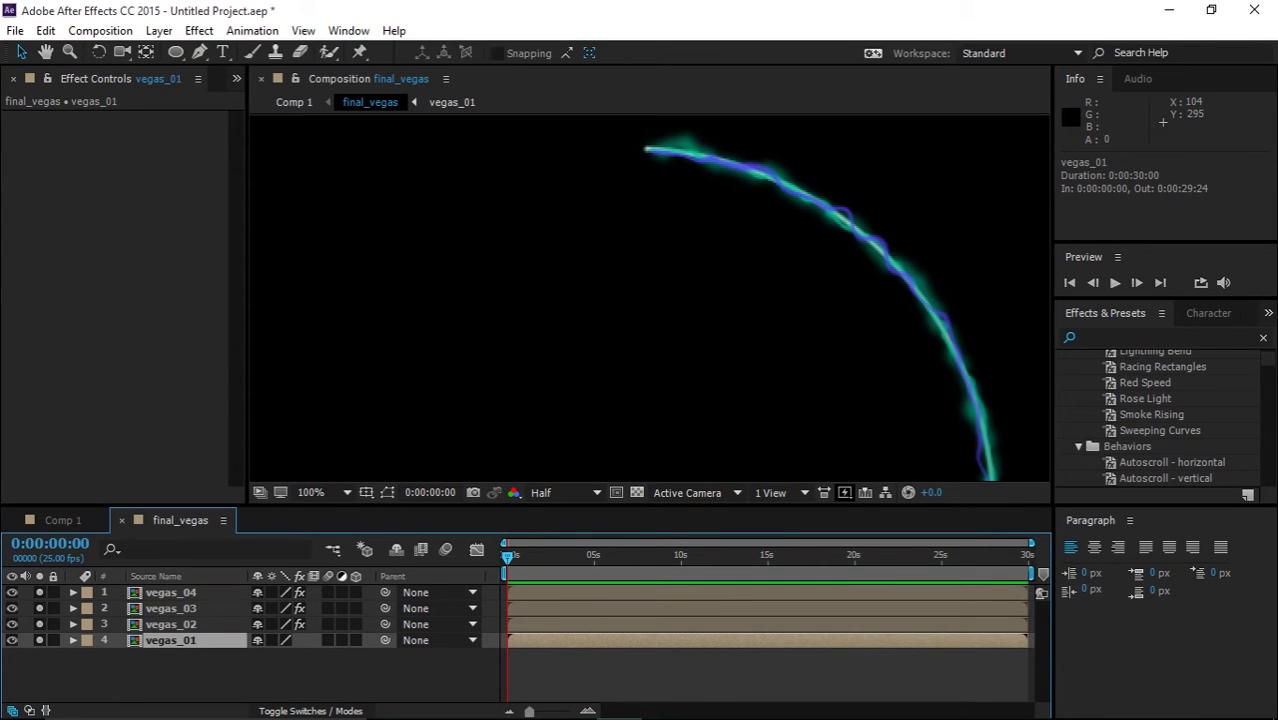
key(ctrl+space)
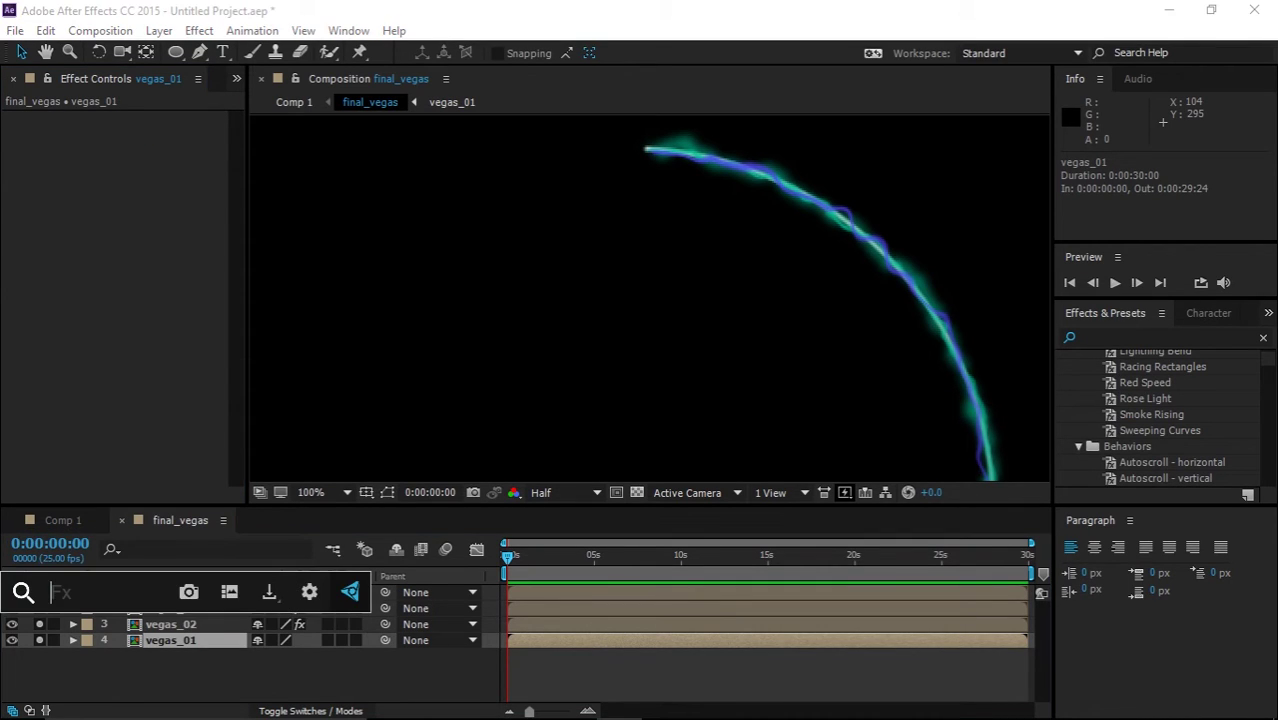
text(glow)
key(Return)
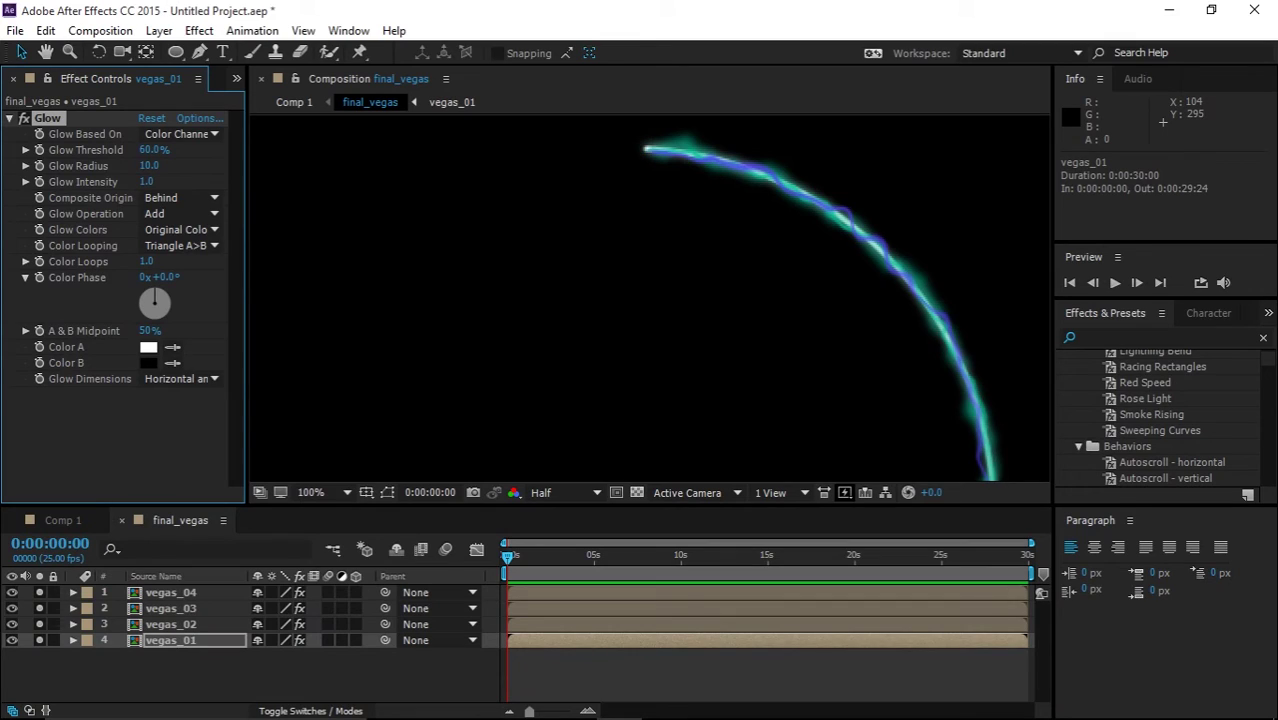
drag(149, 166, 215, 150)
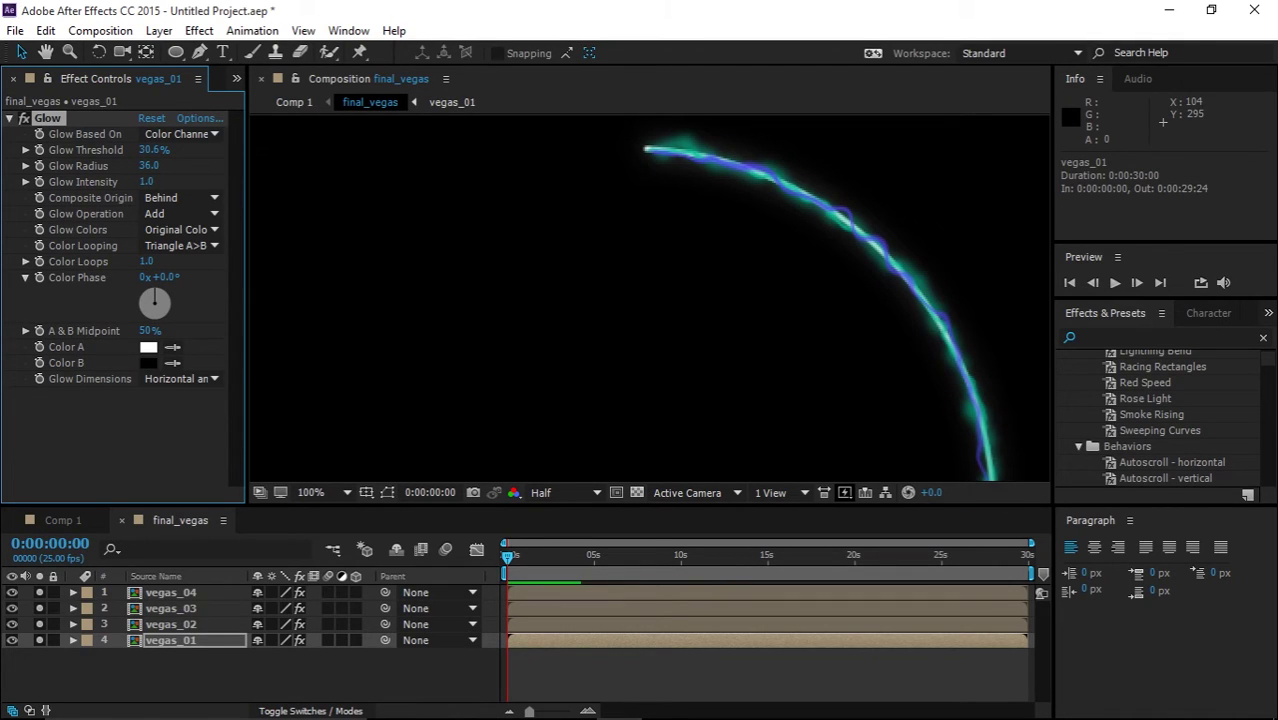
mouse_move(147, 182)
mouse_down()
mouse_move(162, 182)
mouse_move(142, 182)
mouse_up()
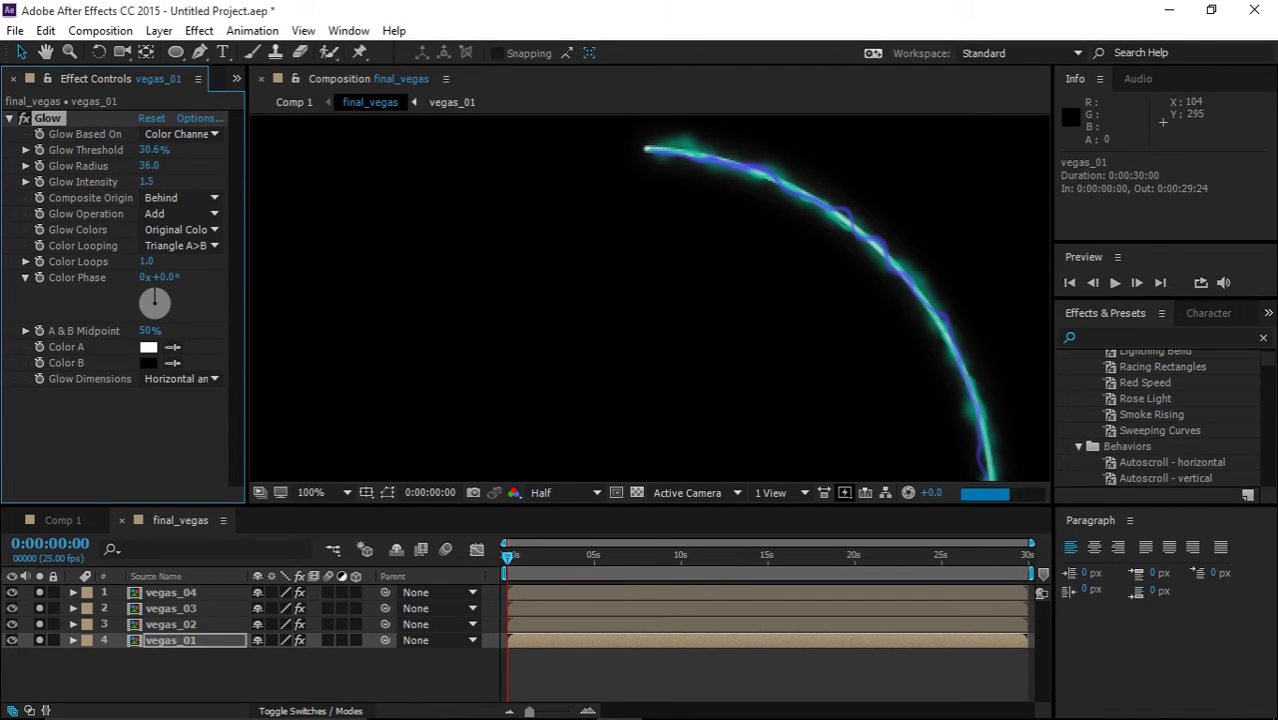
- Compare vegas_01 with the Glow effect off and on, then collapse its settings
click(24, 118)
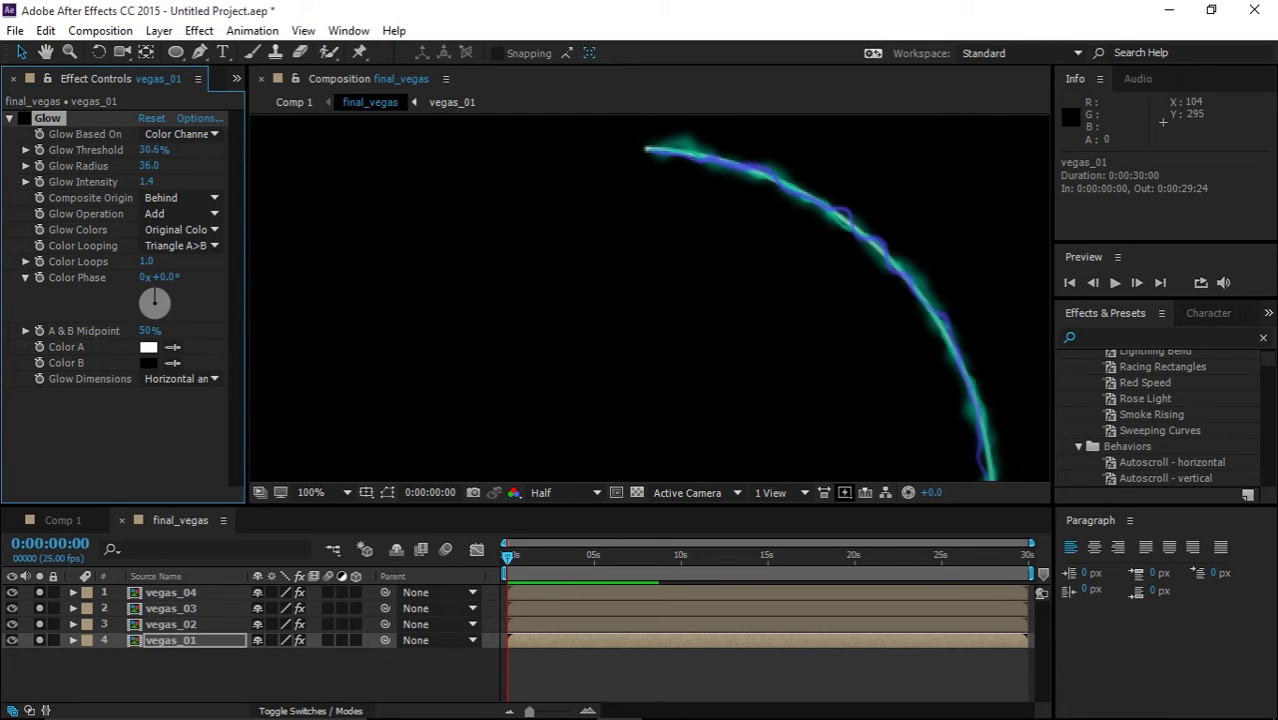
click(24, 118)
click(112, 437)
click(9, 118)
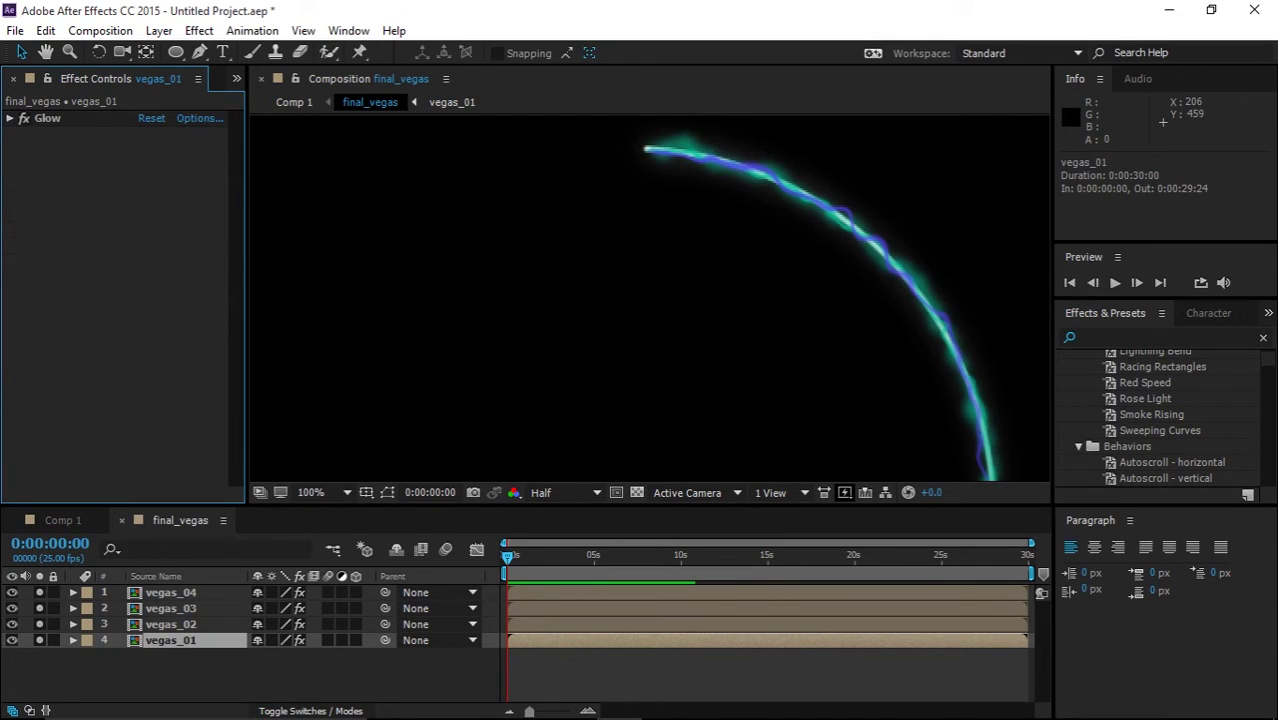
- Set the final_vegas preview resolution to Full
click(560, 492)
click(545, 538)
click(150, 400)
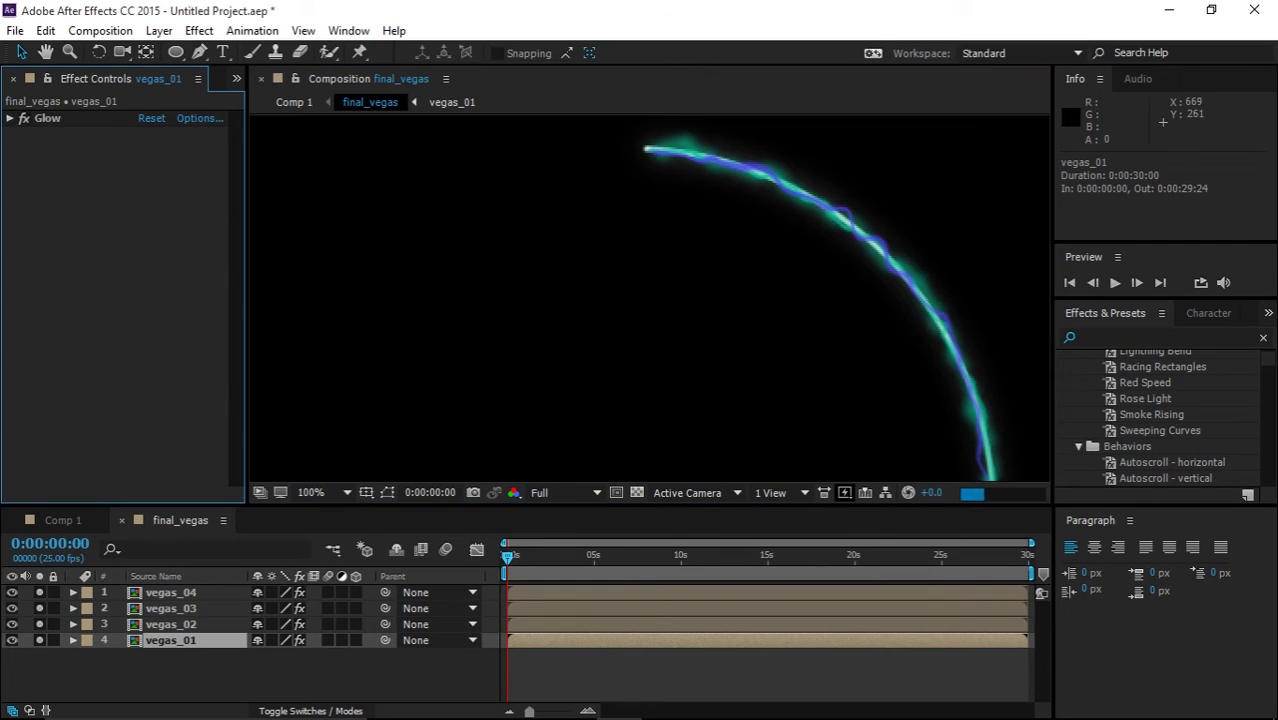
scroll(631, 300, down, 1)
key(space)
drag(696, 411, 694, 313)
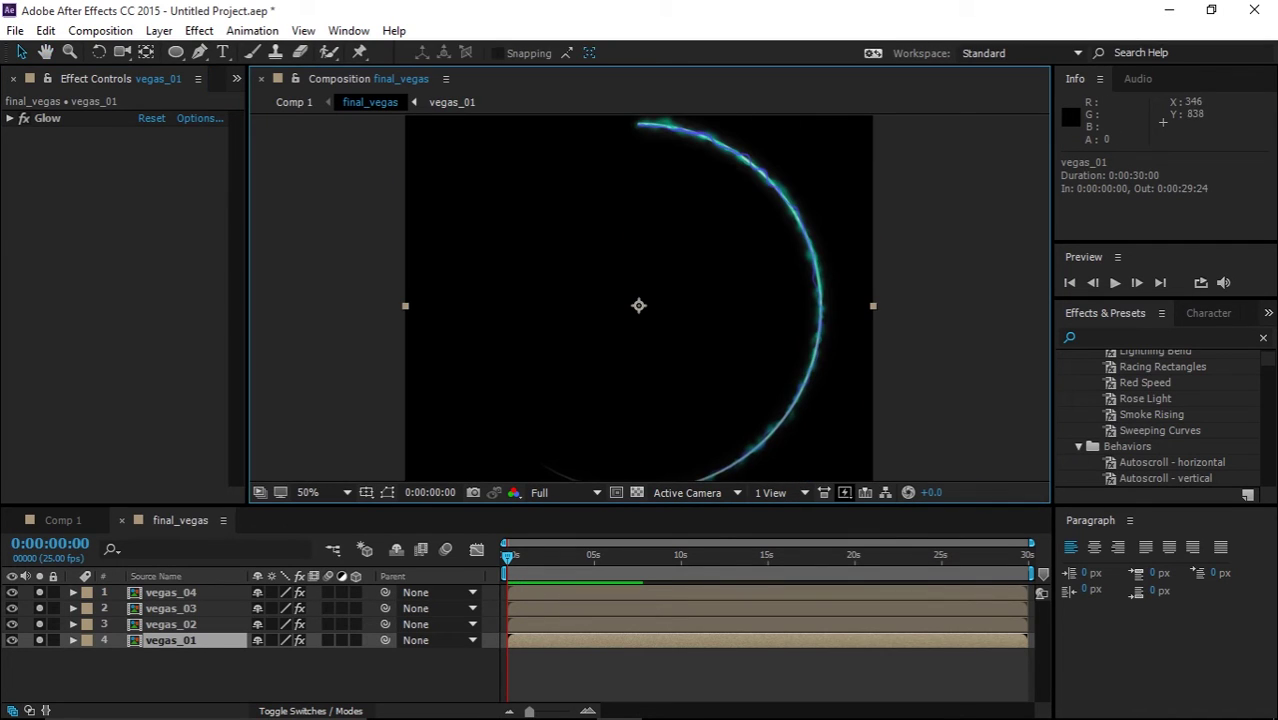
- Switch to Comp 1 and examine the combined final_vegas circle
click(63, 520)
click(736, 232)
scroll(655, 305, down, 1)
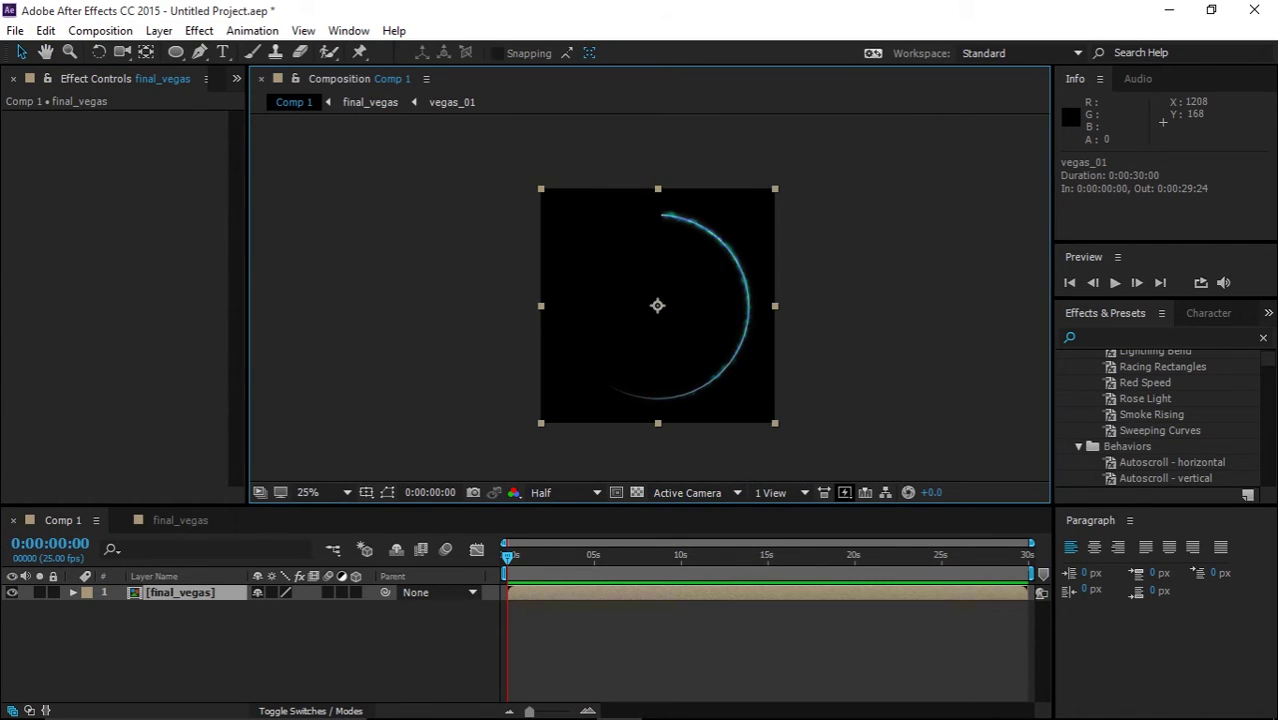
scroll(655, 305, up, 1)
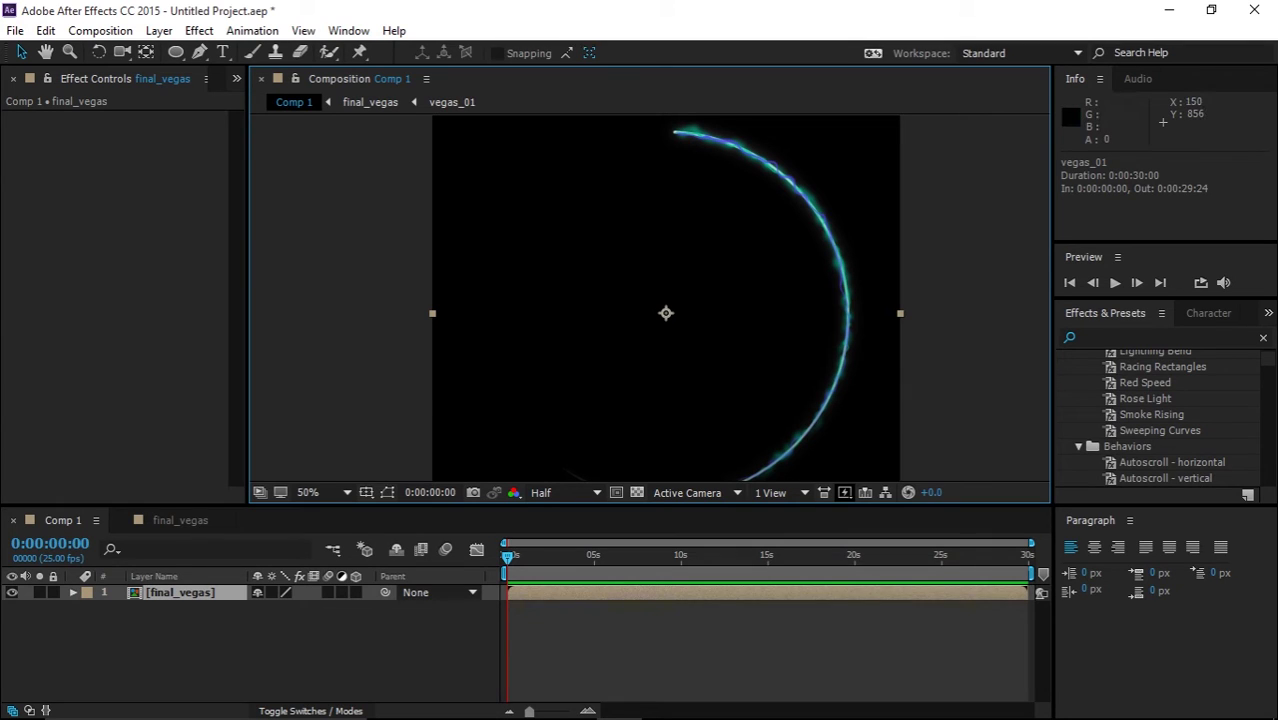
- Scrub through the opening seconds of Comp 1 and shorten its work area to end at 0:00:04:05
drag(508, 556, 565, 556)
drag(1031, 543, 650, 543)
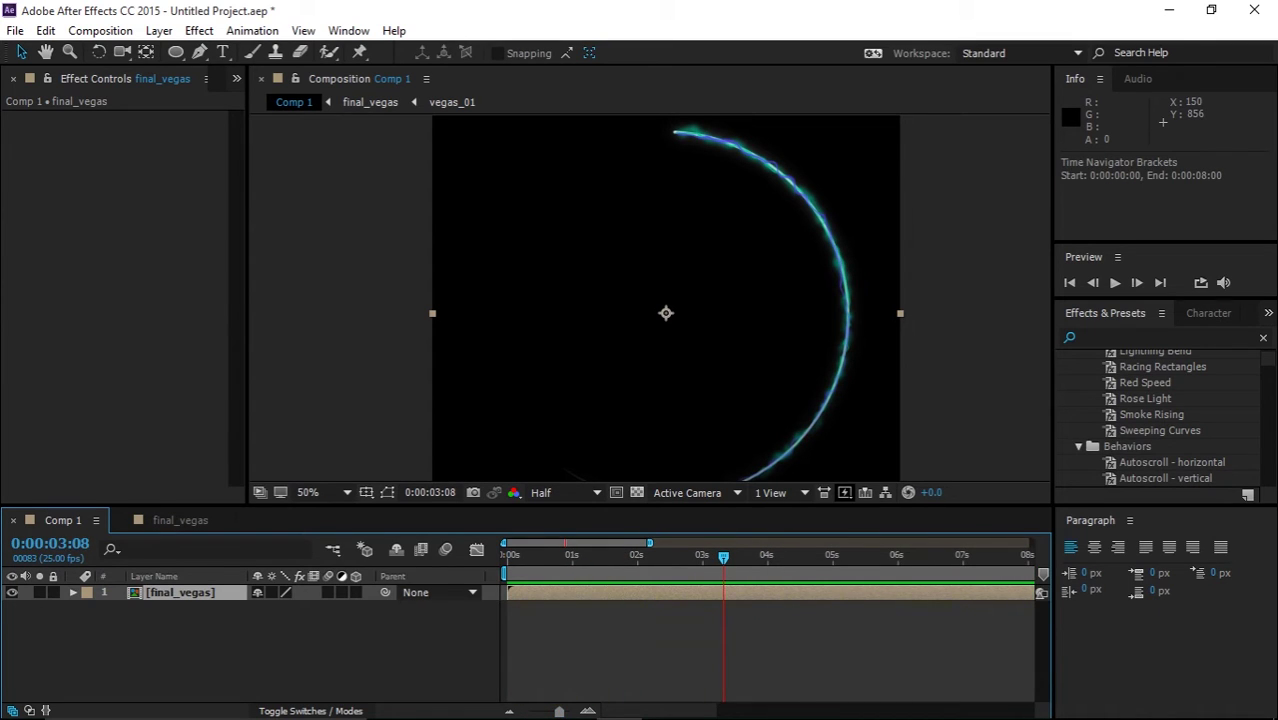
drag(724, 557, 574, 557)
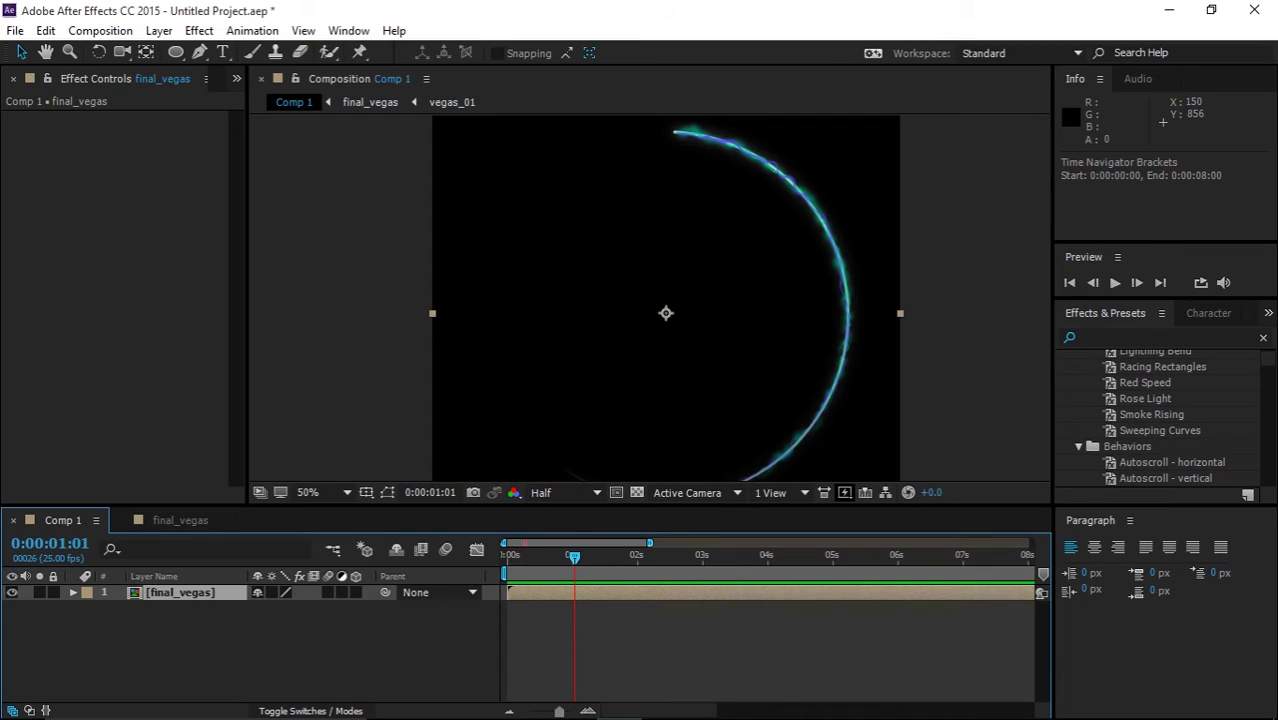
drag(650, 543, 583, 573)
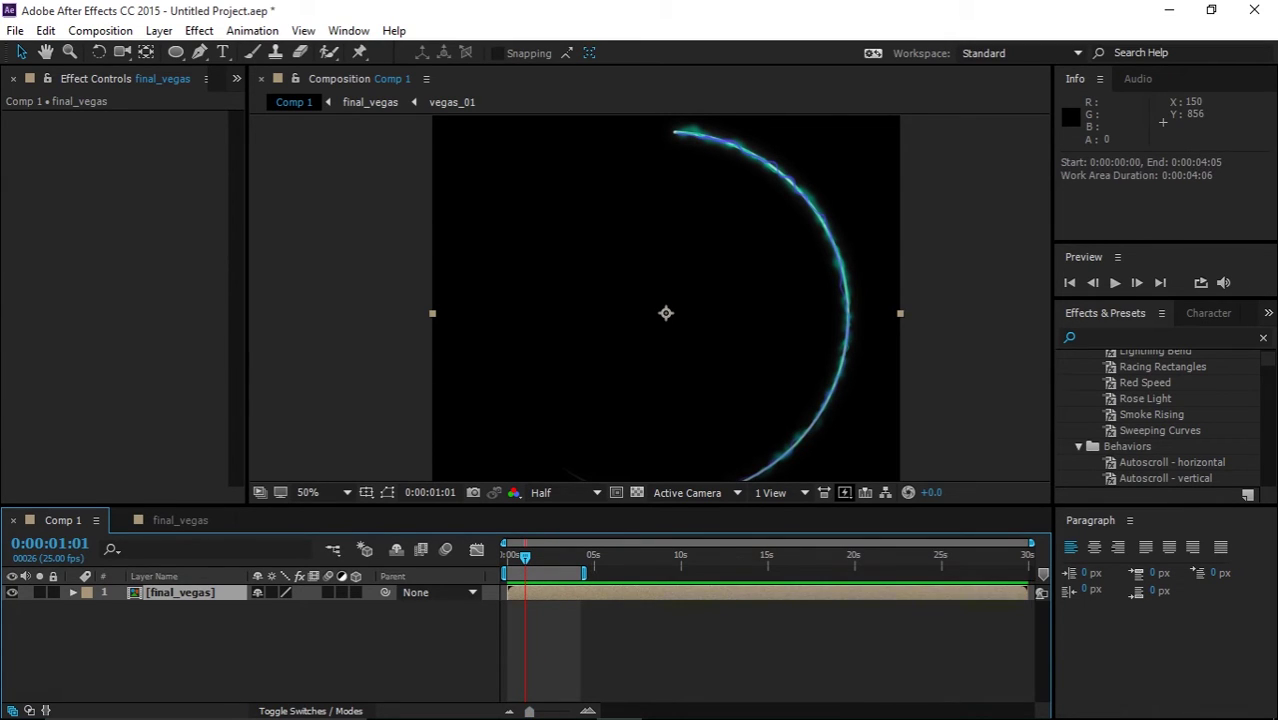
- Shorten Comp 1's work area to about 32 frames and return the current time to 0:00:00:00
drag(1032, 543, 685, 543)
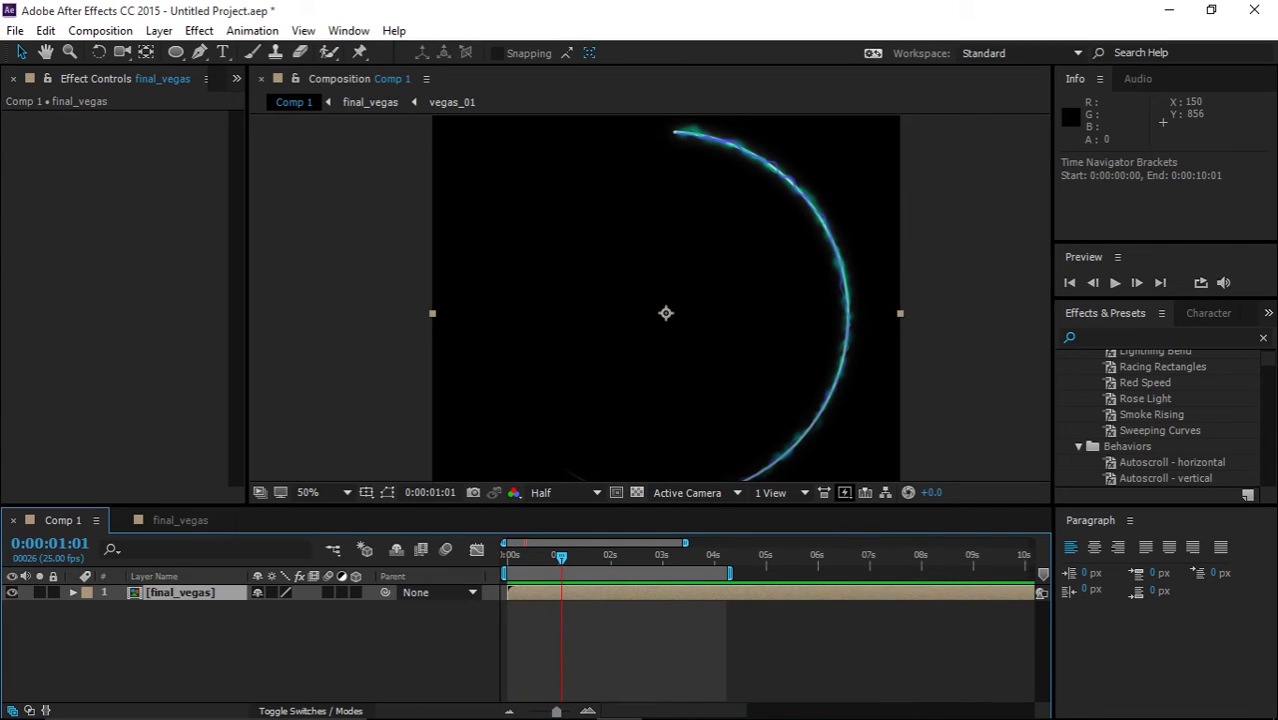
mouse_move(561, 557)
mouse_down()
mouse_move(573, 557)
mouse_move(559, 557)
mouse_up()
drag(729, 573, 507, 557)
click(560, 645)
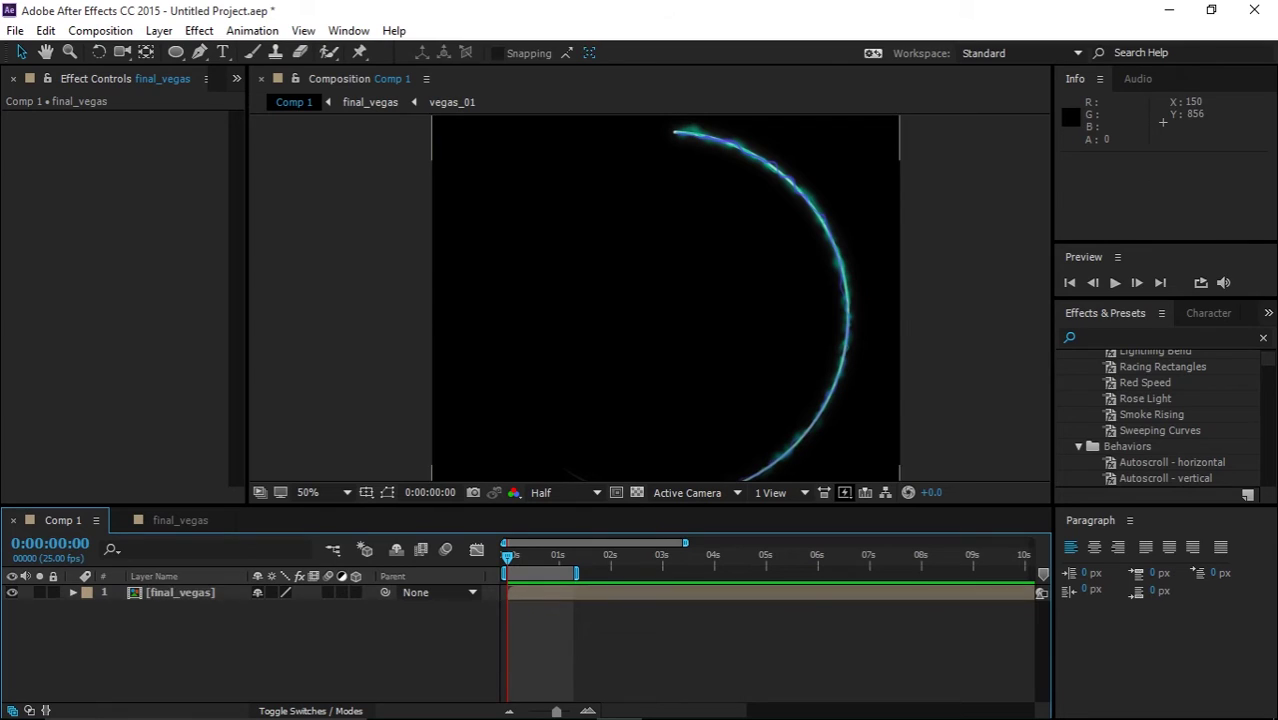
- Add the expression time*150 to the final_vegas layer's Rotation and preview the spin
click(560, 593)
key(r)
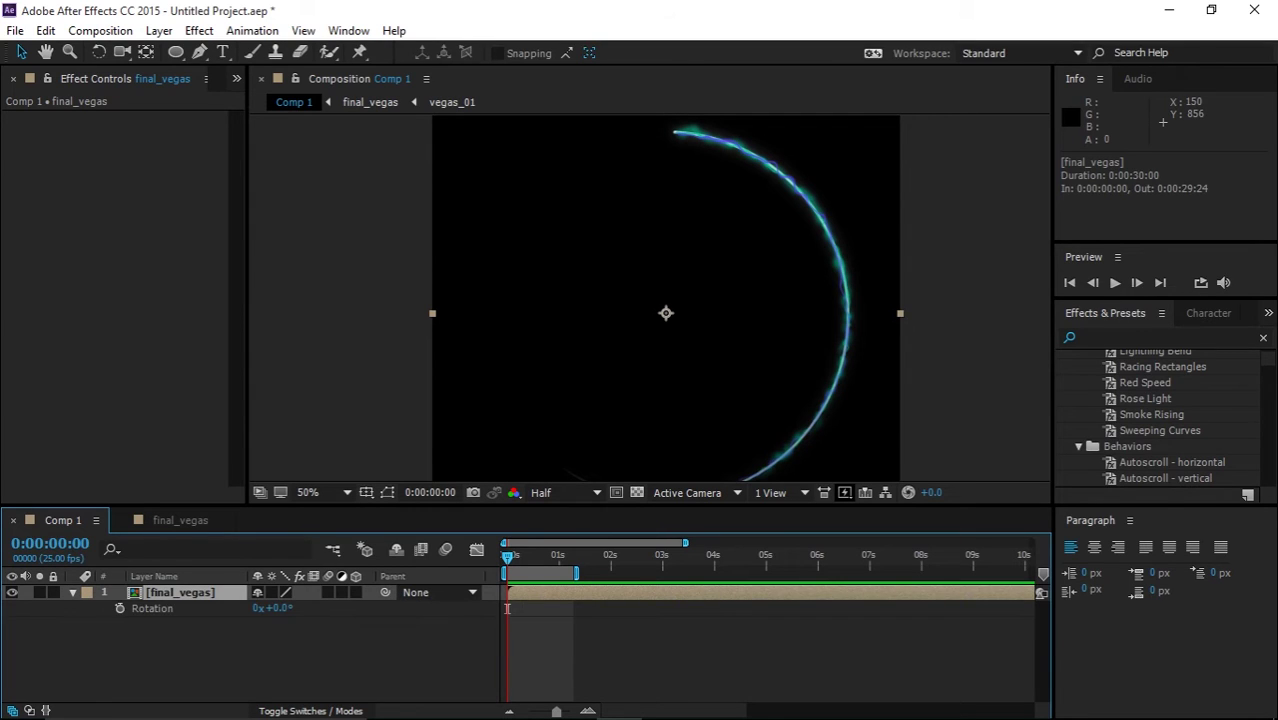
alt+click(119, 608)
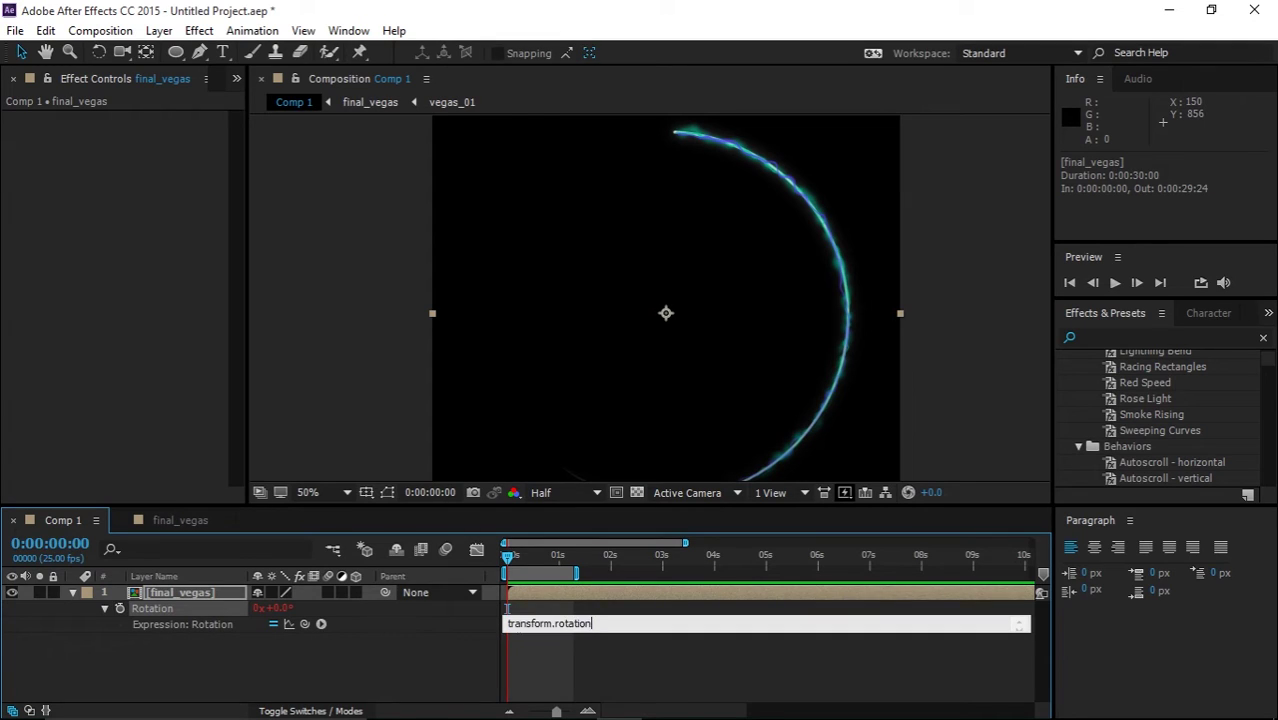
text(time*150)
mouse_move(507, 557)
mouse_down()
mouse_move(567, 557)
mouse_move(507, 557)
mouse_up()
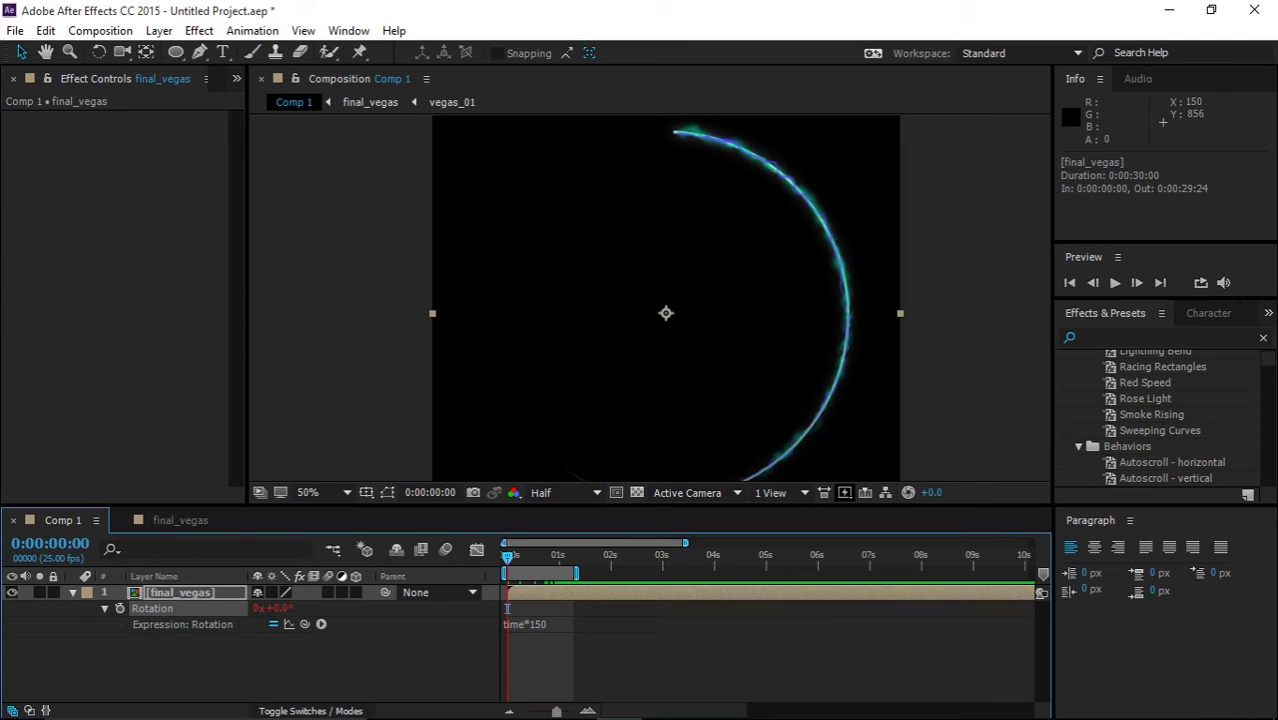
key(space)
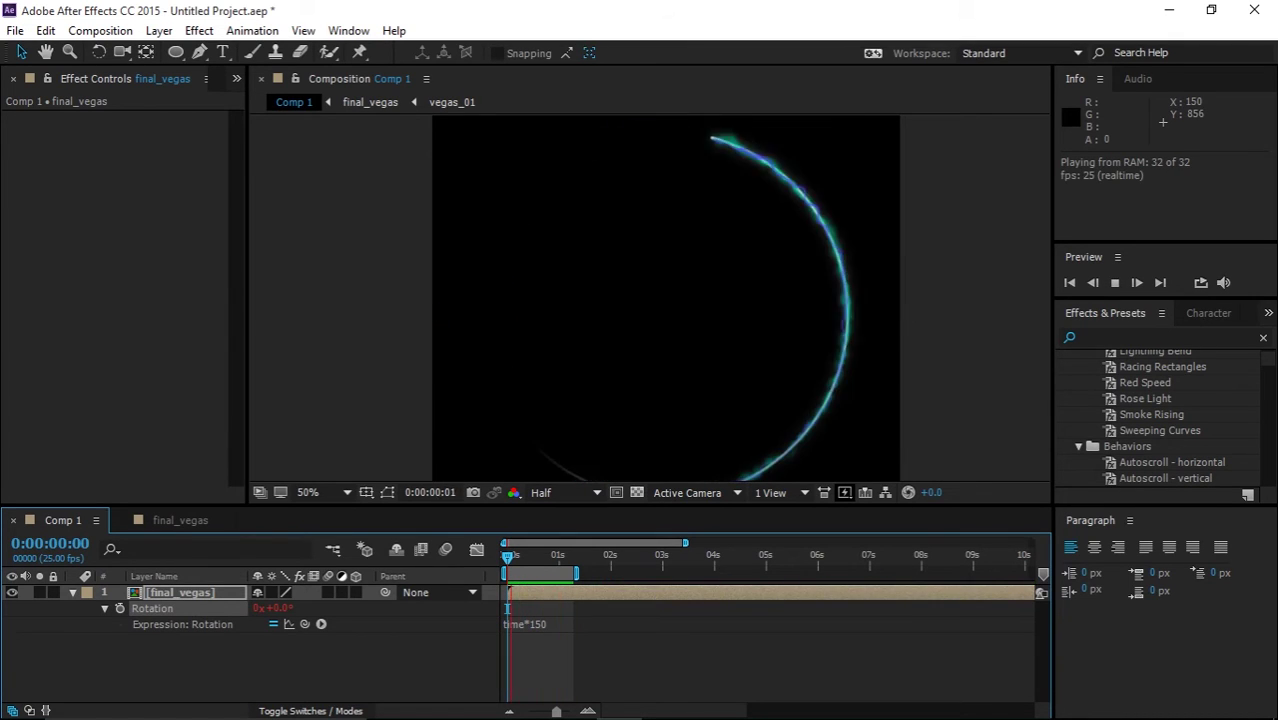
key(space)
key(ctrl+shift+a)
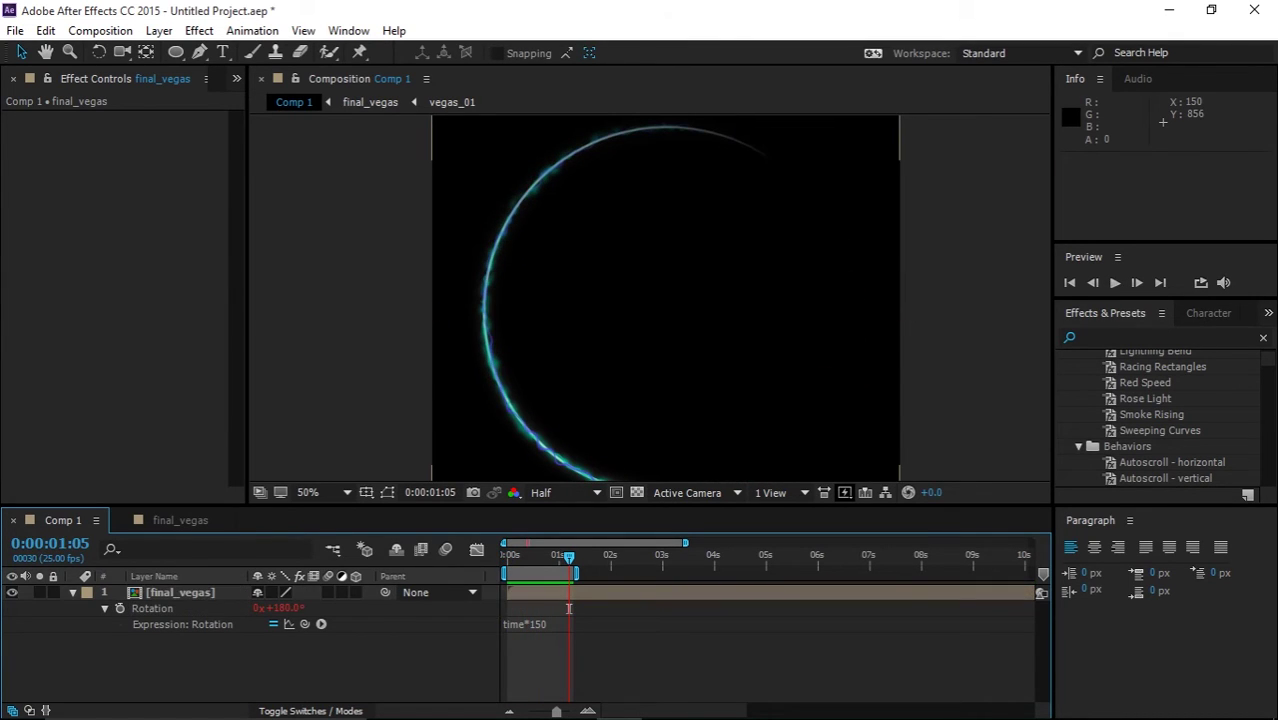
- Change the final_vegas Rotation expression to time*-250 and preview the motion
click(569, 616)
click(569, 616)
key(Left)
key(Left)
key(BackSpace)
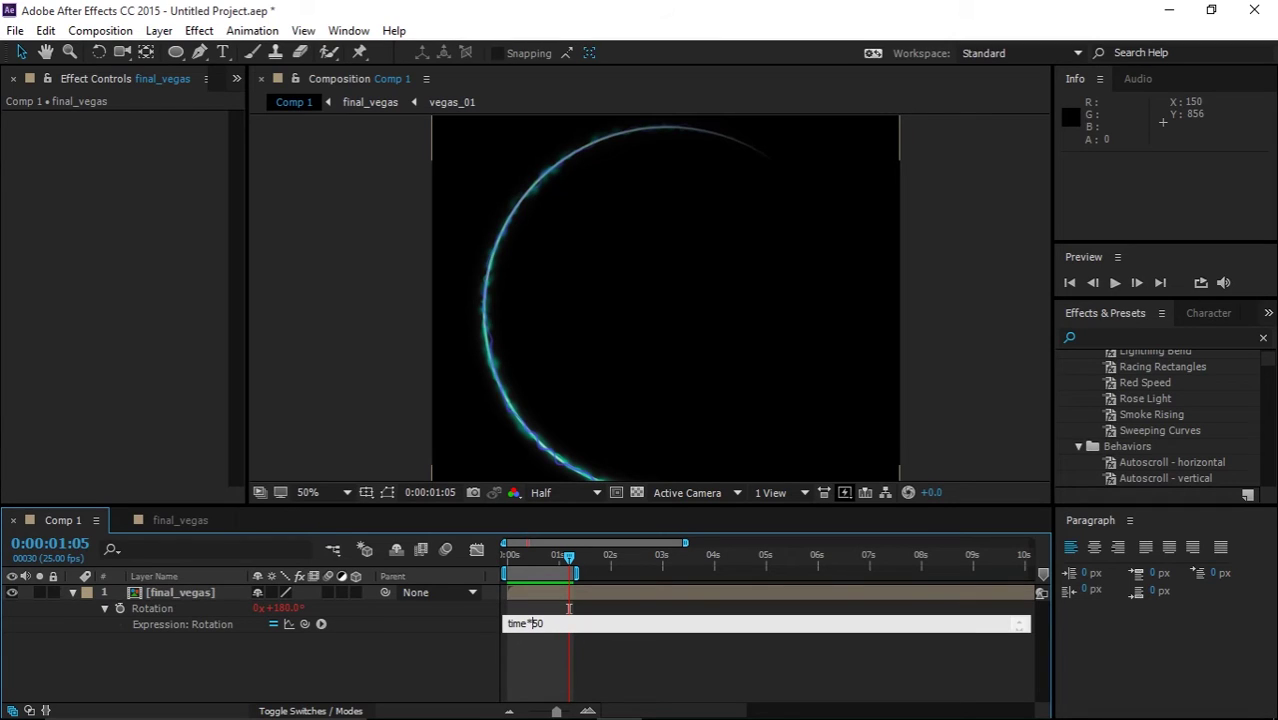
text(2)
text(-)
click(568, 608)
key(space)
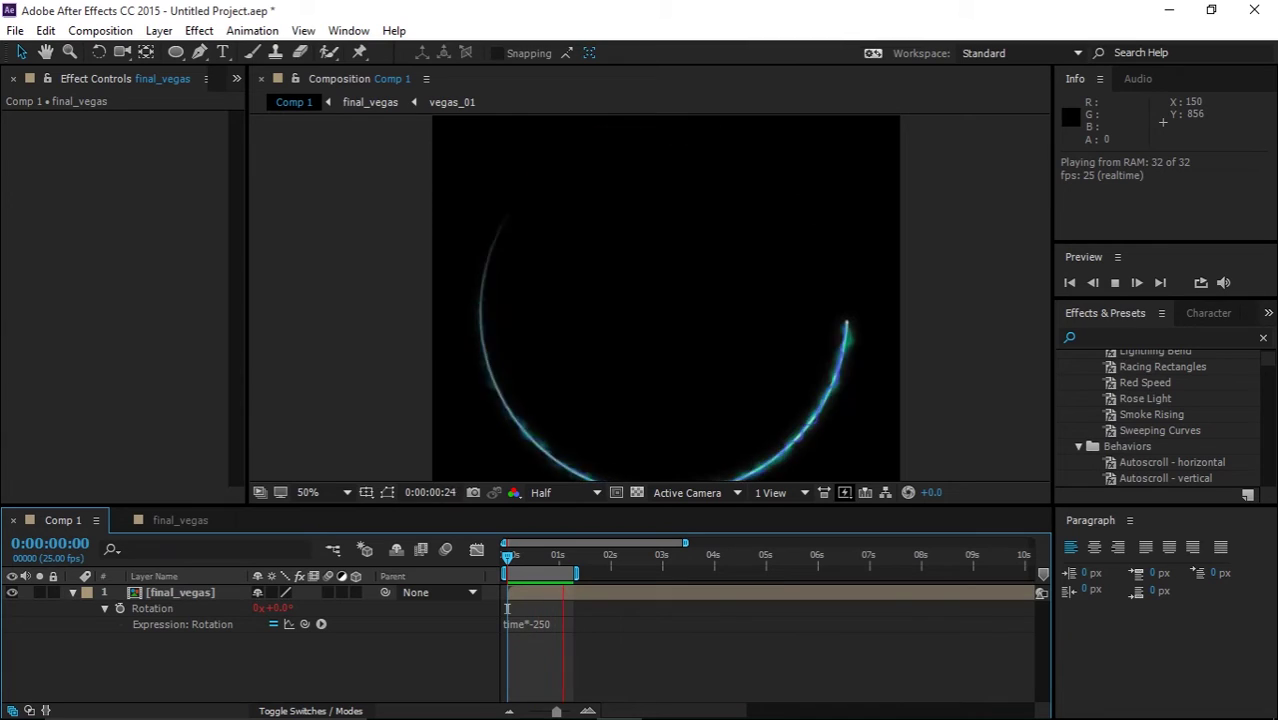
key(space)
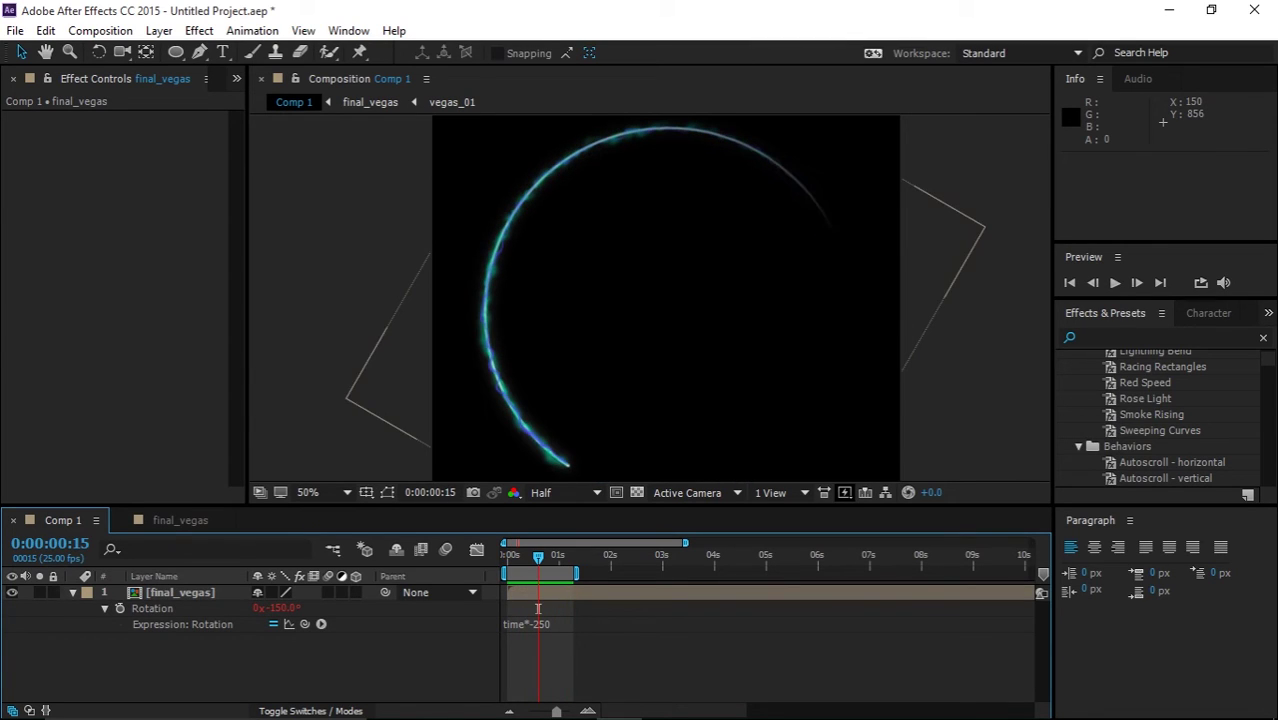
- Collapse the rotation property, extend Comp 1's work area to 36 frames and preview it
key(u)
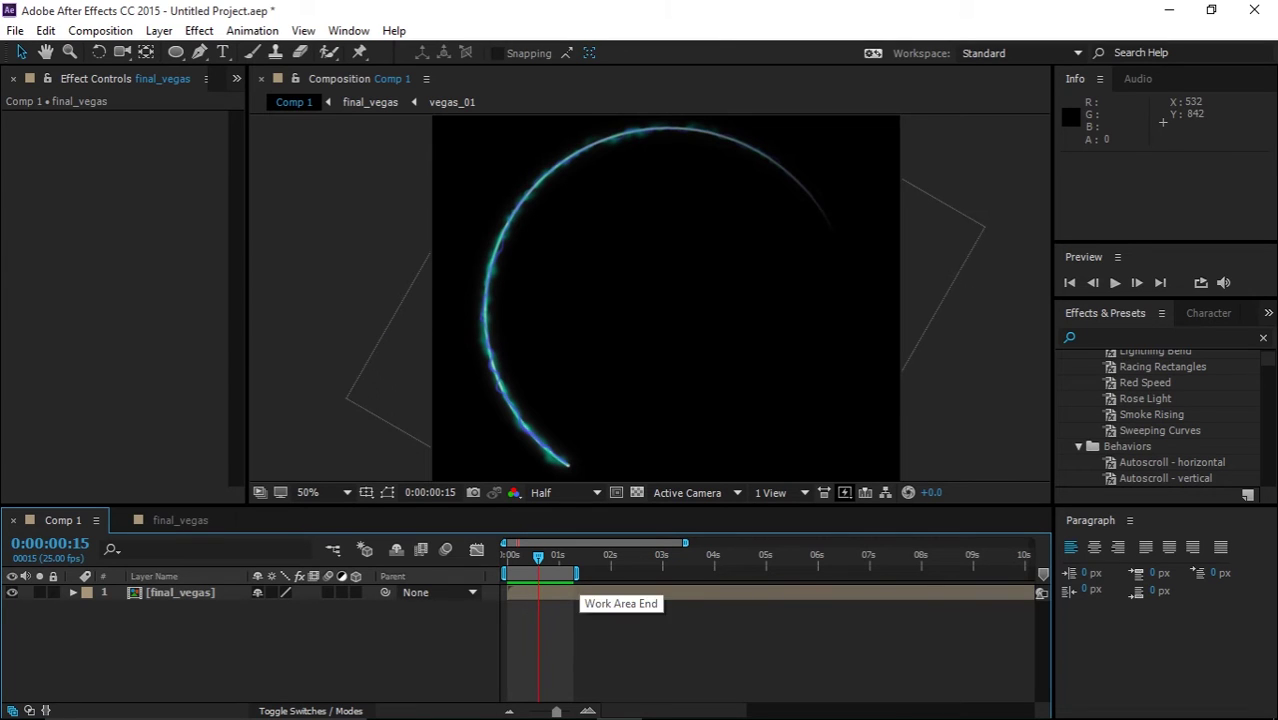
drag(576, 573, 585, 573)
key(space)
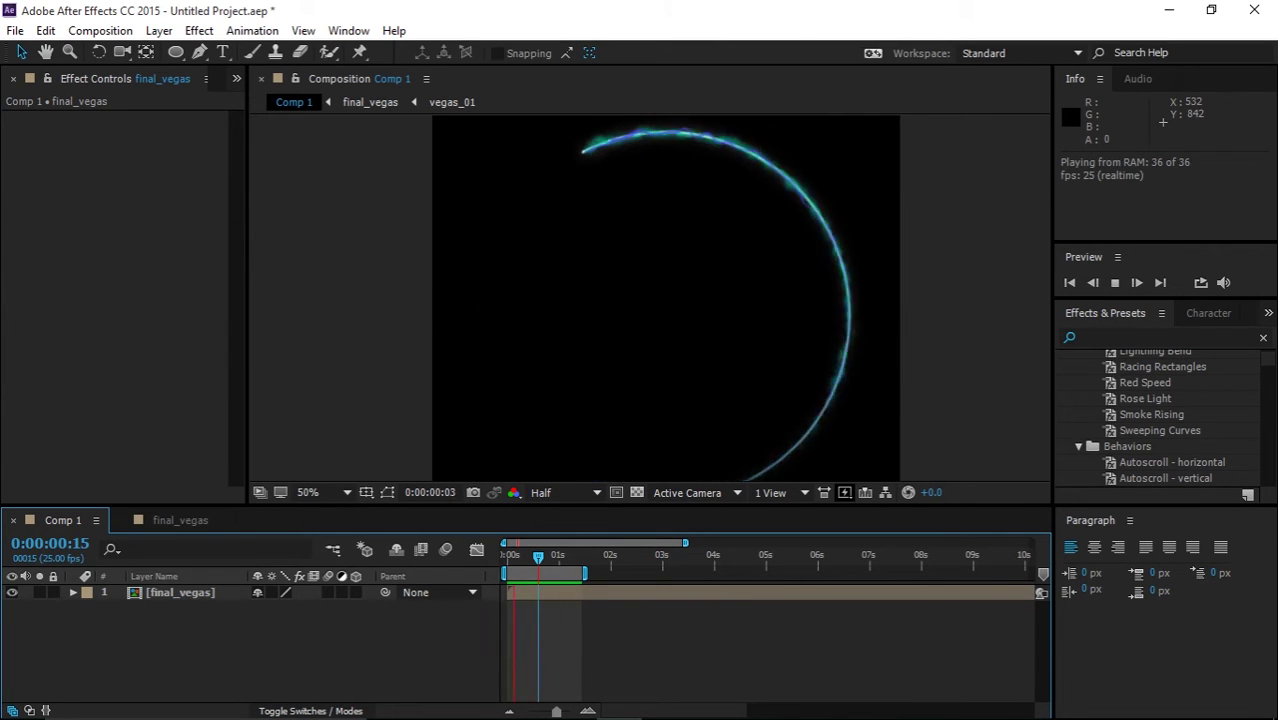
key(space)
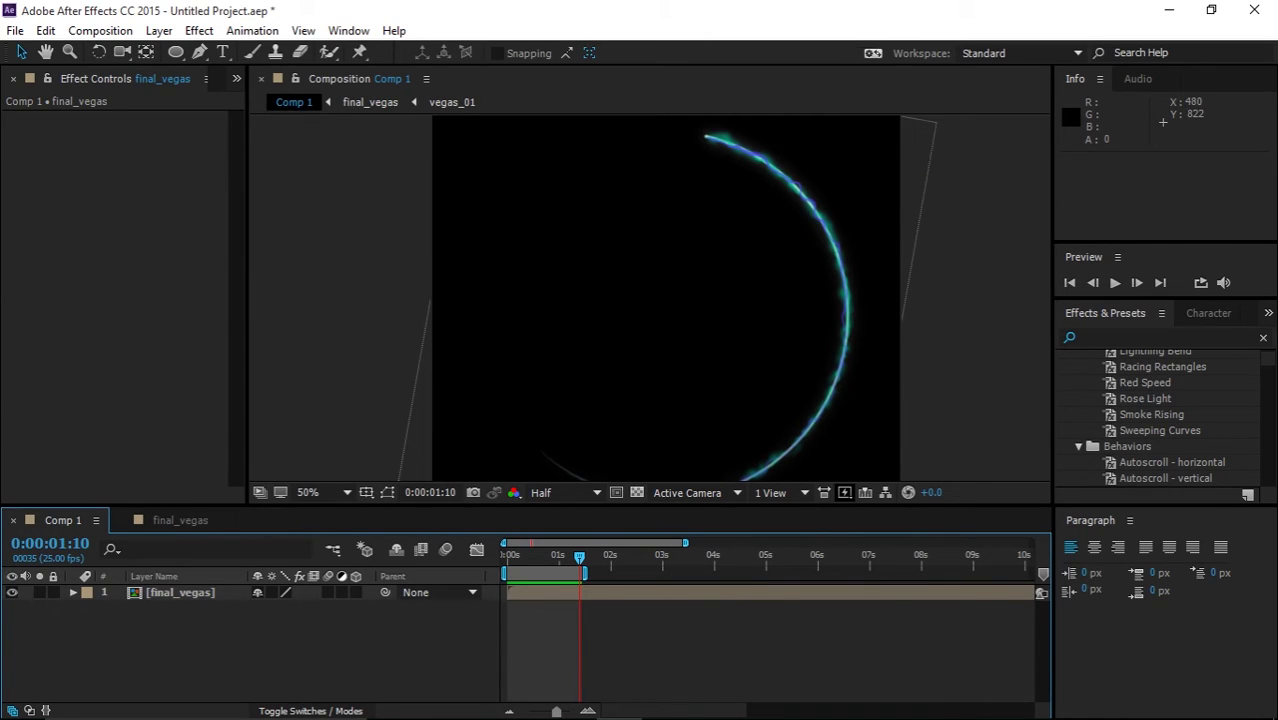
- Trim the end of the final_vegas layer at 0:00:01:10 and extend the work area to about 4 seconds
click(216, 592)
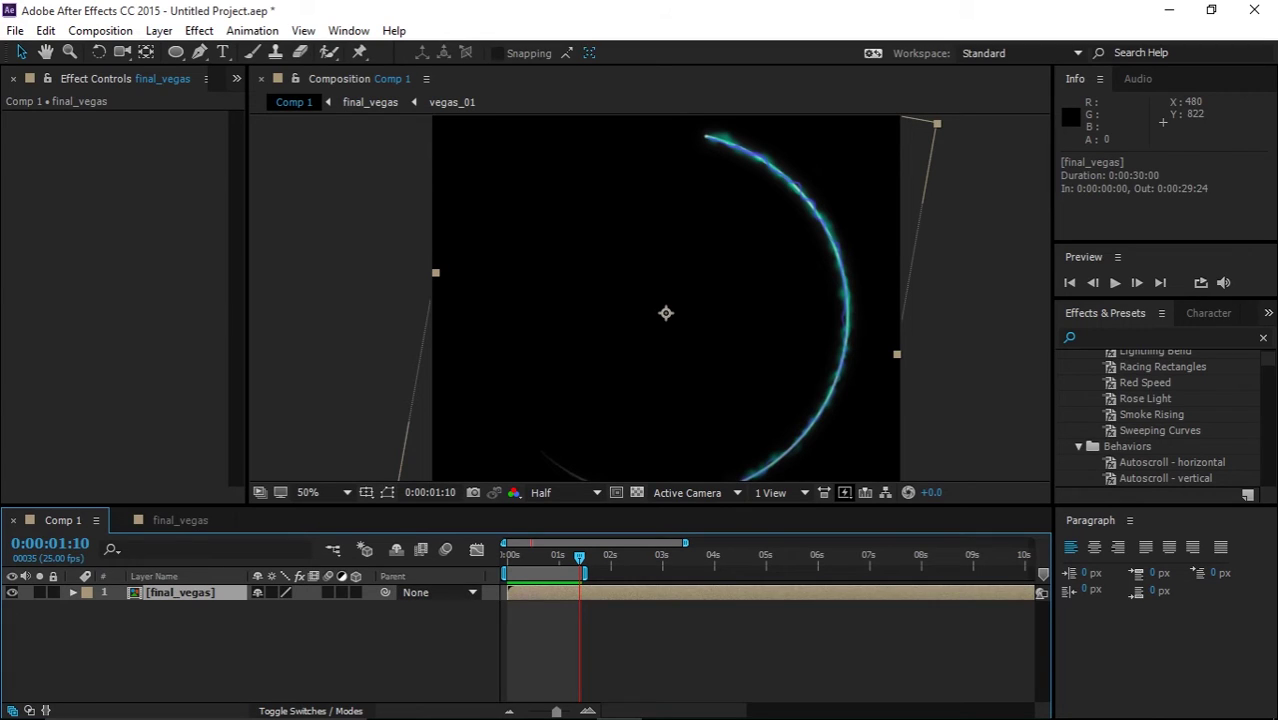
key(alt+])
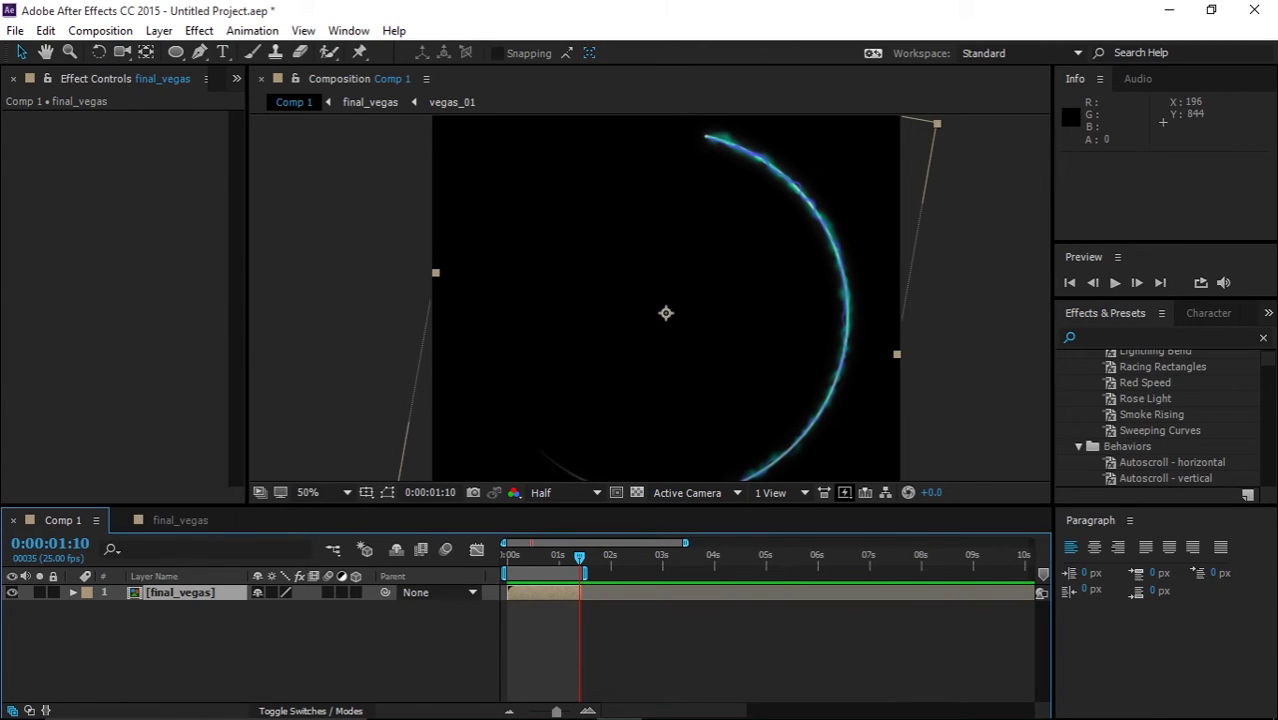
drag(585, 572, 714, 572)
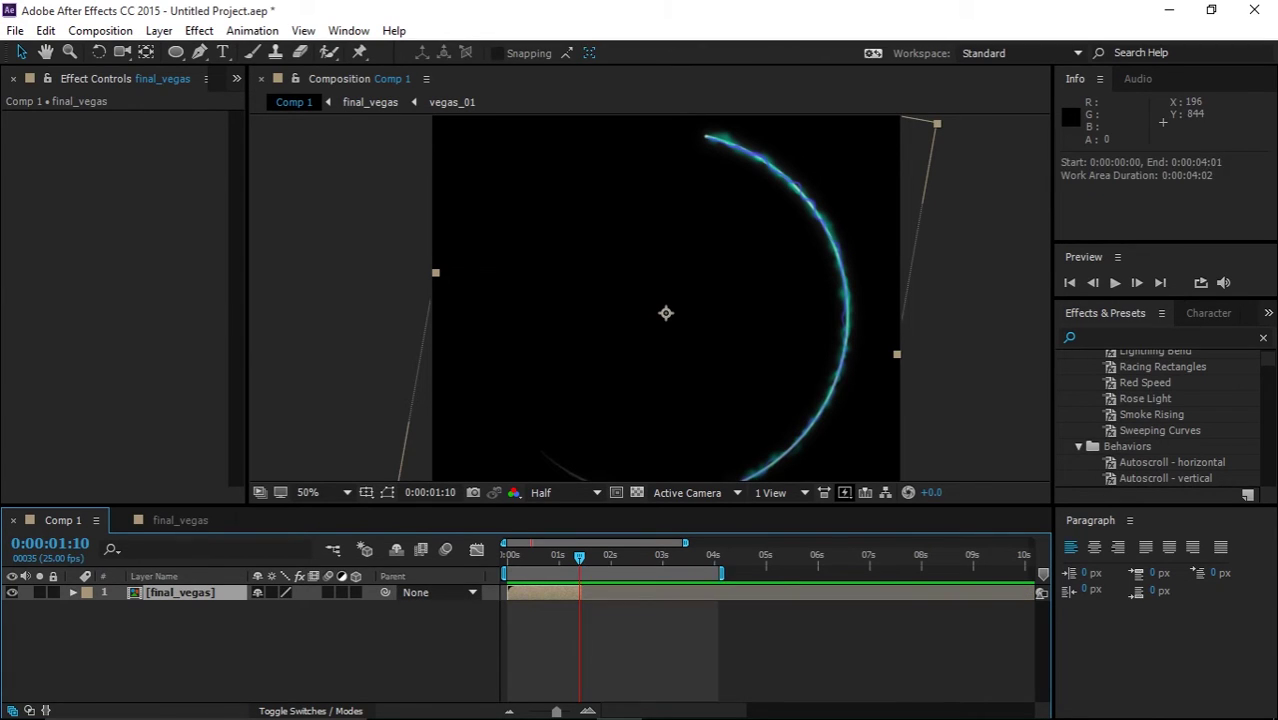
click(612, 642)
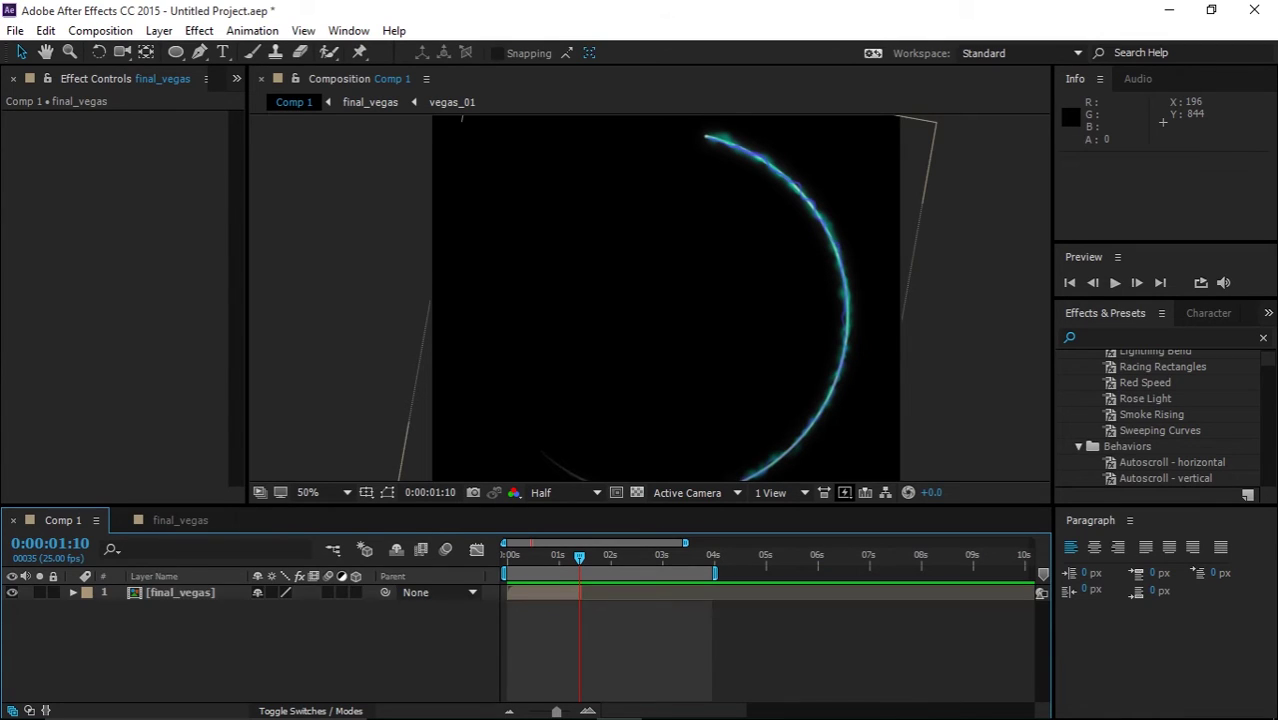
- Duplicate the final_vegas layer and shift the copy to start at 0:00:00:14
click(545, 592)
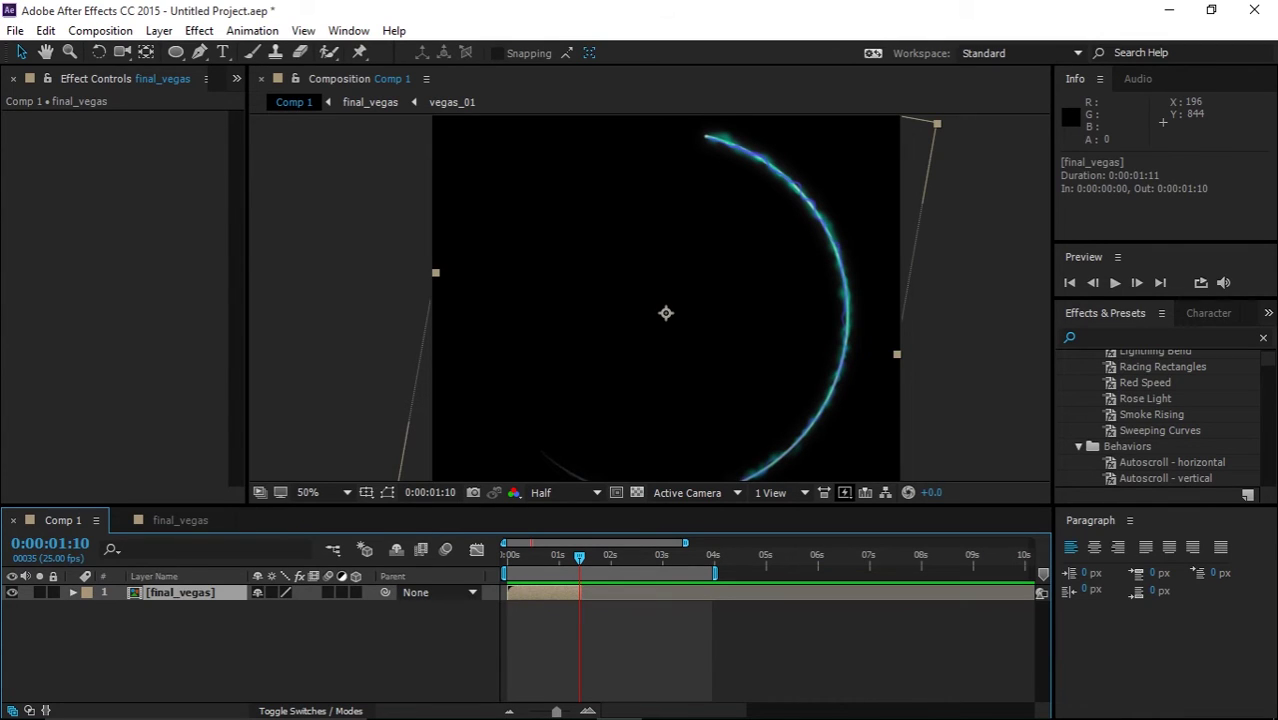
key(ctrl+d)
drag(545, 592, 574, 592)
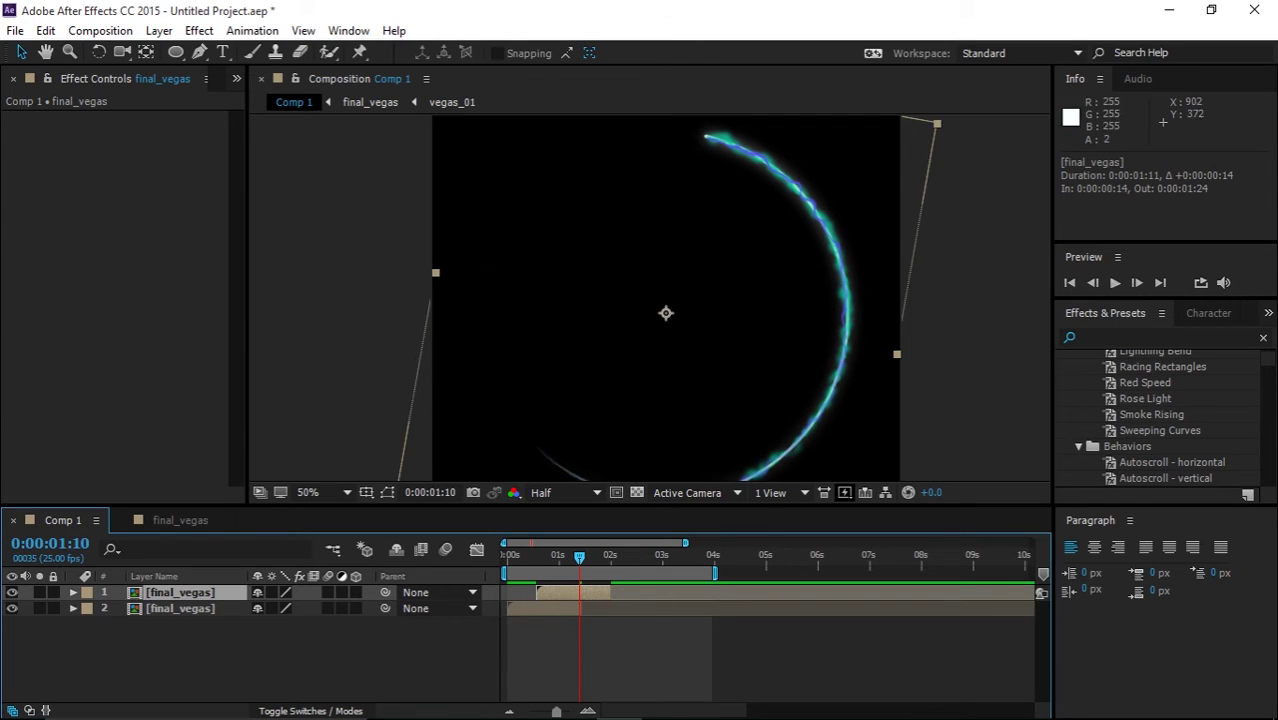
- Enlarge the timeline area and turn both final_vegas layers into 3D layers
click(558, 475)
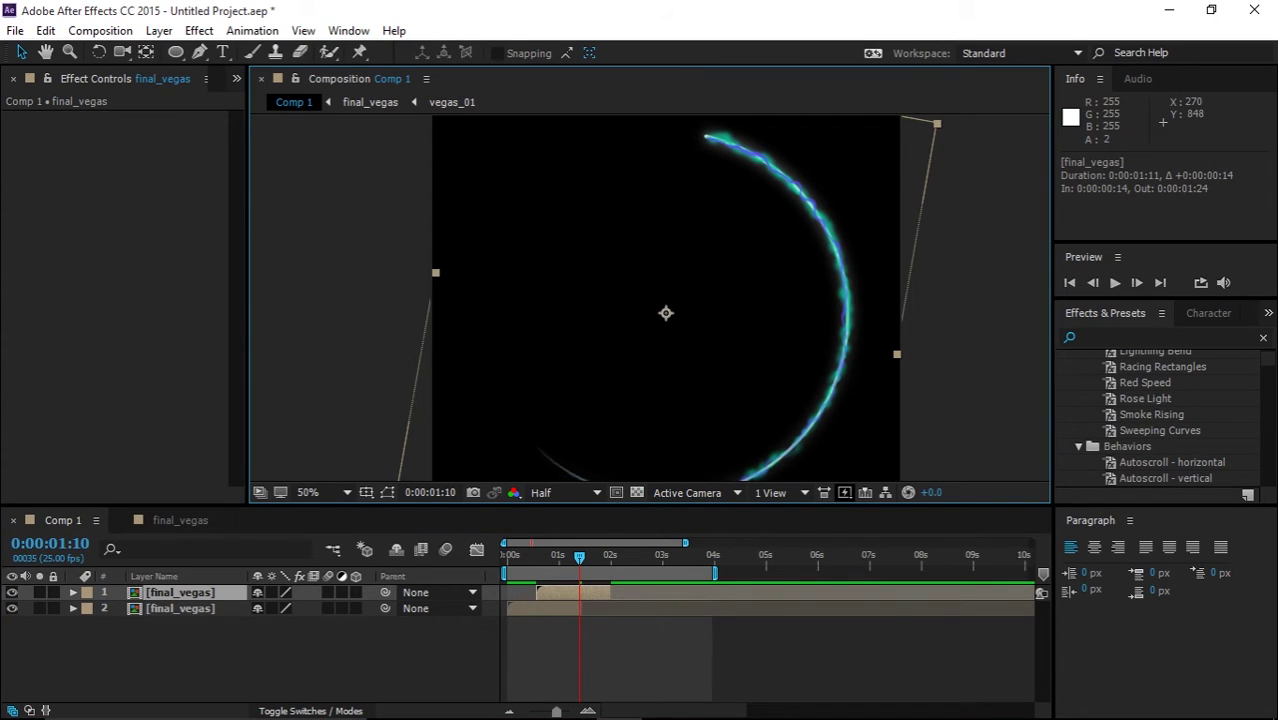
drag(445, 505, 445, 618)
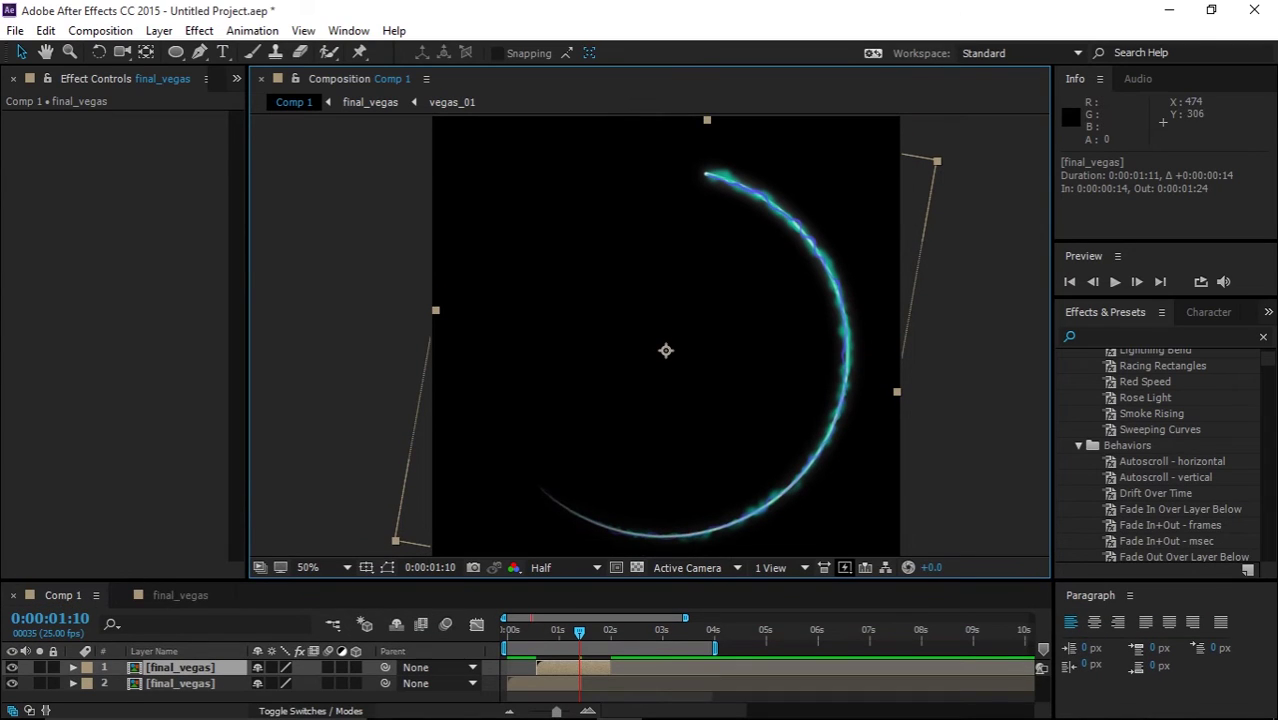
drag(370, 581, 370, 446)
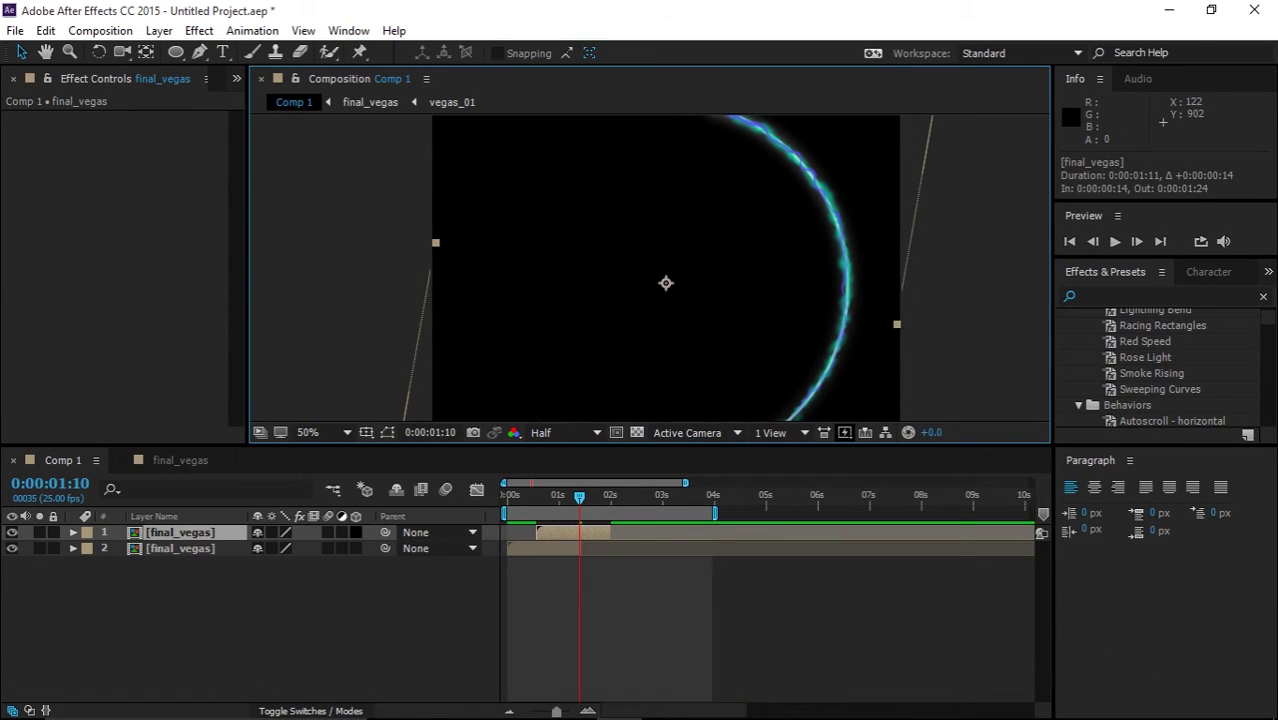
drag(356, 532, 356, 548)
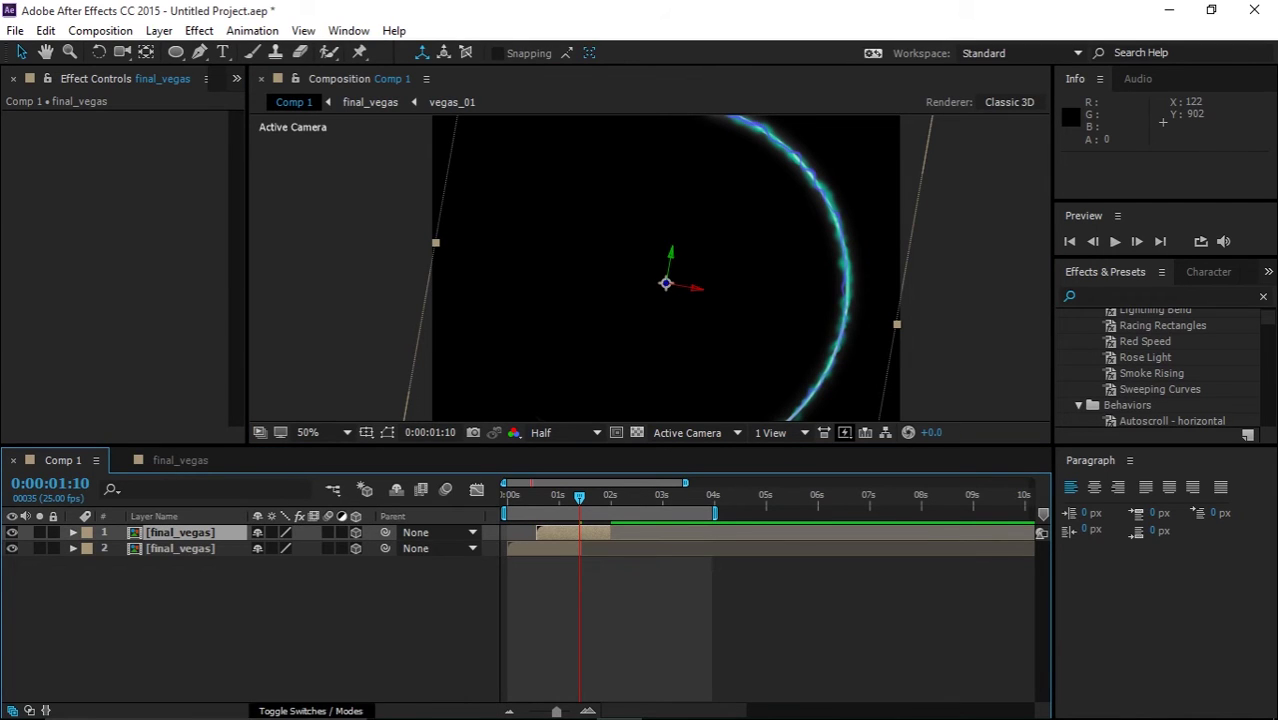
click(310, 711)
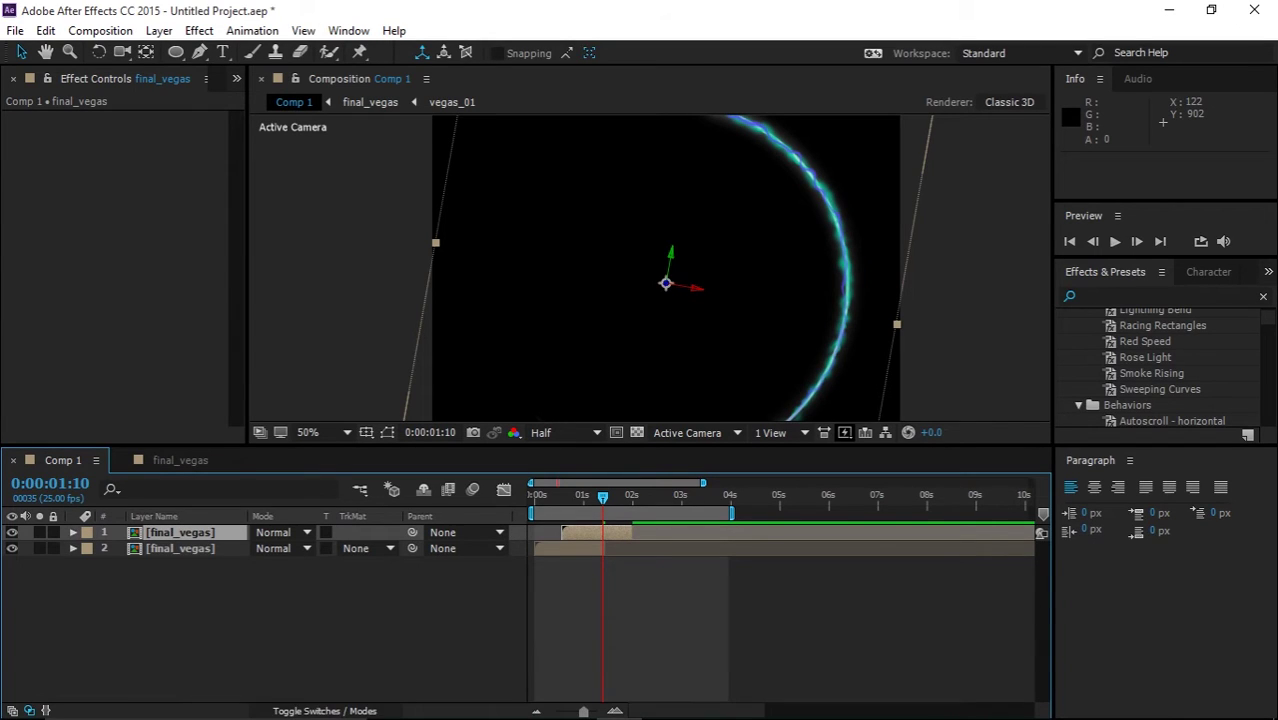
click(324, 711)
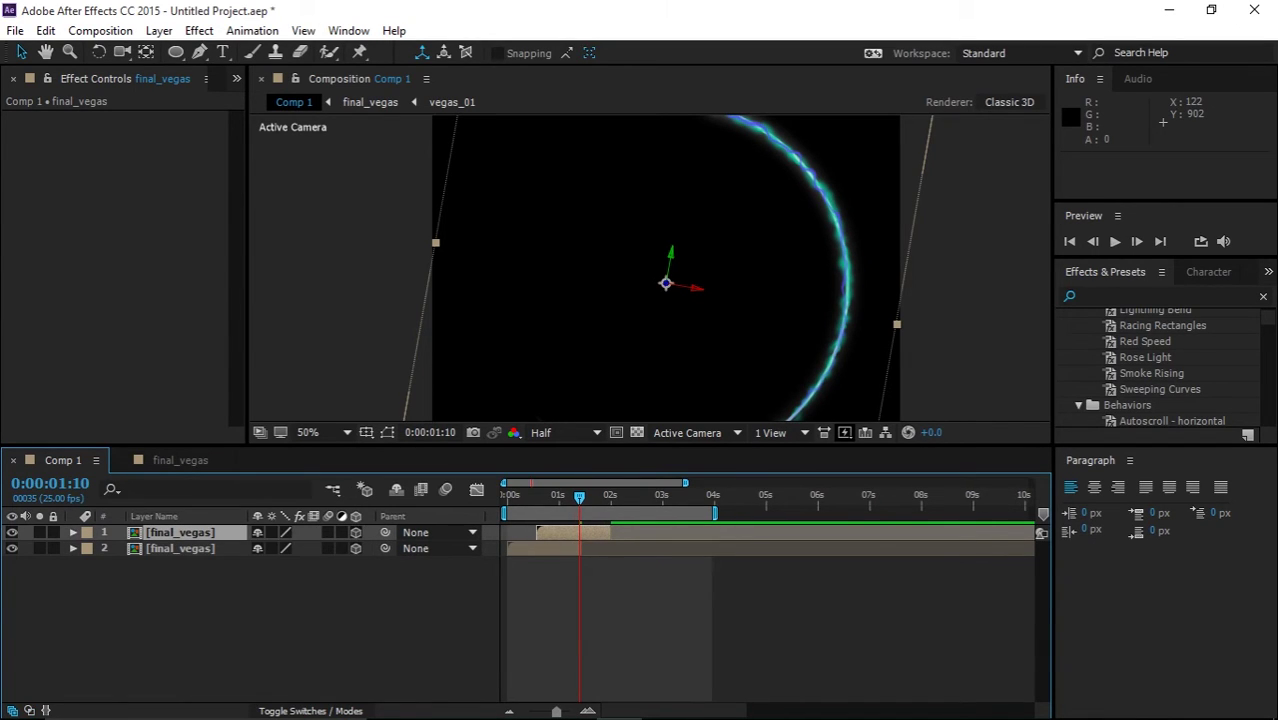
- Set the upper final_vegas layer's Z orientation to 184° and preview the two strokes circling
click(664, 620)
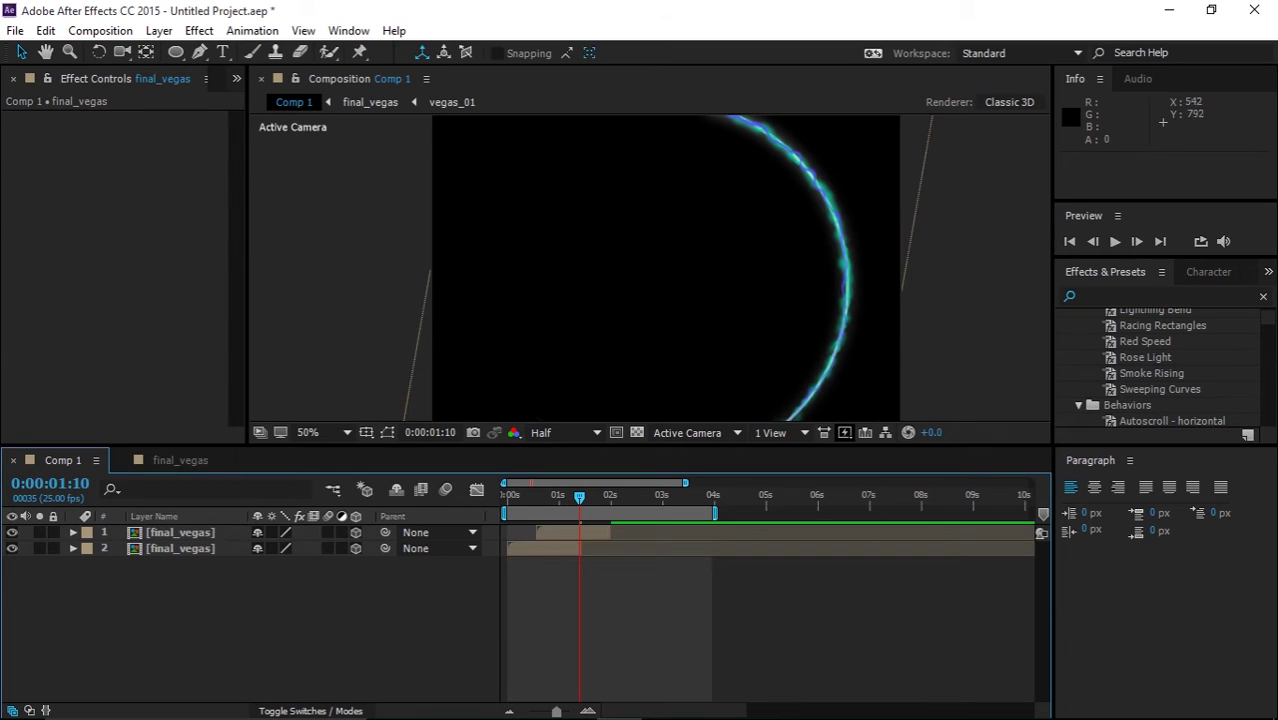
click(648, 335)
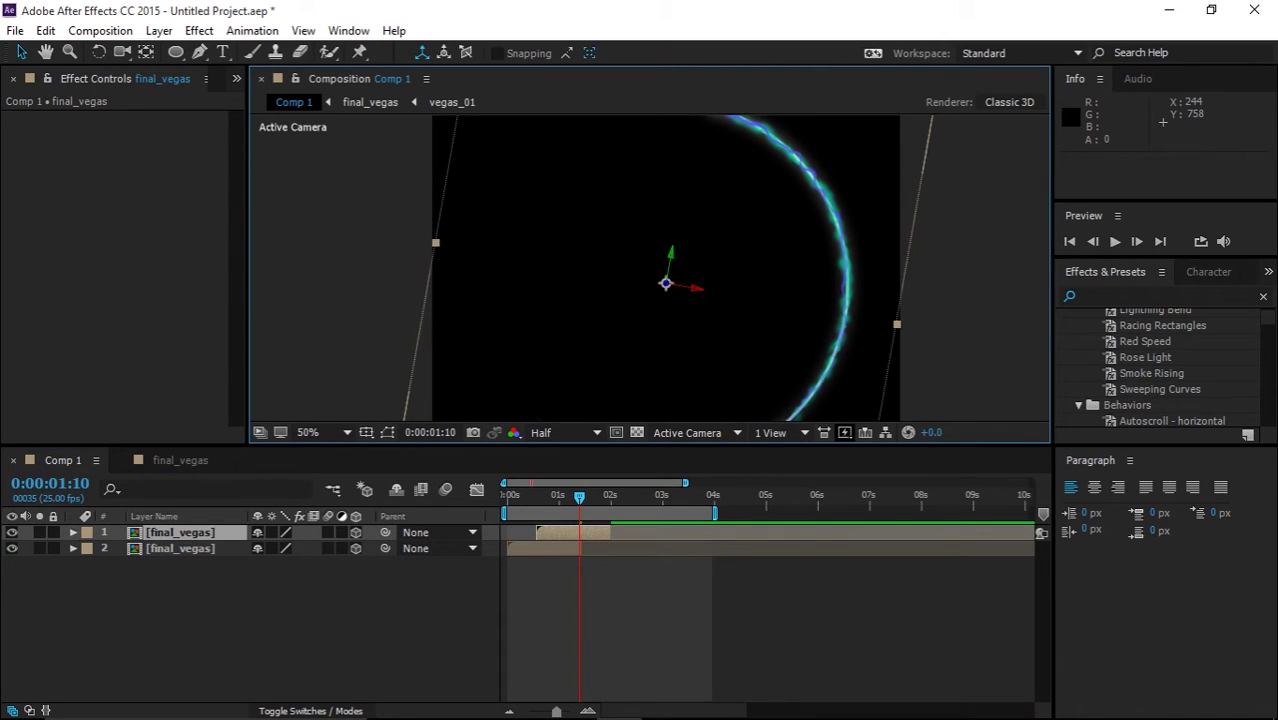
click(180, 533)
click(200, 612)
click(180, 533)
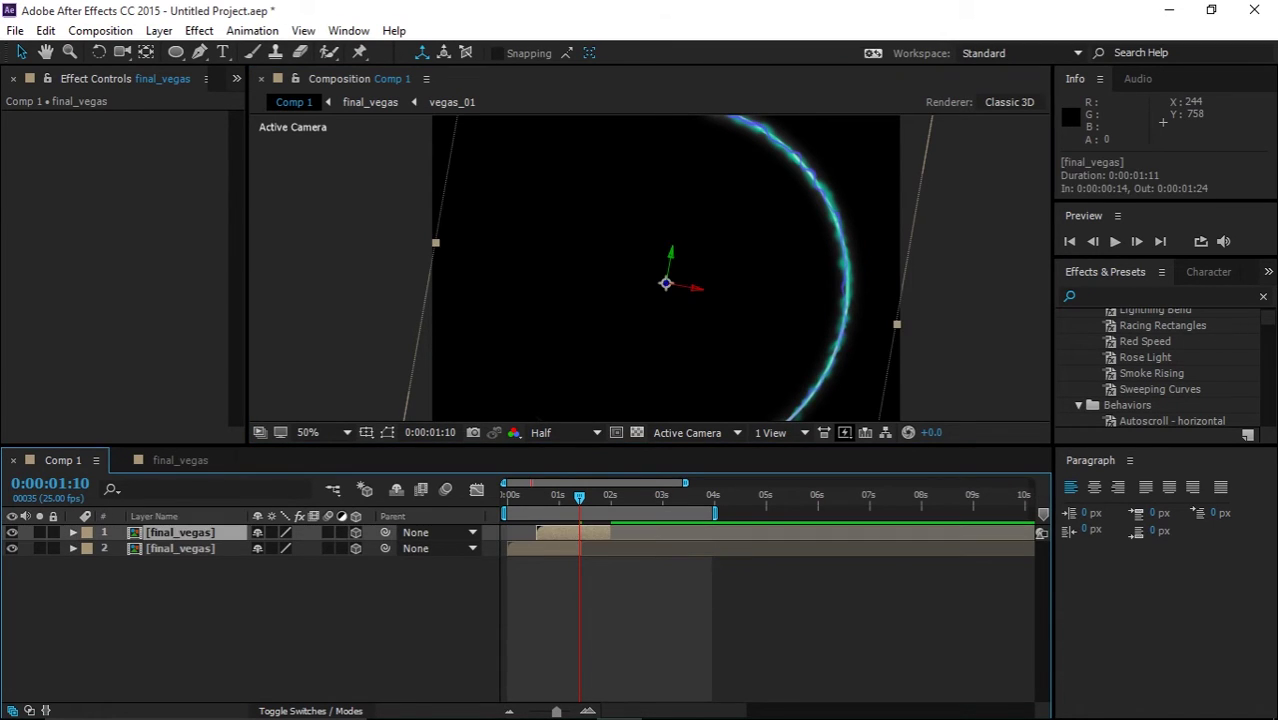
key(r)
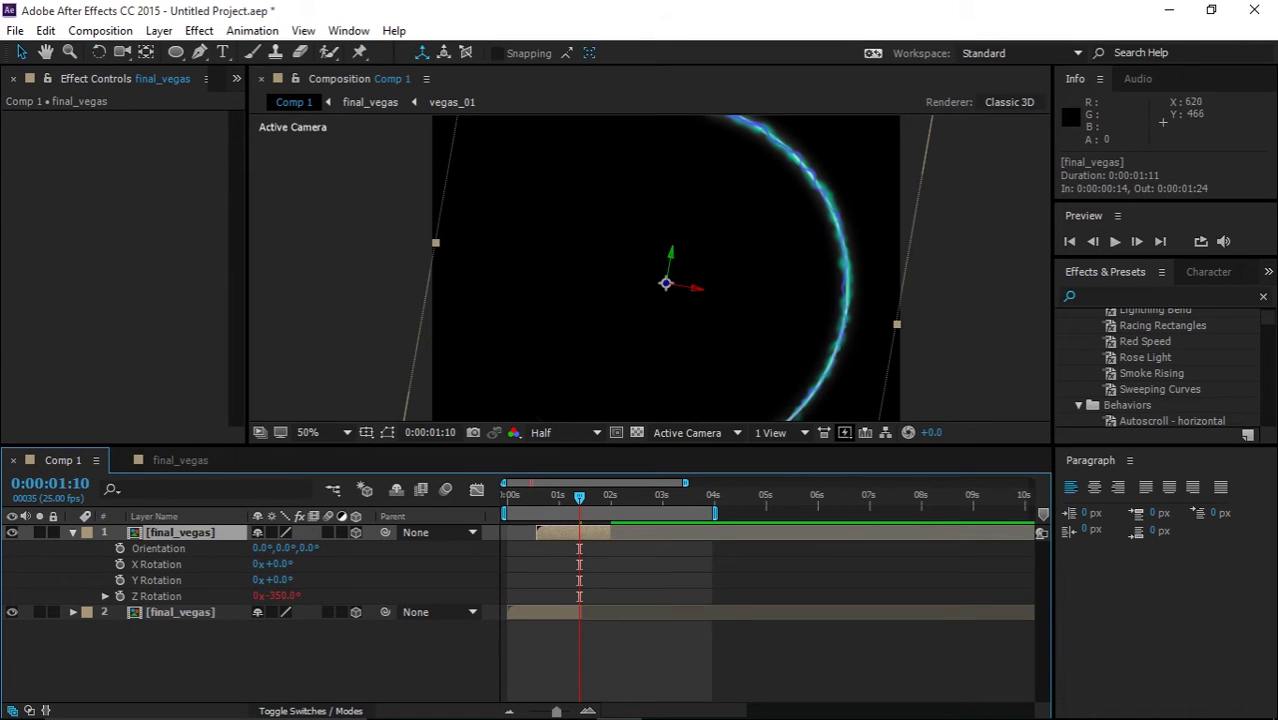
key(comma)
drag(308, 548, 481, 548)
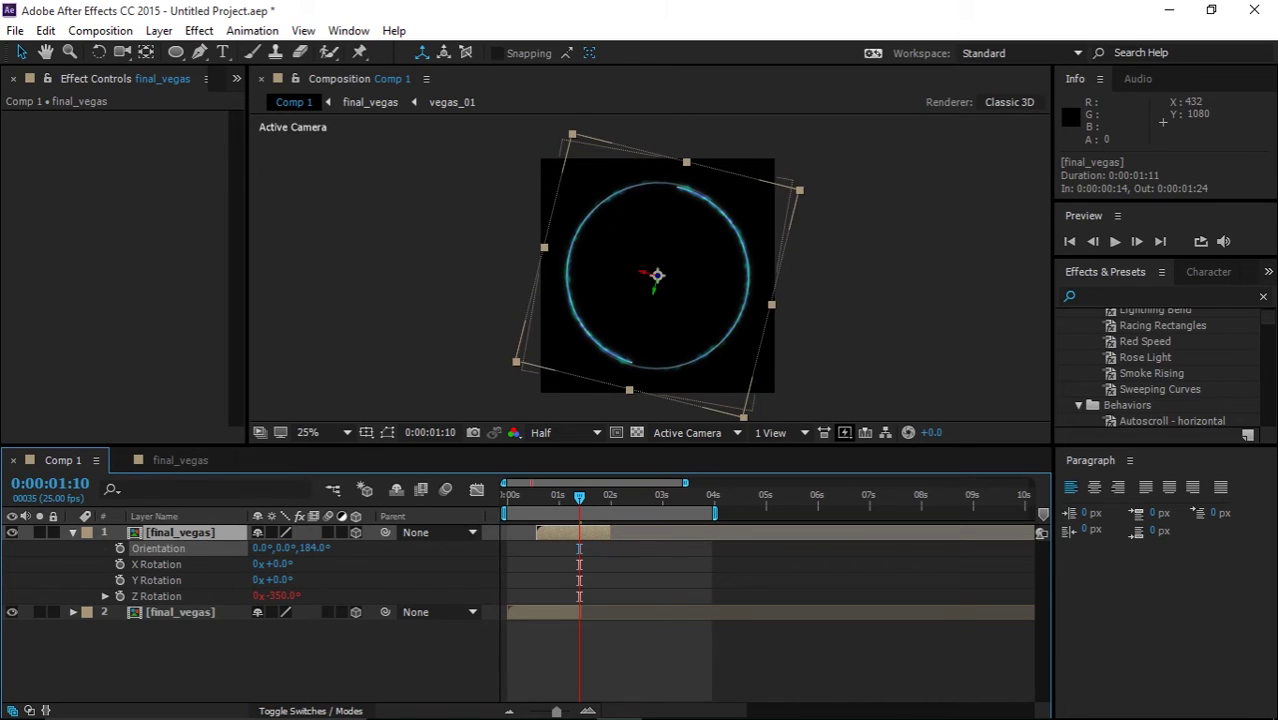
key(space)
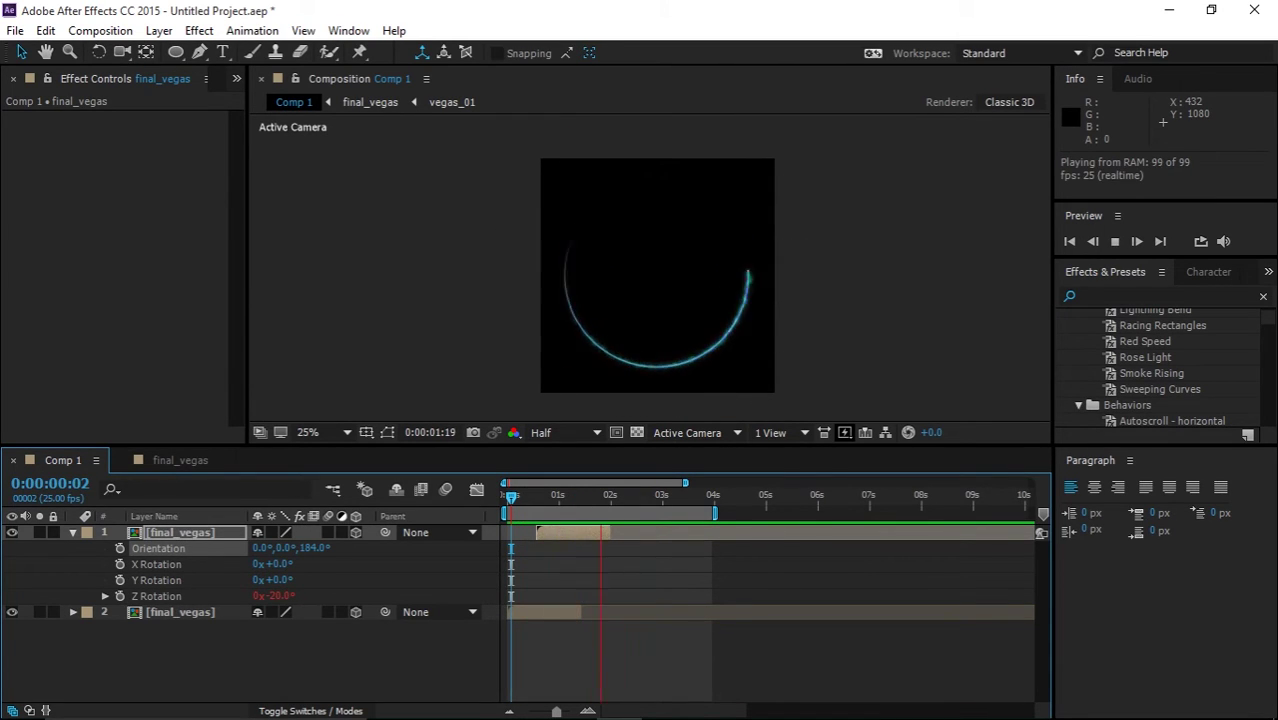
key(space)
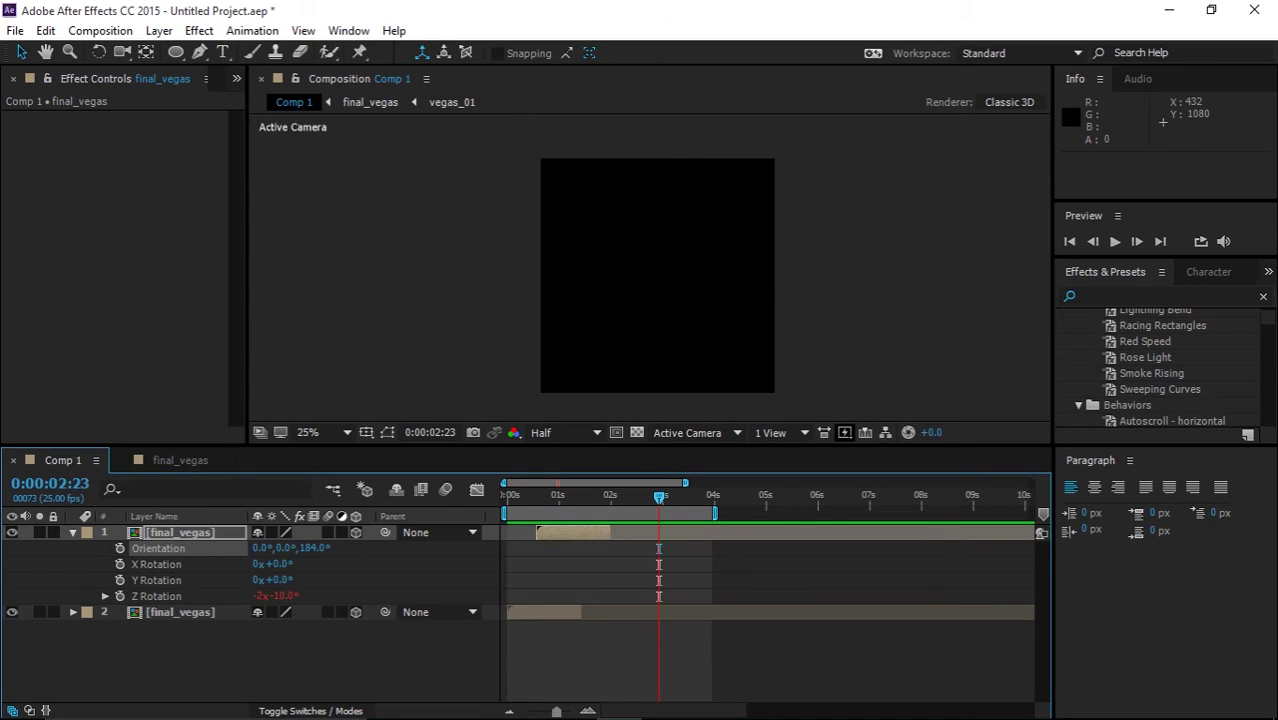
- Duplicate the upper final_vegas layer and shift the new copy to start at 0:00:00:04
drag(659, 497, 576, 497)
key(r)
click(180, 620)
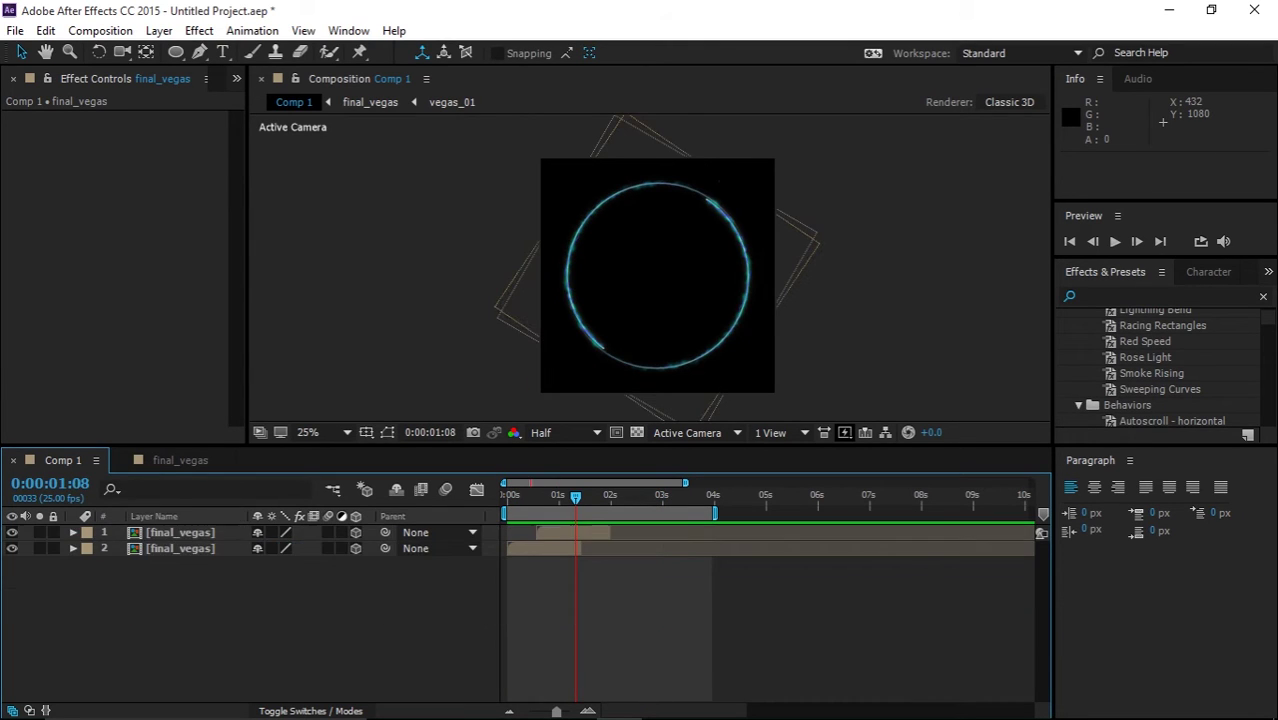
click(180, 533)
key(ctrl+d)
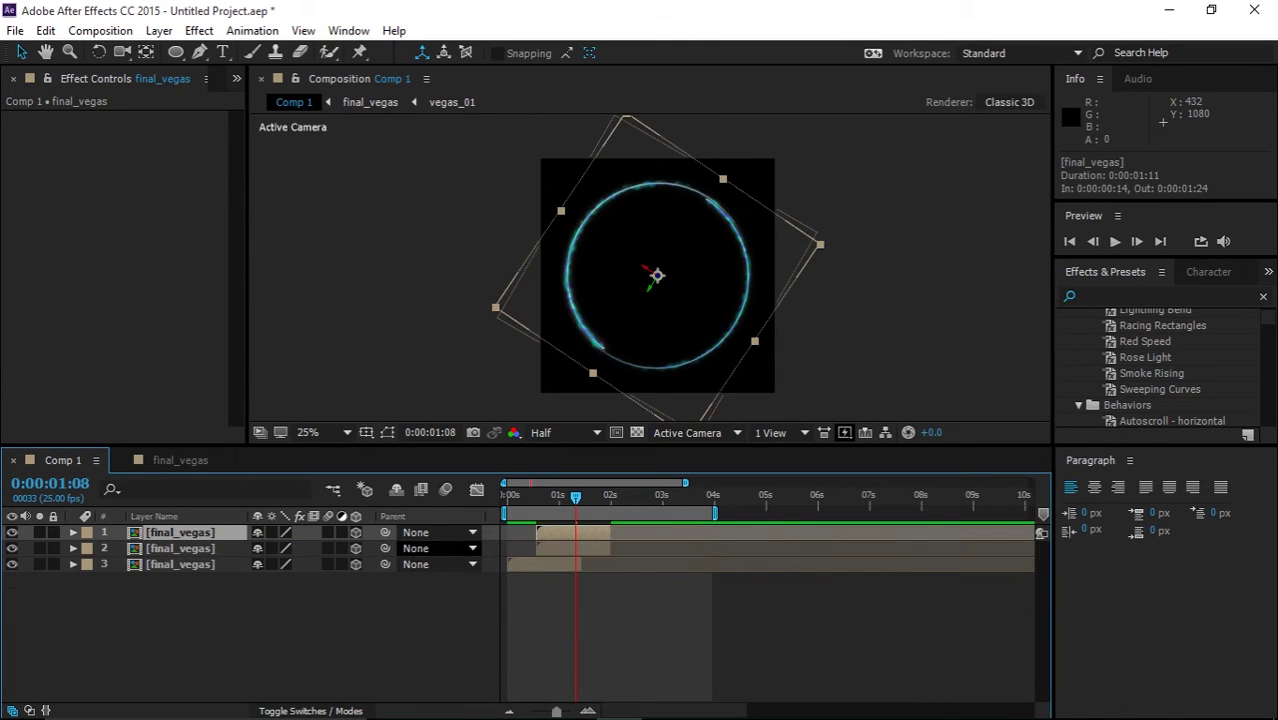
drag(572, 533, 551, 533)
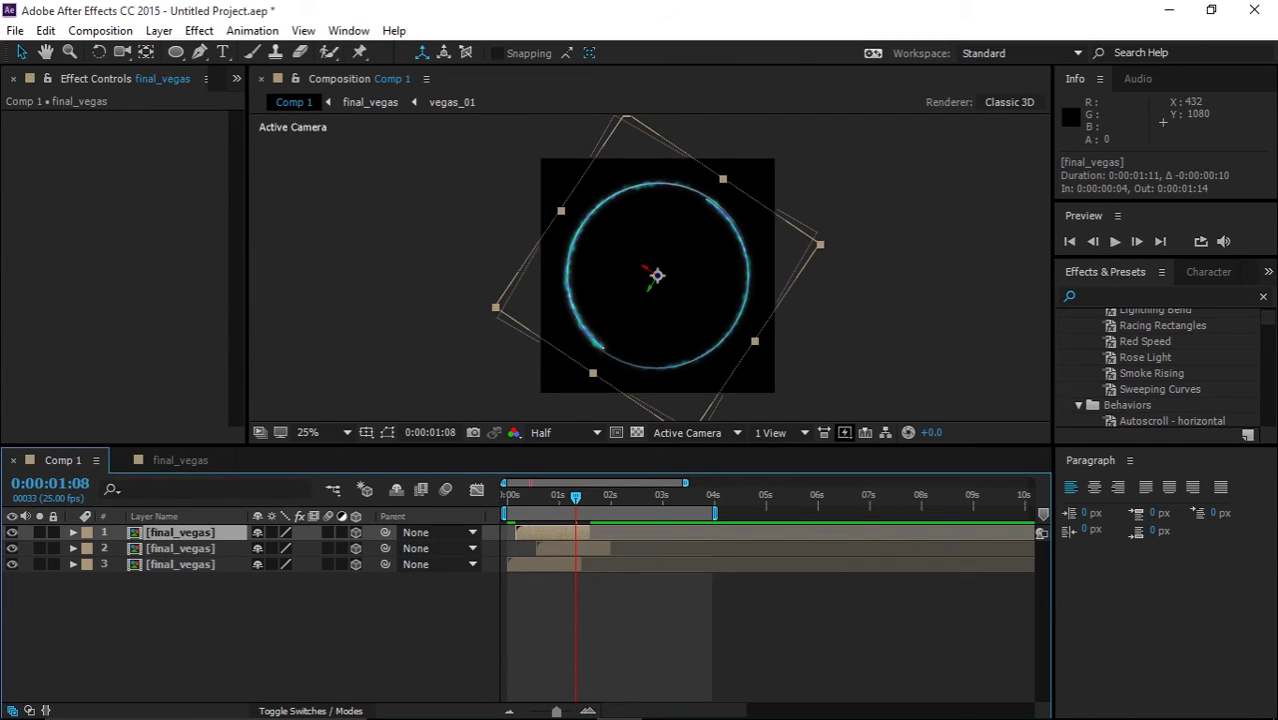
- Set the top final_vegas layer's orientation to 71°, 61°, 184°
key(r)
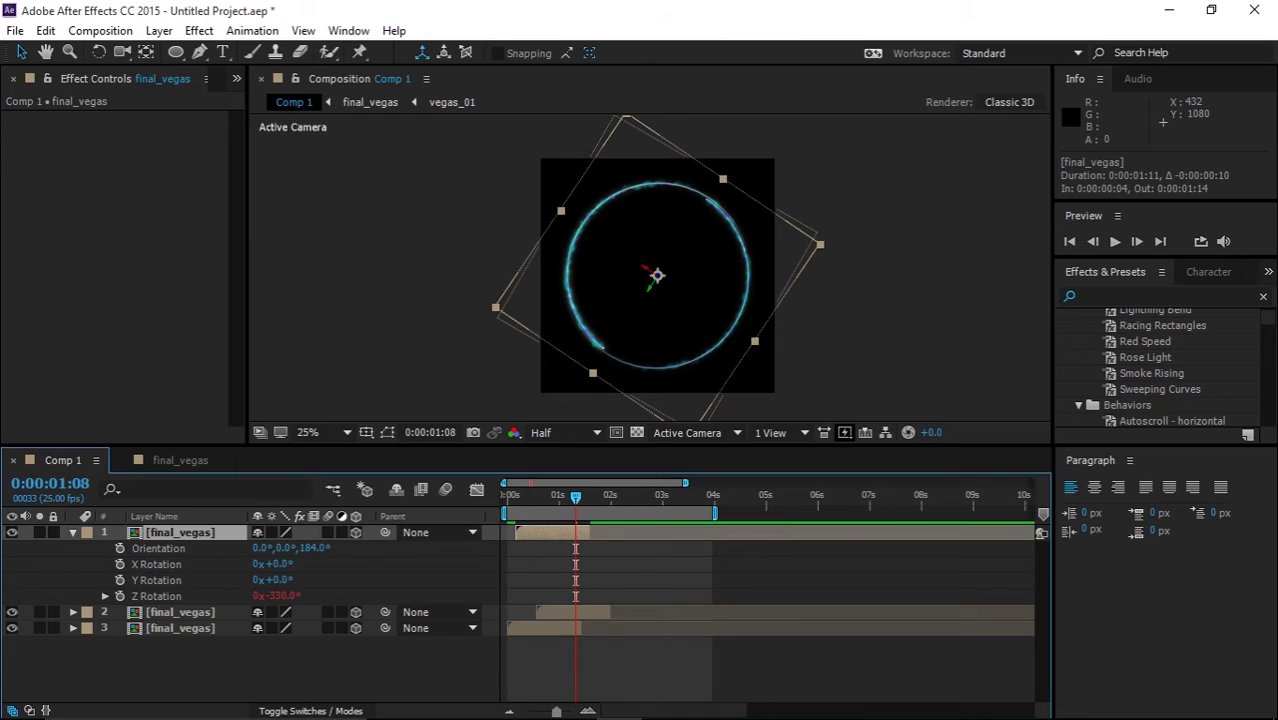
drag(284, 548, 342, 548)
drag(259, 548, 329, 548)
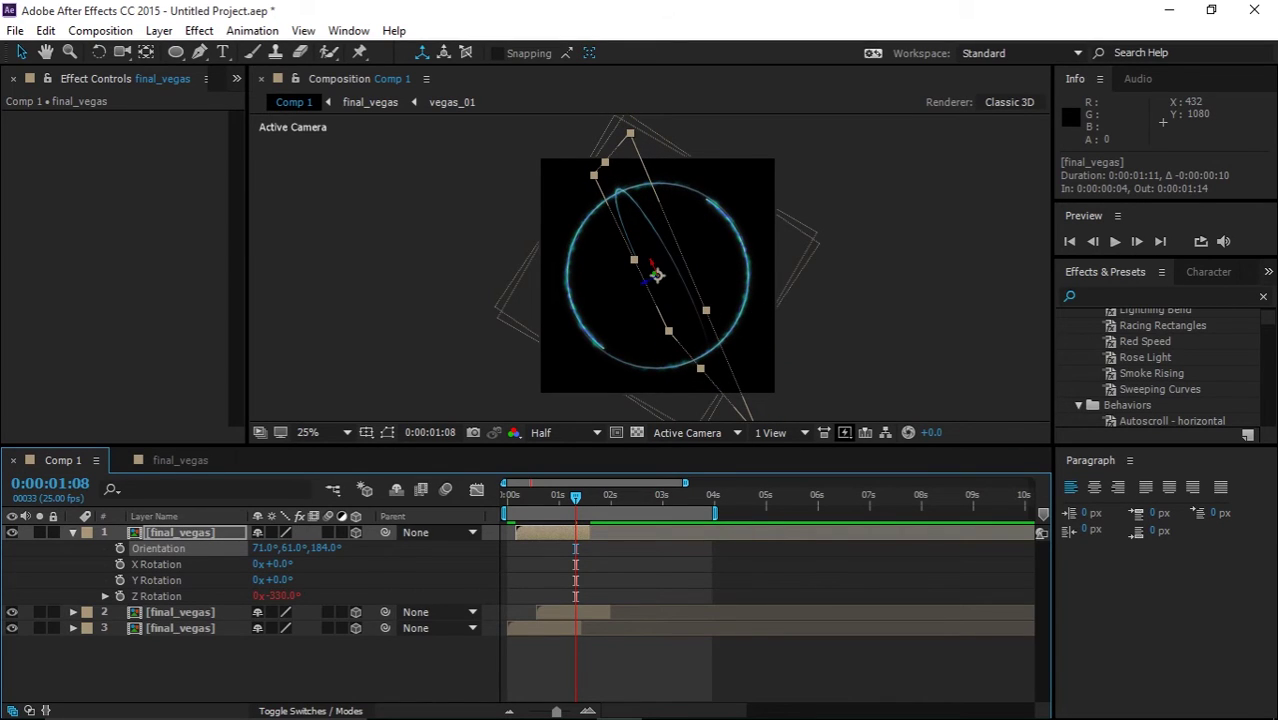
click(73, 532)
- Duplicate the top final_vegas layer and give the copy an orientation of 19°, 135°, 246° and an X rotation of 67°
click(180, 532)
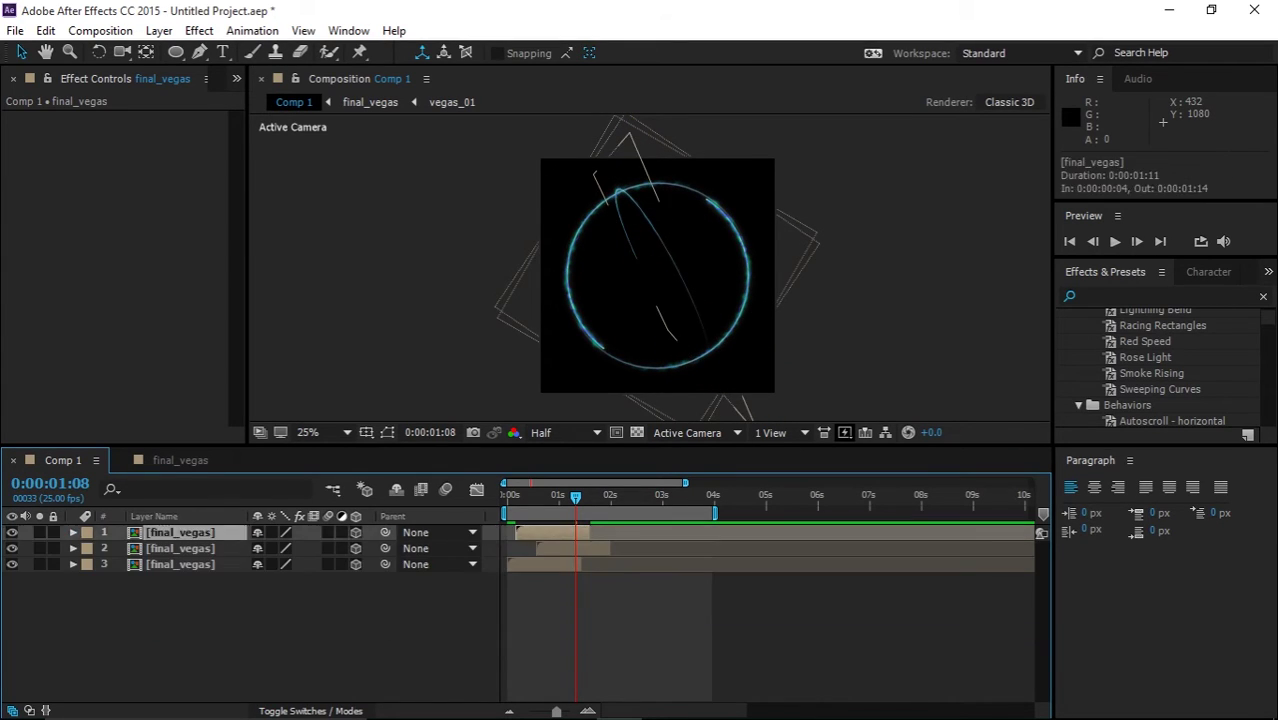
key(ctrl+d)
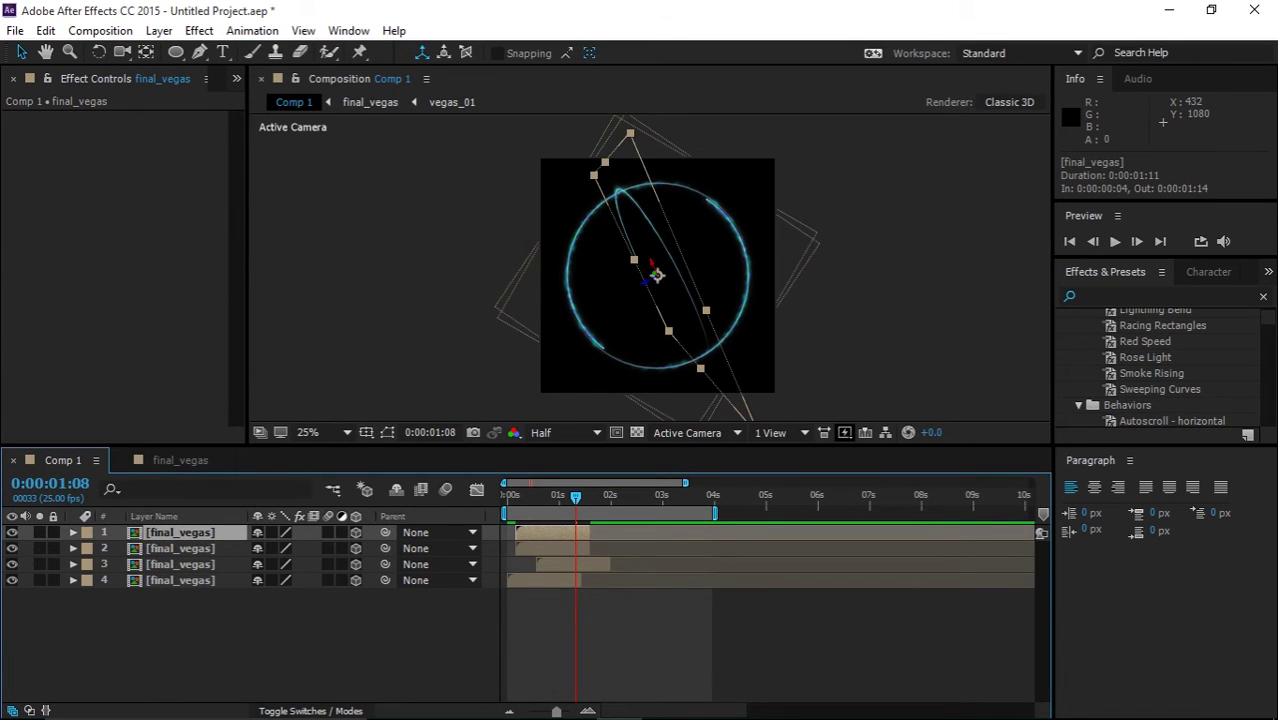
key(r)
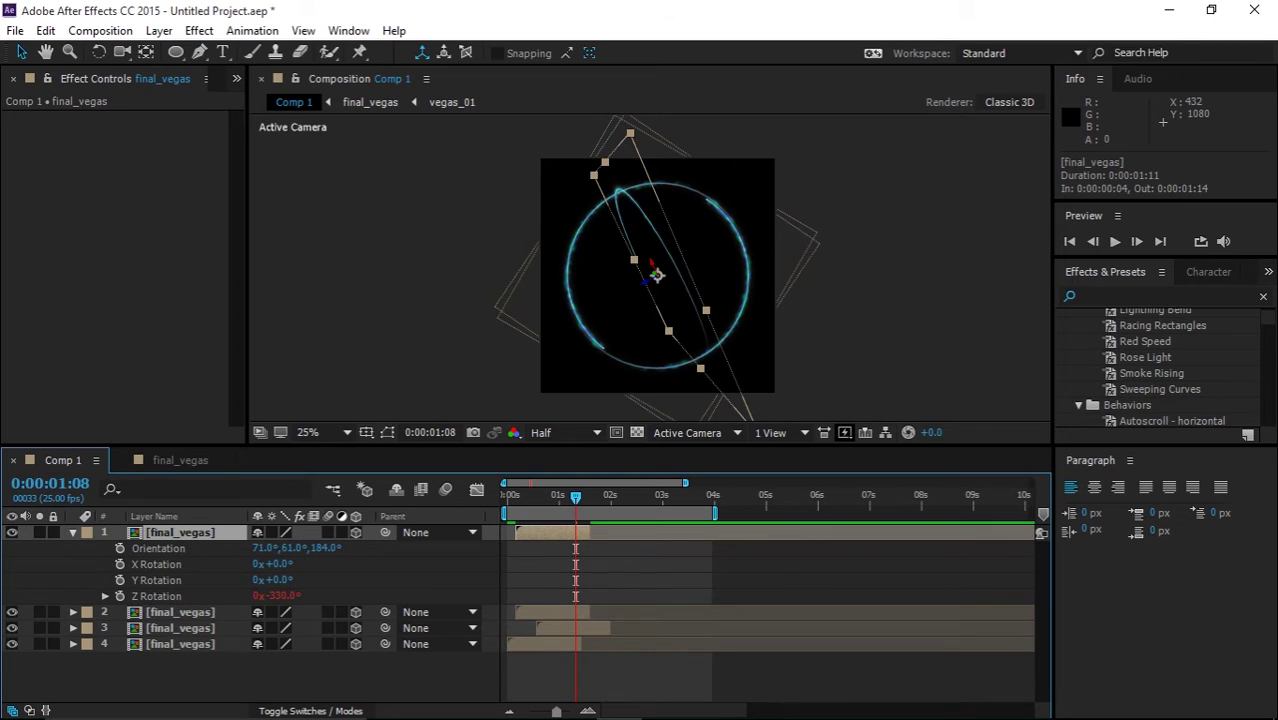
drag(263, 548, 211, 548)
drag(293, 548, 363, 548)
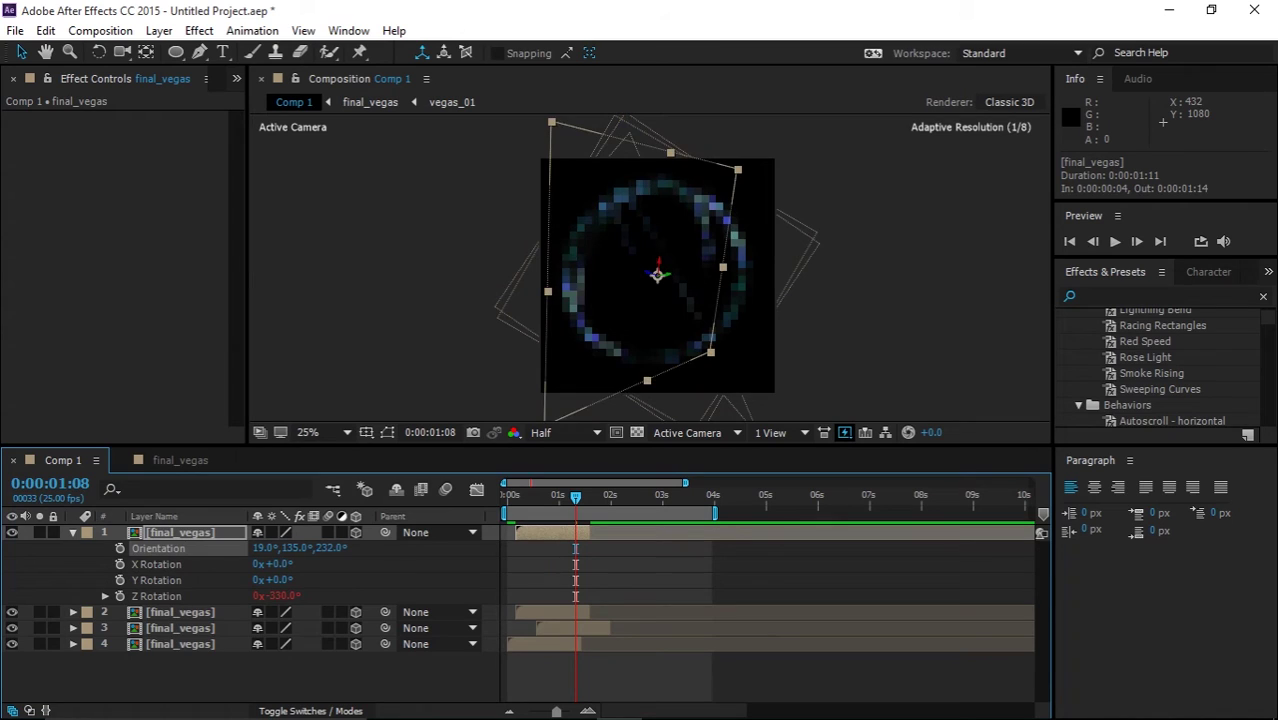
drag(328, 548, 352, 564)
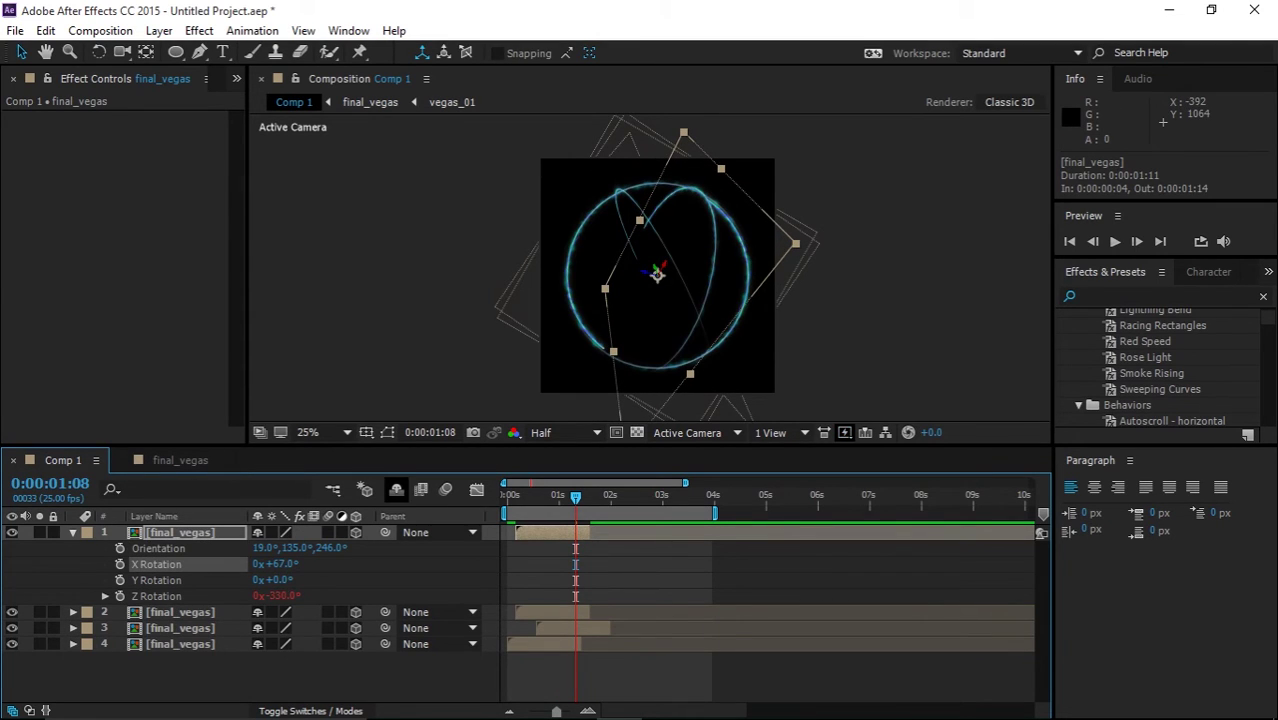
key(r)
click(220, 650)
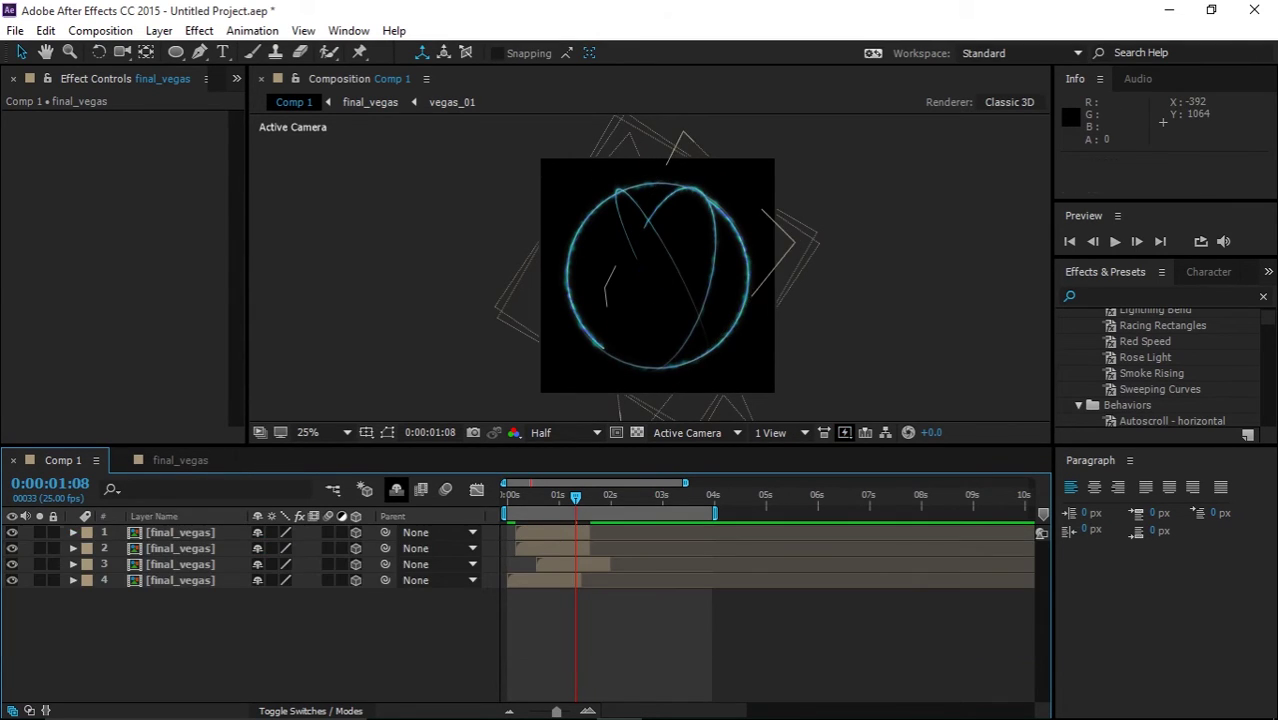
- Duplicate the top final_vegas layer again and set the copy's Y rotation to 99° and Z orientation to 270°
click(180, 533)
key(ctrl+d)
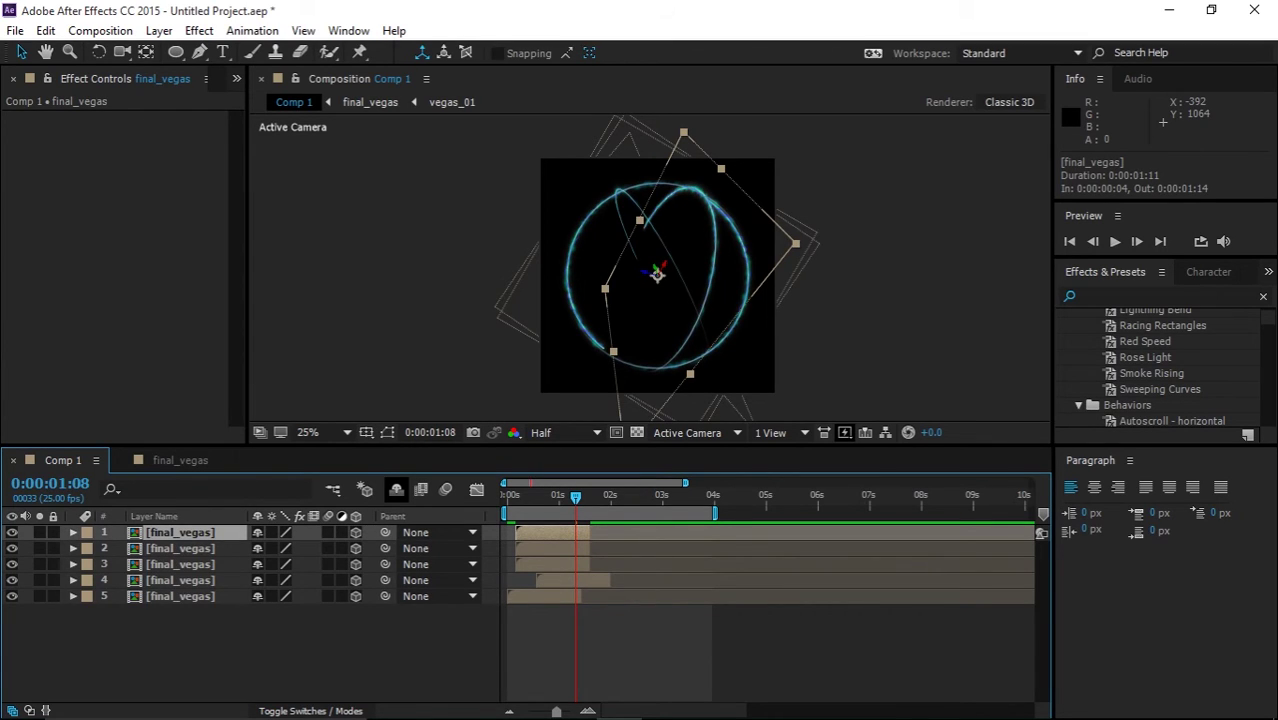
click(12, 533)
click(12, 533)
key(t)
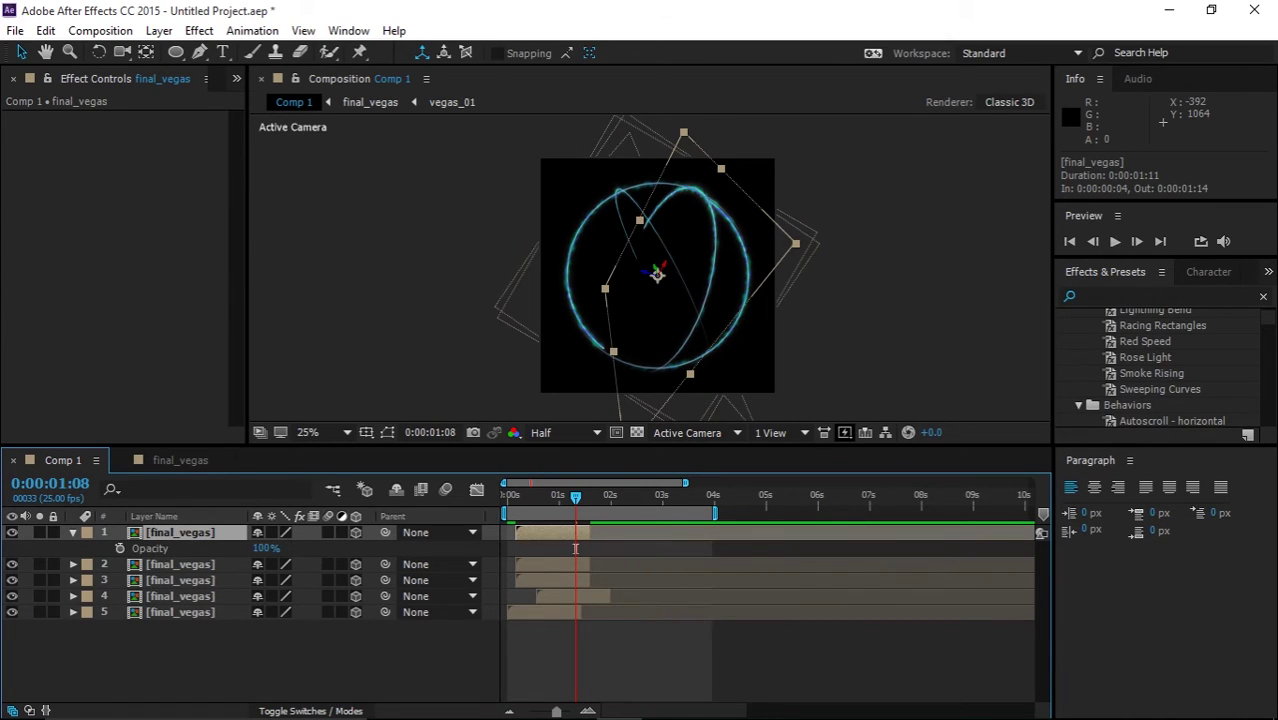
key(t)
key(r)
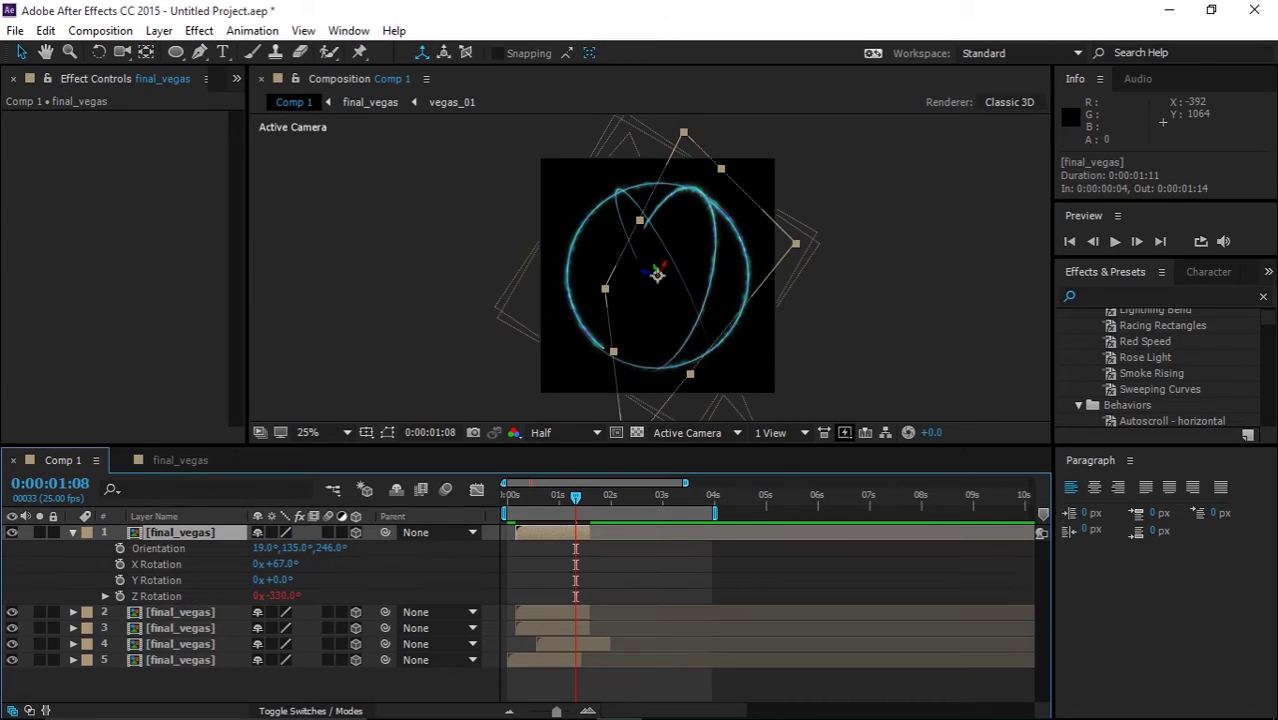
drag(272, 580, 355, 548)
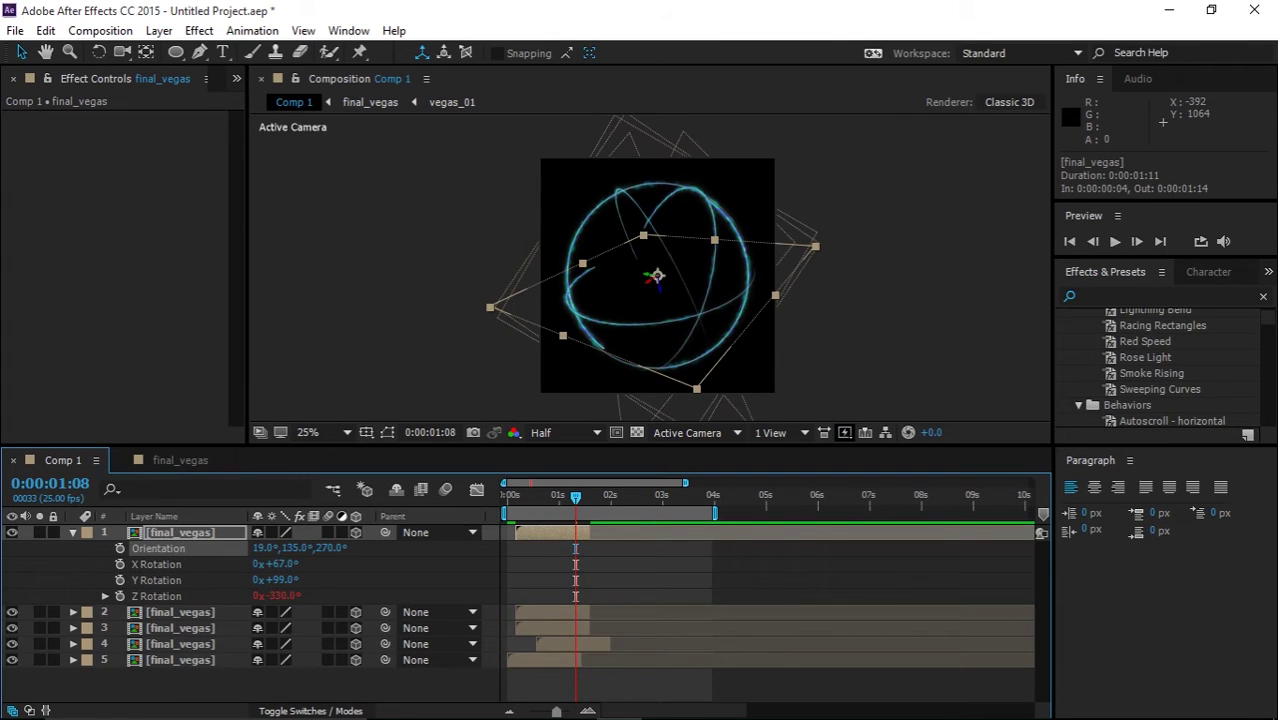
key(r)
- Add another copy of the top final_vegas layer with X rotation 171° and Z orientation 215°
click(180, 532)
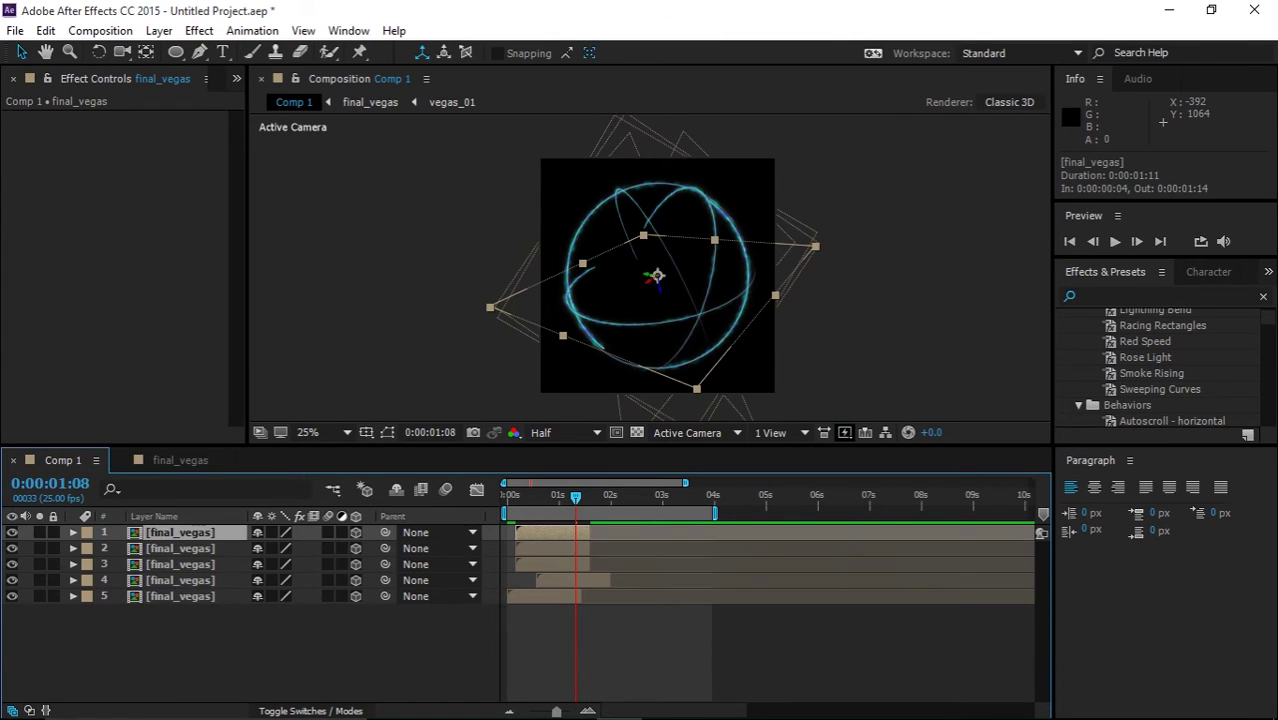
key(ctrl+d)
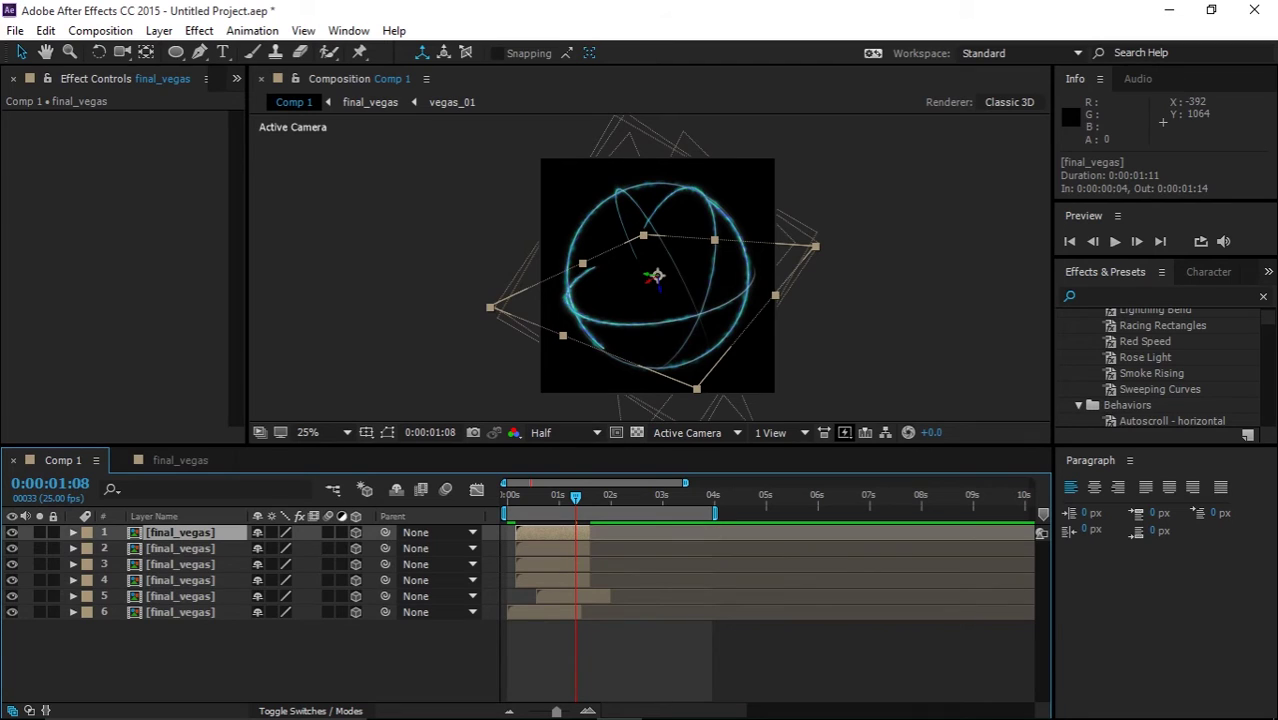
key(r)
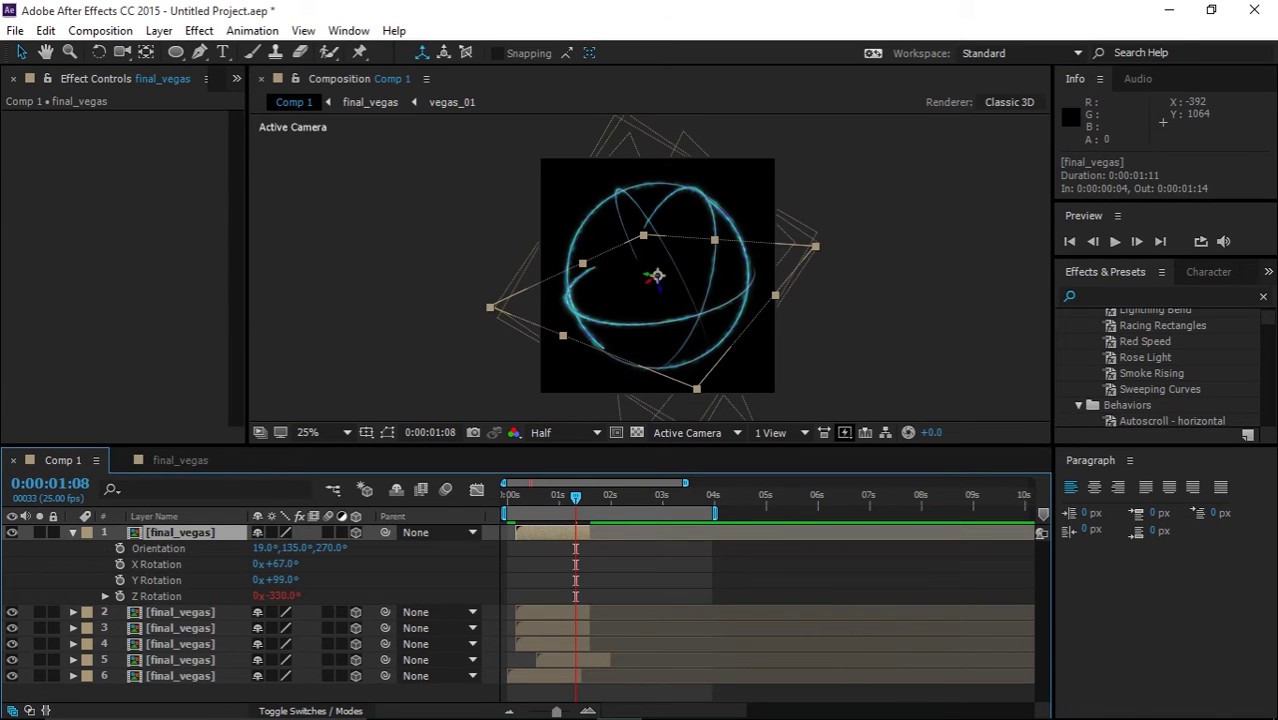
mouse_move(283, 564)
mouse_down()
mouse_move(352, 564)
mouse_move(297, 548)
mouse_up()
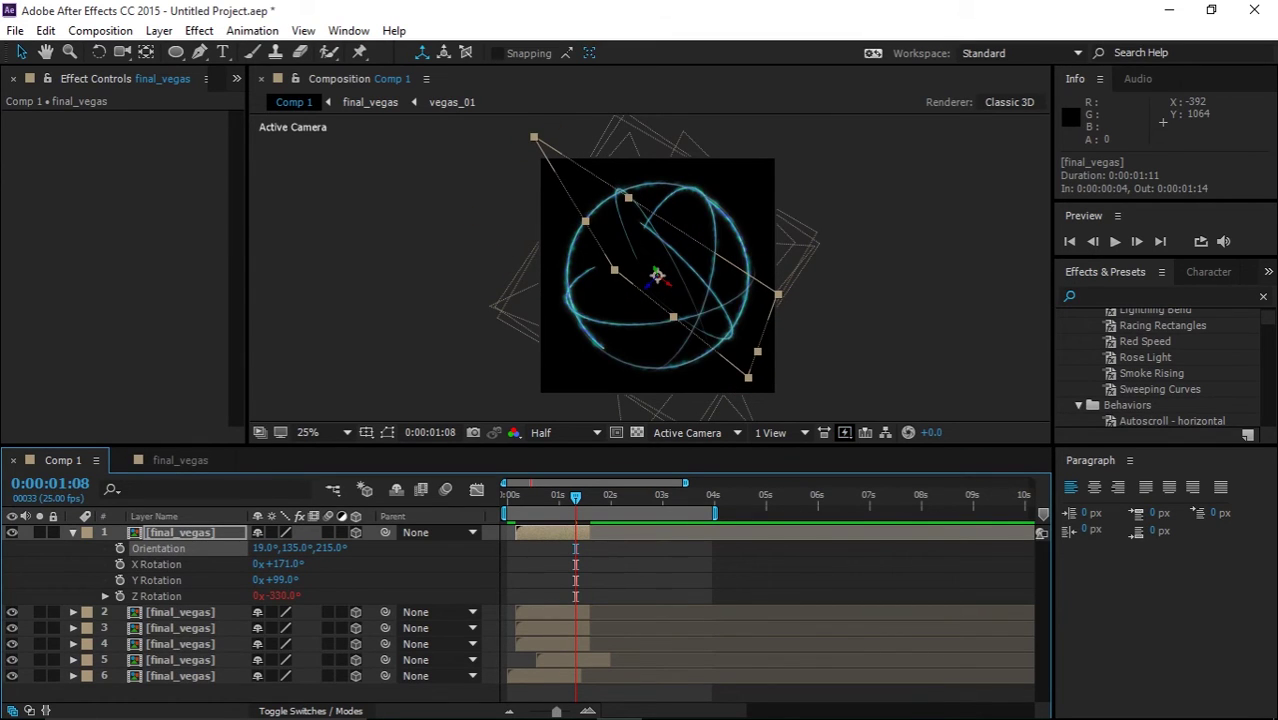
- Stagger the upper three final_vegas layers in time, shifting layers 1 and 3 later and layer 2 slightly earlier, and preview the animation
drag(576, 497, 507, 497)
key(r)
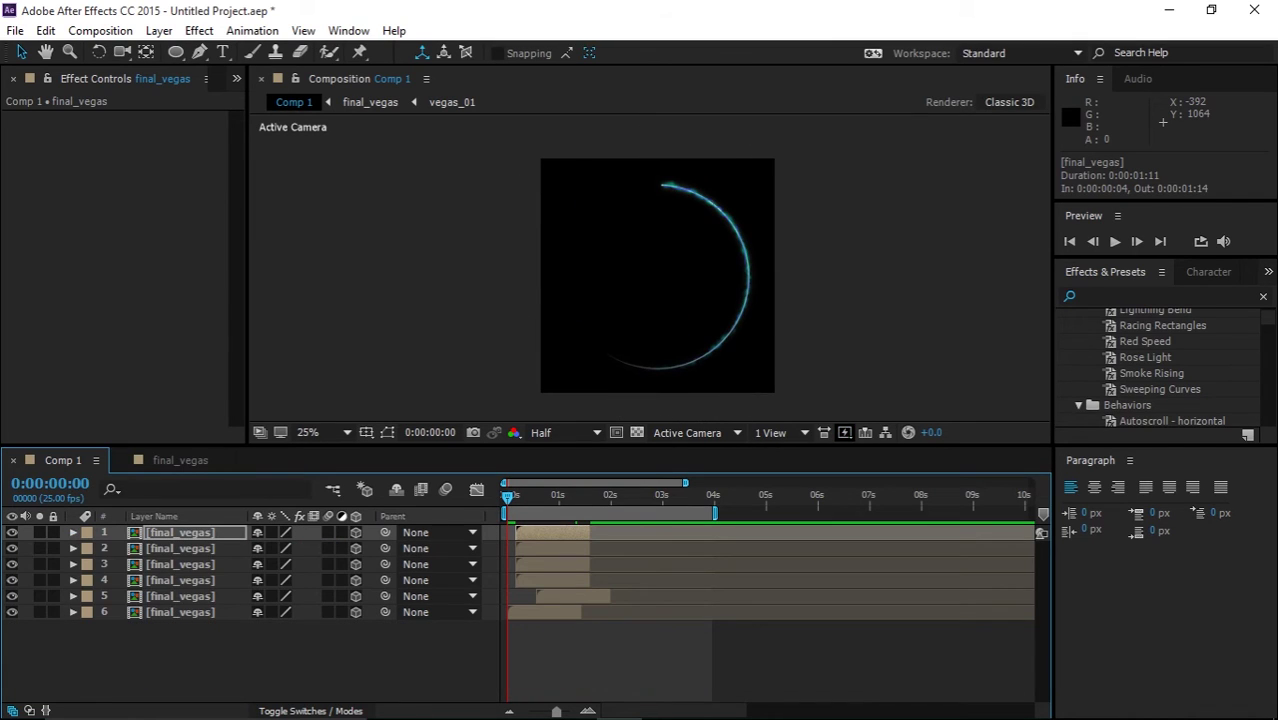
drag(560, 564, 597, 532)
key(space)
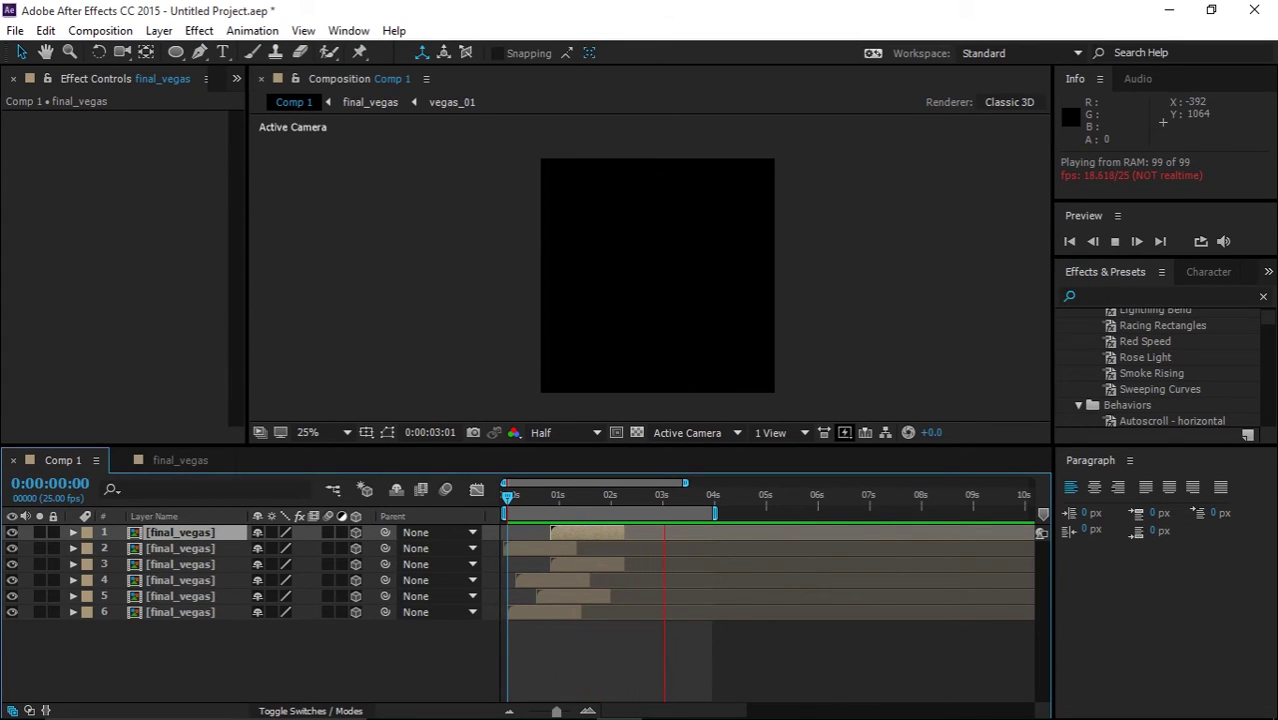
key(space)
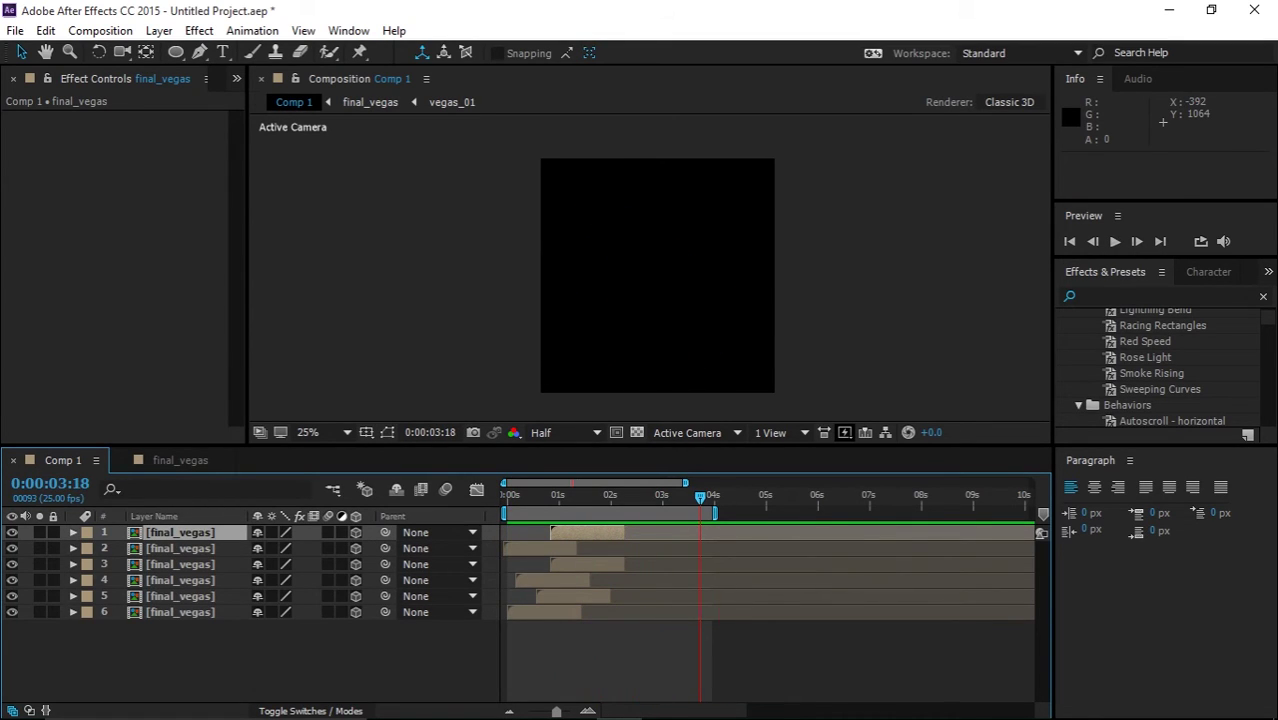
- Shorten the Comp 1 work area to 65 frames and preview the staggered strokes
key(Page_Down)
key(Page_Down)
key(Page_Down)
key(Page_Down)
key(Page_Down)
key(Page_Down)
key(n)
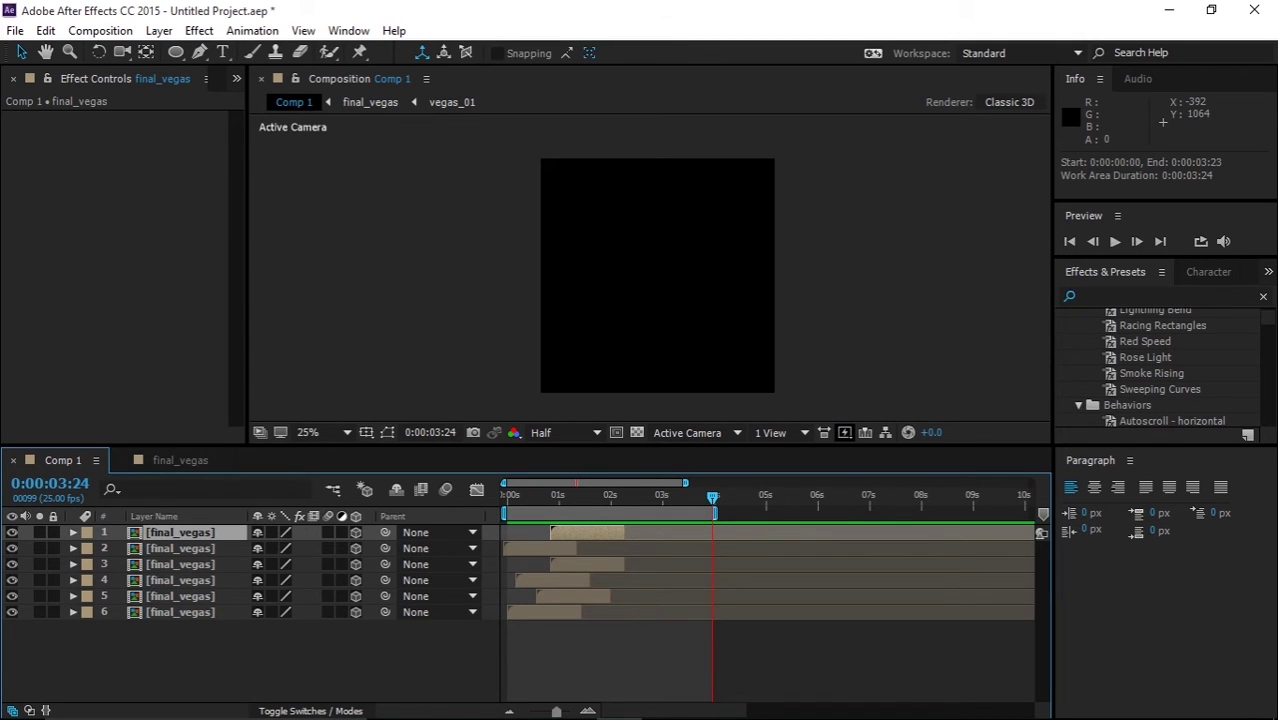
key(space)
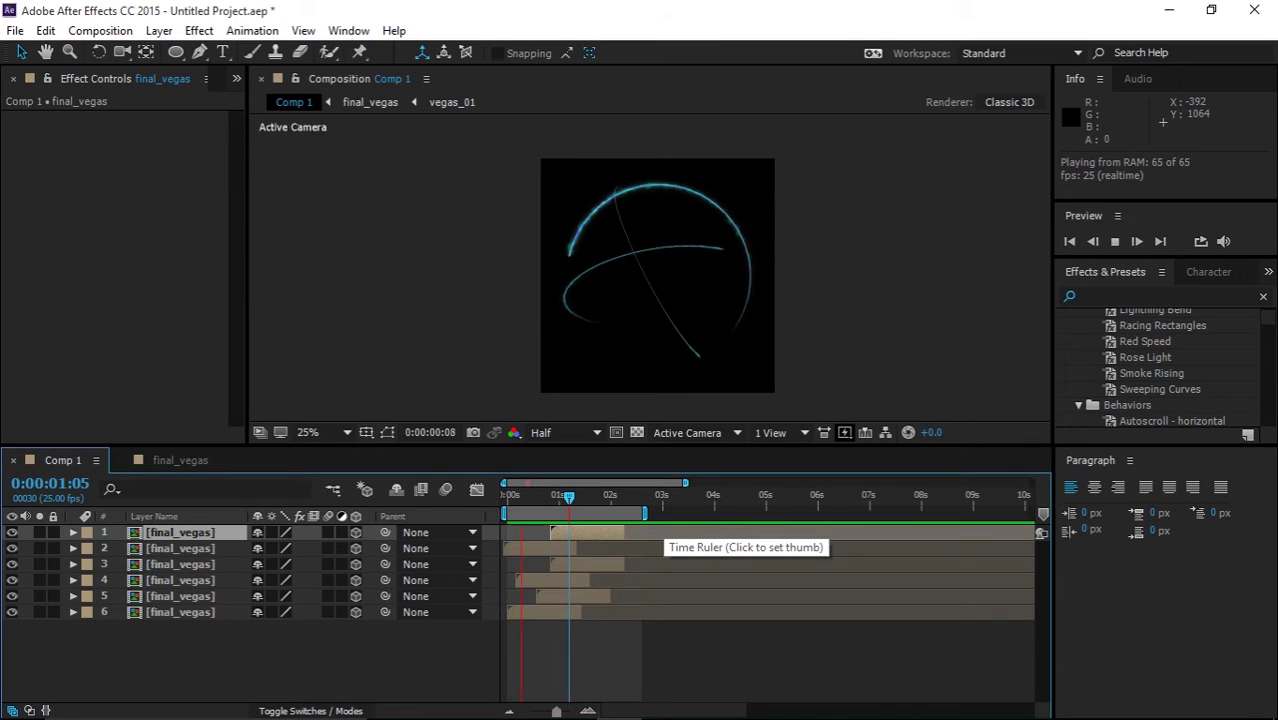
key(space)
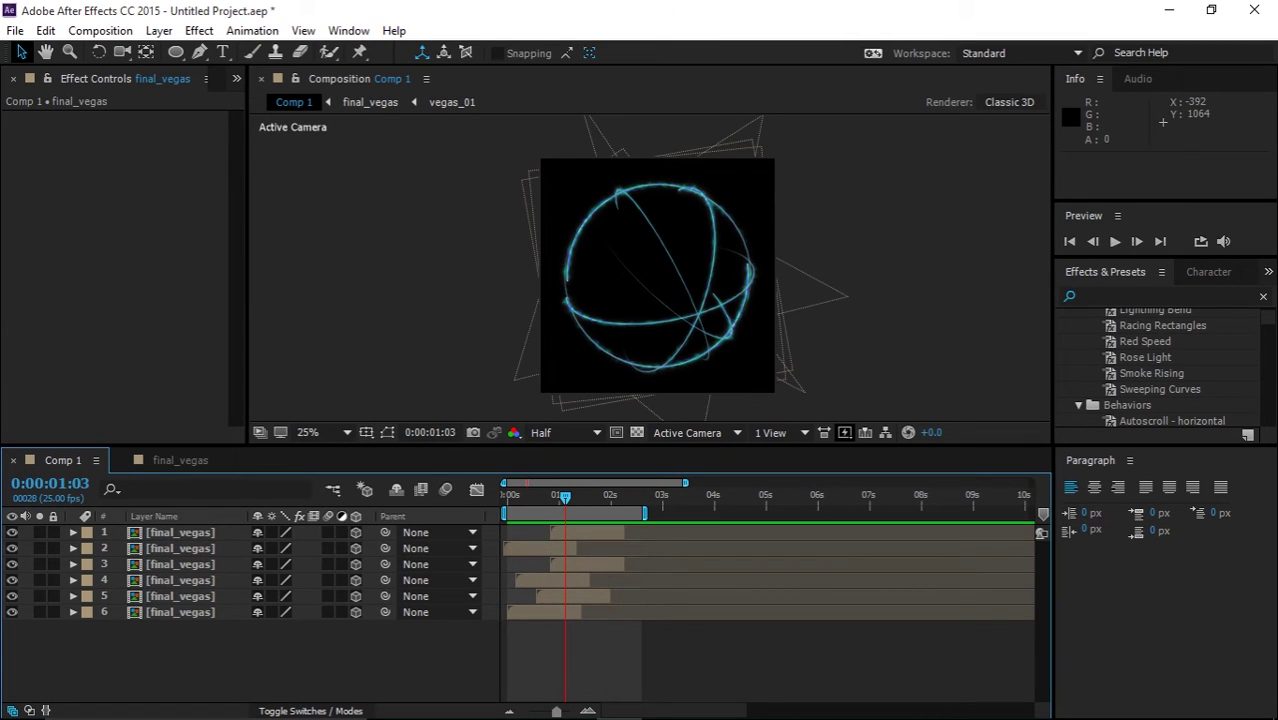
- Import the logo AI PNG file into the project from the Uraniaa Logo folder on Local Disk (E:)
click(236, 78)
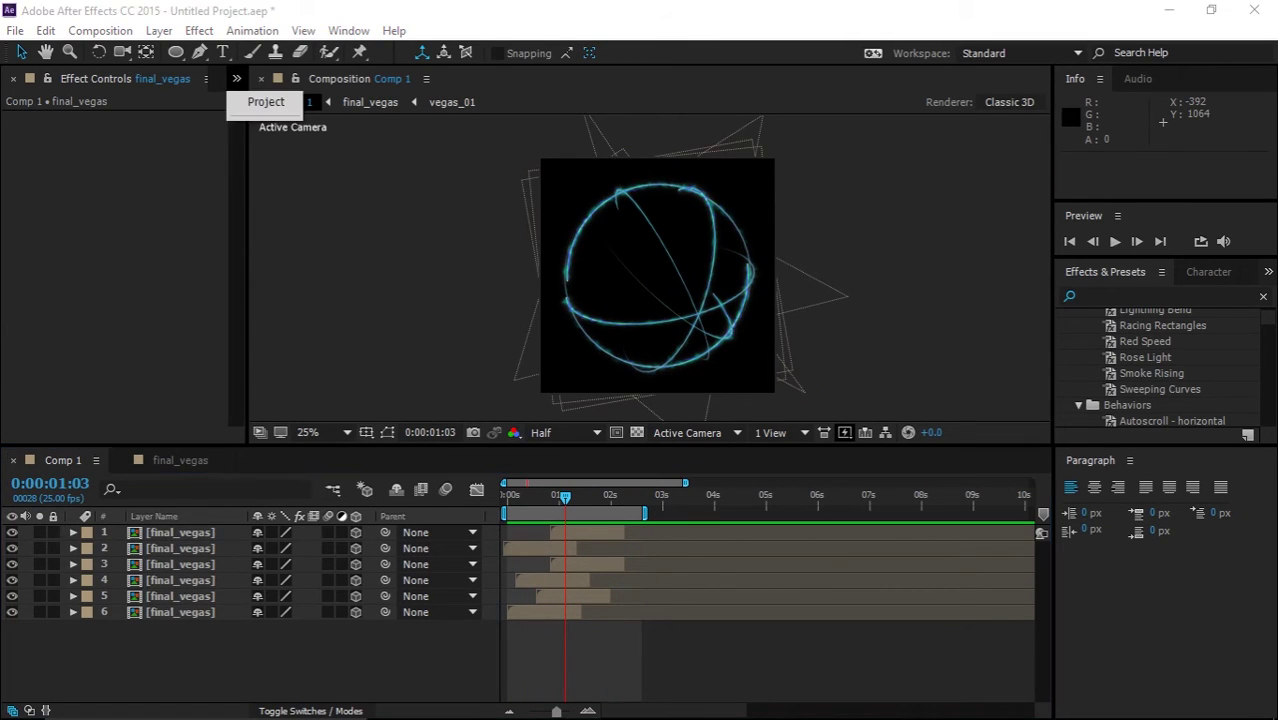
click(266, 101)
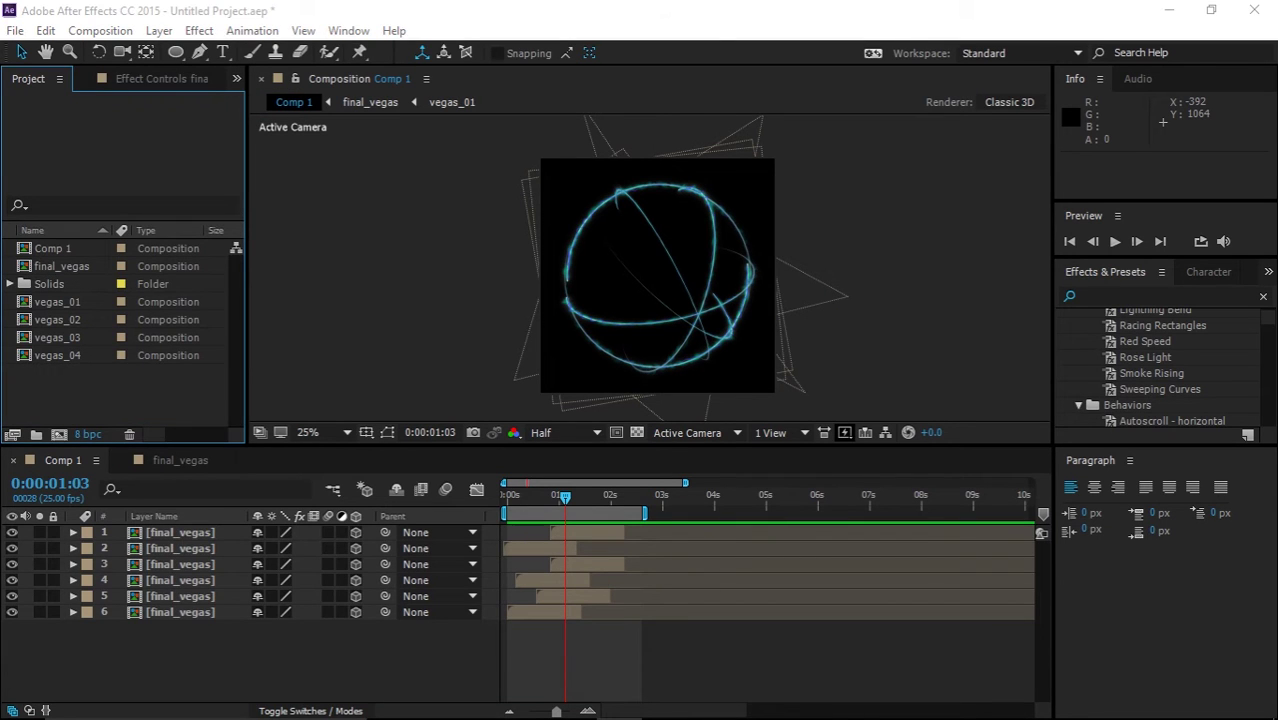
key(ctrl+i)
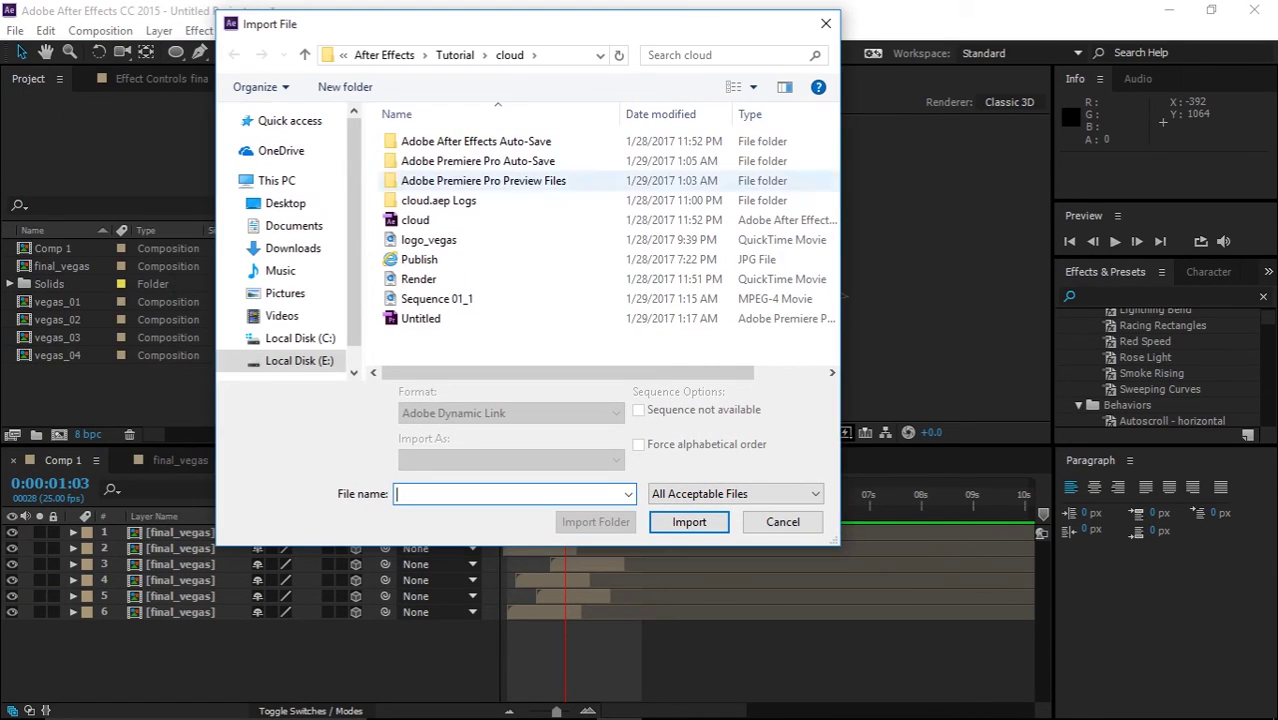
scroll(500, 299, right, 1)
click(455, 55)
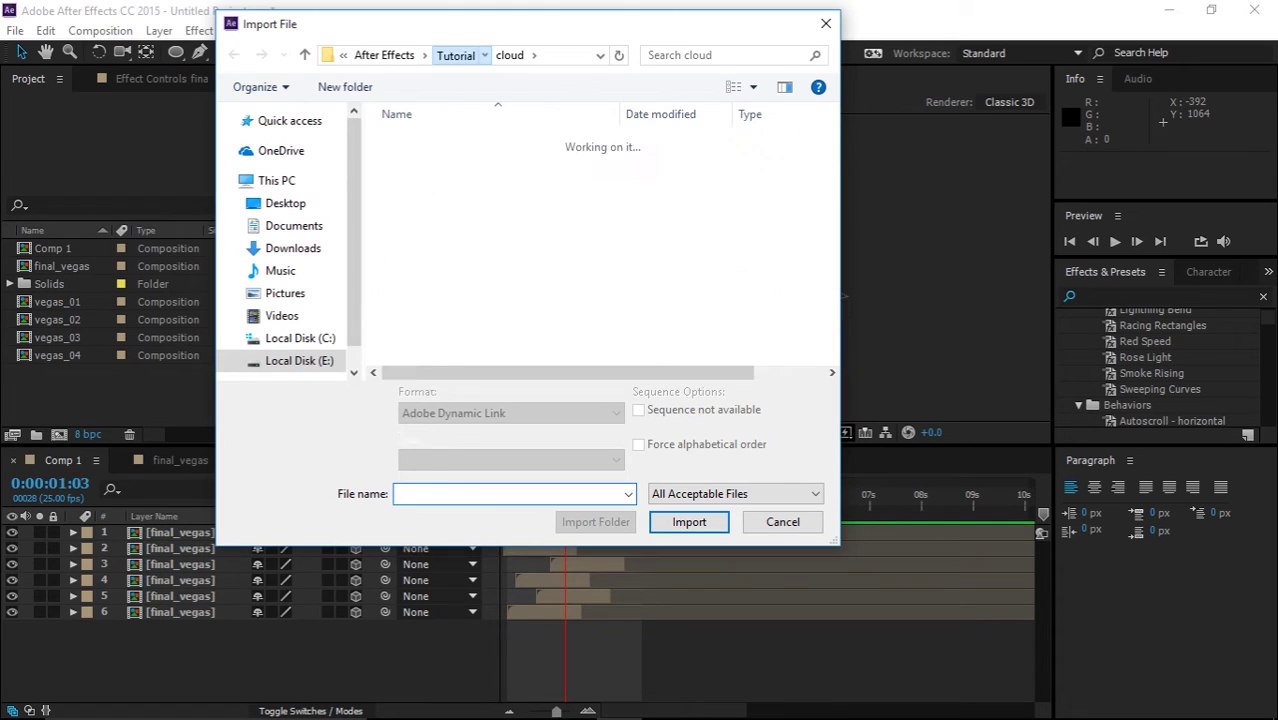
click(384, 55)
scroll(484, 240, down, 4)
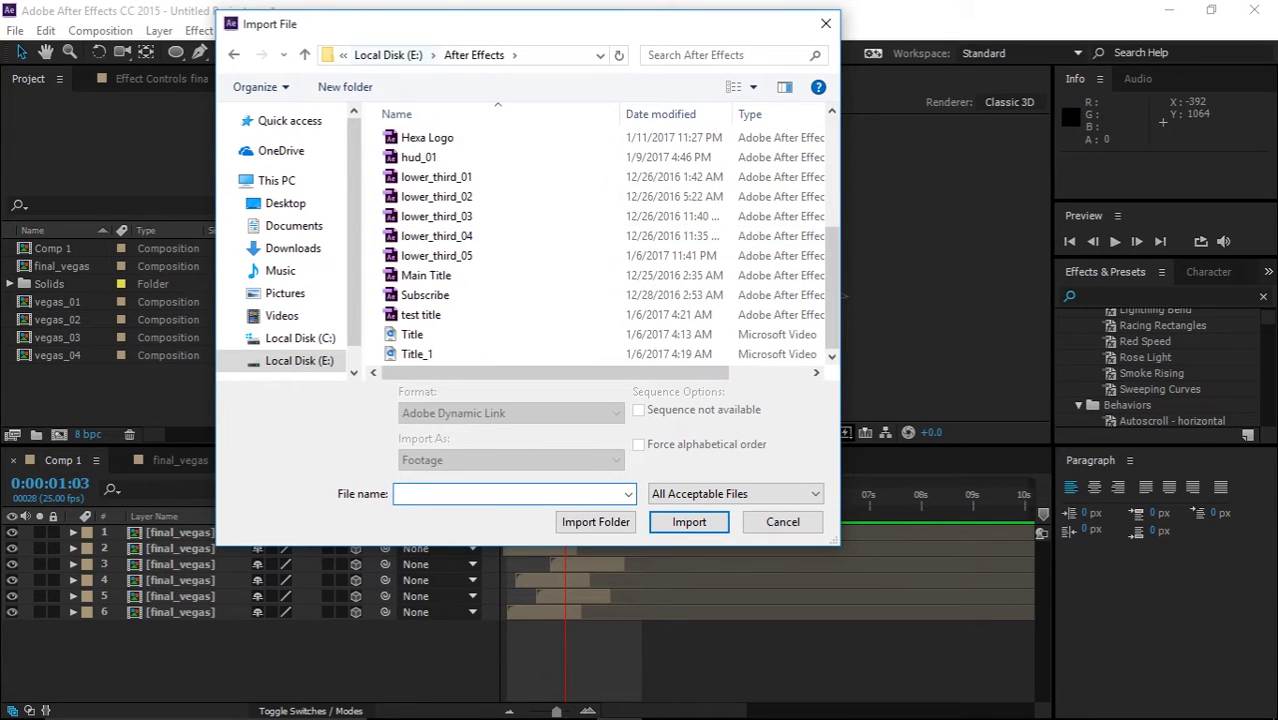
click(385, 55)
scroll(600, 250, down, 2)
double_click(440, 315)
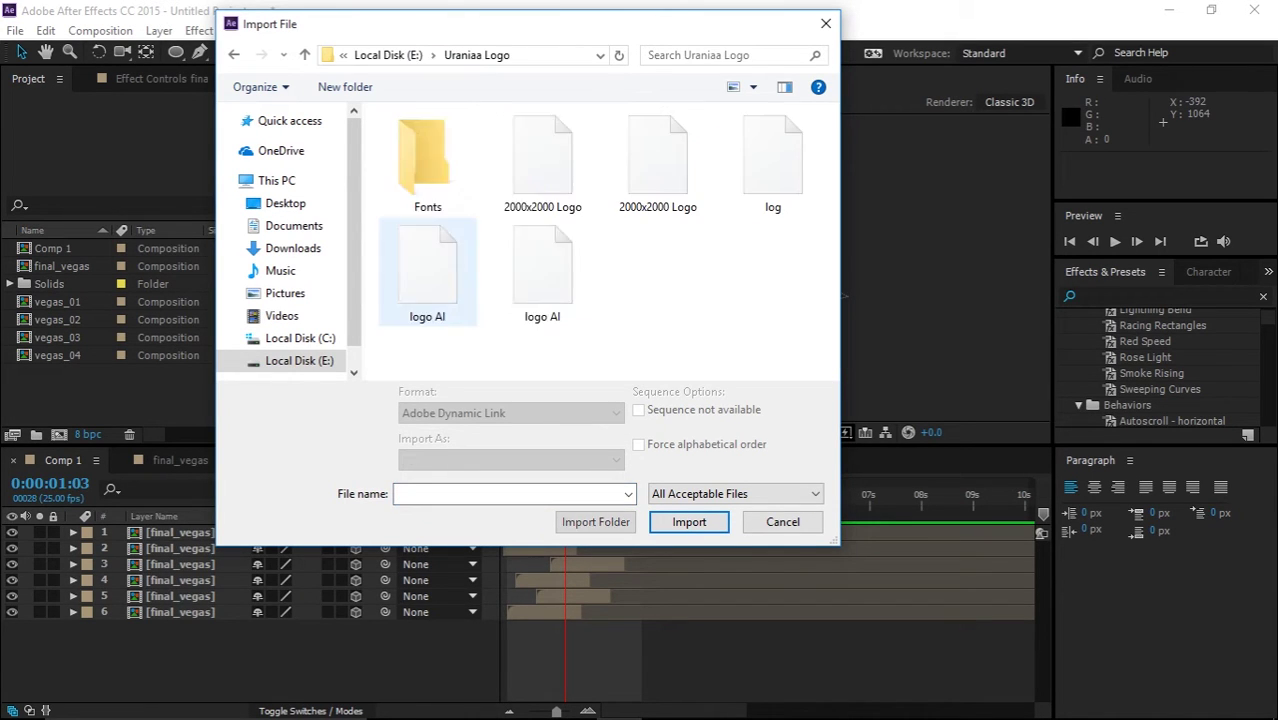
double_click(542, 268)
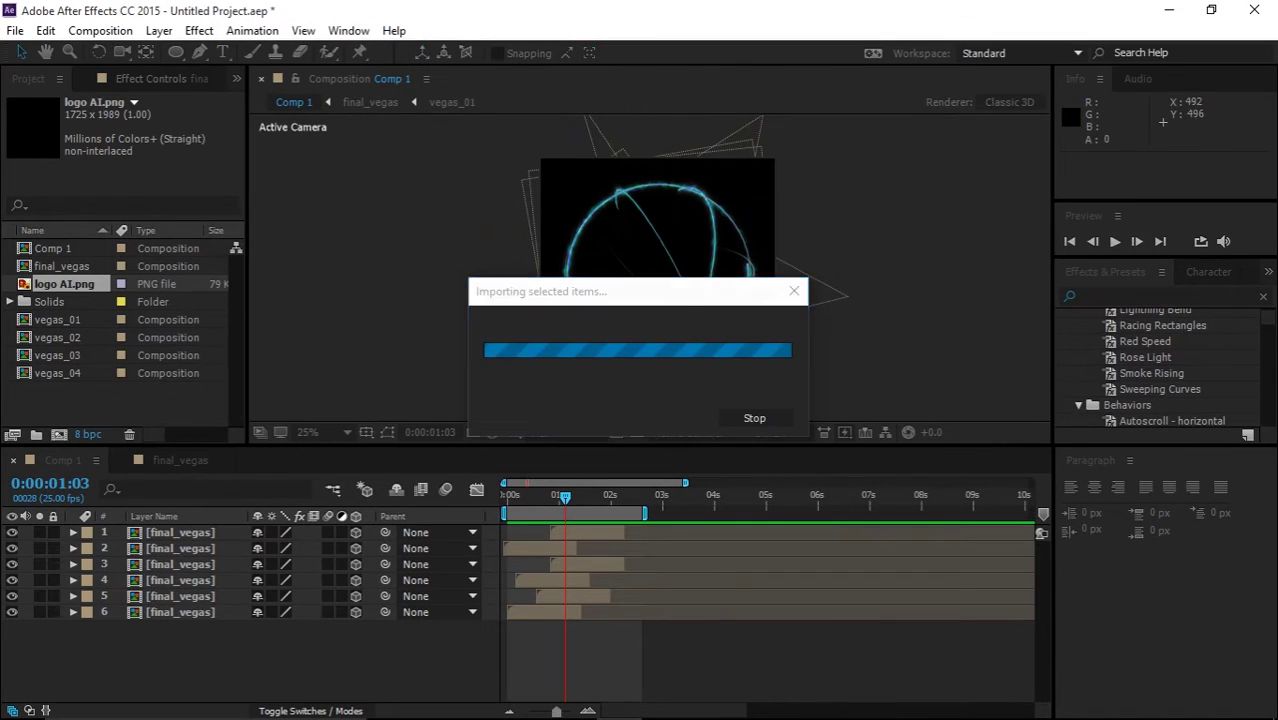
- Add logo AI.png to Comp 1 beneath the fourth final_vegas layer and scale it to 27%
drag(64, 284, 225, 590)
scroll(605, 235, down, 2)
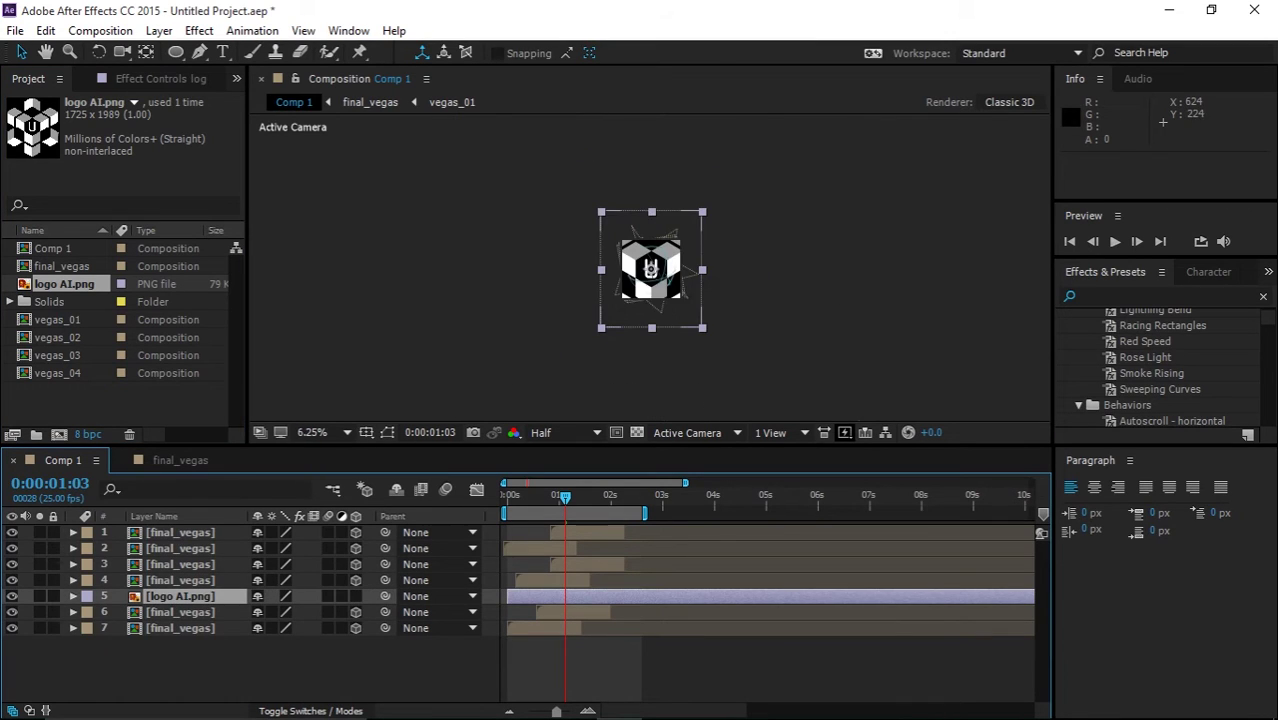
scroll(620, 215, up, 1)
key(s)
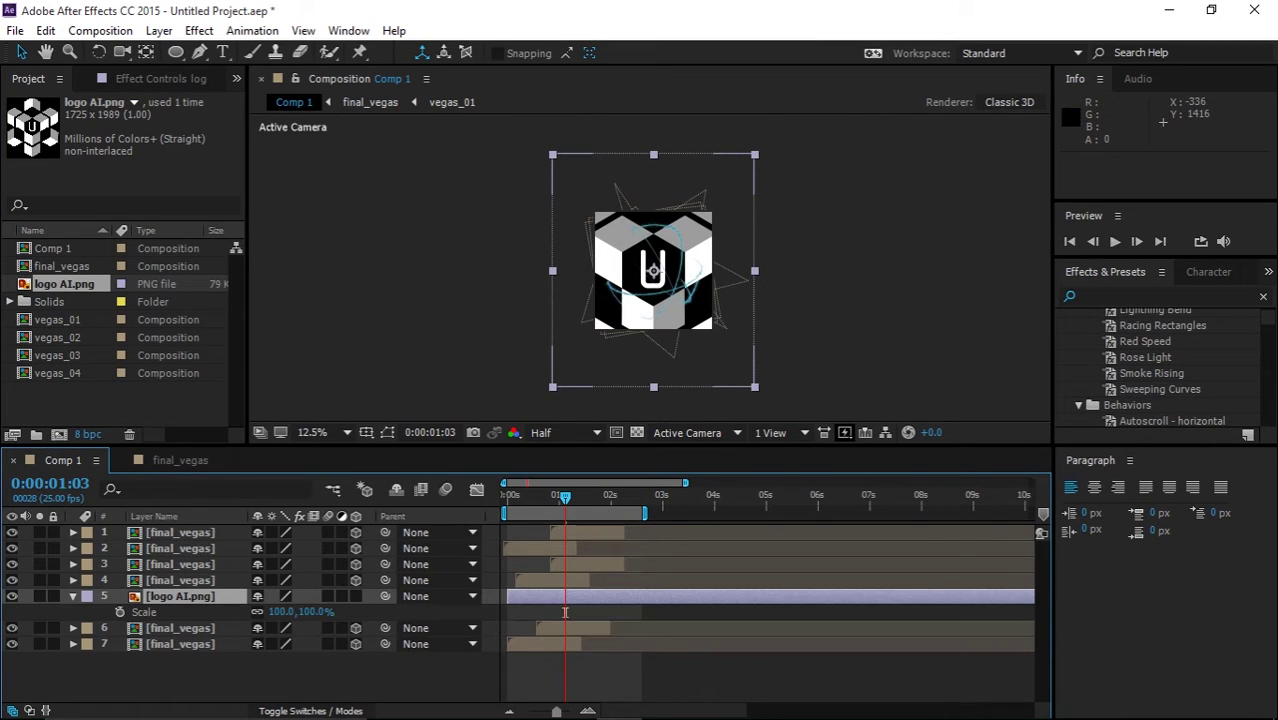
drag(228, 611, 214, 611)
scroll(691, 259, up, 3)
scroll(657, 270, down, 2)
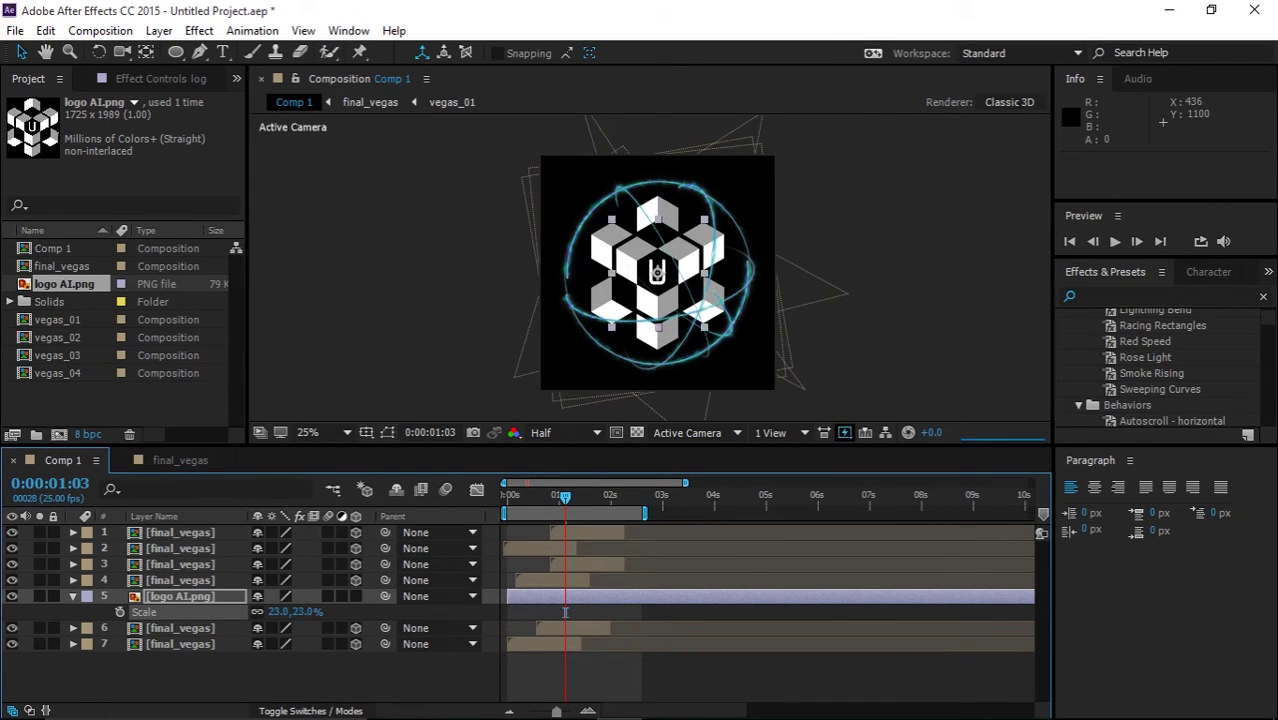
drag(280, 612, 274, 612)
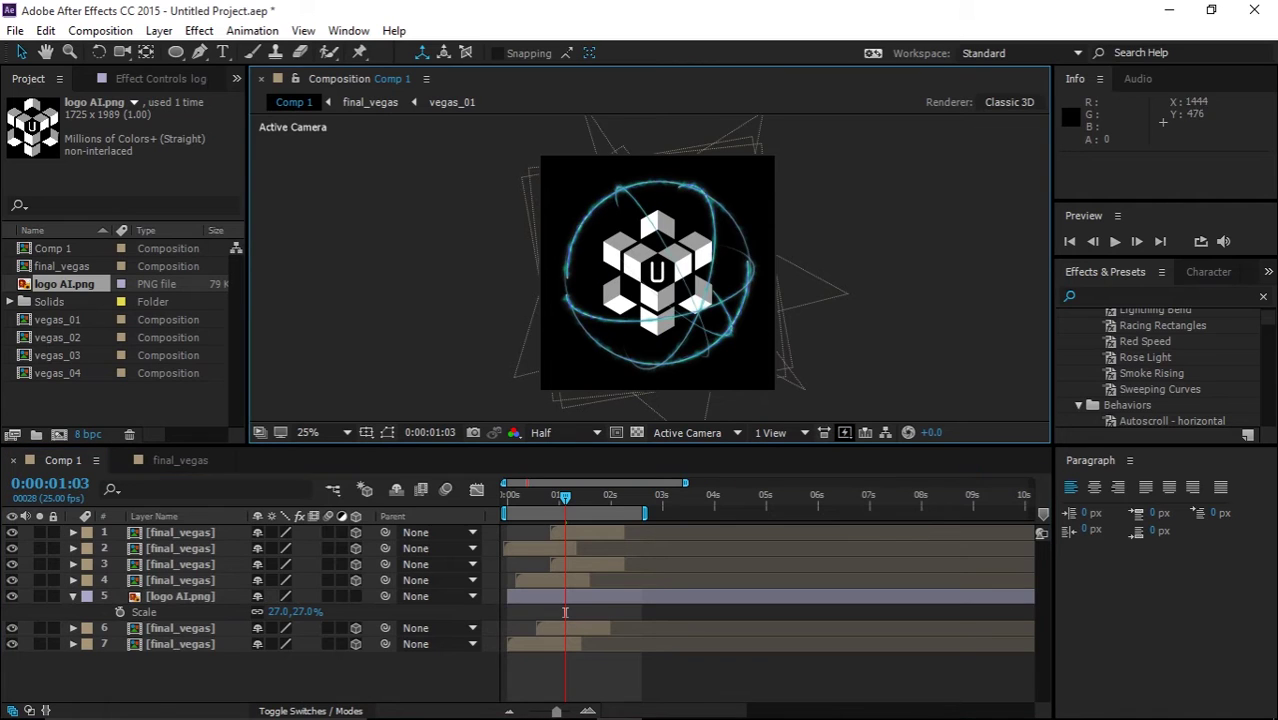
- Return to the start of Comp 1 and collapse the logo layer's scale property
click(565, 612)
key(Home)
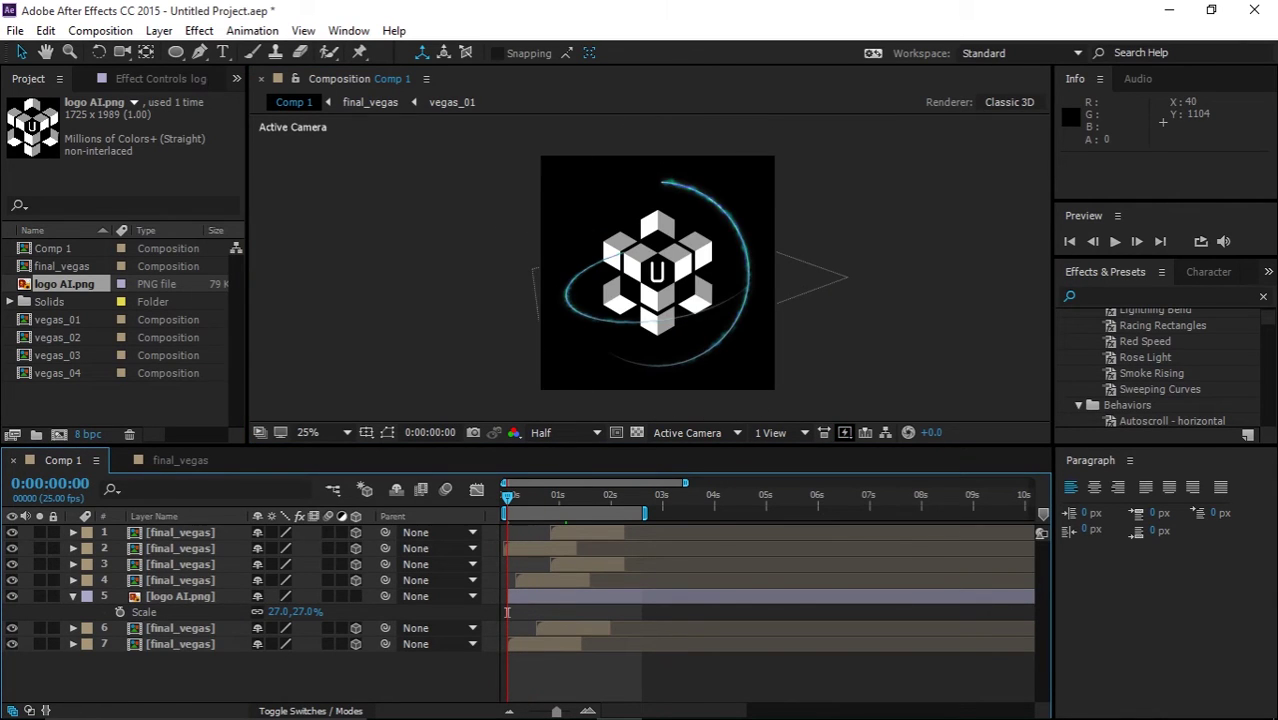
key(s)
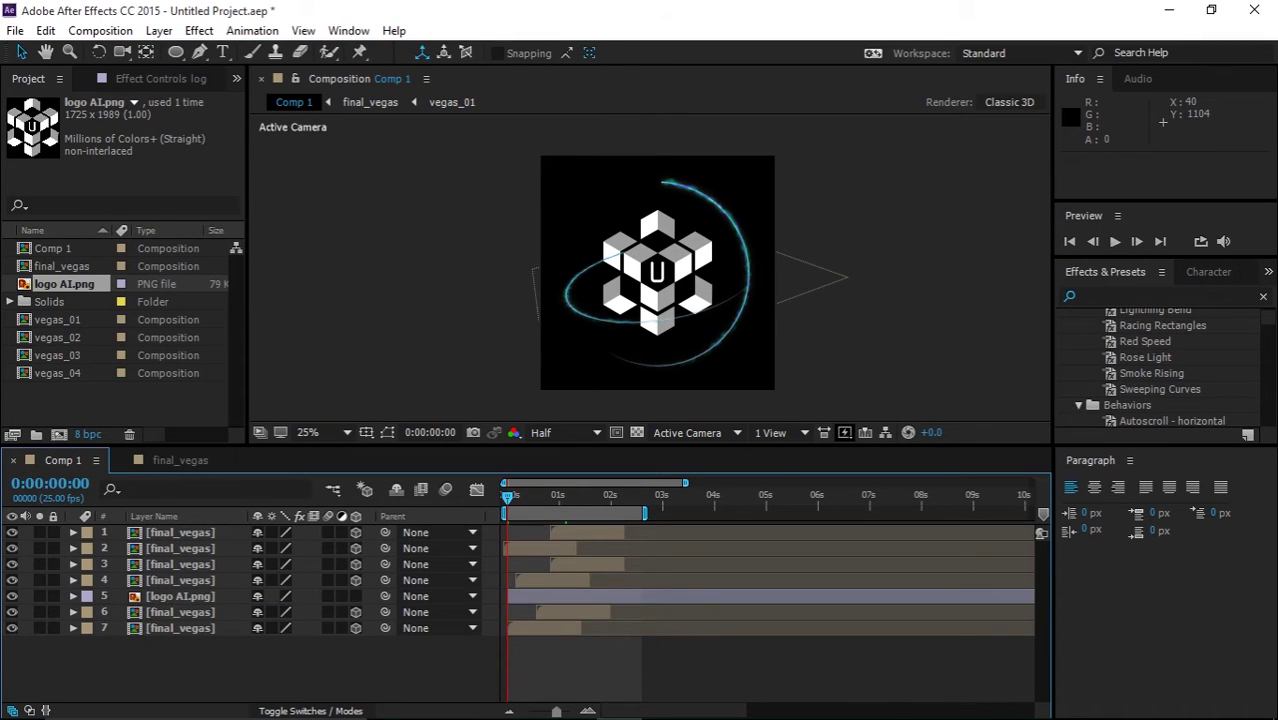
- Shift all six final_vegas layers 0:00:01:02 later in Comp 1 and extend the work area end to 0:00:04:00
click(545, 628)
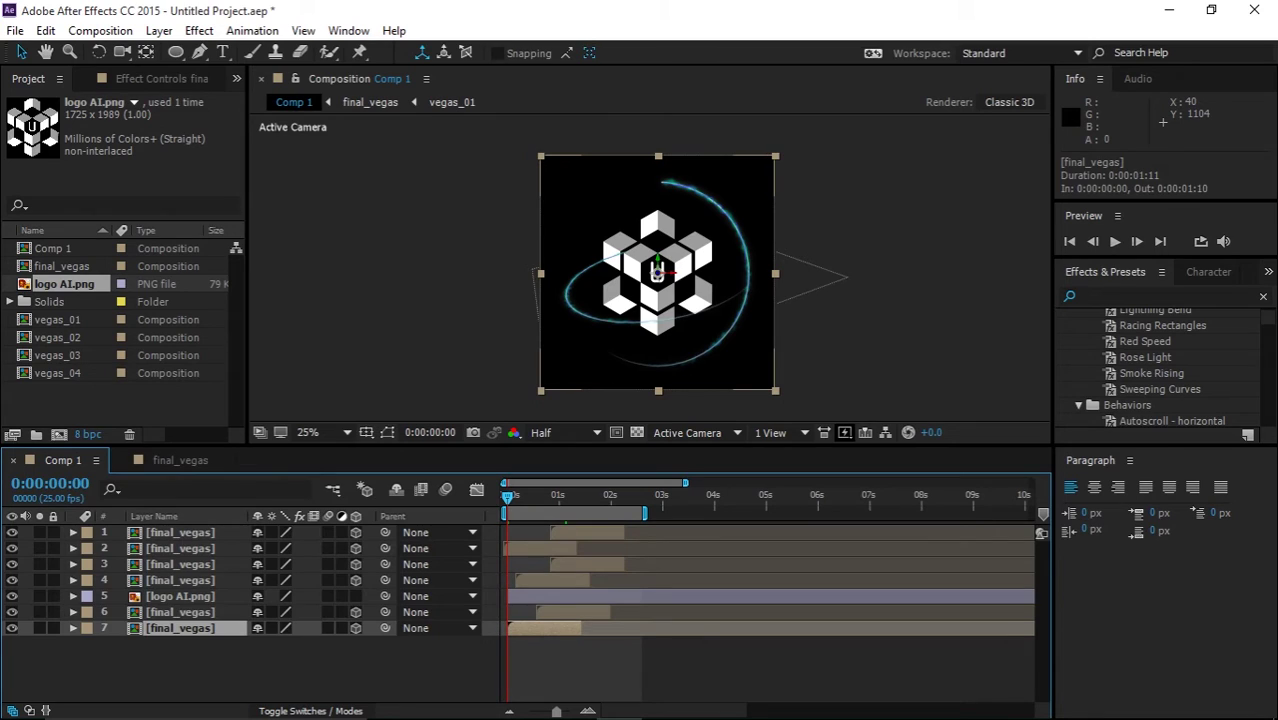
ctrl+click(560, 612)
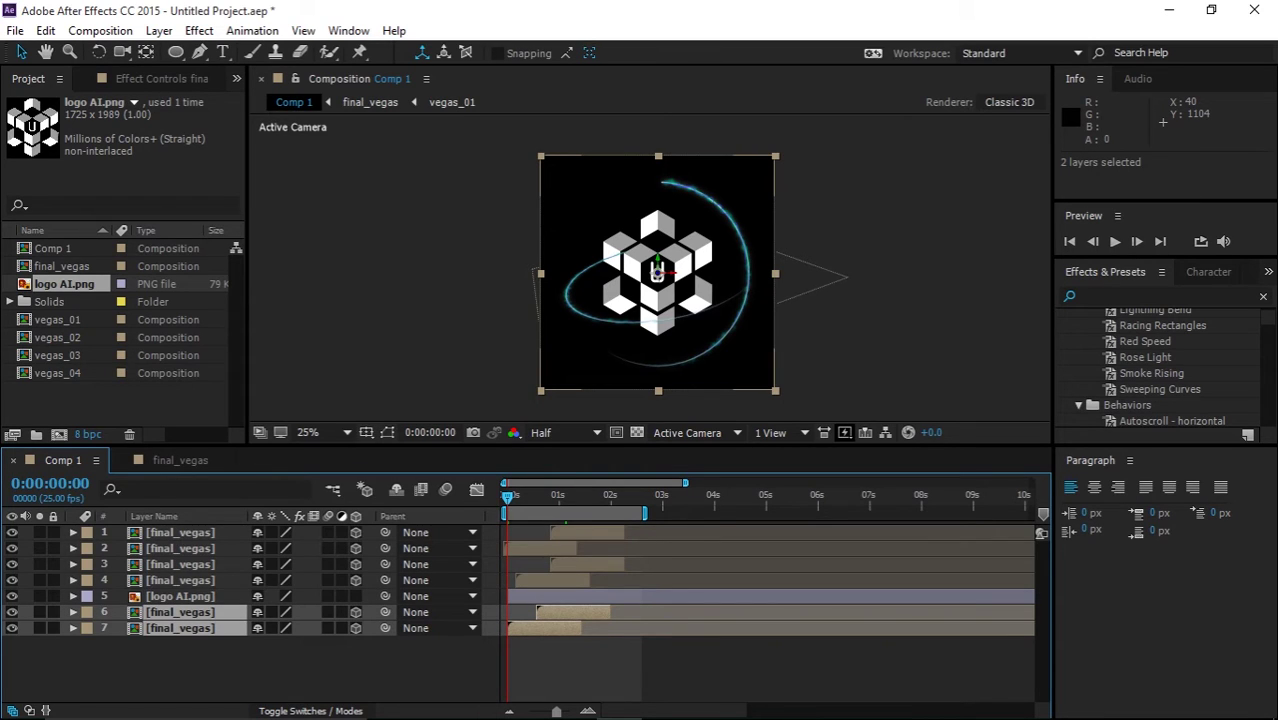
ctrl+click(562, 580)
ctrl+click(562, 564)
ctrl+click(562, 548)
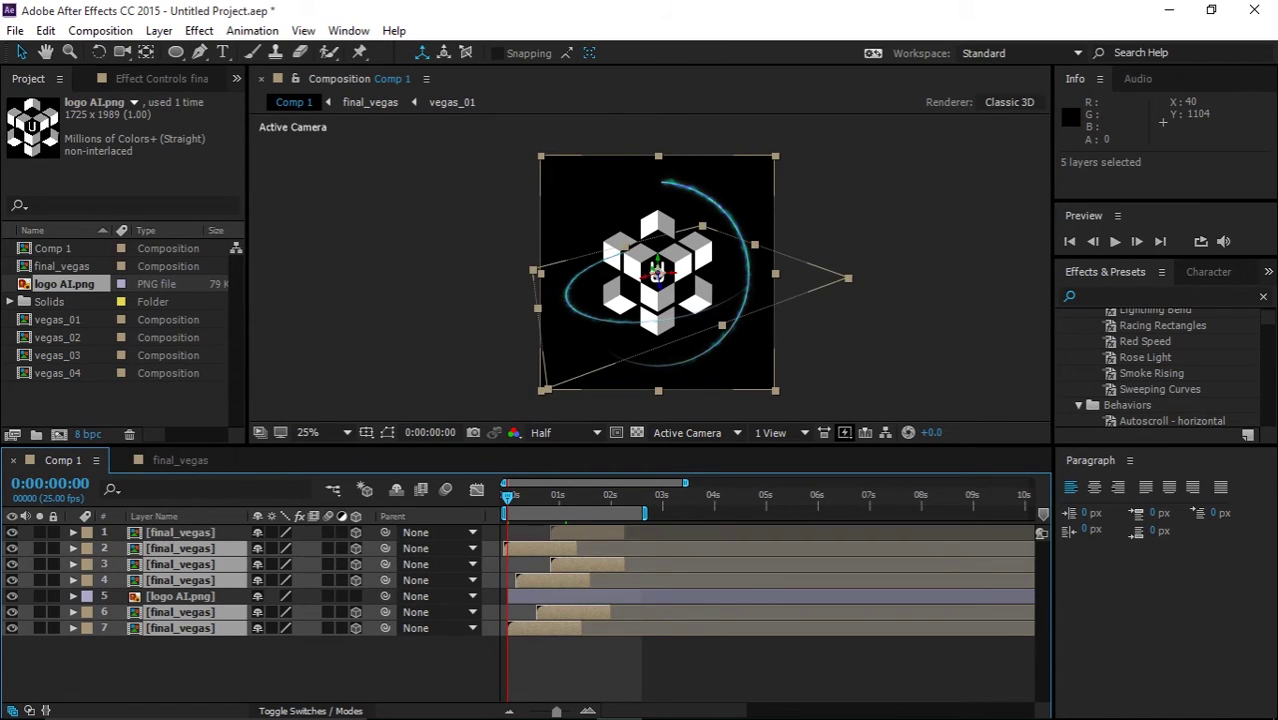
ctrl+click(562, 532)
drag(527, 548, 582, 548)
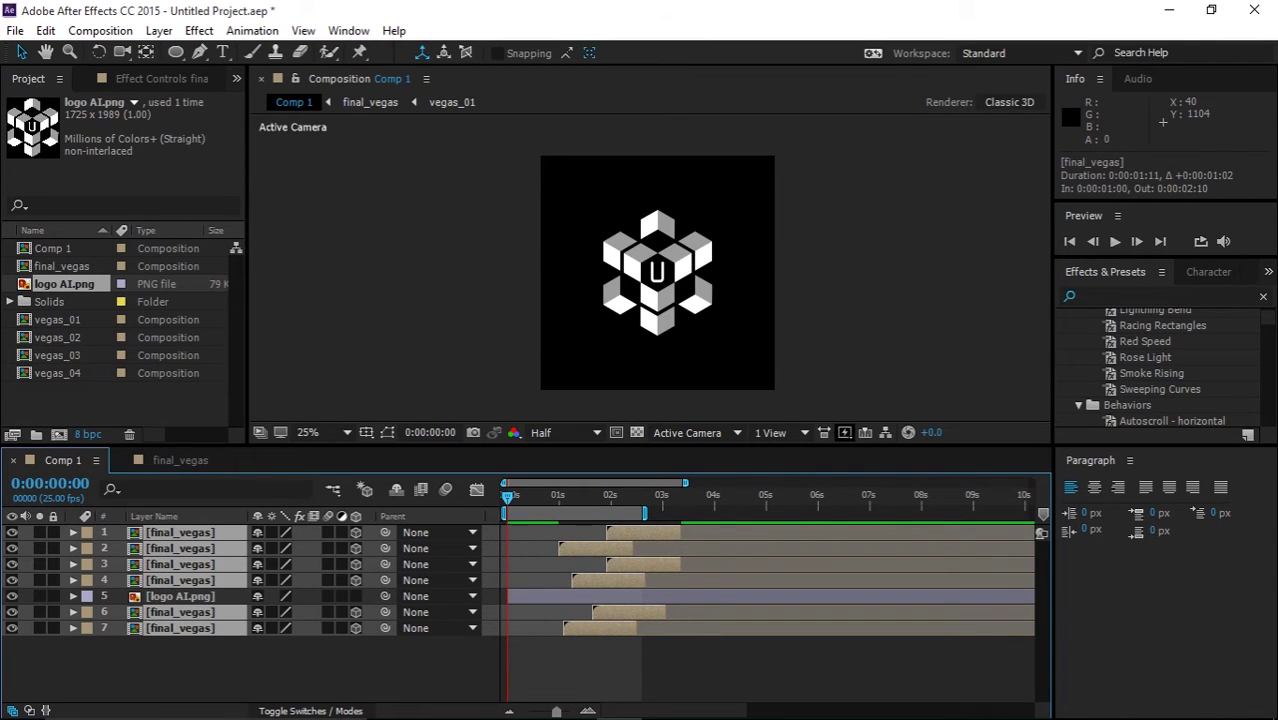
drag(644, 512, 718, 512)
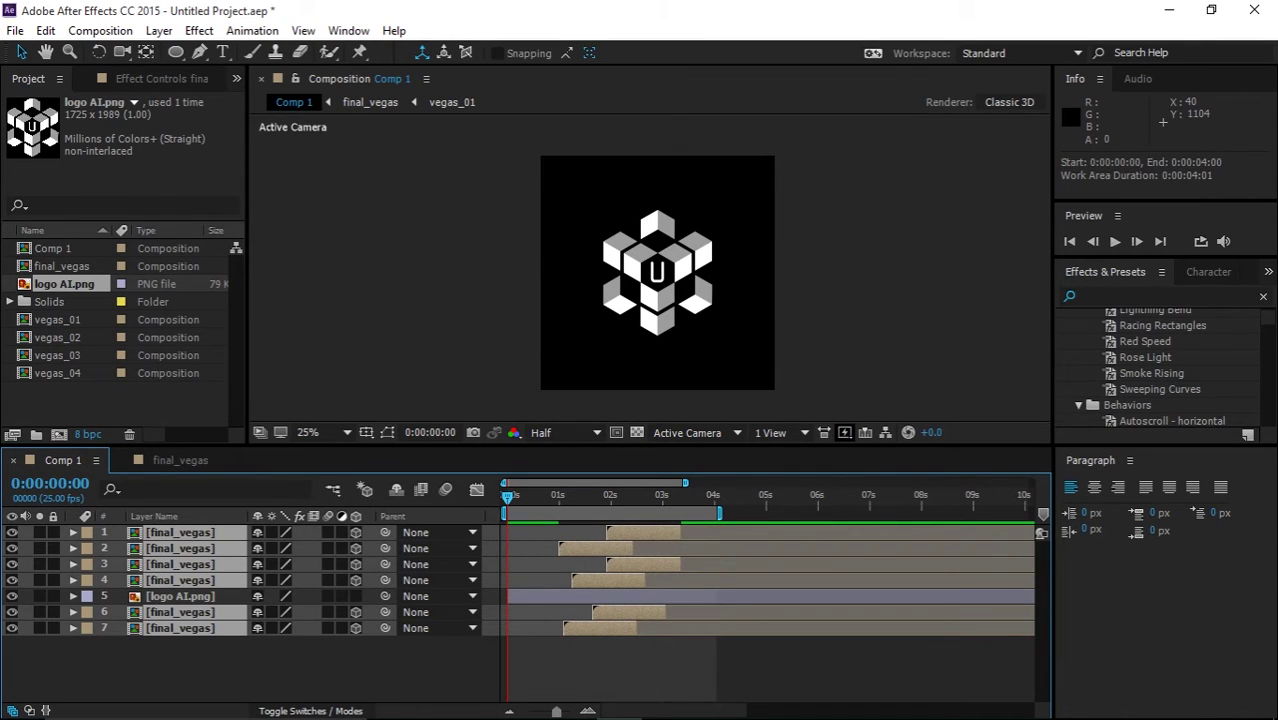
- Add 100% opacity keyframes to the logo AI.png layer at 0:00:00:01 and 0:00:01:09
drag(507, 497, 509, 497)
click(657, 270)
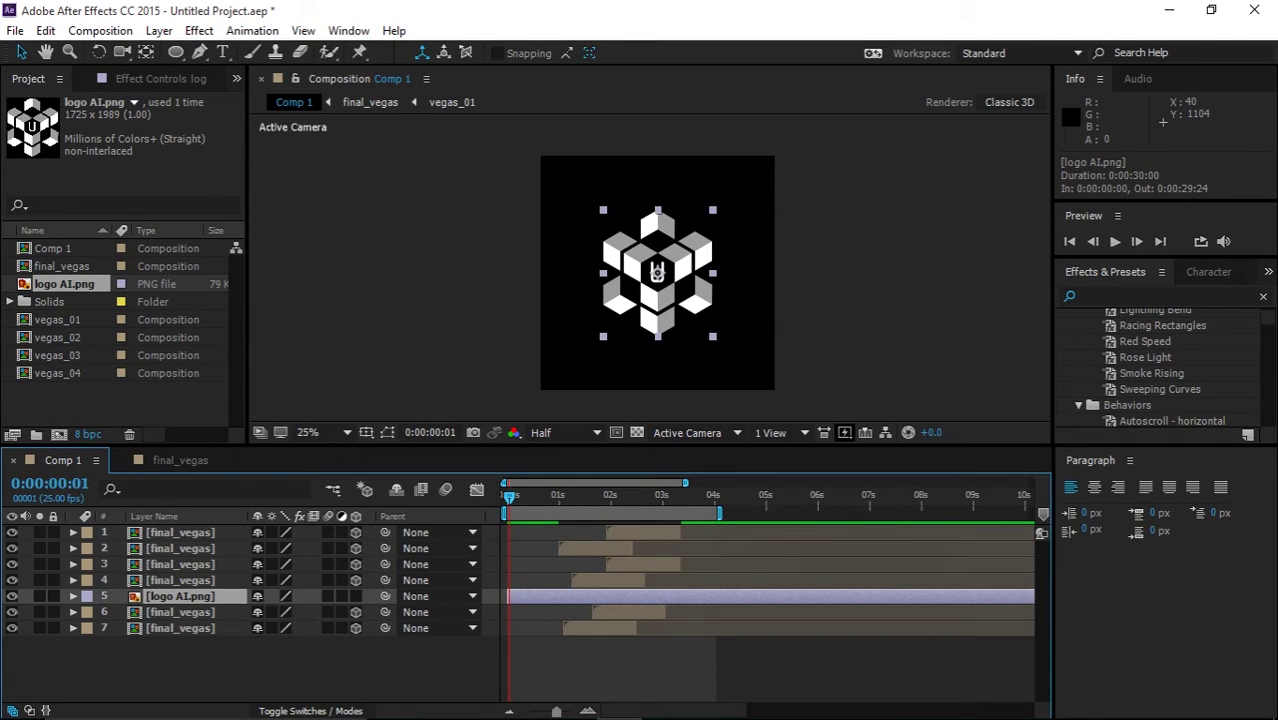
key(t)
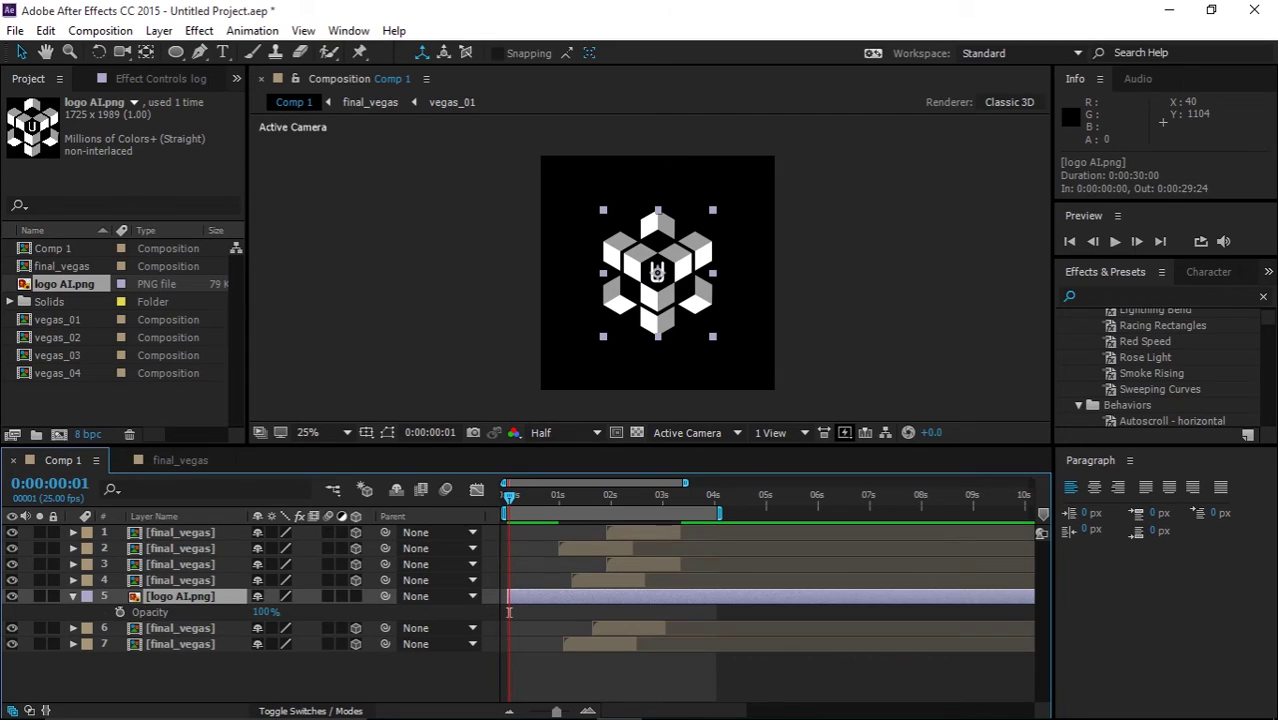
click(119, 611)
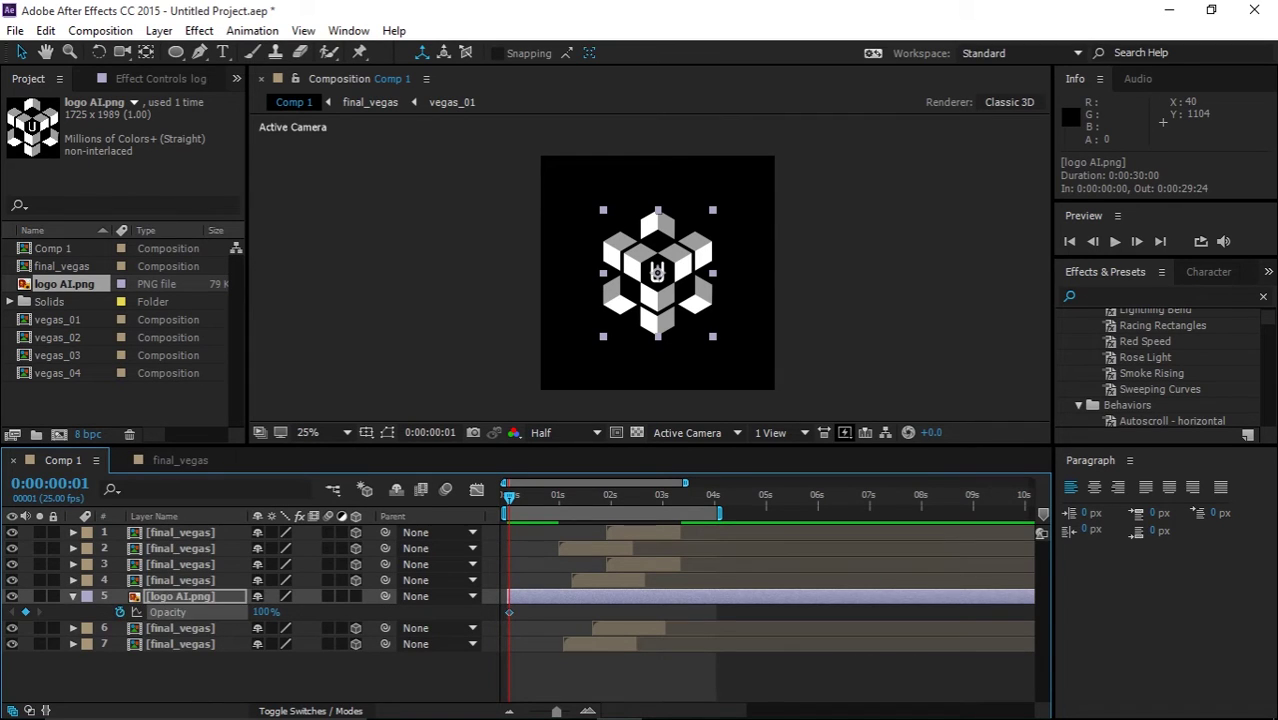
key(Home)
key(space)
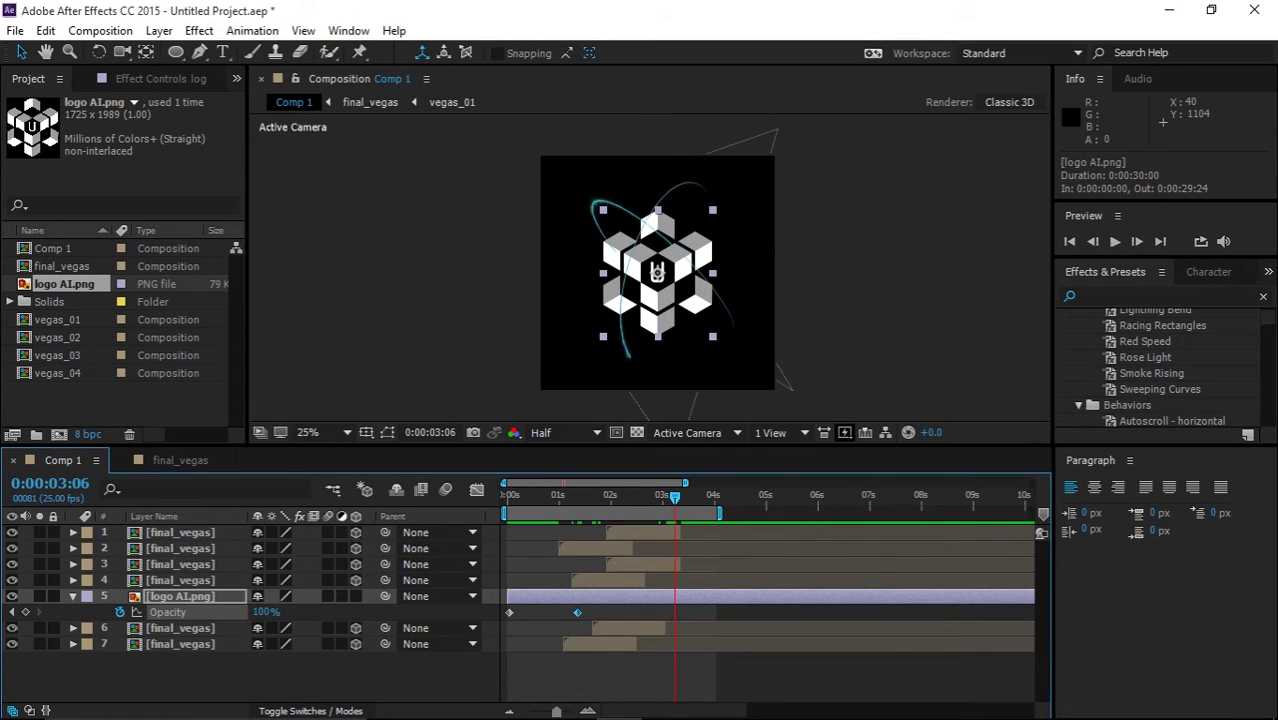
- Add logo opacity keyframes at 0:00:03:06 and 0:00:04:01, and set the last one to 0%
click(25, 612)
drag(675, 497, 717, 497)
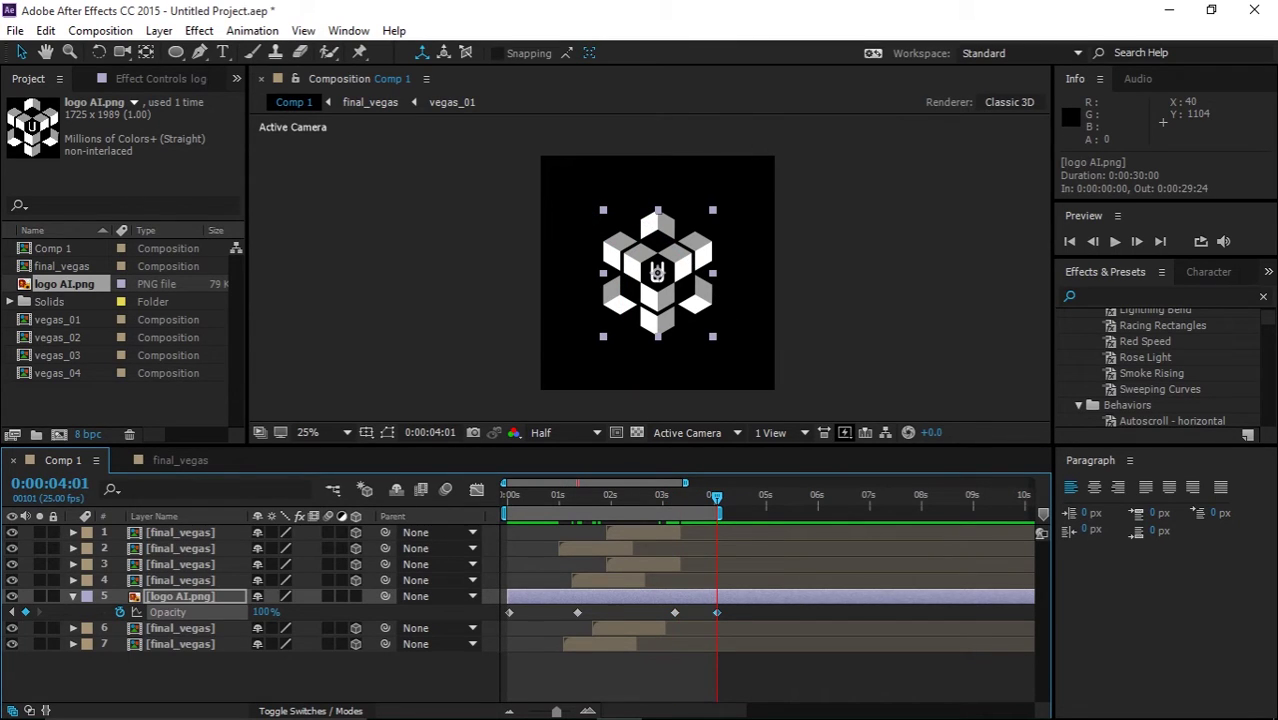
click(266, 612)
text(0)
key(Return)
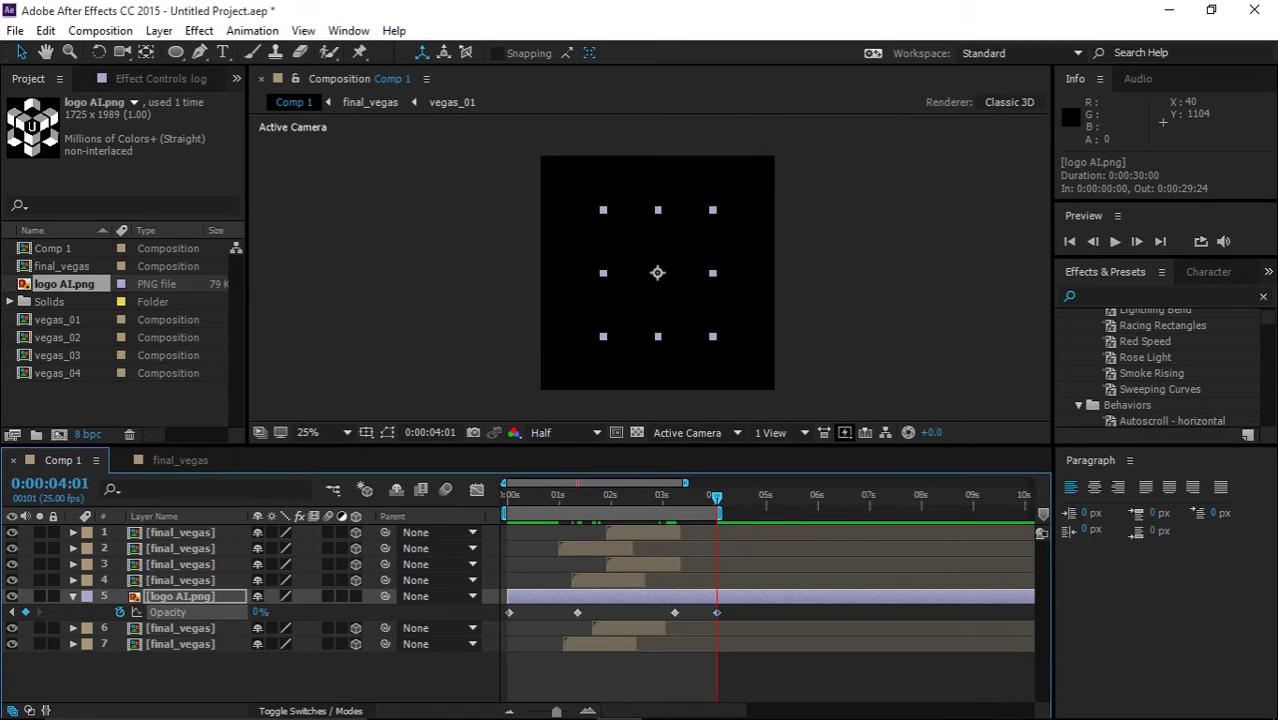
- Return to the start of Comp 1 and set the logo's opacity to 0% there
drag(717, 497, 508, 497)
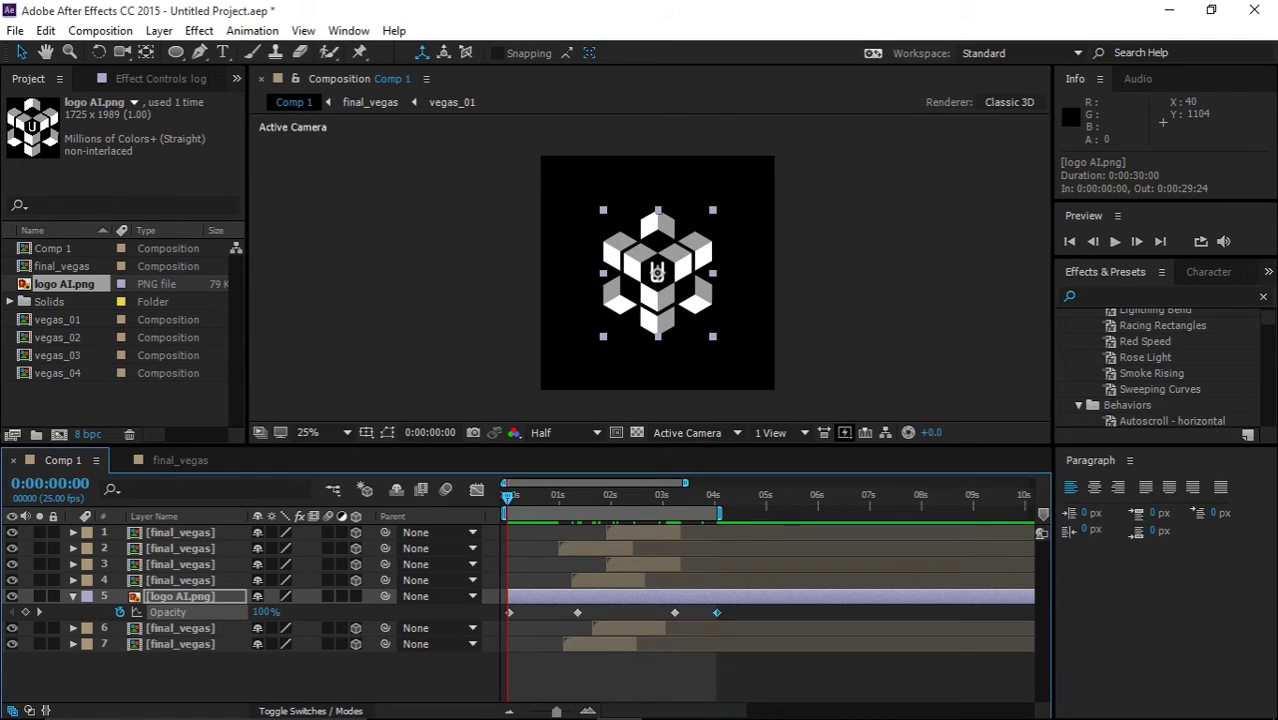
click(510, 613)
click(266, 612)
text(0)
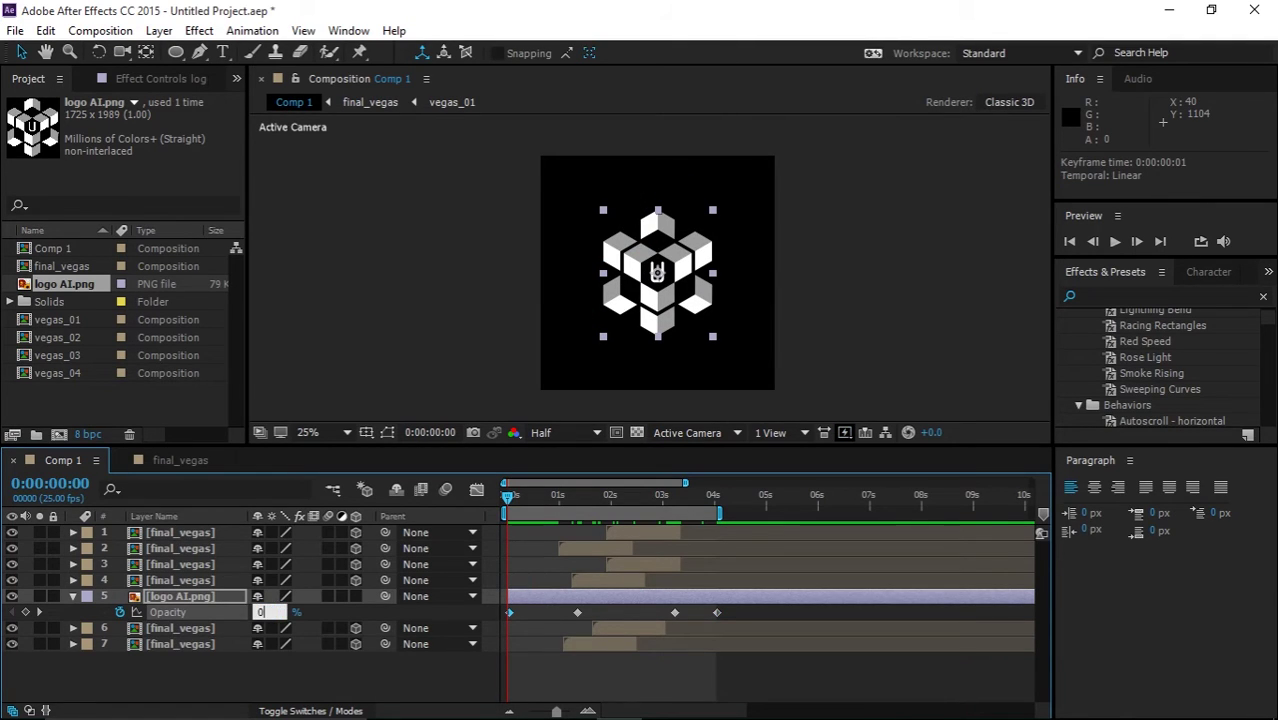
key(Return)
- Set the logo's opacity keyframe at 0:00:01:09 to 60% and preview the fade
key(space)
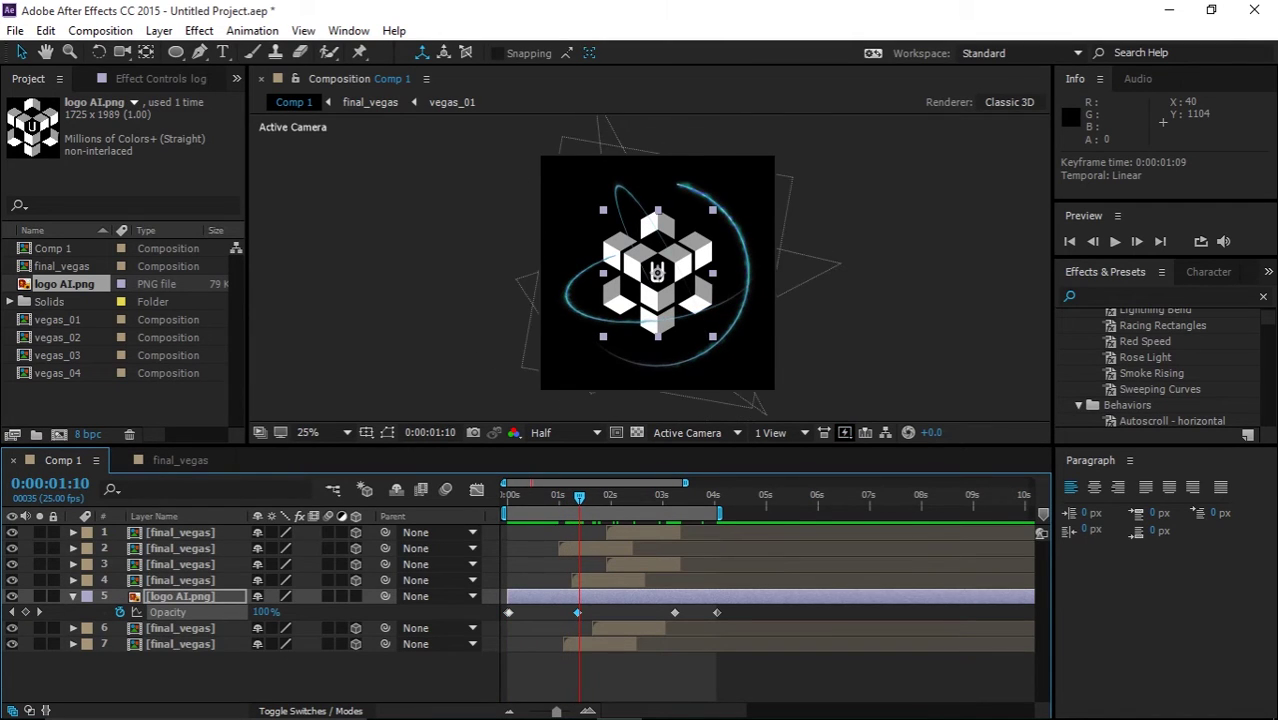
key(F2)
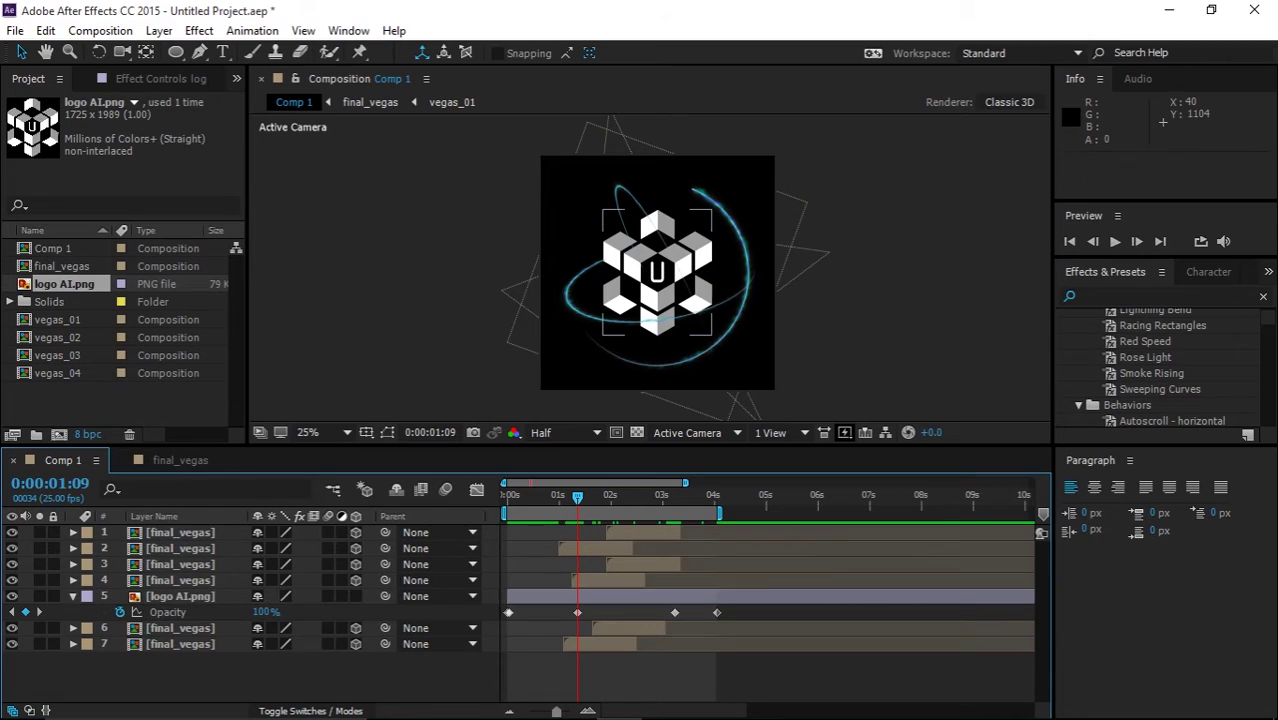
click(266, 612)
text(60)
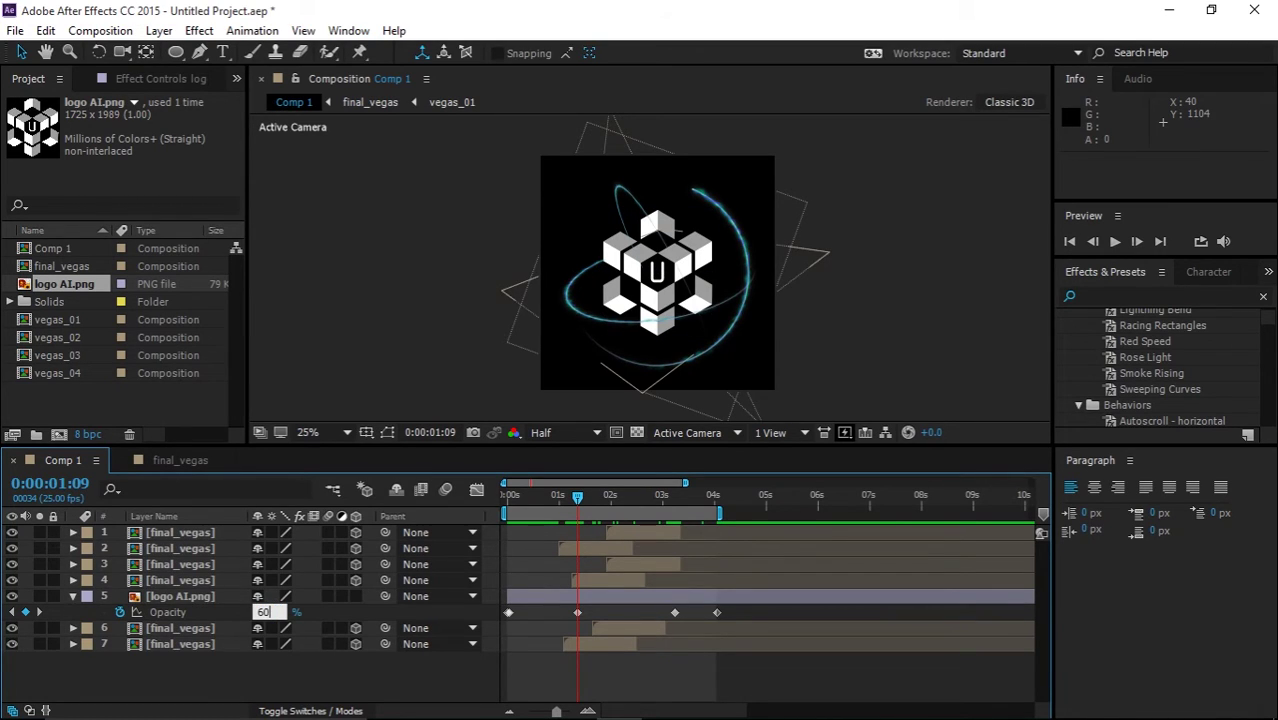
key(Return)
key(space)
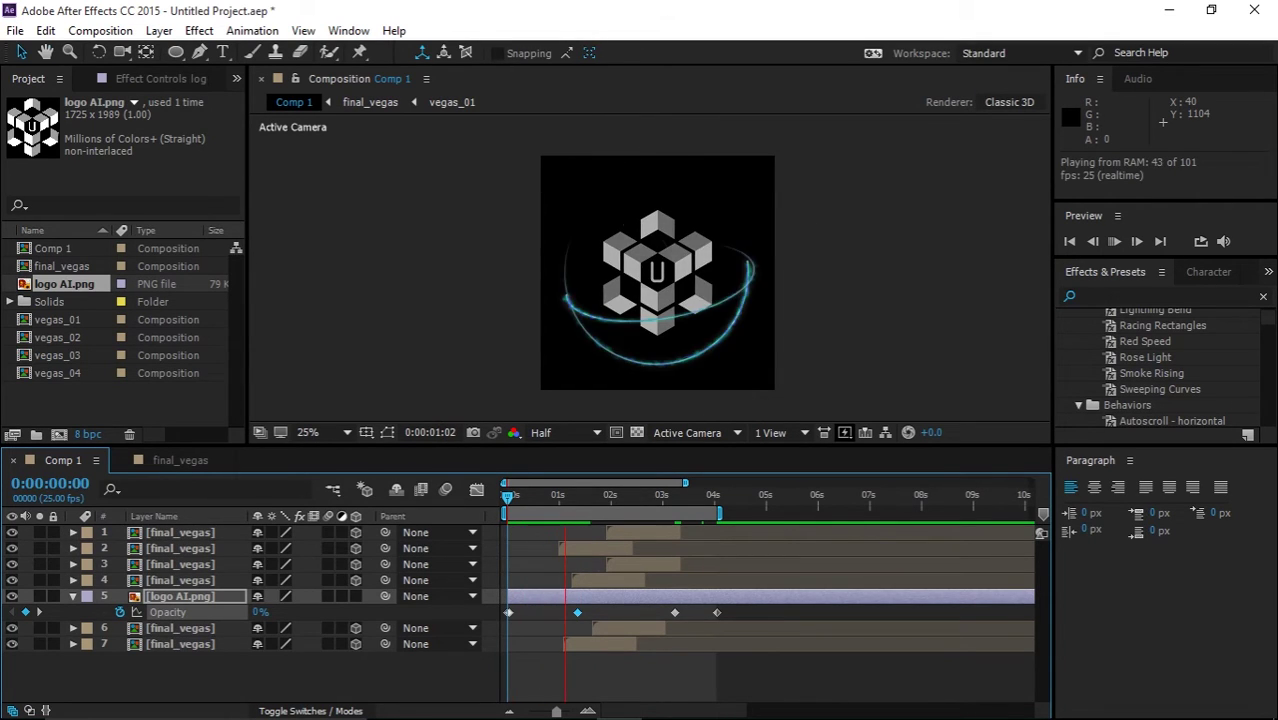
key(space)
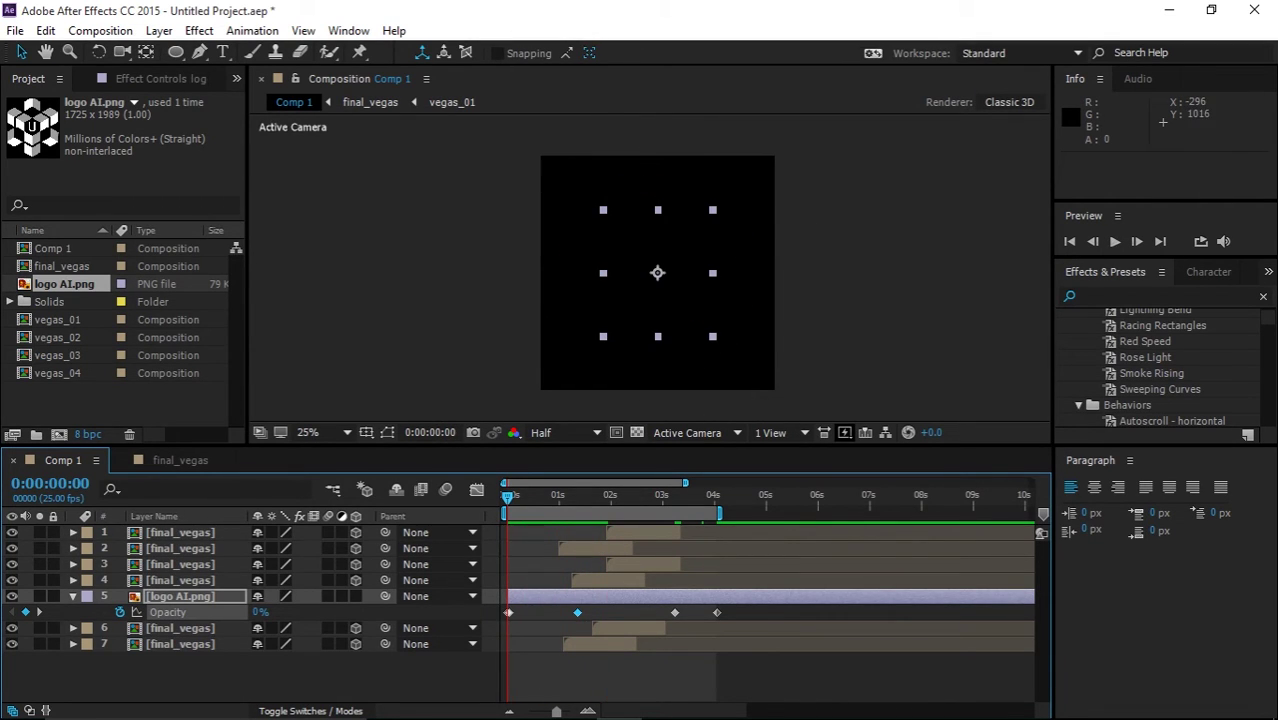
- Move the logo's first opacity keyframe to 0:00:00:00, set it to 0%, and preview the animation
drag(510, 612, 505, 612)
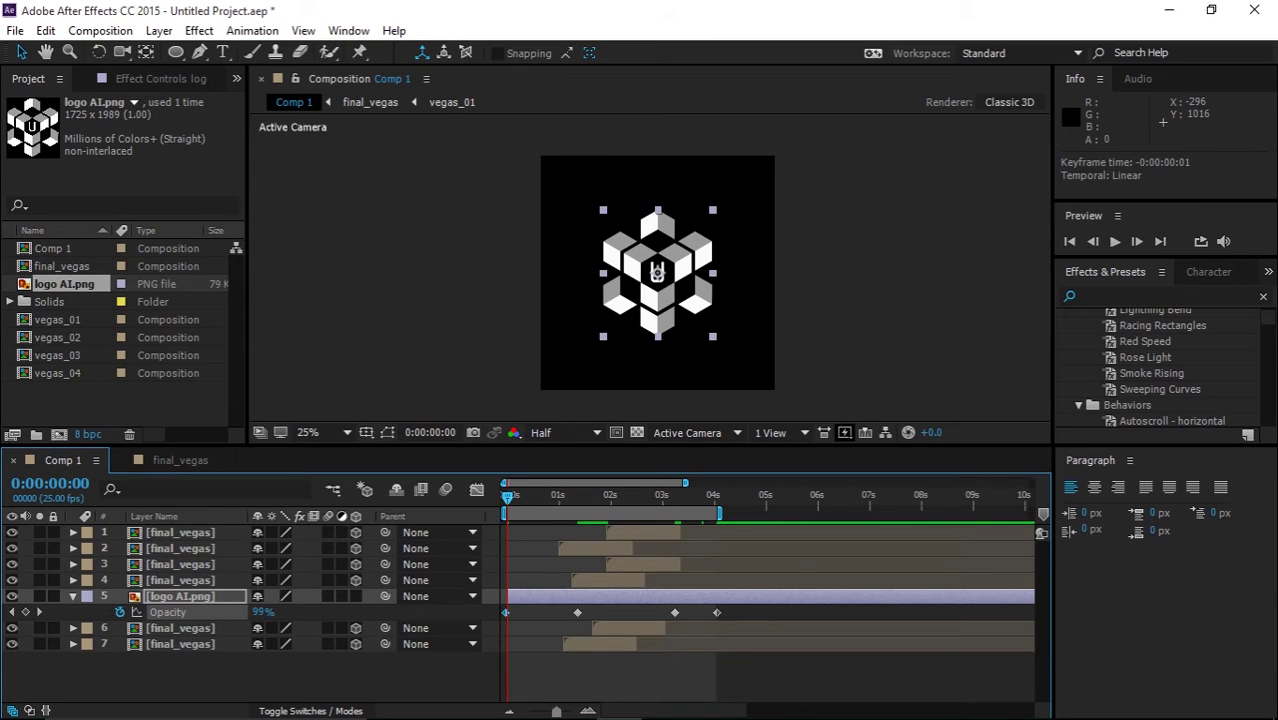
drag(505, 612, 507, 612)
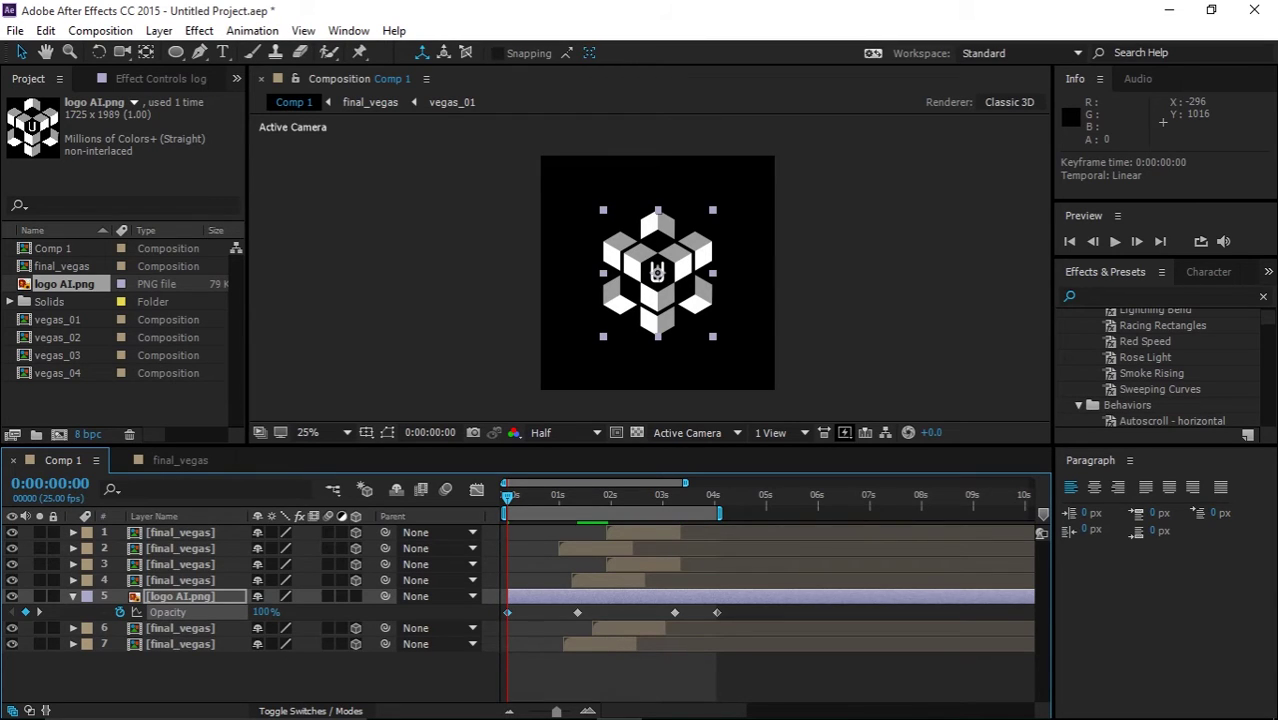
click(265, 612)
text(0)
key(Return)
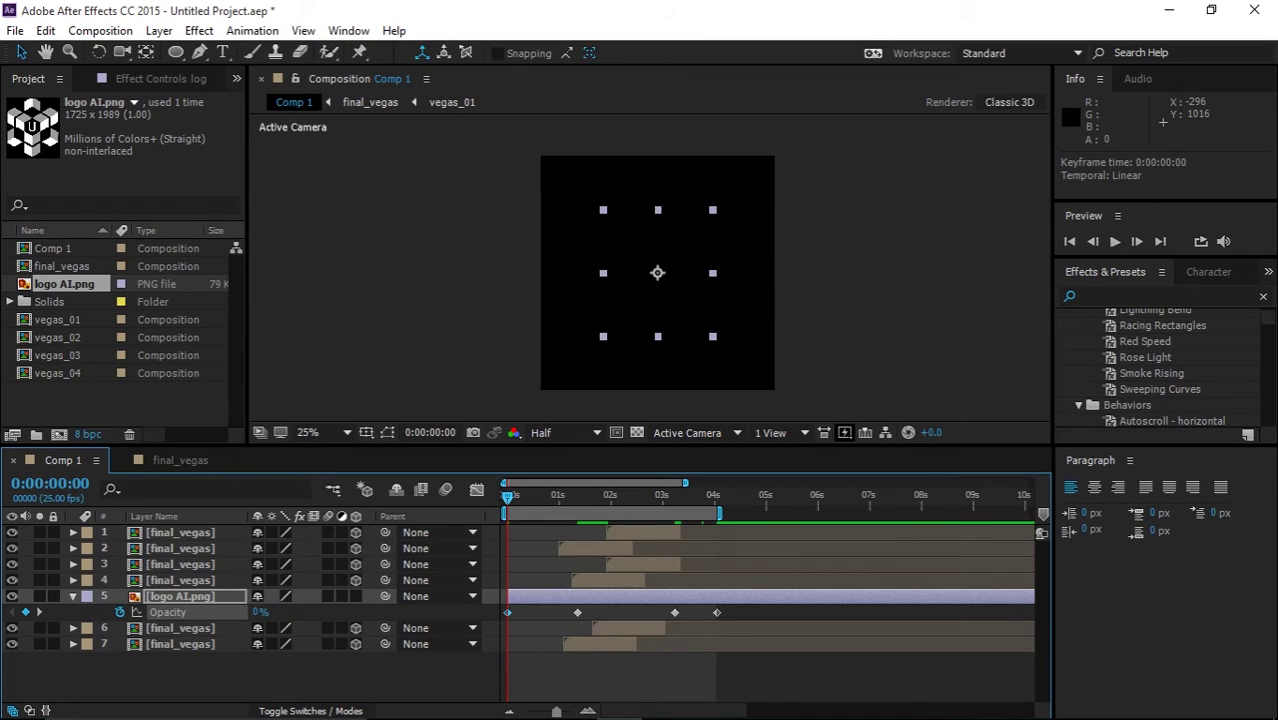
key(space)
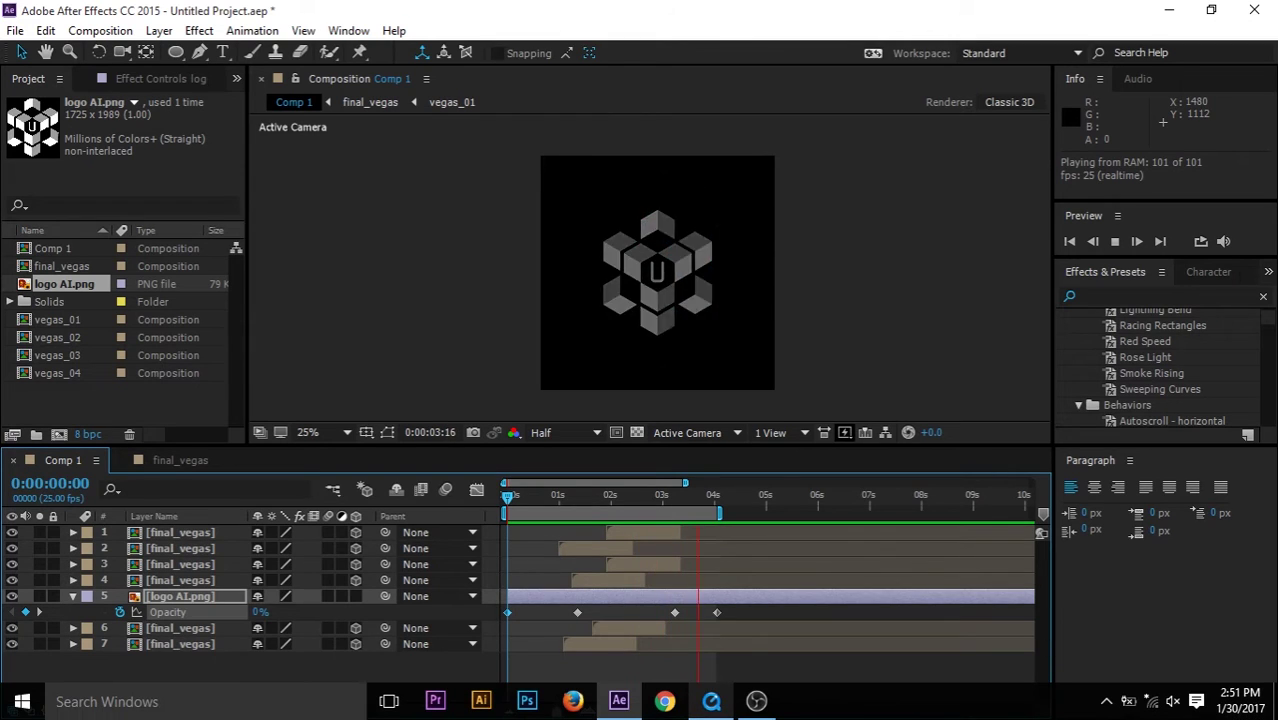
- Switch to the finished Render movie in QuickTime Player, review the logo animation at 00:00:08, and close the movie
click(711, 701)
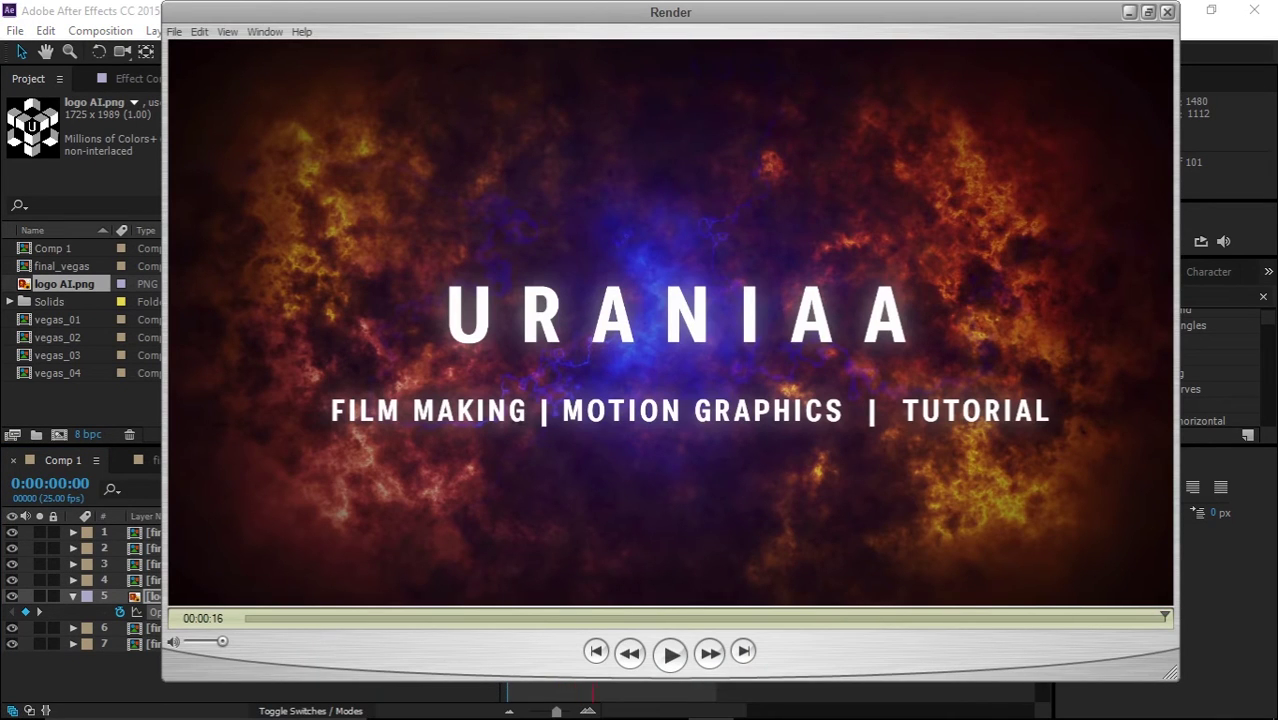
drag(670, 12, 765, 12)
drag(1259, 617, 802, 617)
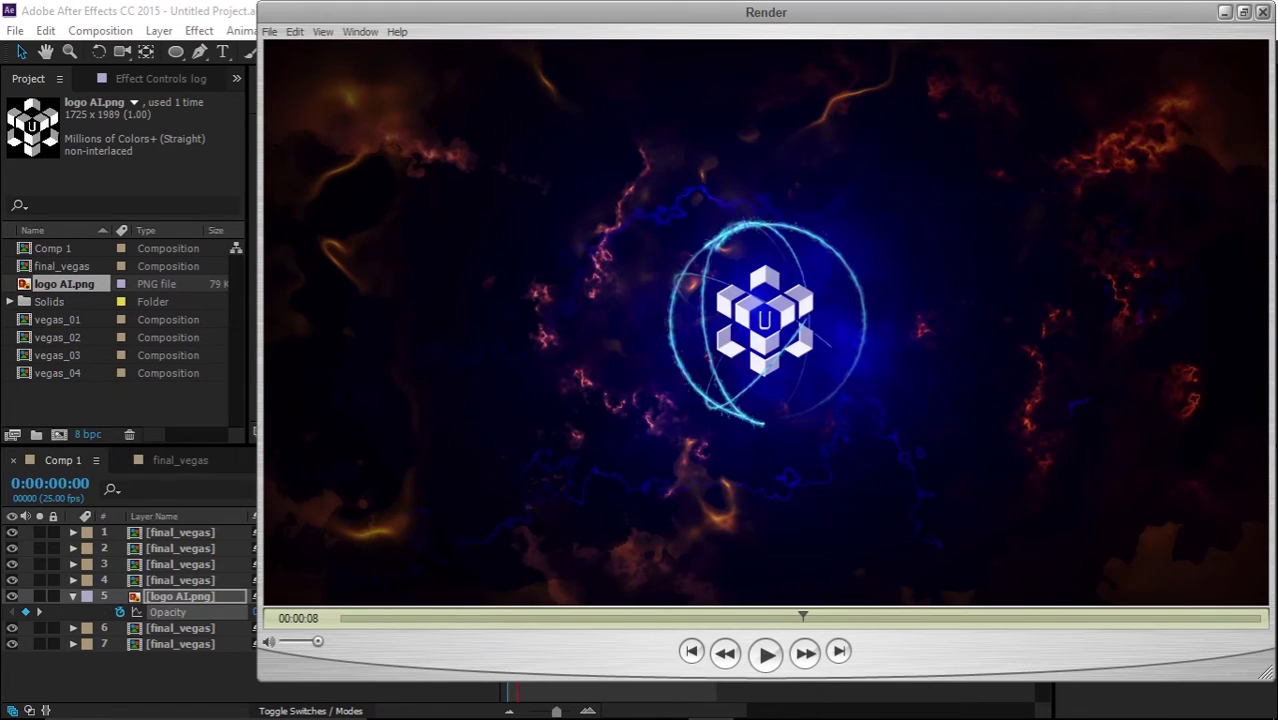
click(1260, 12)
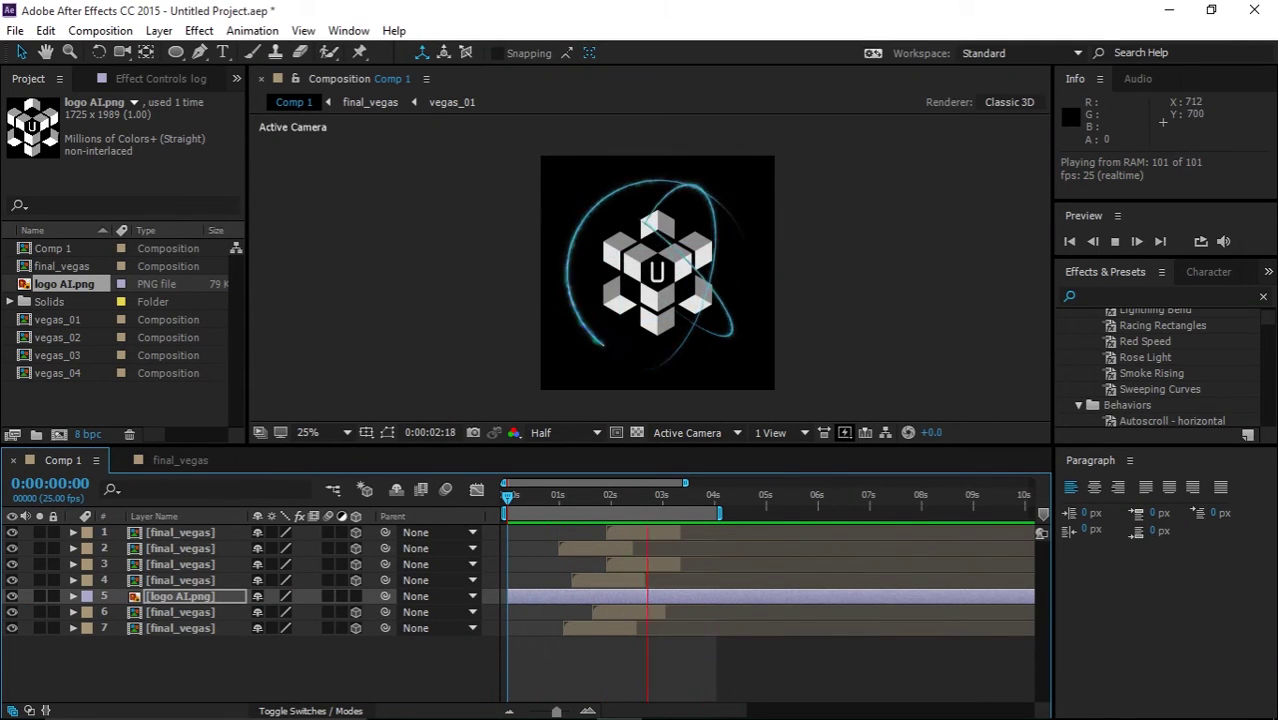
- Add Comp 1 to the render queue
key(ctrl+a)
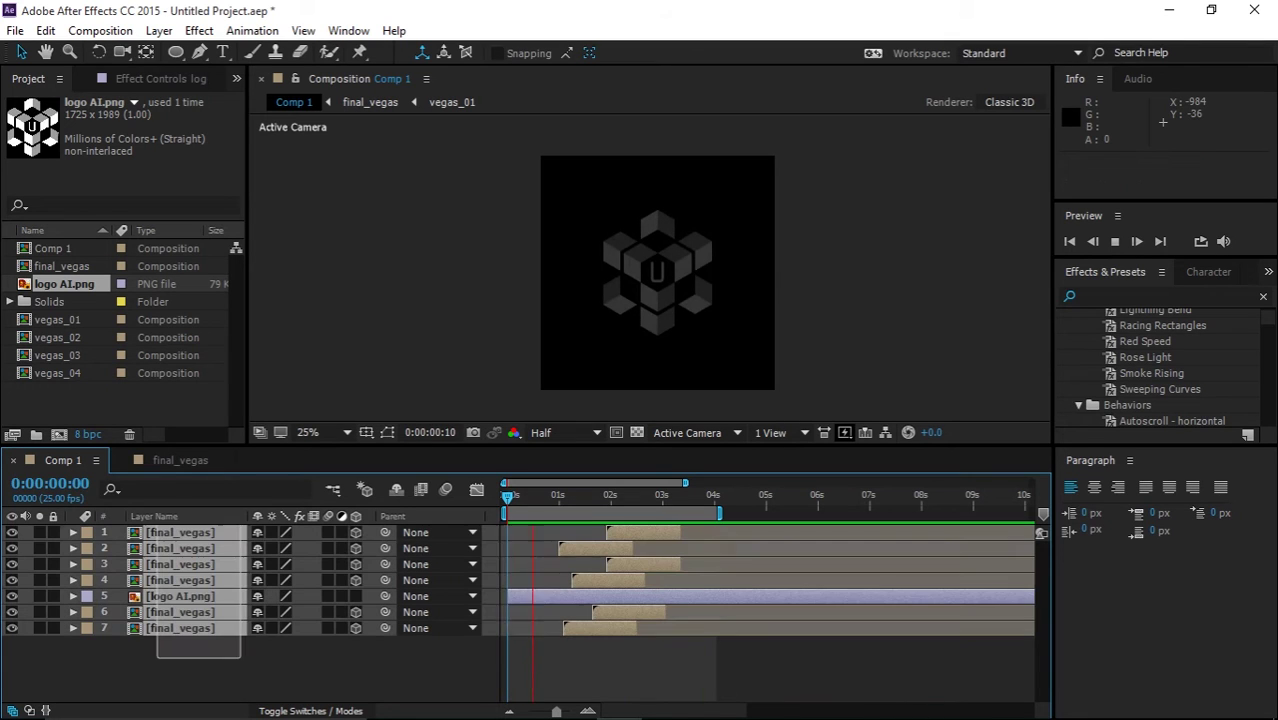
key(w)
click(100, 30)
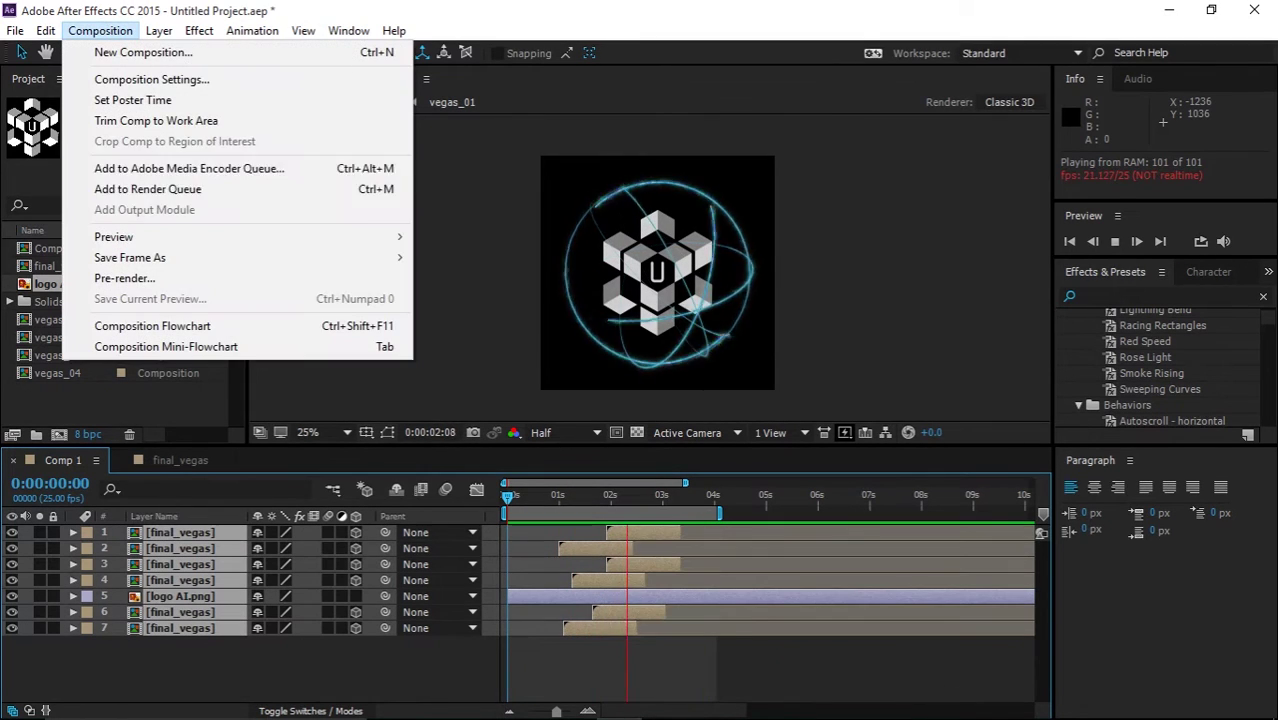
click(110, 188)
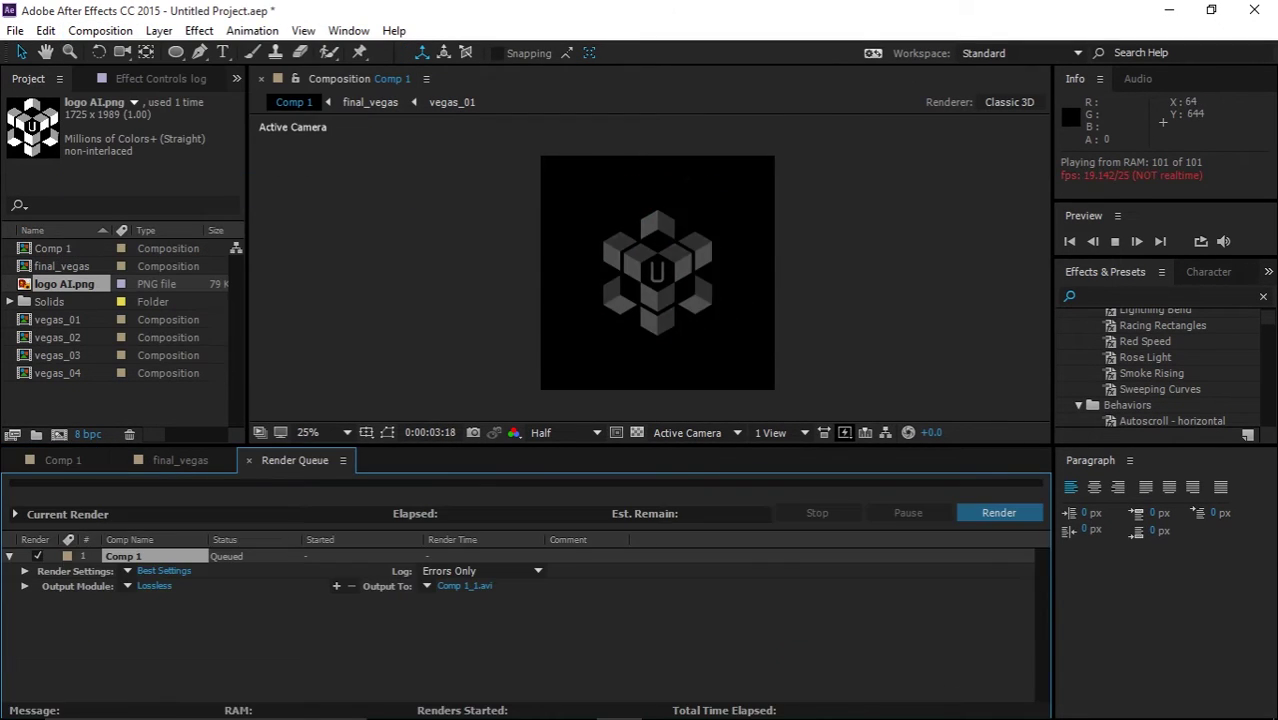
- Start a new output module template for the Comp 1 render and name it Small_HD
click(127, 586)
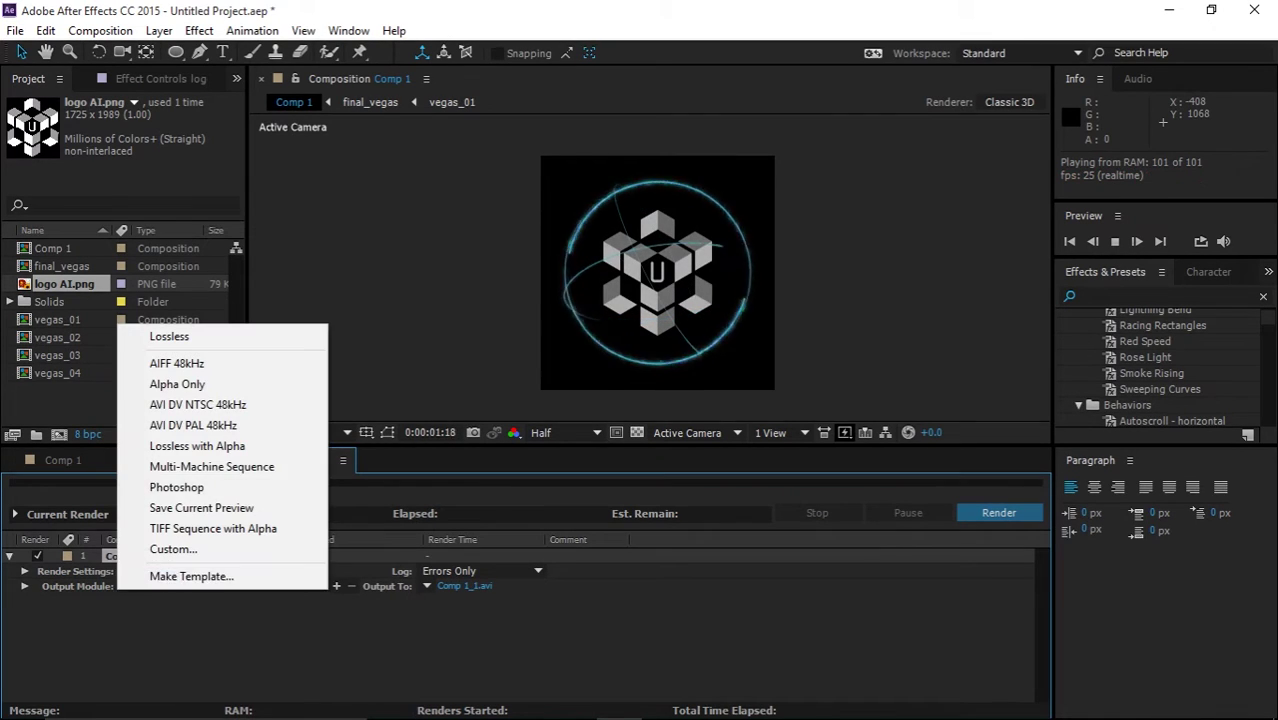
click(232, 632)
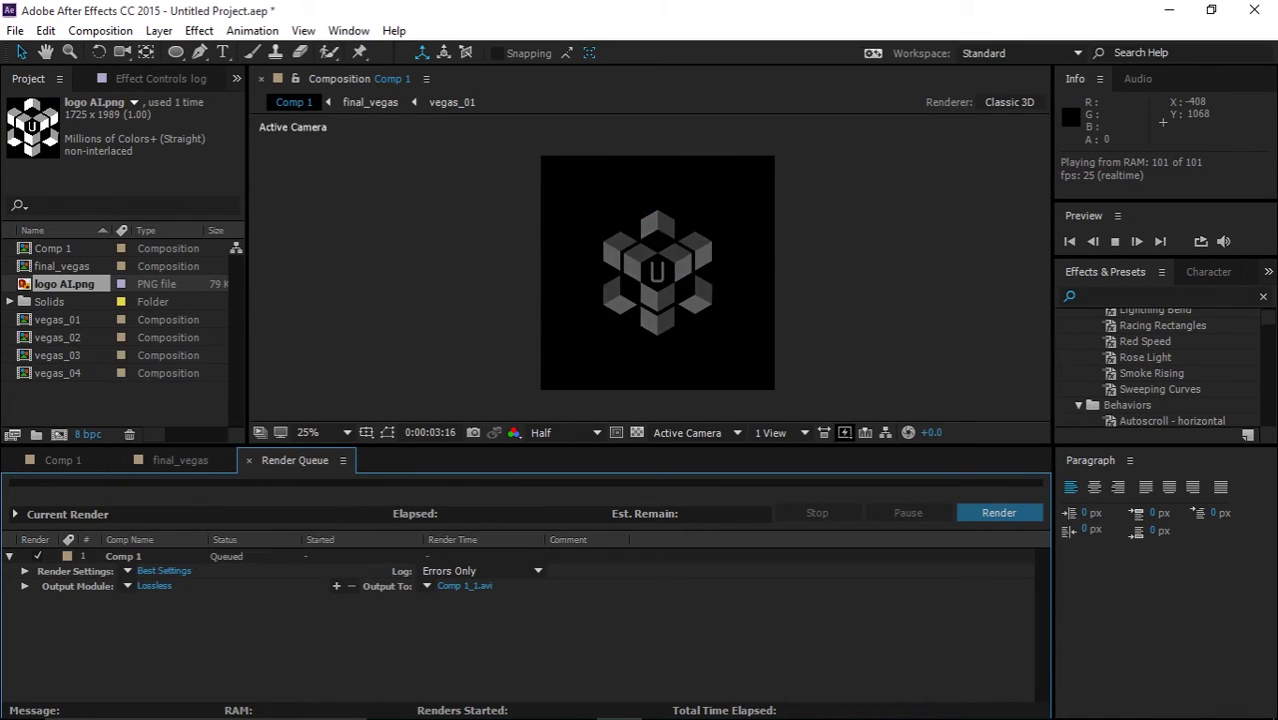
click(128, 586)
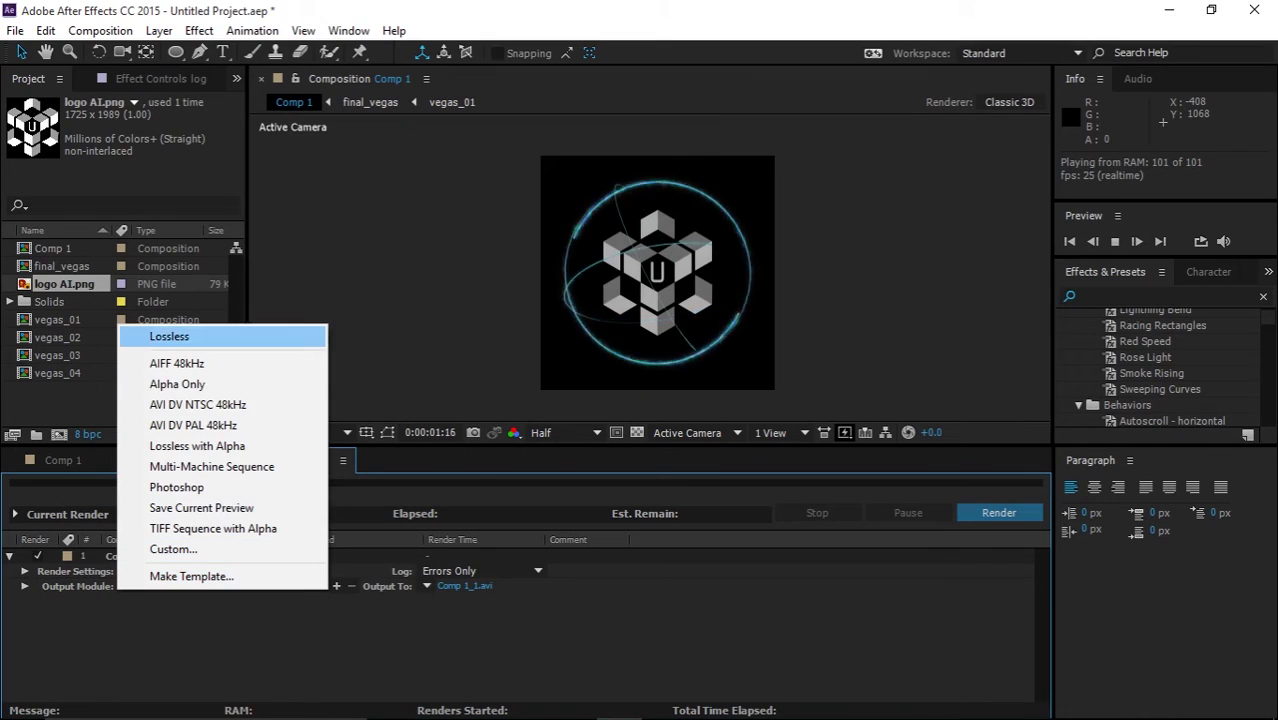
click(191, 576)
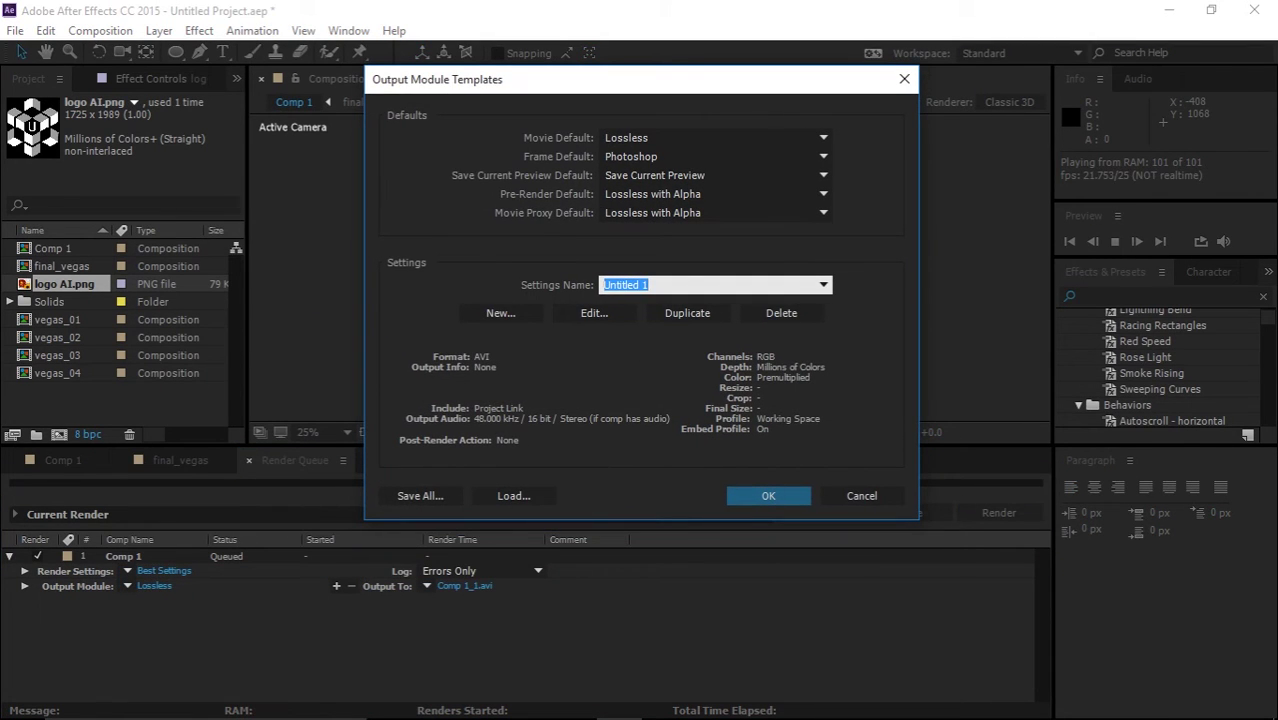
double_click(646, 285)
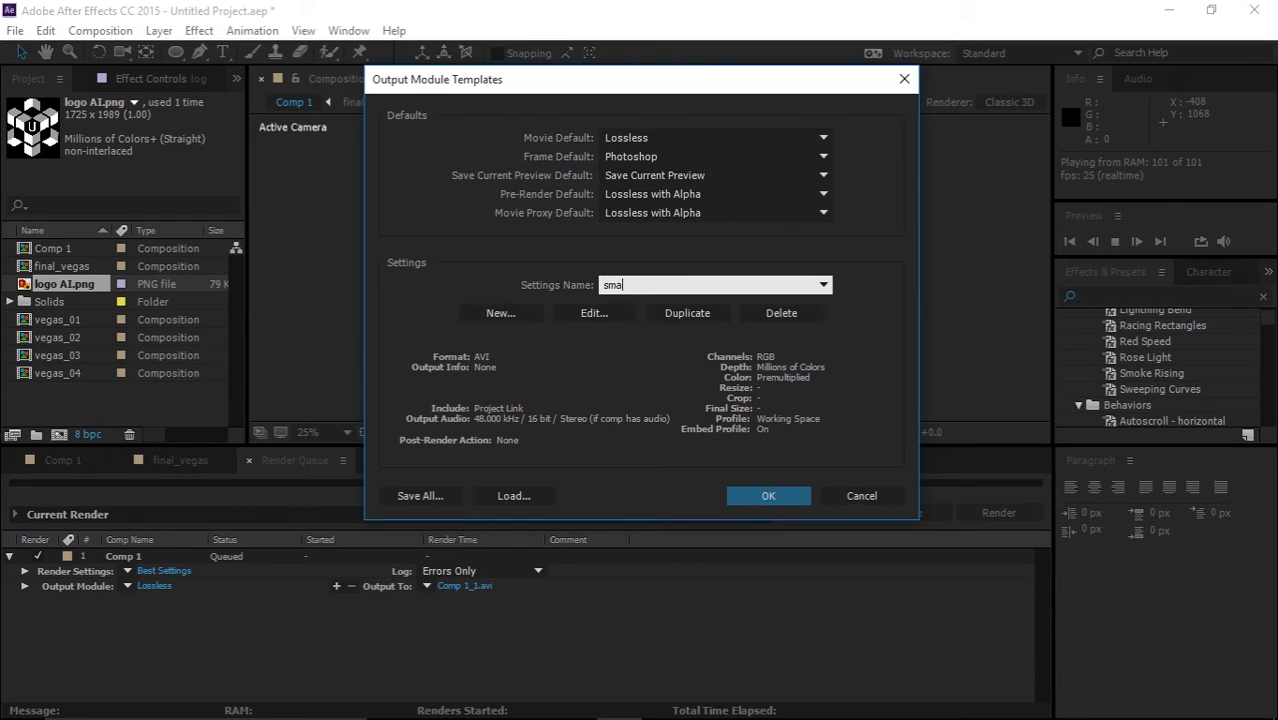
text(small_HD)
key(Home)
key(Delete)
text(S)
- Edit the Small_HD output module template and set its format to QuickTime
click(594, 313)
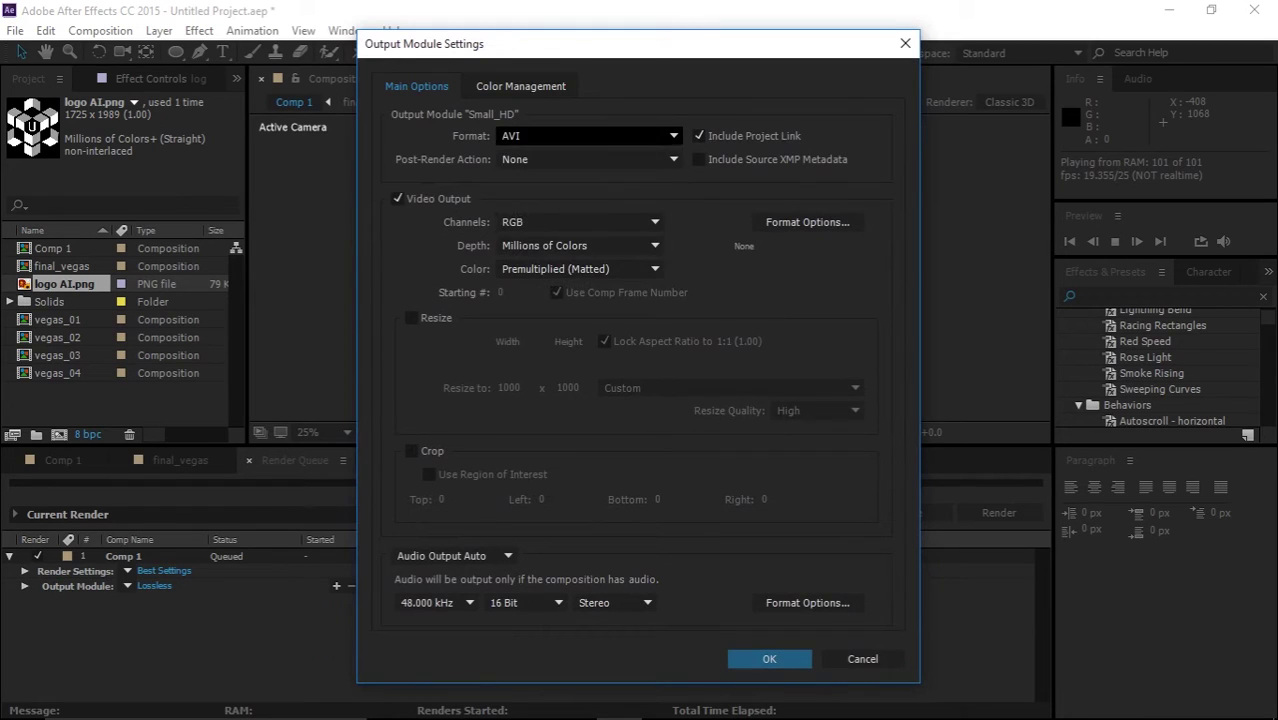
click(588, 135)
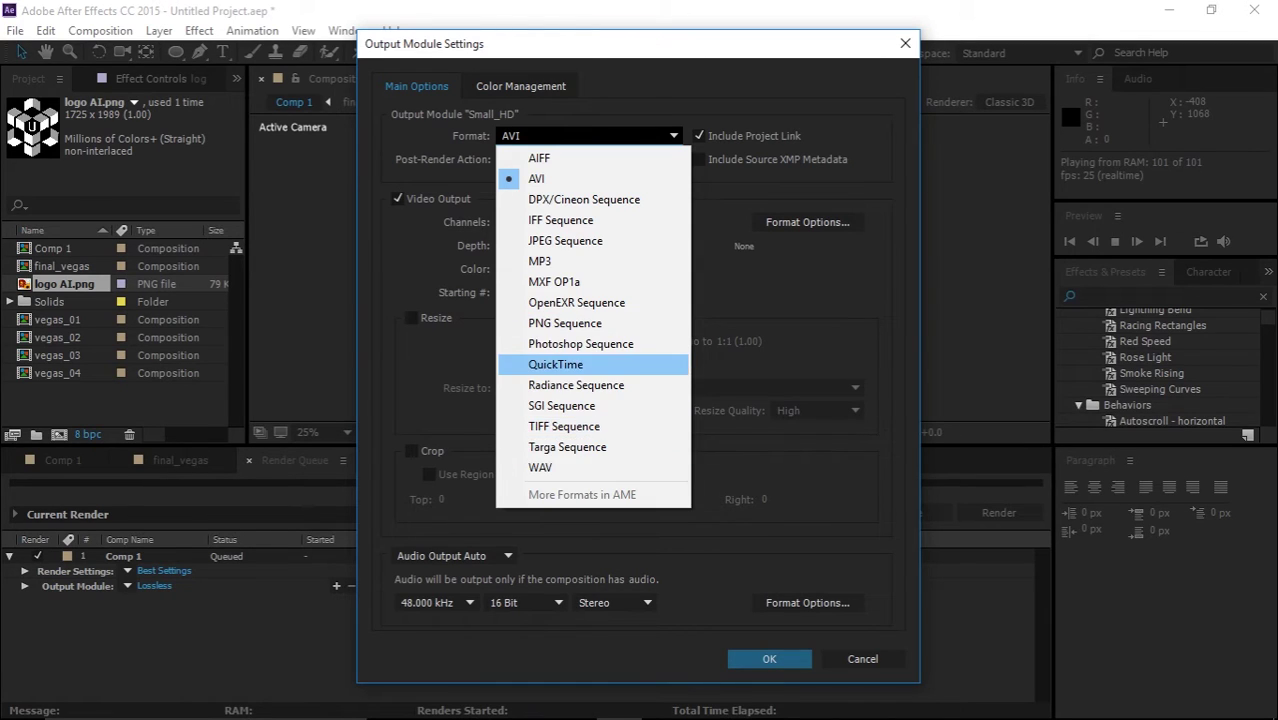
click(555, 364)
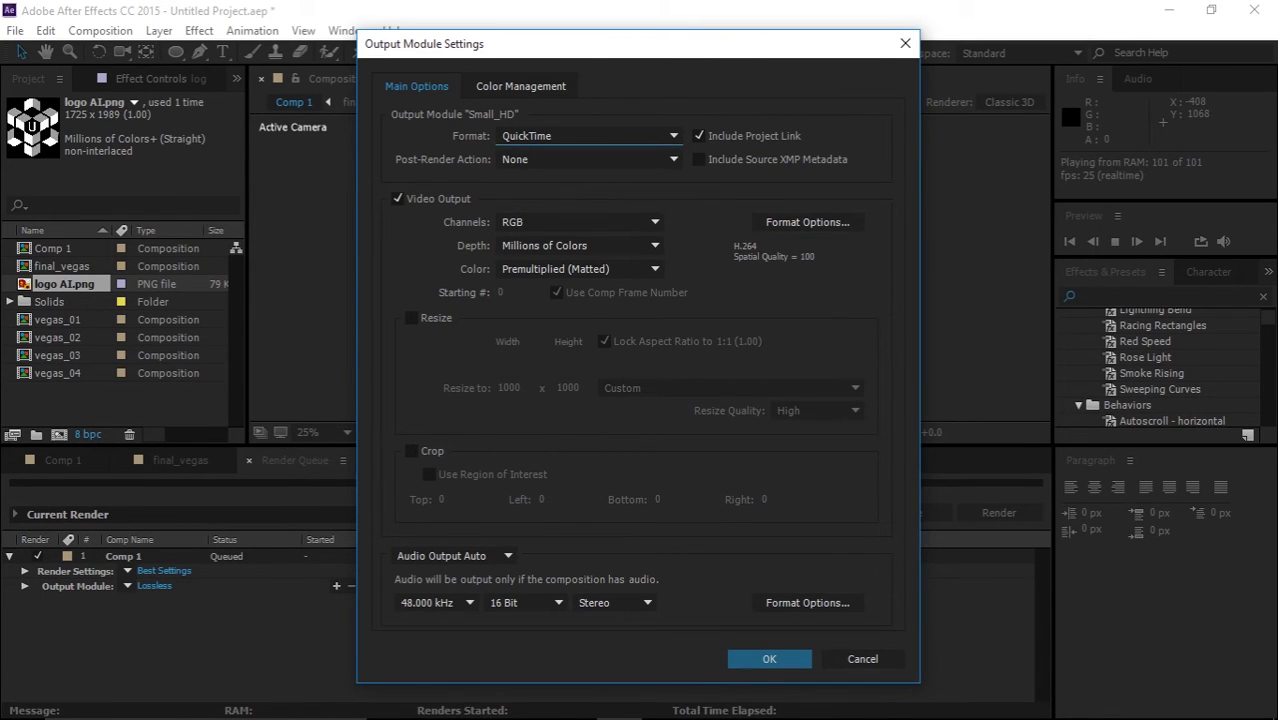
- Use the H.264 video codec for the Small_HD template and save the template
click(807, 222)
click(685, 116)
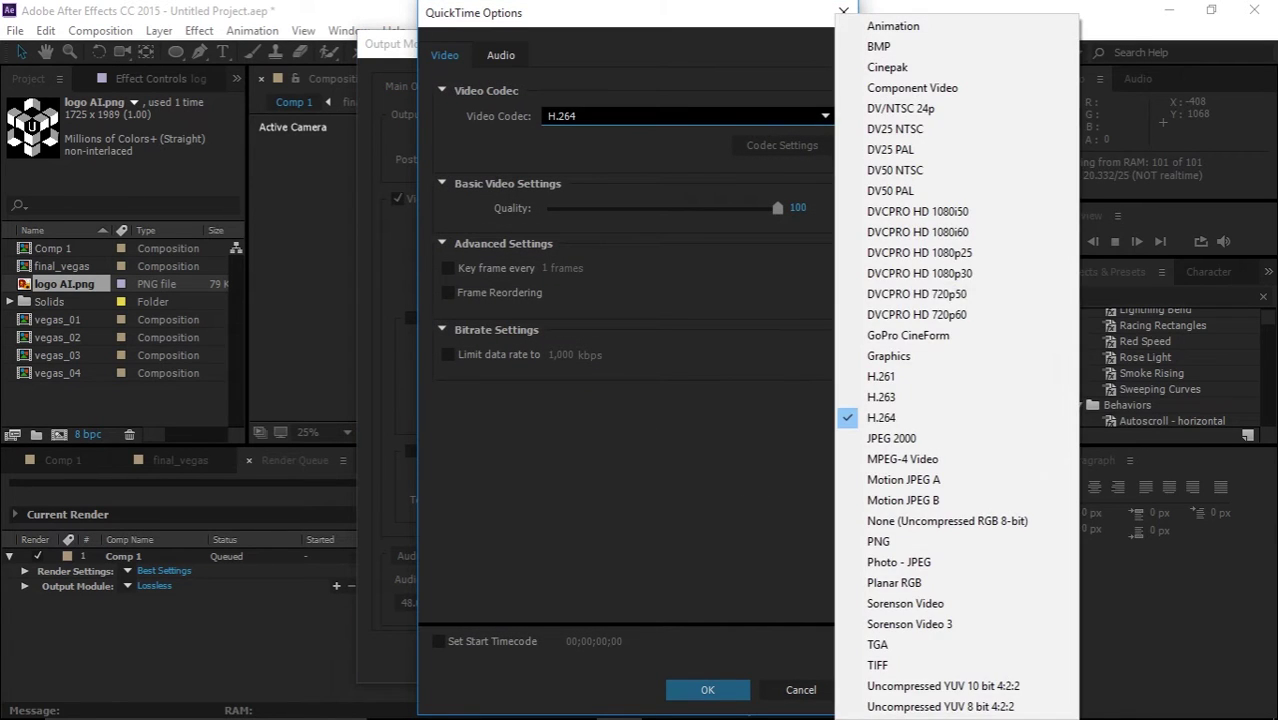
click(900, 397)
click(740, 116)
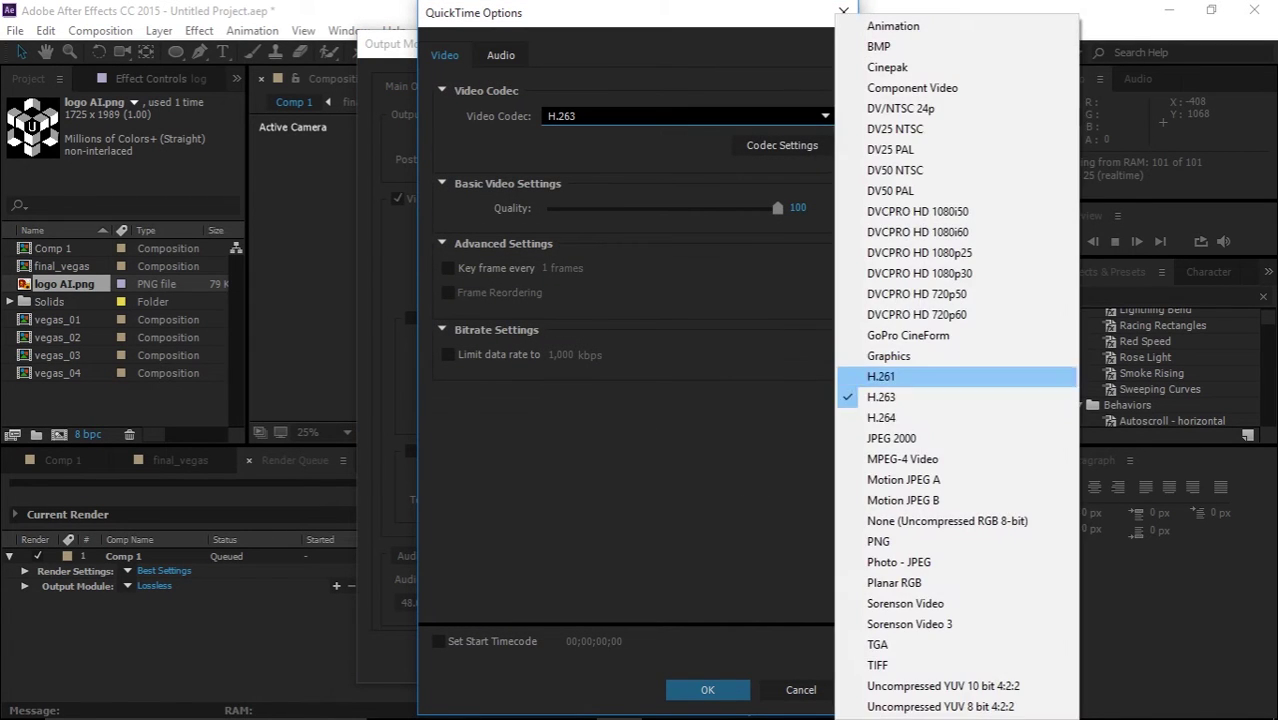
click(881, 417)
click(707, 689)
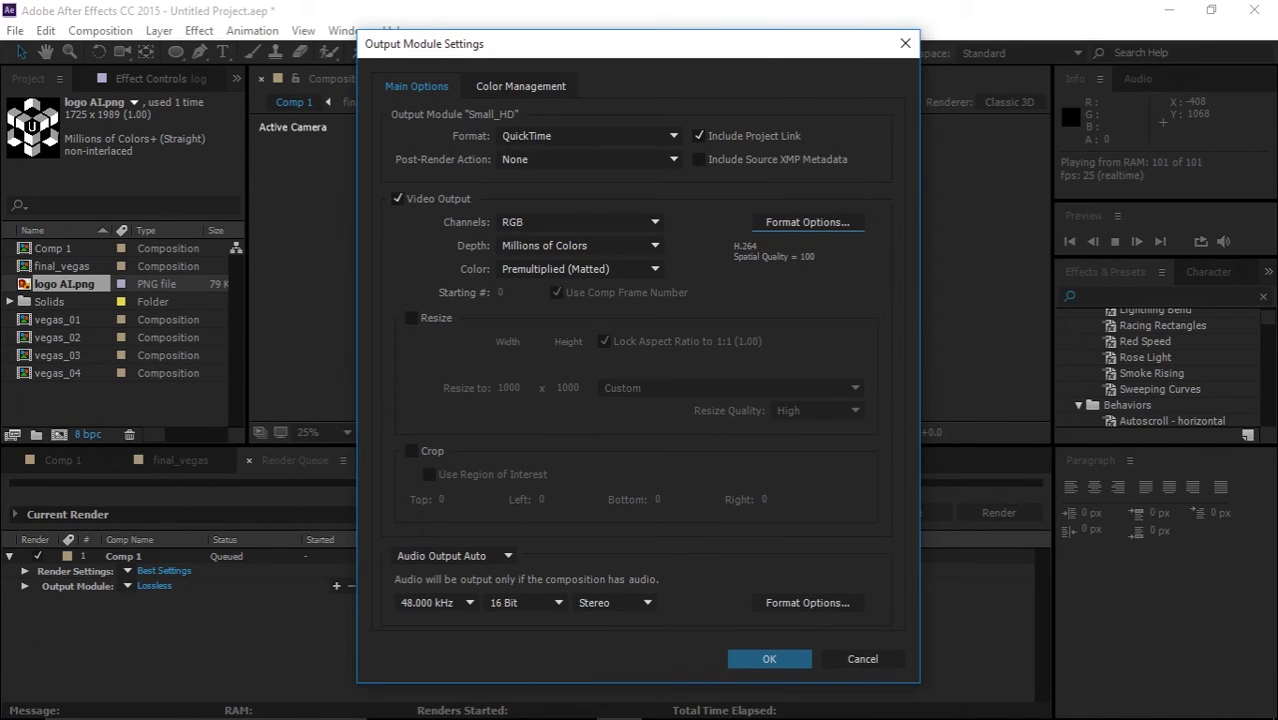
drag(628, 44, 640, 15)
click(781, 629)
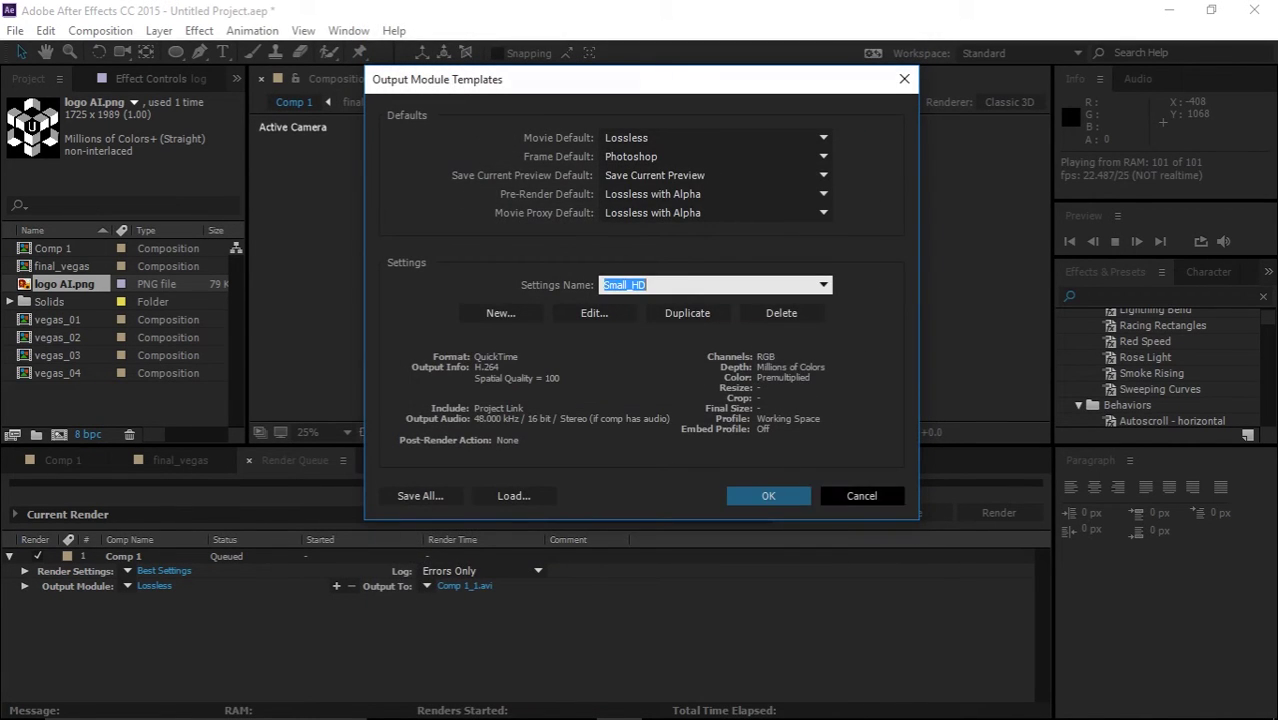
click(768, 496)
- For the output movie's location, create a folder named Logo inside the After Effects Tutorial folder and open it
click(464, 586)
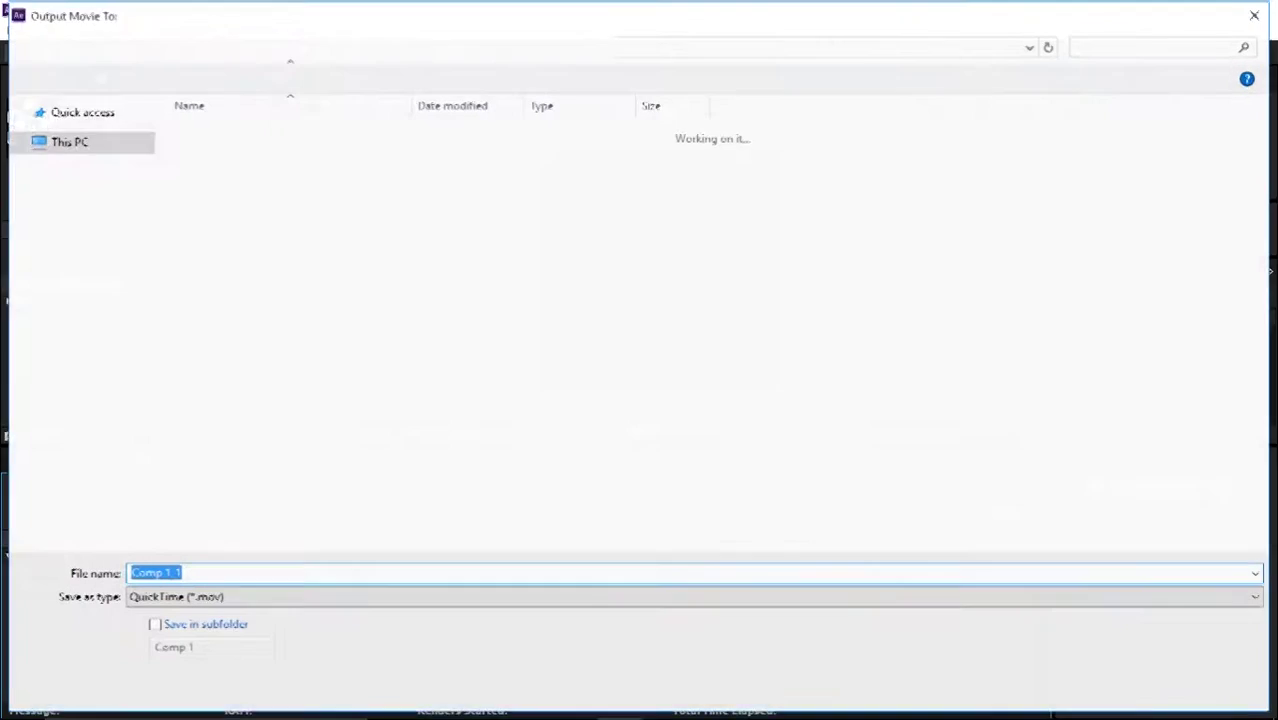
click(395, 45)
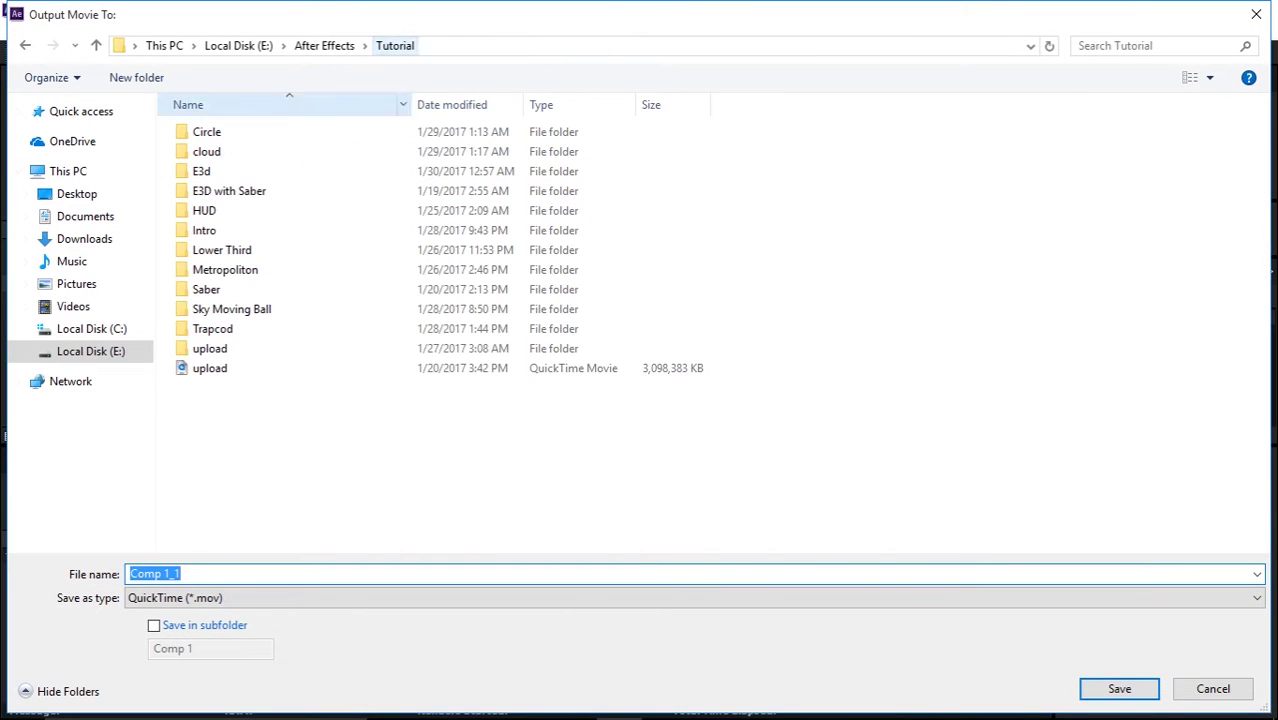
click(222, 132)
click(218, 349)
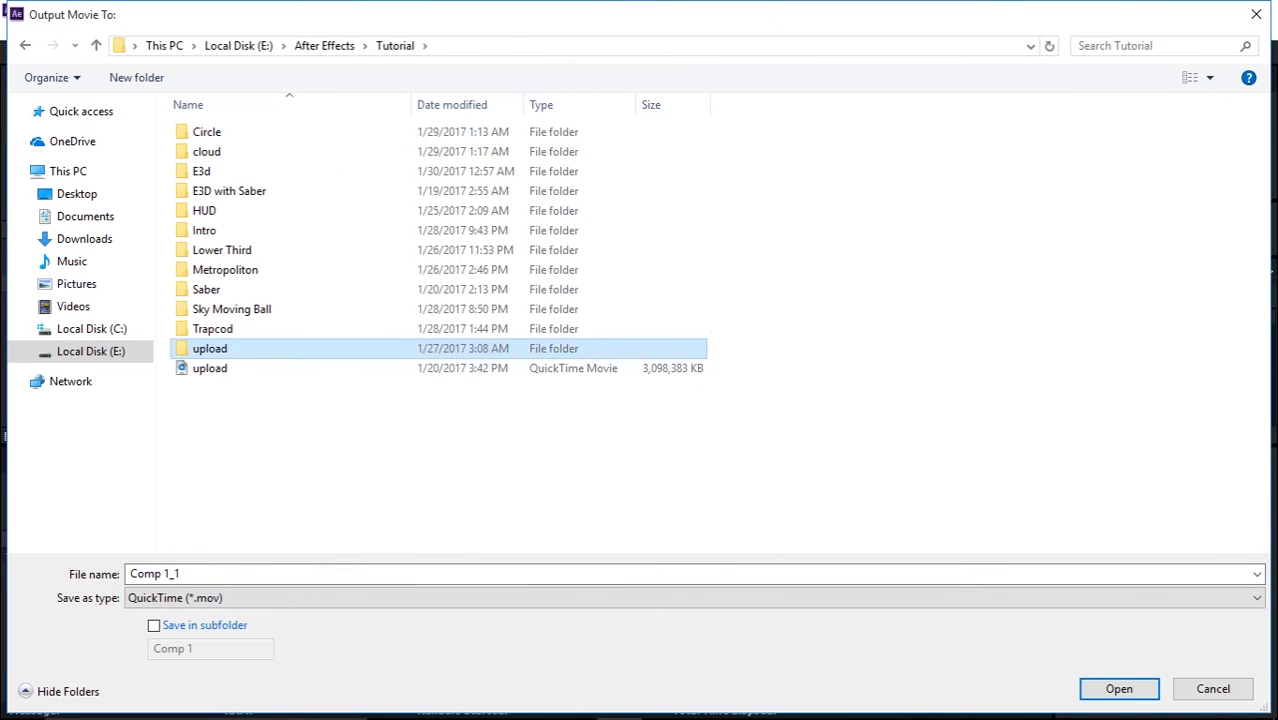
click(232, 418)
right_click(232, 418)
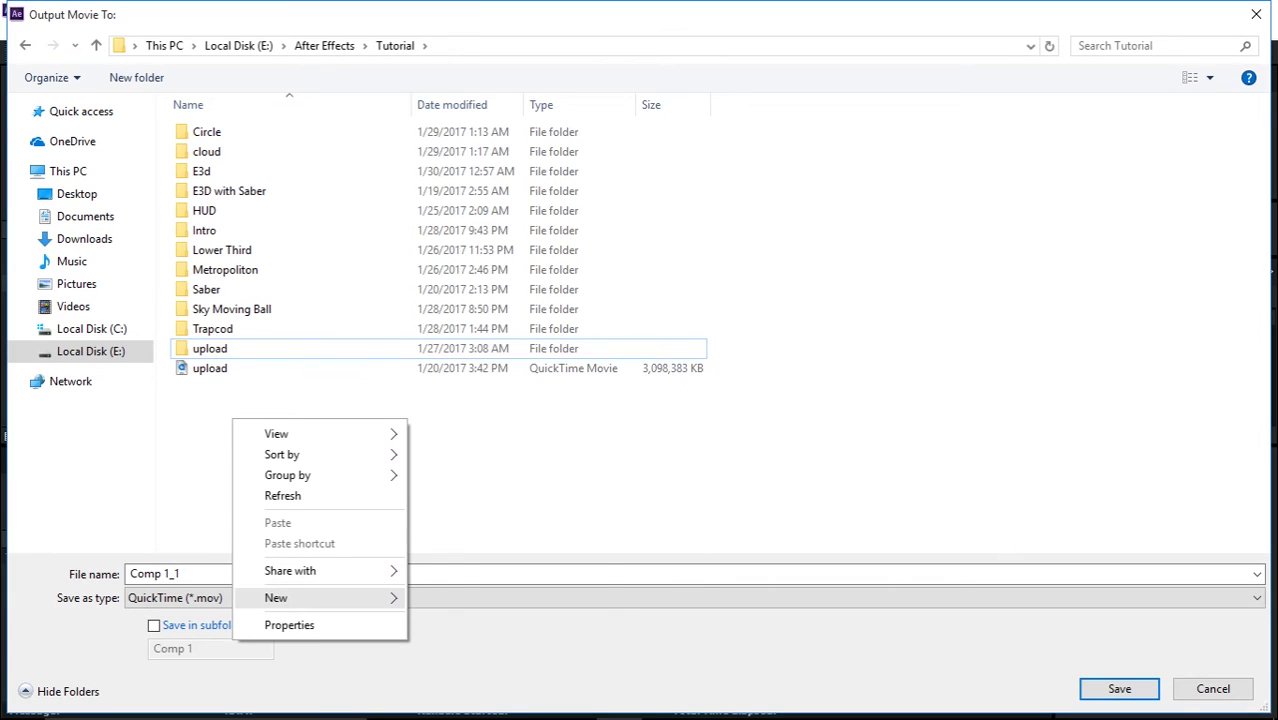
mouse_move(300, 597)
click(450, 466)
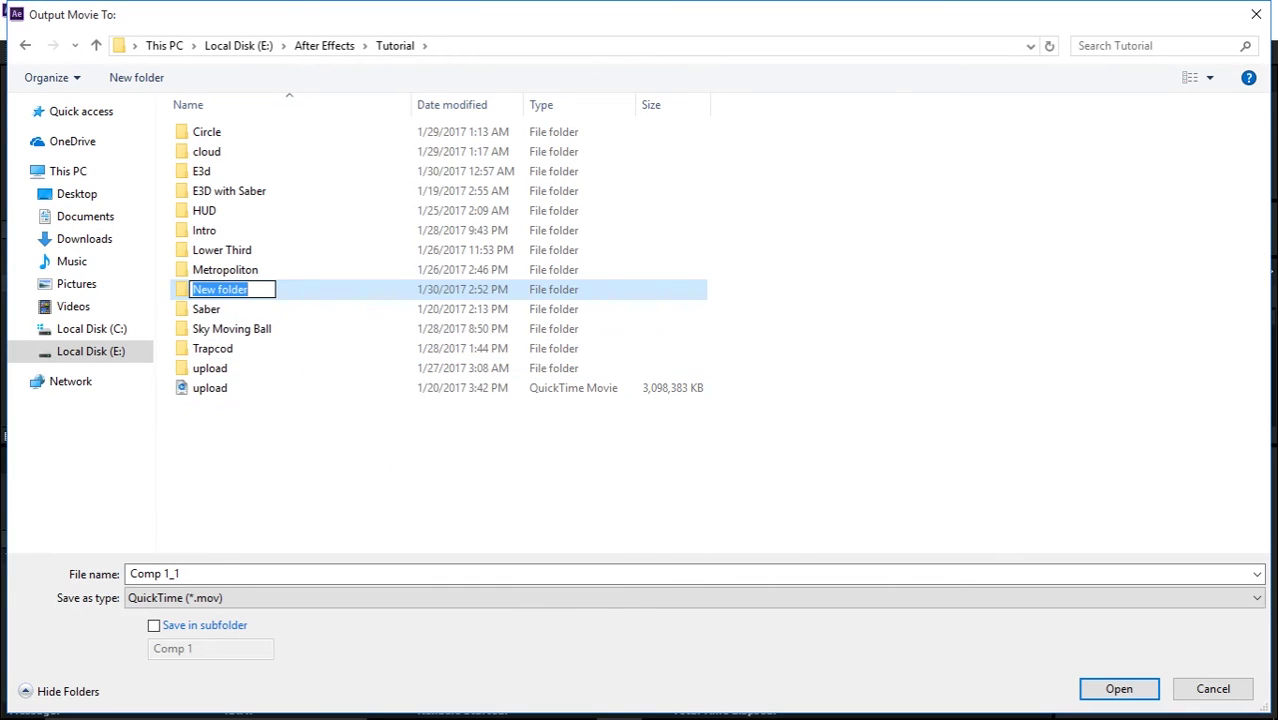
text(Logo)
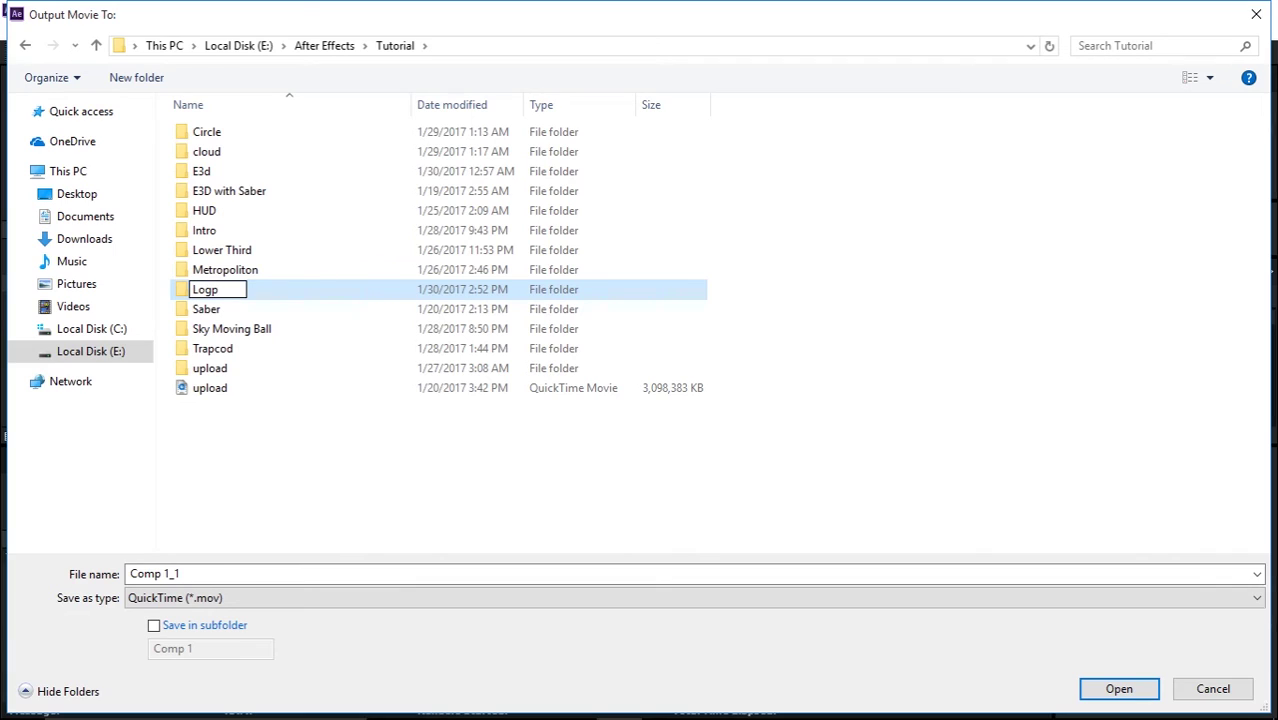
key(BackSpace)
text(o)
key(Return)
key(Return)
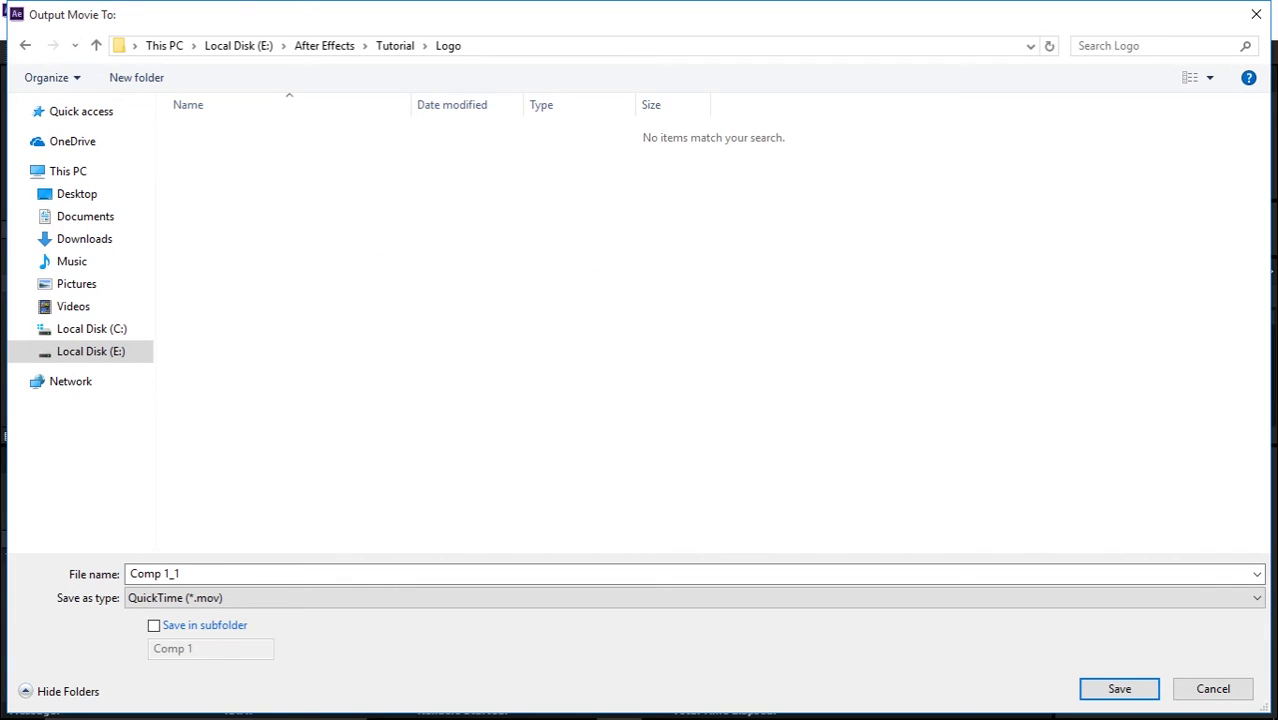
- Name the output movie Logo, save that destination in the Logo folder, and start rendering Comp 1
double_click(174, 574)
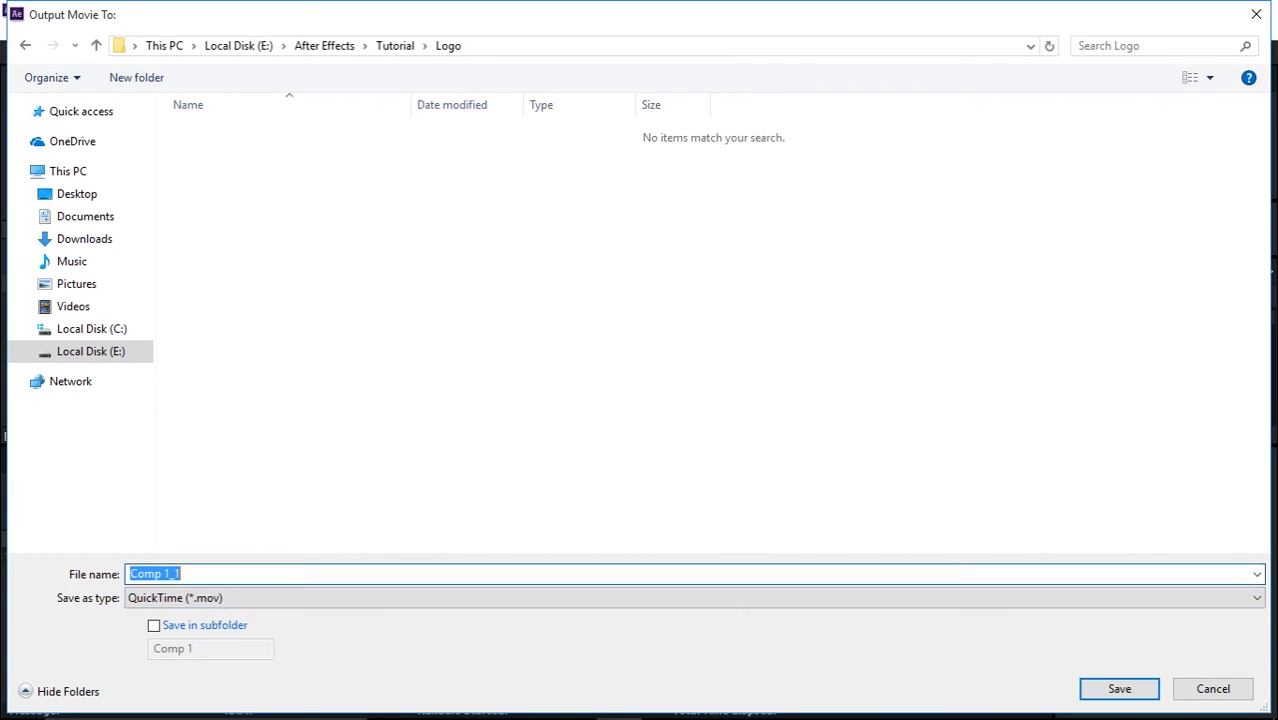
key(BackSpace)
key(BackSpace)
key(BackSpace)
key(BackSpace)
key(BackSpace)
key(BackSpace)
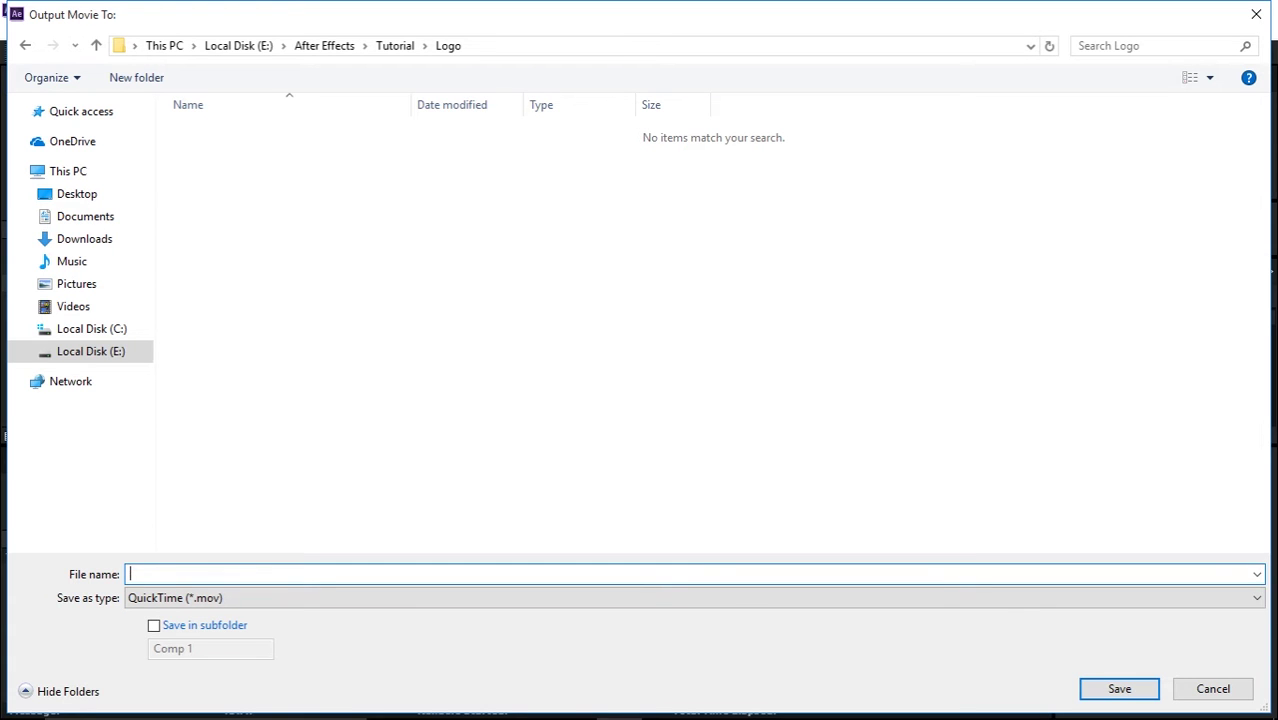
text(Logo)
key(Return)
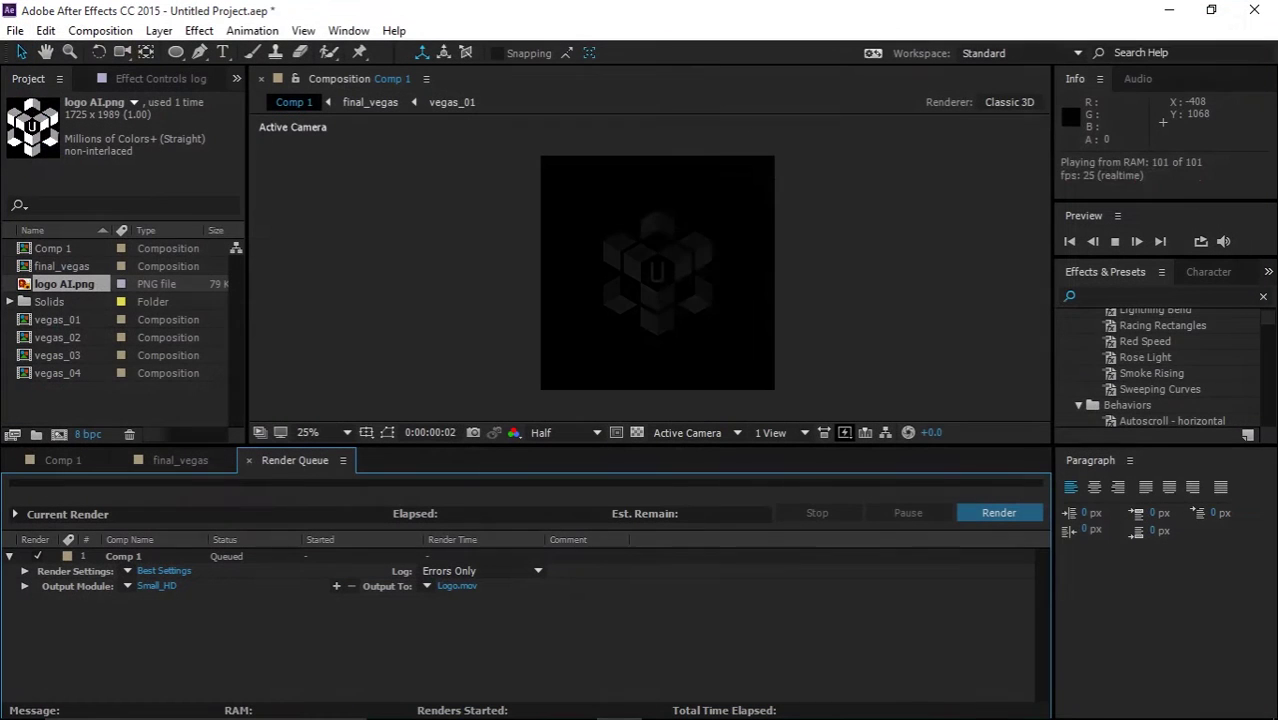
click(999, 513)
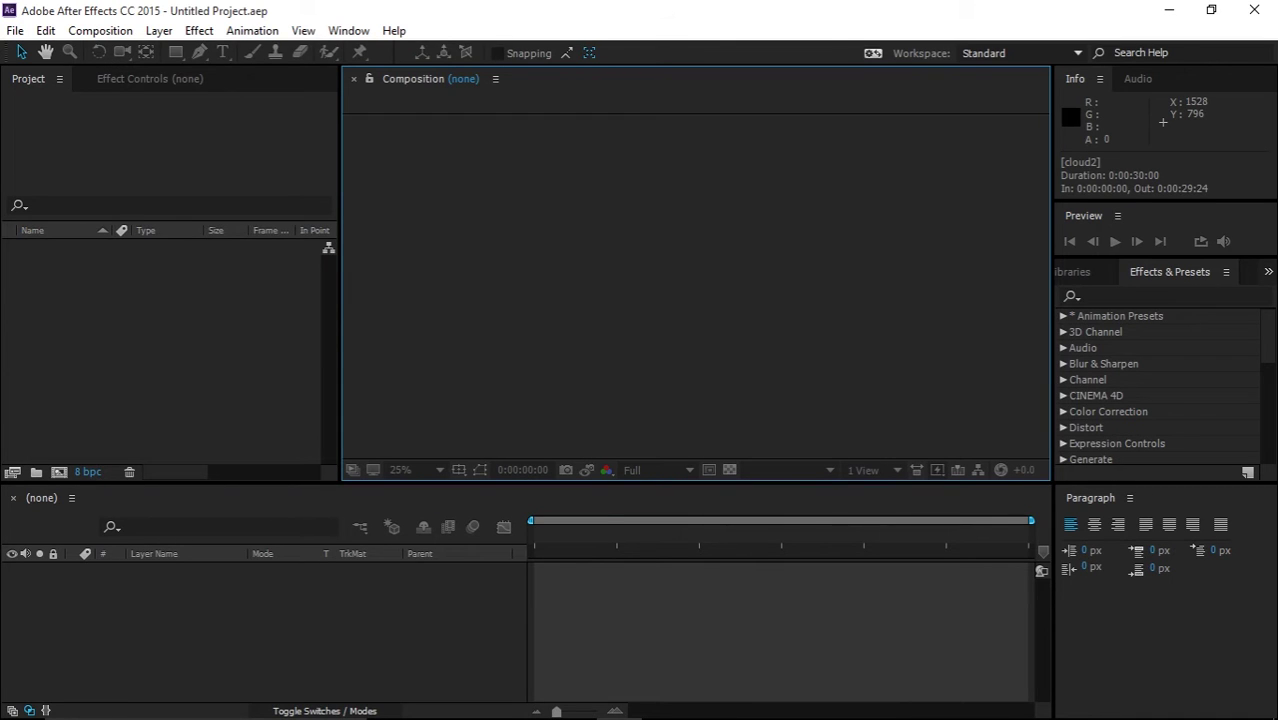
click(757, 700)
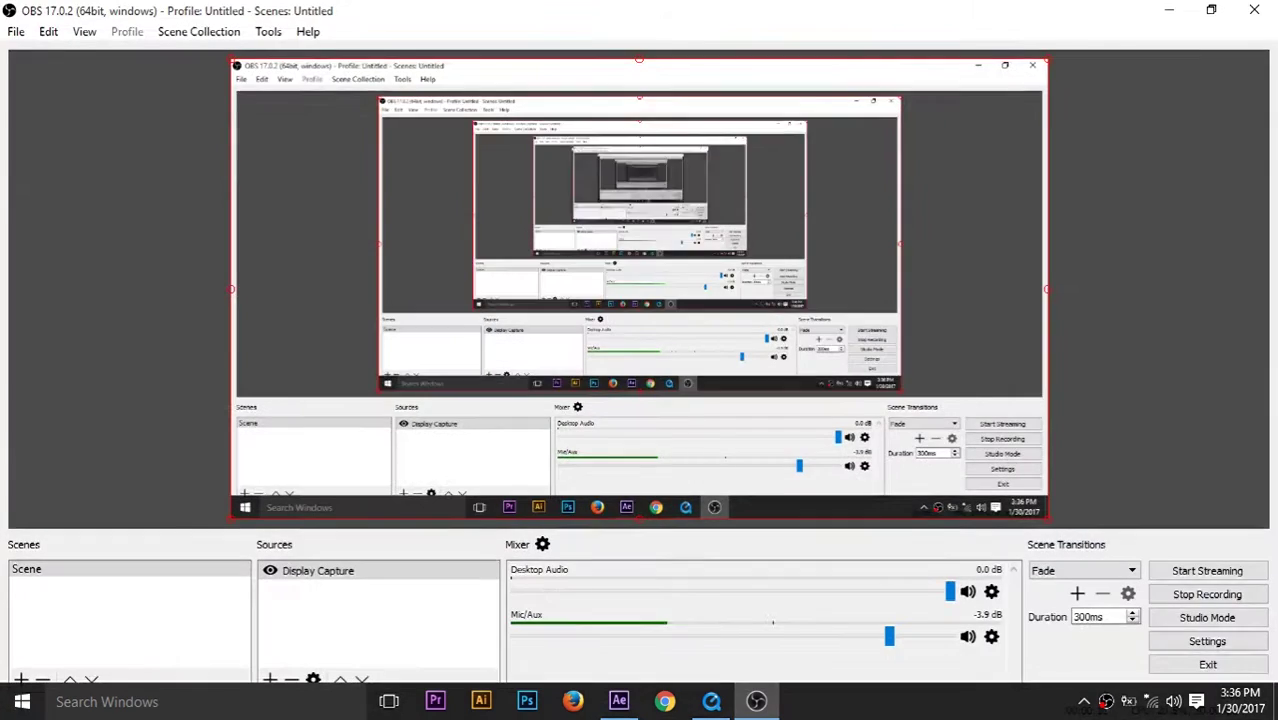
click(757, 700)
click(711, 700)
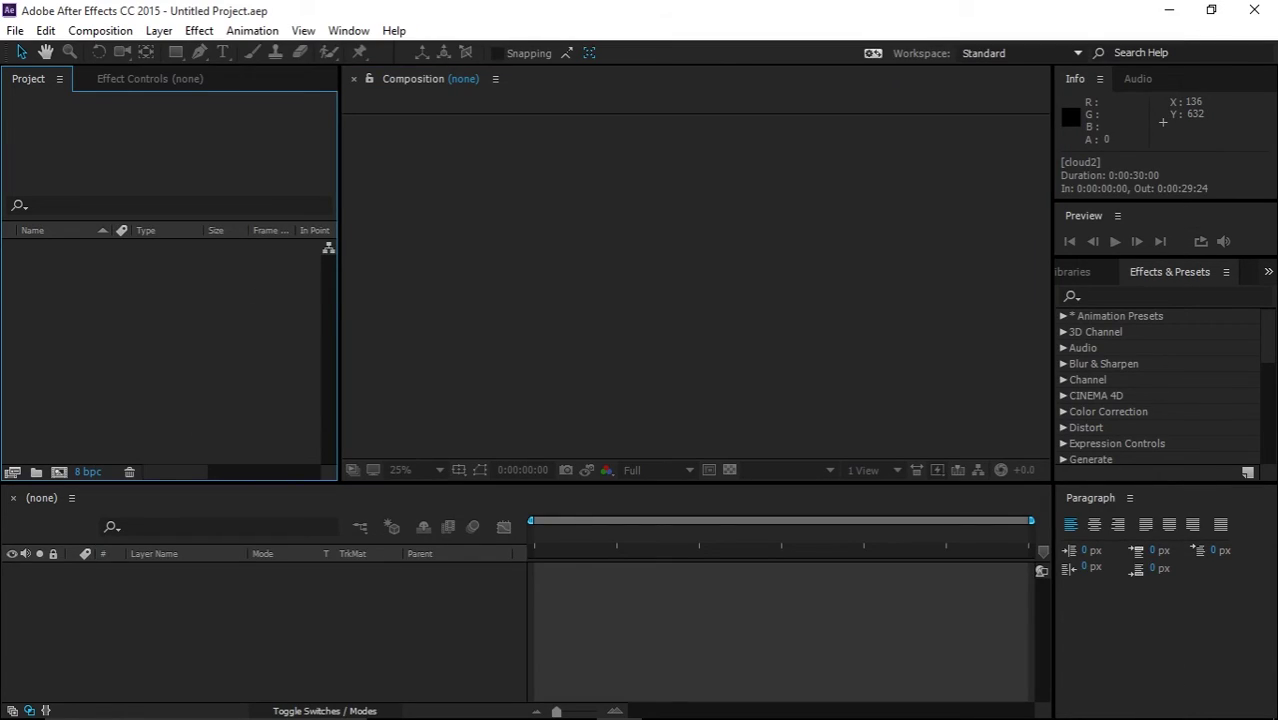
- Create a new composition named render_final with the HDV/HDTV 720 25 preset and a 0:00:30:00 duration
key(ctrl+n)
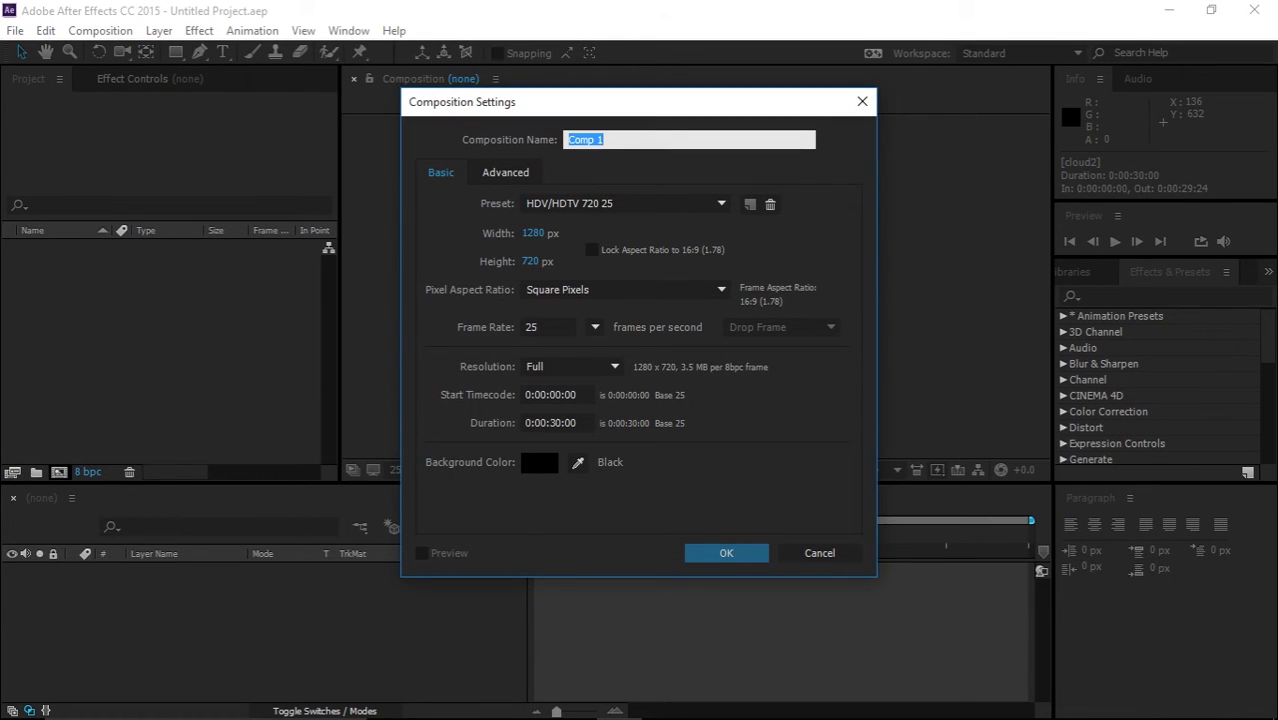
text(render_final)
key(Return)
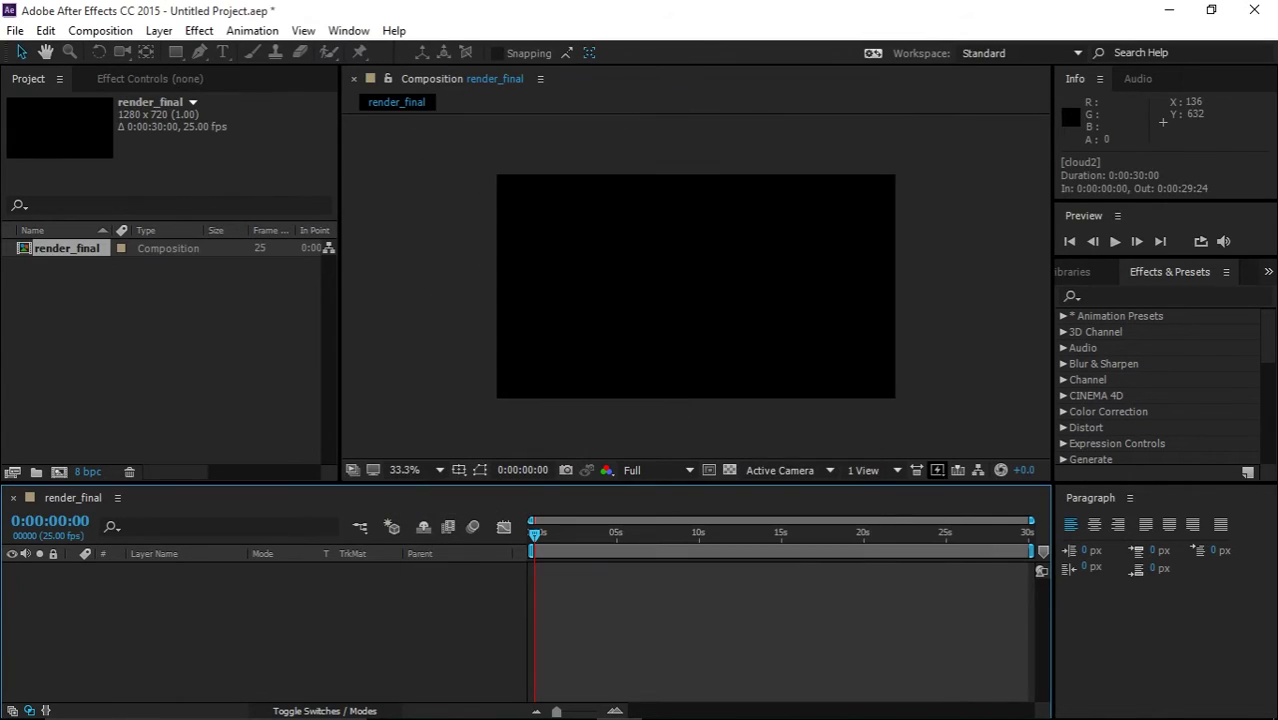
- Add a black 1280 x 720 px solid named cloud to the render_final composition
scroll(779, 341, up, 2)
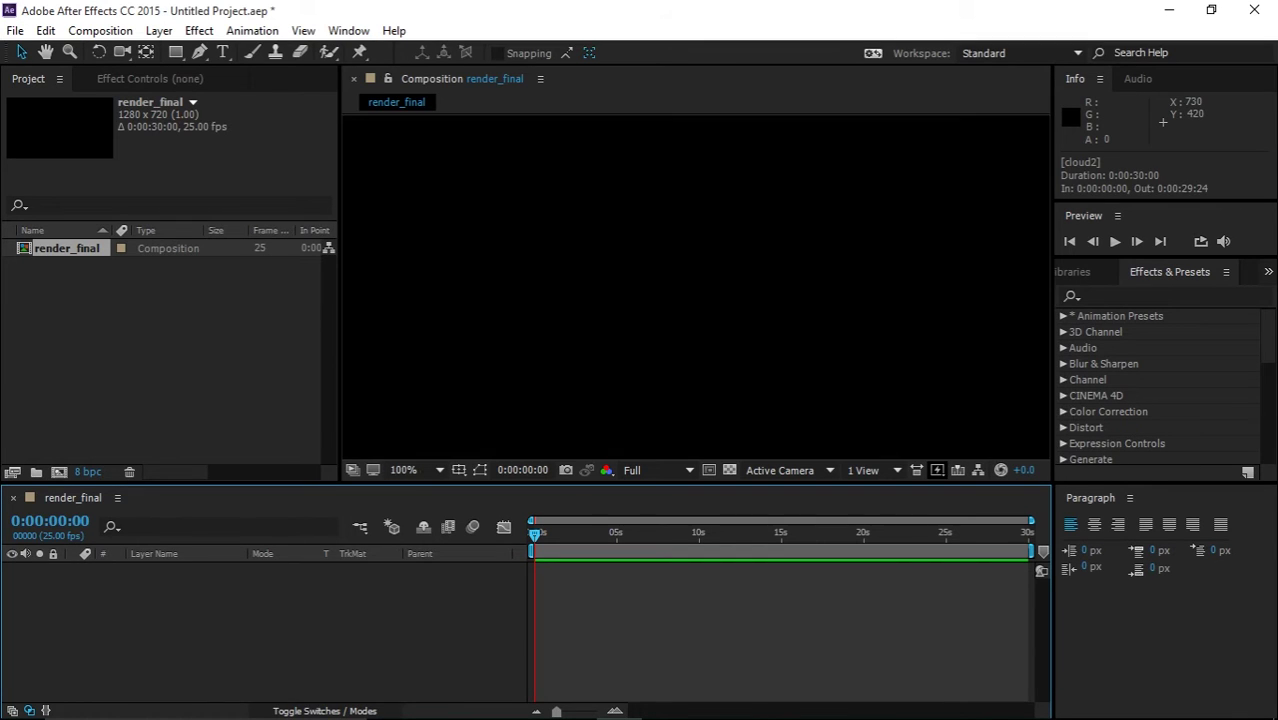
scroll(779, 343, down, 3)
right_click(198, 608)
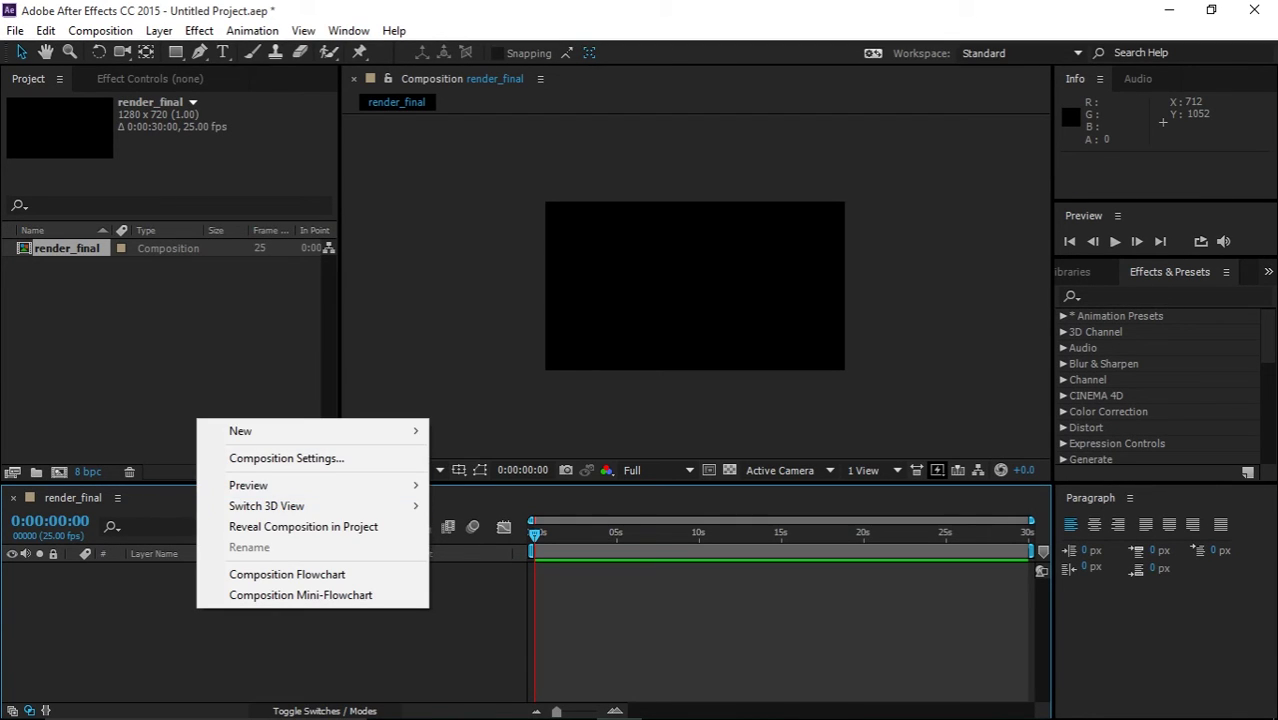
mouse_move(300, 431)
click(472, 479)
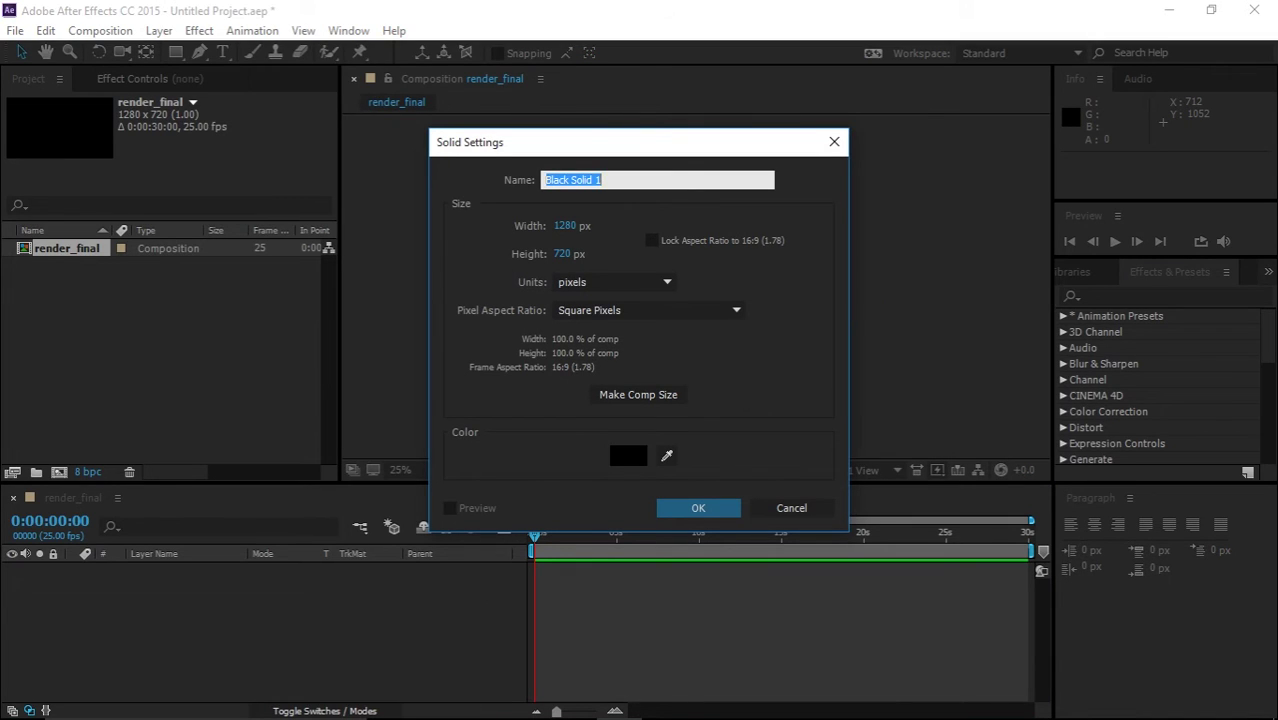
key(BackSpace)
text(cloud)
key(Return)
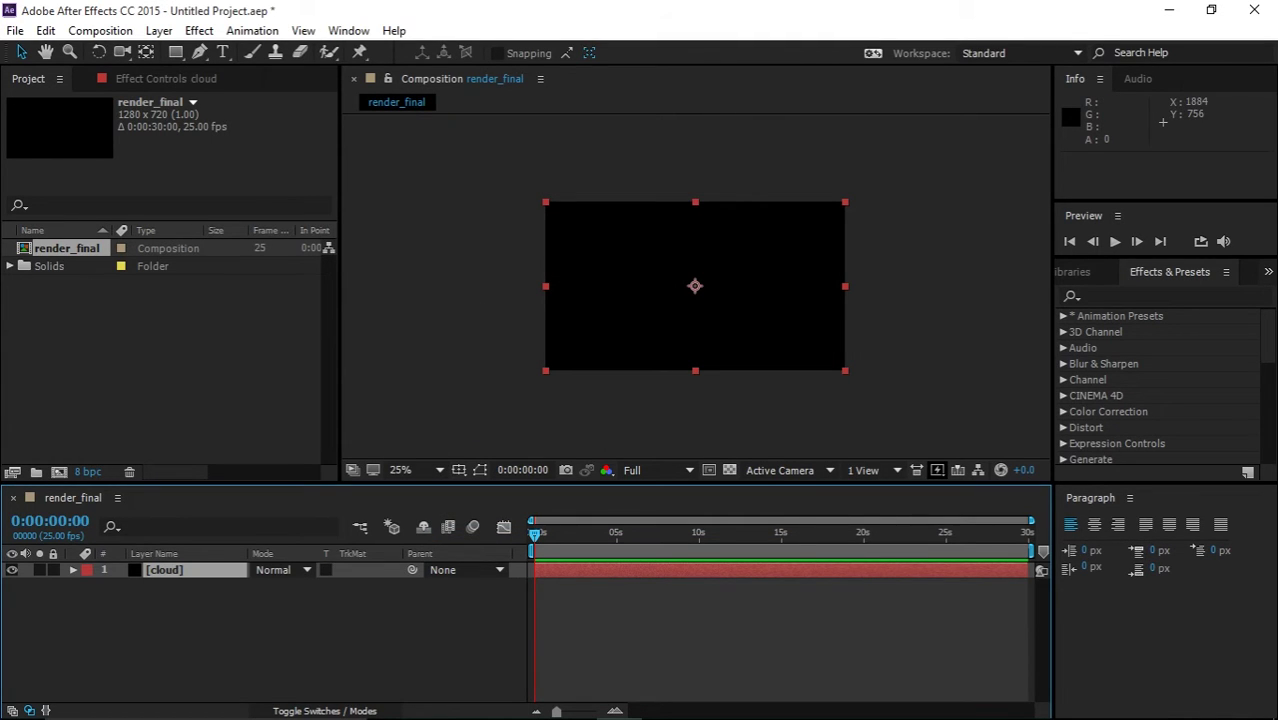
- Apply the CC Light Rays effect to the cloud solid and turn off Color from Source
click(1130, 296)
text(cc light)
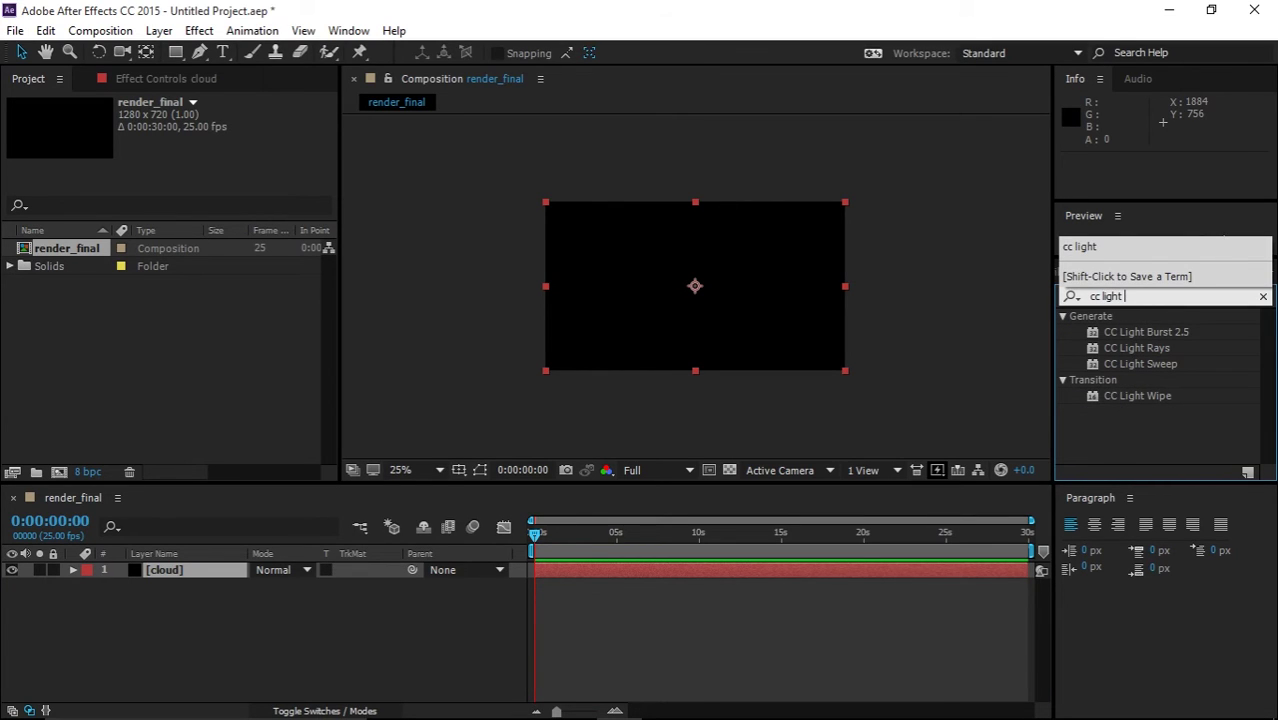
drag(1137, 348, 672, 294)
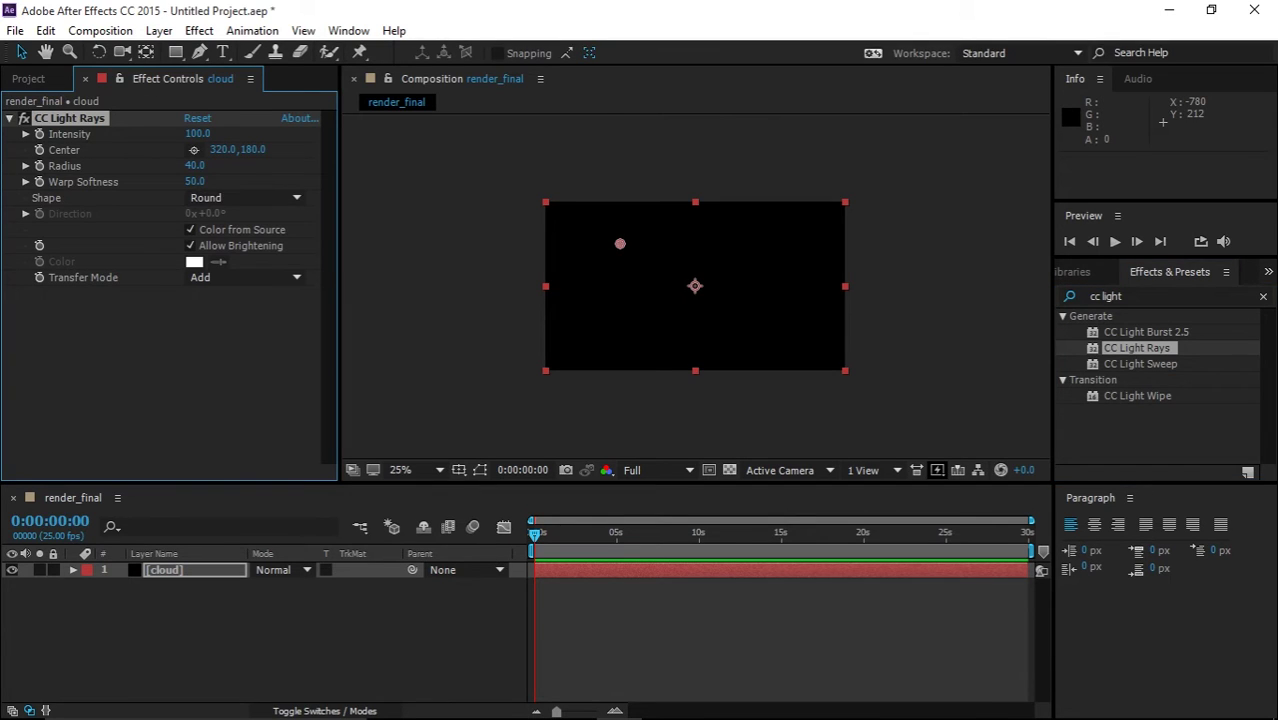
click(191, 230)
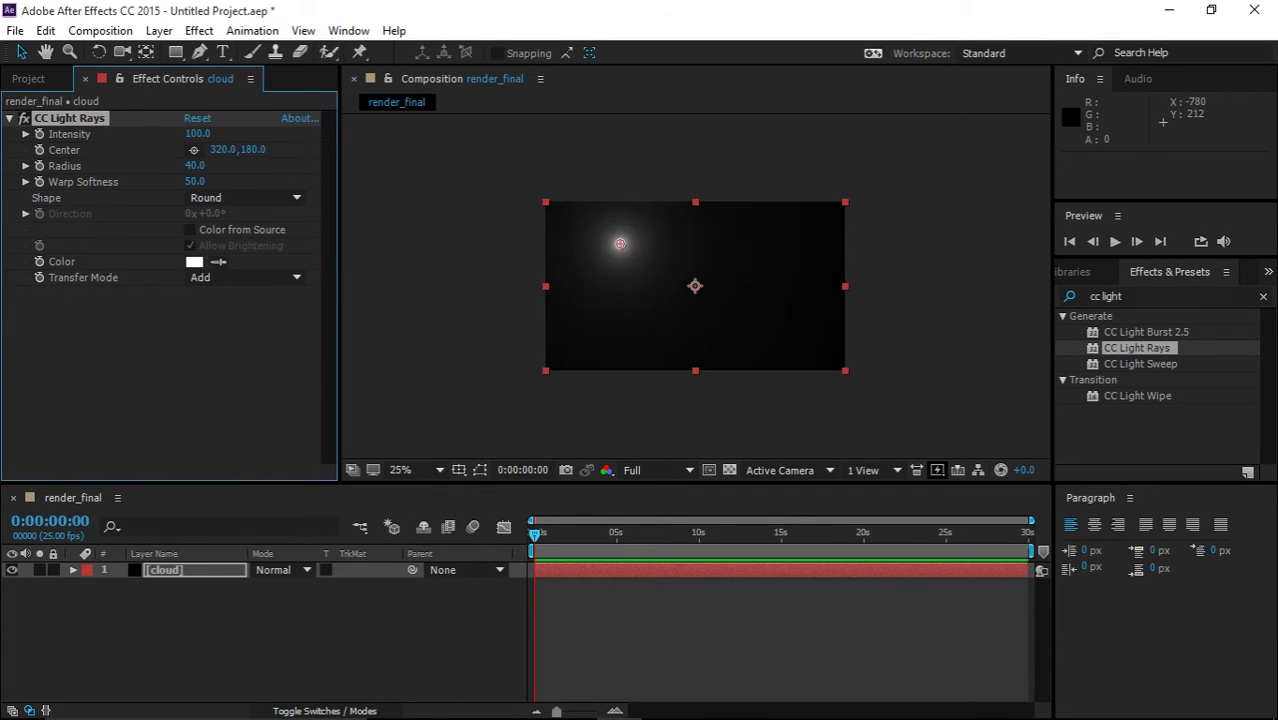
- Set the CC Light Rays color to blue 0829F5 and its intensity to 59
click(194, 261)
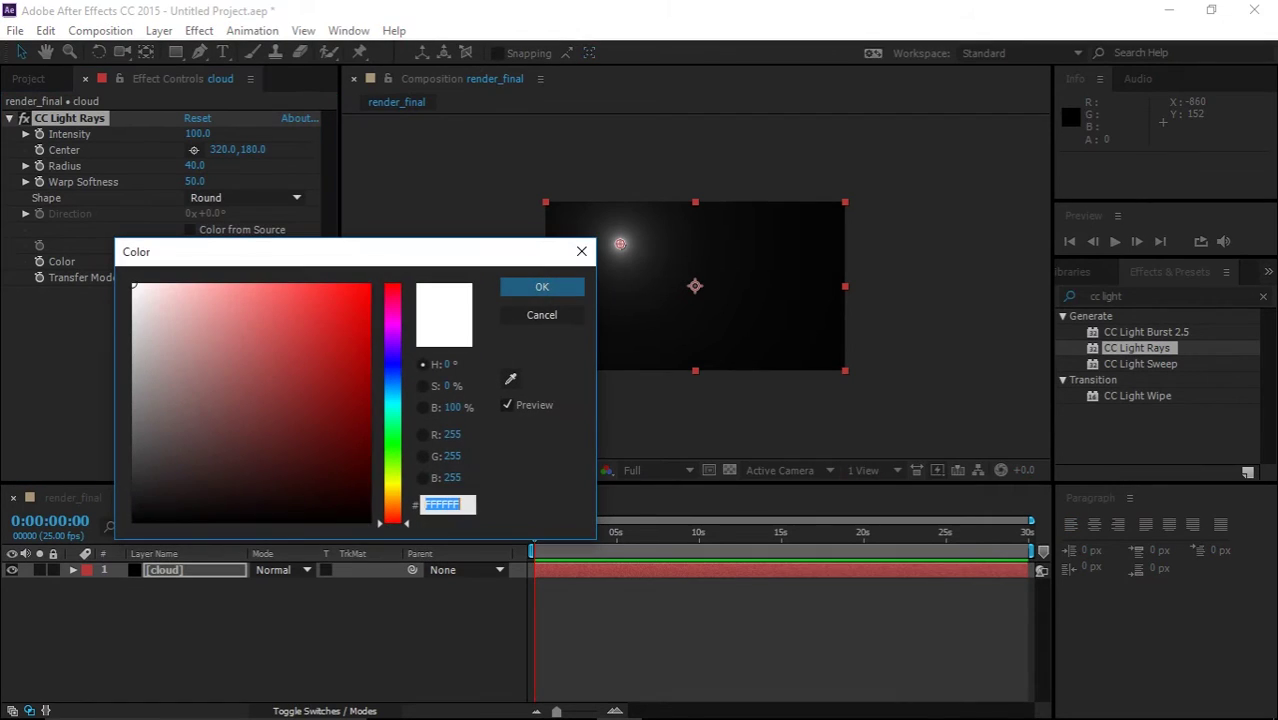
click(392, 368)
click(344, 328)
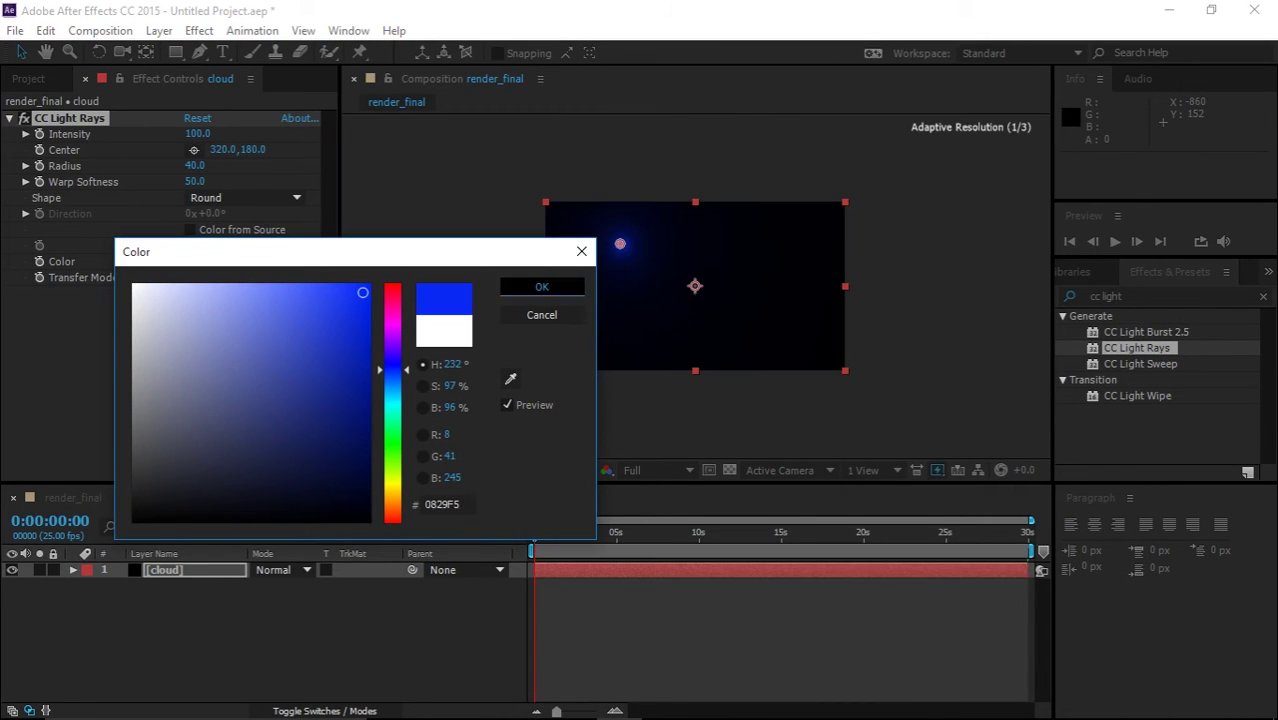
click(541, 287)
mouse_move(195, 134)
mouse_down()
mouse_move(210, 134)
mouse_move(195, 134)
mouse_up()
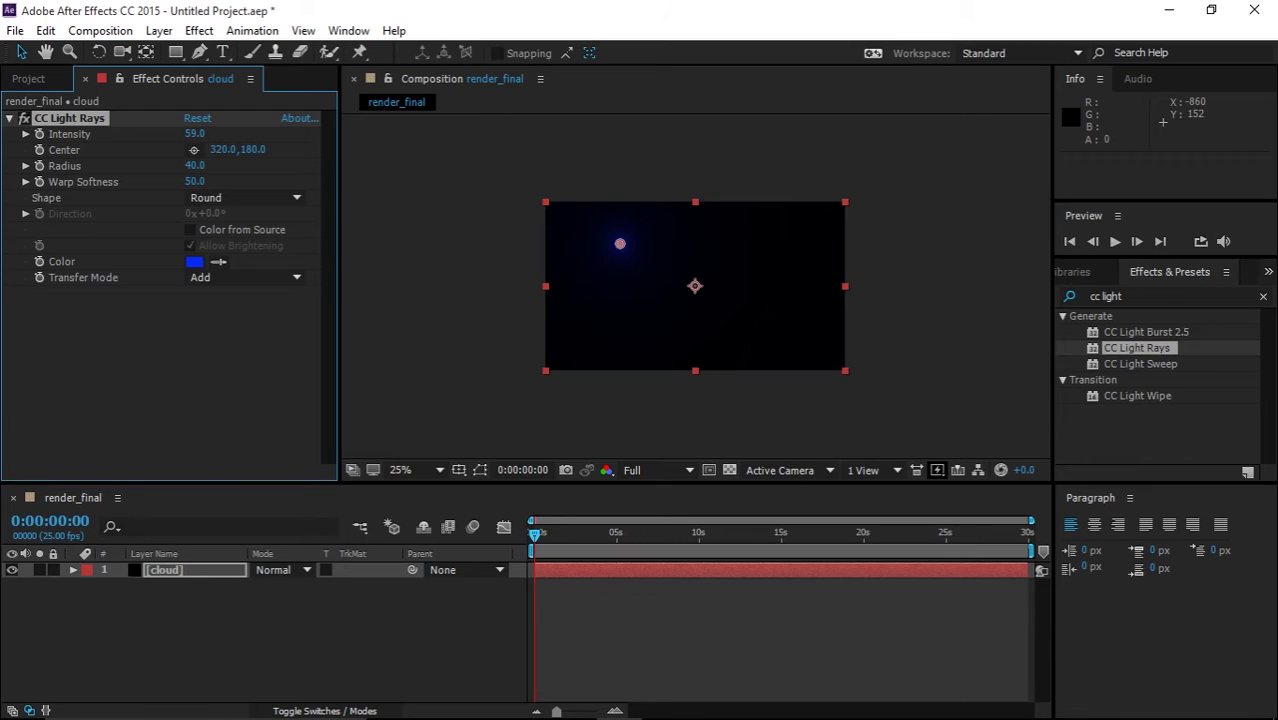
click(246, 345)
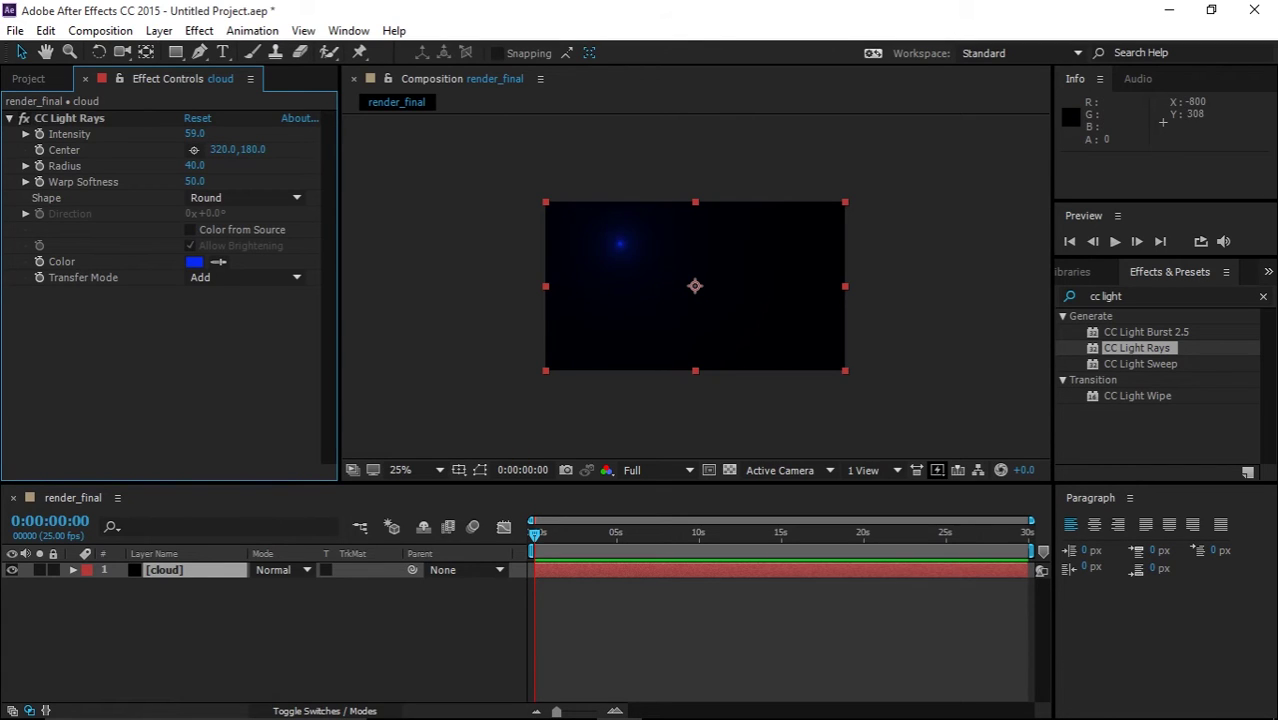
- Move the CC Light Rays center to the middle of the frame at about 644, 360, leaving the cloud layer in place
drag(622, 246, 668, 271)
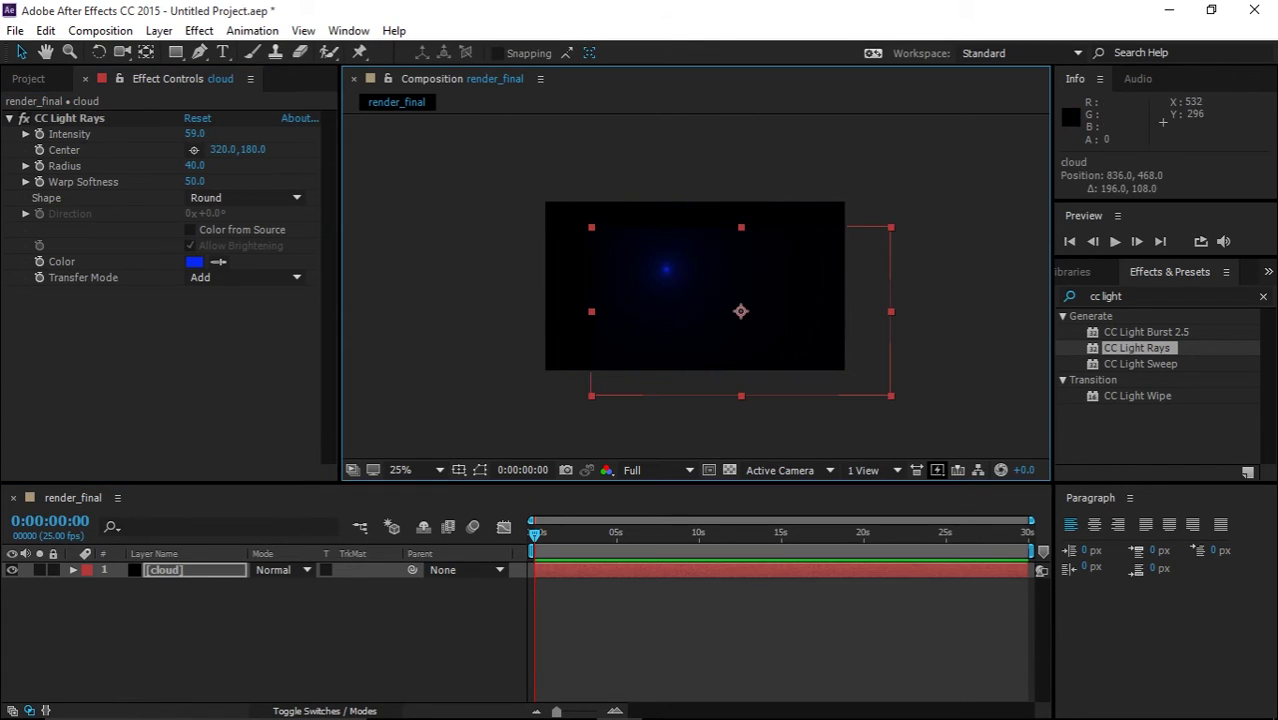
key(ctrl+z)
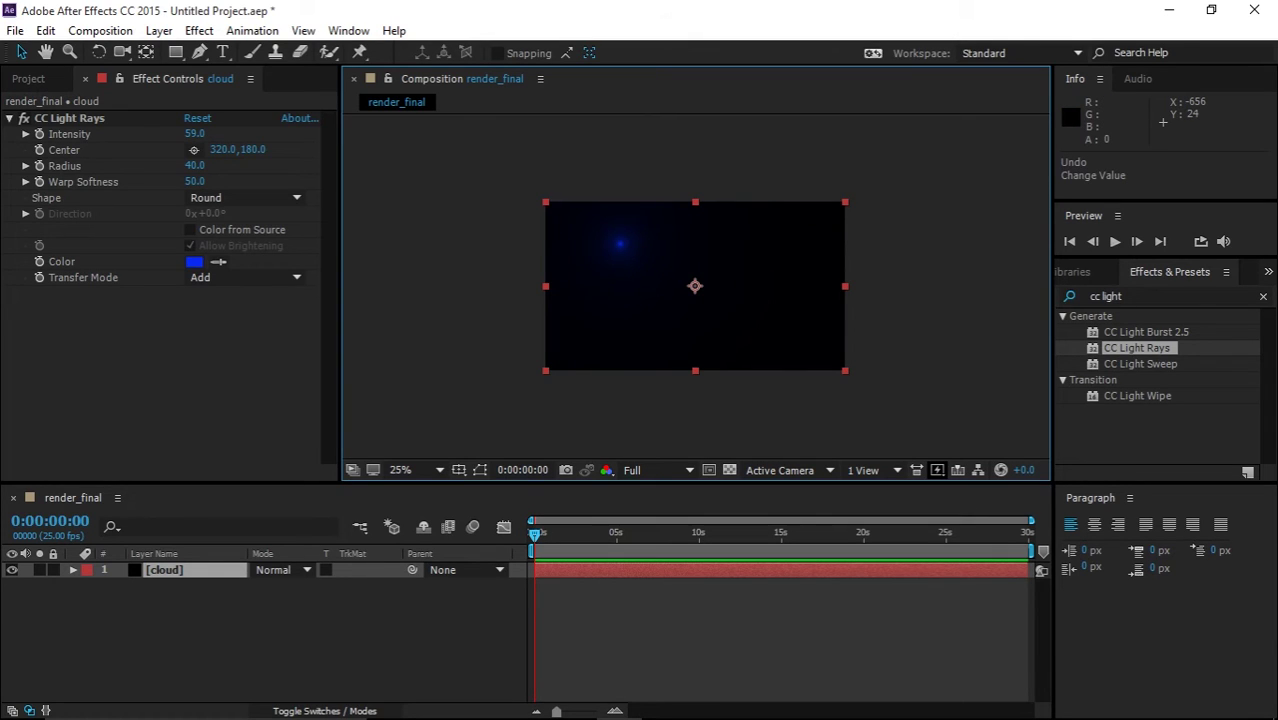
drag(665, 265, 695, 286)
click(695, 286)
click(880, 309)
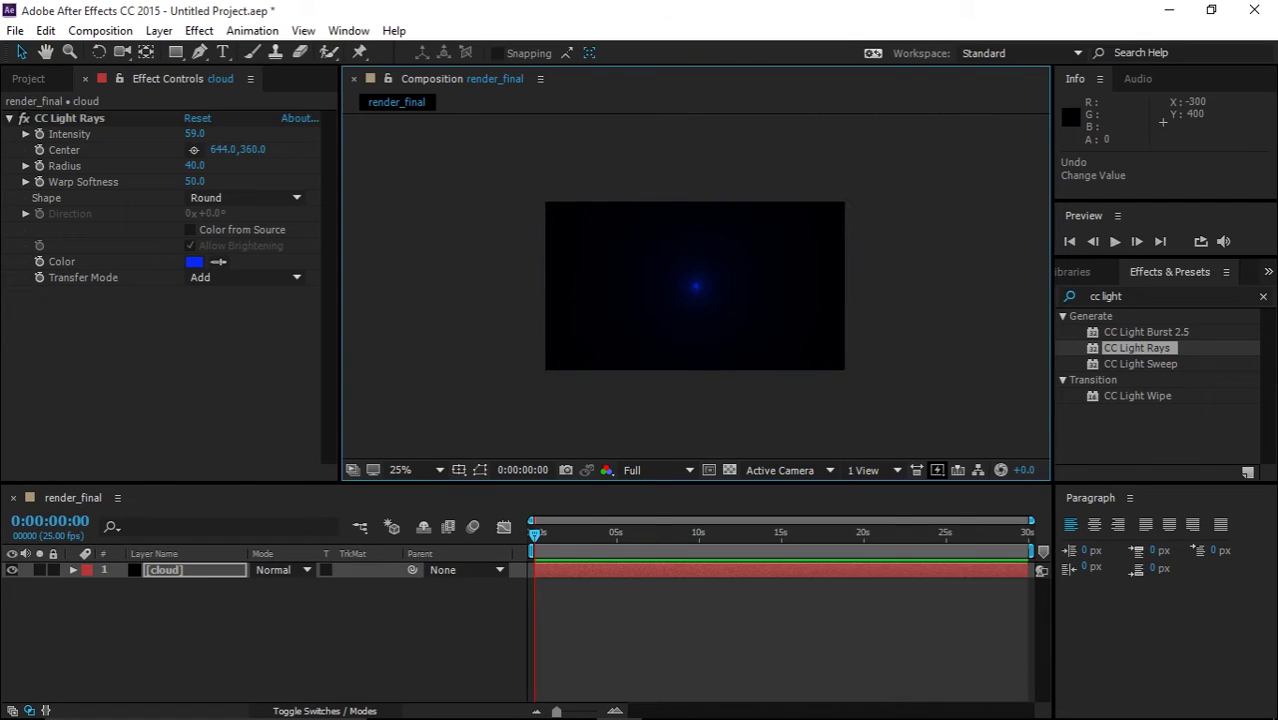
- Start pre-composing the cloud layer
scroll(757, 301, up, 3)
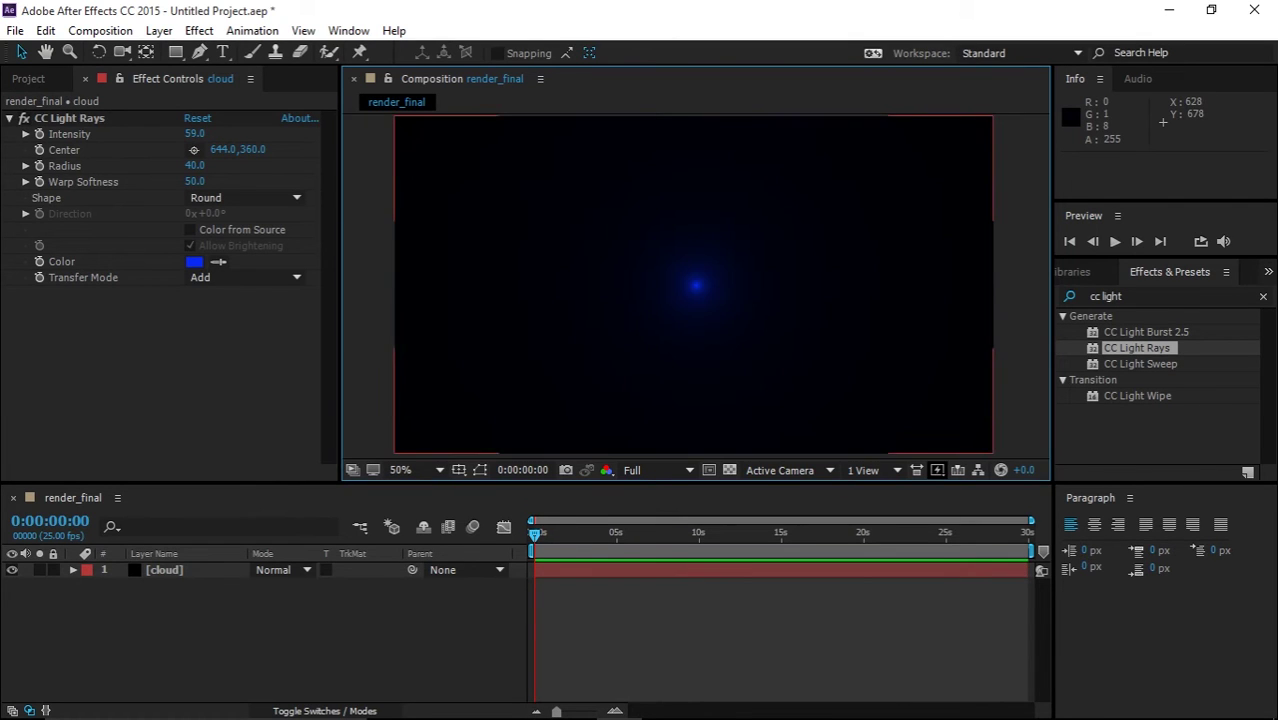
right_click(202, 570)
click(260, 620)
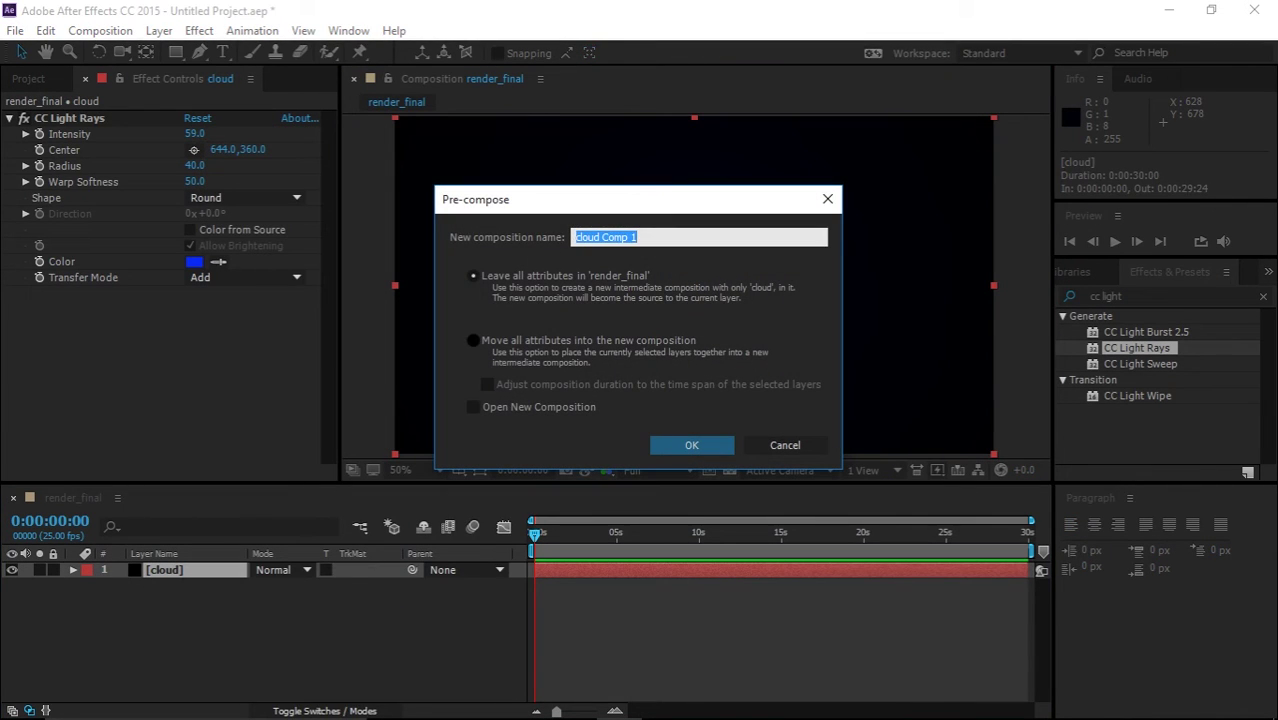
- Pre-compose the cloud layer as cloud_01, moving all attributes into the new composition
click(473, 340)
drag(646, 238, 573, 238)
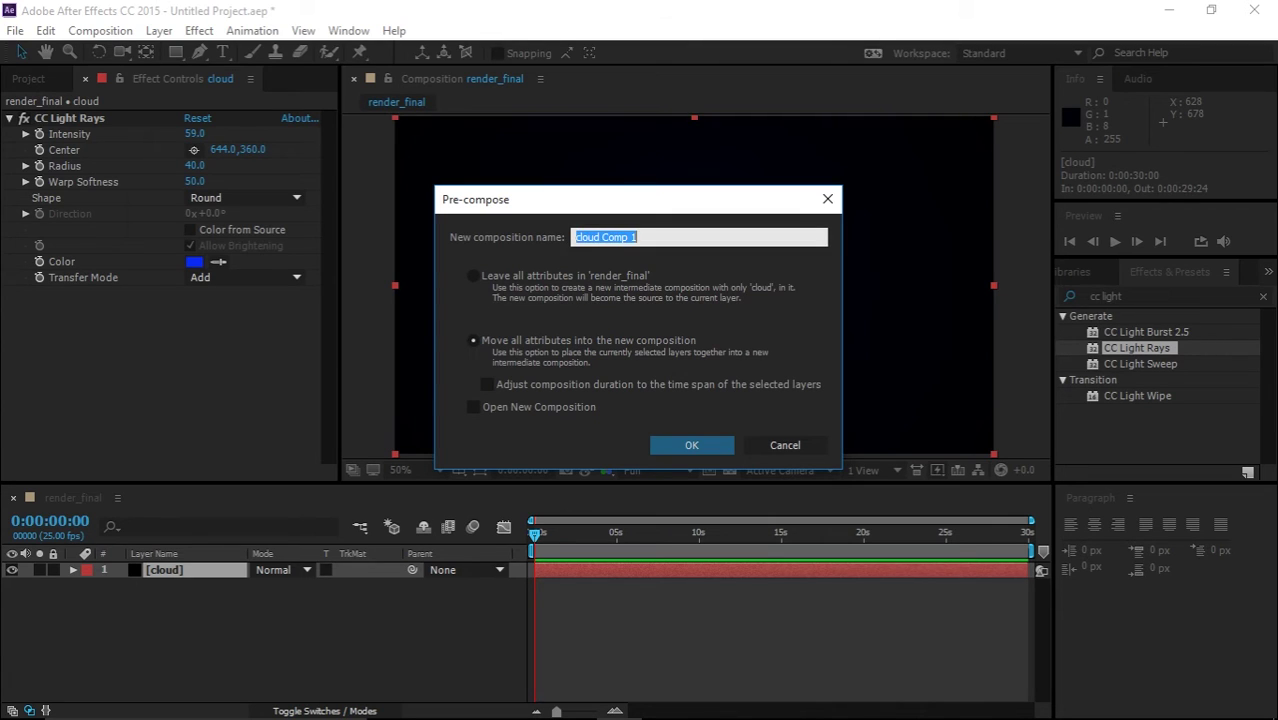
text(cloud_01)
key(Return)
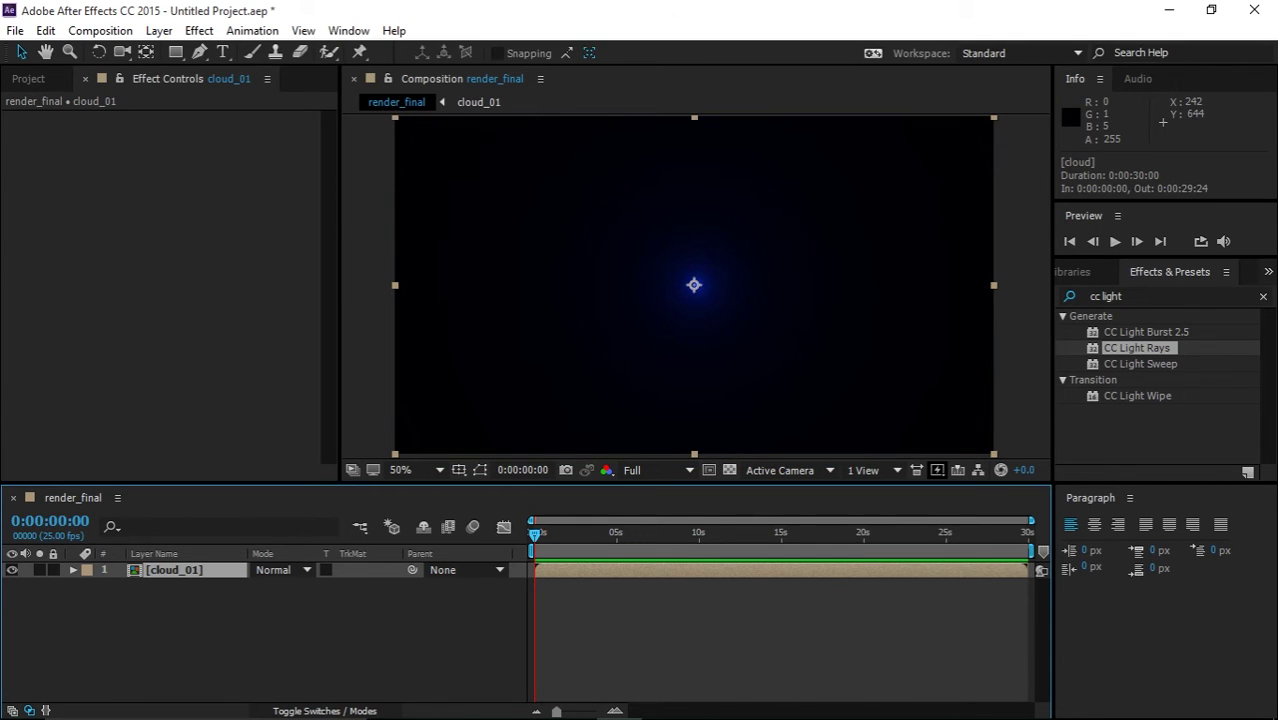
click(362, 628)
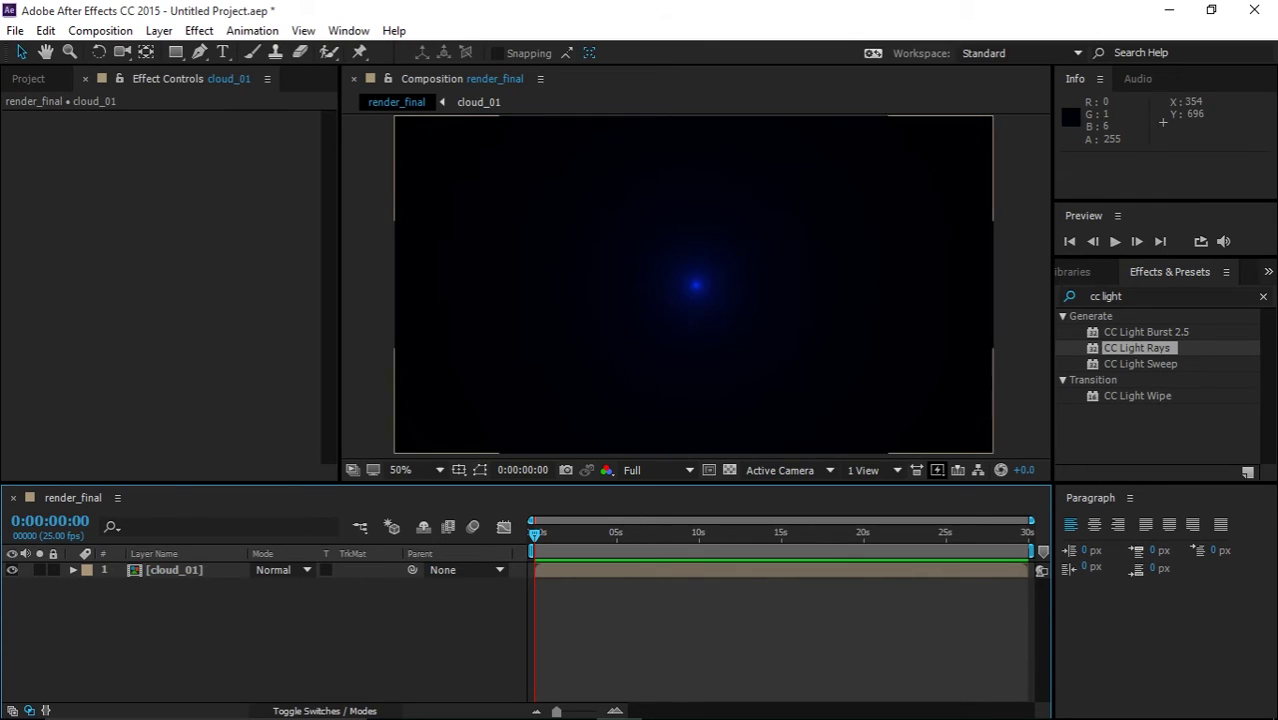
- Duplicate the cloud_01 composition in the project four times, making cloud_02 through cloud_05
click(174, 570)
click(28, 79)
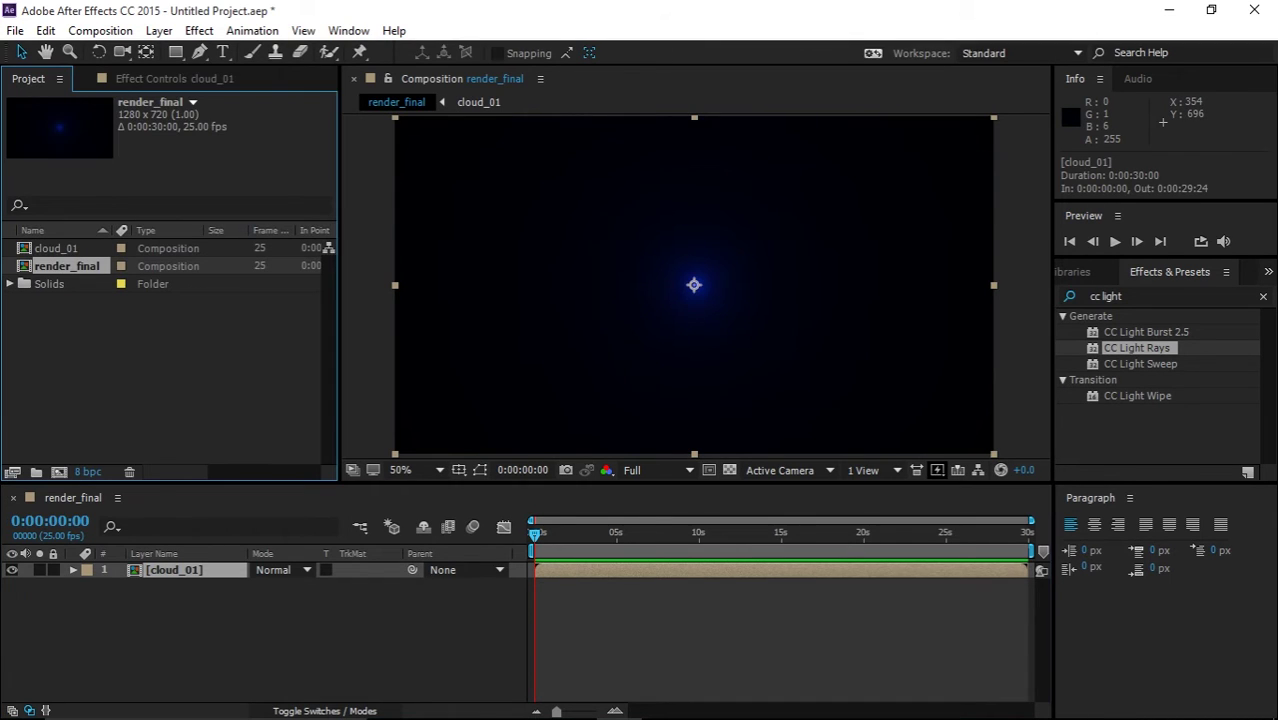
click(150, 365)
click(58, 248)
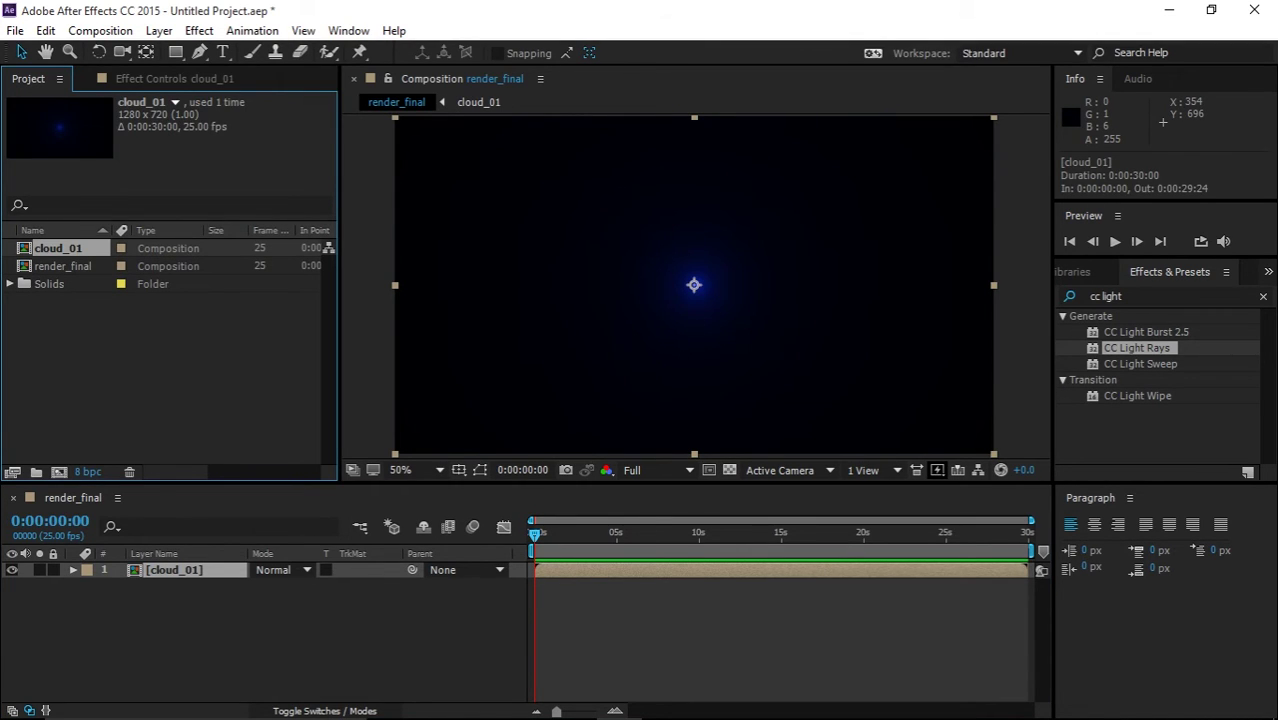
key(ctrl+v)
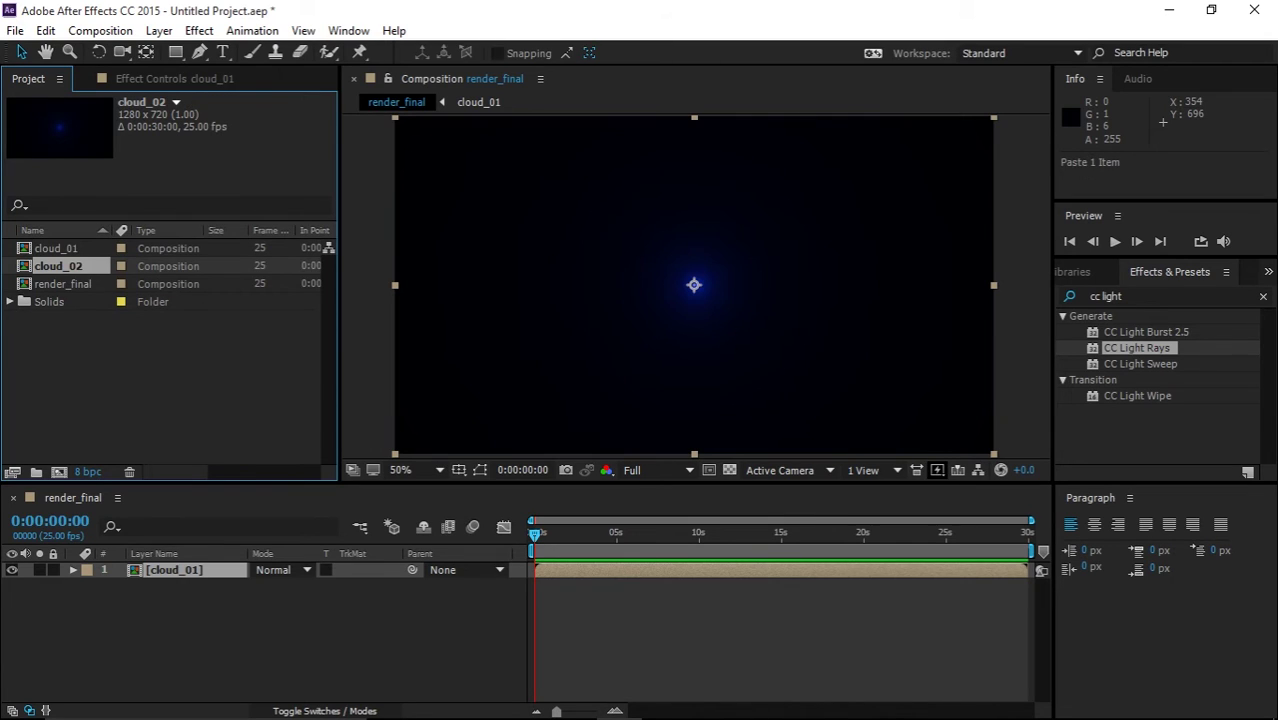
key(ctrl+v)
key(ctrl+v)
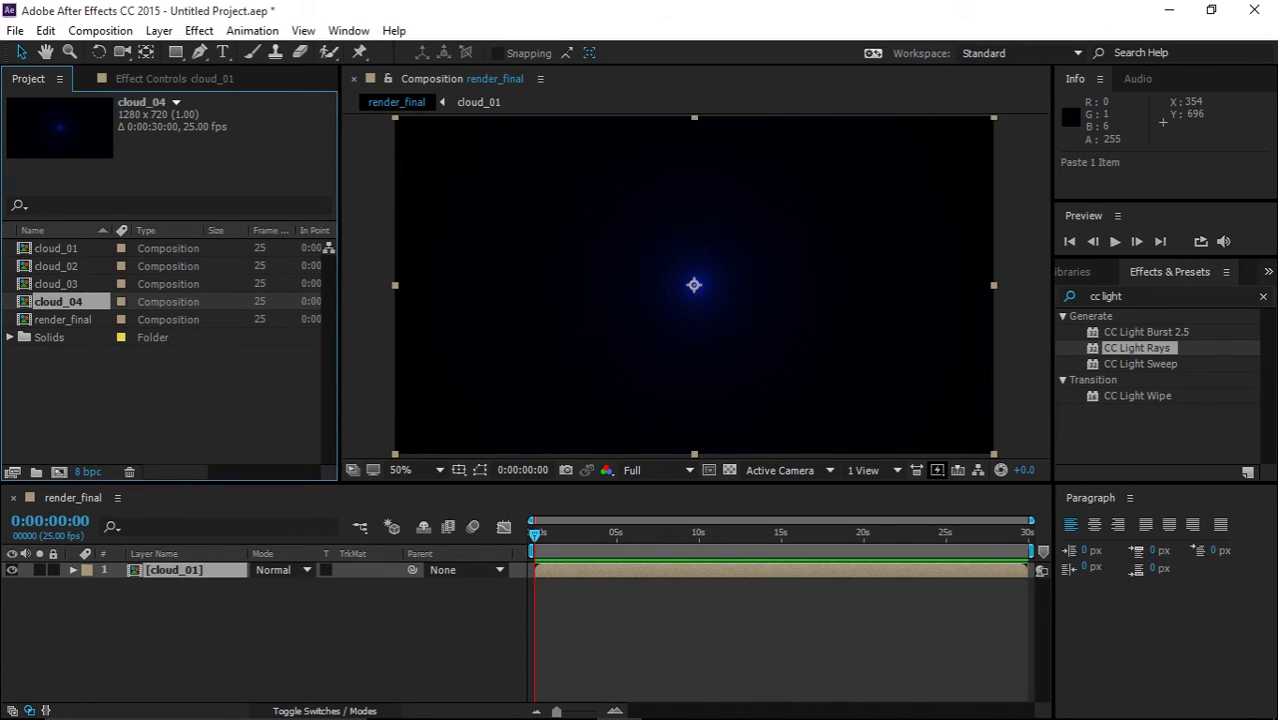
key(ctrl+v)
click(236, 632)
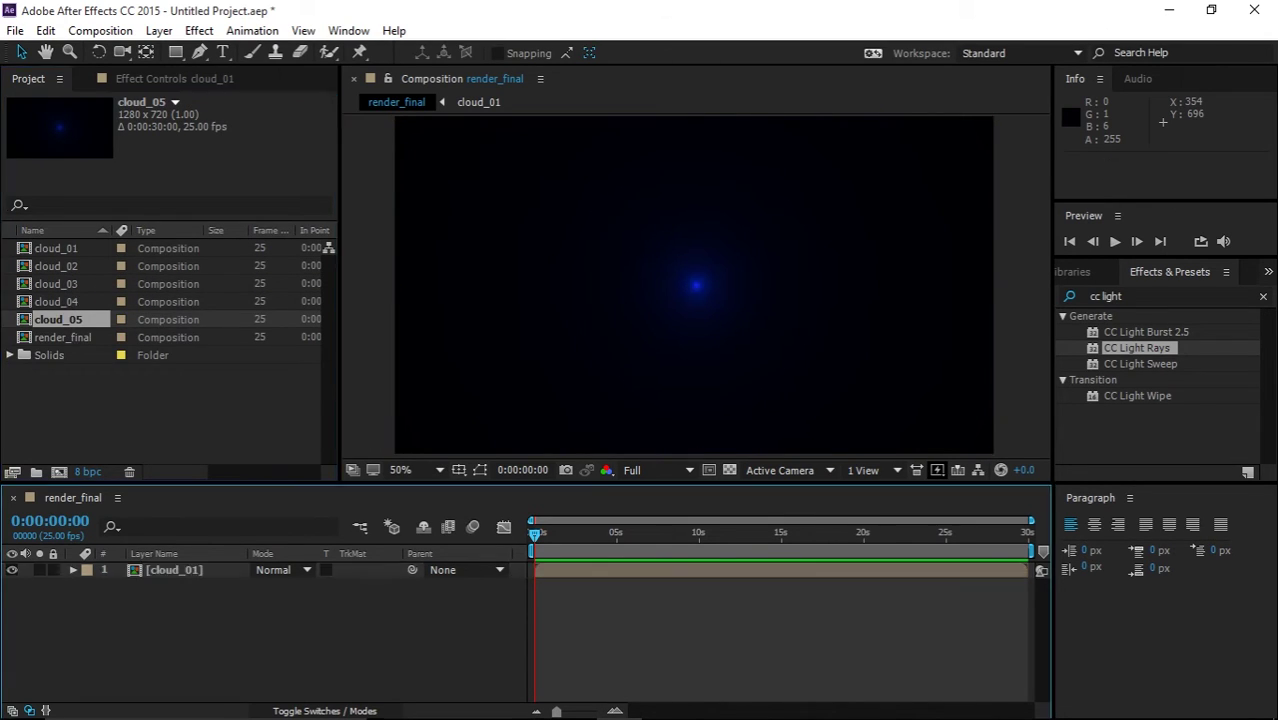
- Add cloud_02, cloud_03, cloud_04 and cloud_05 to the render_final timeline, stacked in ascending order above cloud_01
click(58, 248)
drag(58, 266, 150, 566)
drag(58, 301, 150, 570)
drag(58, 319, 150, 570)
click(174, 602)
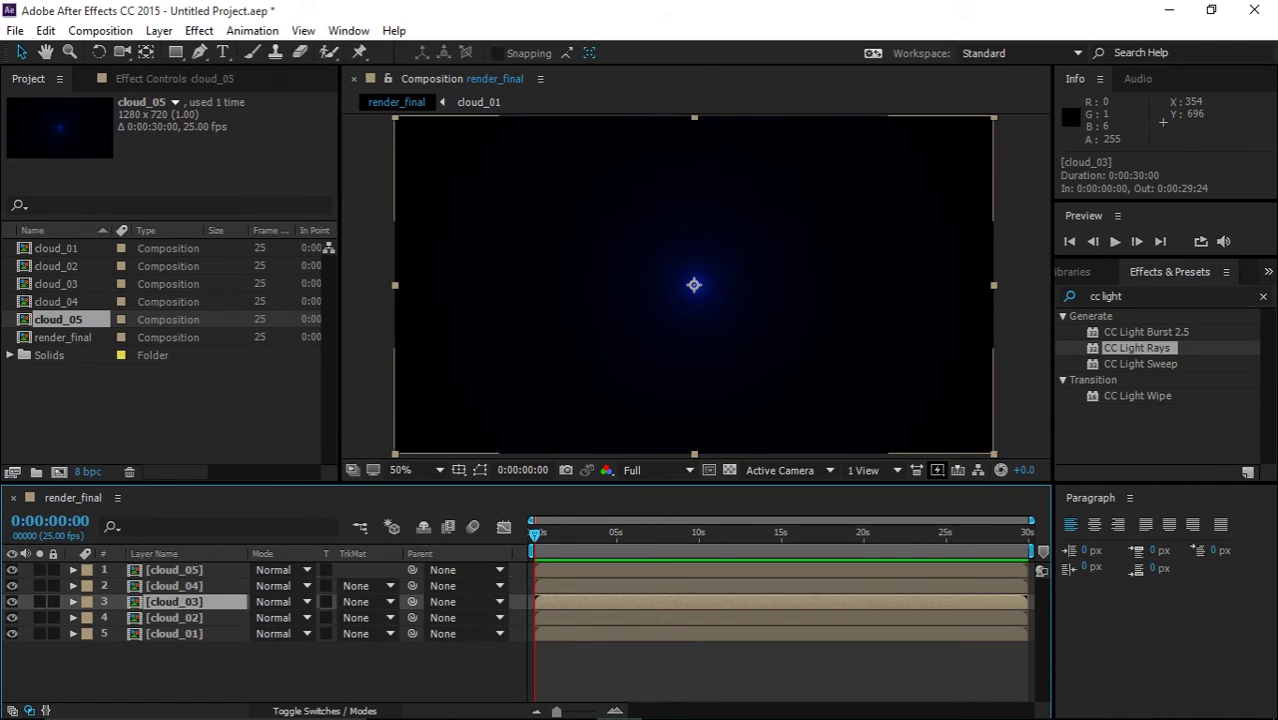
- Open the cloud_02 composition and set its cloud layer's CC Light Rays color to orange E84E03
double_click(174, 618)
click(160, 570)
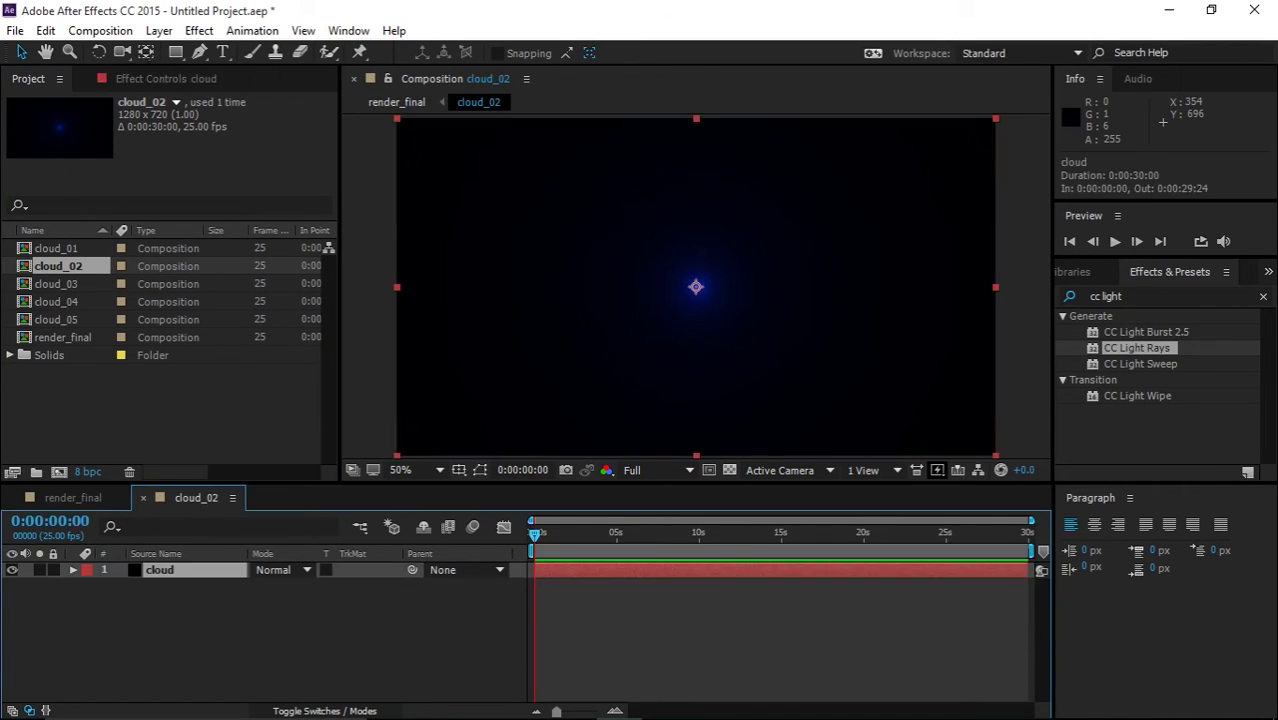
click(167, 79)
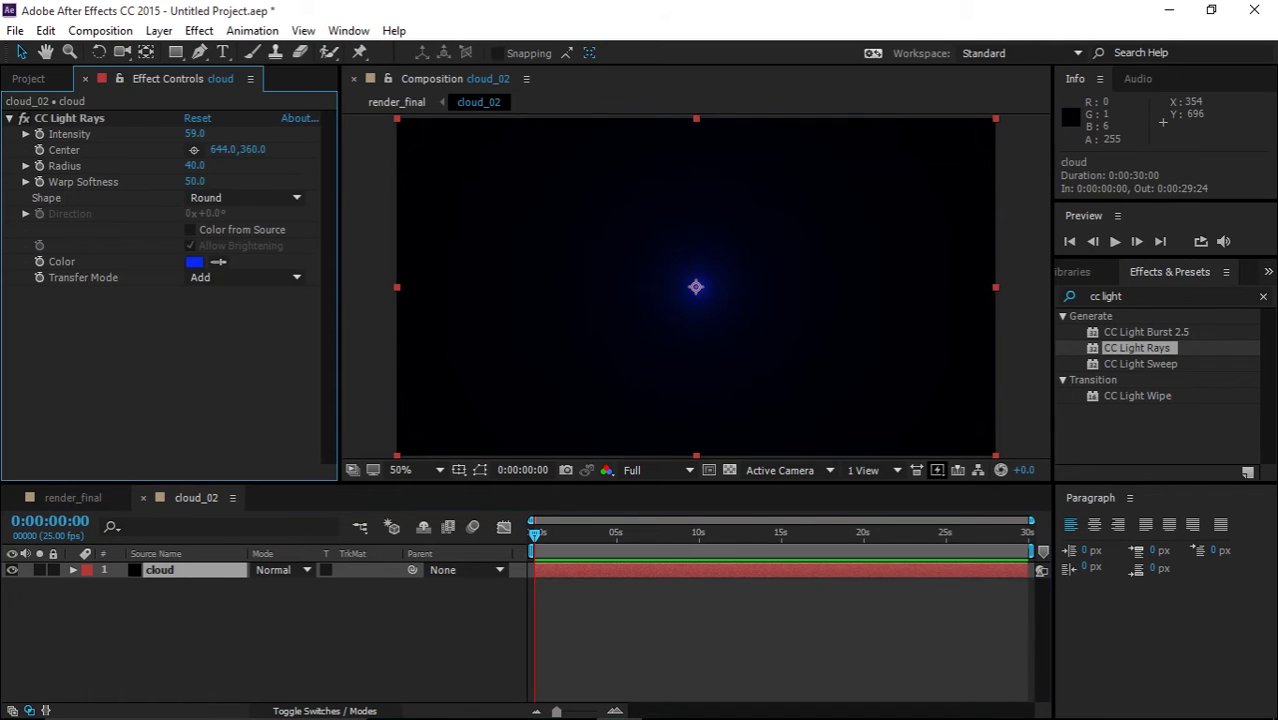
click(194, 261)
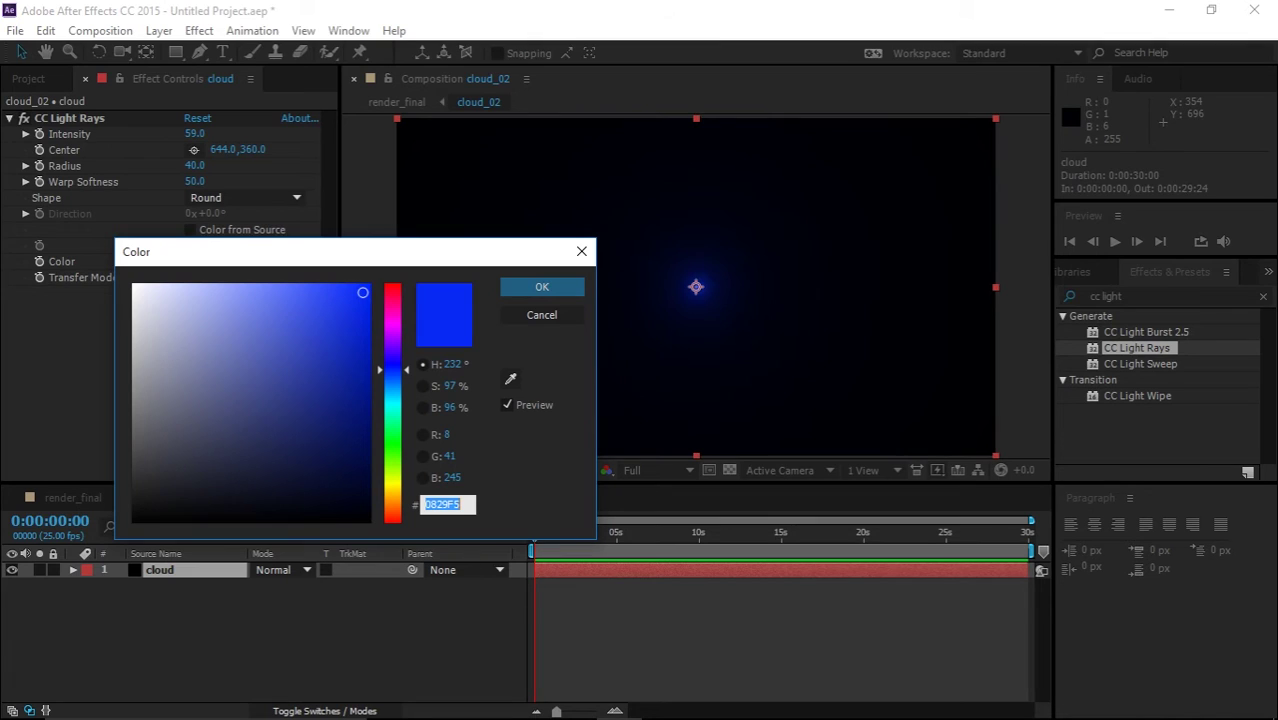
text(E84)
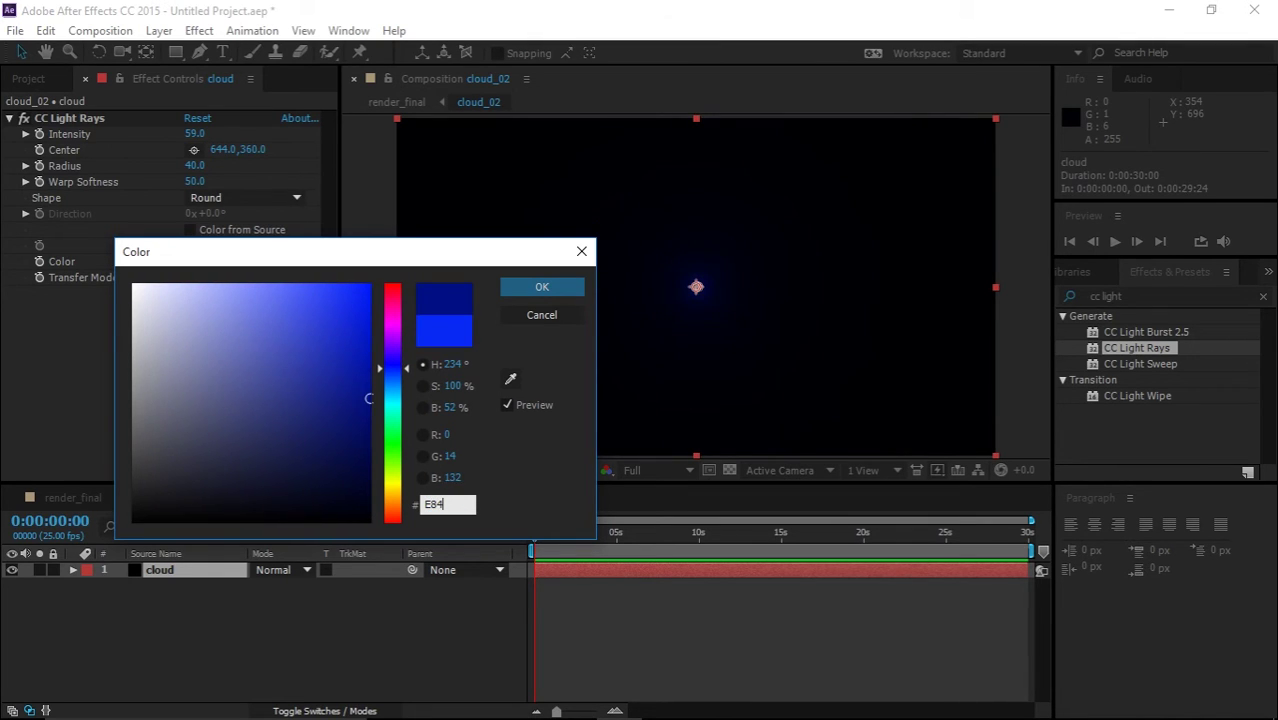
text(E)
text(00)
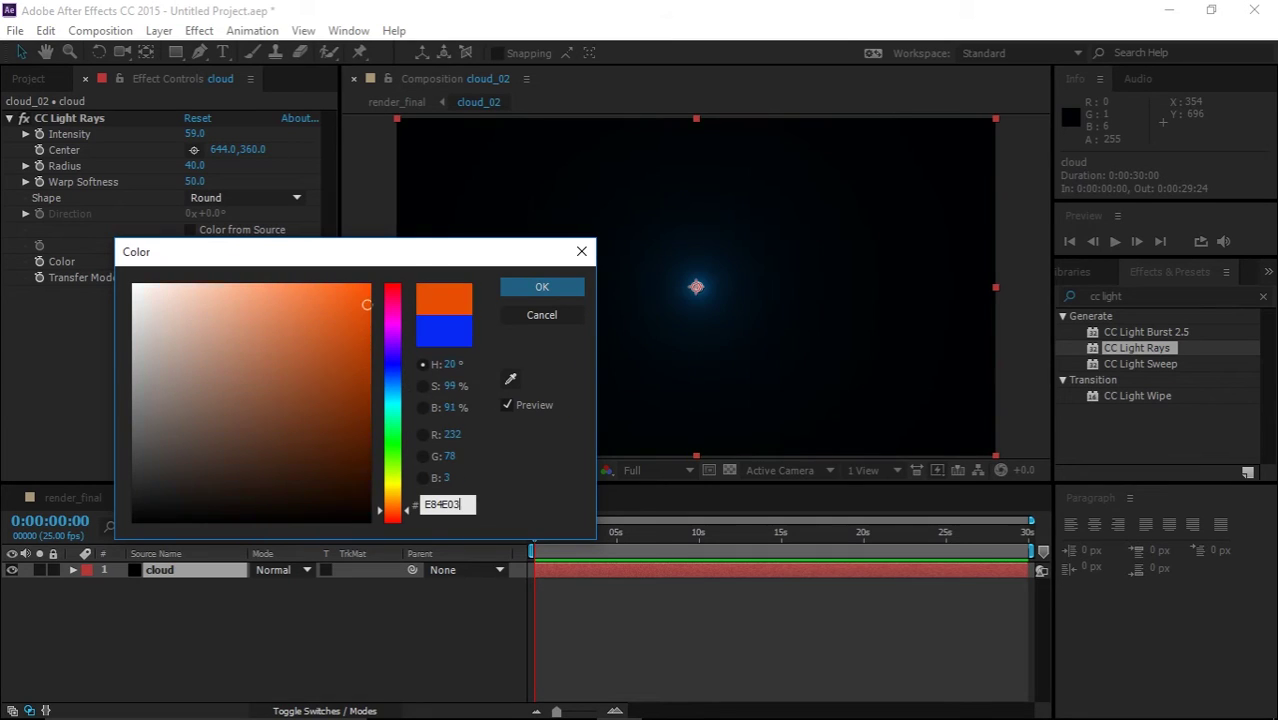
key(Return)
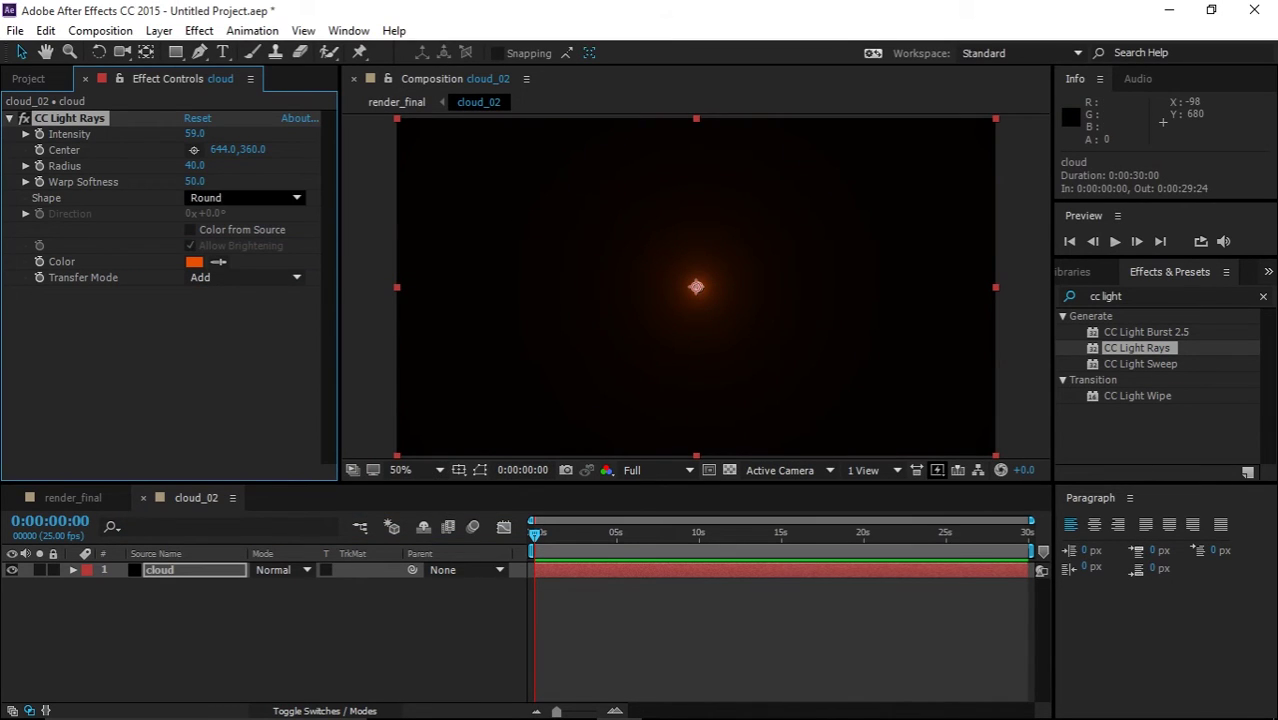
- Move the CC Light Rays center in cloud_02 to the frame's upper left, at about 210, 152
click(194, 149)
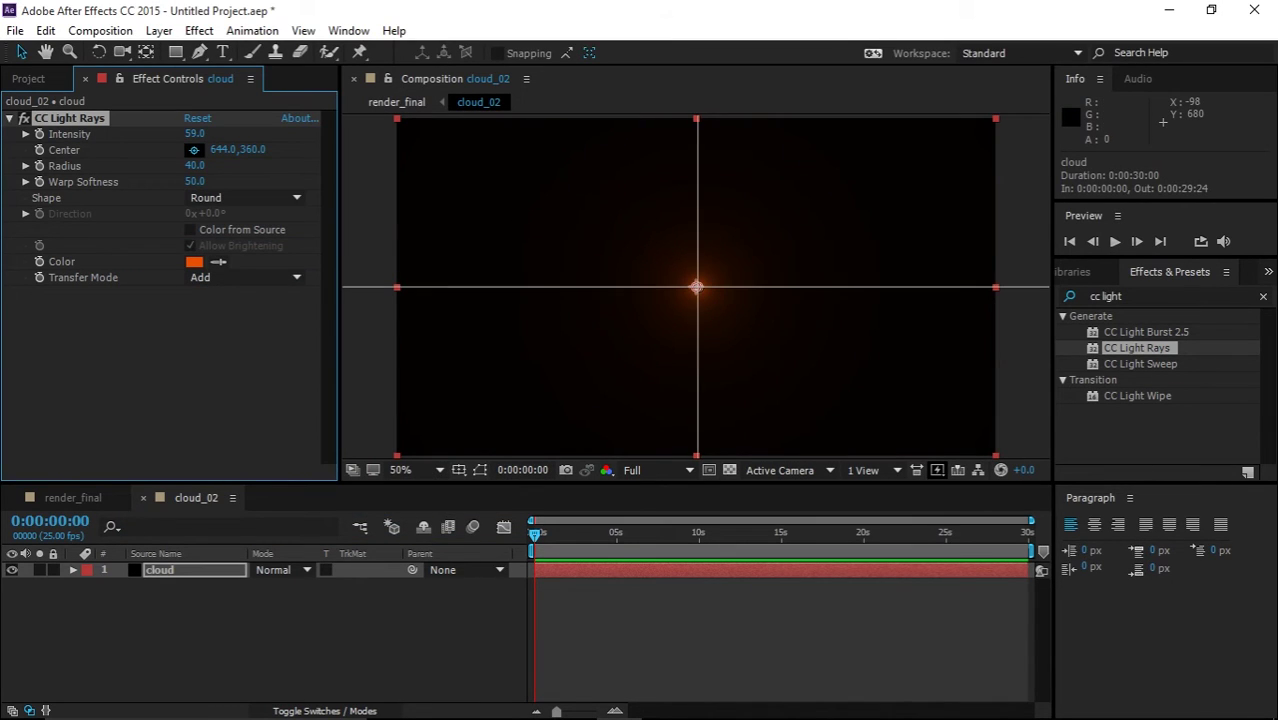
click(494, 188)
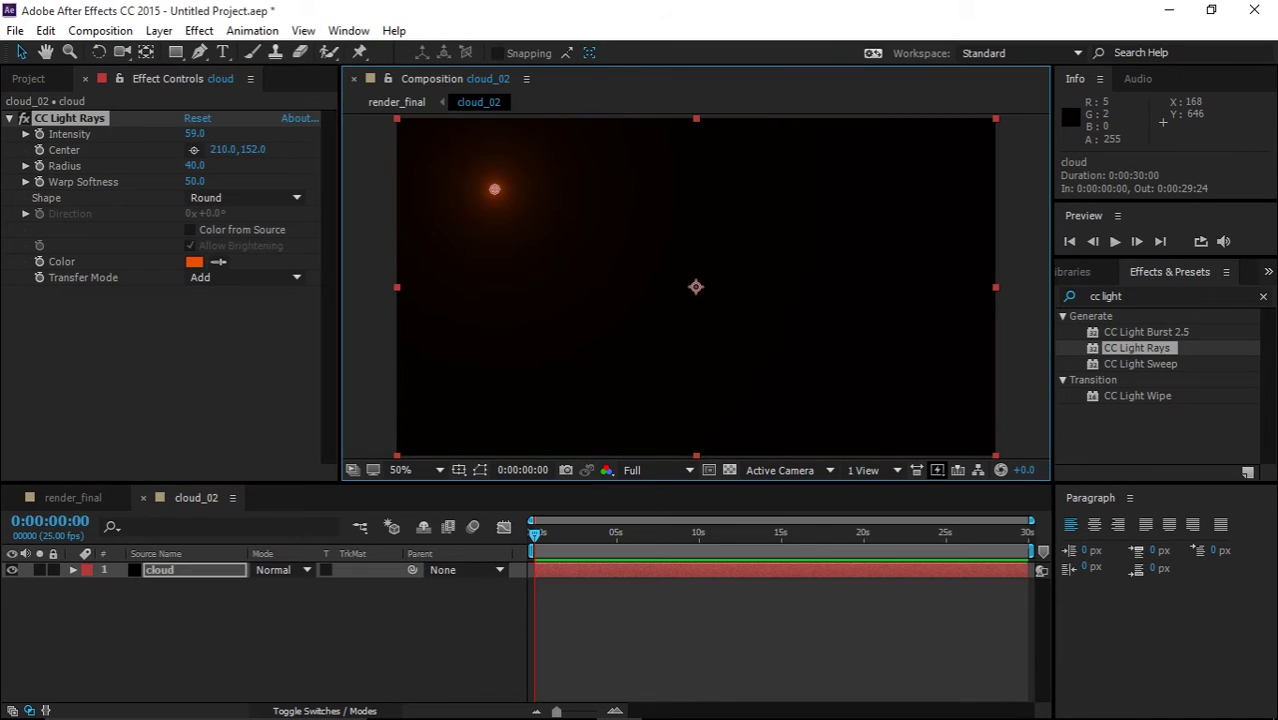
key(ctrl+shift+a)
- Return to render_final and open the cloud_03 composition in its own timeline
click(73, 498)
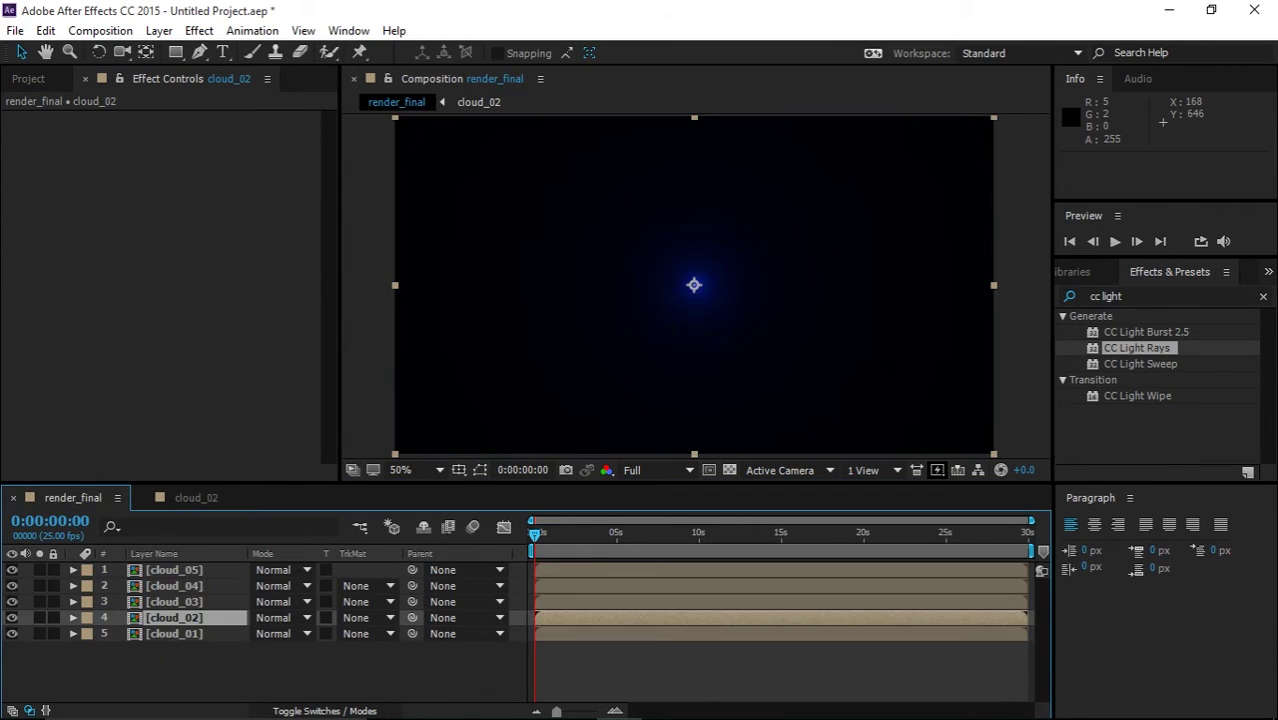
click(174, 602)
double_click(174, 602)
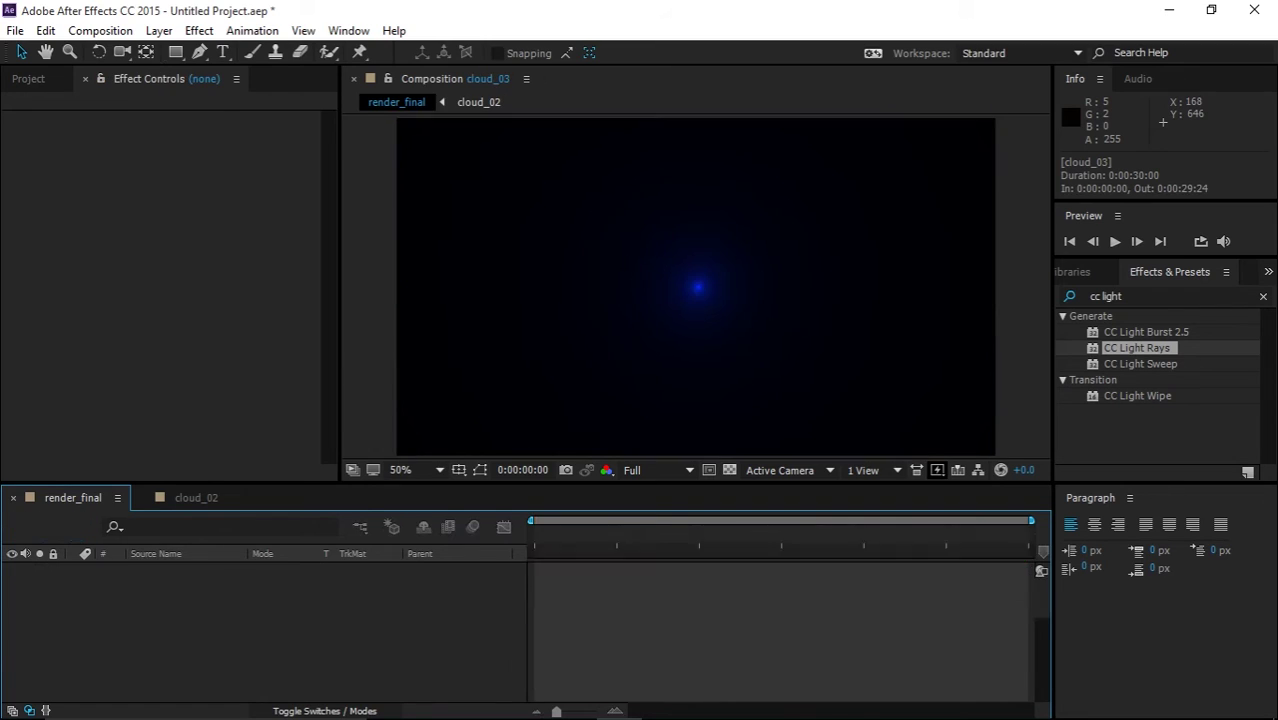
- Reopen cloud_02 and copy the hex code of its cloud layer's CC Light Rays color
click(196, 498)
click(73, 498)
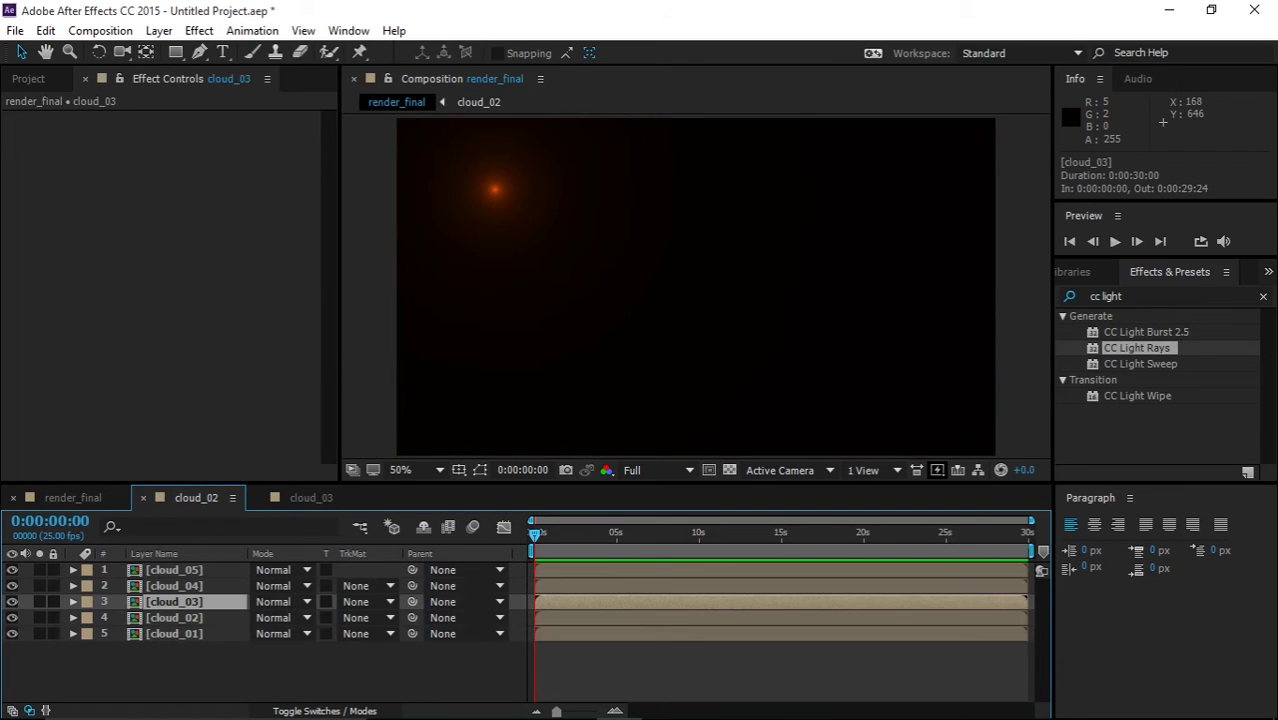
click(174, 618)
double_click(174, 618)
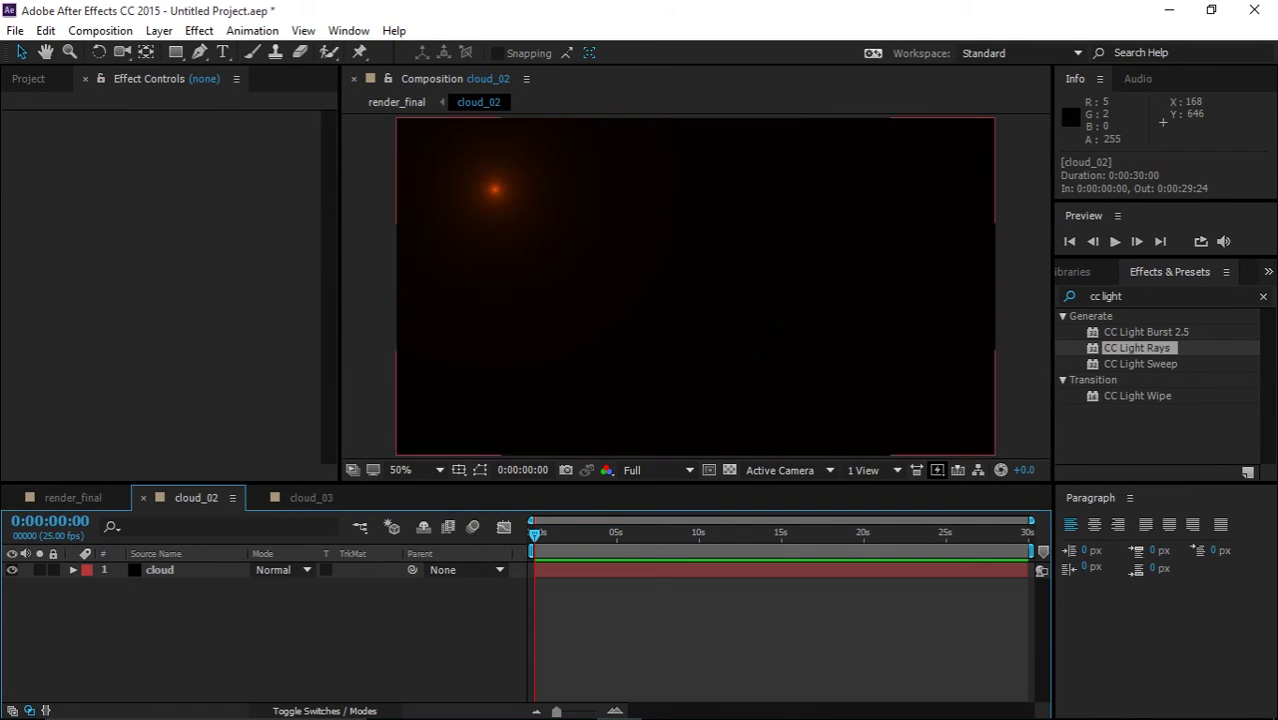
click(194, 261)
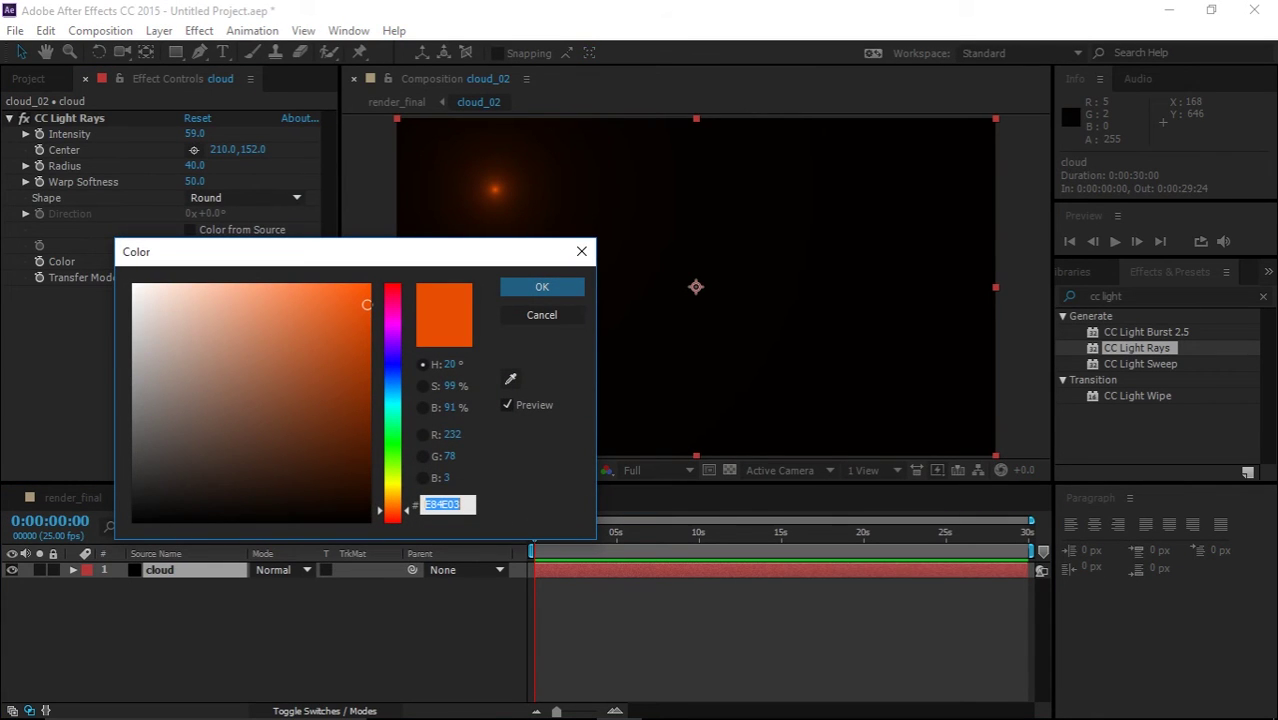
click(542, 287)
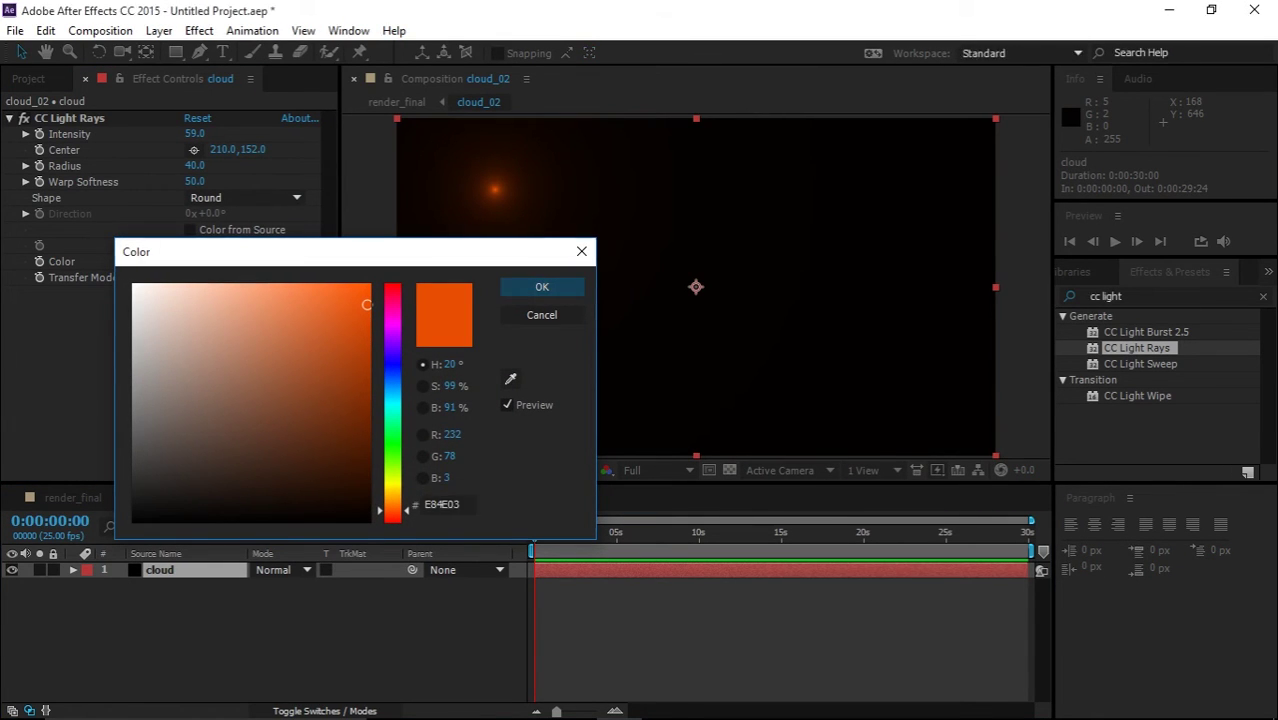
- Set the CC Light Rays color of the cloud layer in cloud_03 to E84E03
click(73, 498)
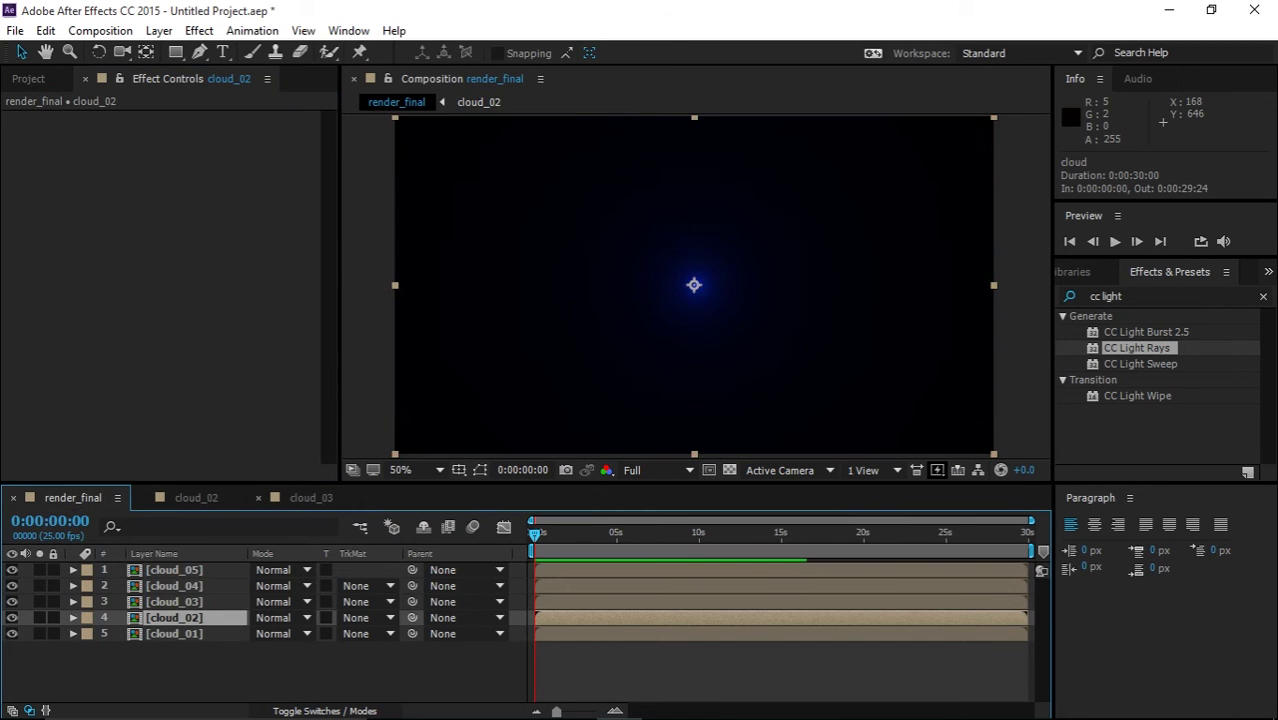
click(311, 498)
click(160, 570)
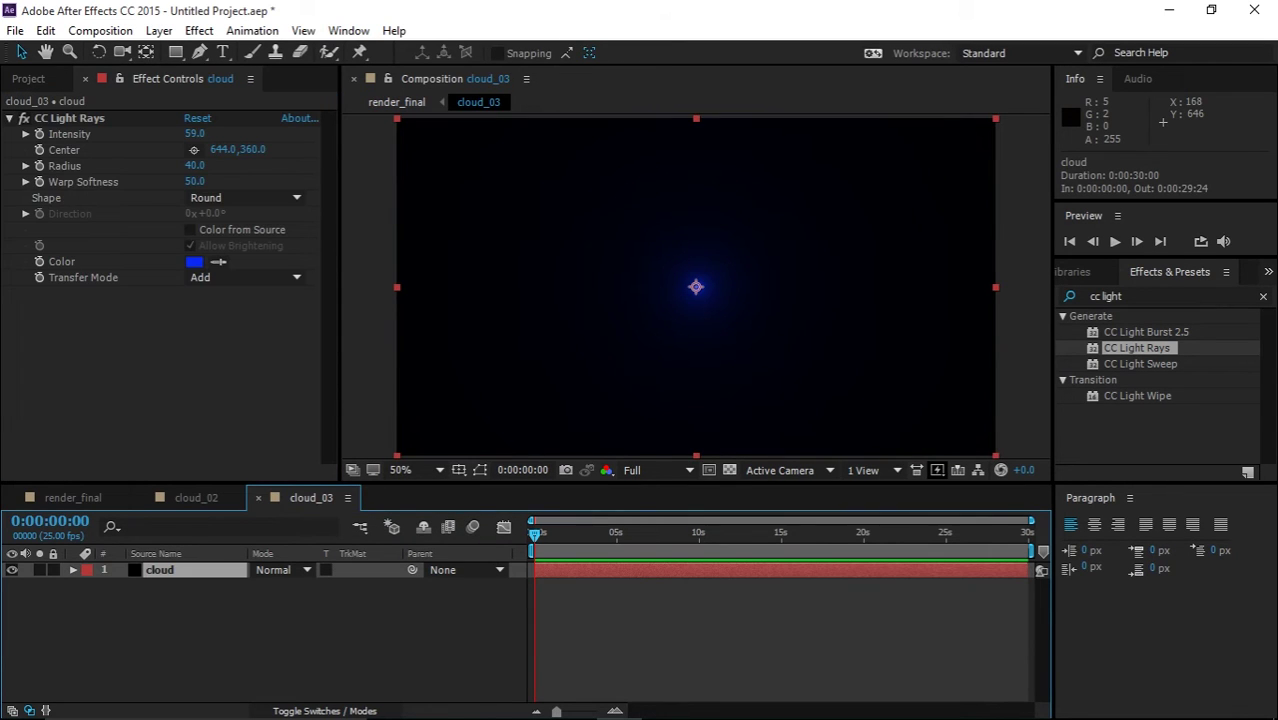
click(194, 261)
text(E84E03)
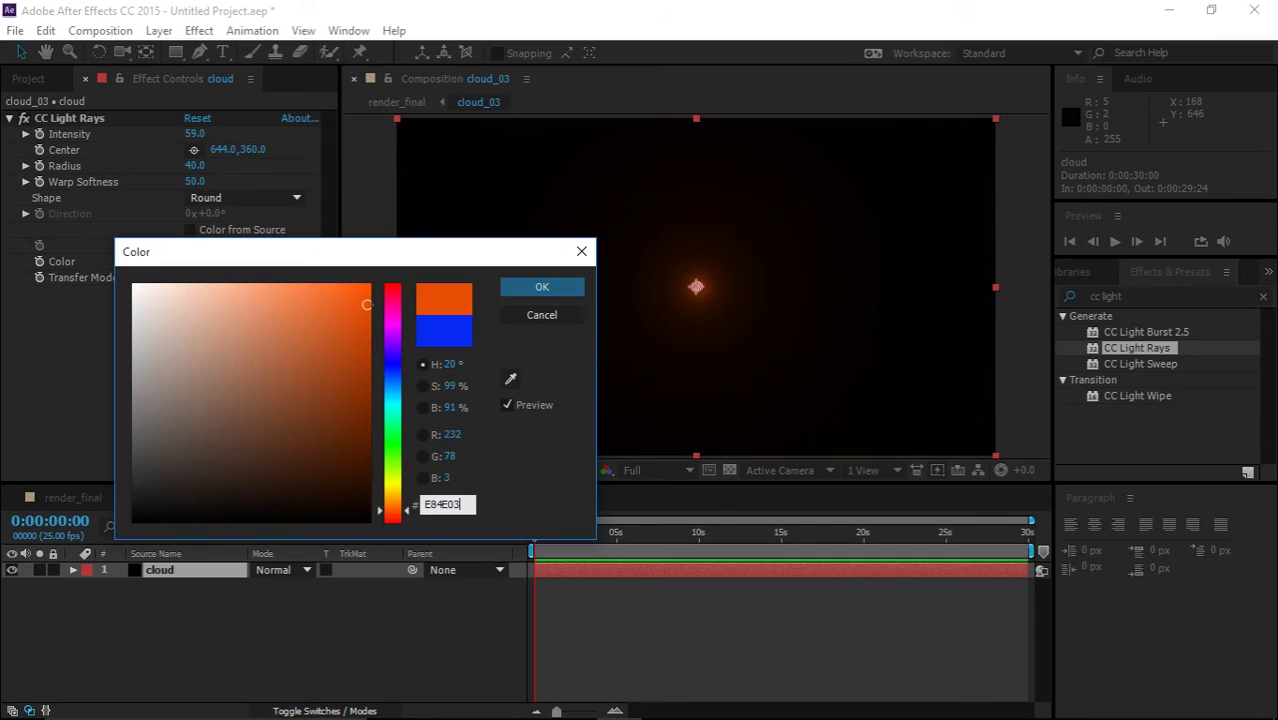
key(Return)
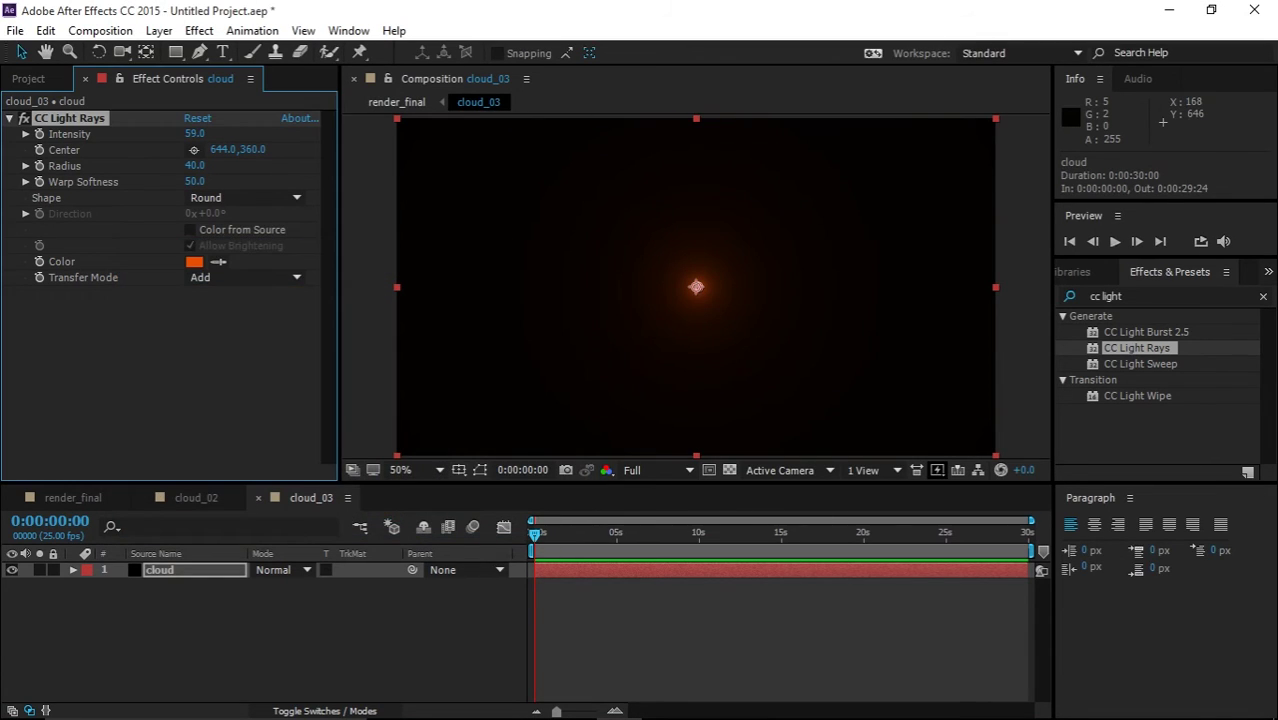
- Move the CC Light Rays center in cloud_03 to the frame's lower right, at about 1052, 540
click(194, 149)
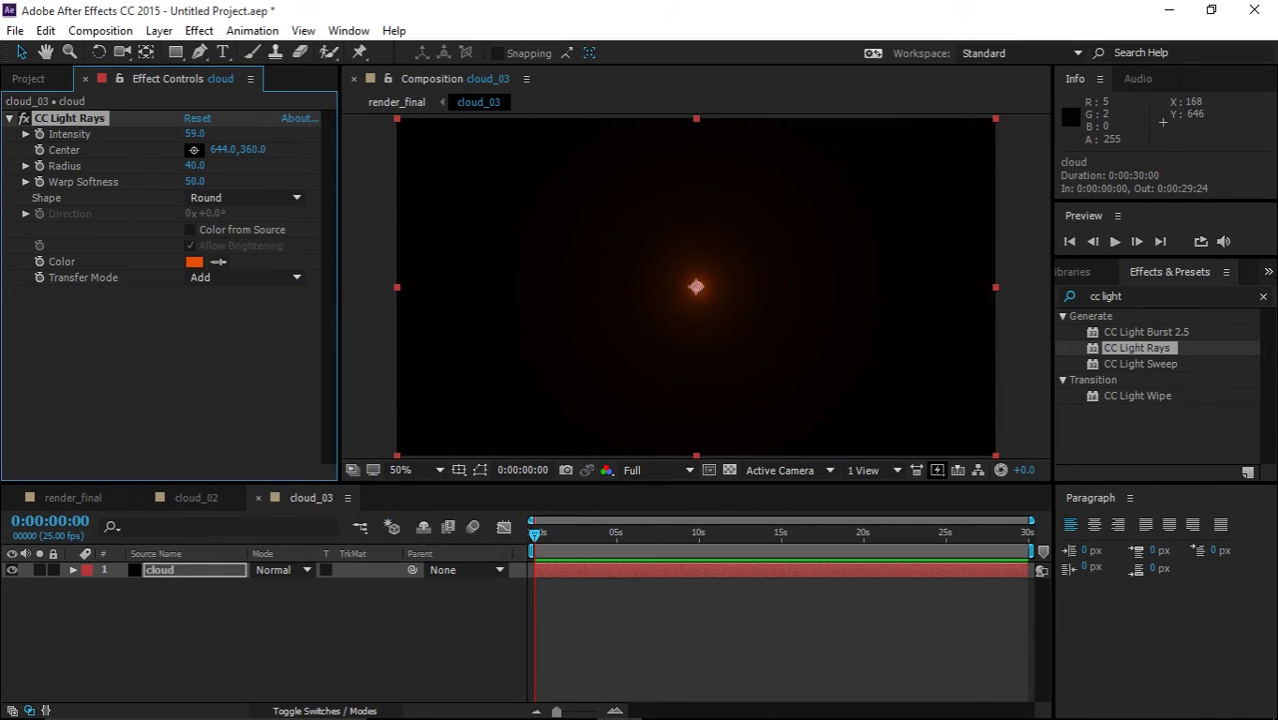
click(888, 371)
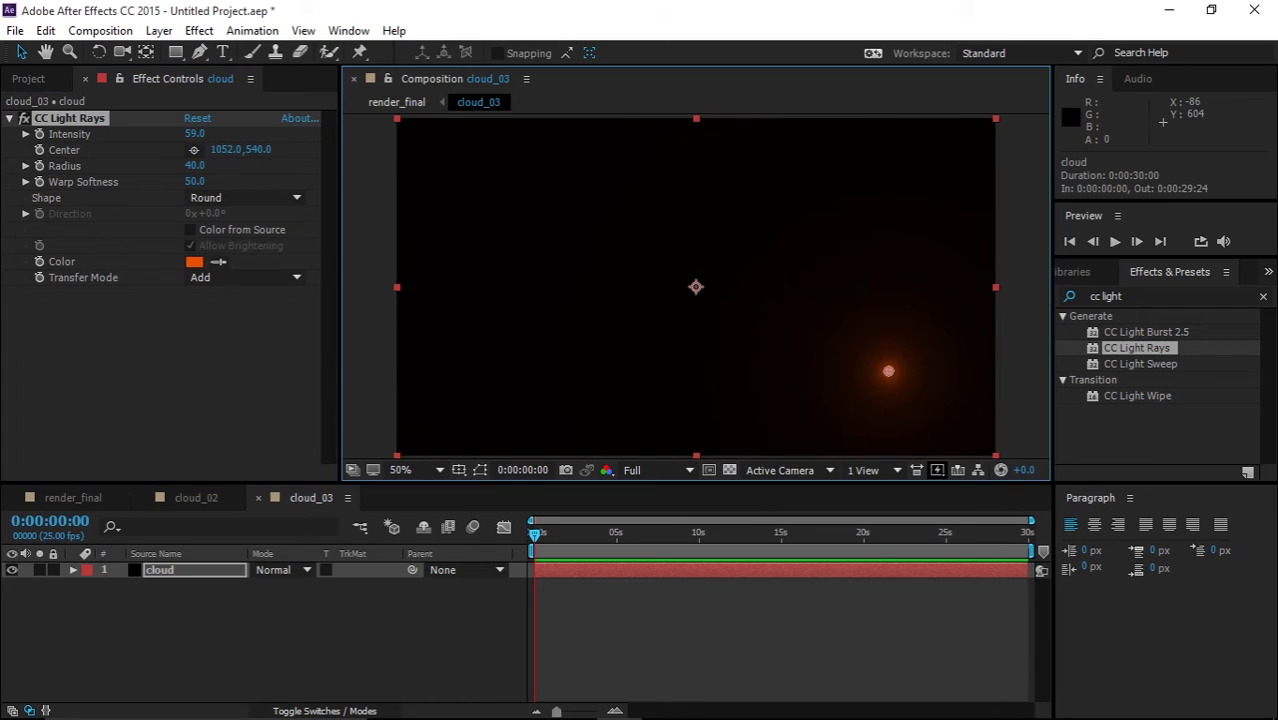
click(215, 635)
- Return to render_final and solo the cloud_02 and cloud_03 layers
click(73, 498)
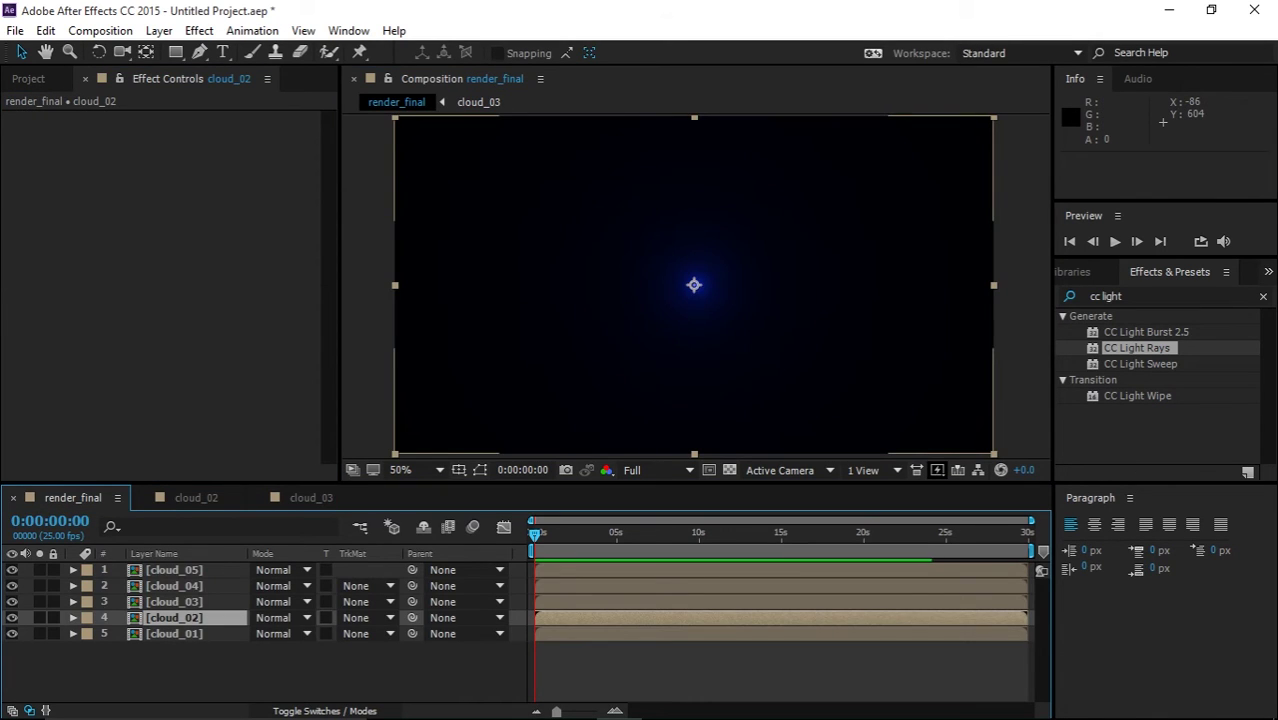
click(180, 602)
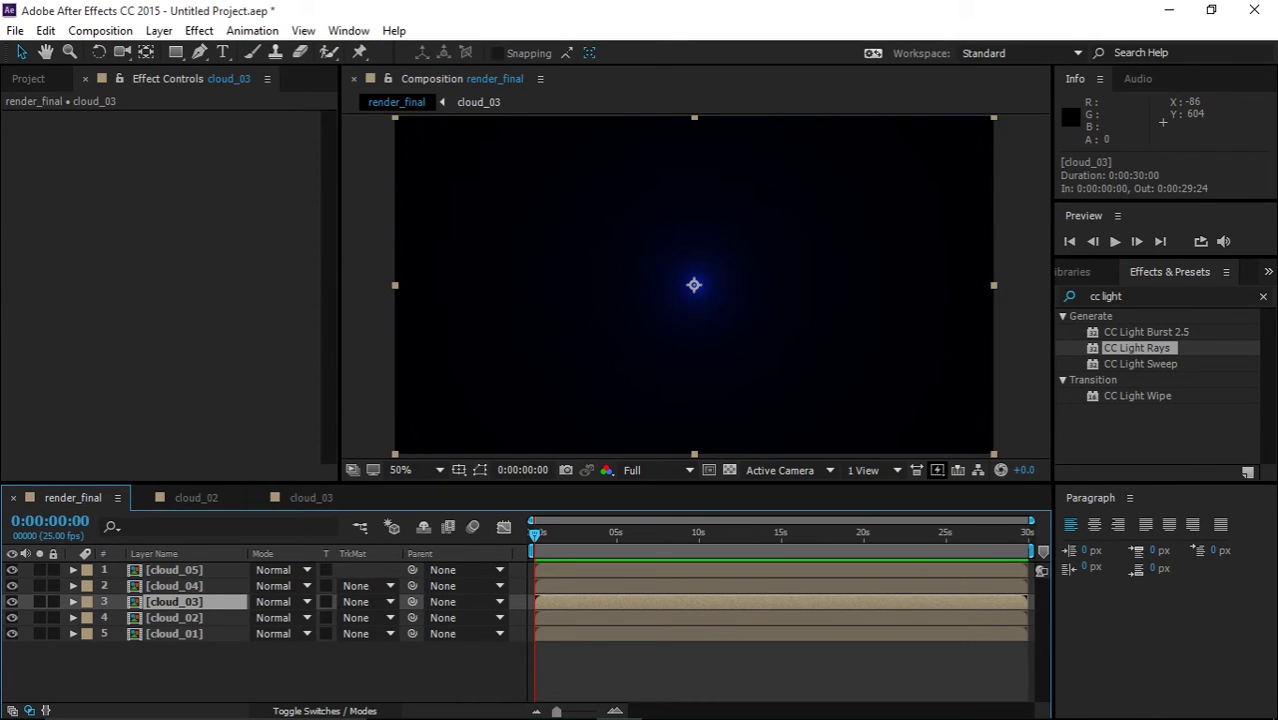
click(39, 617)
click(39, 601)
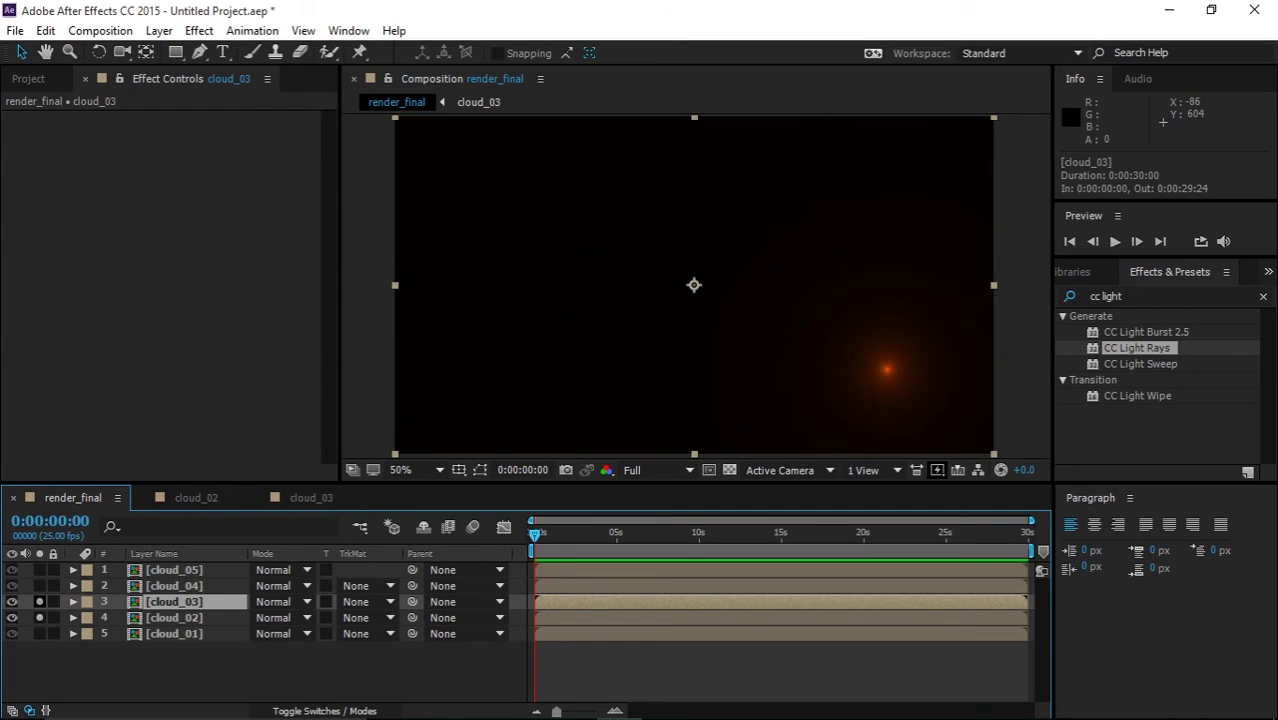
- Open cloud_04 from render_final and set its cloud layer's CC Light Rays color to E87F03
click(176, 586)
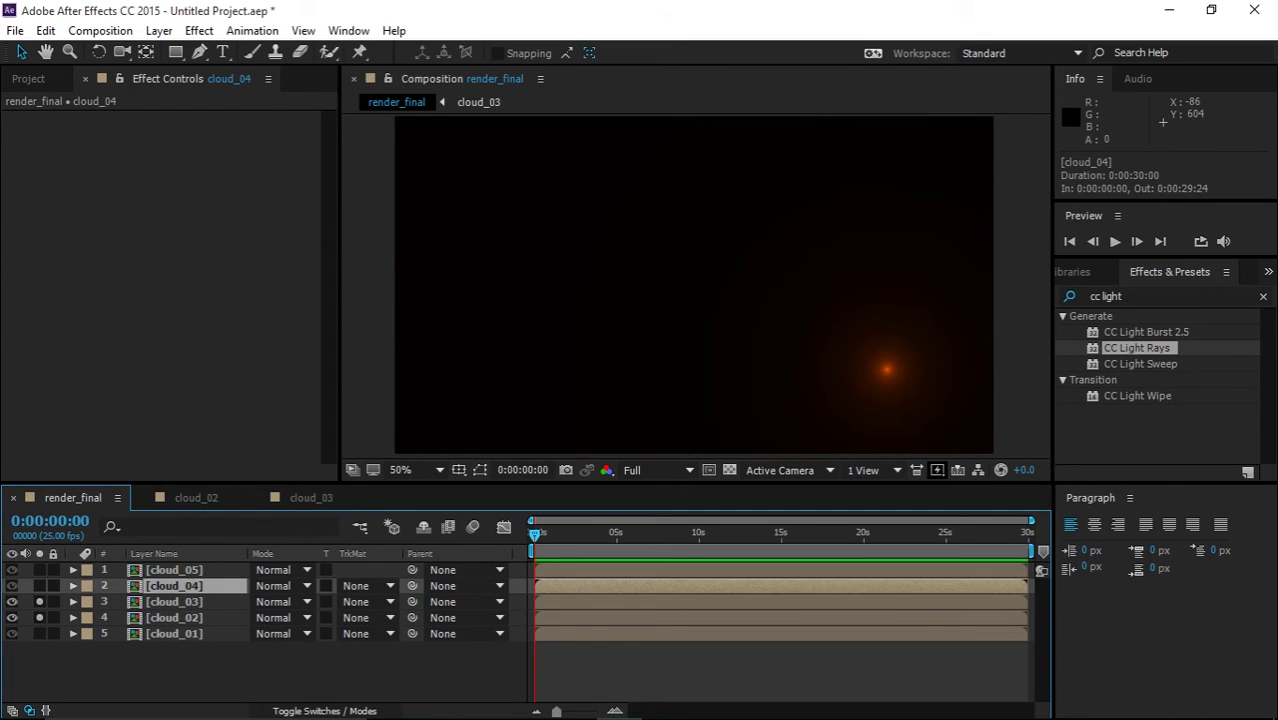
double_click(176, 586)
click(162, 570)
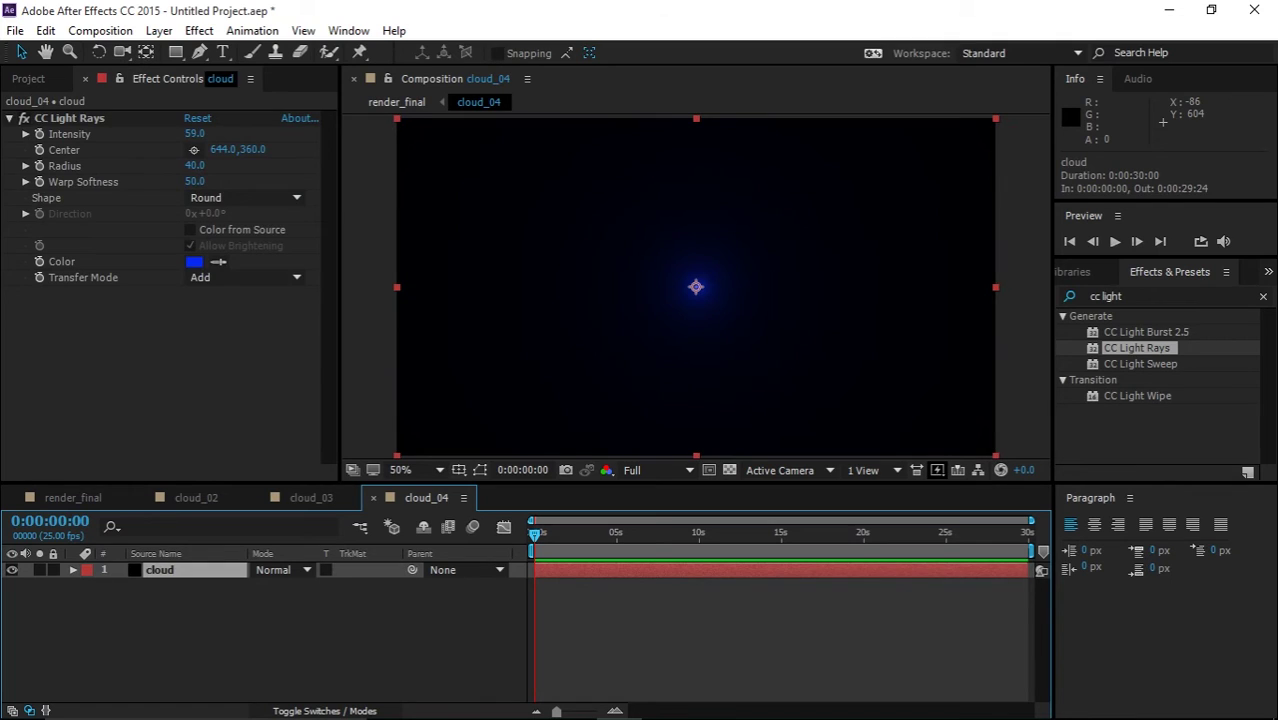
click(194, 261)
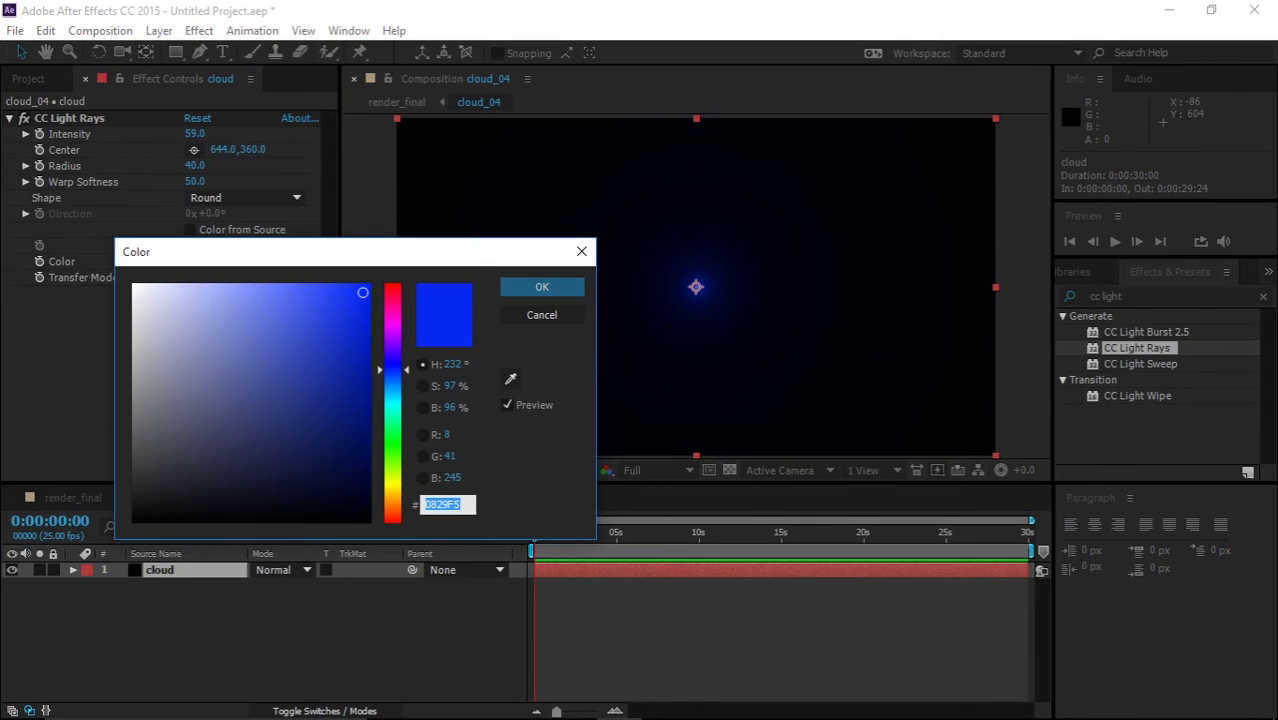
text(C0F508)
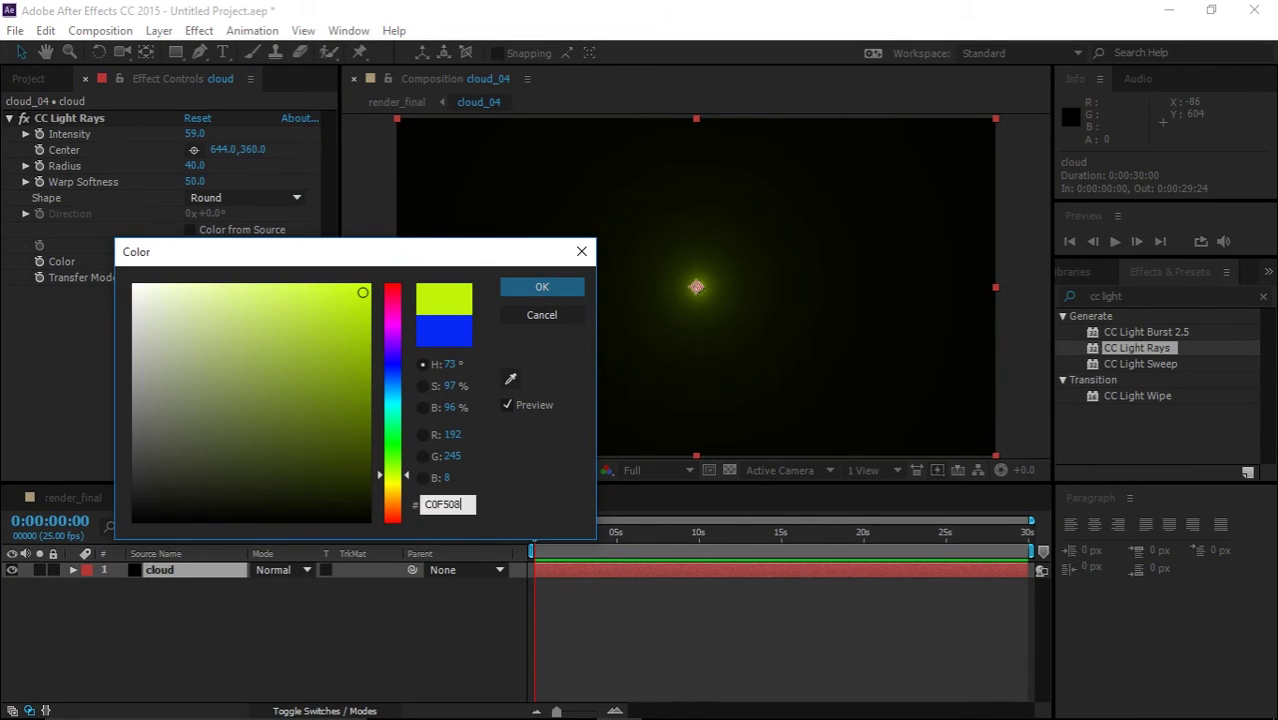
double_click(445, 505)
text(E)
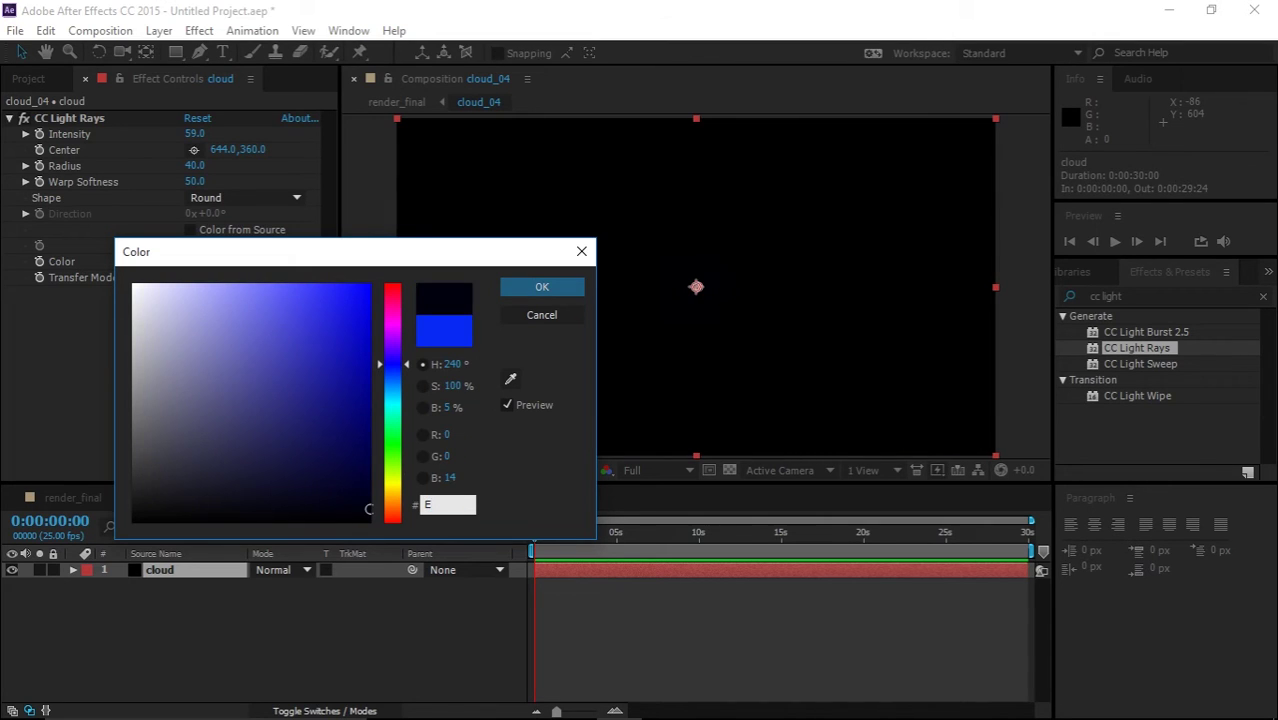
text(87F)
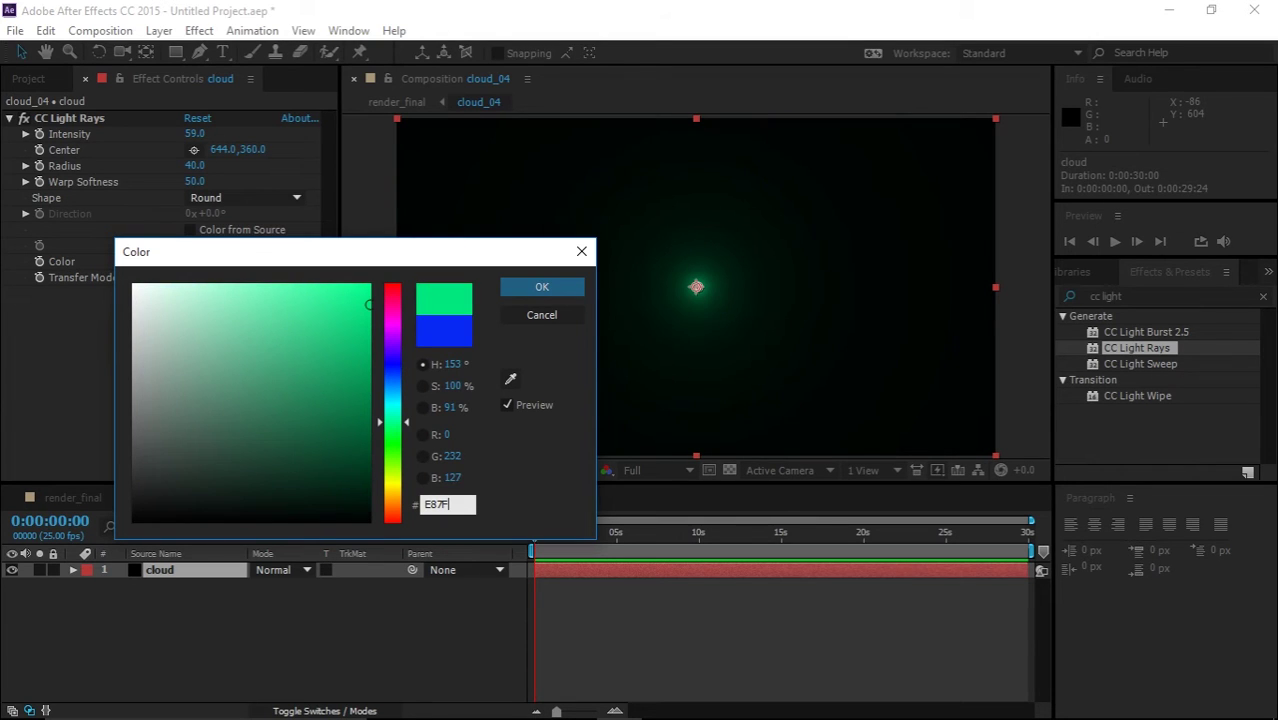
text(03)
key(Return)
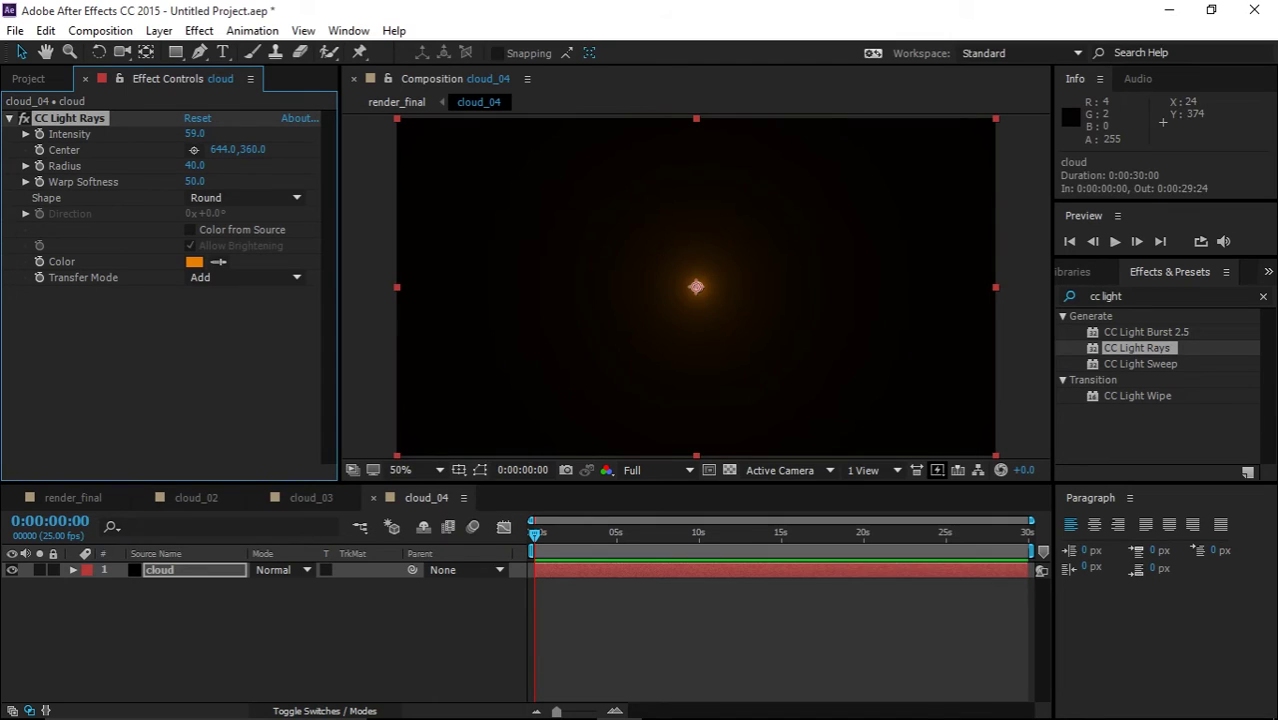
- Move the CC Light Rays center in cloud_04 to the frame's upper right, at about 1008, 168, and copy the ray color's hex code
click(194, 149)
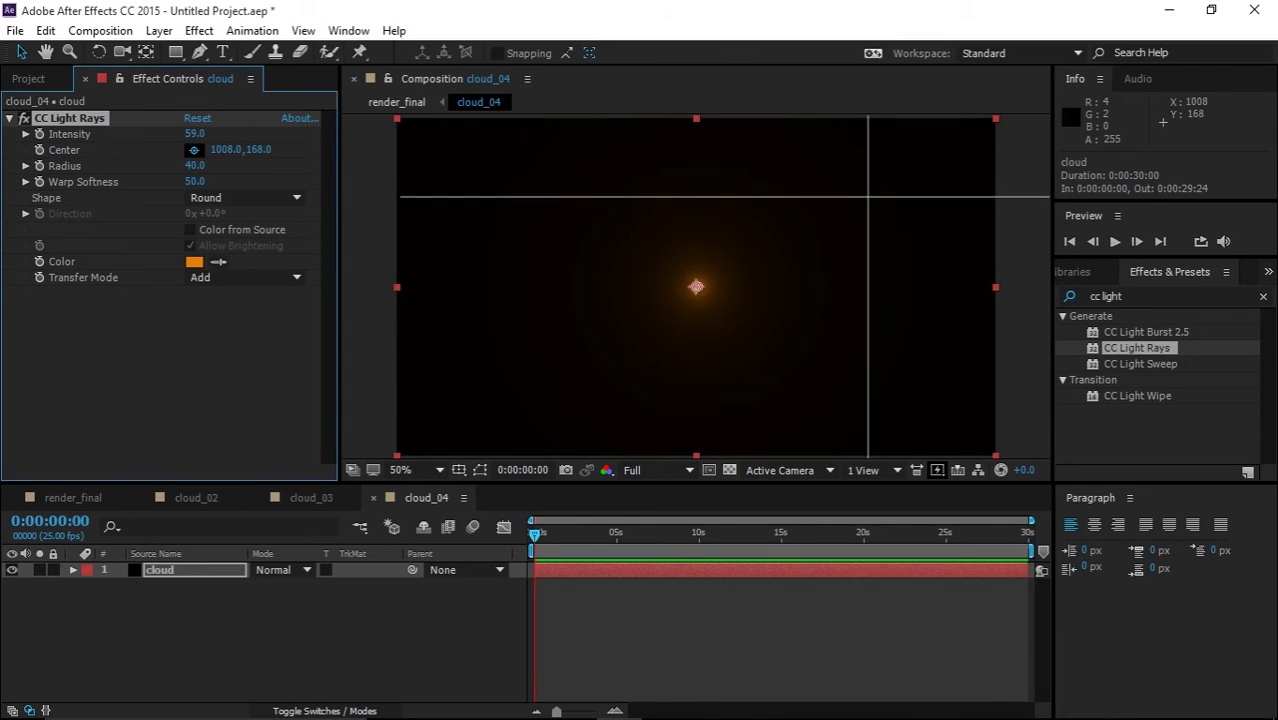
click(868, 197)
click(194, 261)
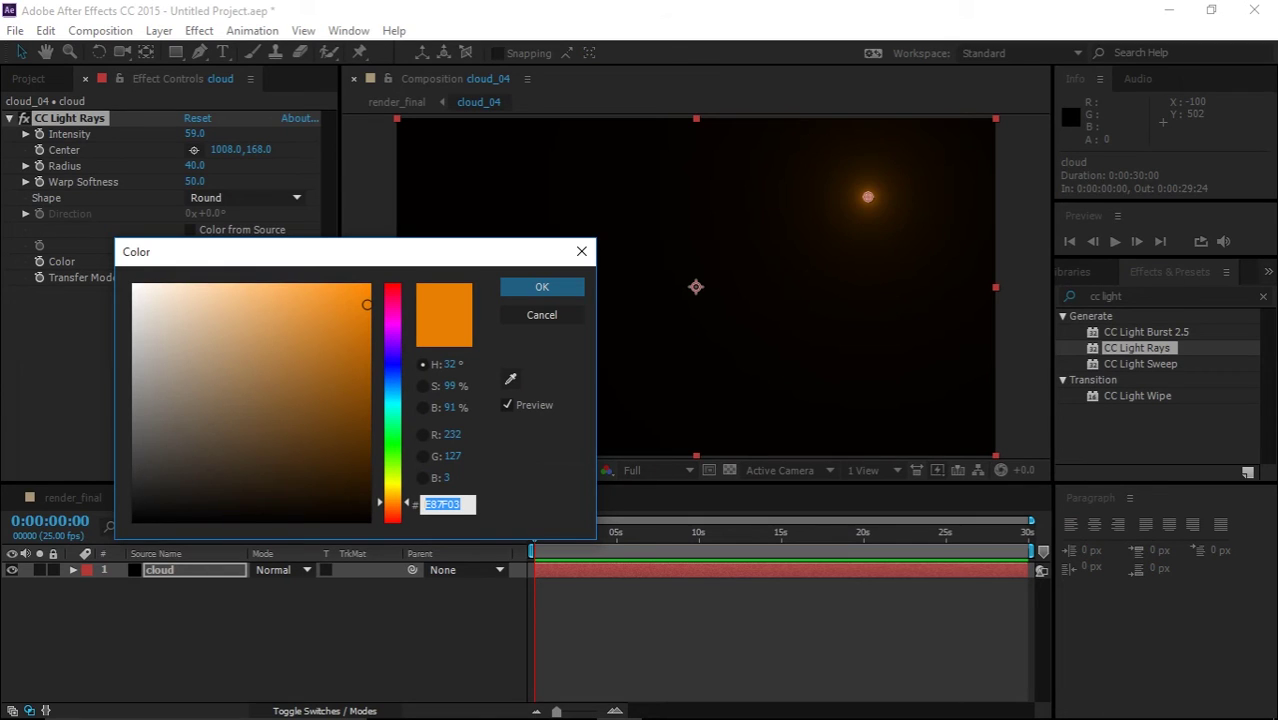
key(Return)
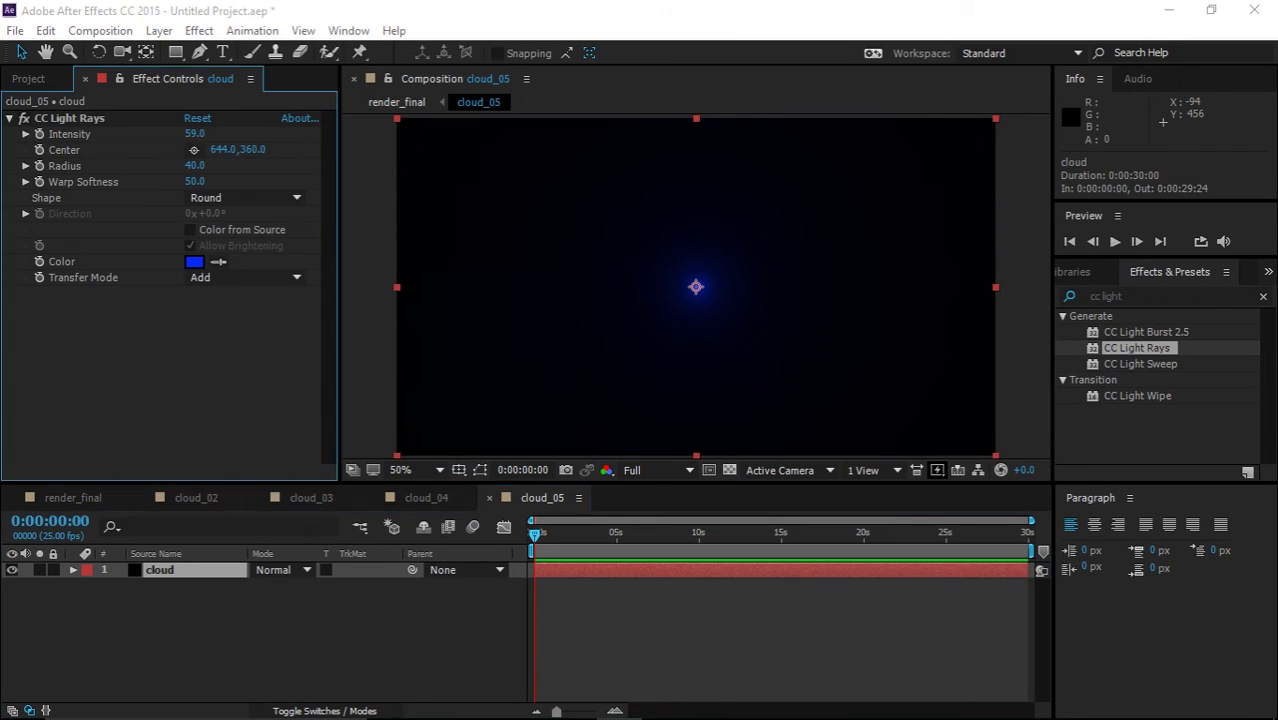
- In cloud_05, set the CC Light Rays color to E87F03 and move its center to the frame's lower left, at about 216, 566
click(194, 261)
key(ctrl+v)
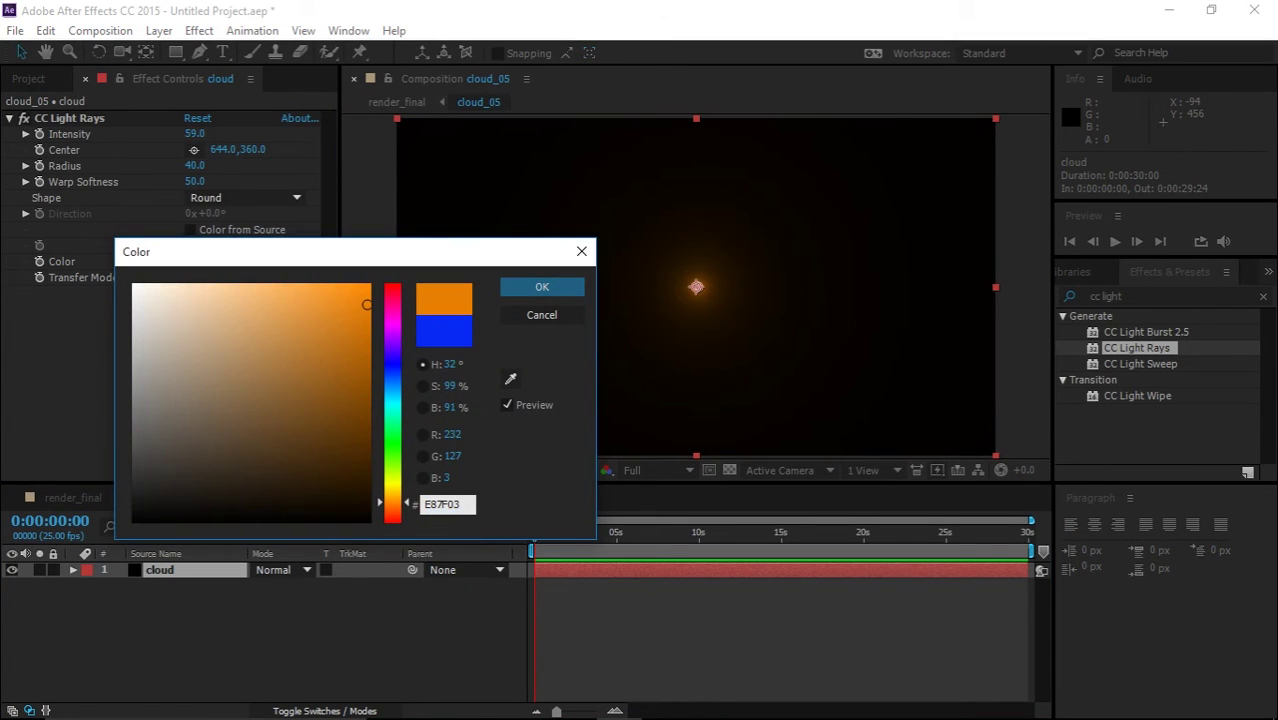
key(Return)
click(194, 149)
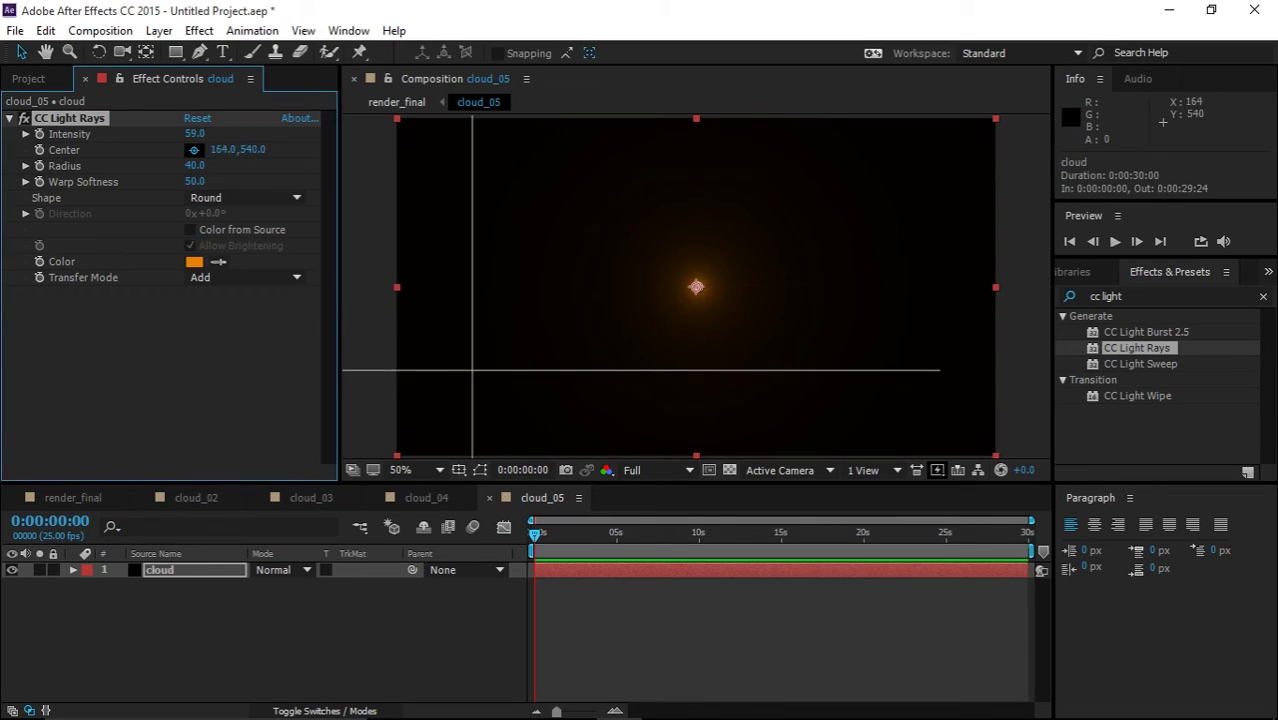
click(497, 382)
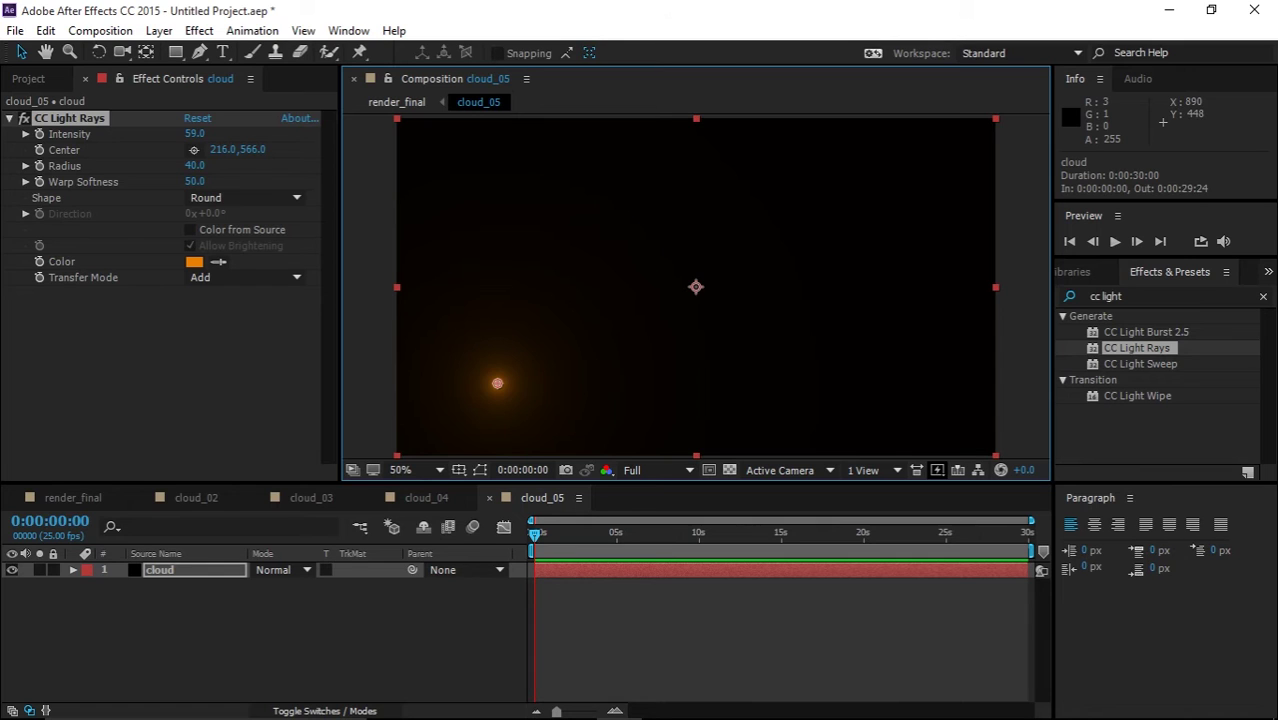
- Return to render_final and set the blending mode of all five cloud layers to Screen
click(73, 498)
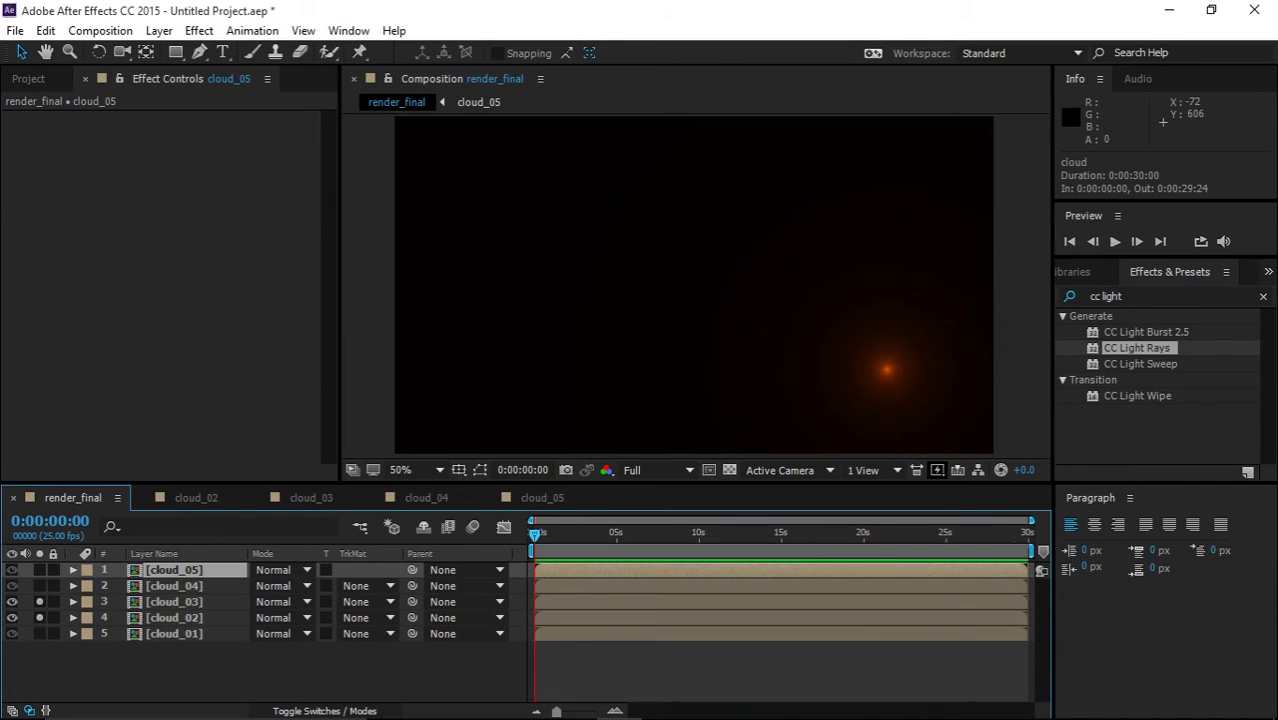
drag(238, 666, 199, 567)
click(296, 570)
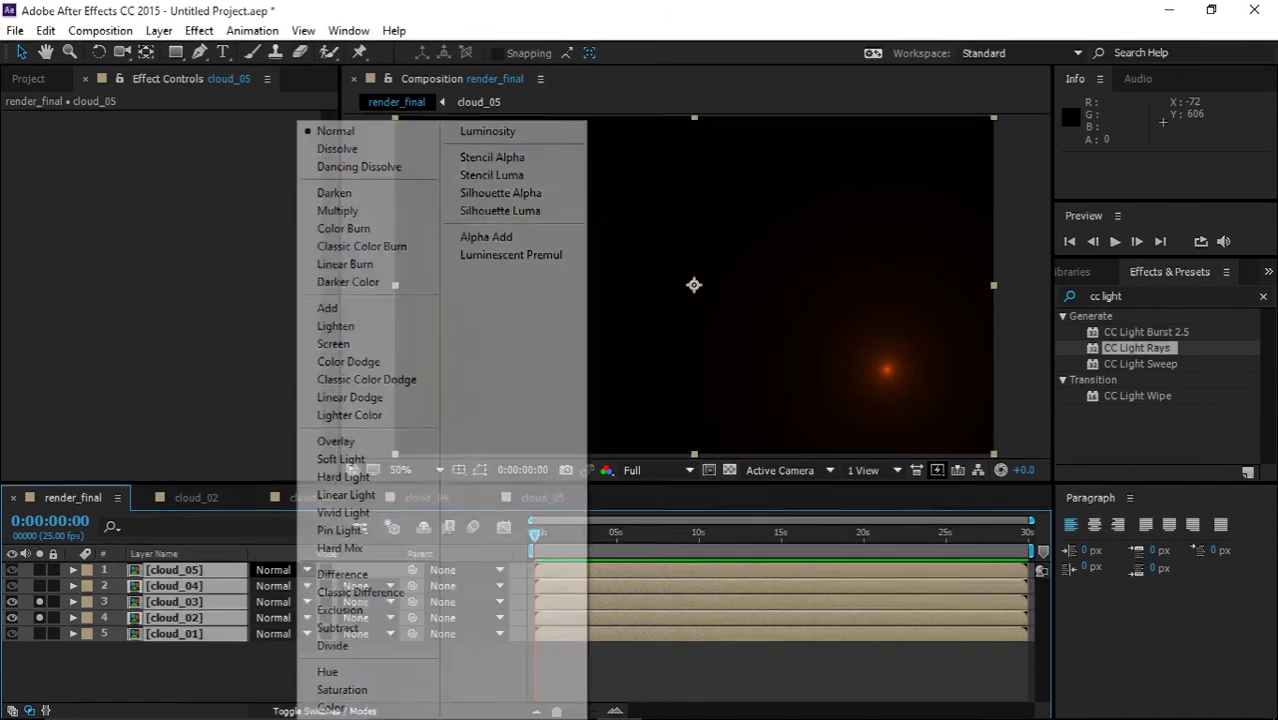
click(334, 343)
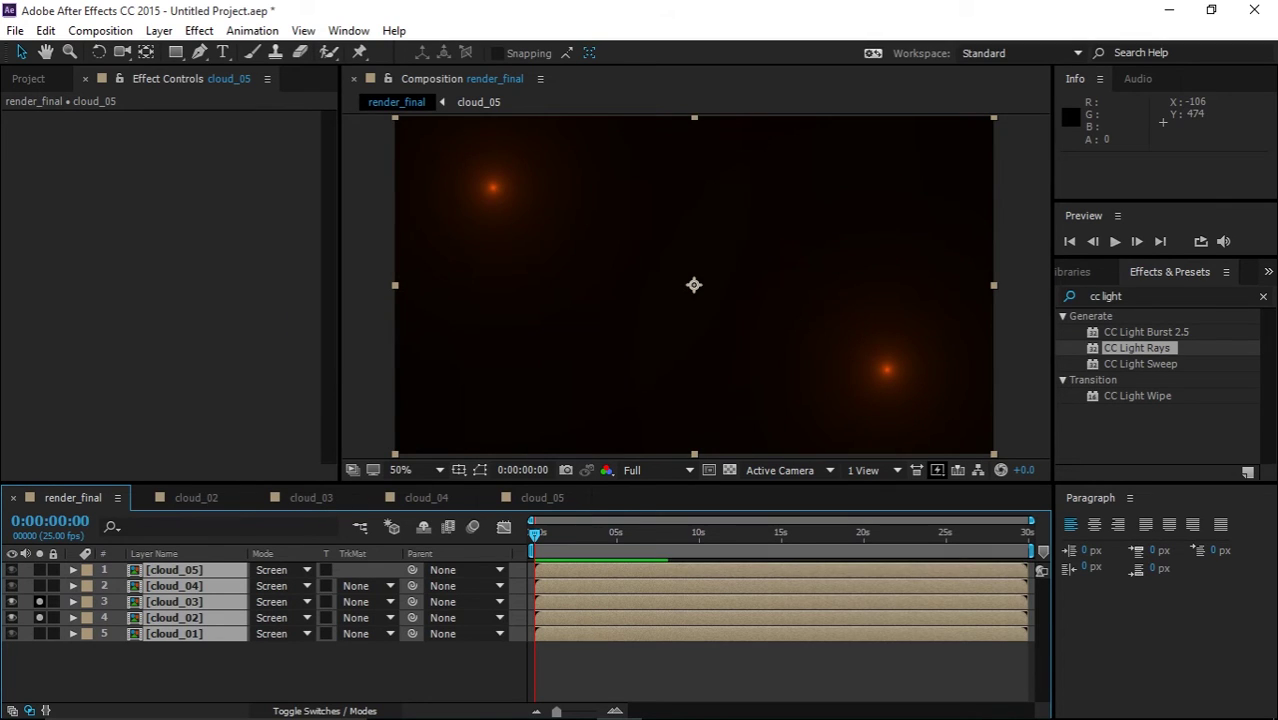
- Turn off solo on all cloud layers in render_final so the whole set renders together
click(39, 570)
click(39, 570)
click(237, 665)
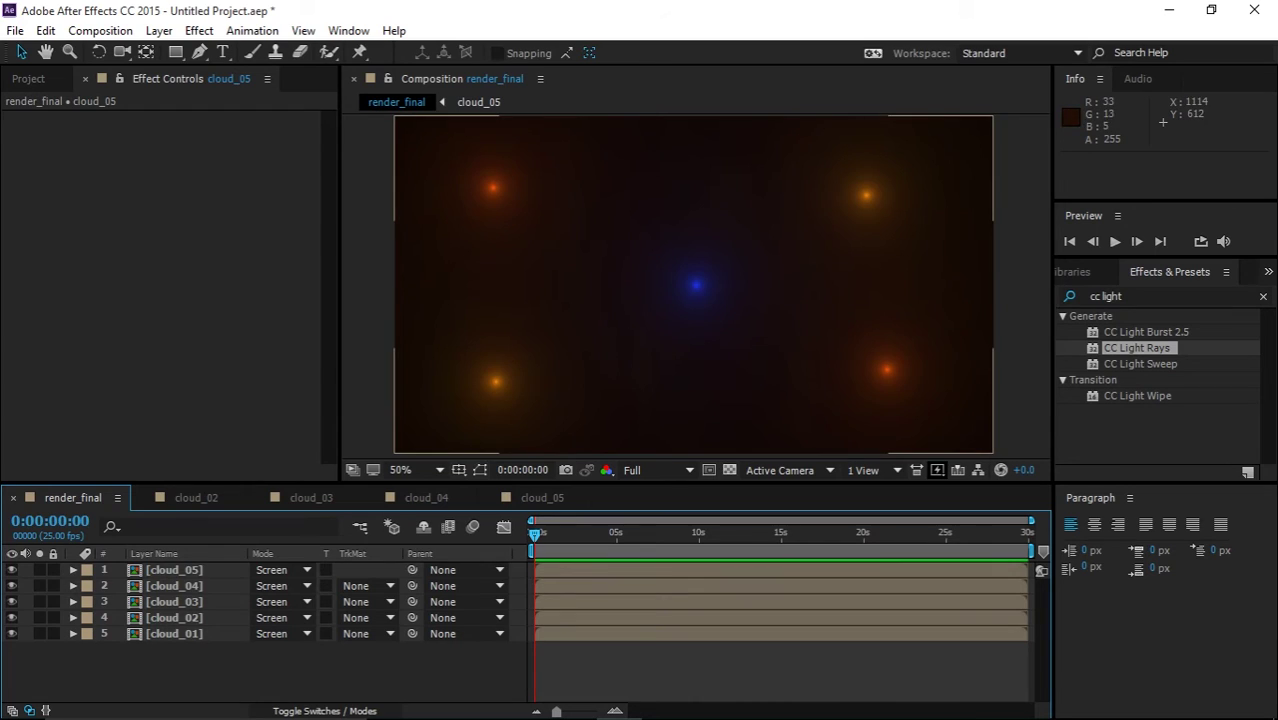
click(884, 373)
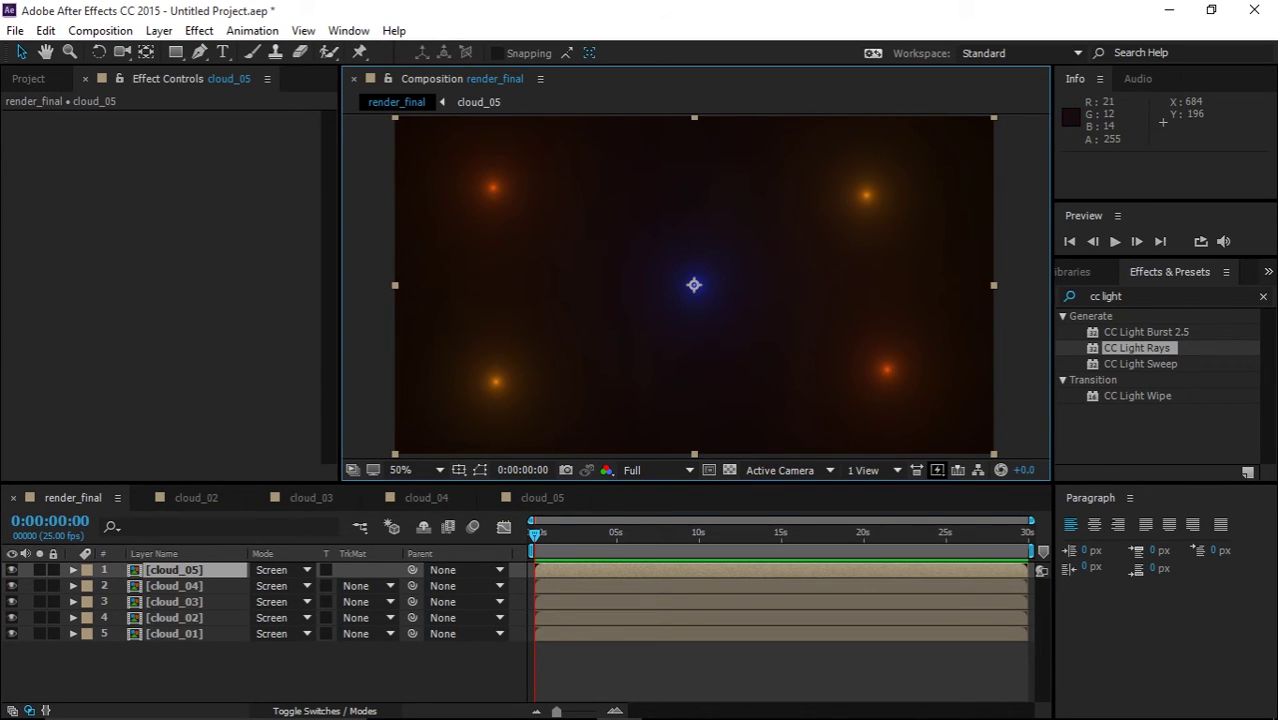
- Apply the Turbulent Displace effect to the cloud_02 layer in render_final
click(176, 634)
click(176, 618)
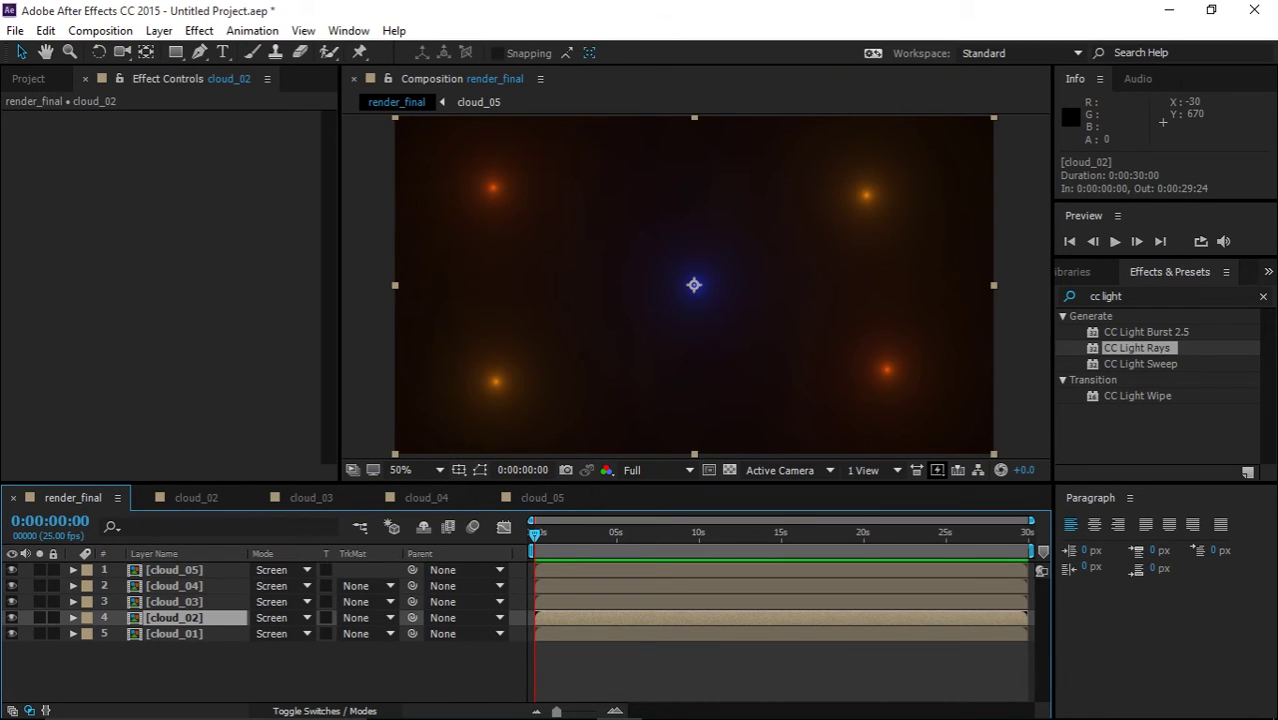
key(ctrl+space)
text(tu)
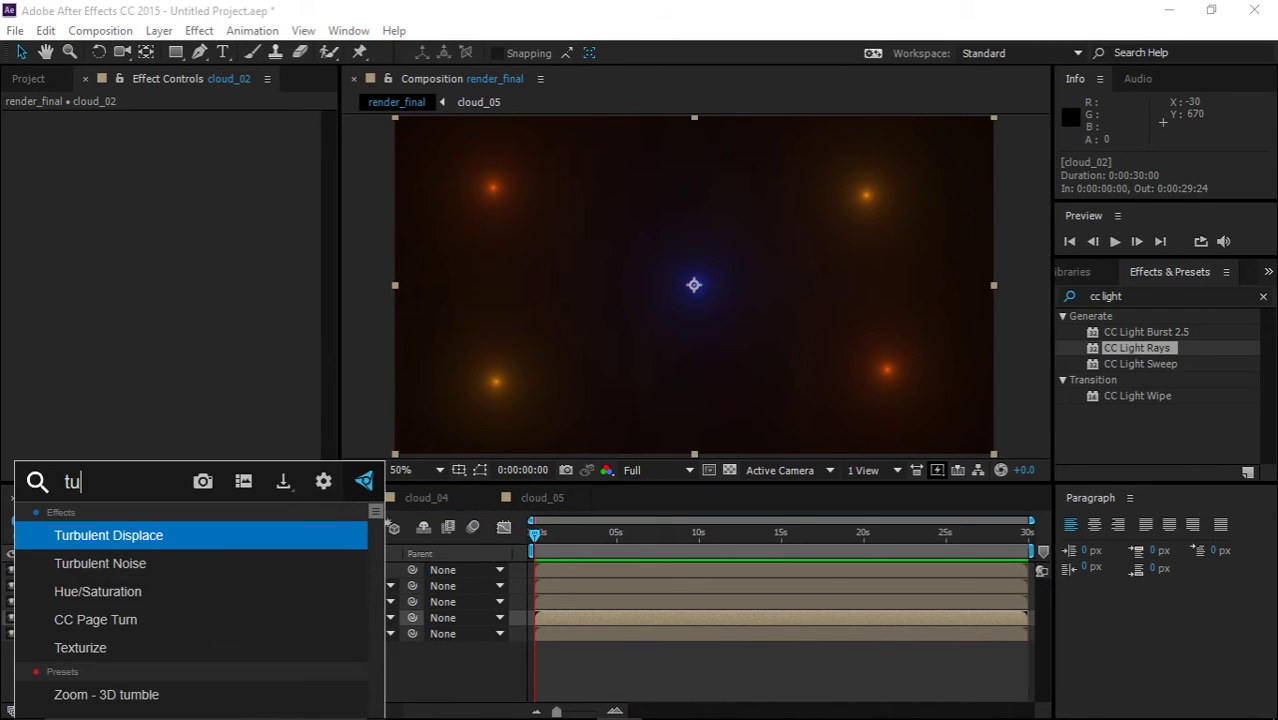
text(r)
key(Return)
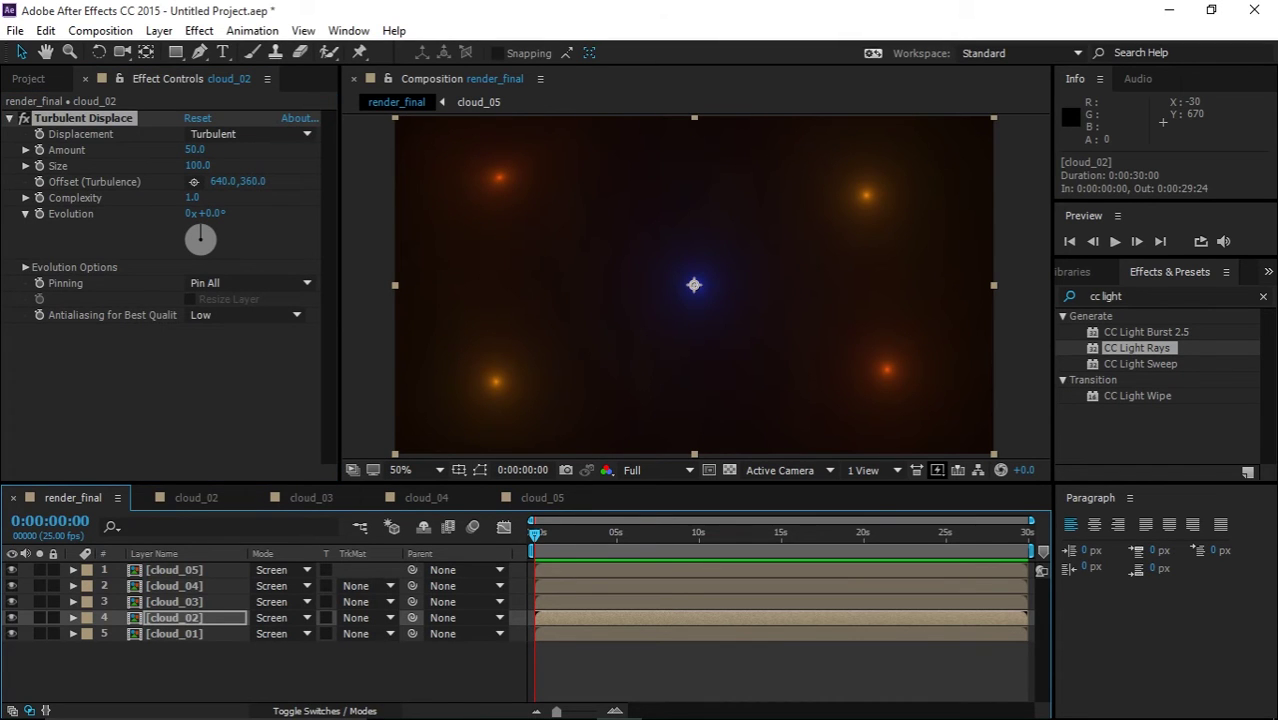
- Set the Turbulent Displace Amount of cloud_02 to 810 and its Size to 6.6
click(195, 150)
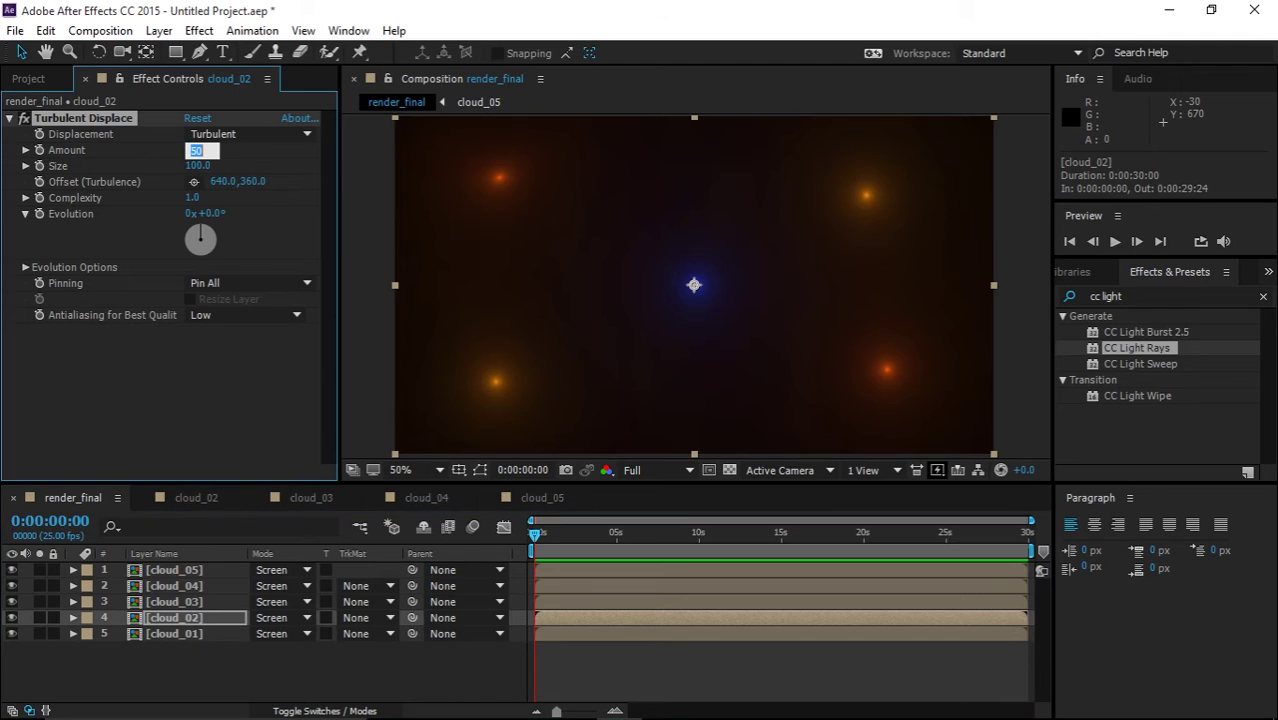
text(810)
key(Return)
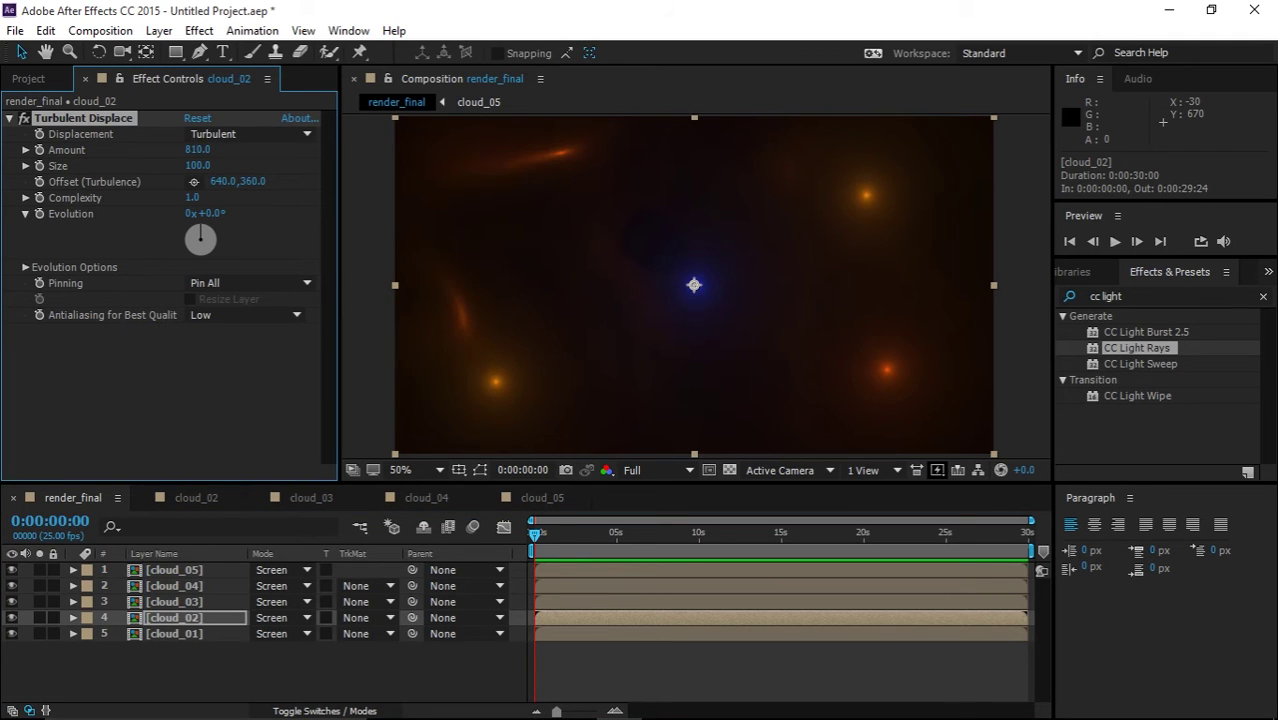
drag(197, 166, 104, 166)
click(138, 385)
click(192, 166)
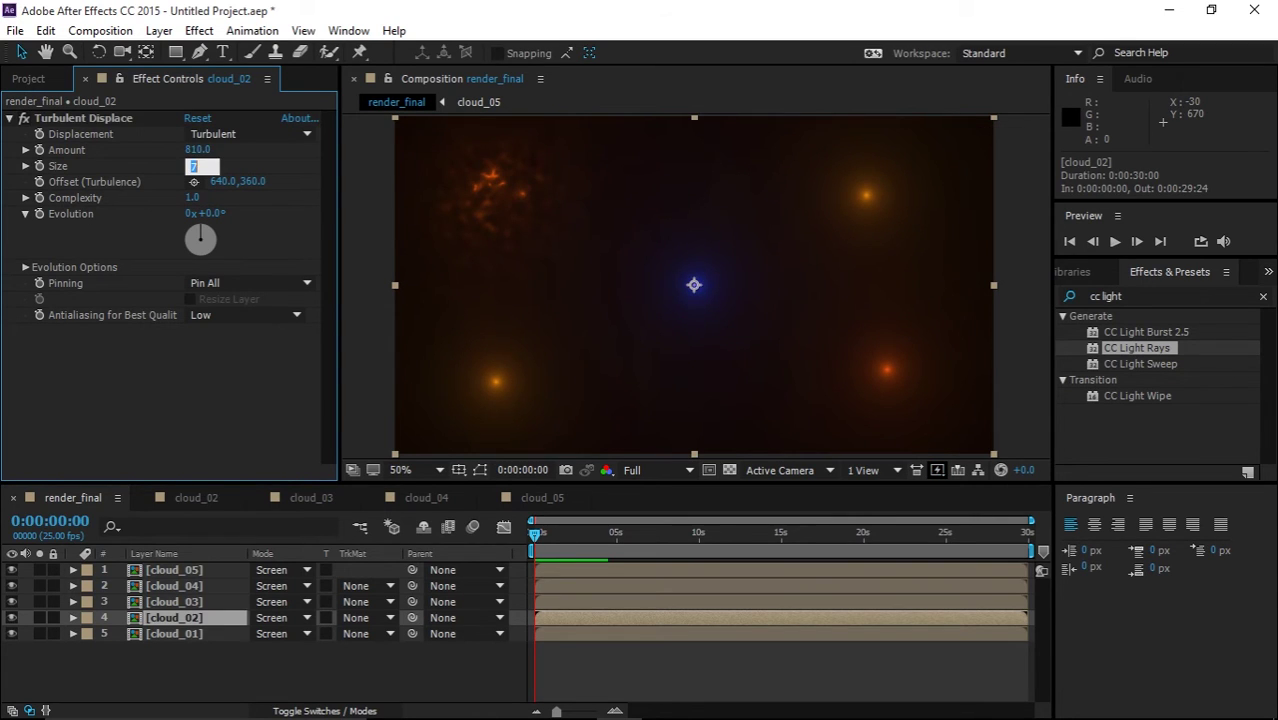
text(60)
key(BackSpace)
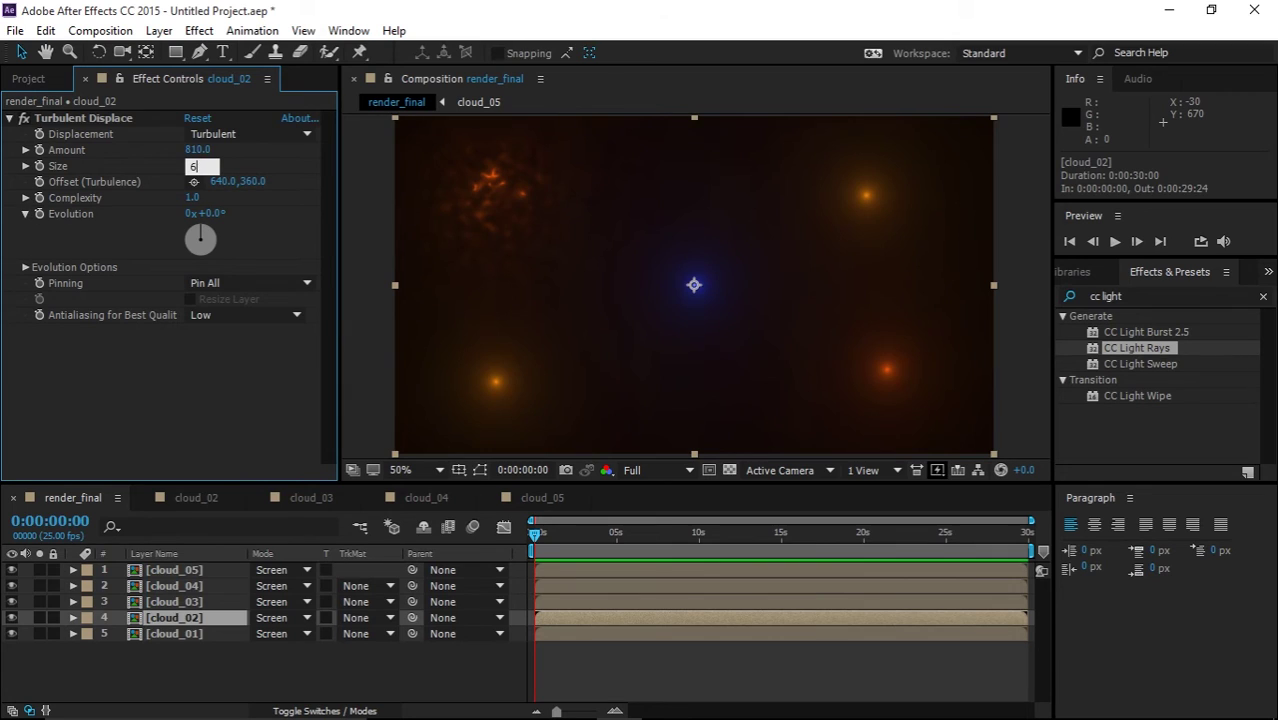
text(.6)
key(Return)
click(138, 385)
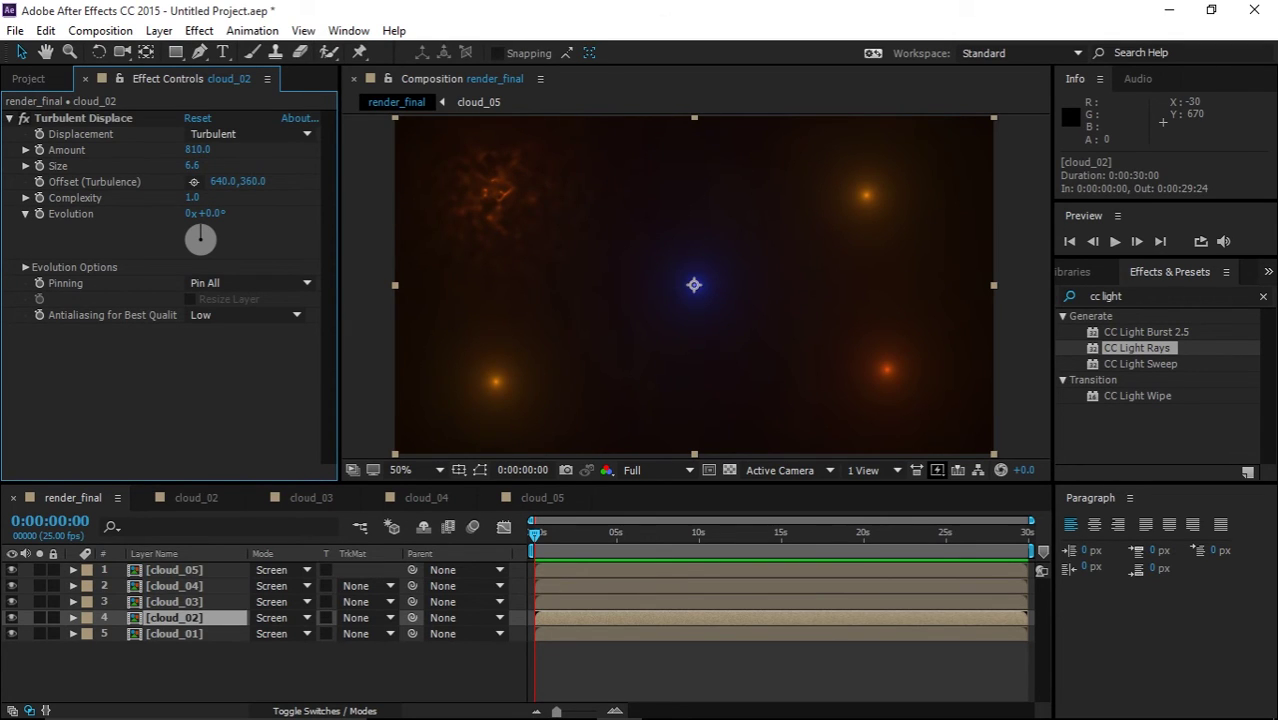
- Copy the Turbulent Displace effect from cloud_02 to cloud_03 and set the copy's Amount to 750
click(83, 118)
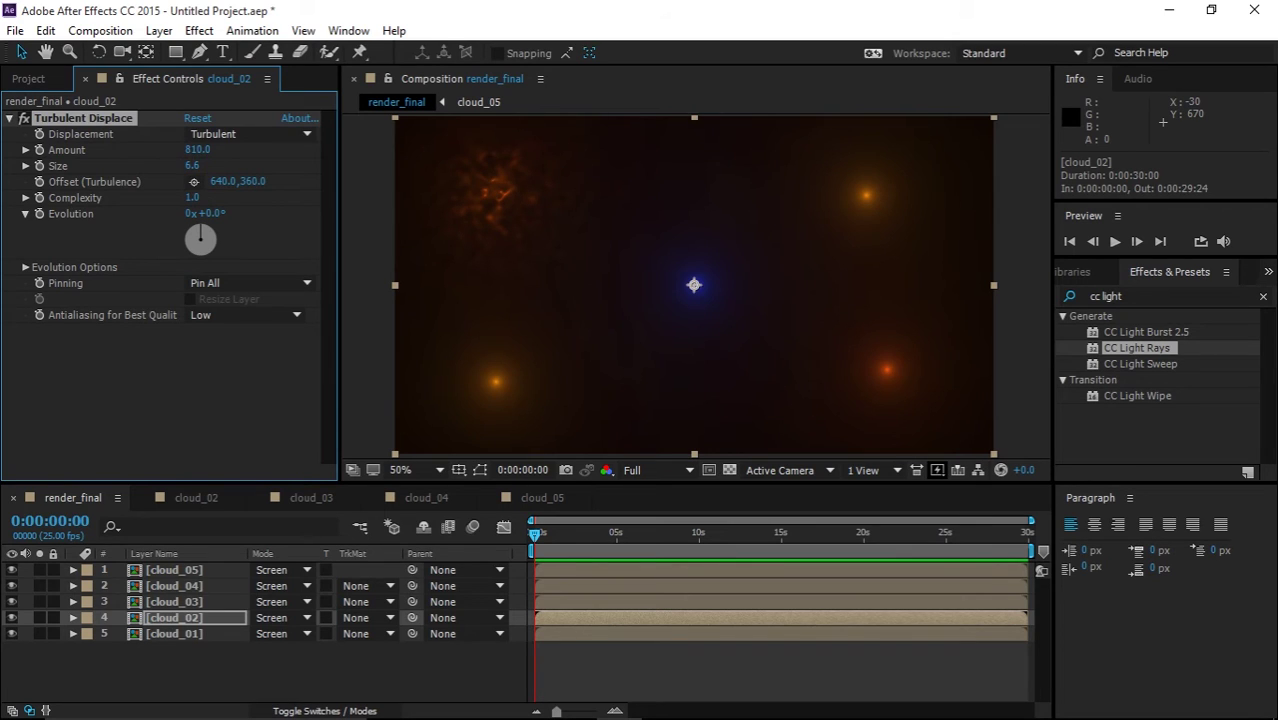
click(174, 602)
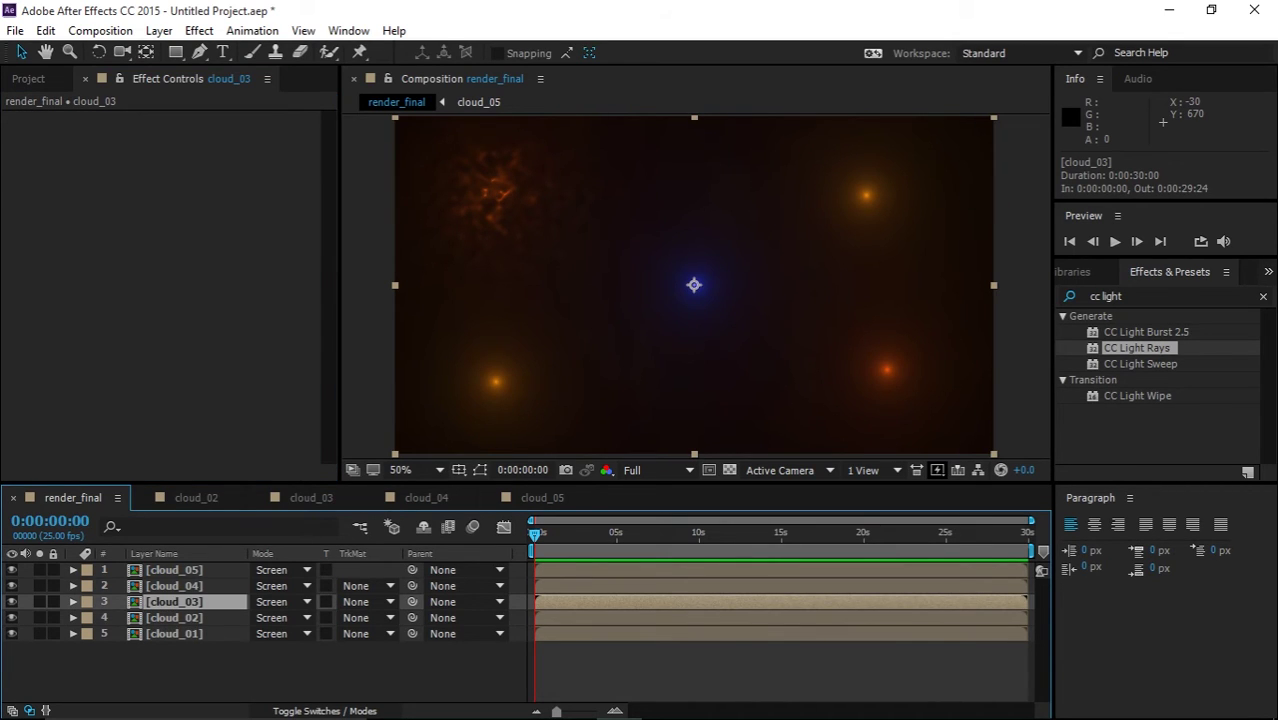
key(ctrl+v)
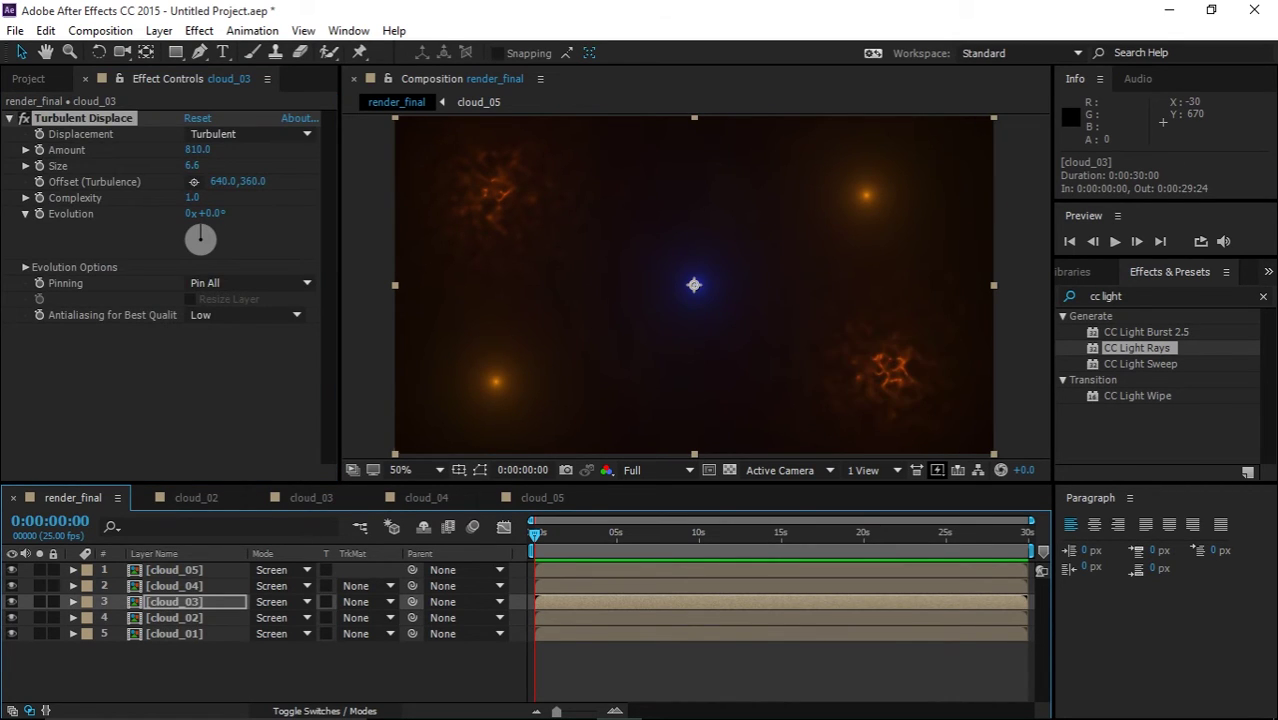
click(198, 150)
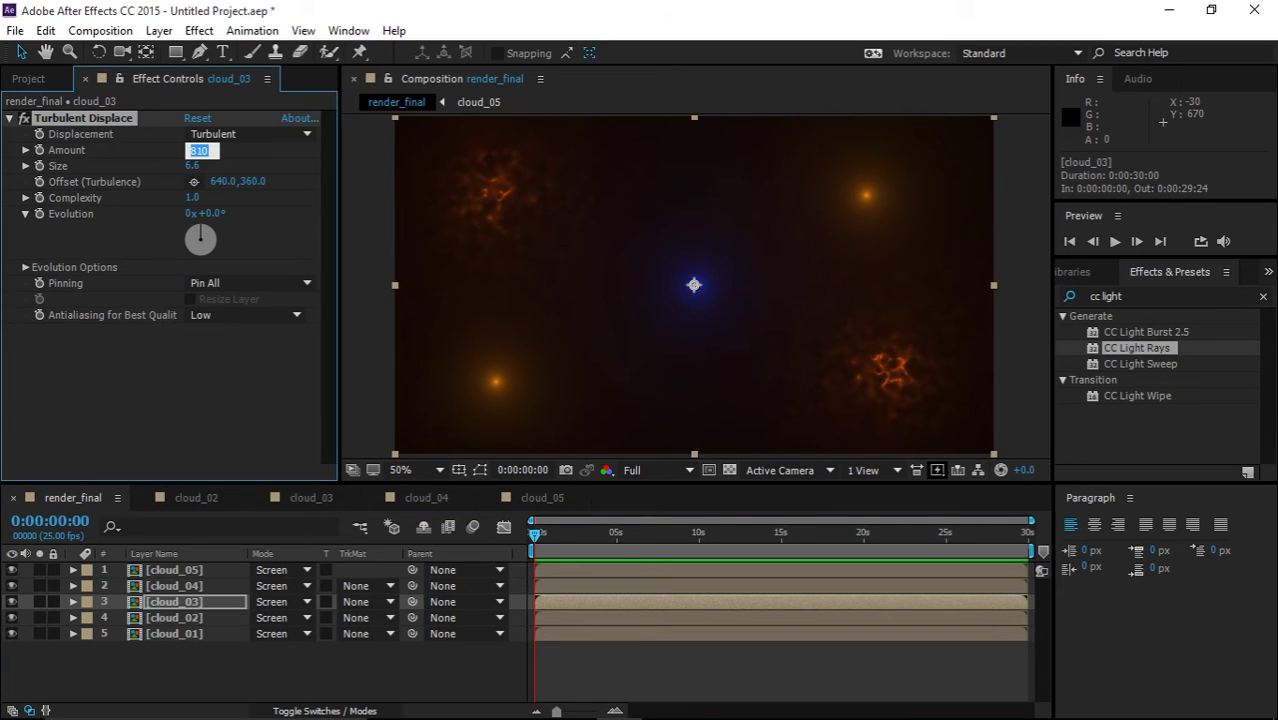
text(750)
key(Return)
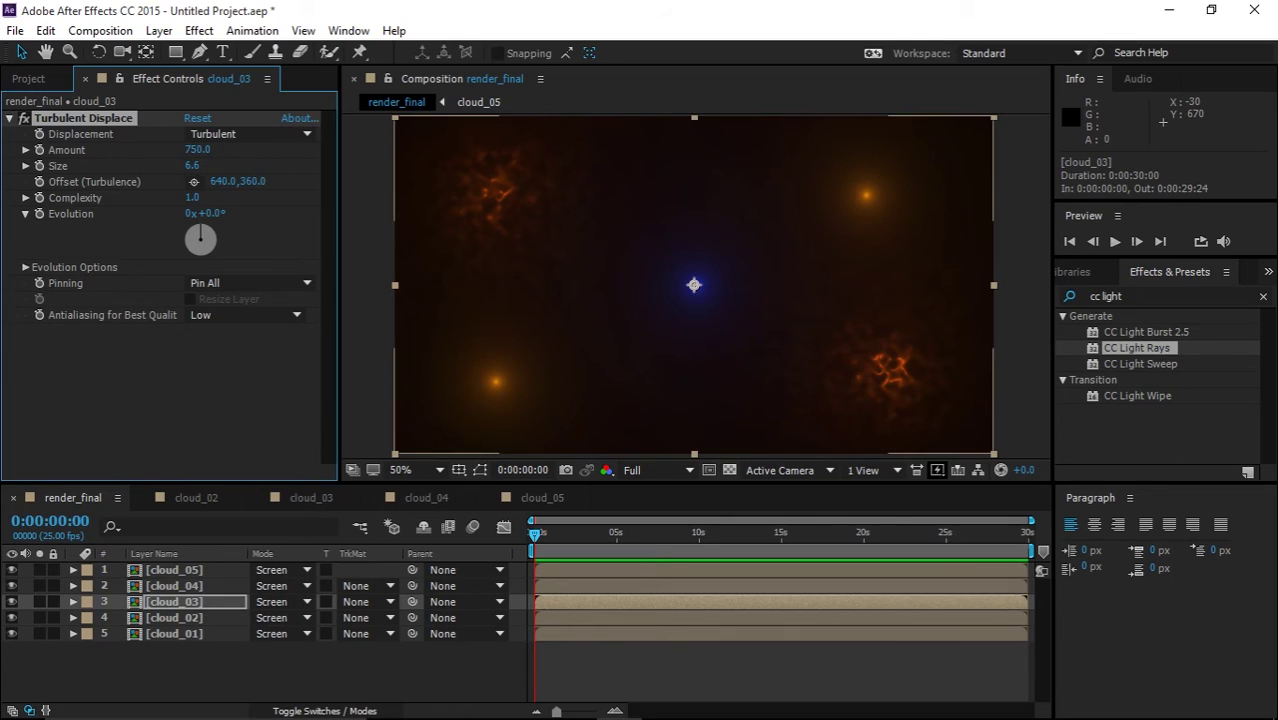
- Paste the copied Turbulent Displace effect onto cloud_04 and set its Amount to 865 and Size to 7.5
click(174, 586)
key(ctrl+v)
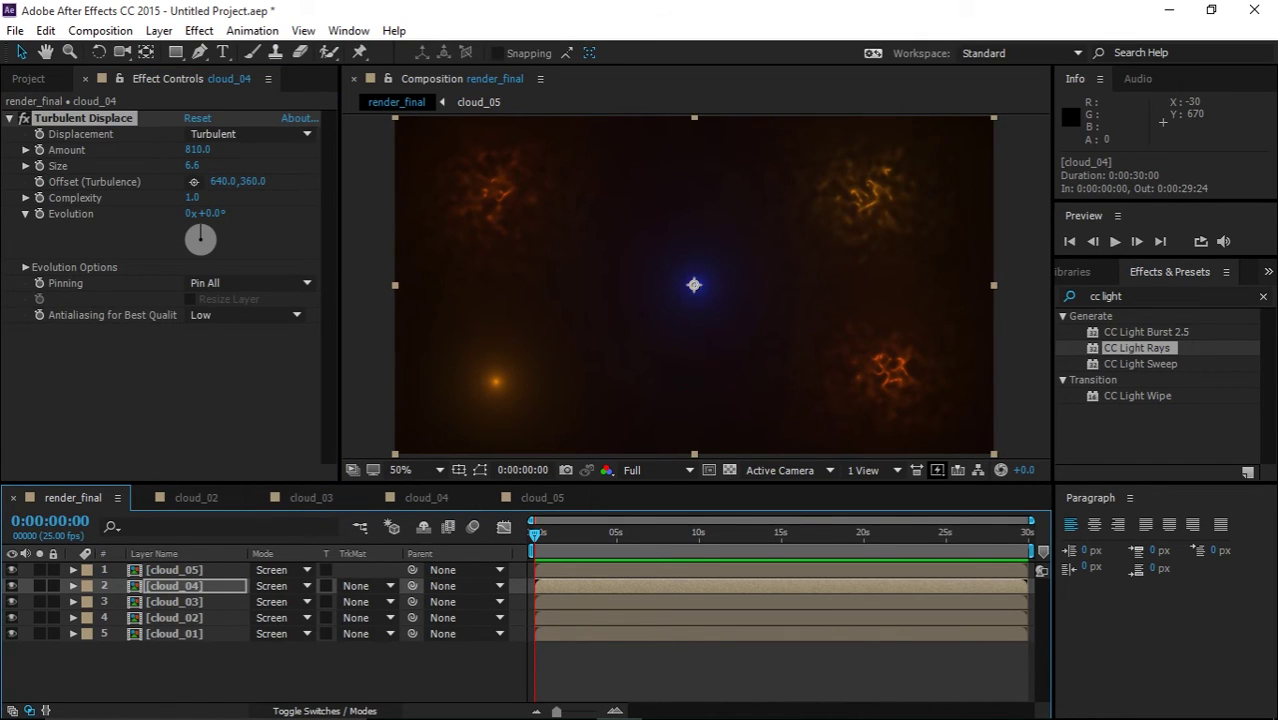
click(198, 150)
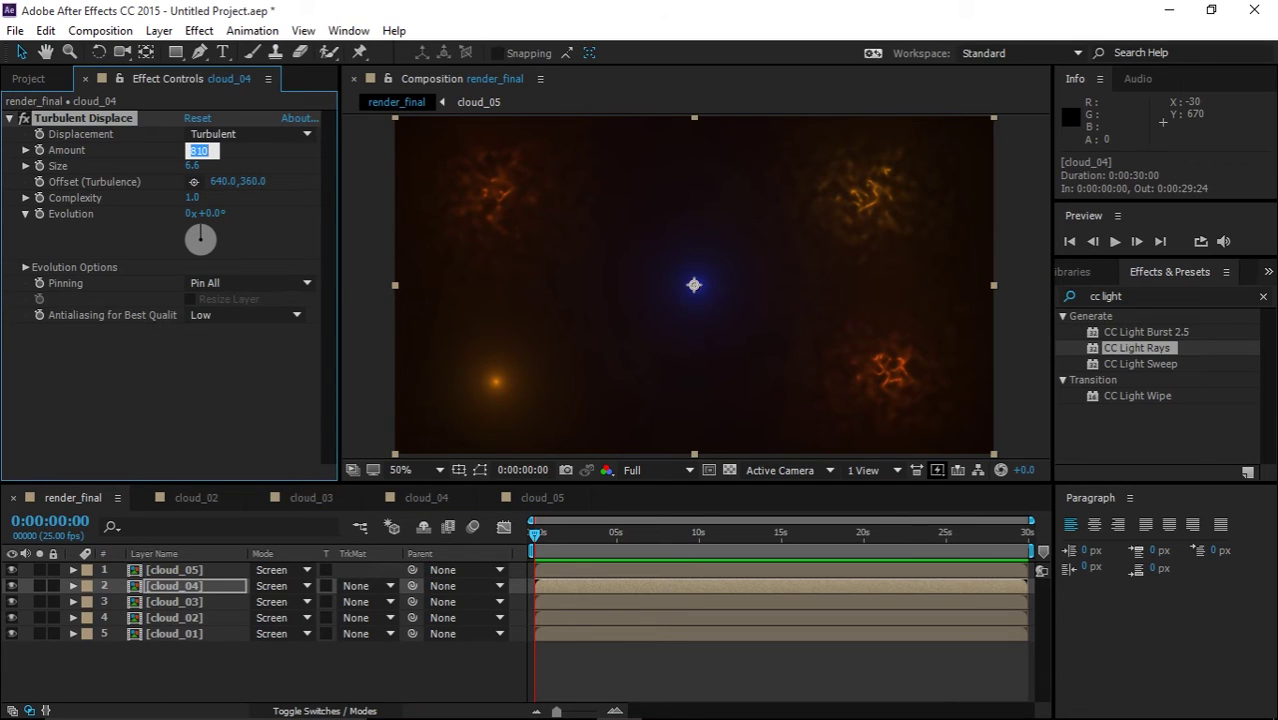
text(865)
key(Return)
click(192, 166)
text(7.5)
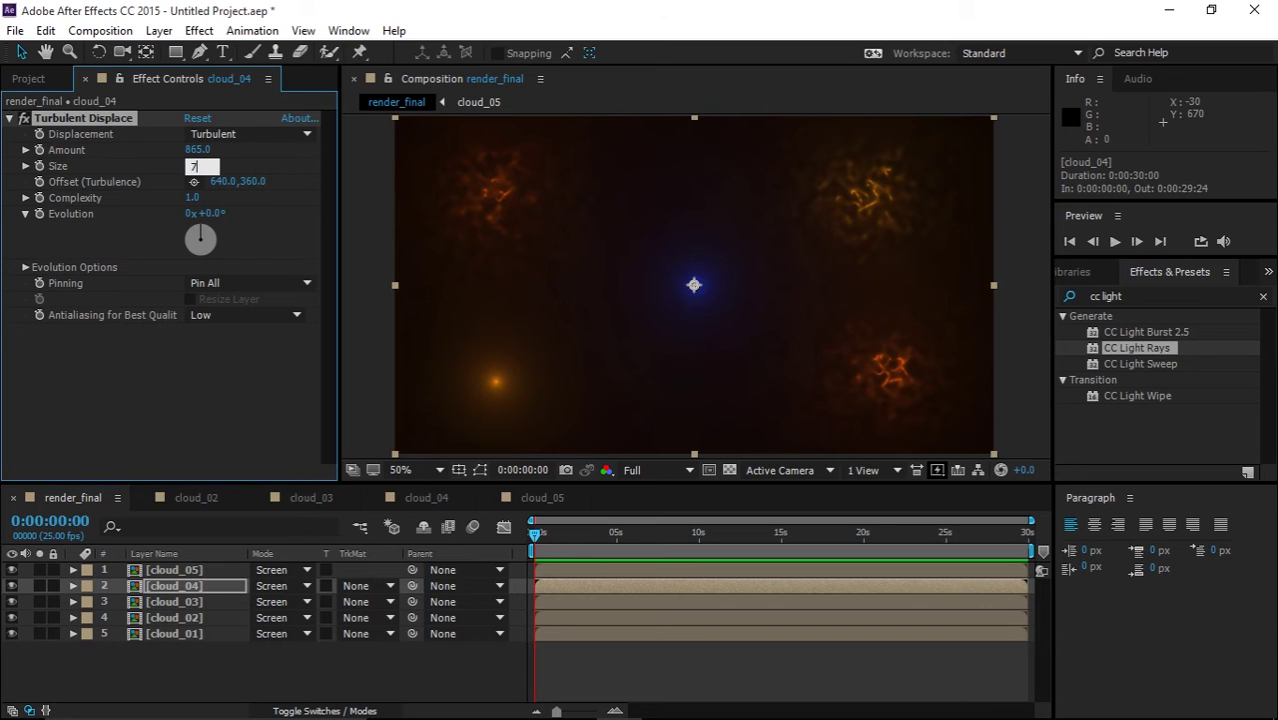
key(Return)
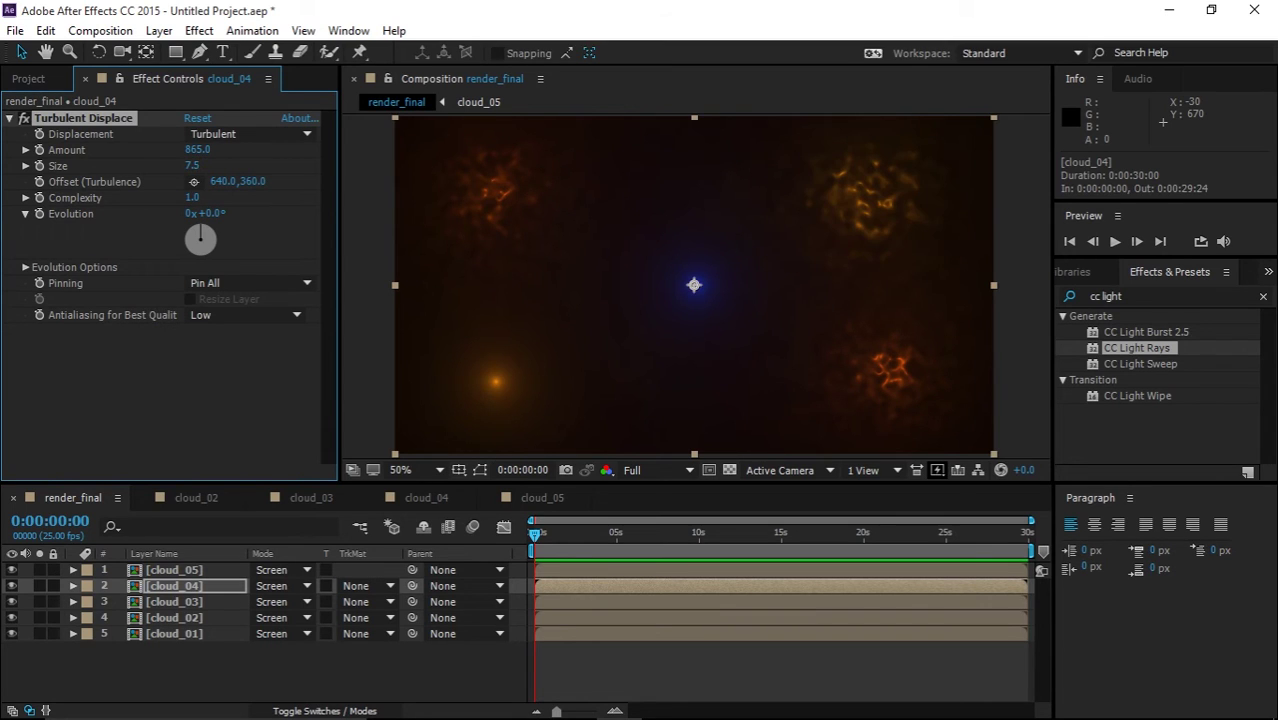
- Paste the copied Turbulent Displace effect onto cloud_05 and set its Amount to 795 and Size to 10
click(162, 388)
click(175, 570)
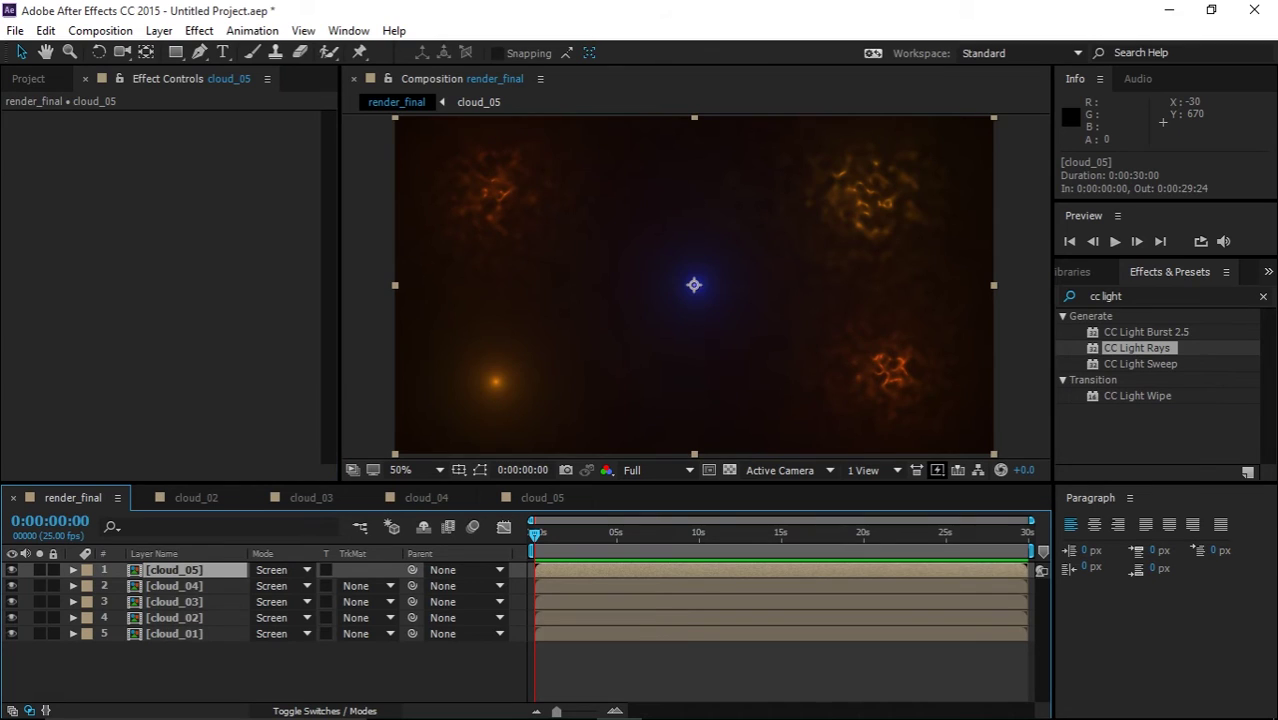
key(ctrl+v)
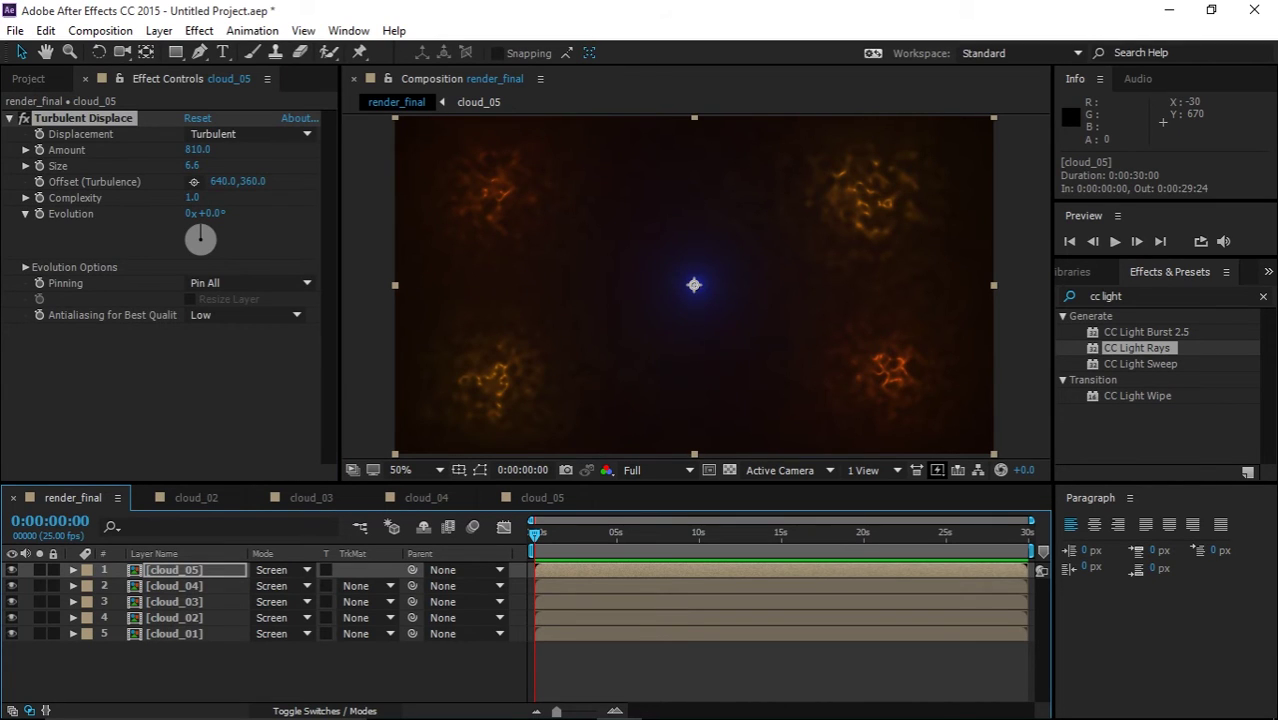
click(198, 150)
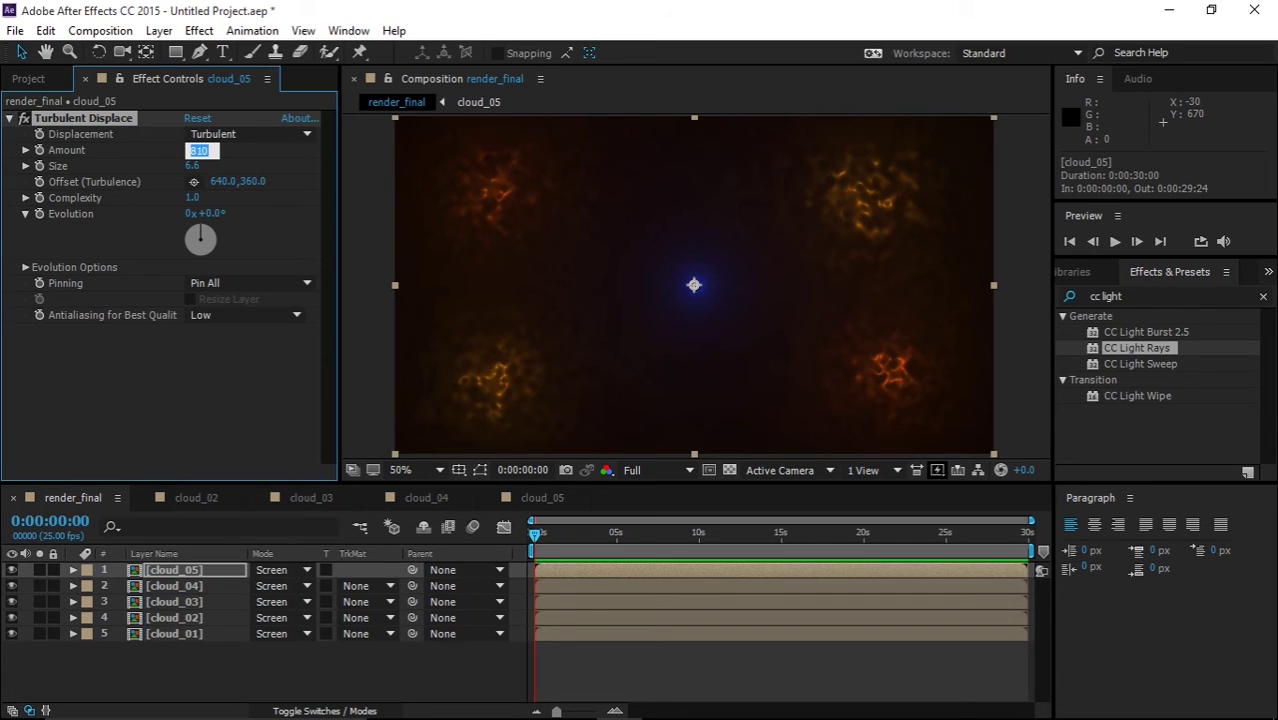
text(7)
text(95)
key(Return)
click(192, 166)
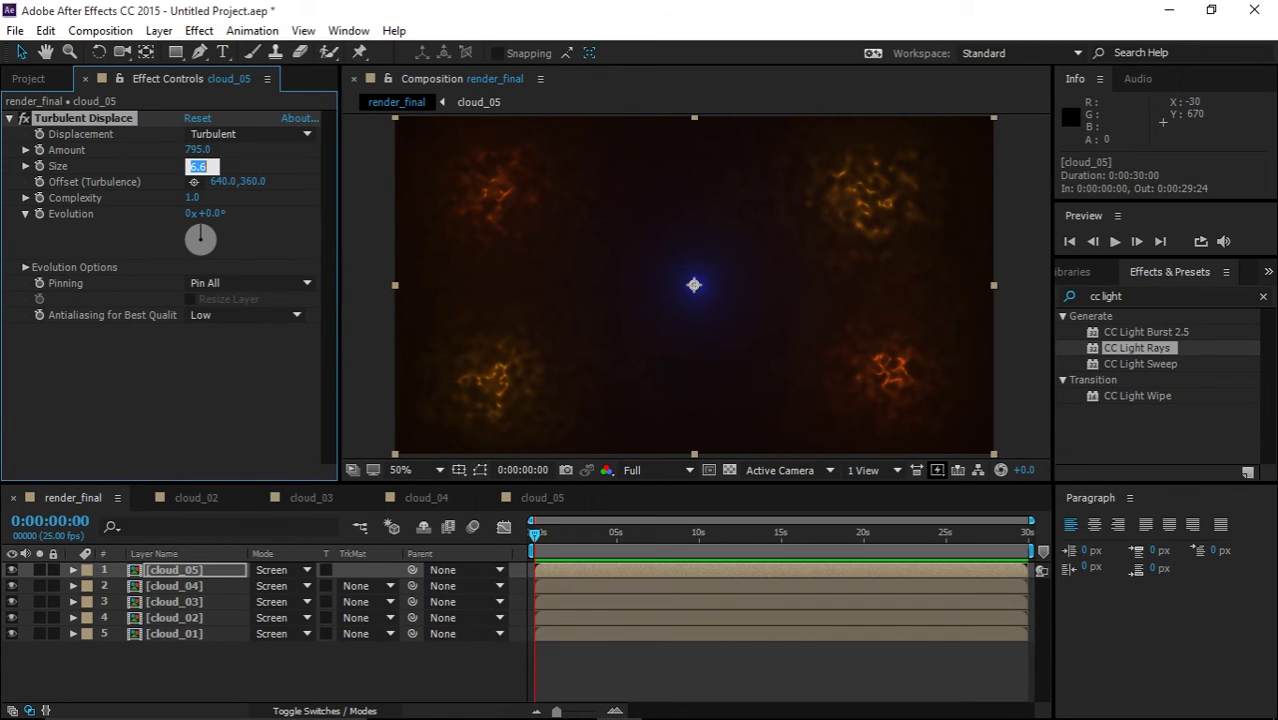
text(10)
key(Return)
click(220, 396)
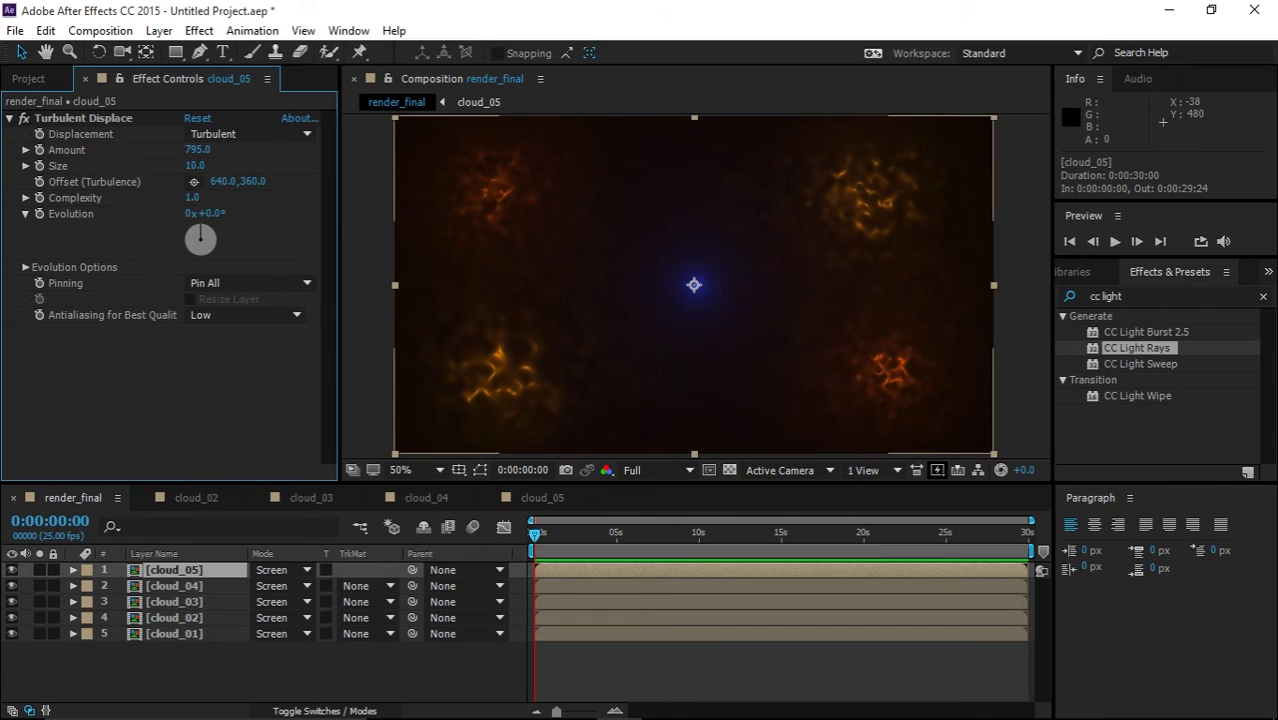
- Duplicate the cloud_01 composition in the project and place the copy beneath all layers in render_final
click(190, 634)
click(28, 79)
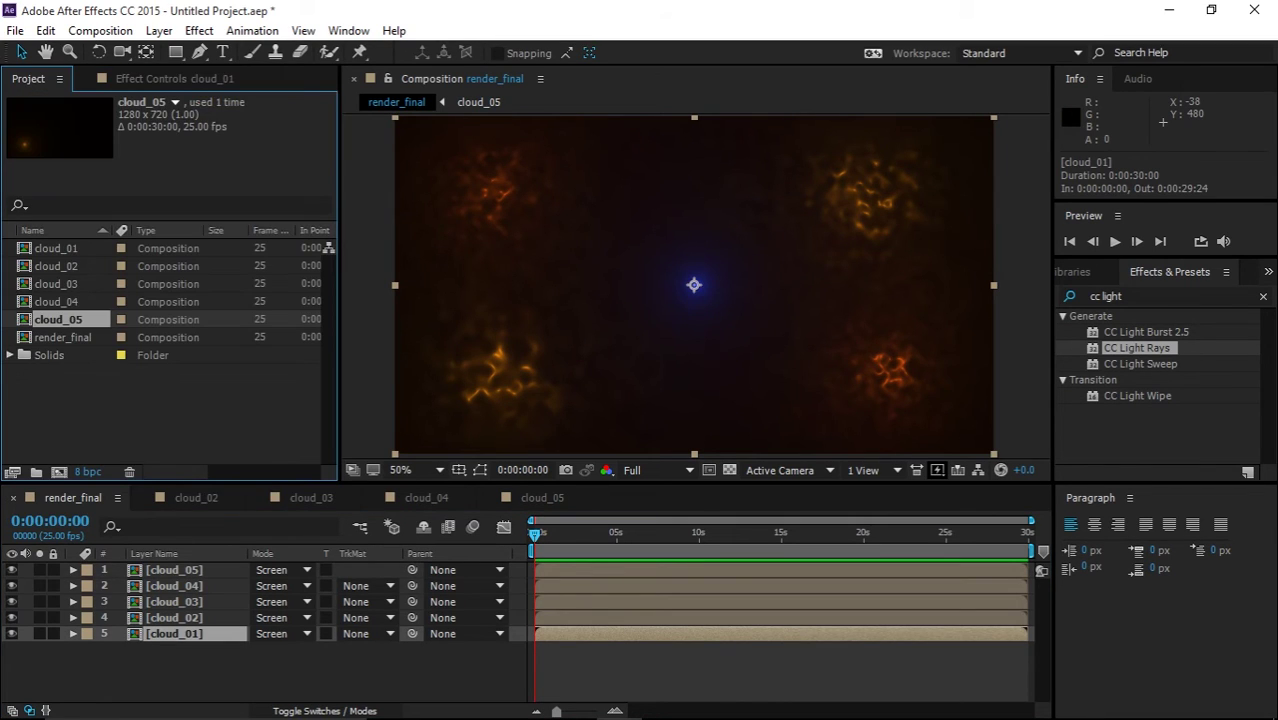
click(57, 248)
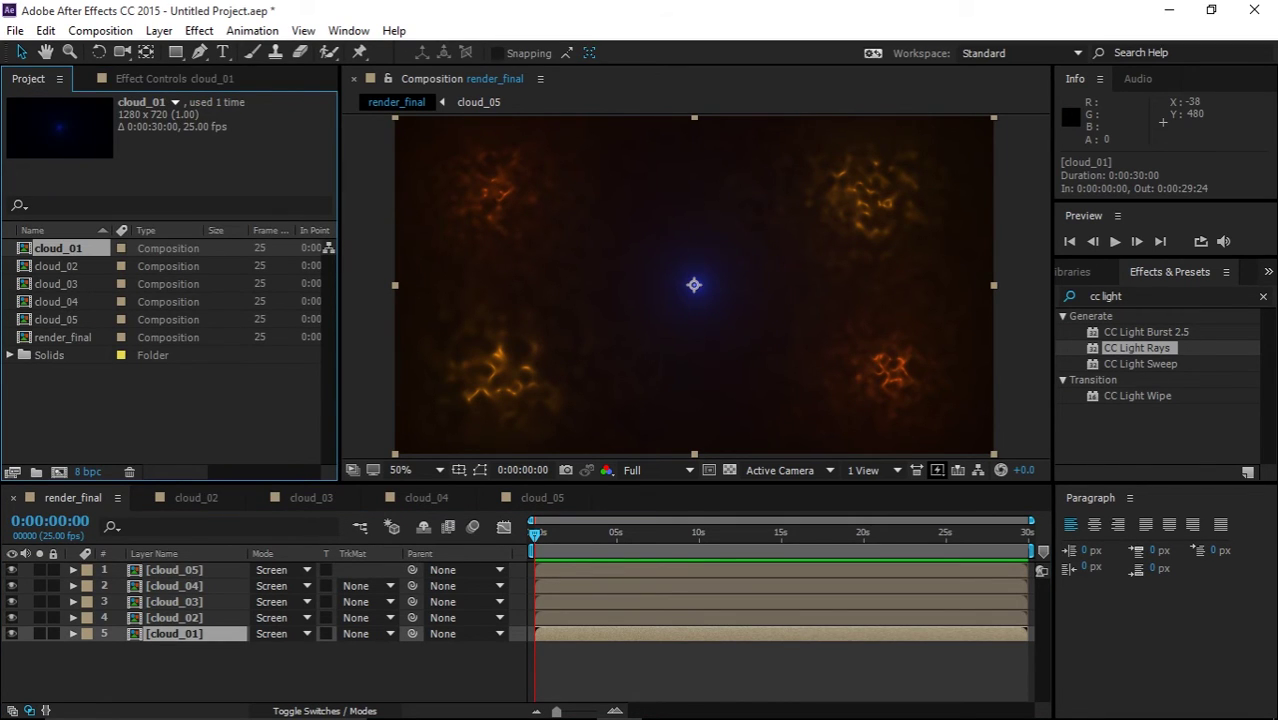
key(ctrl+v)
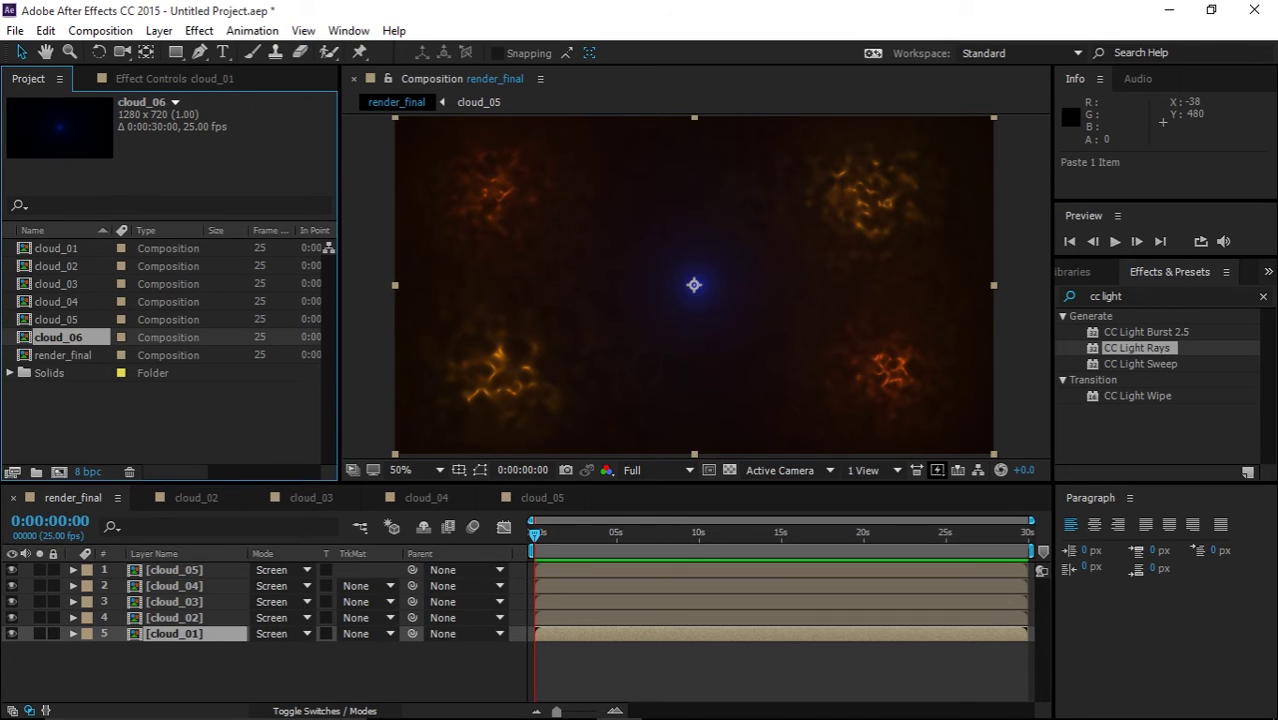
drag(58, 338, 150, 648)
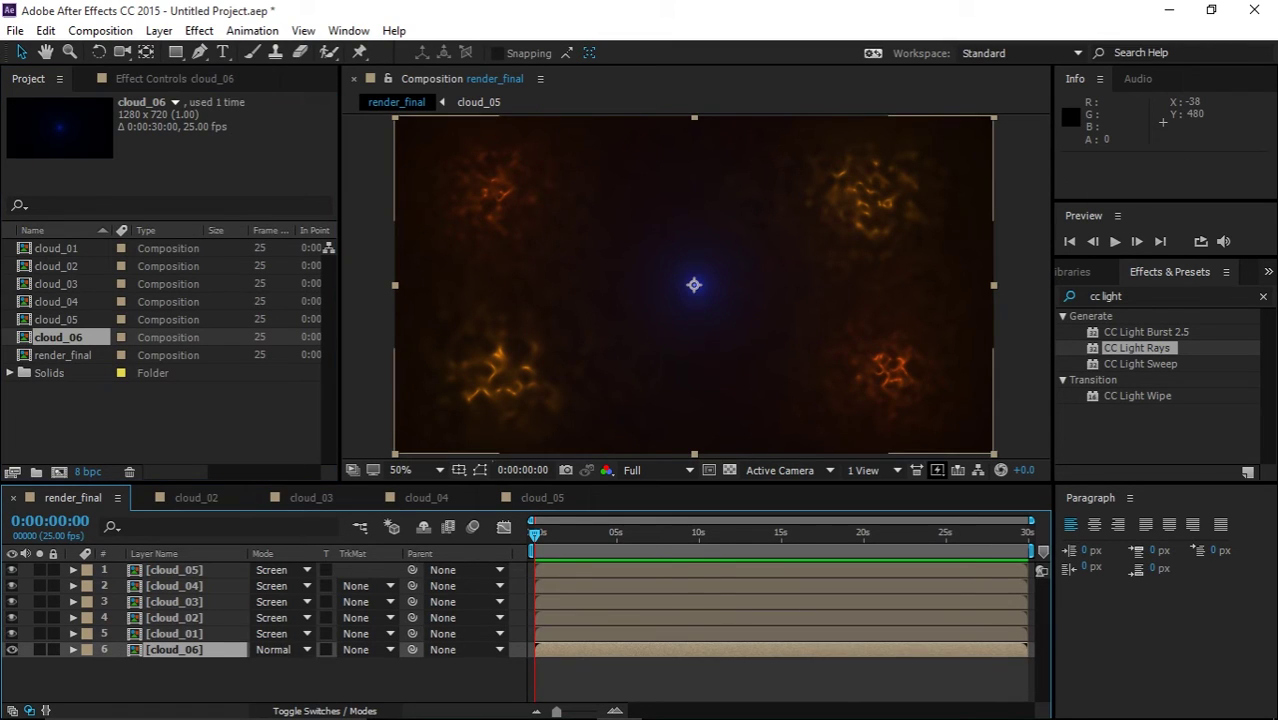
- Inside cloud_06, set the cloud layer's CC Light Rays Intensity to 151, Radius to 33 and Warp Softness to 160
double_click(174, 650)
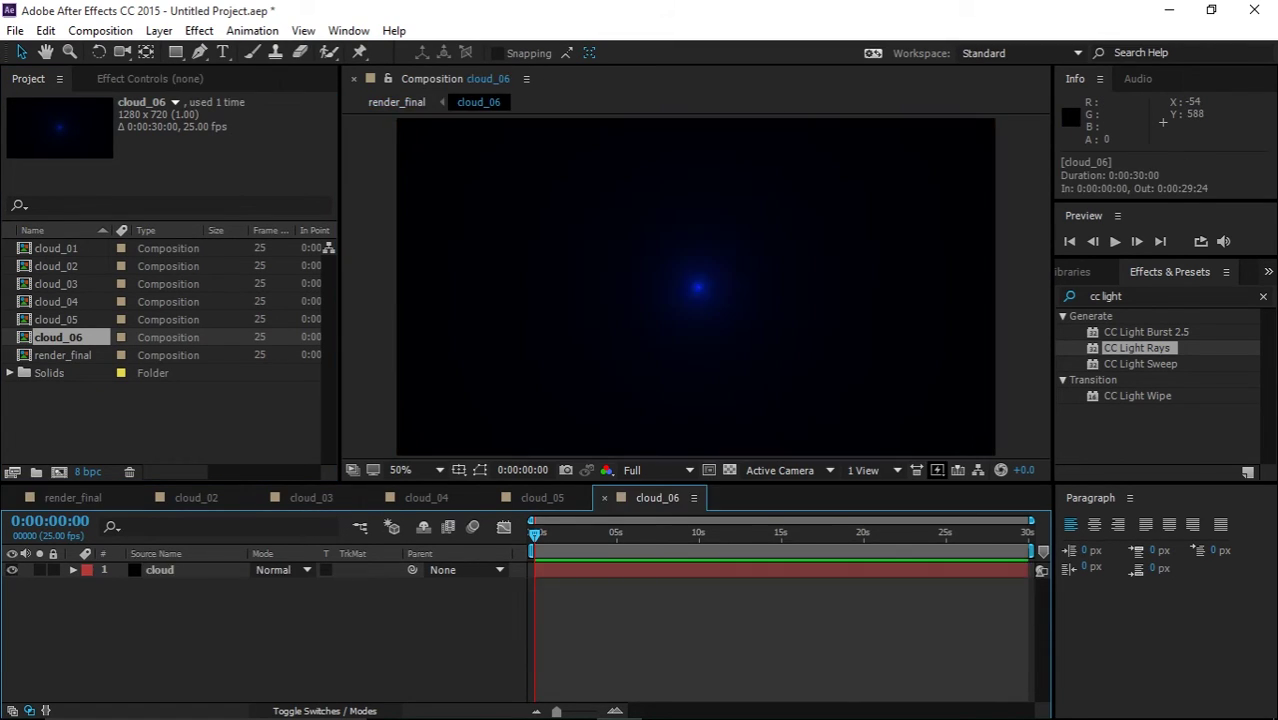
click(160, 570)
key(F3)
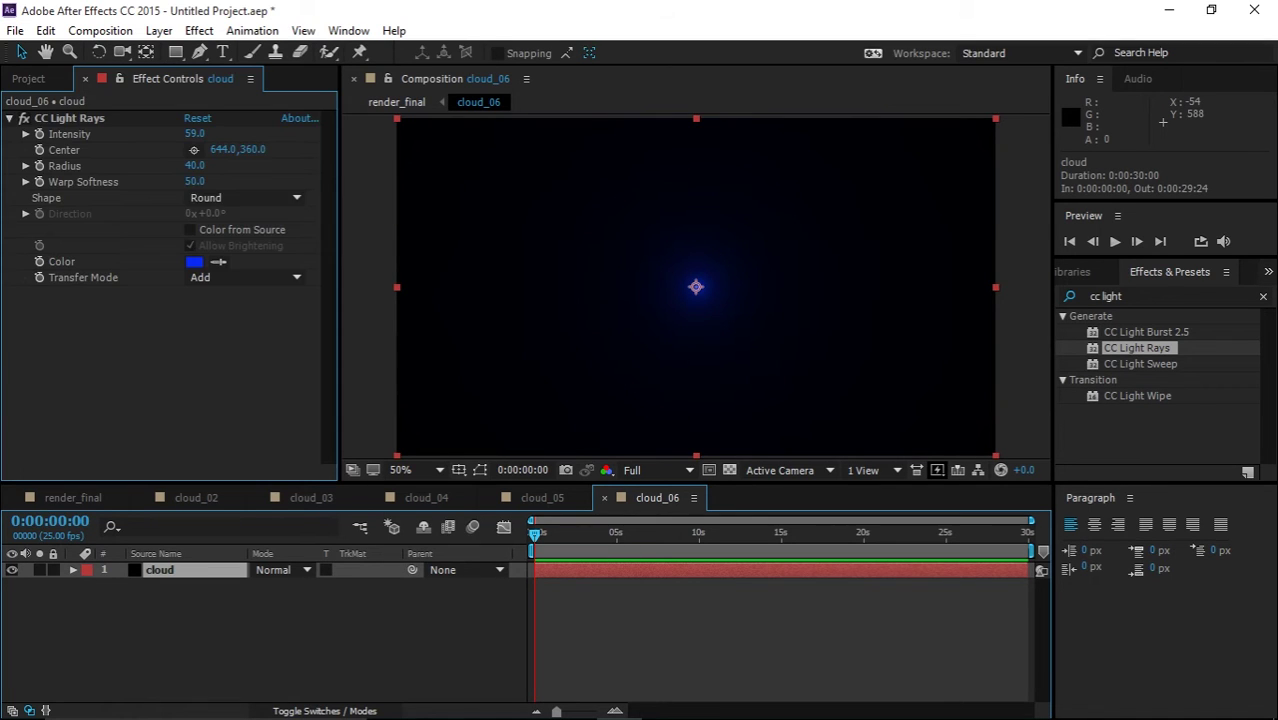
drag(194, 134, 280, 134)
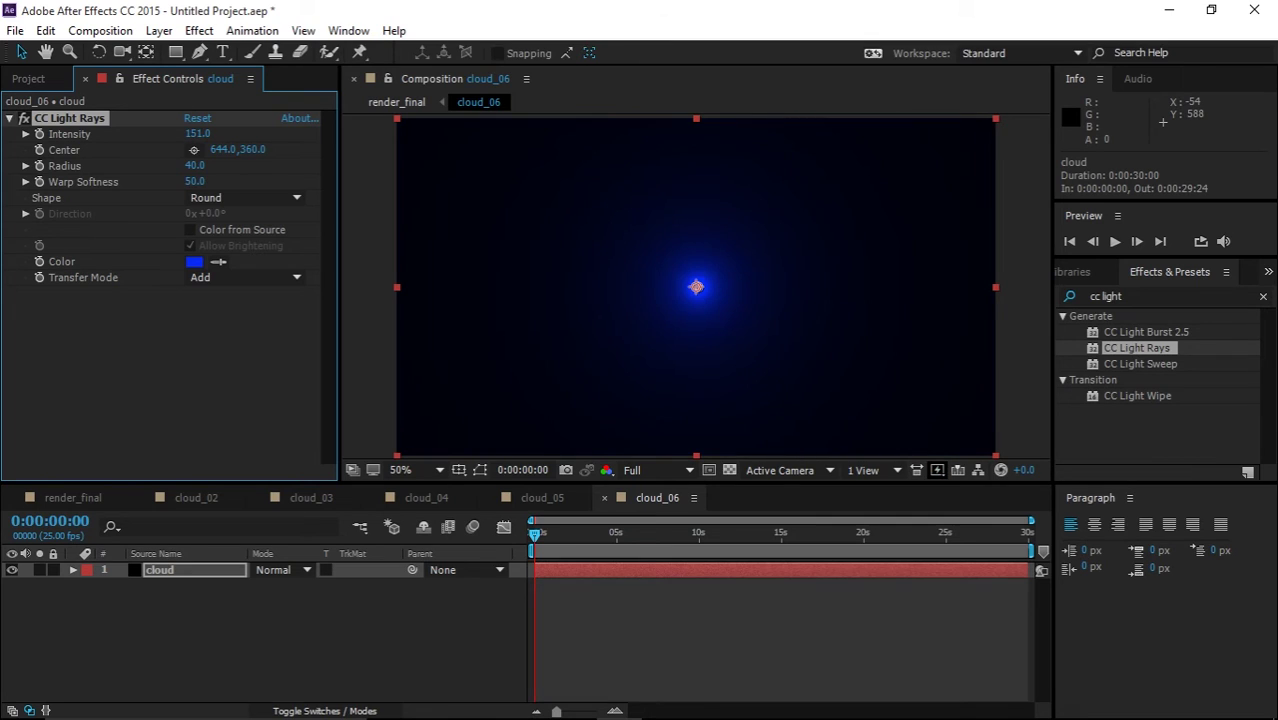
drag(194, 165, 252, 182)
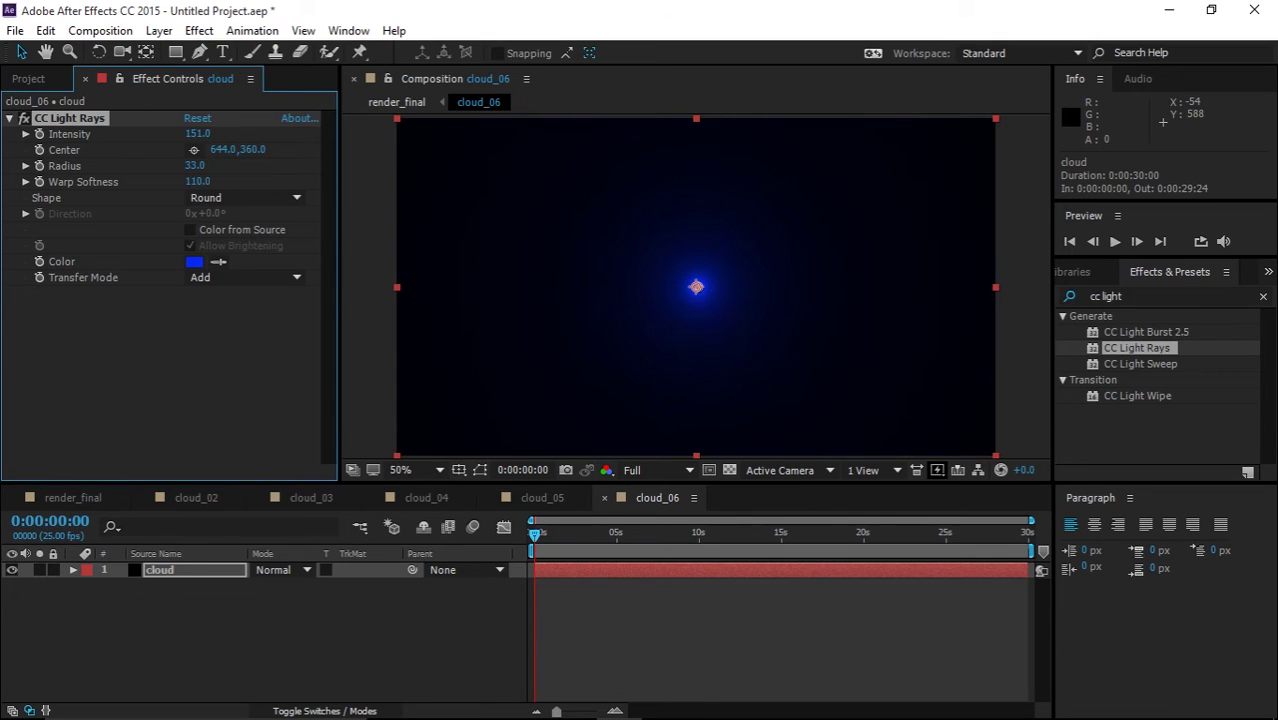
click(222, 349)
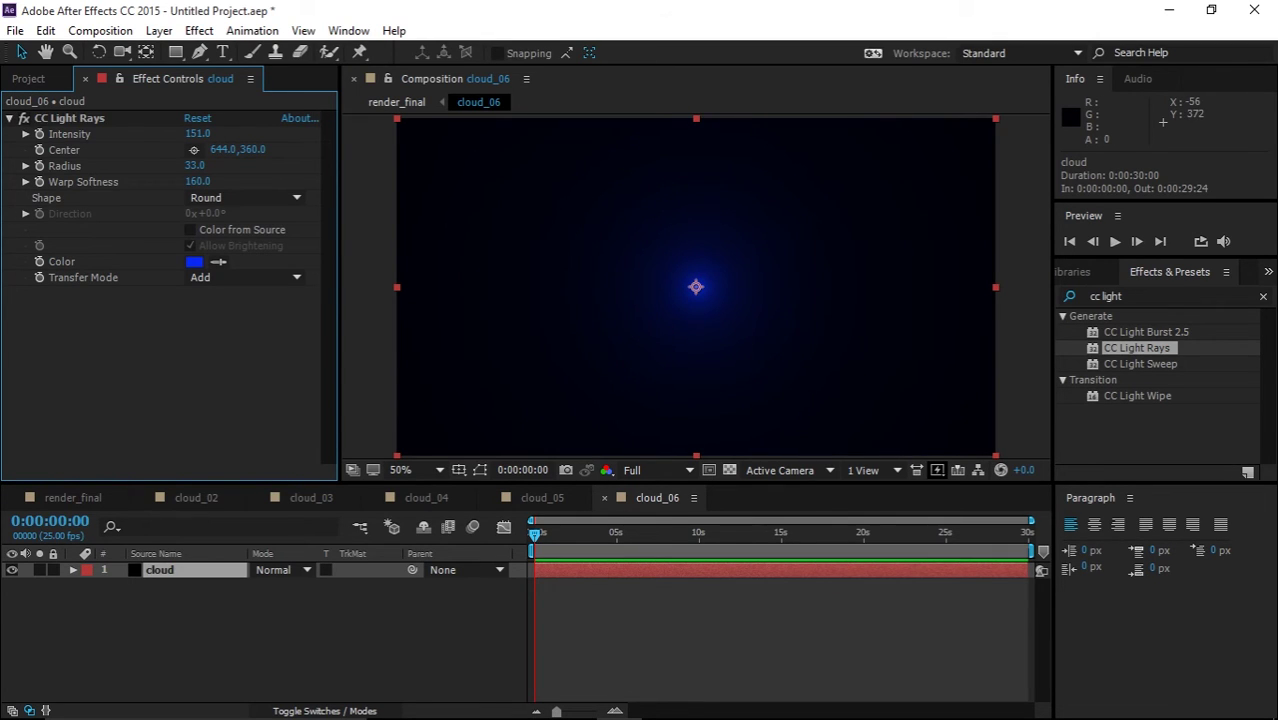
- Lower the Opacity of the cloud_06 layer in render_final to 42%
click(73, 498)
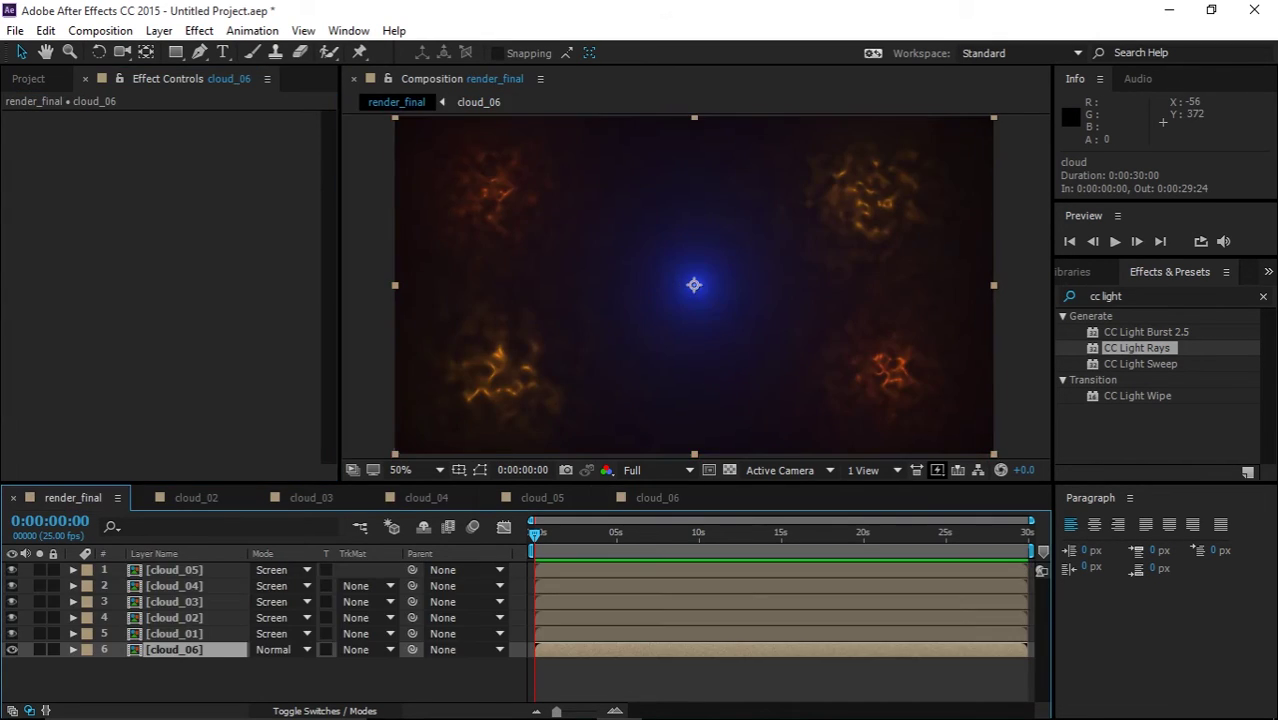
key(t)
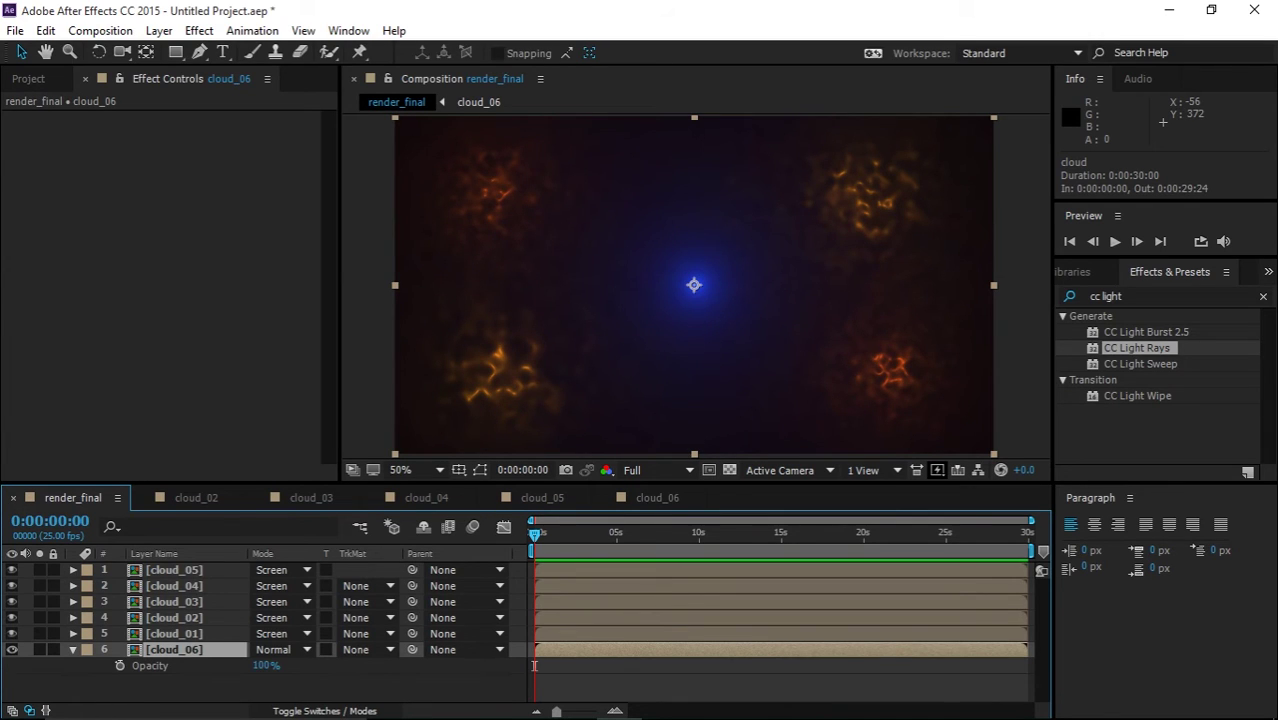
drag(265, 666, 207, 666)
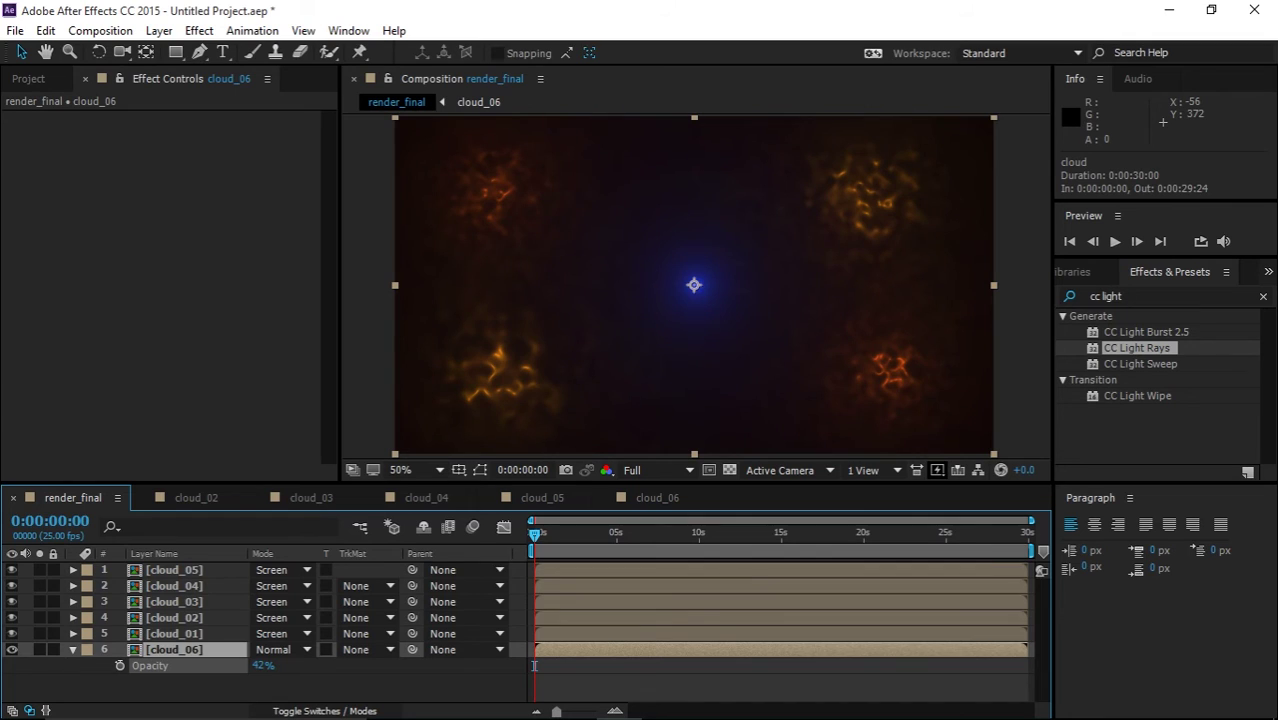
click(211, 410)
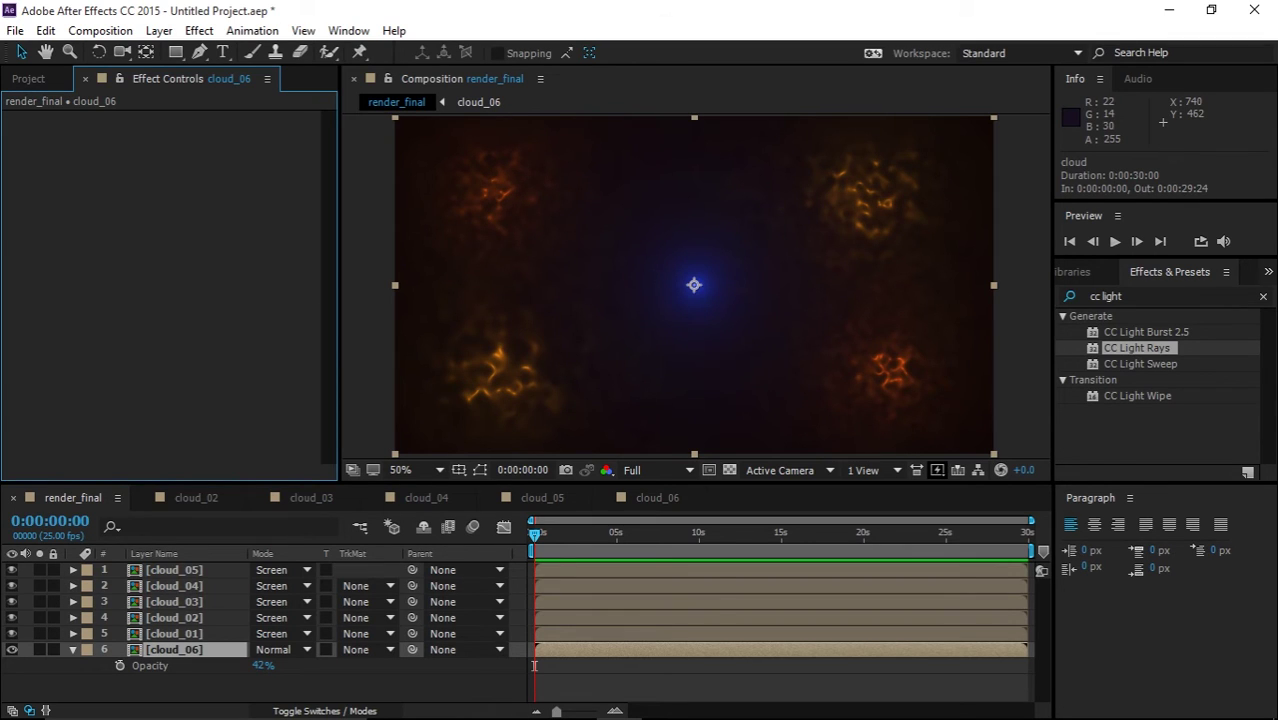
- Set the Turbulent Displace Complexity to 2.7 on cloud_02 and 2.8 on cloud_03
key(ctrl+Up)
key(ctrl+Up)
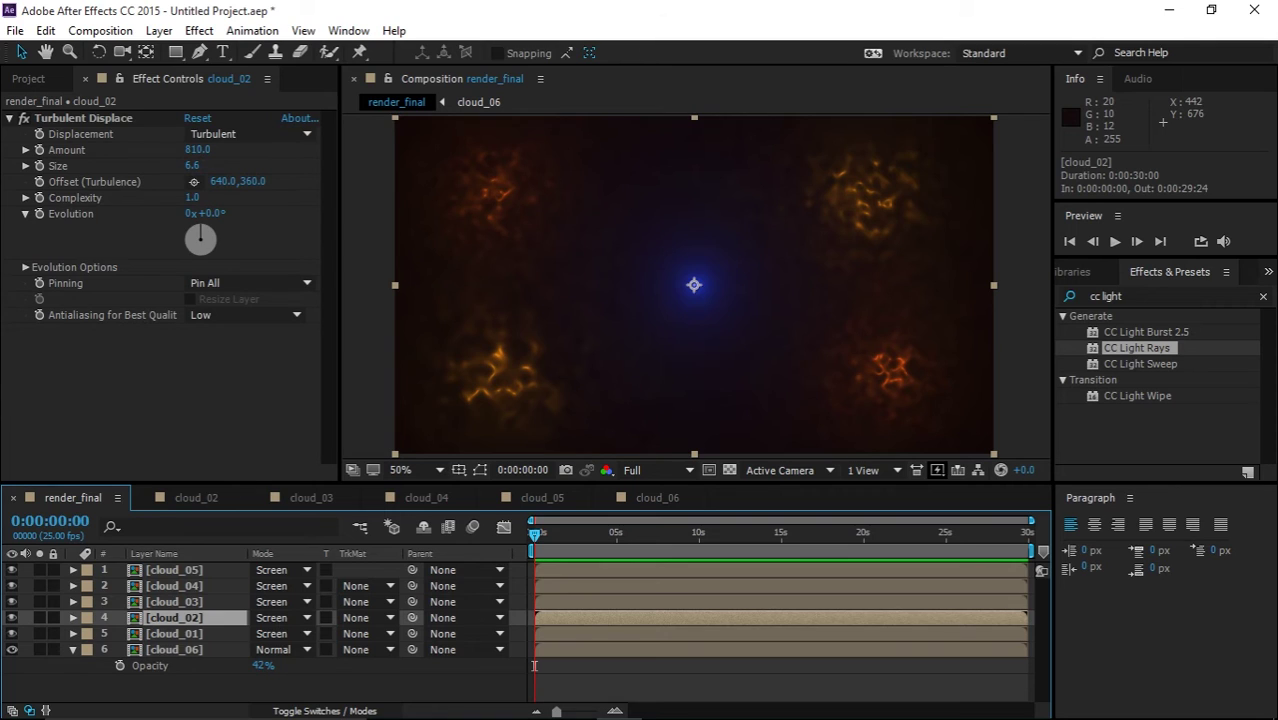
drag(192, 198, 201, 198)
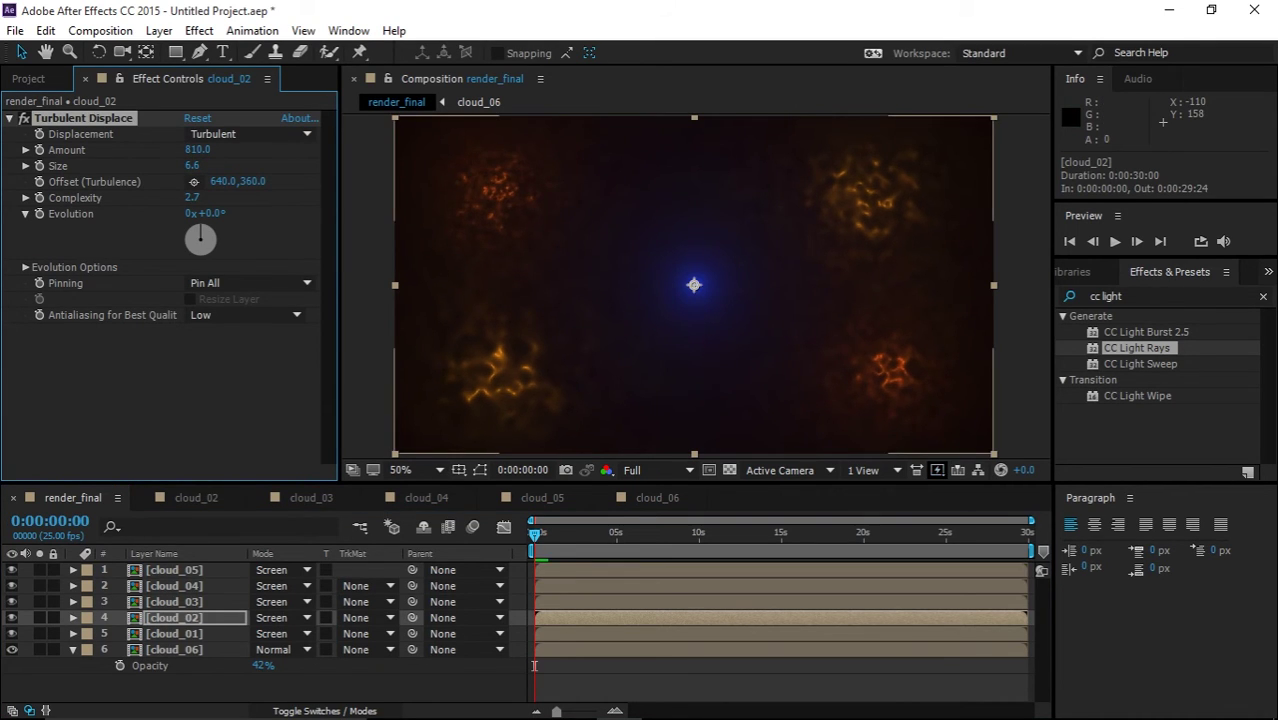
click(175, 602)
drag(192, 198, 218, 198)
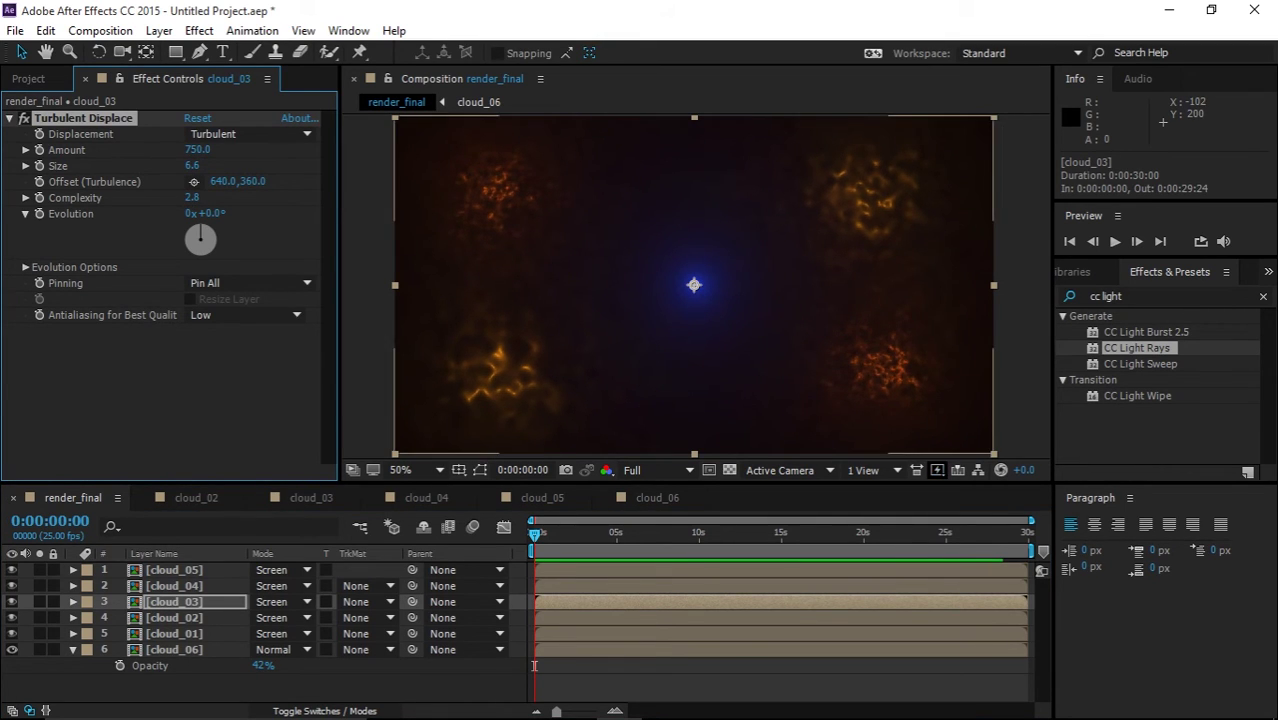
- Set the Turbulent Displace Complexity to 5.3 on cloud_04 and 7.0 on cloud_05
key(ctrl+Up)
drag(192, 198, 211, 198)
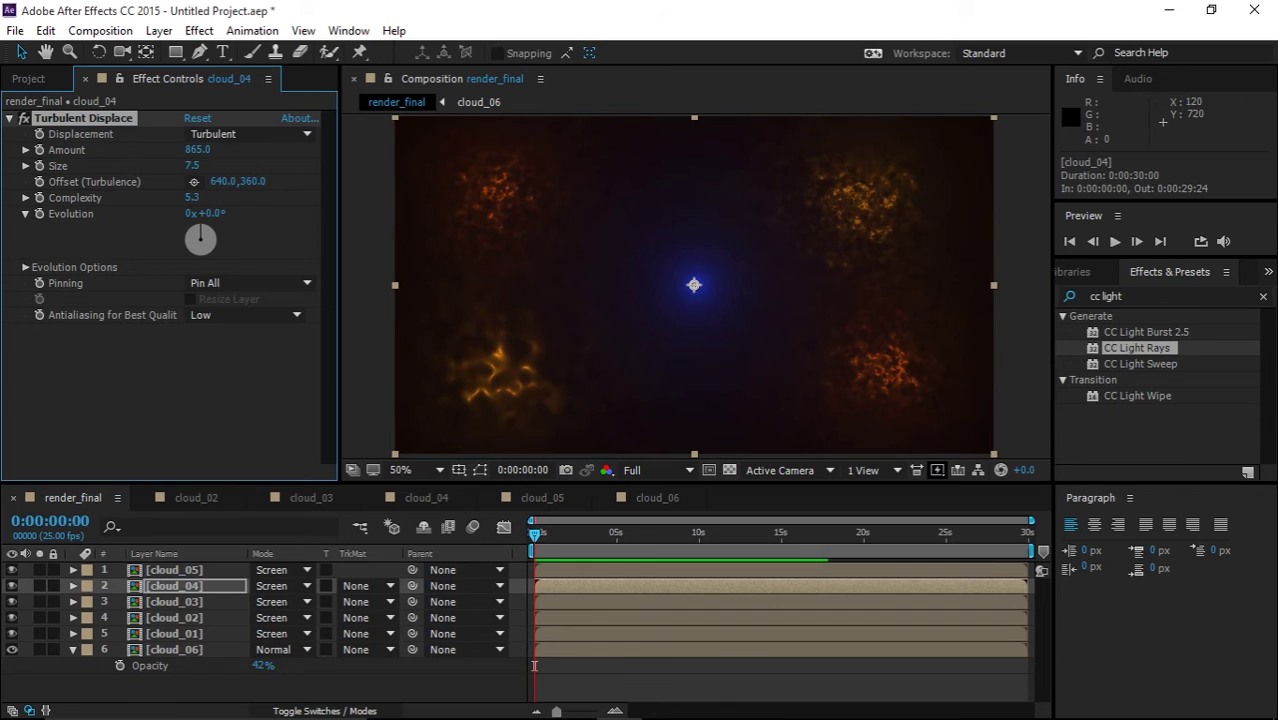
key(ctrl+Up)
drag(192, 198, 252, 198)
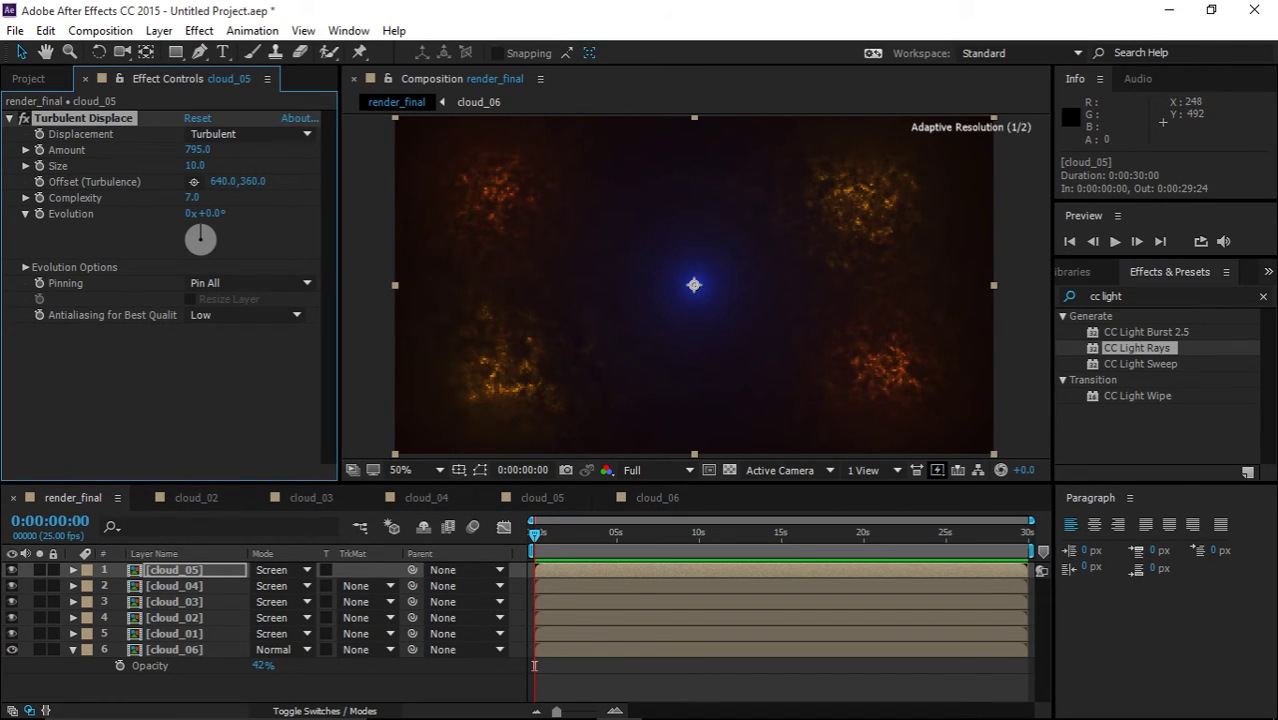
click(240, 390)
- Copy the Turbulent Displace effect from cloud_02 onto the cloud_06 layer
scroll(752, 287, up, 1)
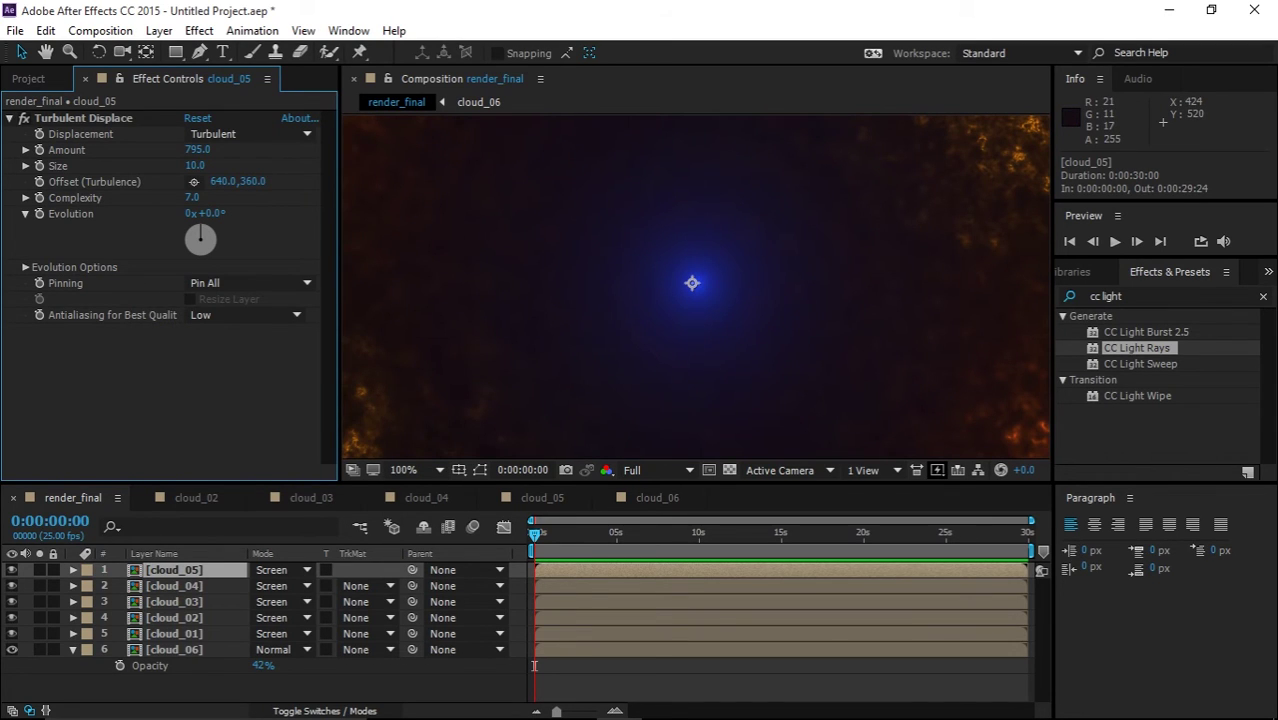
click(176, 650)
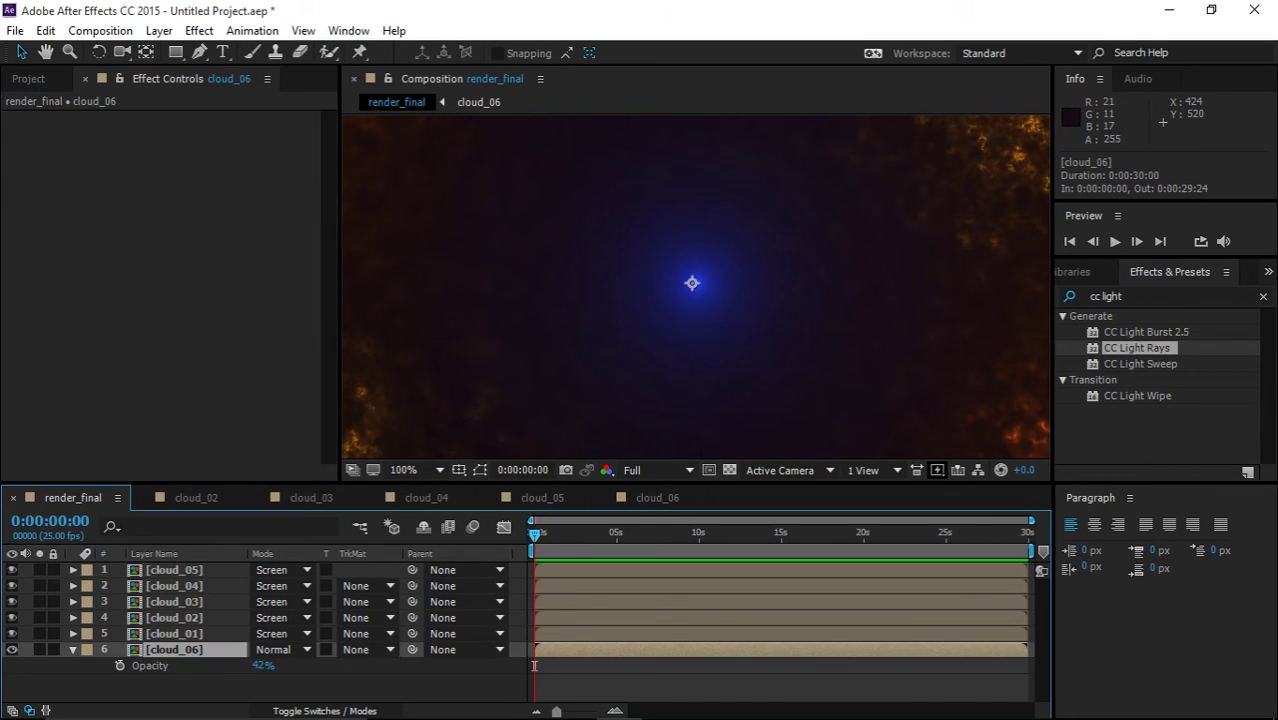
click(163, 240)
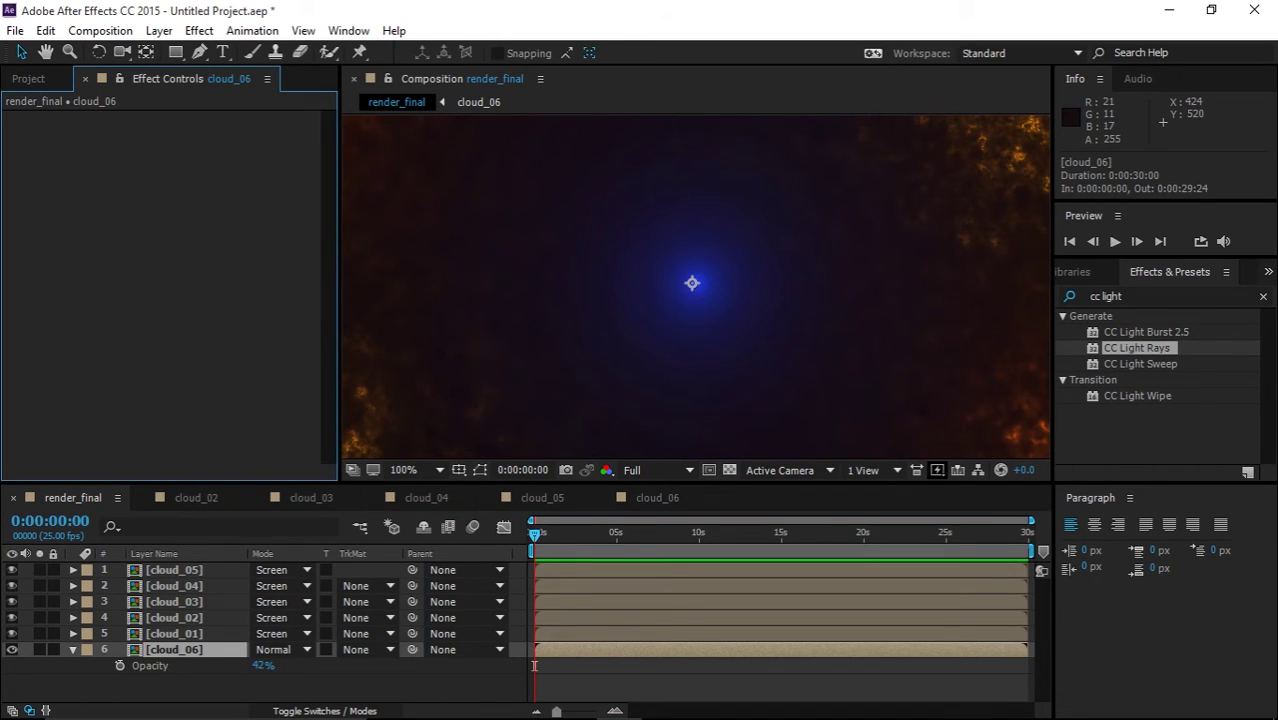
key(ctrl+Up)
key(ctrl+Up)
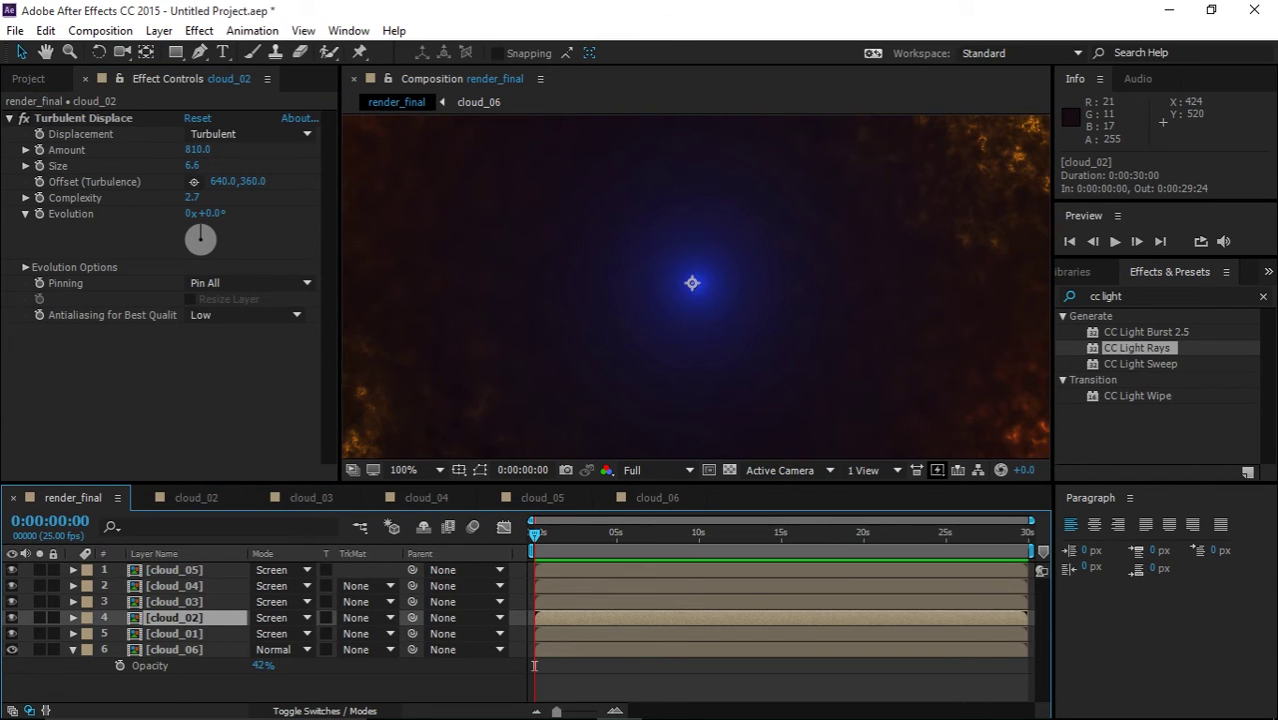
click(83, 118)
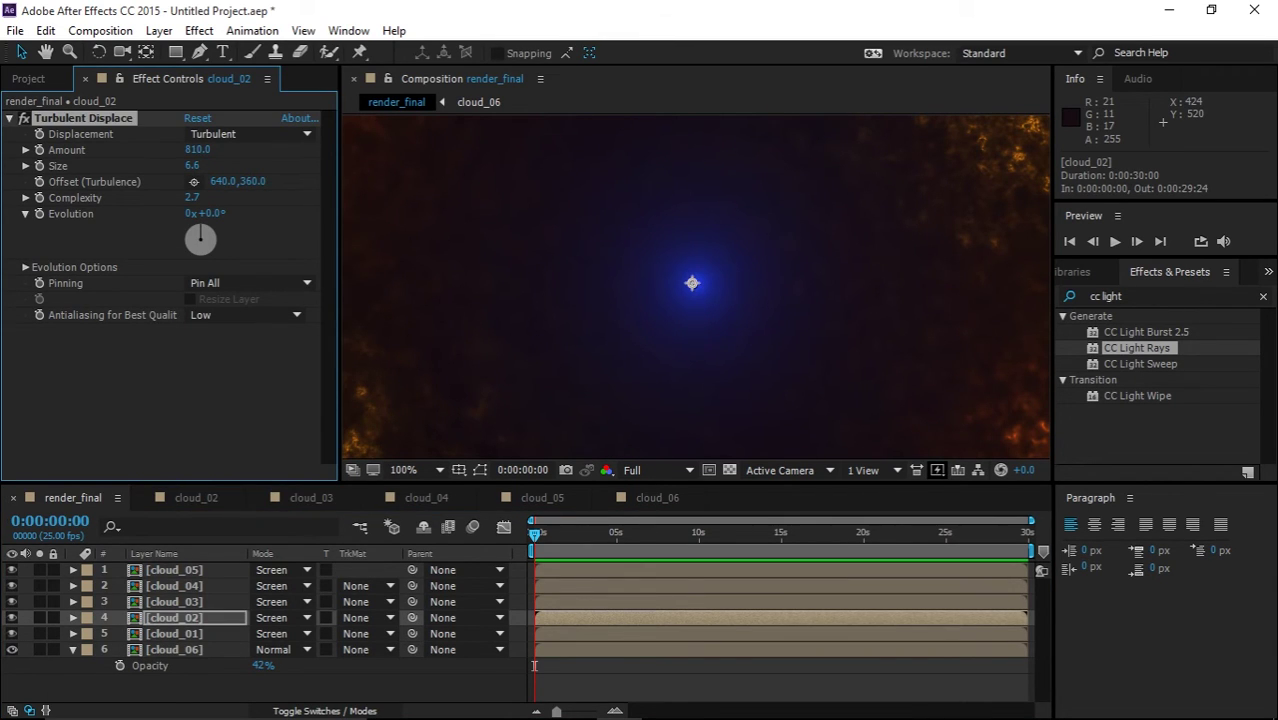
key(ctrl+Down)
key(ctrl+Down)
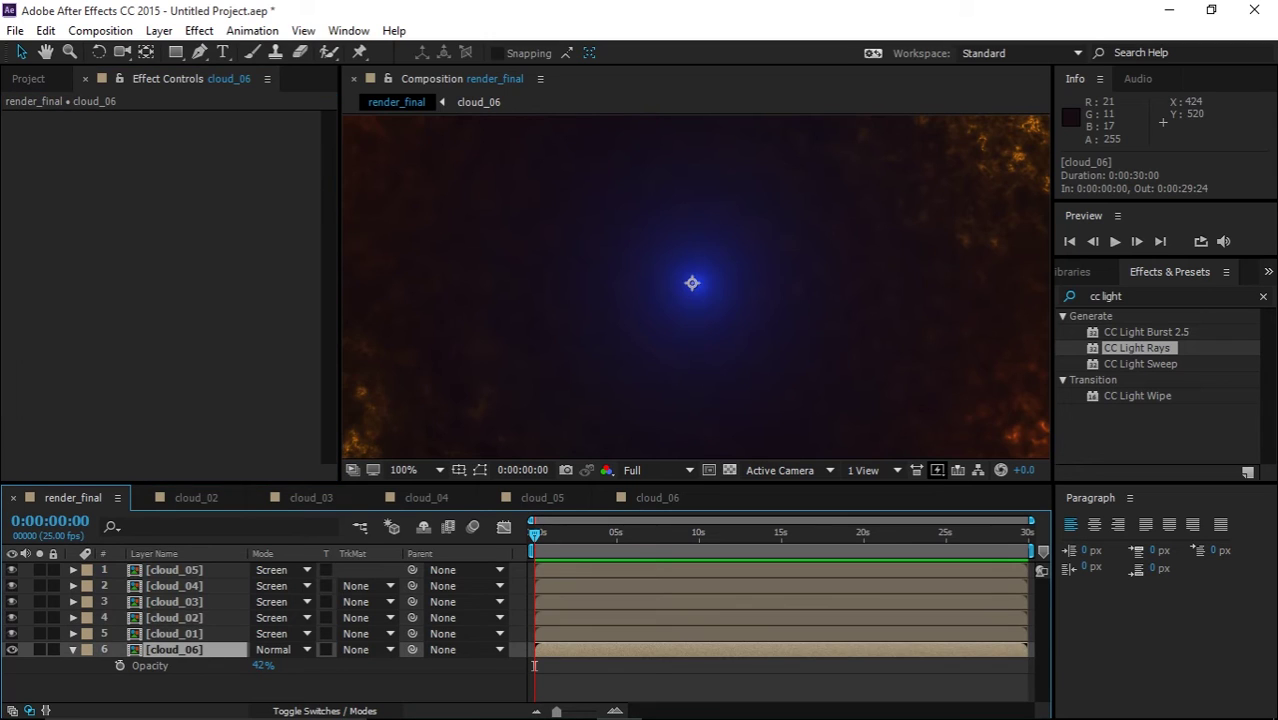
key(ctrl+v)
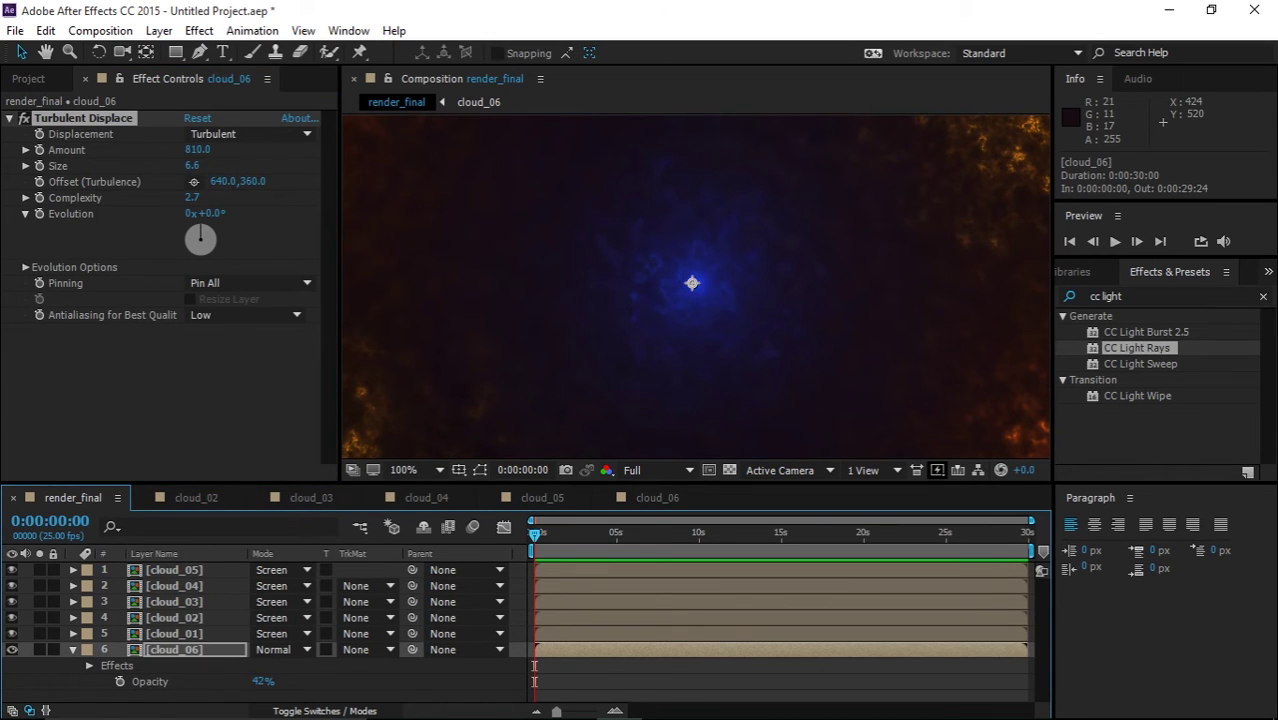
- Set the Turbulent Displace of cloud_06 to Complexity 2.5, Amount 761 and Size 6.0
drag(192, 198, 190, 198)
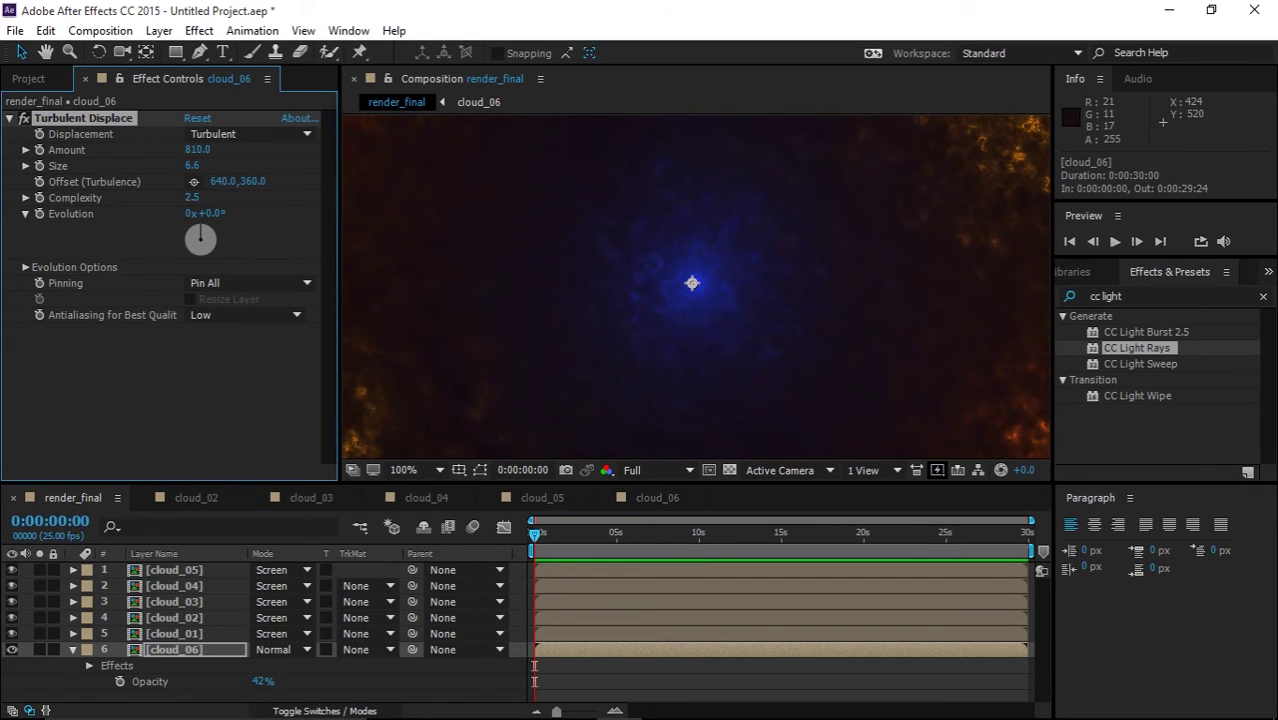
drag(197, 149, 185, 165)
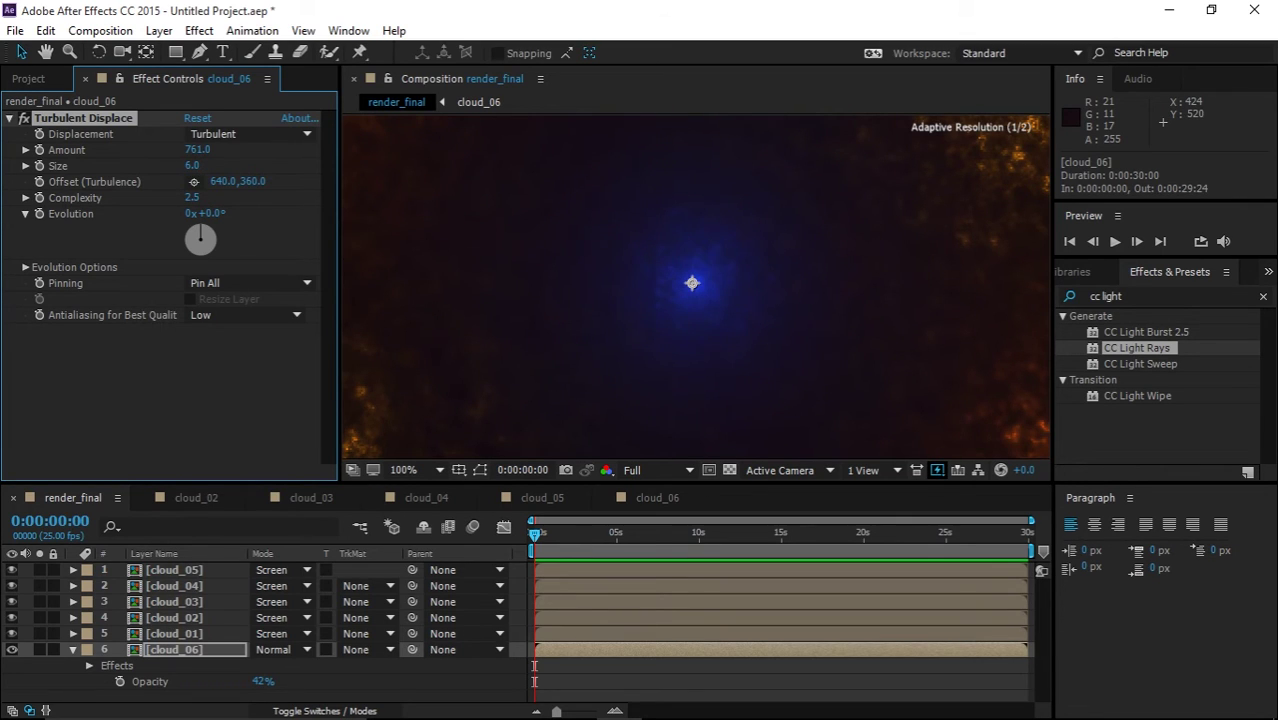
scroll(898, 224, down, 3)
scroll(893, 220, up, 2)
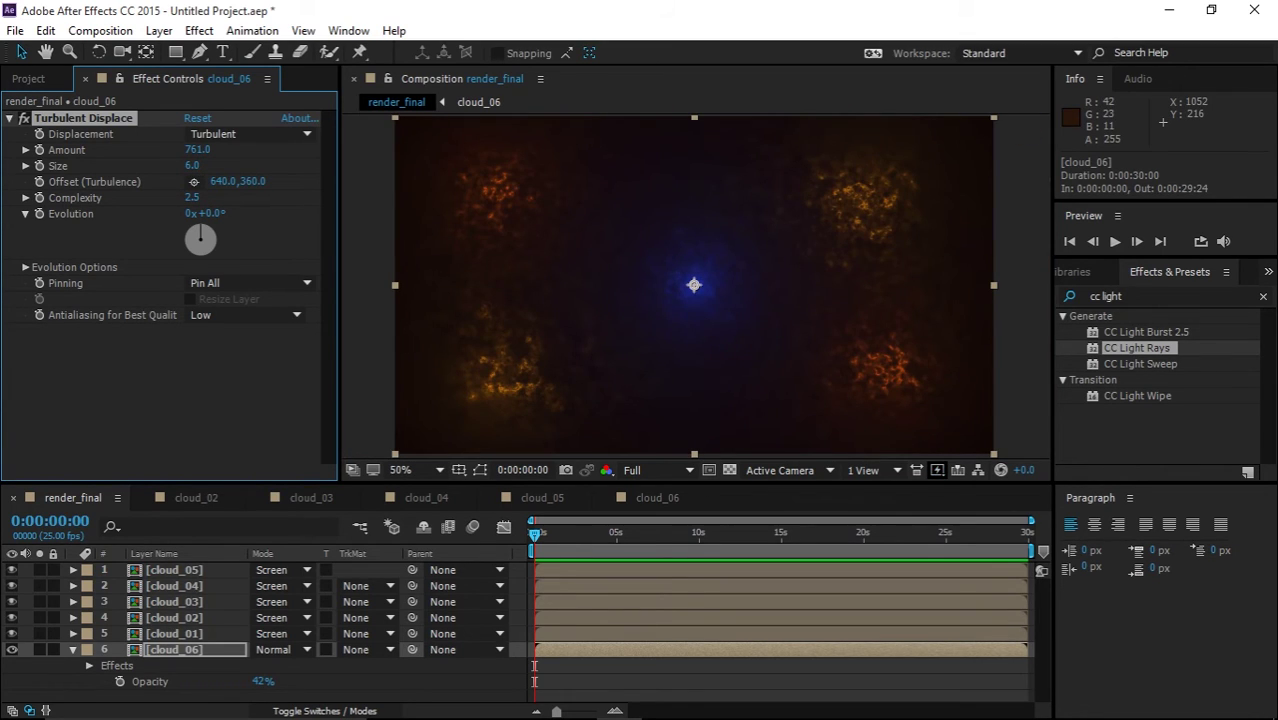
click(232, 382)
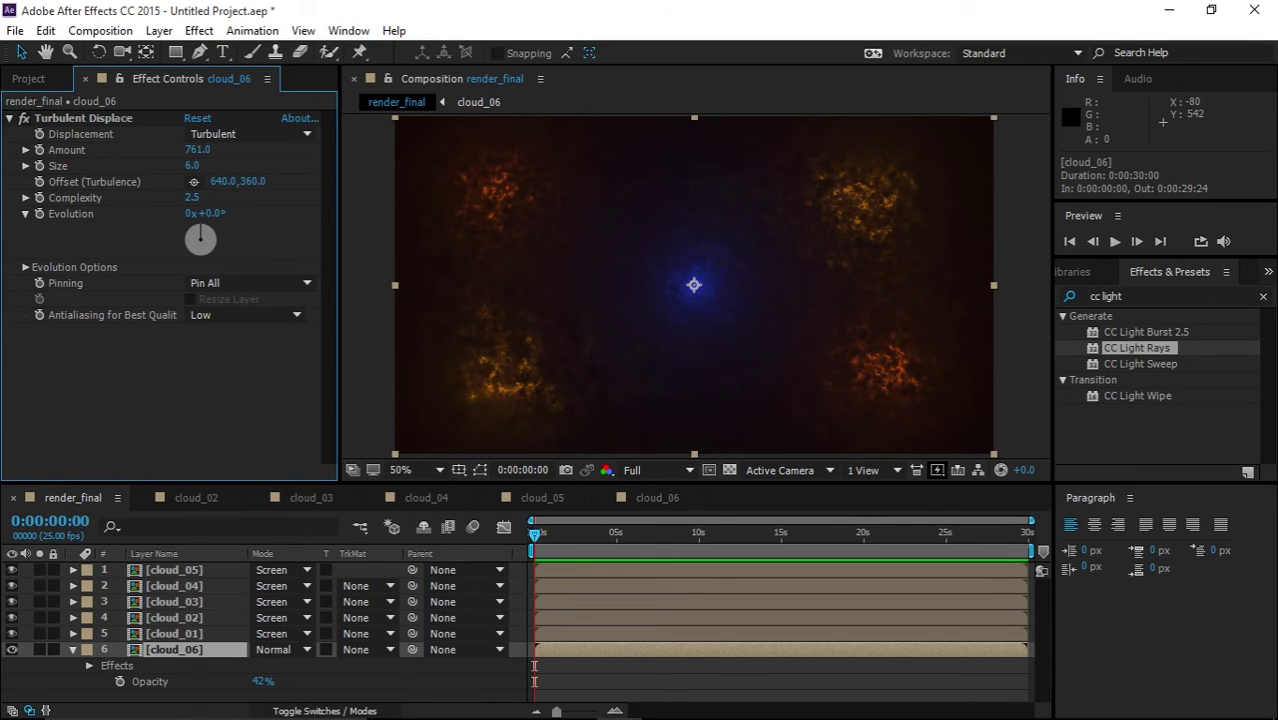
- Add the expression time*60 to the Turbulent Displace Evolution of the cloud_02 layer
click(25, 214)
click(176, 634)
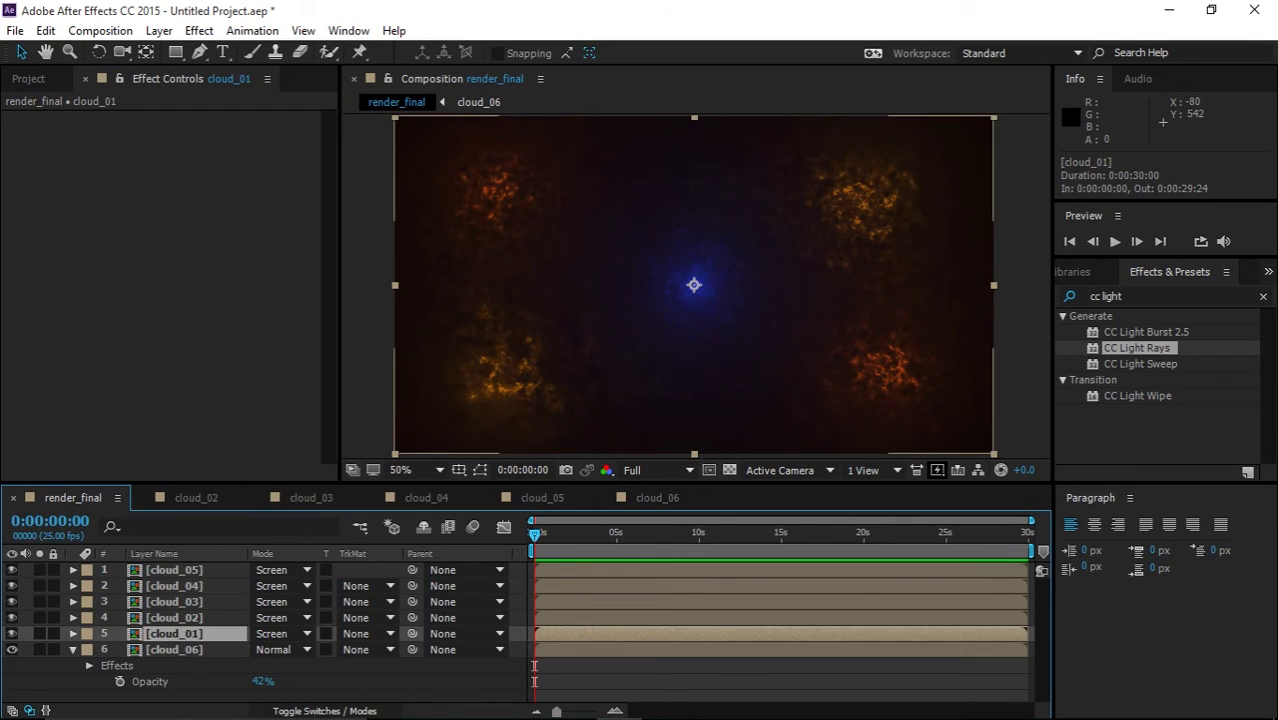
click(175, 618)
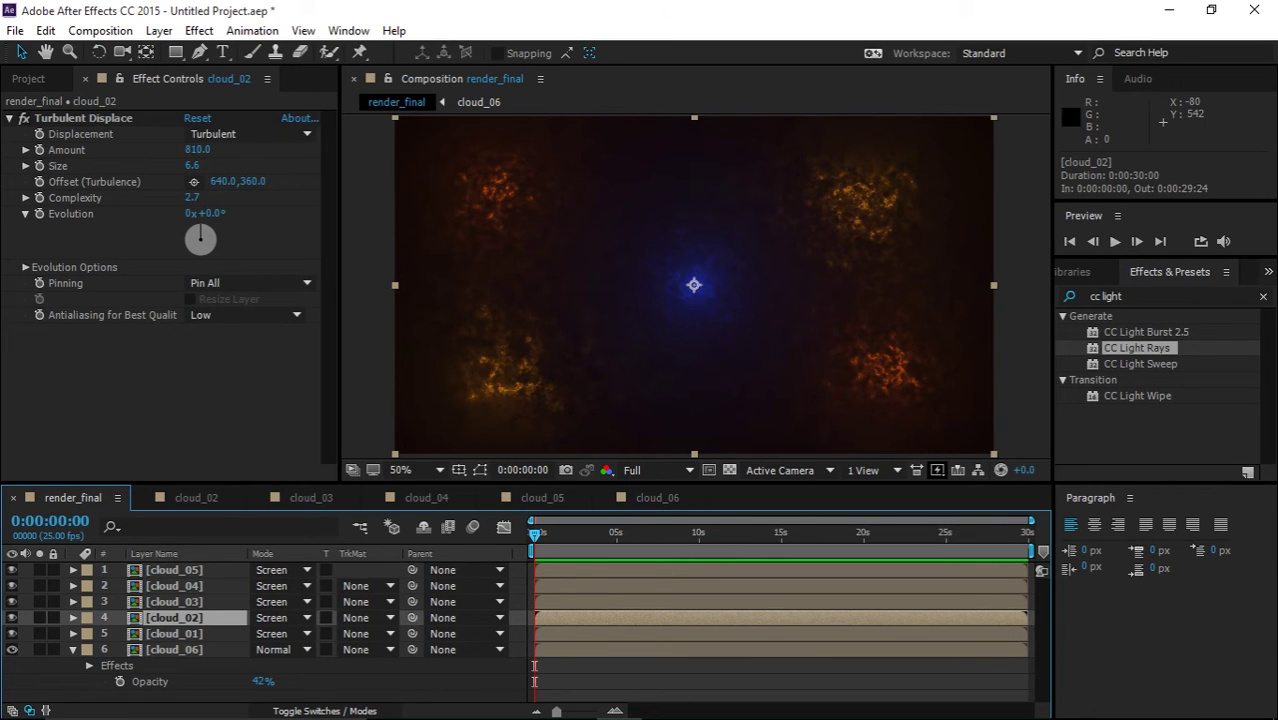
alt+click(39, 213)
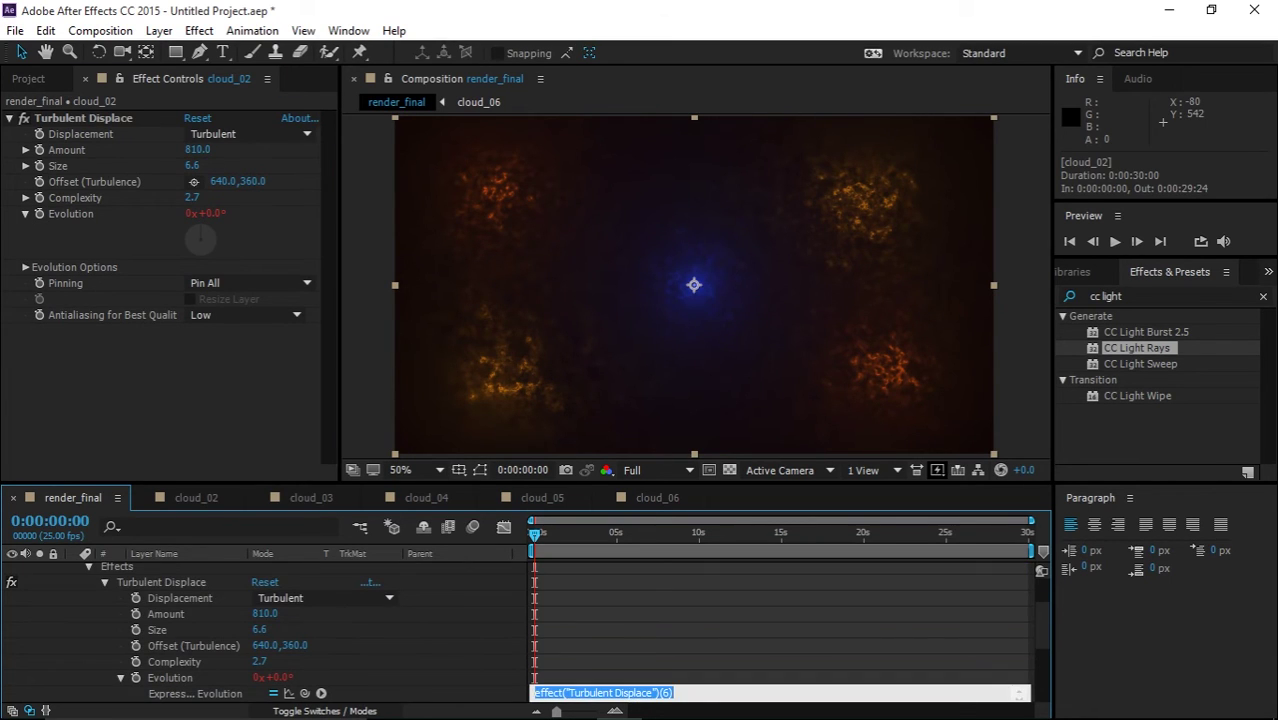
text(time)
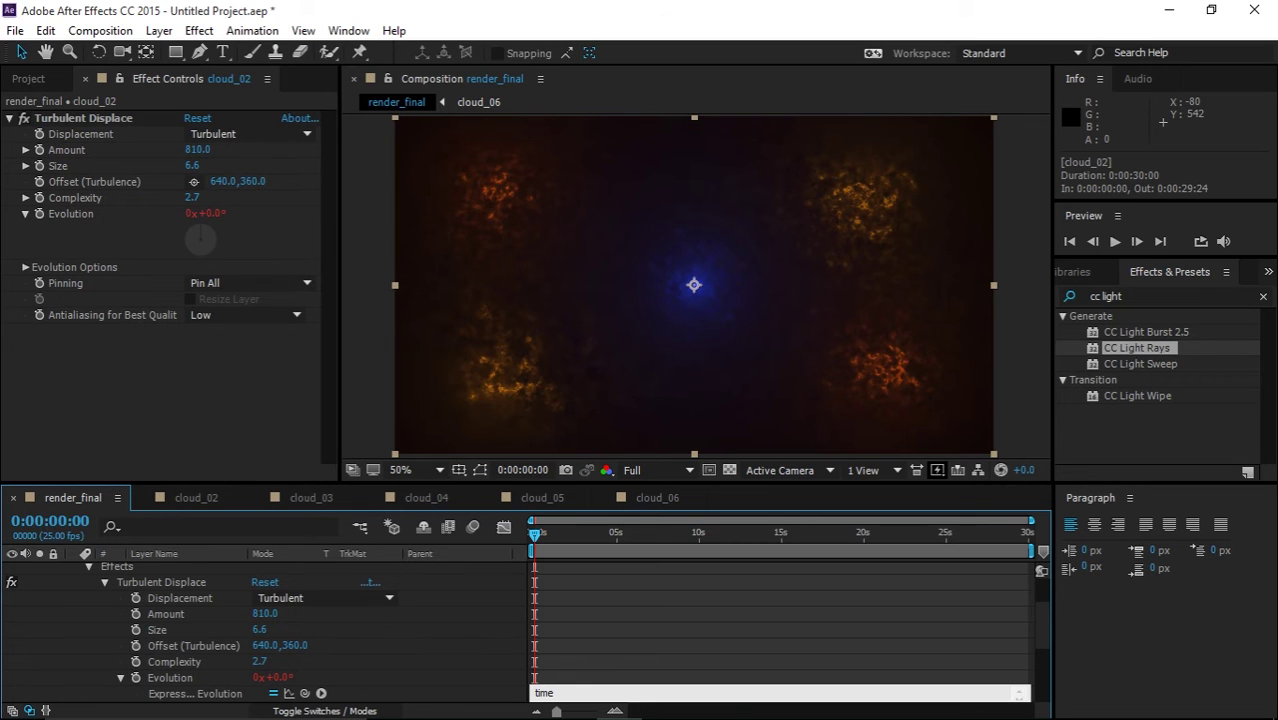
text(*60)
scroll(265, 630, up, 3)
click(73, 618)
- Add the expression time*-110 to the Turbulent Displace Evolution of the cloud_03 layer
click(174, 602)
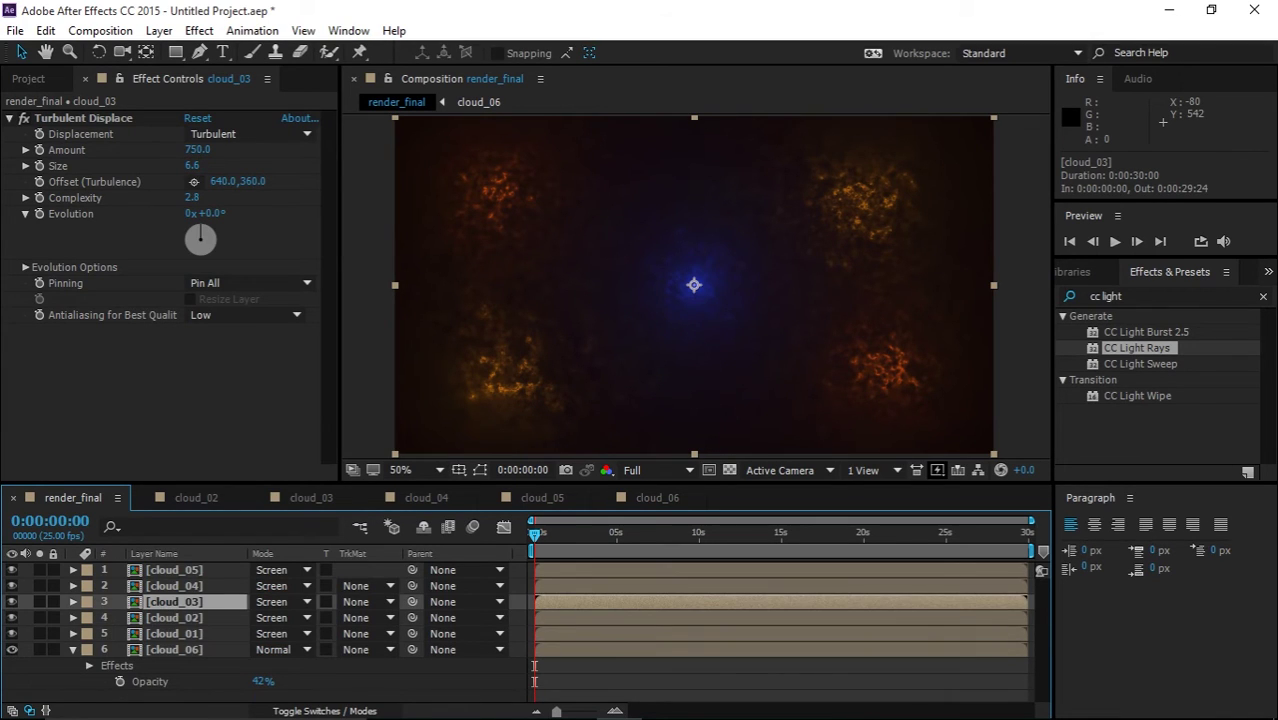
alt+click(40, 214)
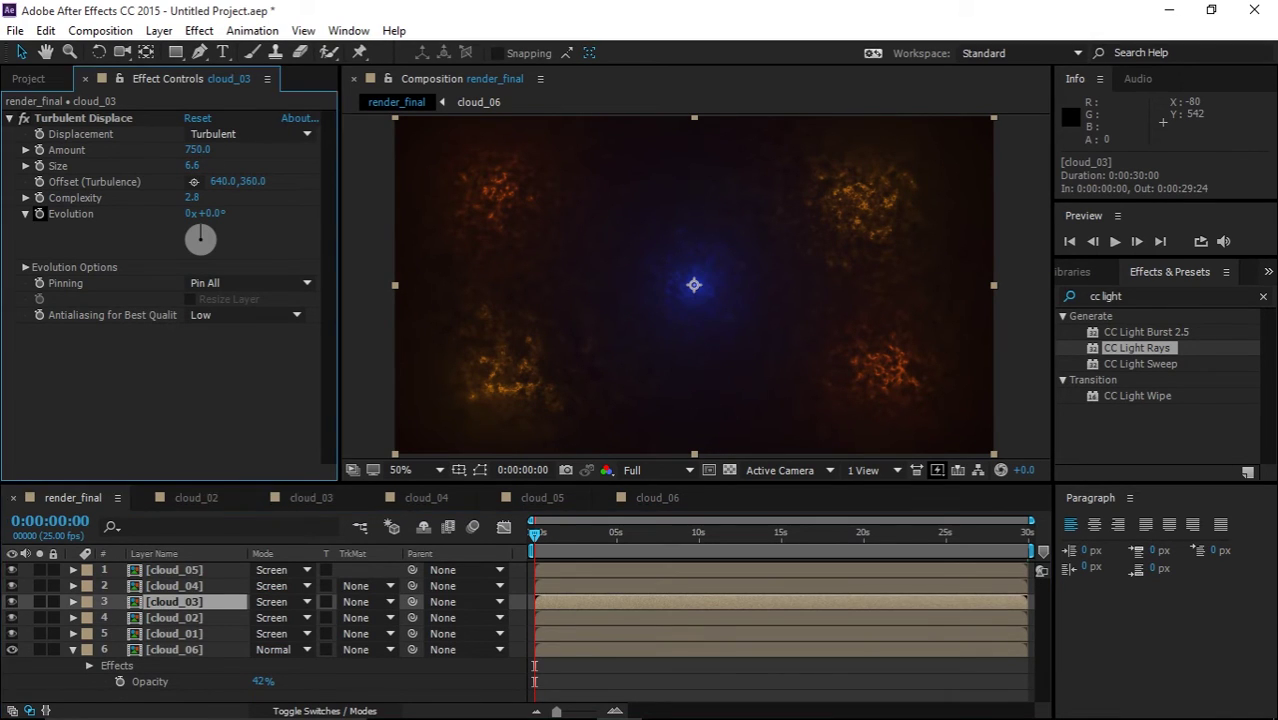
text(tim)
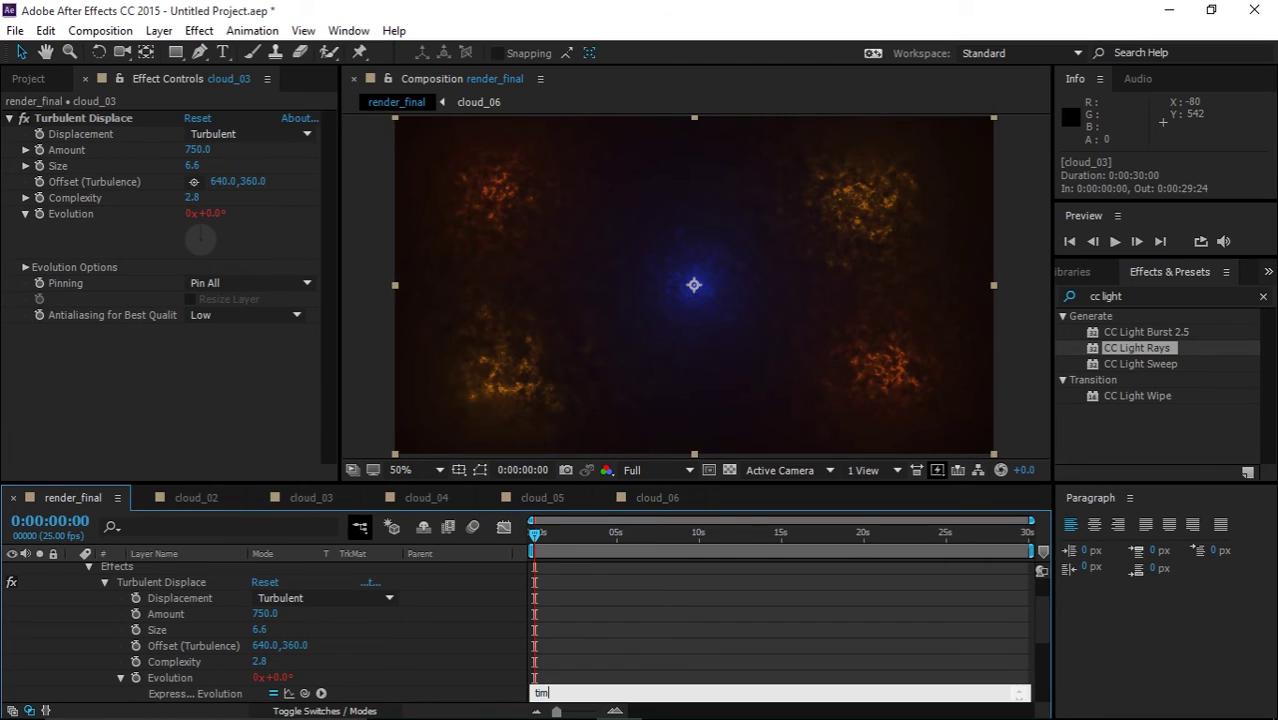
text(e*-110)
scroll(140, 630, up, 3)
click(73, 602)
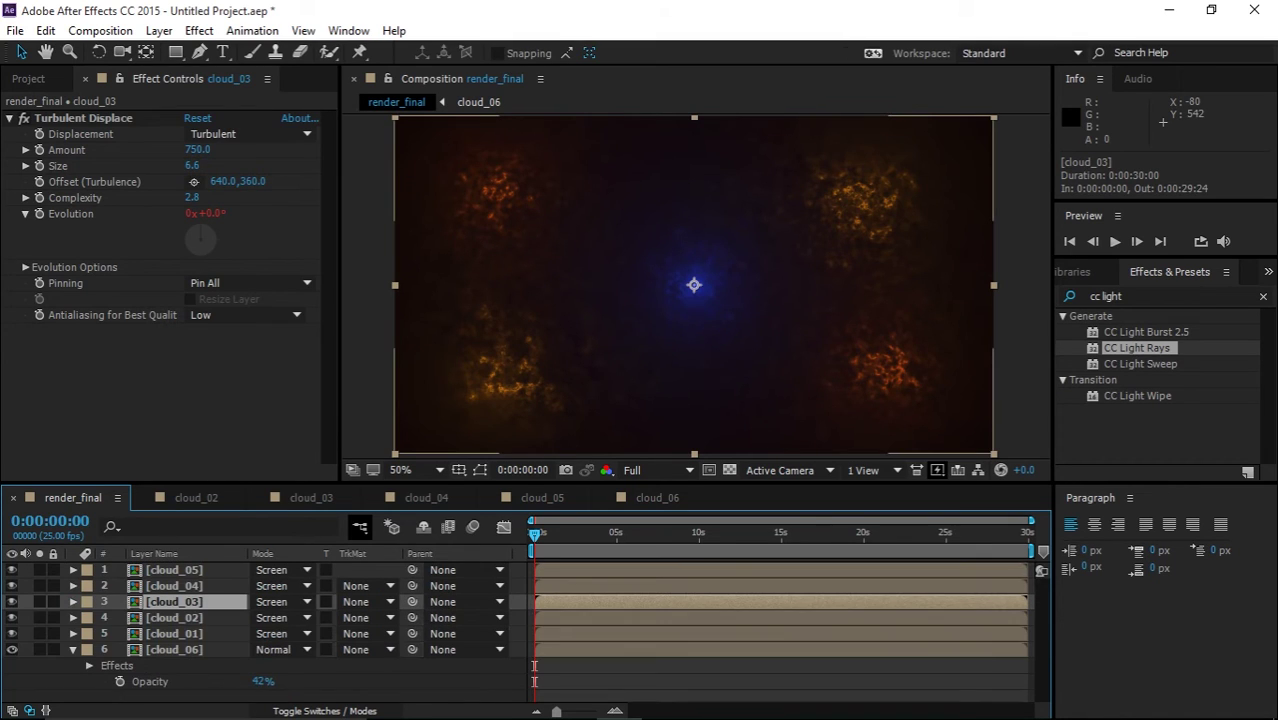
- Add the expression time*90 to the Turbulent Displace Evolution of the cloud_04 layer
click(174, 586)
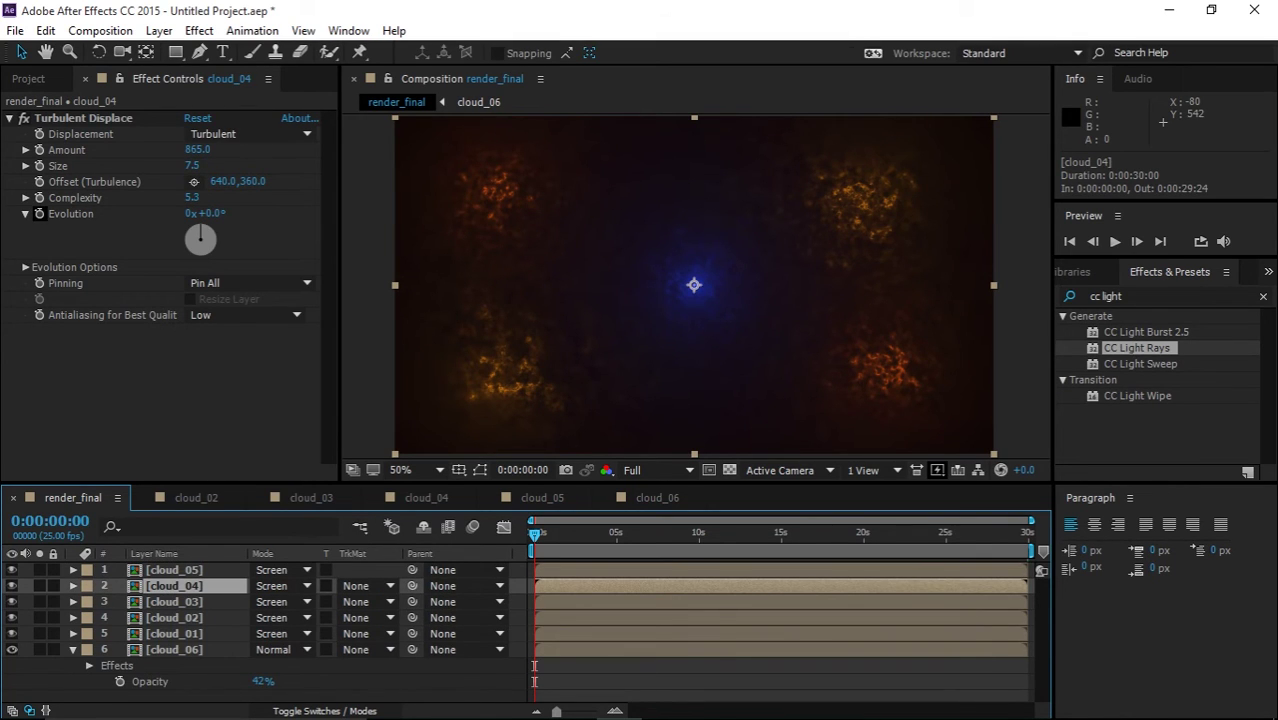
alt+click(39, 213)
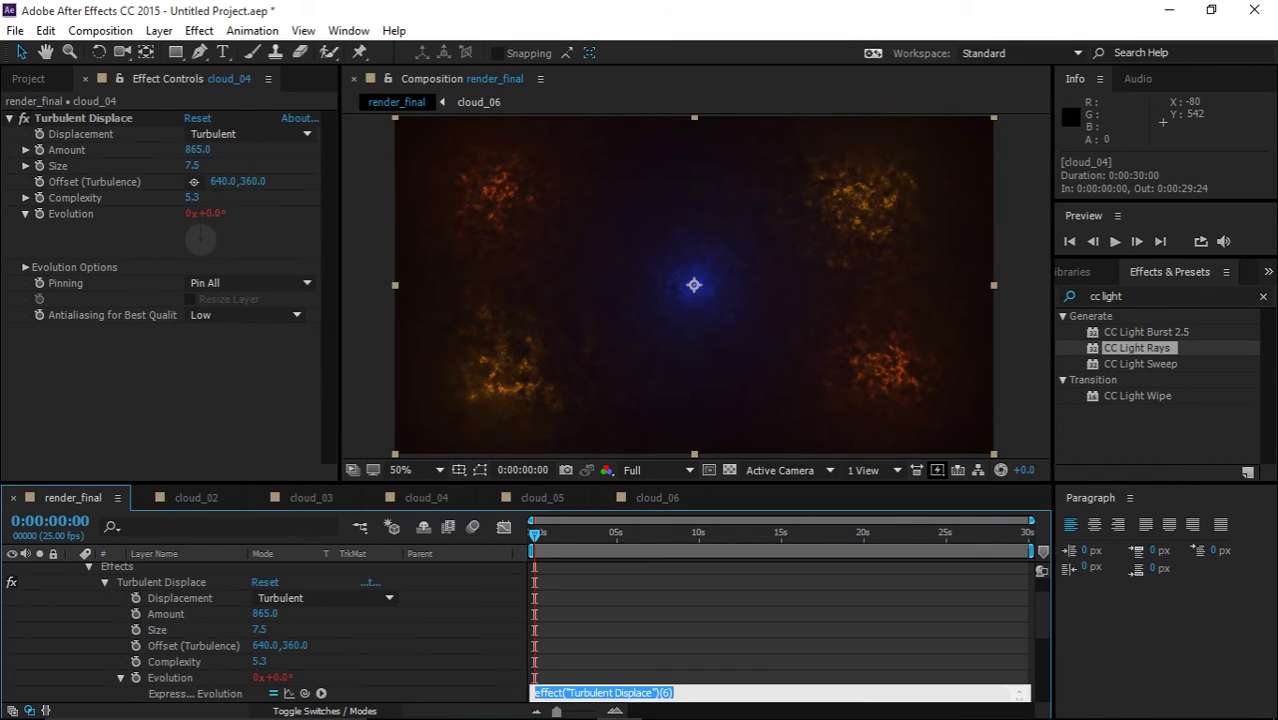
text(time)
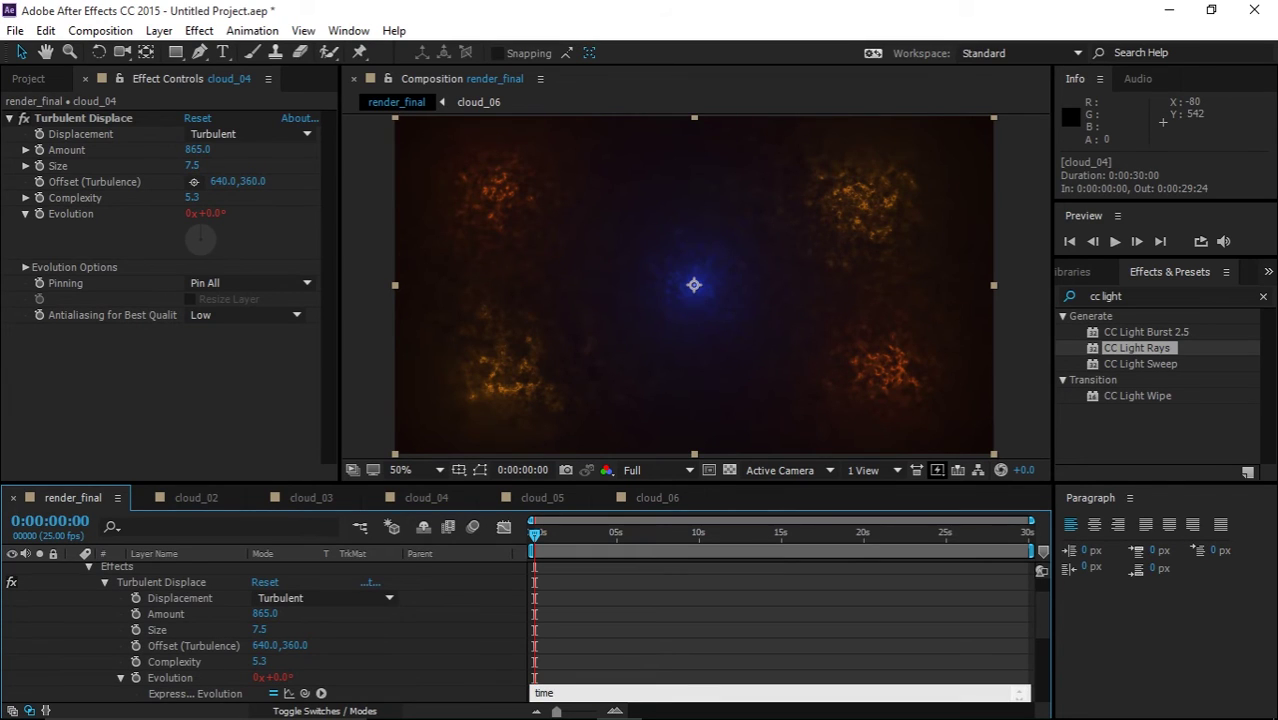
text(*90)
click(220, 385)
- Add the expression time*-80 to the Turbulent Displace Evolution of the cloud_05 layer
click(175, 570)
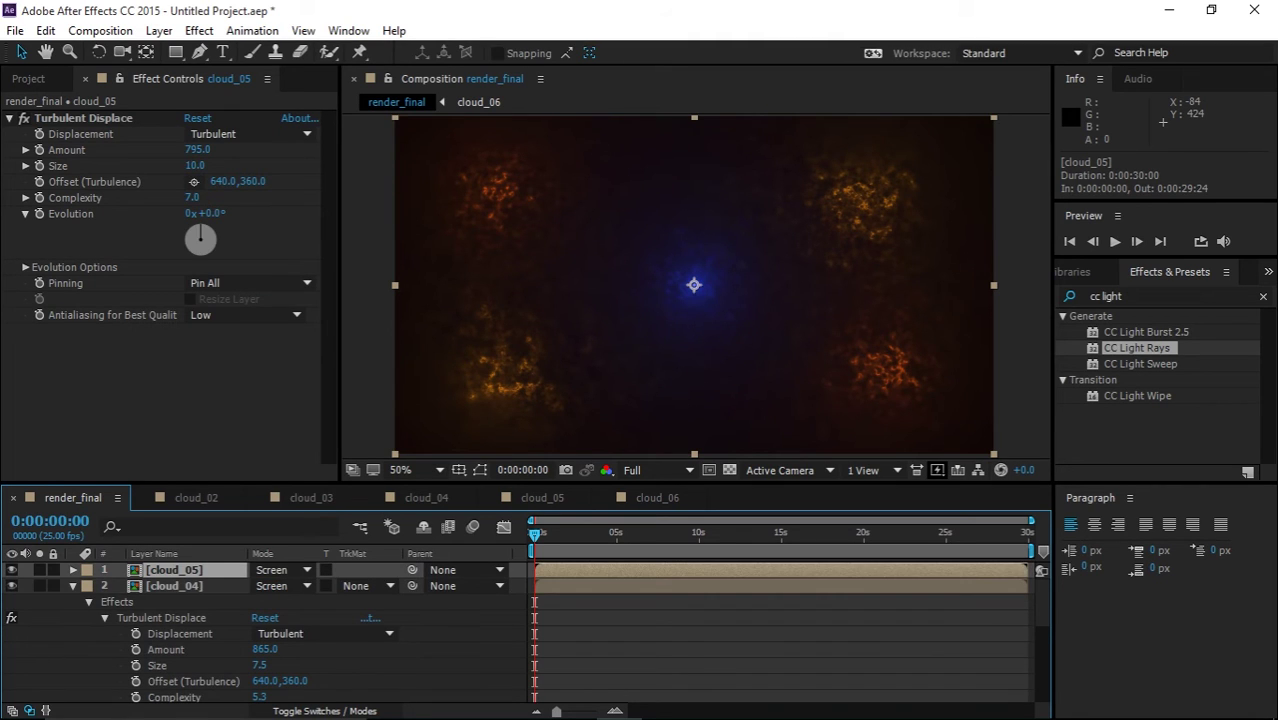
alt+click(40, 214)
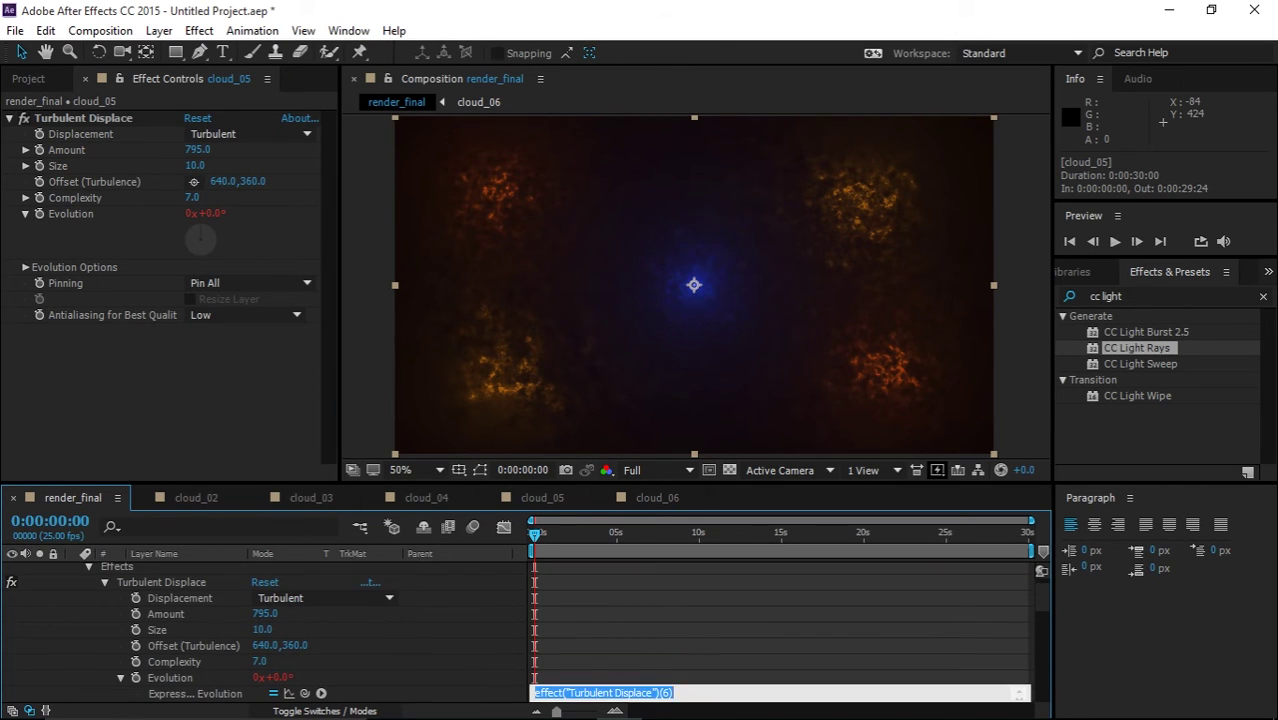
text(time)
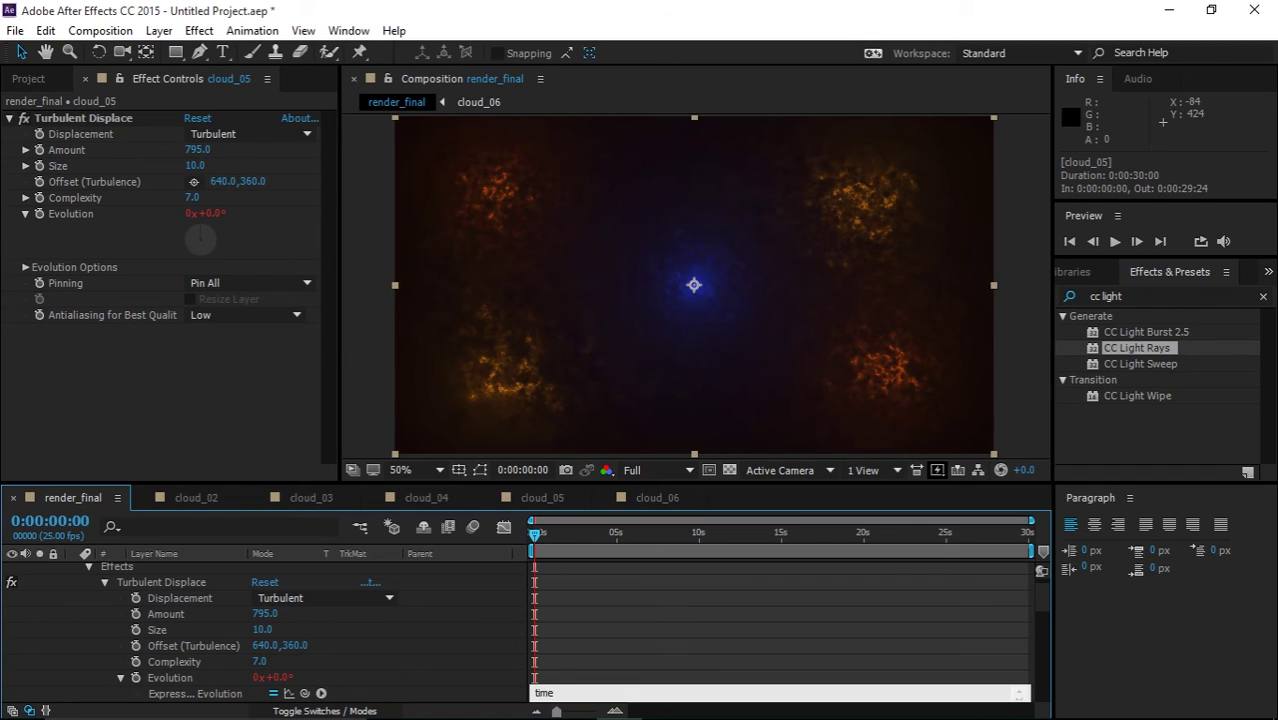
text(*)
text(-90)
key(BackSpace)
key(BackSpace)
text(80)
key(KP_Enter)
- Lower the composition's preview resolution to Third and play back the cloud animation
key(space)
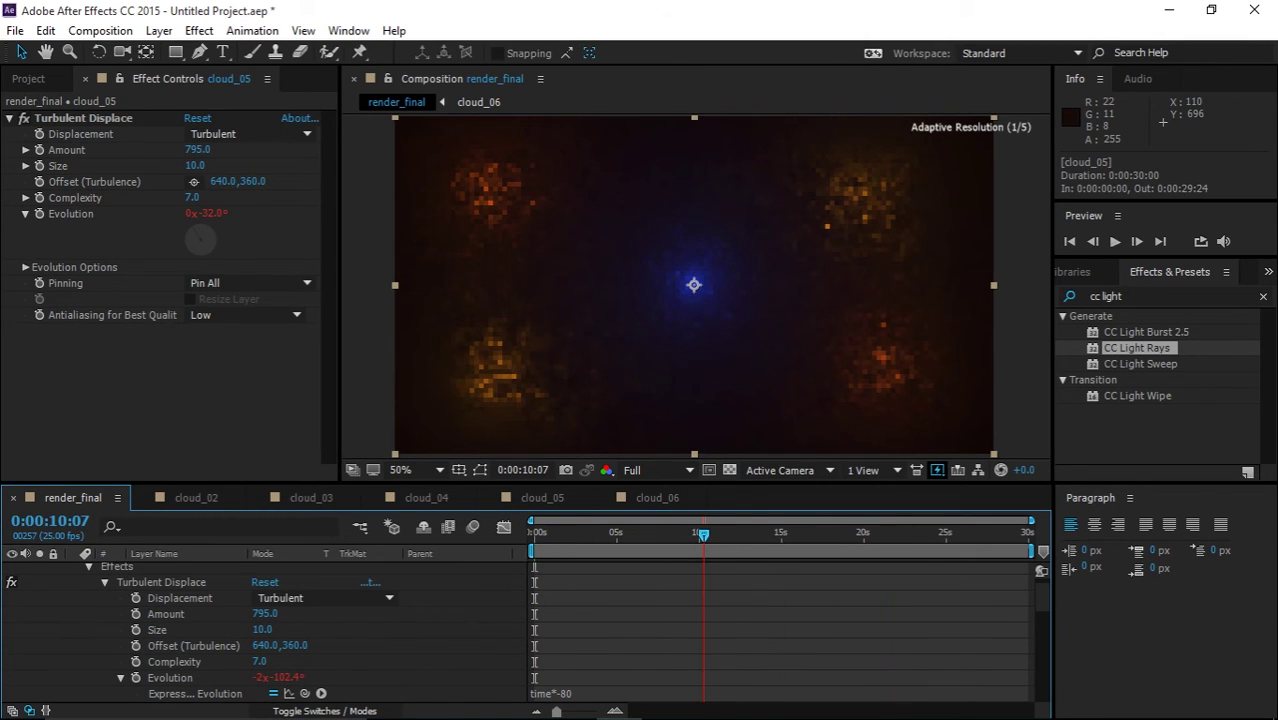
click(655, 470)
click(650, 558)
key(space)
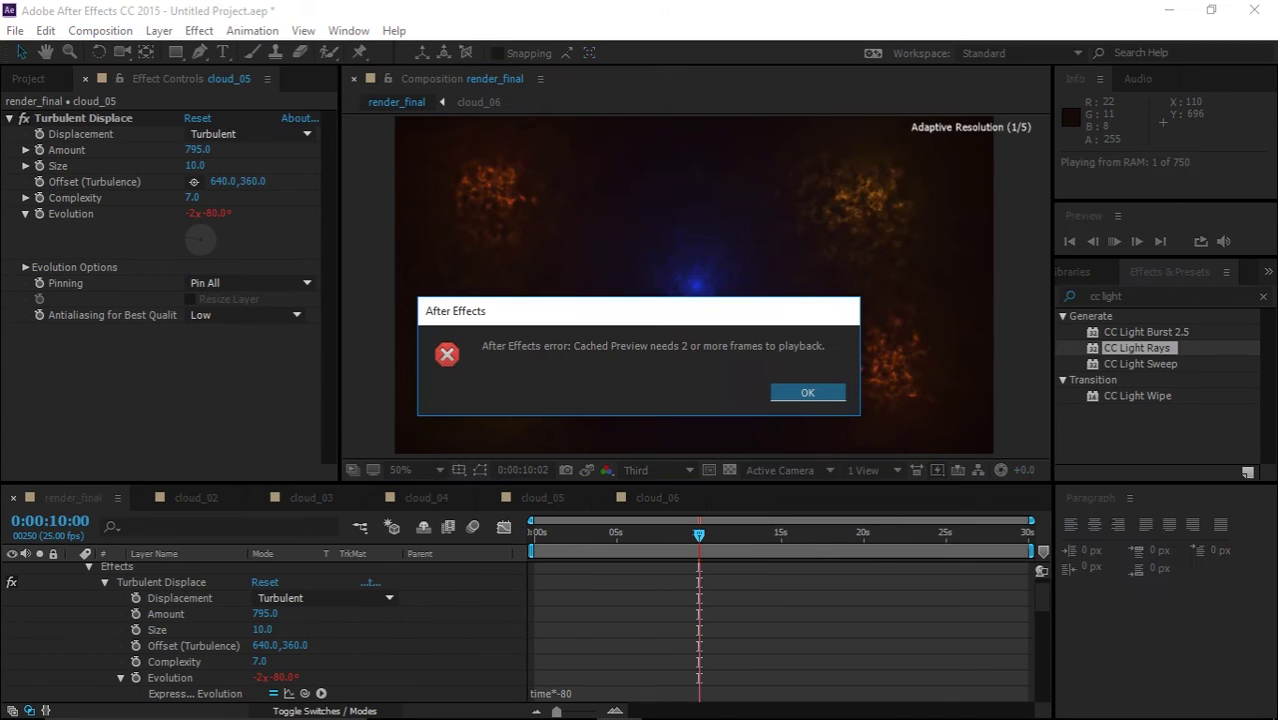
key(Return)
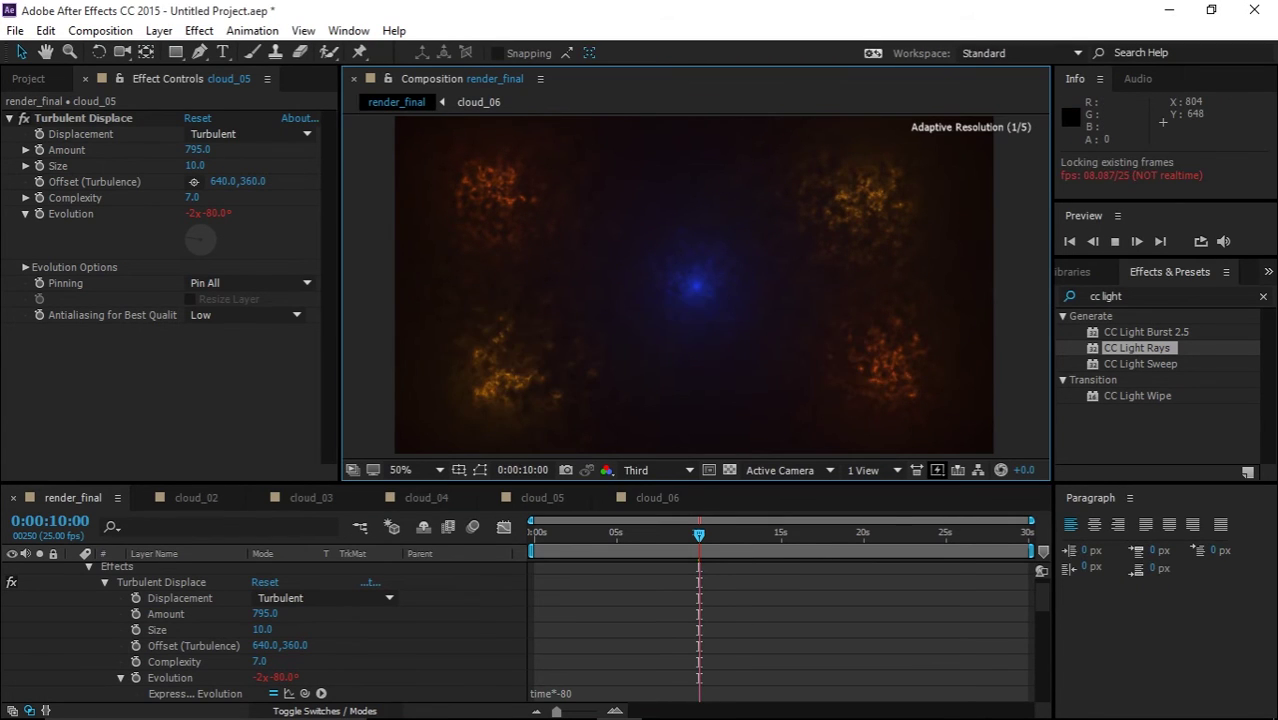
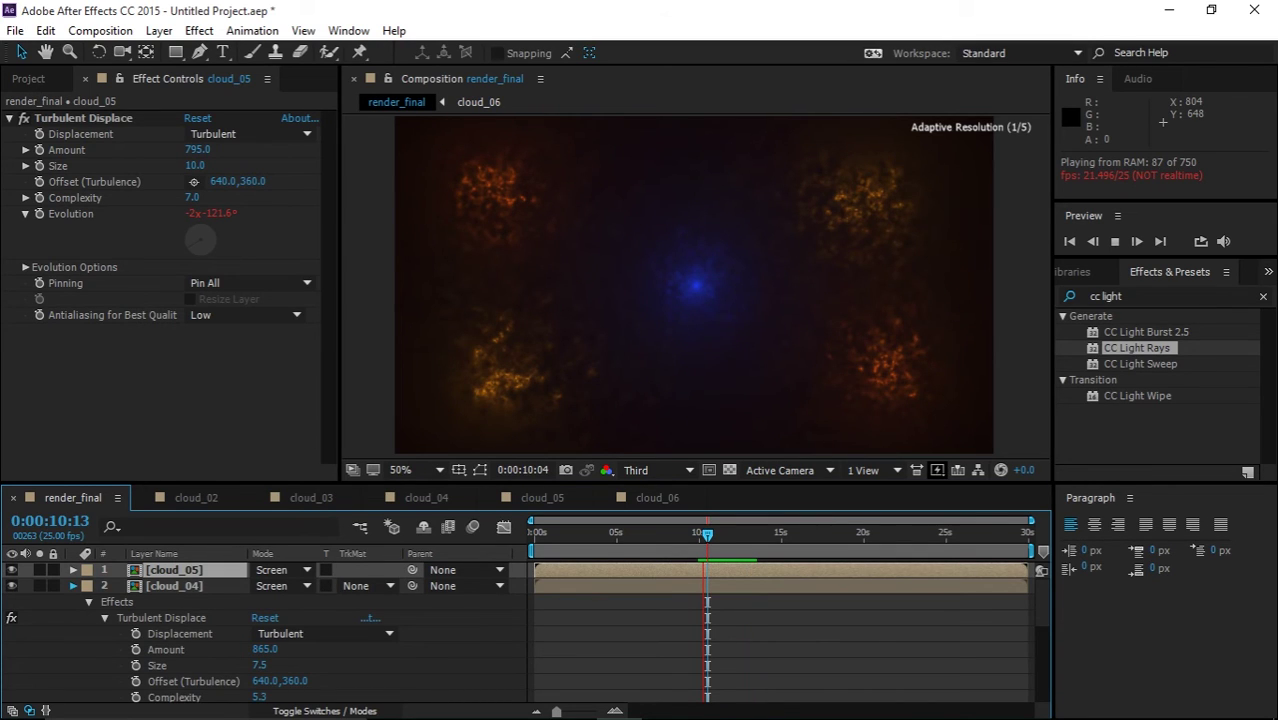
- Assign the Red label color to all six cloud layers in render_final
key(ctrl+a)
click(87, 650)
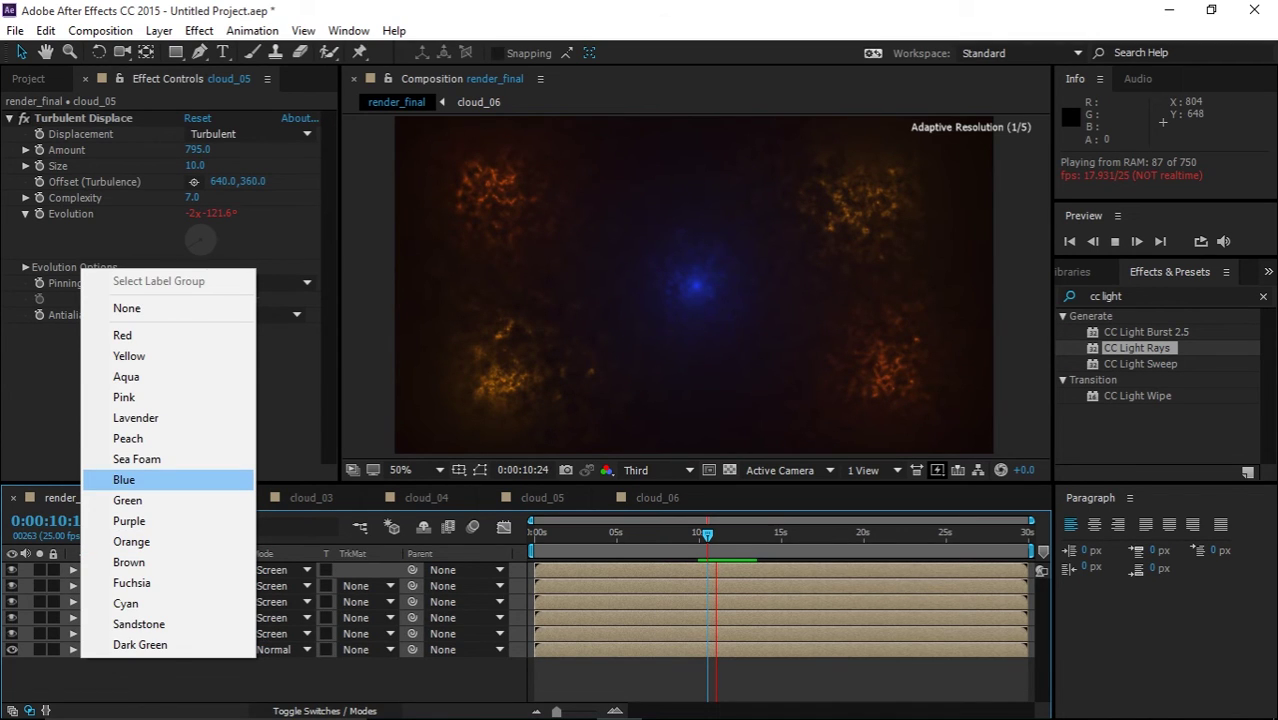
click(123, 336)
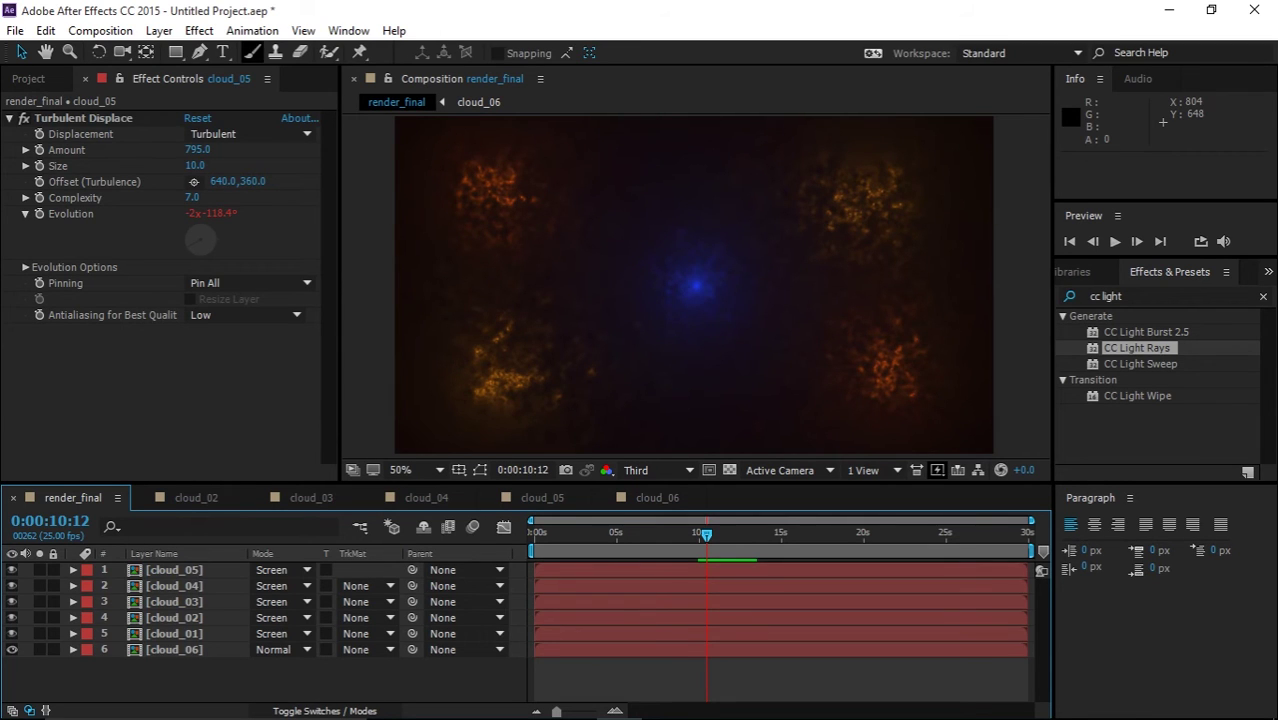
- Add an adjustment layer above the cloud layers in render_final and name it cc
click(159, 30)
mouse_move(230, 24)
click(660, 153)
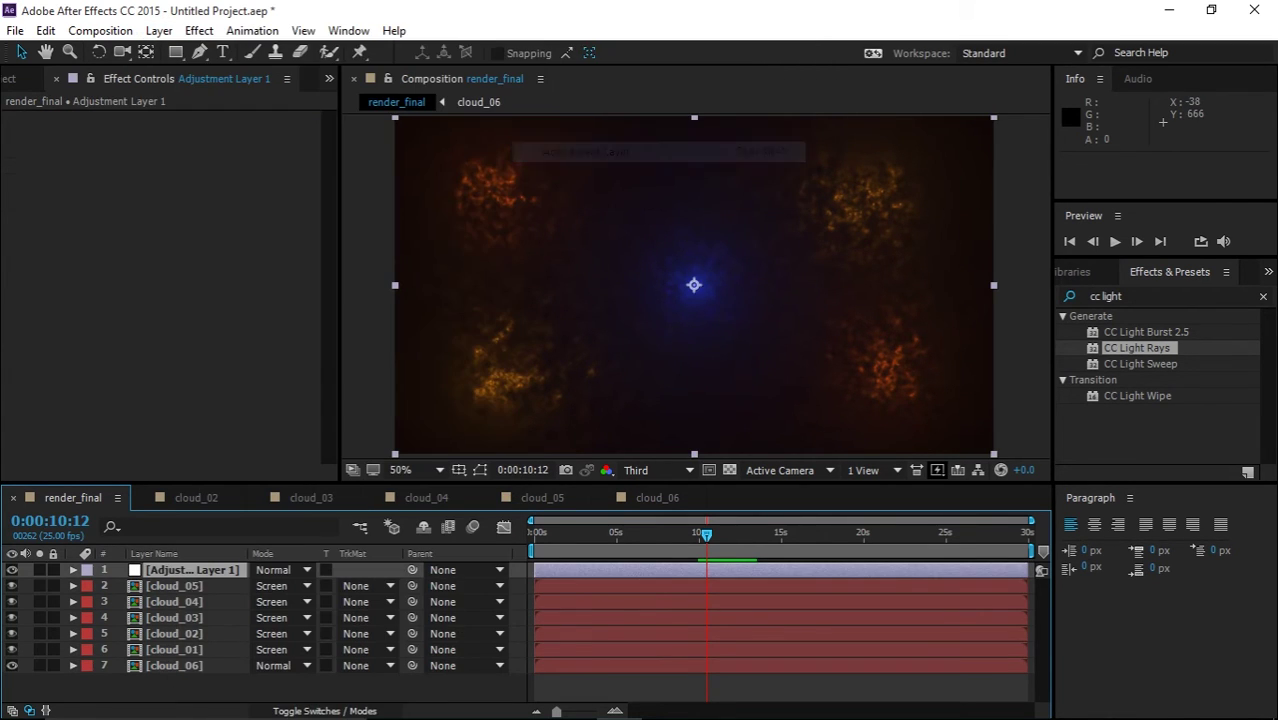
key(Return)
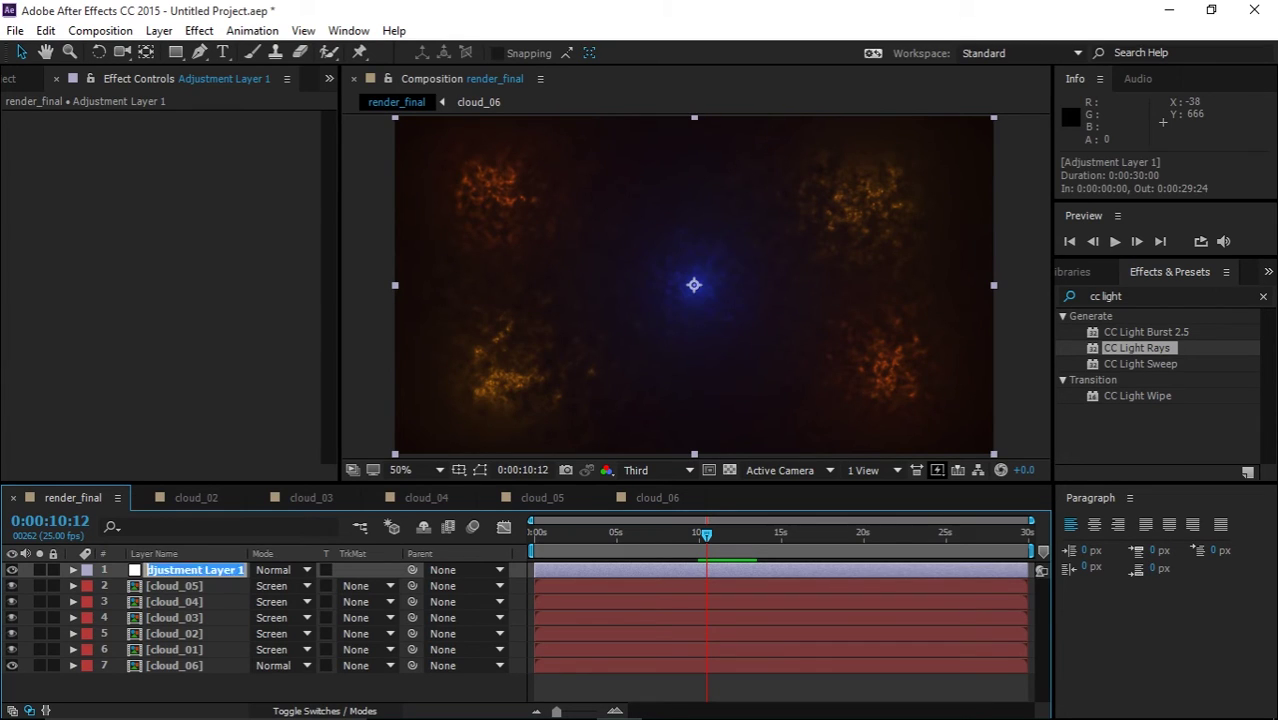
text(cc)
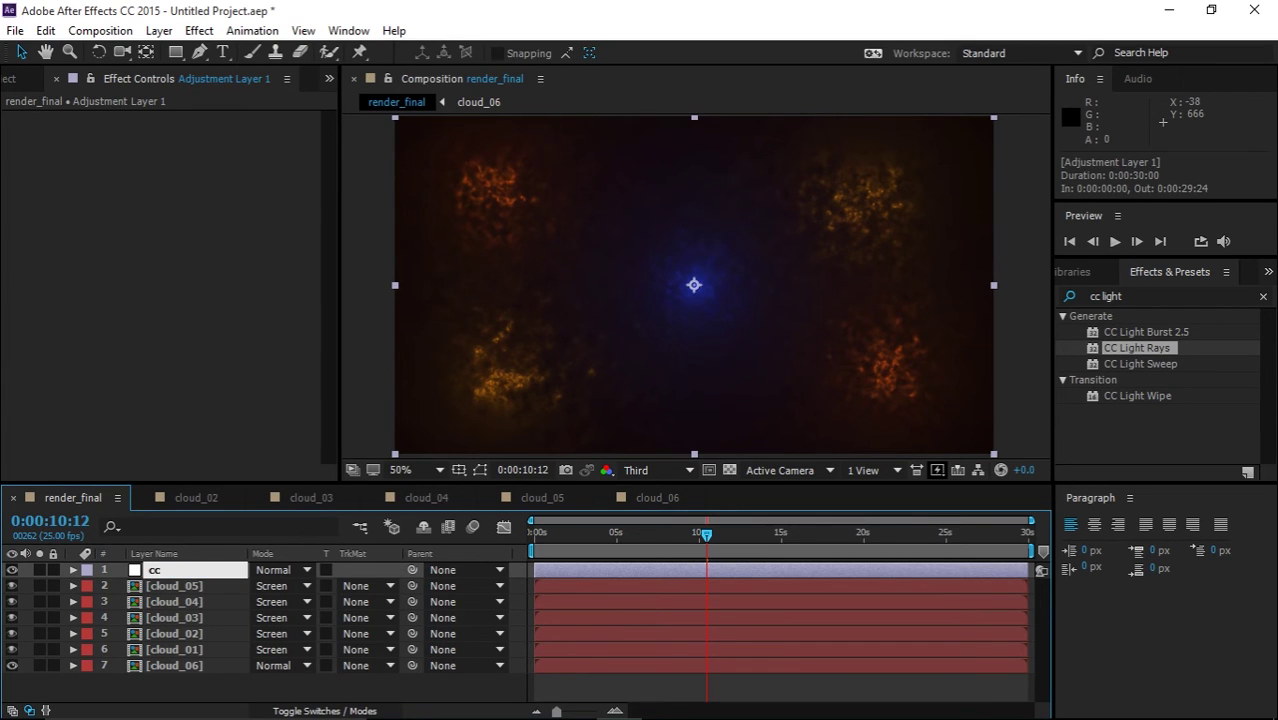
key(Return)
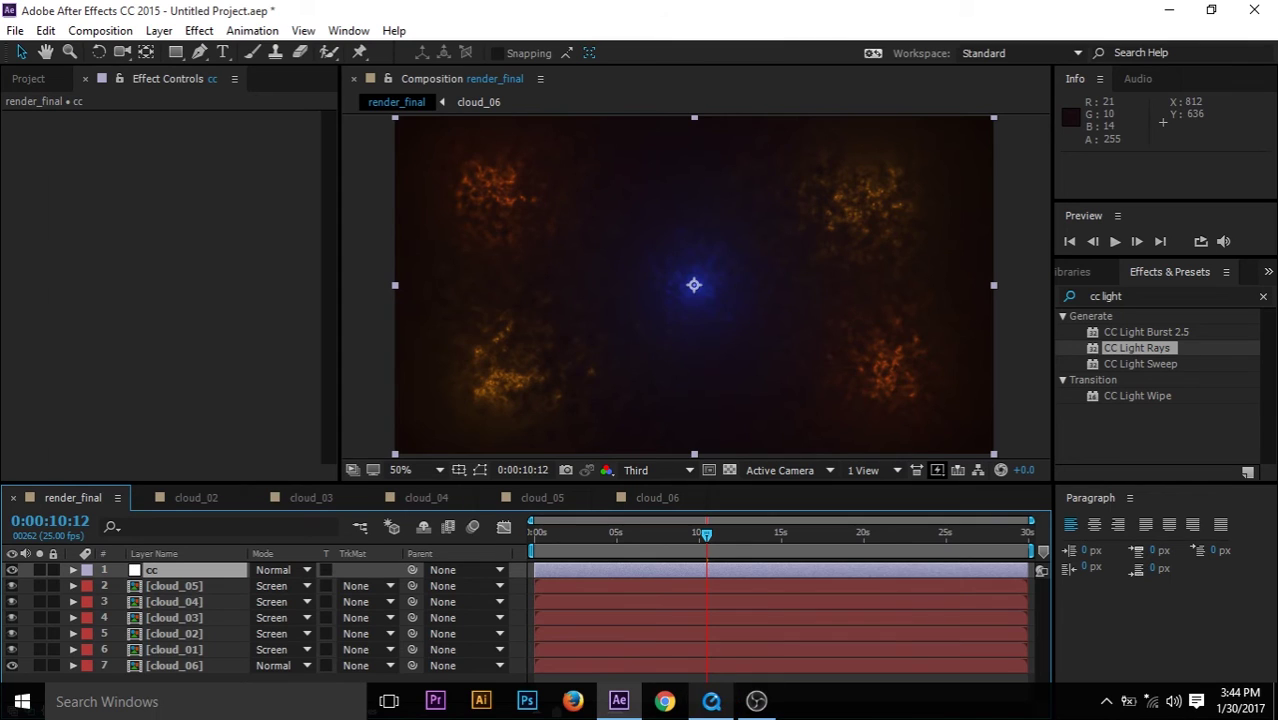
- Switch to the video player and examine the finished reference render at about 9 seconds, then return to After Effects
click(711, 701)
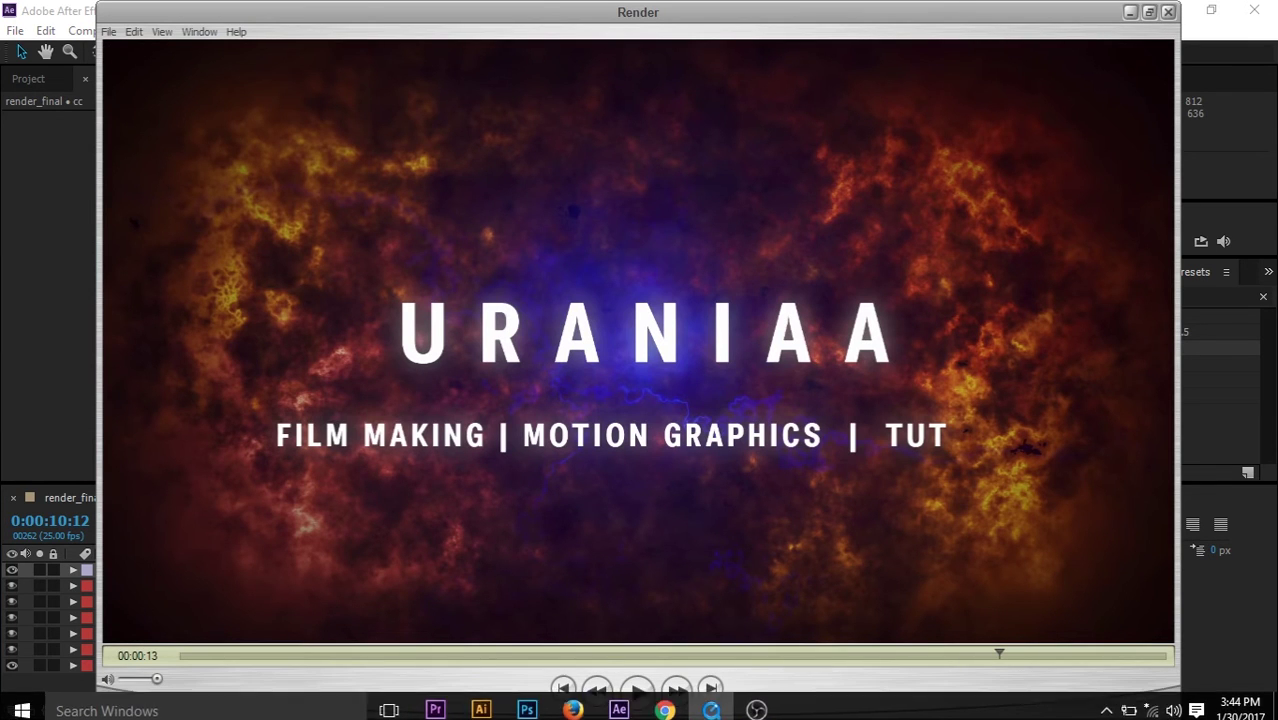
drag(999, 655, 759, 655)
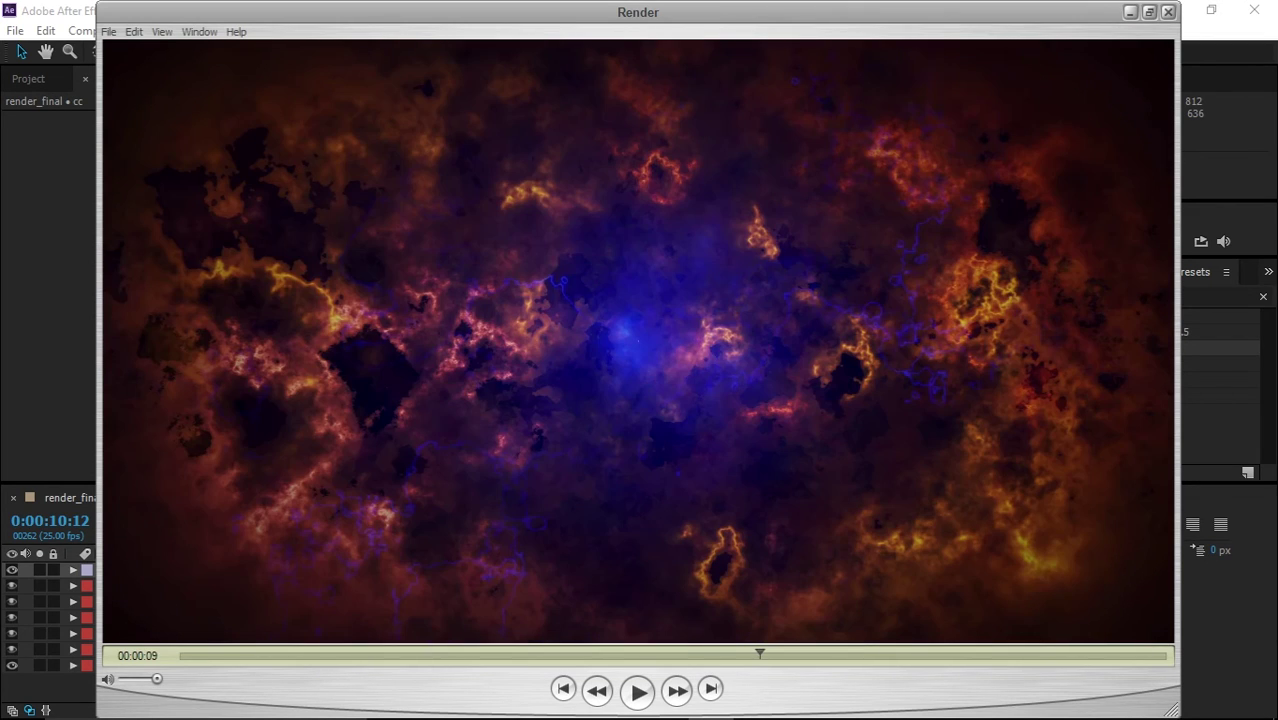
click(1130, 13)
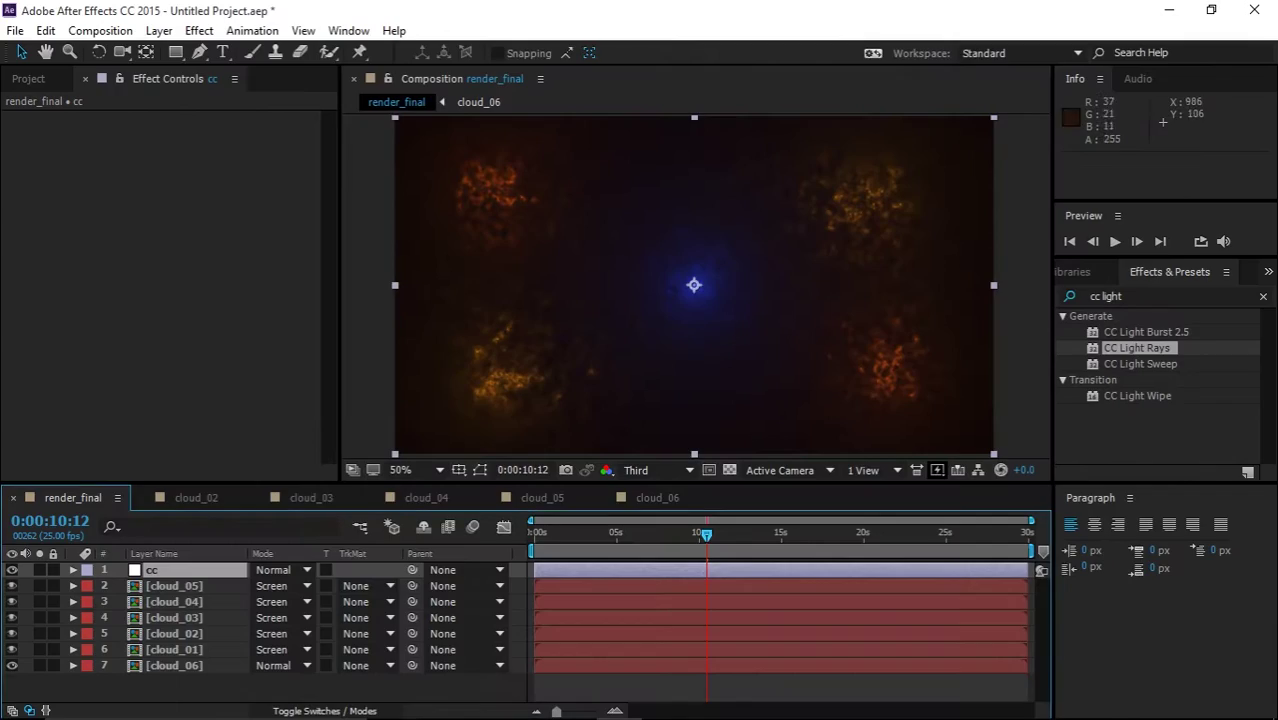
- Duplicate the cloud_01 composition in the project and rename the copy thunder
click(174, 650)
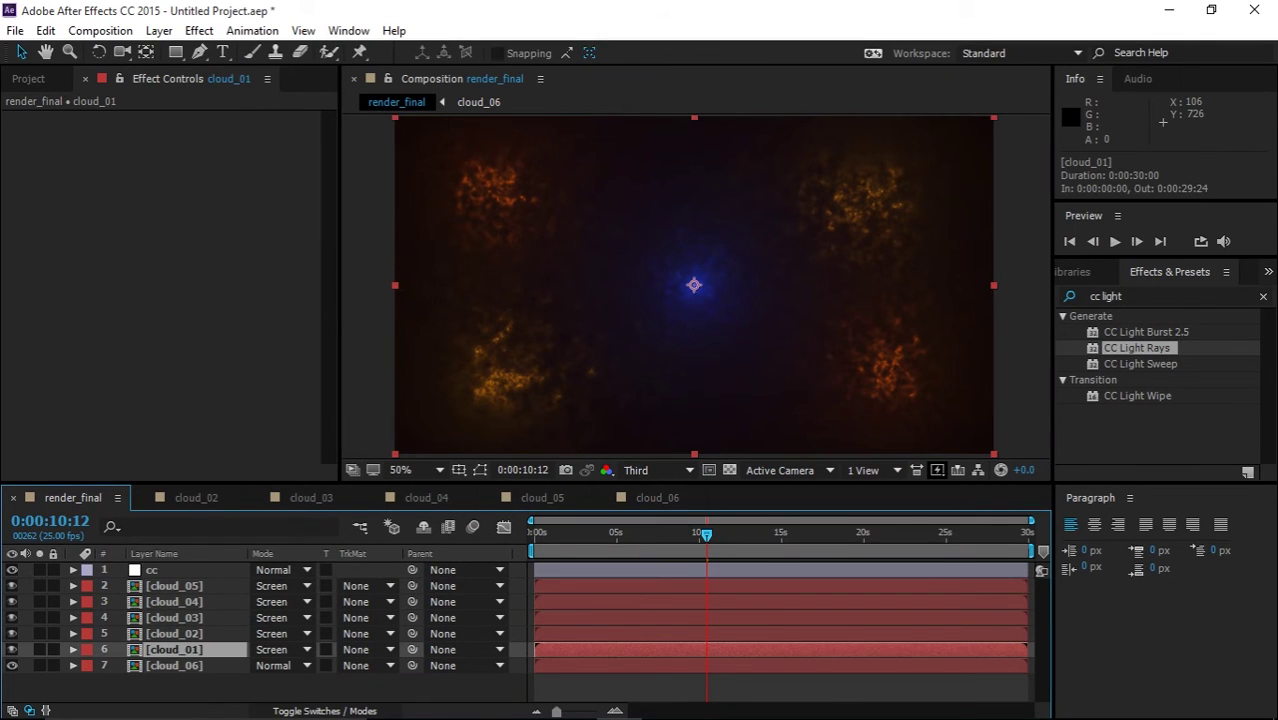
click(29, 79)
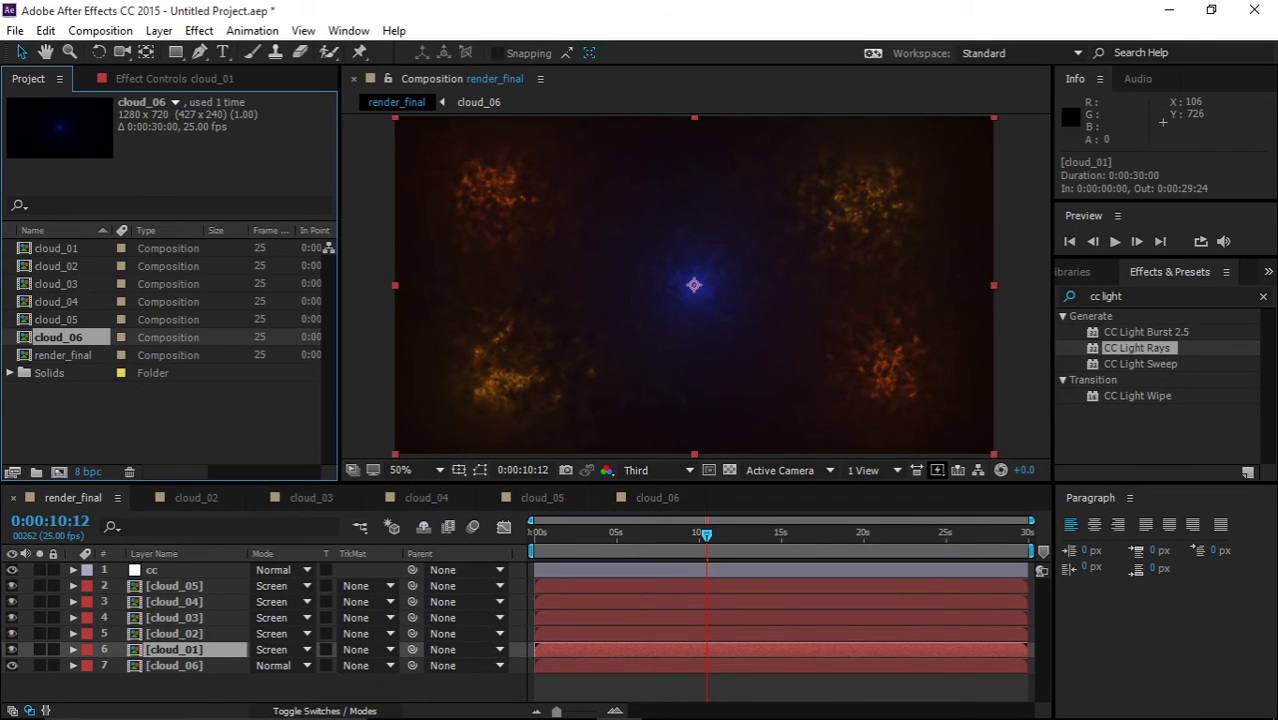
click(58, 248)
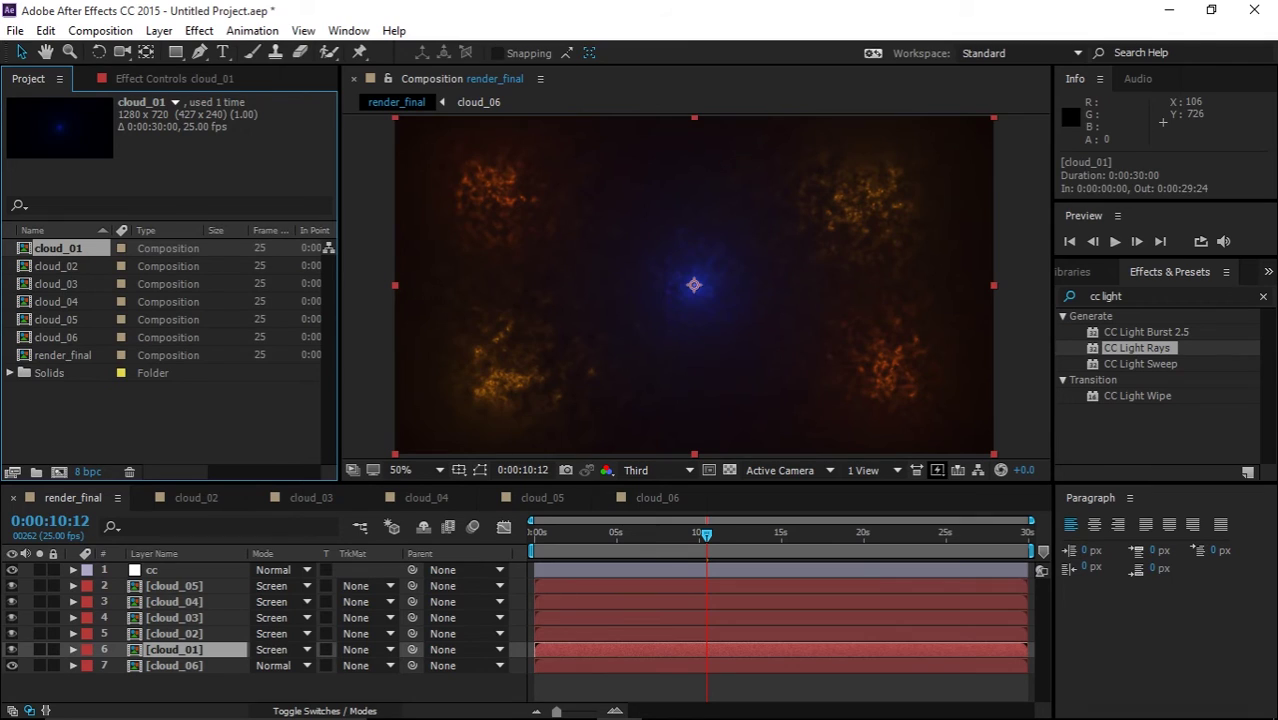
key(ctrl+v)
key(Return)
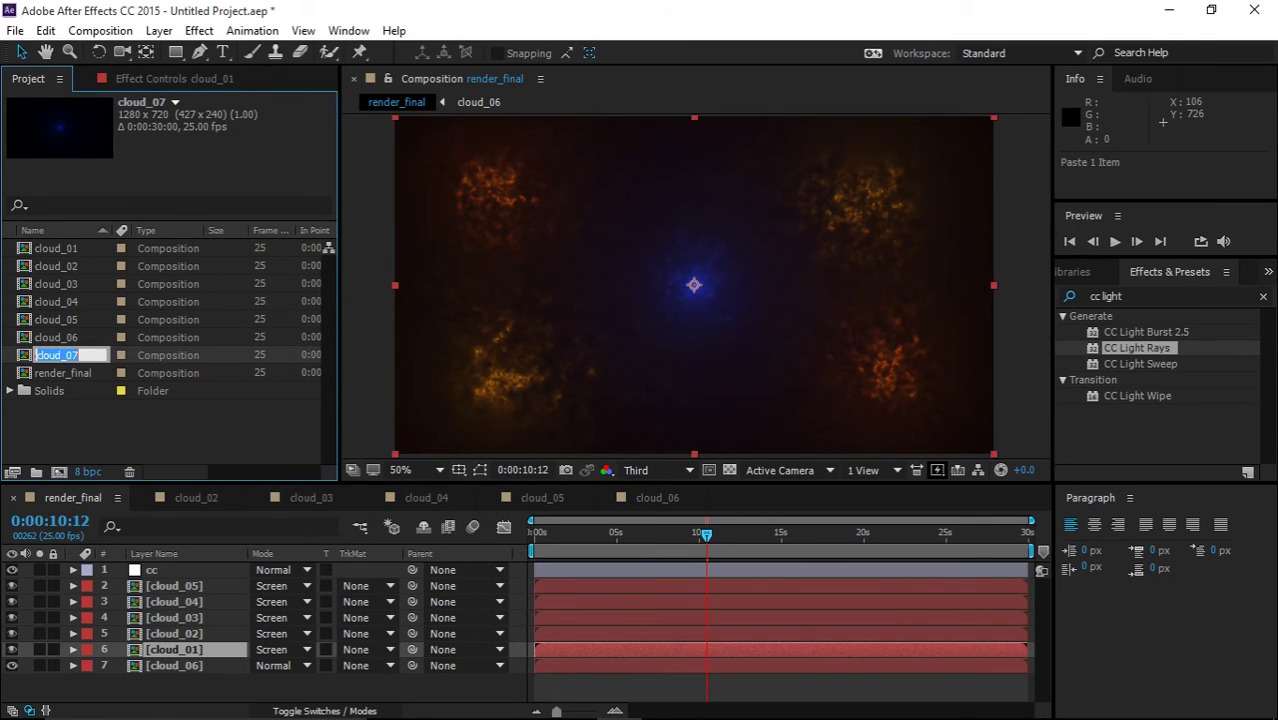
text(thunder)
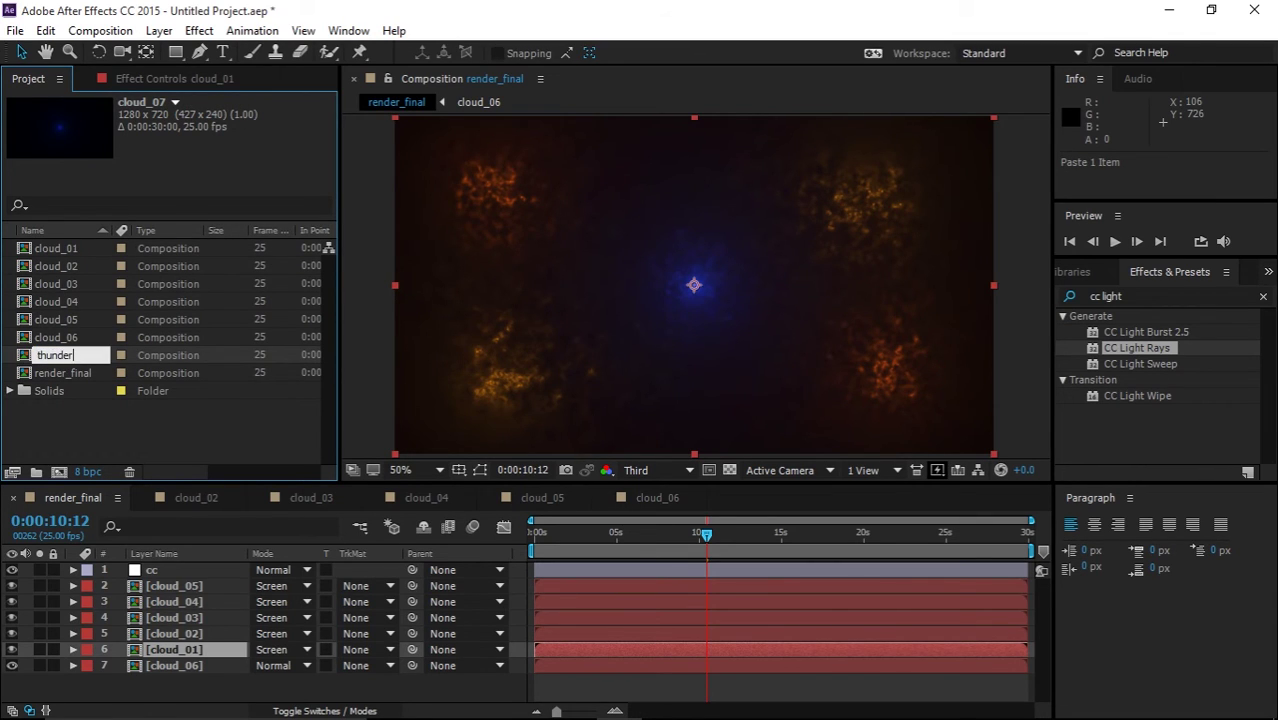
key(Return)
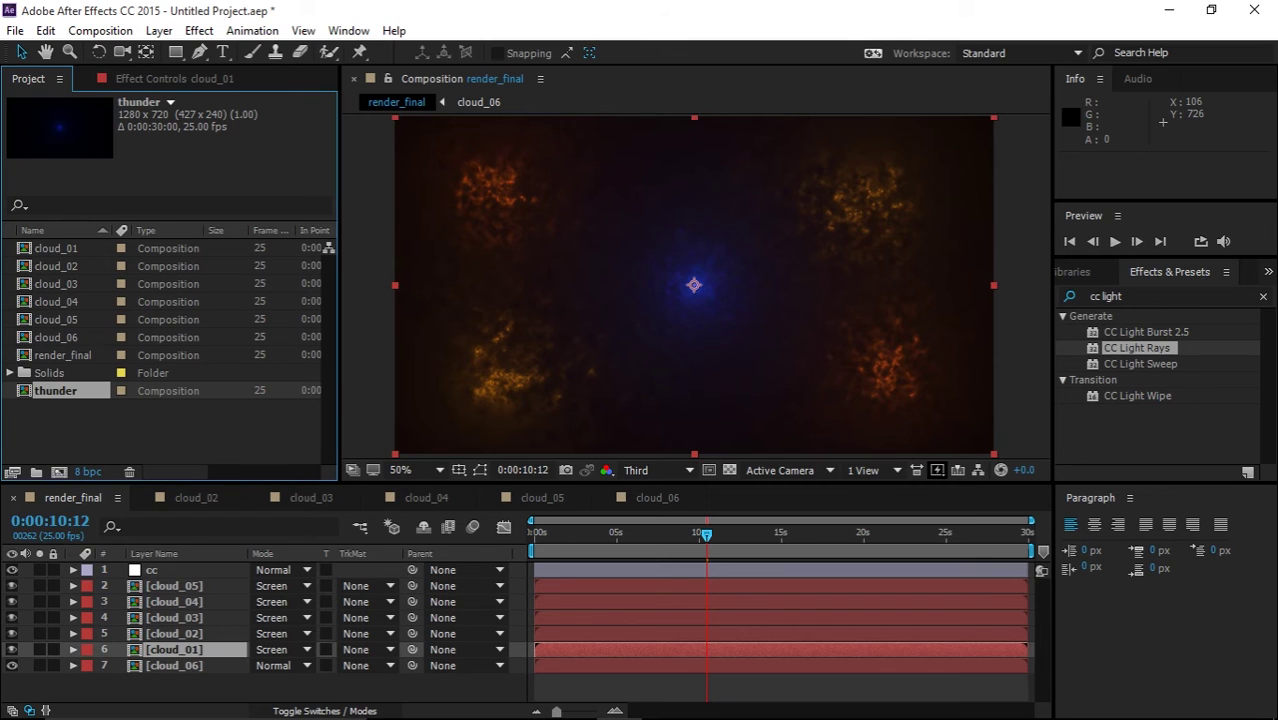
- Place the thunder composition as the lowest layer of render_final, below cloud_06, and open it for editing
drag(57, 391, 174, 678)
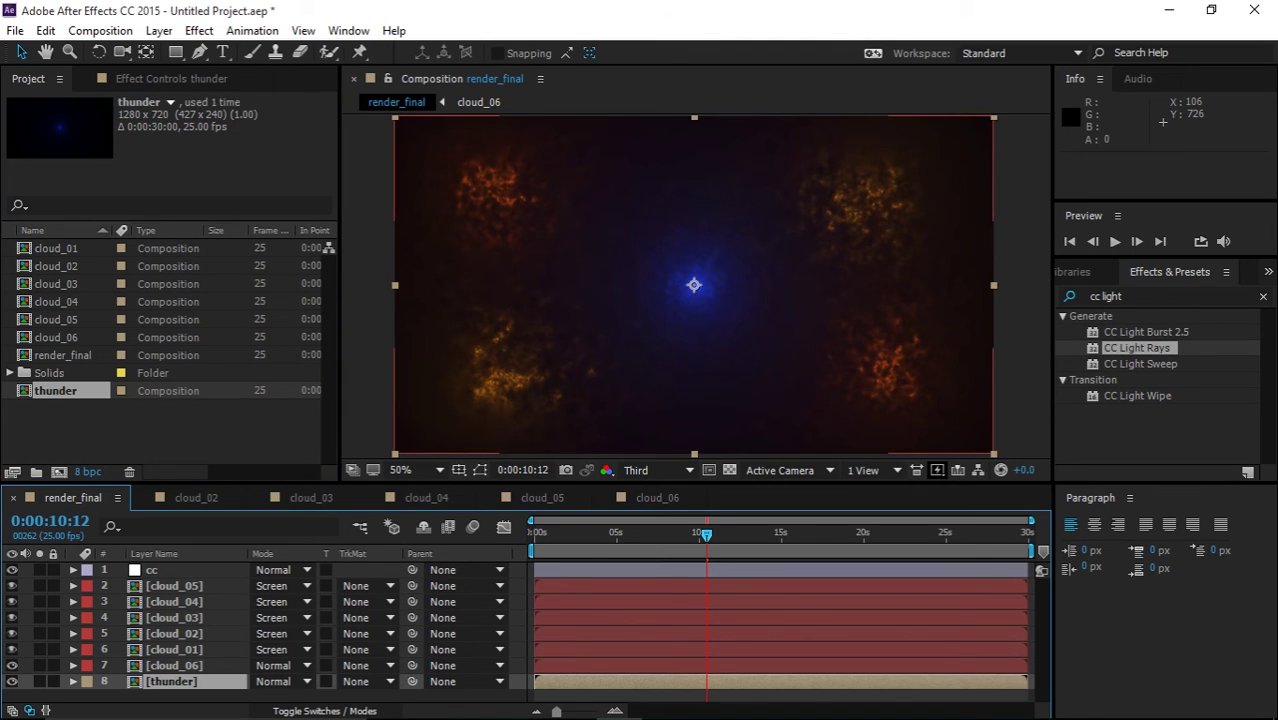
double_click(172, 680)
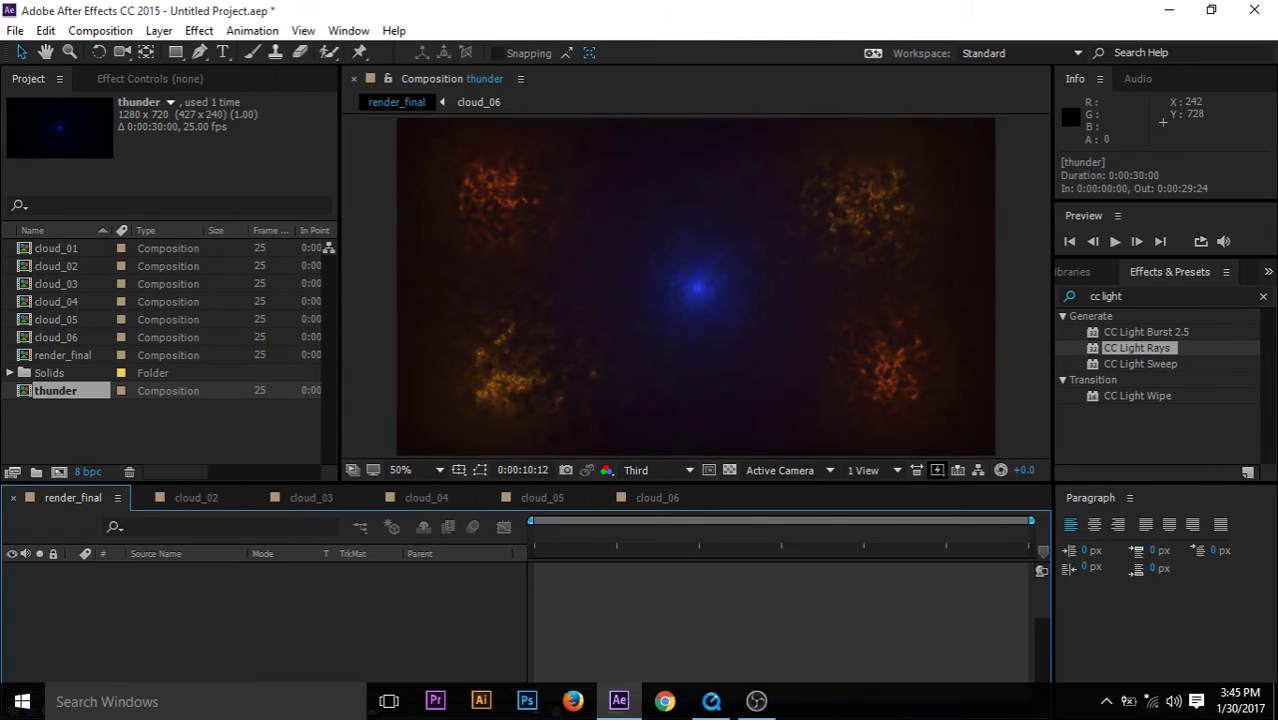
- Apply the Corner Pin effect to the cloud layer in the thunder composition
click(160, 570)
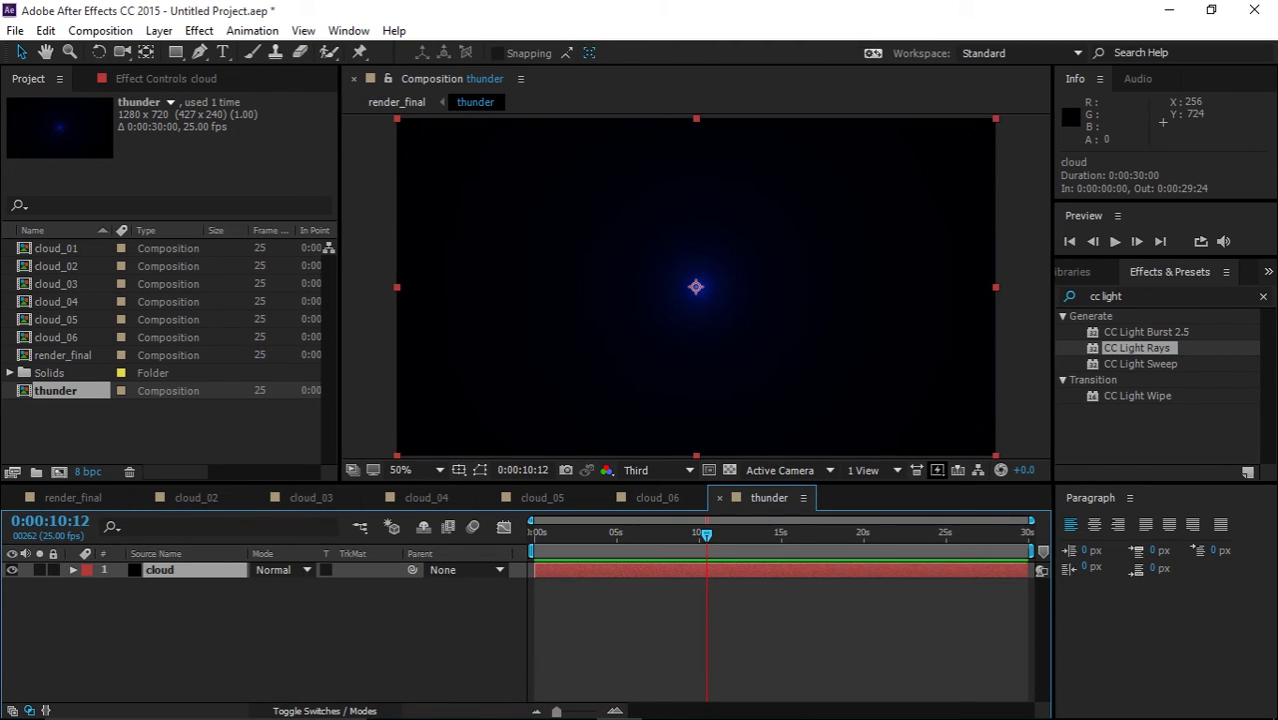
key(F3)
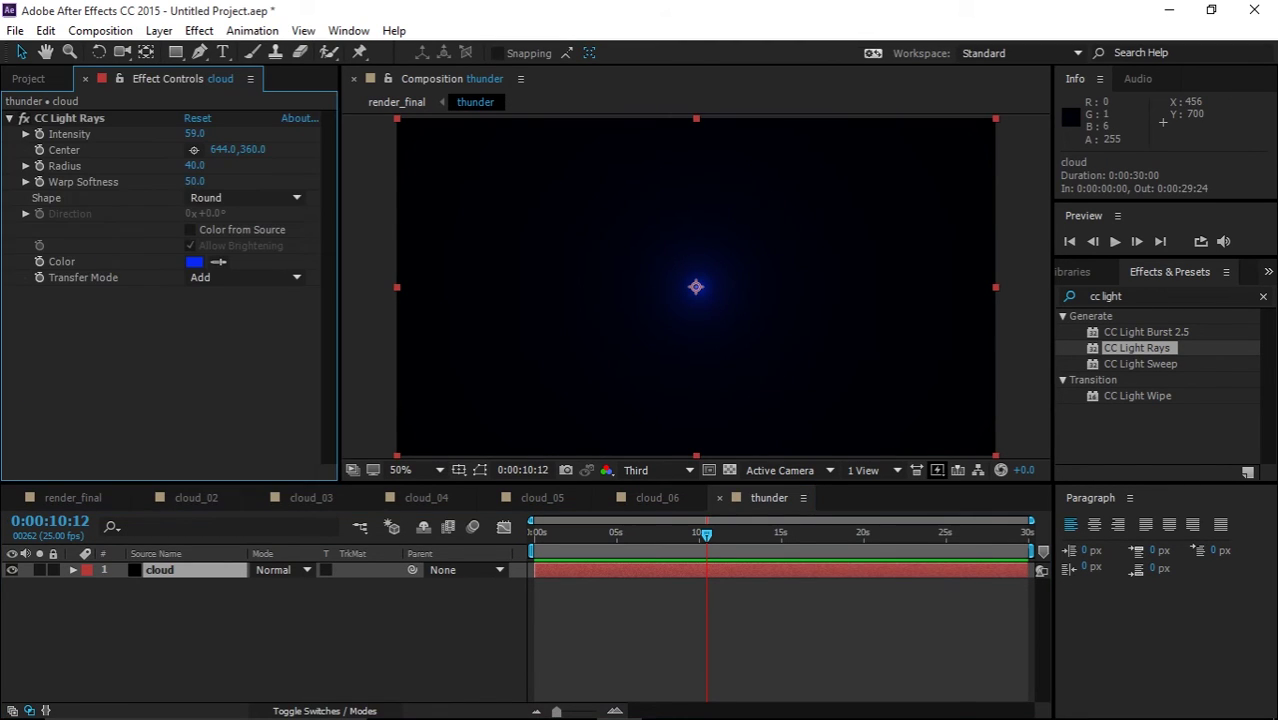
key(ctrl+space)
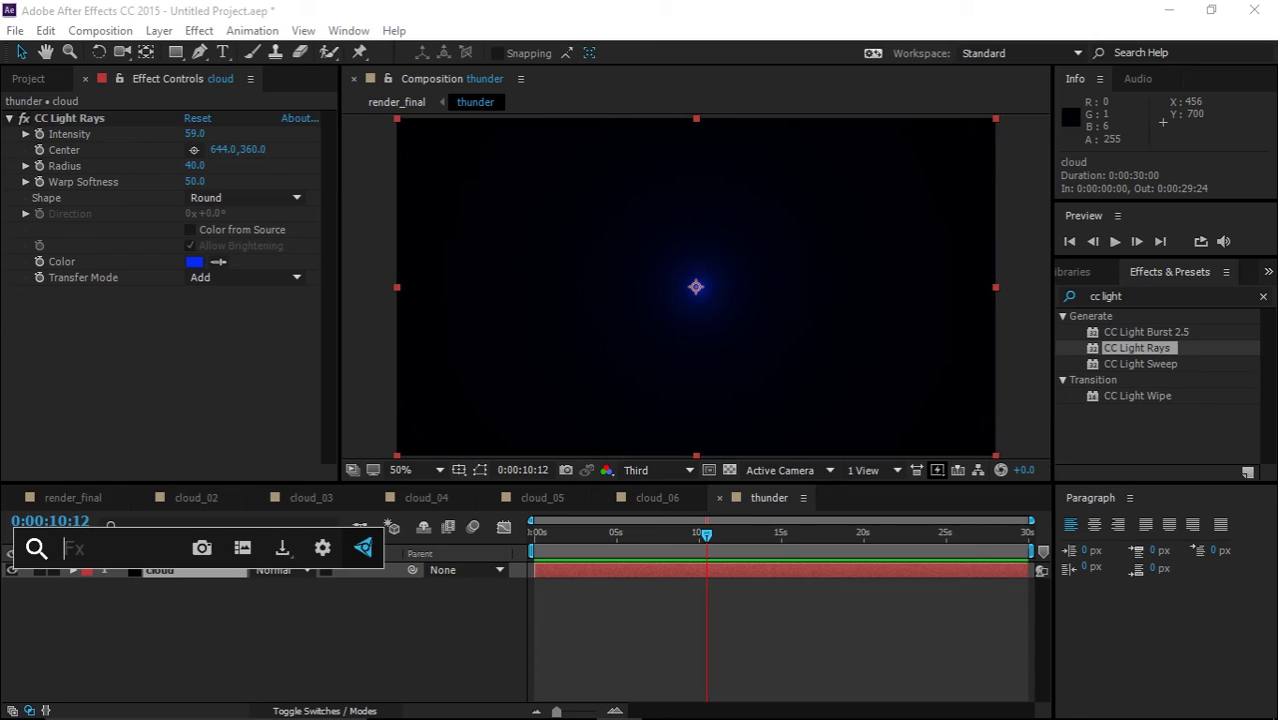
text(corner)
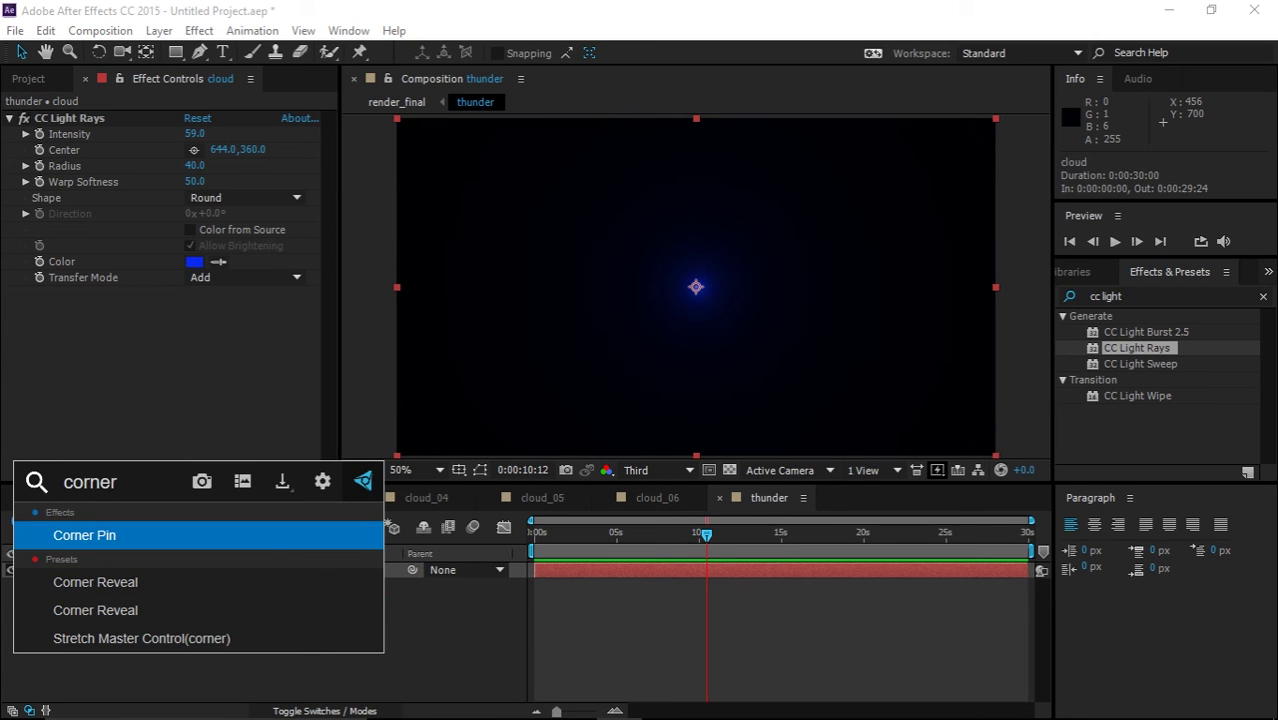
key(Return)
- Flatten the light into a thin horizontal streak with Corner Pin: Upper Left 4,344, Upper Right -2,376, Lower Left 1282,348, Lower Right 1284,382
drag(397, 118, 398, 272)
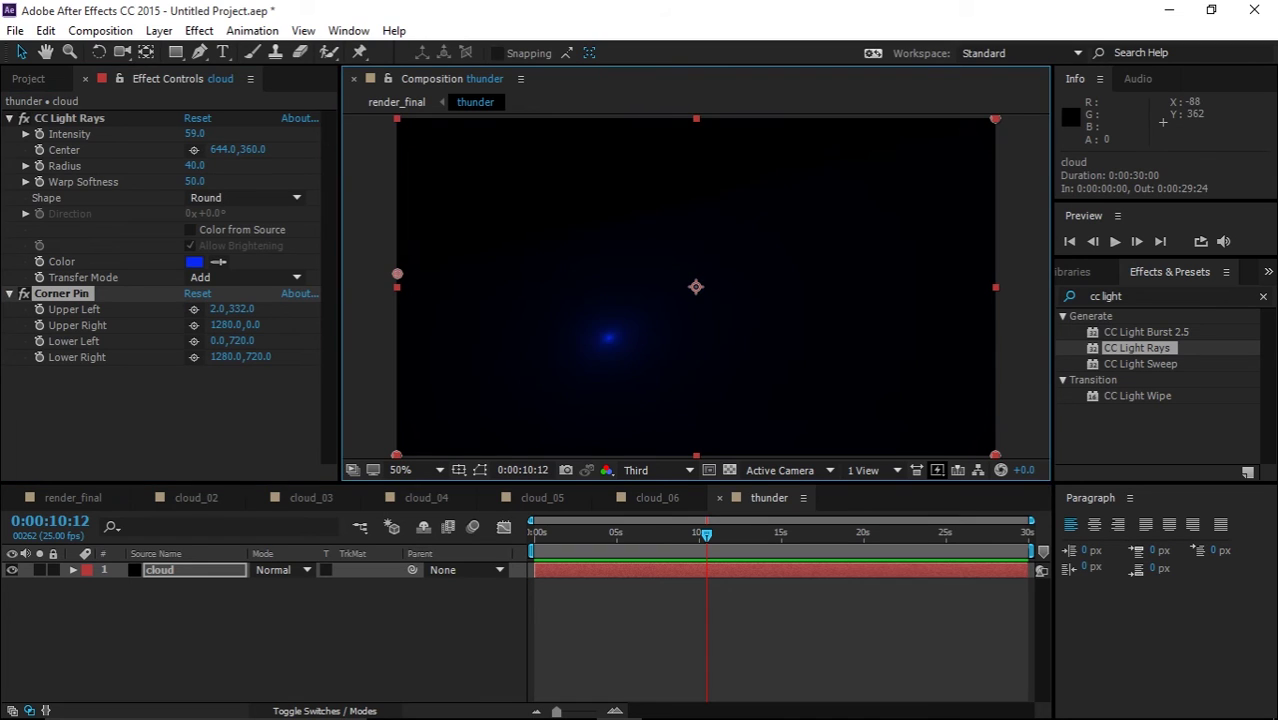
drag(995, 118, 398, 297)
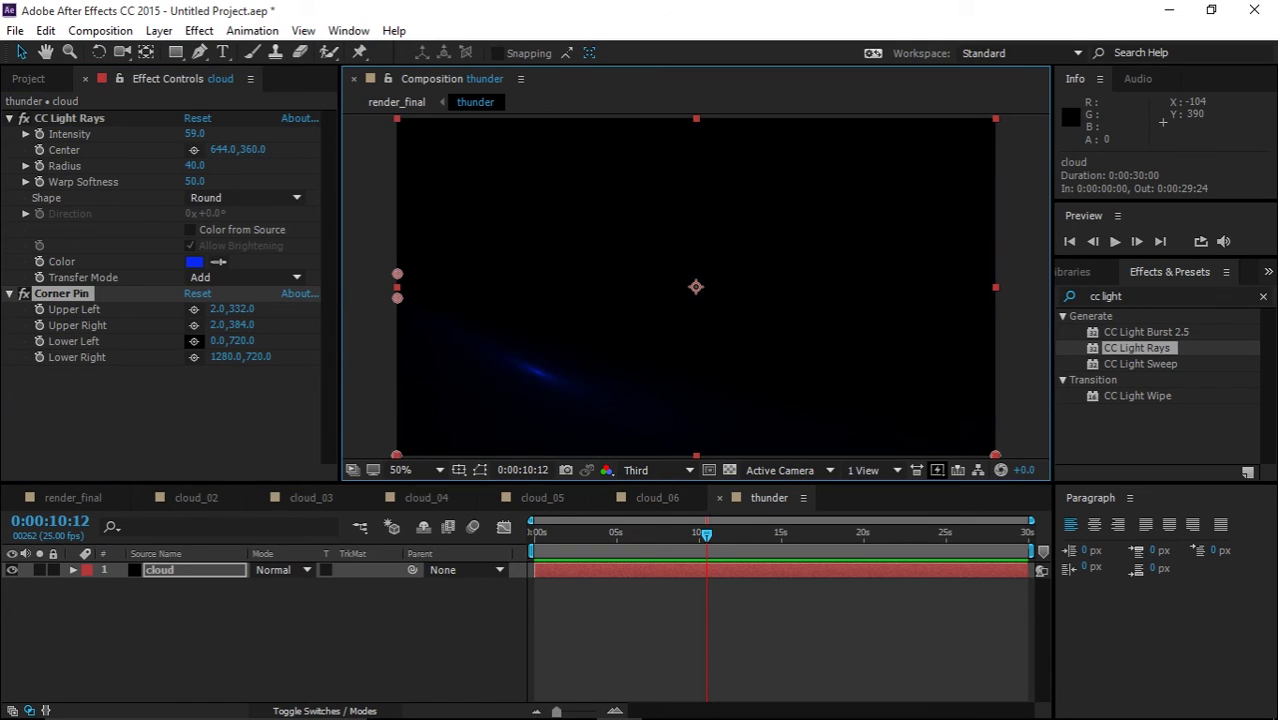
drag(397, 455, 996, 277)
drag(995, 455, 992, 304)
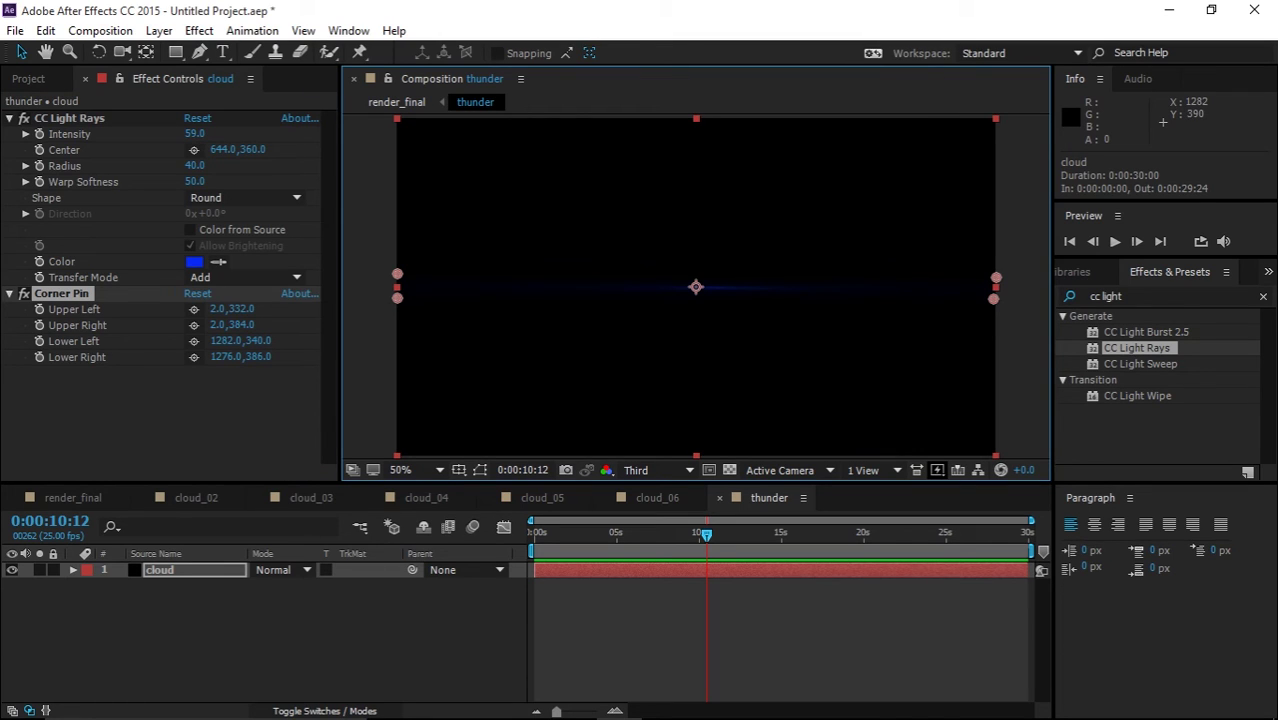
drag(994, 300, 997, 280)
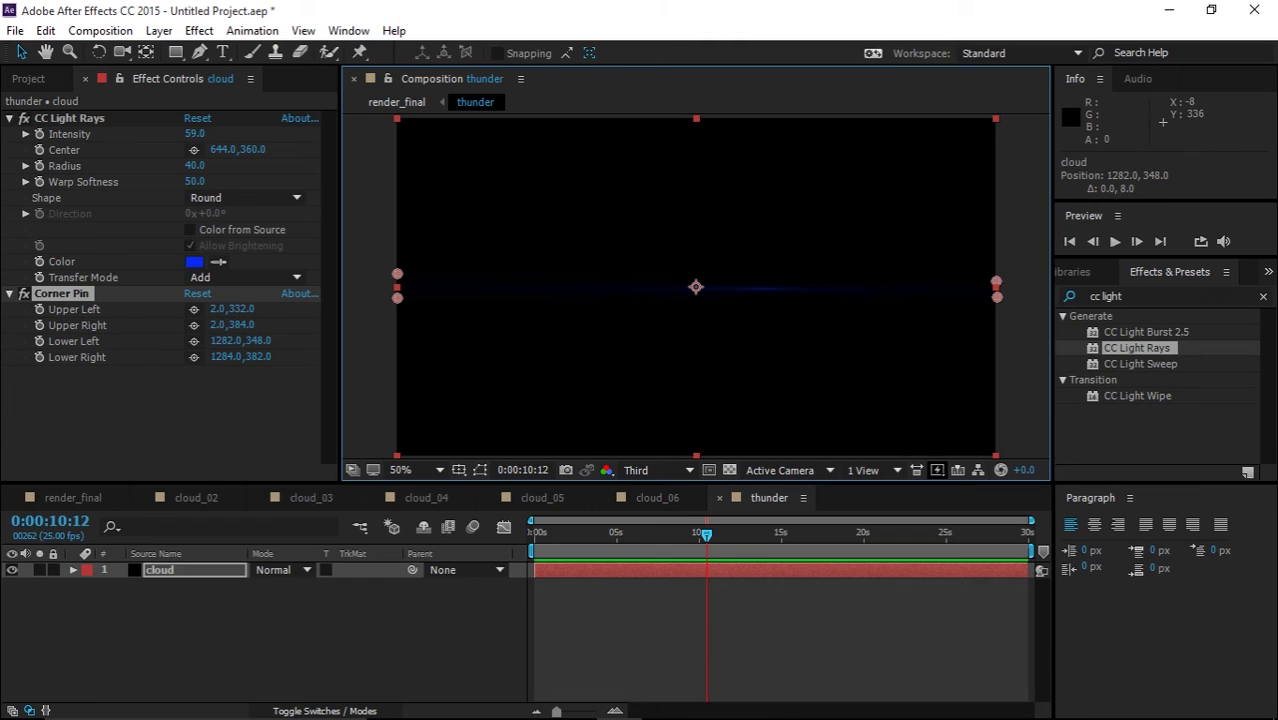
drag(393, 275, 398, 297)
scroll(621, 308, up, 1)
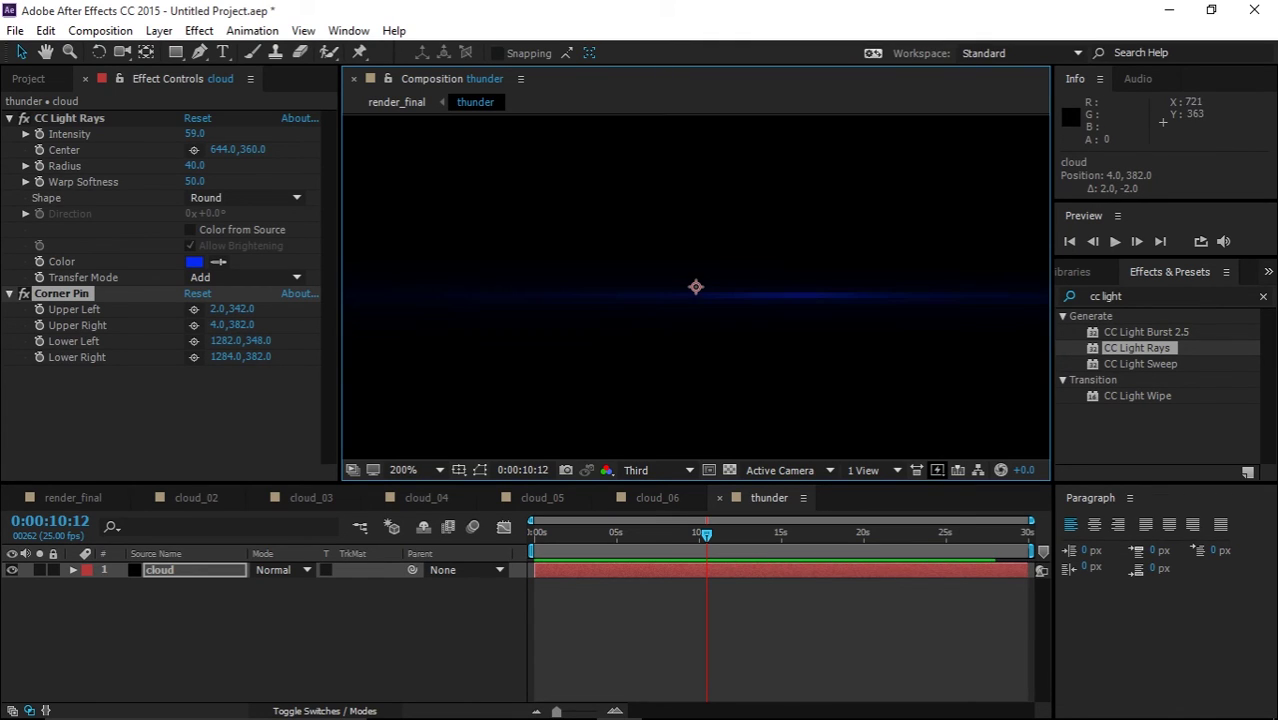
scroll(621, 308, down, 1)
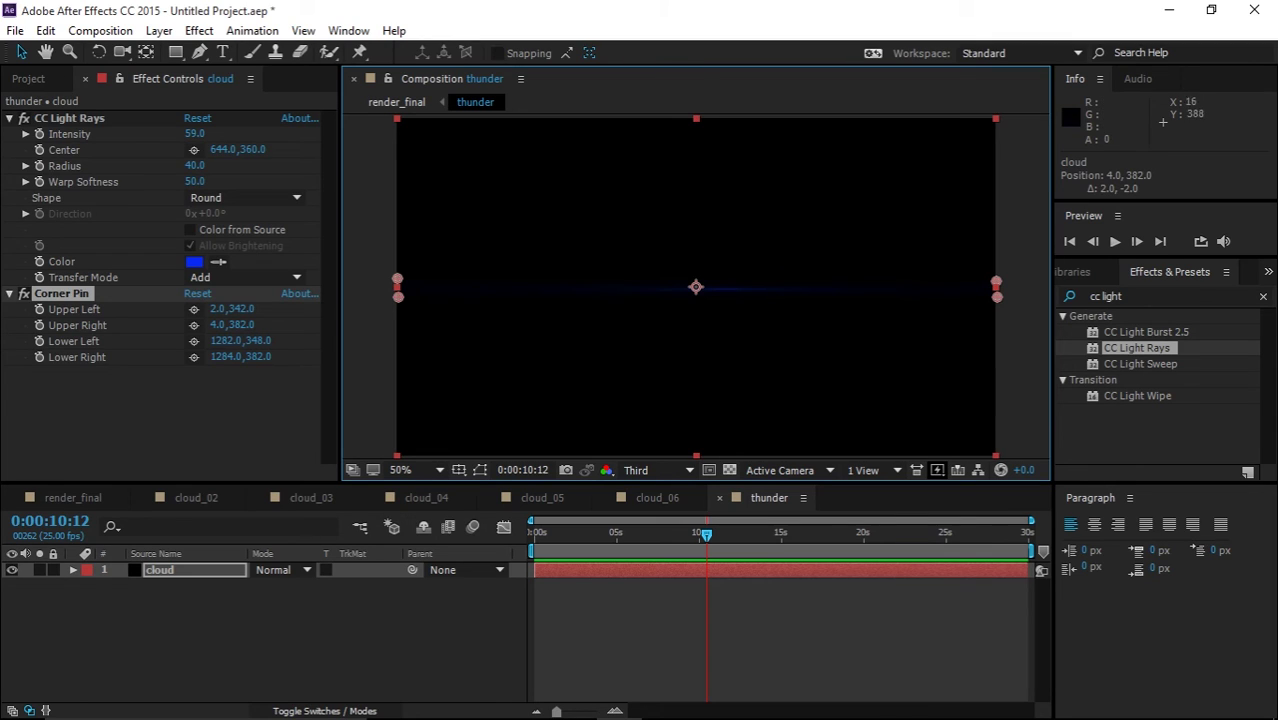
drag(398, 297, 399, 280)
- Set the CC Light Rays Intensity to 141 and collapse the CC Light Rays and Corner Pin effects
drag(195, 134, 273, 134)
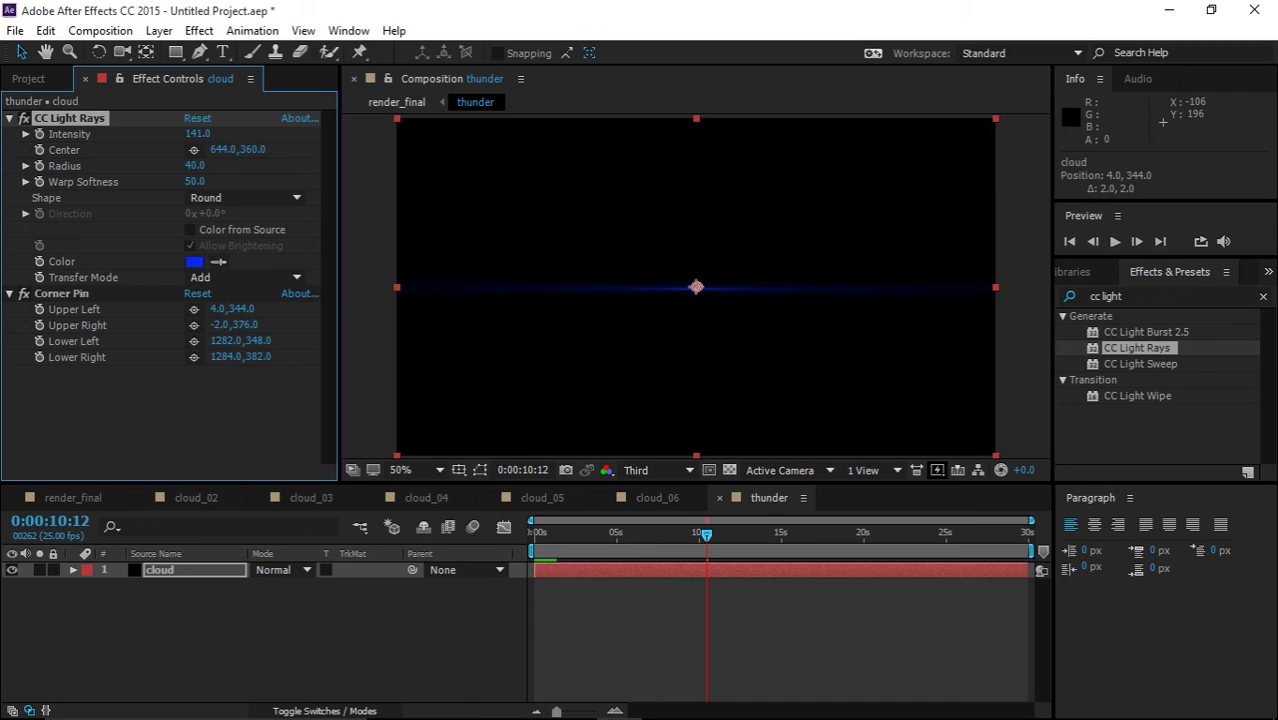
click(375, 210)
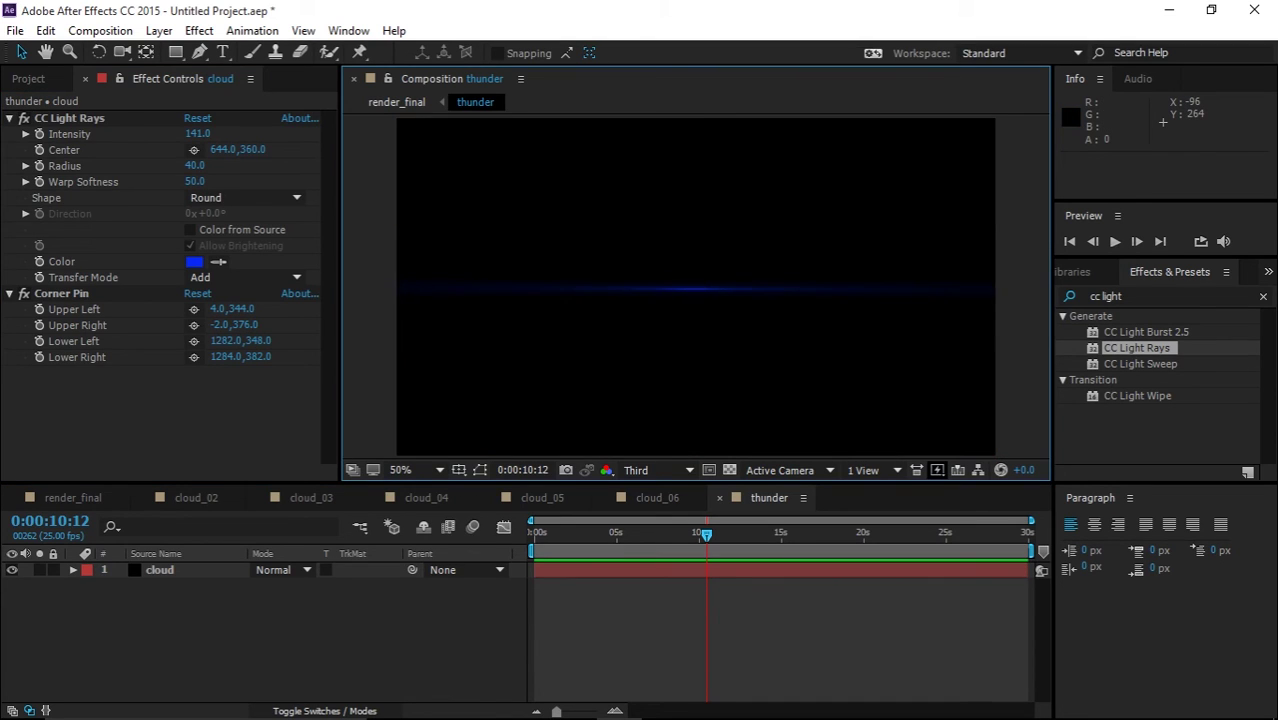
click(10, 294)
click(10, 118)
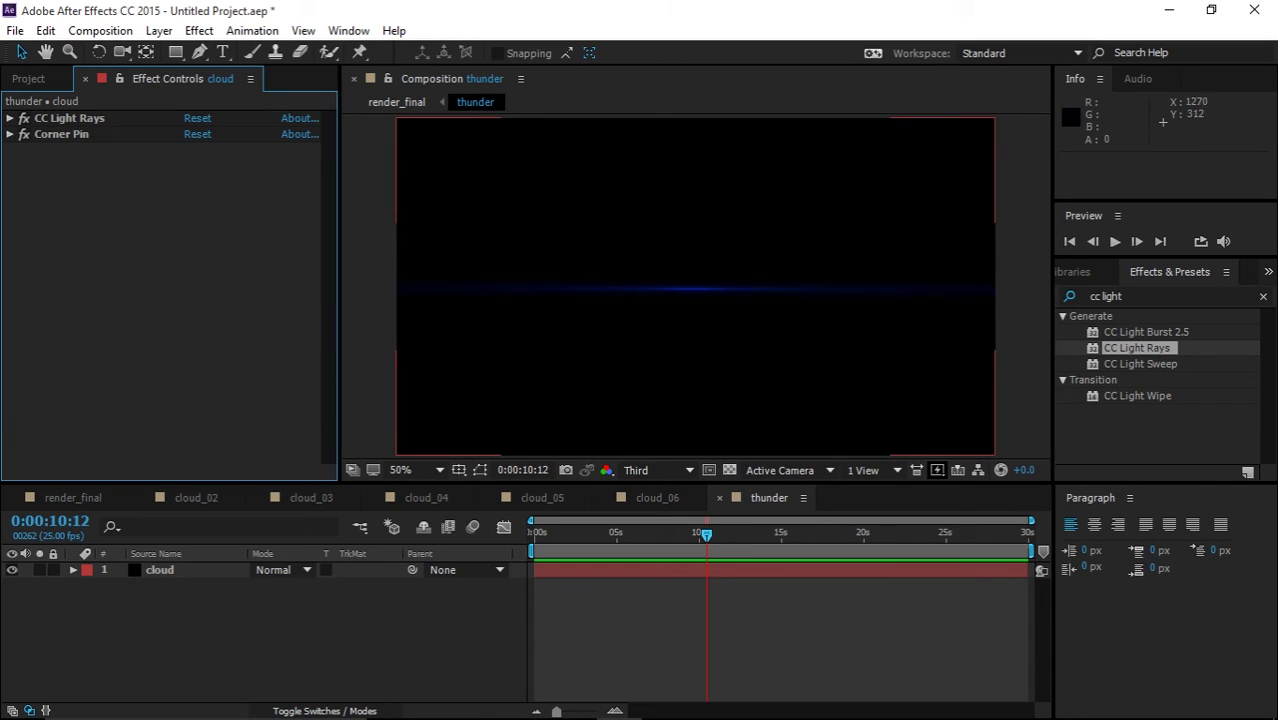
- Return to render_final, find Turbulent Displace among the effects and apply it to the thunder layer
click(73, 498)
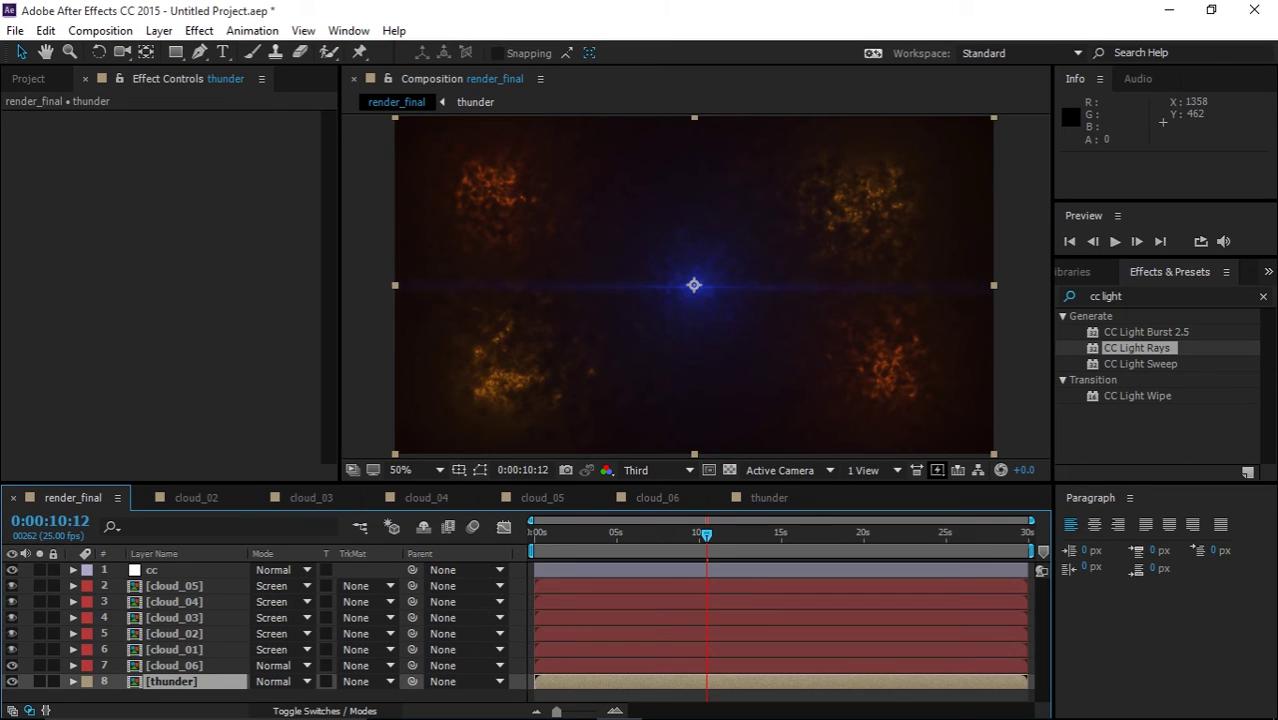
drag(1127, 296, 1086, 296)
text(tu)
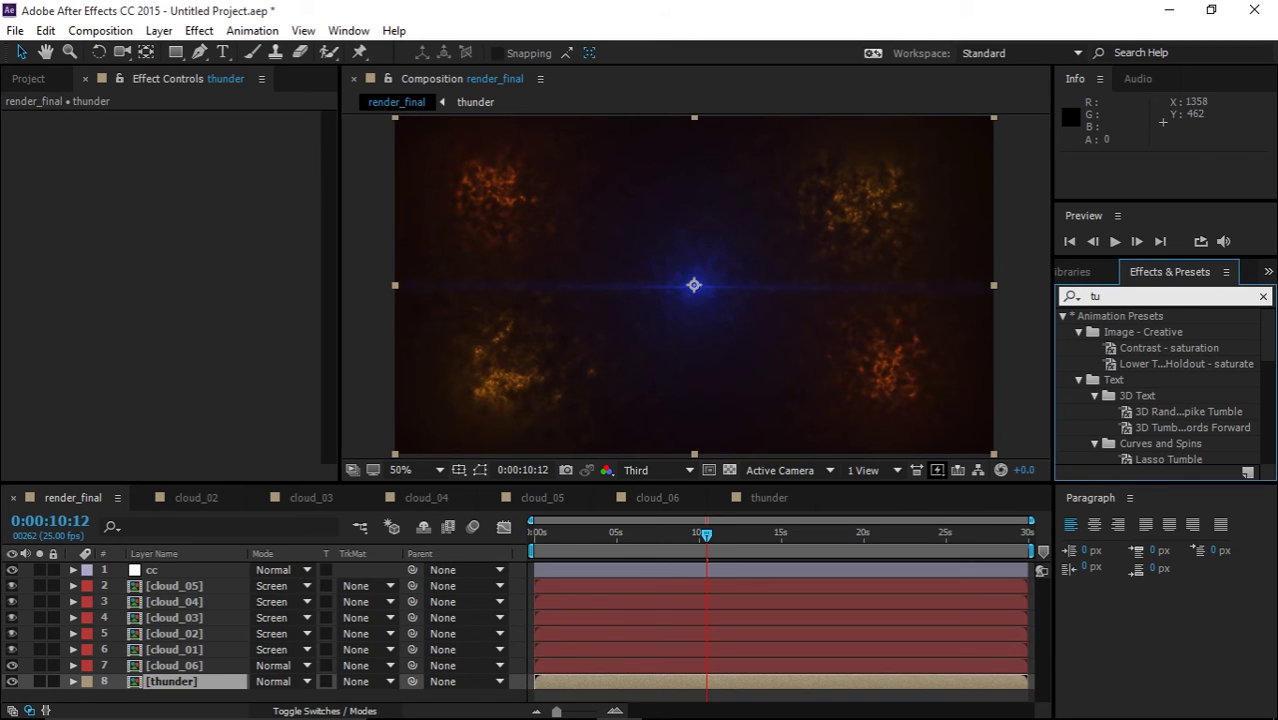
text(bu)
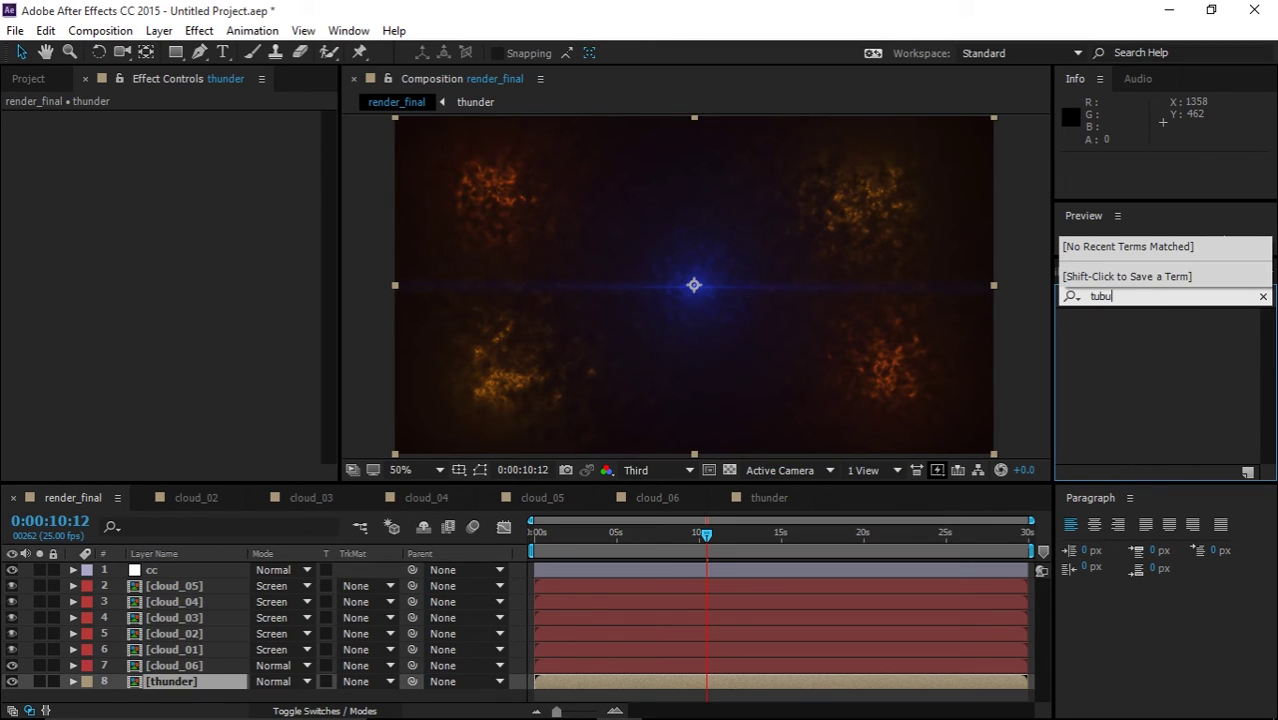
key(BackSpace)
key(BackSpace)
text(rbu)
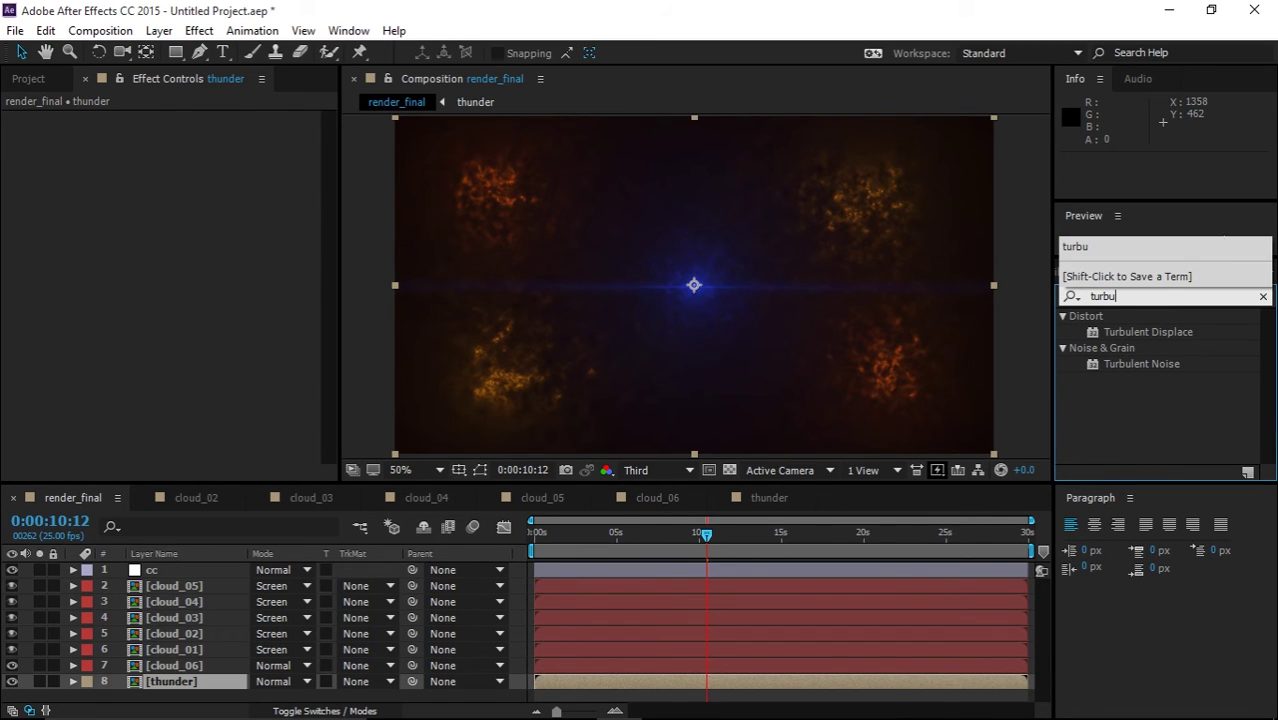
drag(1148, 331, 652, 276)
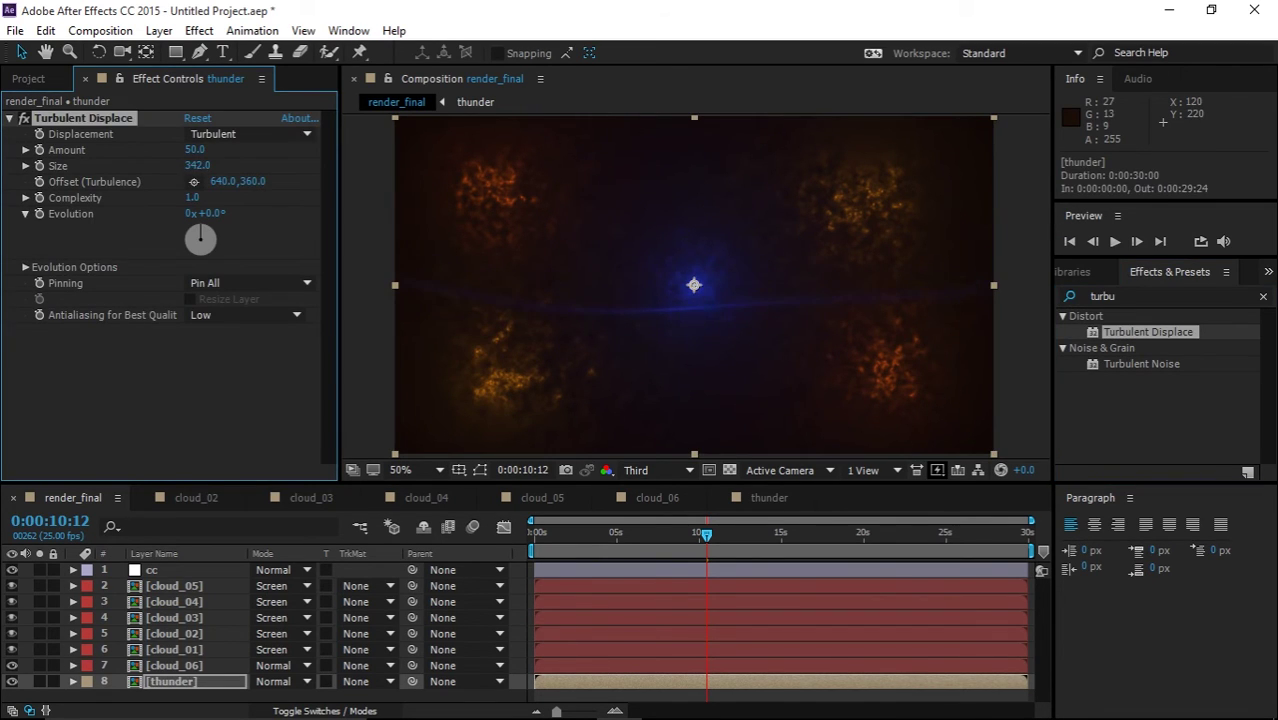
- Adjust the thunder layer's Turbulent Displace to Amount 457, Size 7 and Complexity 1.6, soloing the layer temporarily to judge it
drag(437, 166, 105, 166)
drag(195, 150, 601, 150)
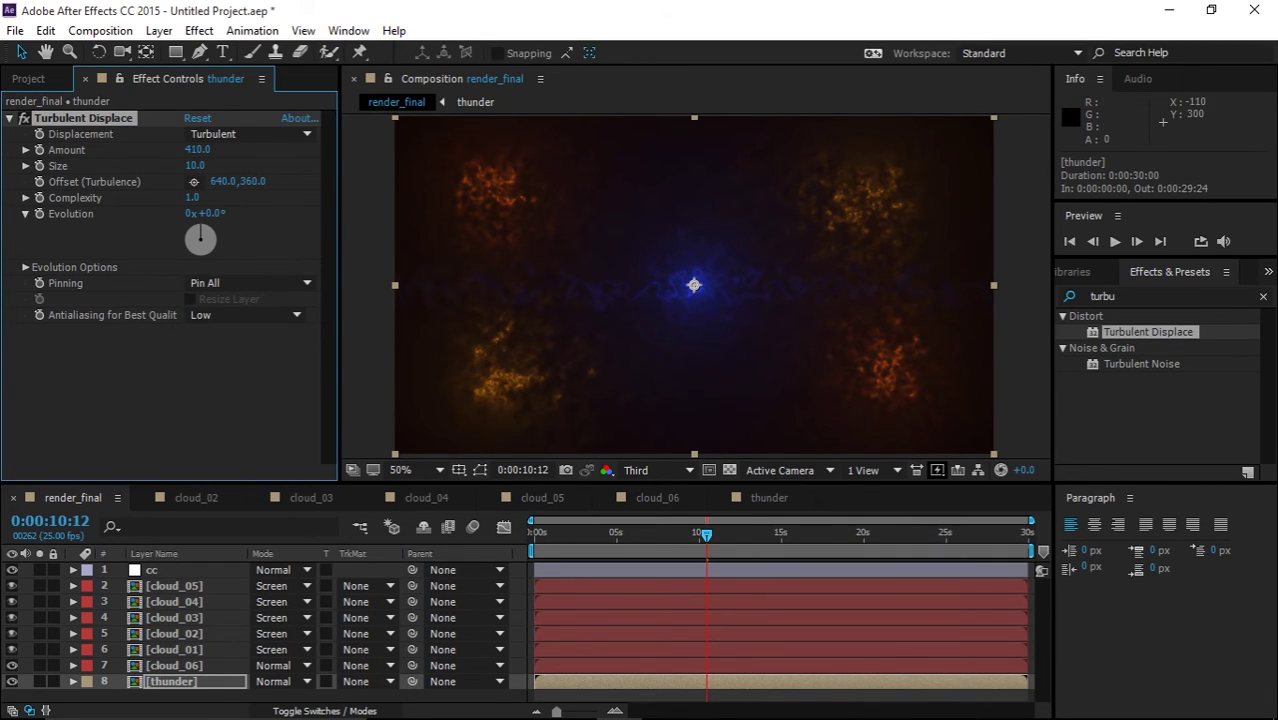
mouse_move(192, 198)
mouse_down()
mouse_move(235, 198)
mouse_move(200, 198)
mouse_up()
click(39, 681)
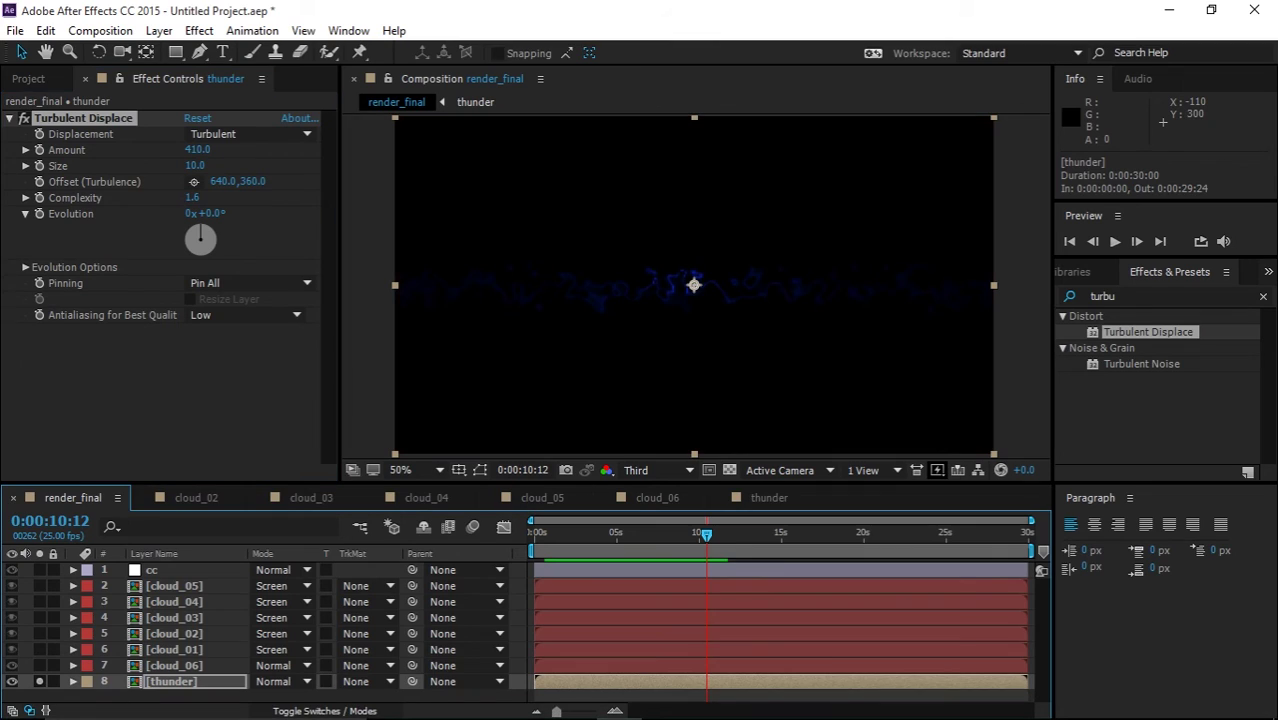
drag(198, 150, 262, 150)
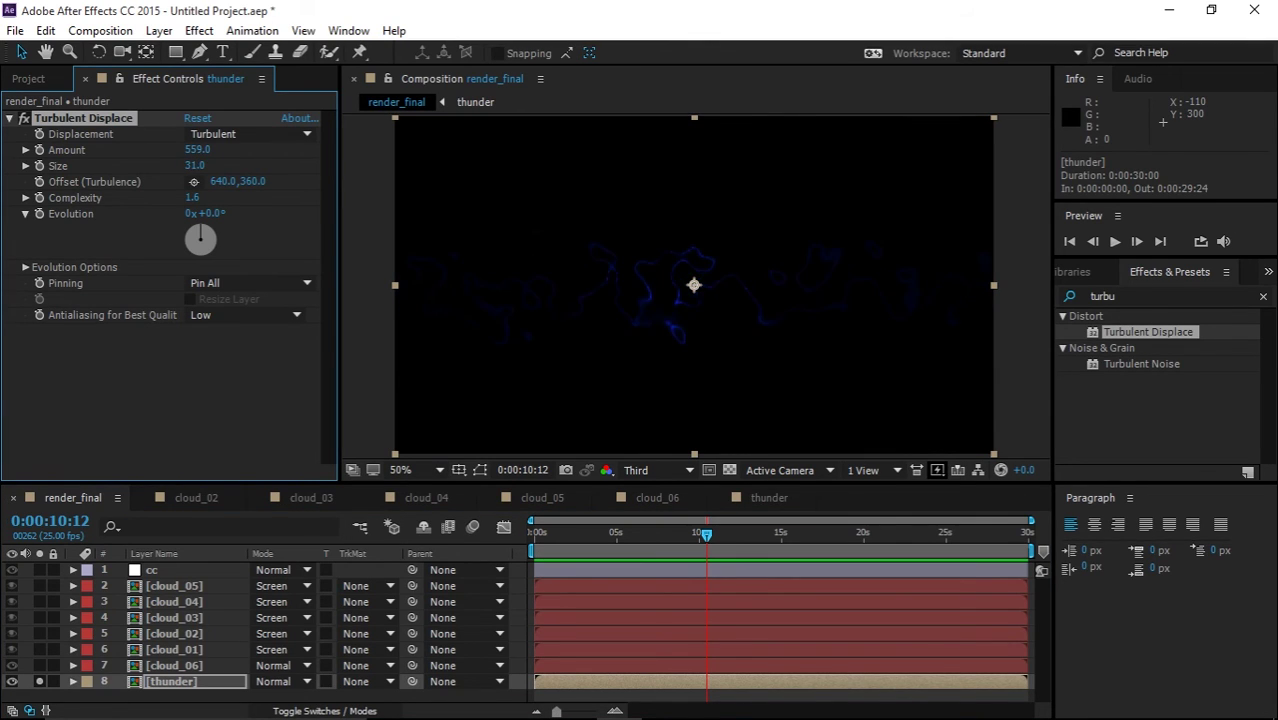
mouse_move(195, 166)
mouse_down()
mouse_move(191, 150)
mouse_move(158, 150)
mouse_move(213, 166)
mouse_move(193, 166)
mouse_move(200, 150)
mouse_up()
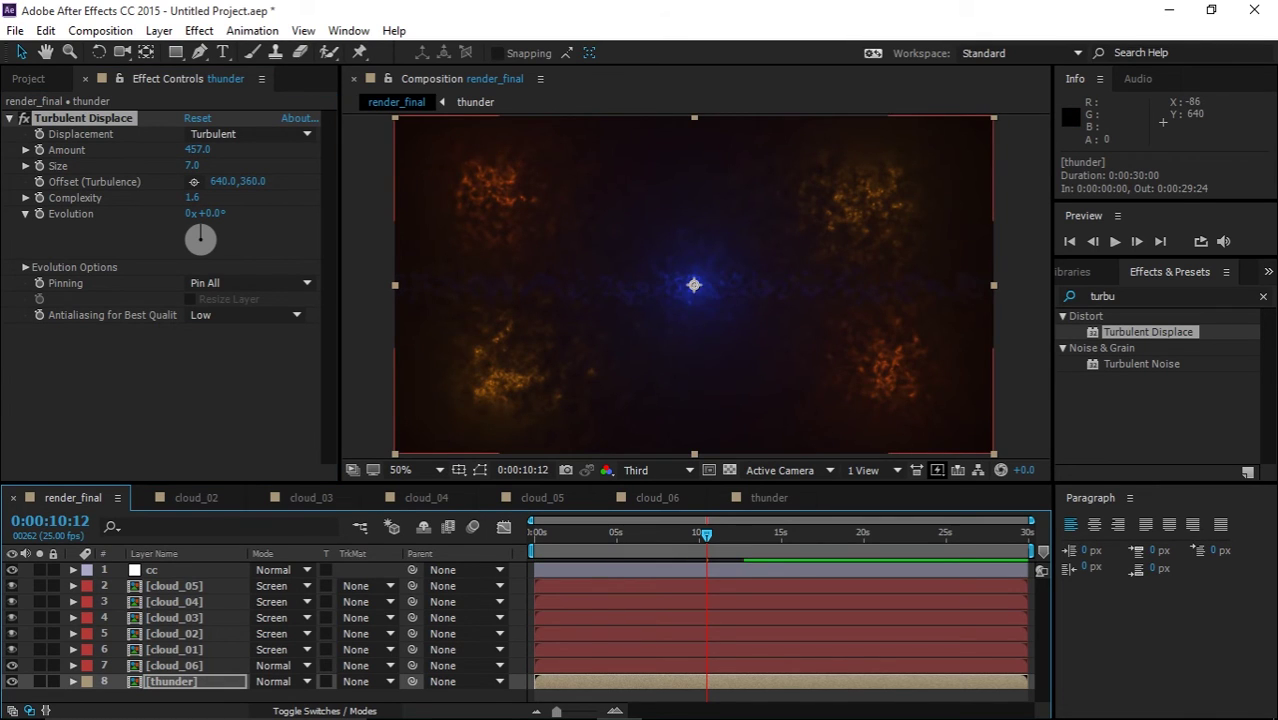
- Rotate the thunder layer to 19° and set its opacity to 70%
key(r)
drag(275, 693, 294, 693)
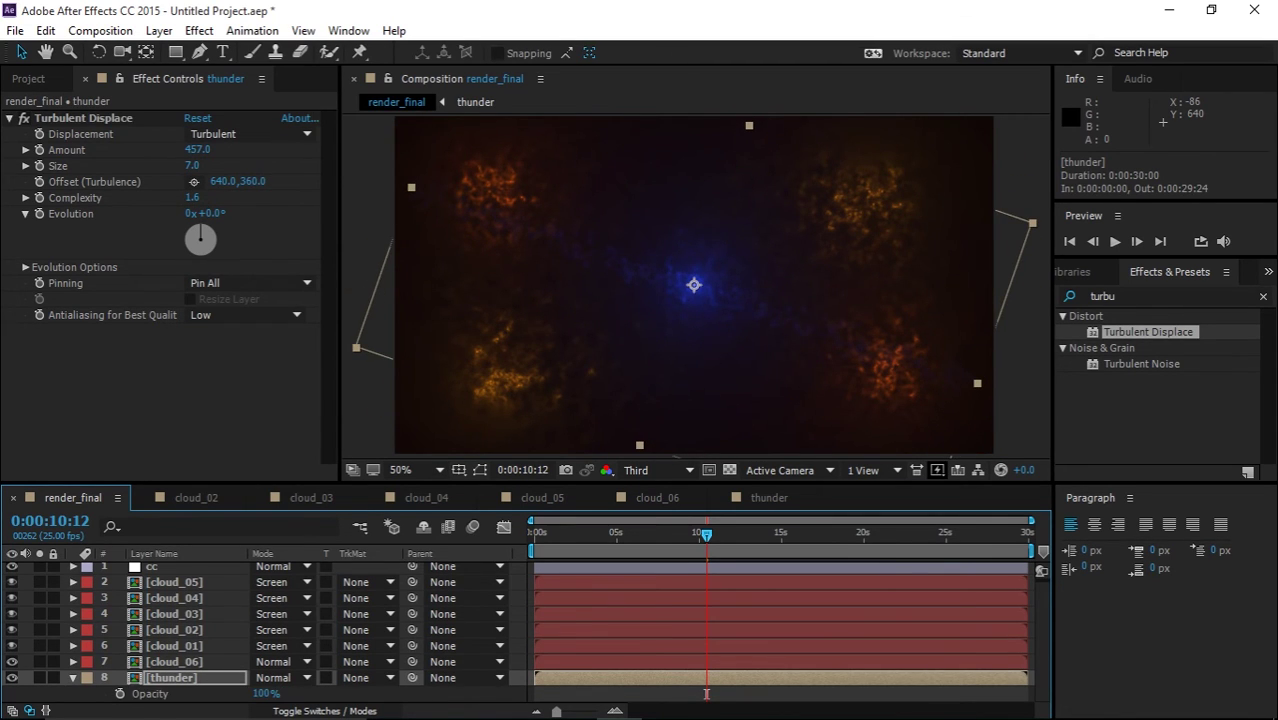
key(t)
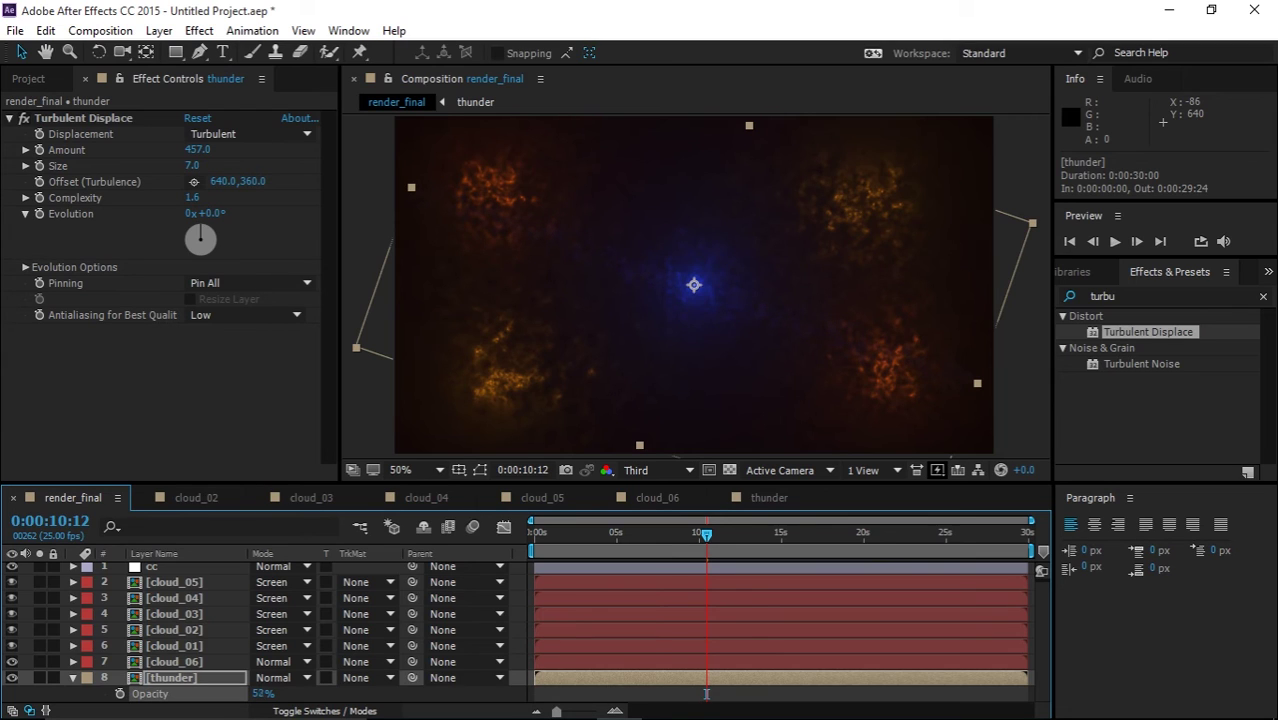
drag(262, 693, 264, 693)
- Duplicate the thunder layer and set the copy's rotation to 138°
click(165, 390)
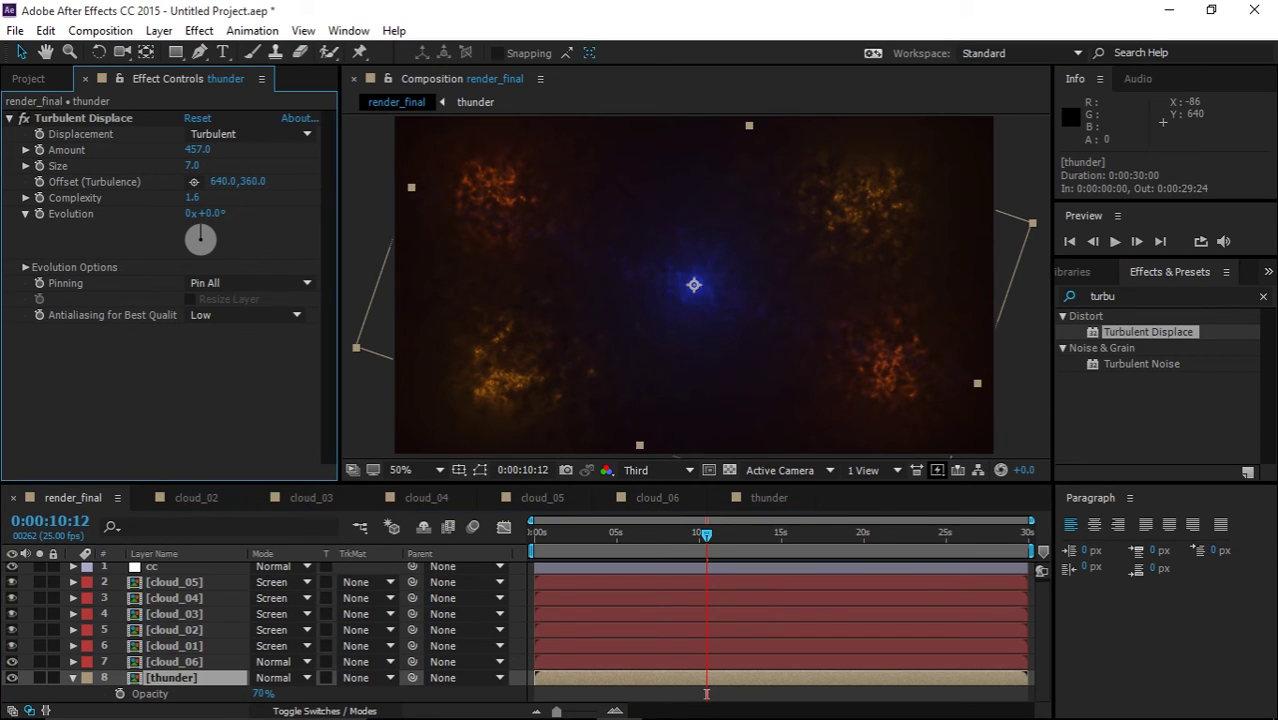
key(ctrl+d)
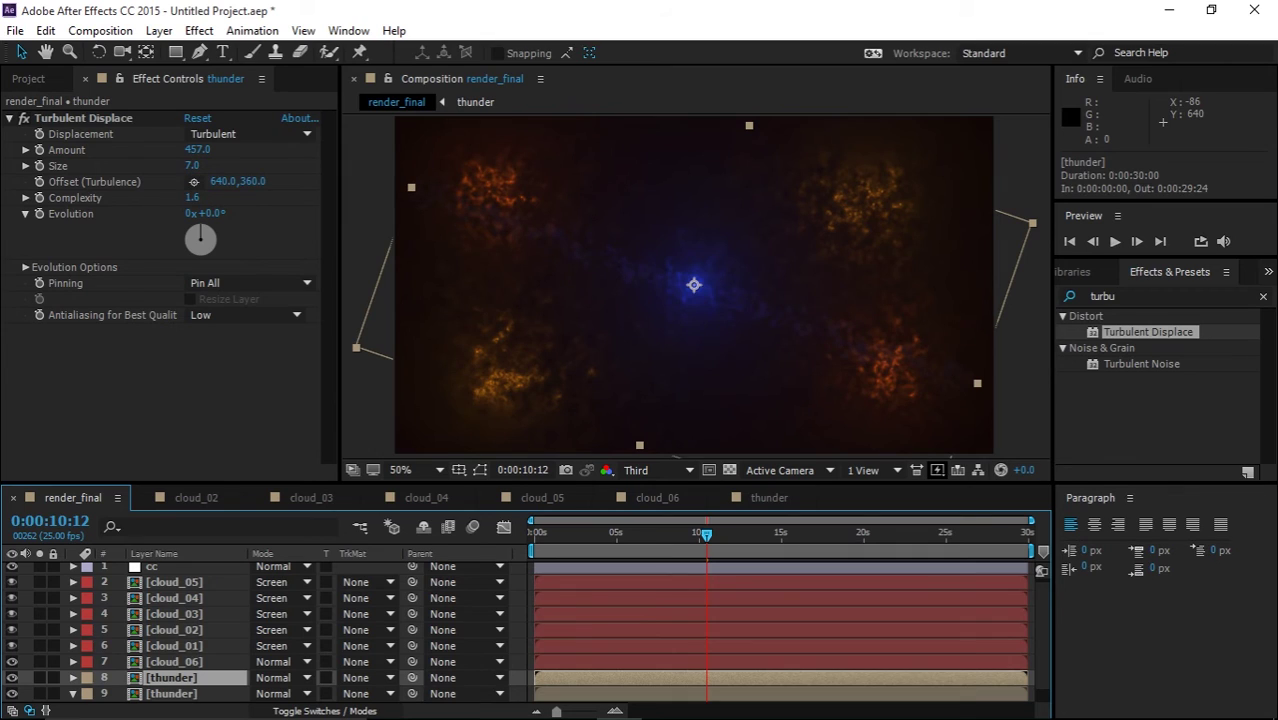
key(r)
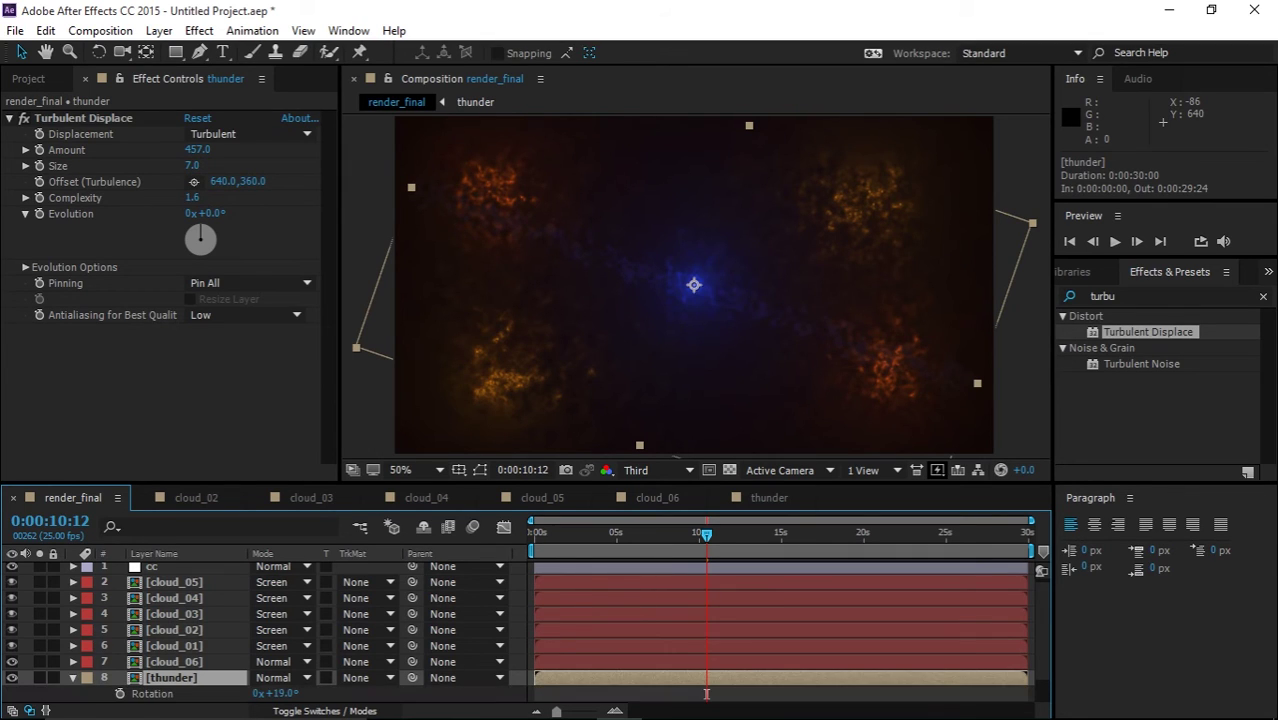
drag(284, 693, 403, 693)
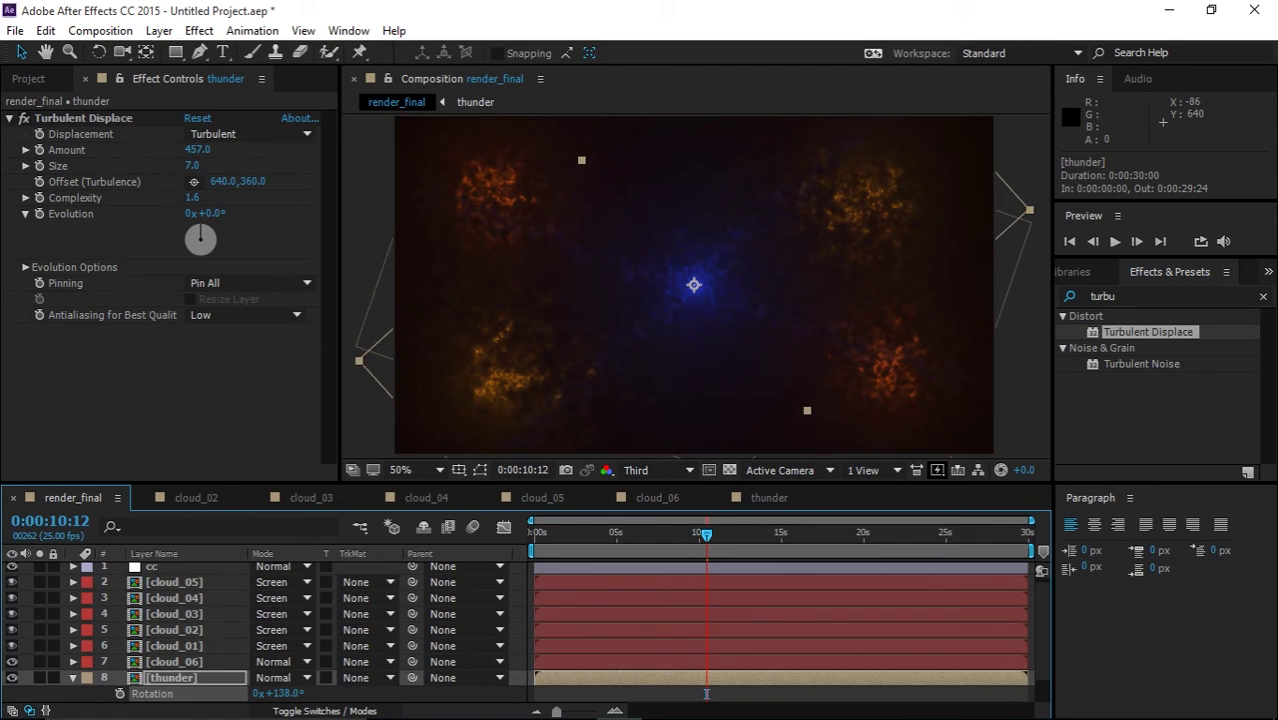
- Set the duplicated thunder layer's Turbulent Displace to Amount 243, Size 12, Complexity 2.6 and Evolution 97°
drag(198, 150, 6, 150)
drag(111, 166, 380, 166)
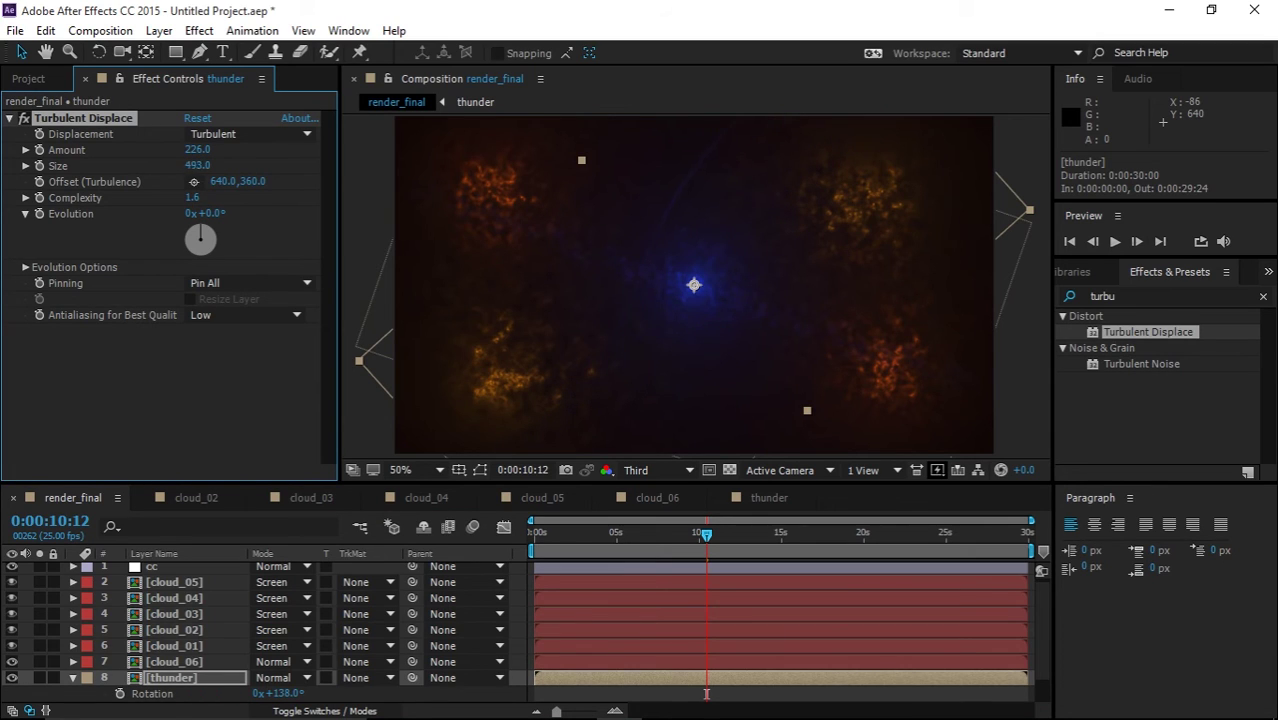
drag(567, 166, 115, 166)
drag(198, 150, 215, 150)
drag(209, 198, 309, 214)
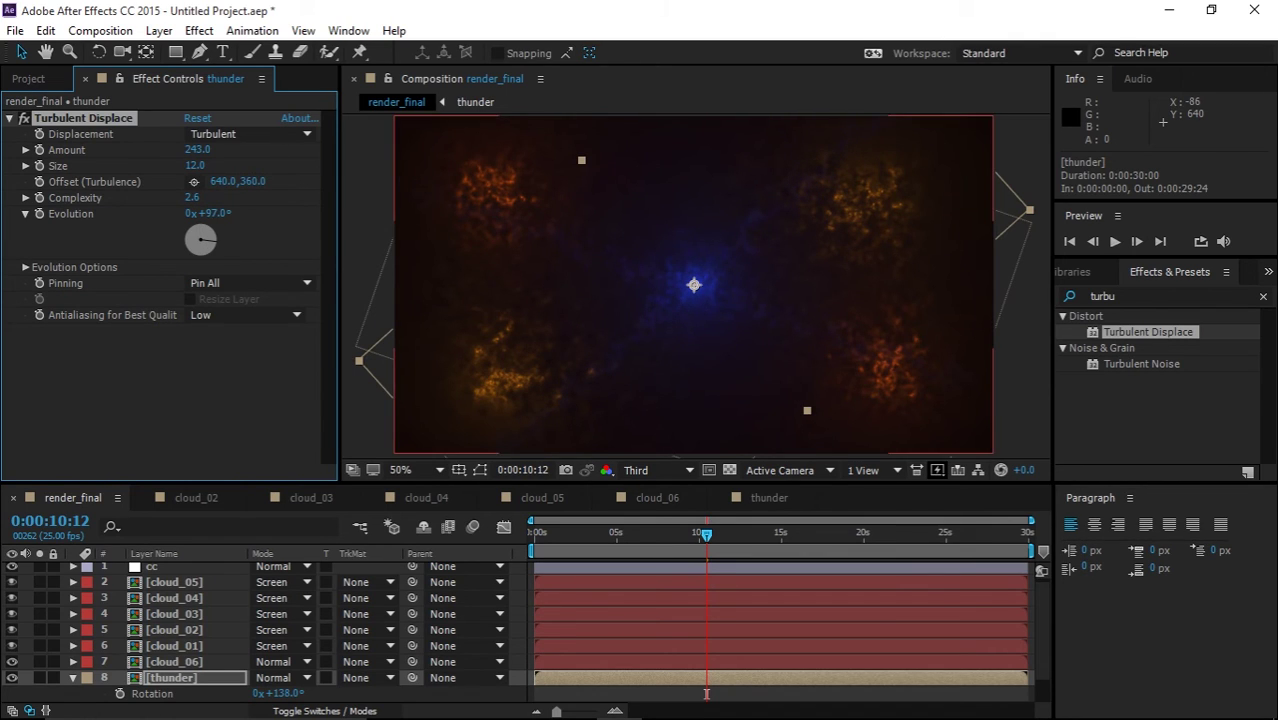
- Set the Turbulent Displace Evolution of the lowest thunder layer to 221°
scroll(525, 630, down, 1)
click(172, 678)
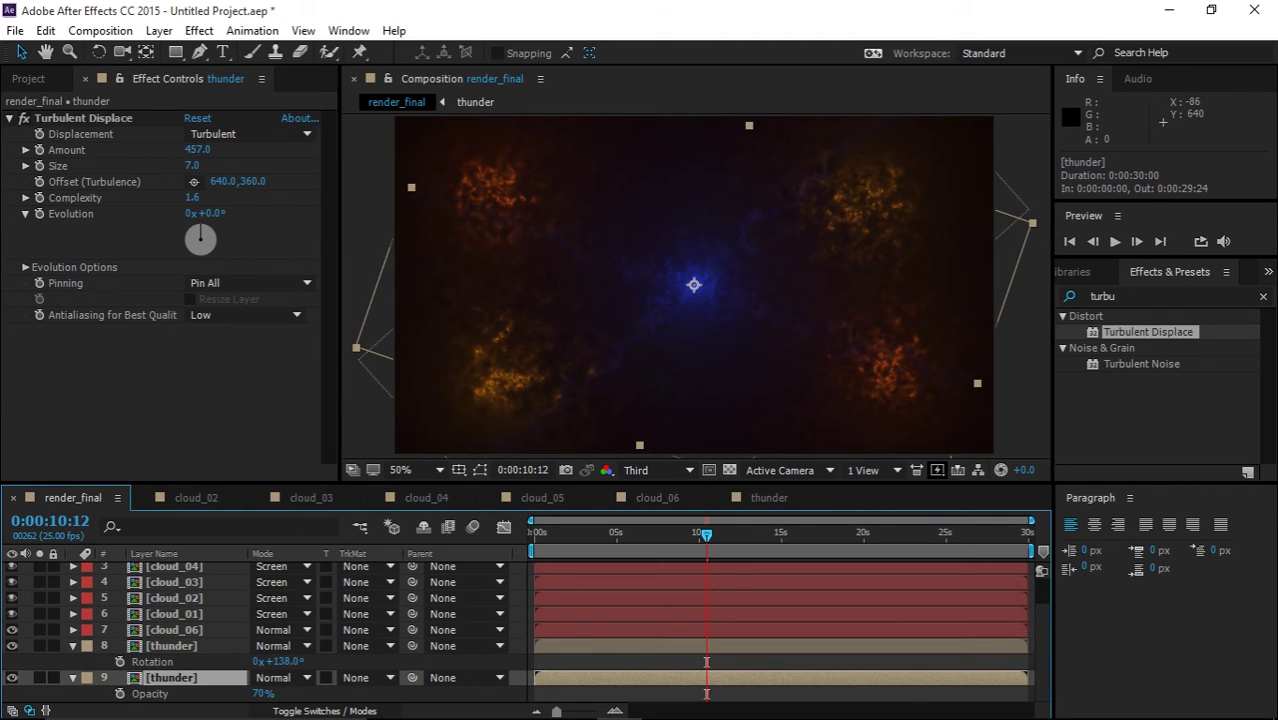
drag(212, 214, 433, 214)
click(300, 412)
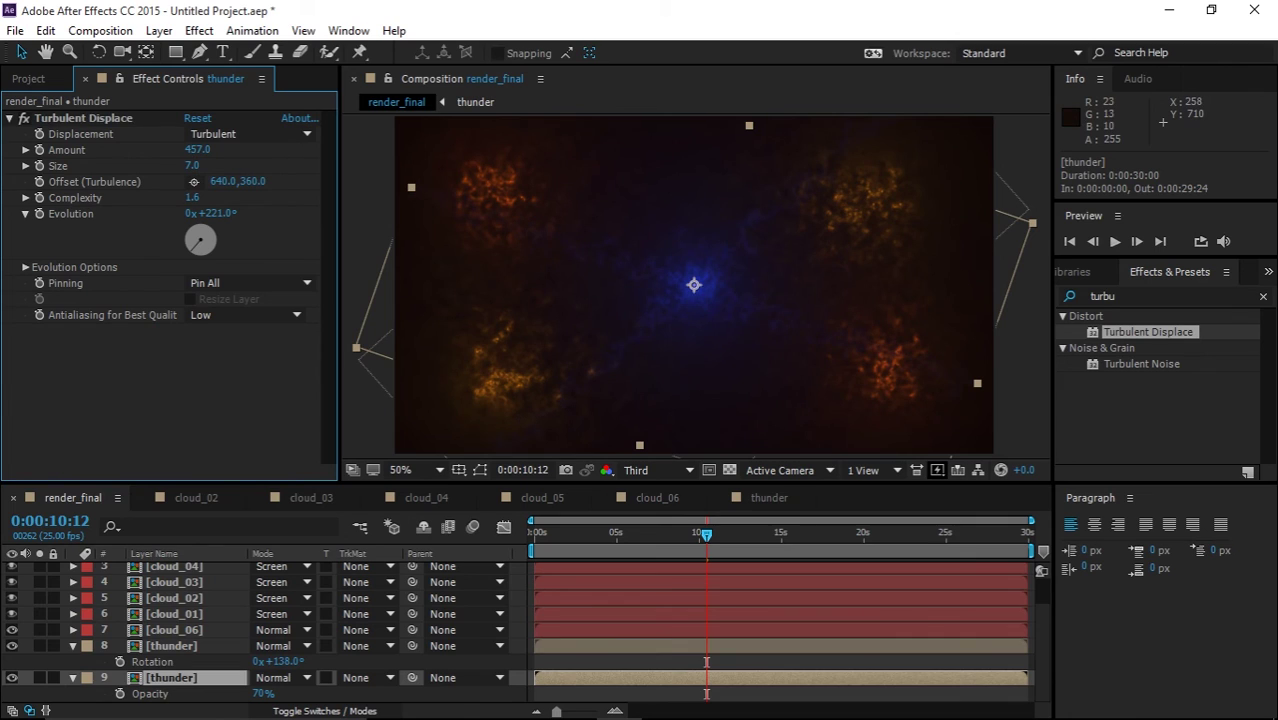
- Collapse the properties of both thunder layers, select the two layers together and assign them a label color
click(73, 646)
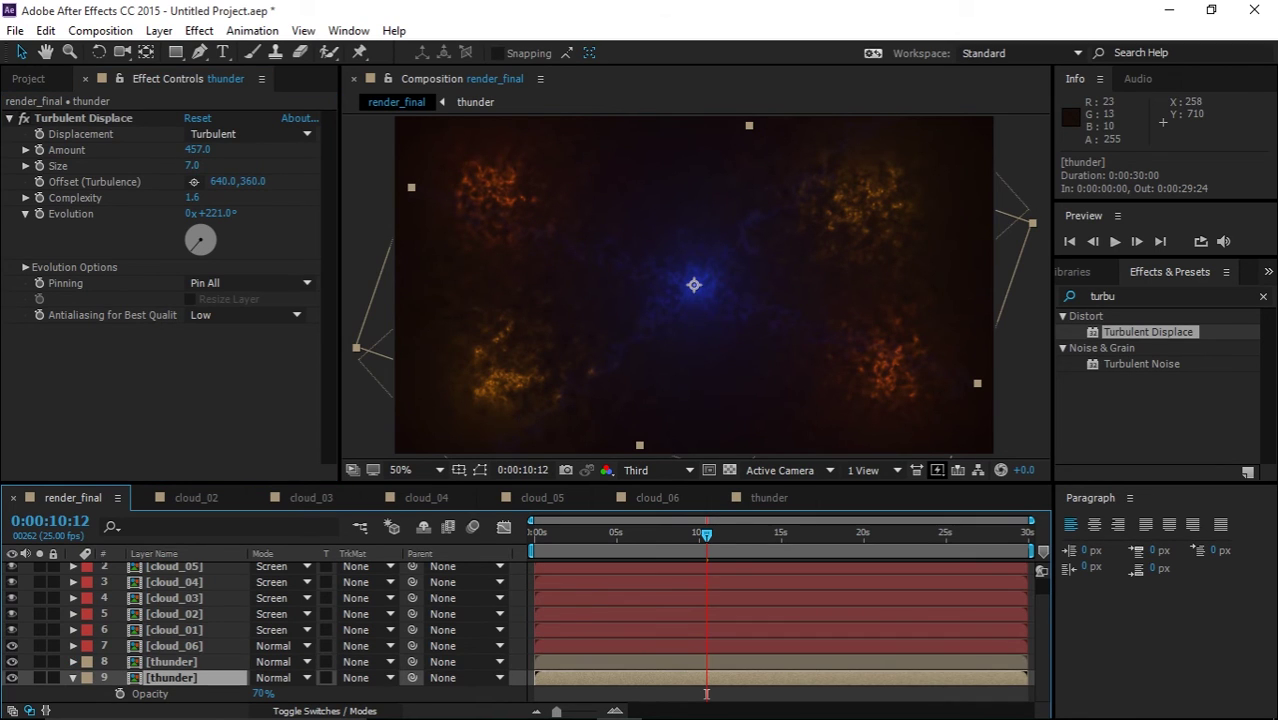
click(73, 678)
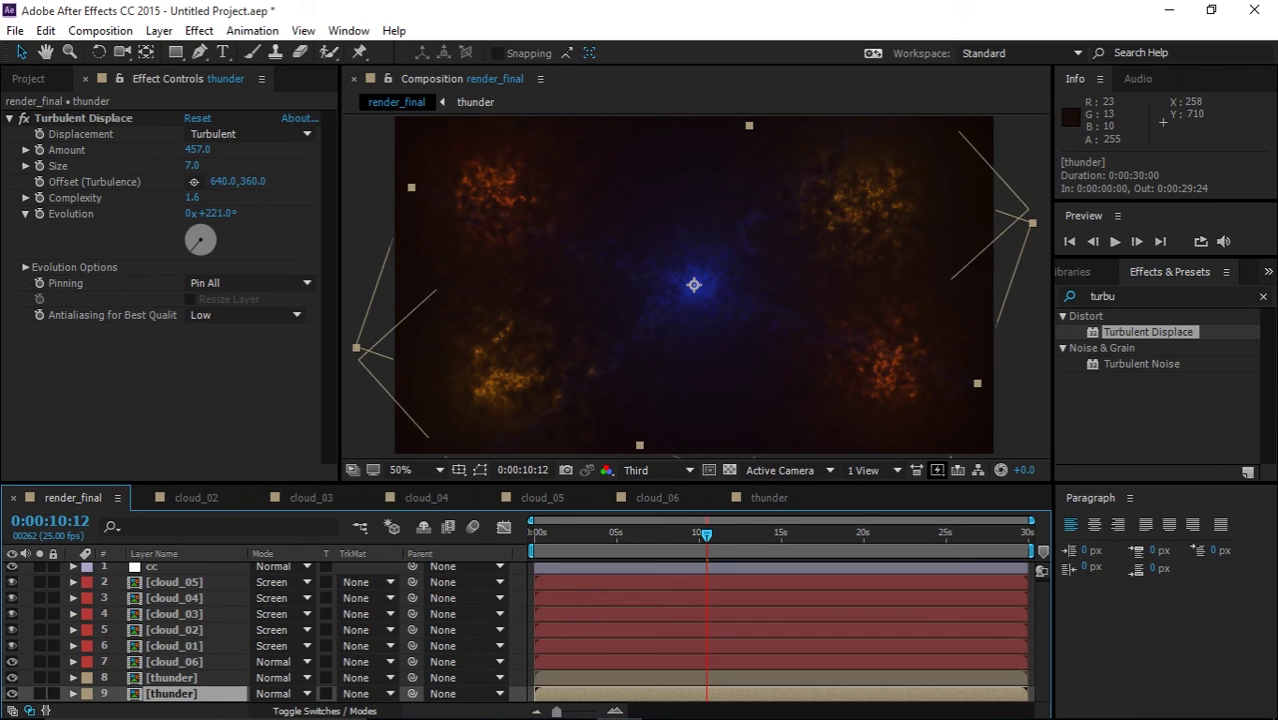
shift+click(172, 678)
click(86, 692)
click(134, 653)
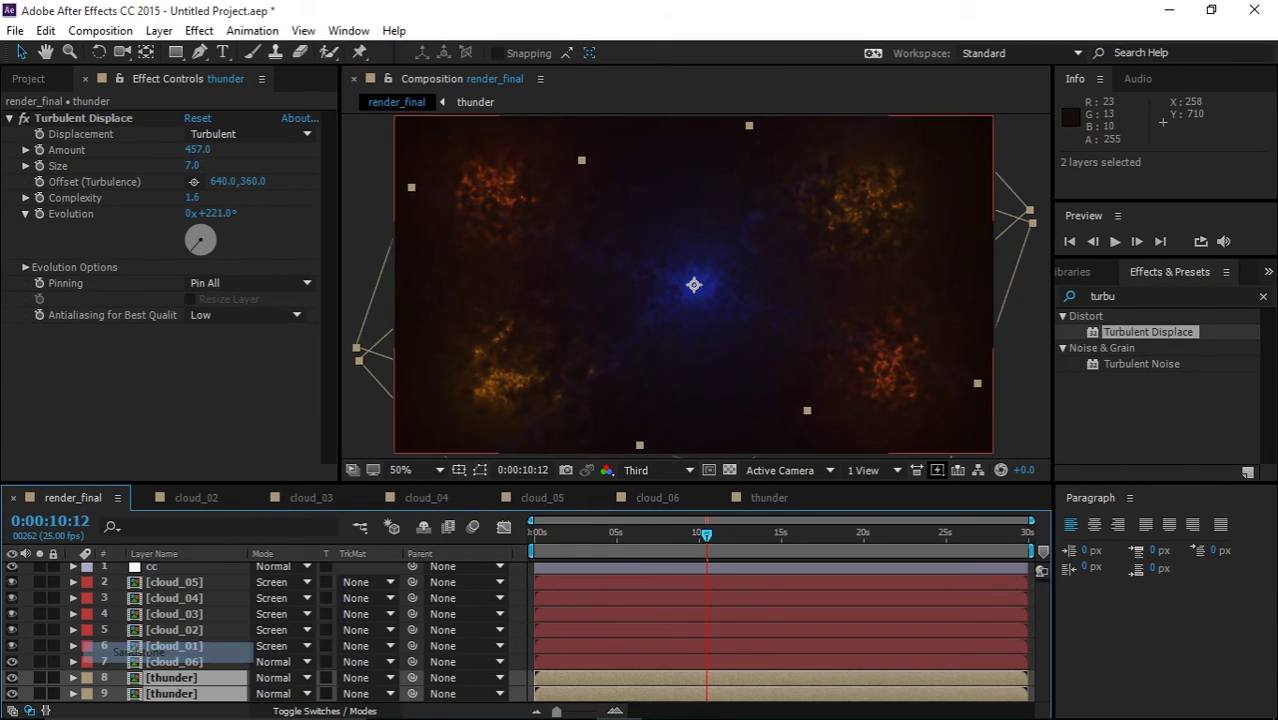
- Change the label color of the two selected thunder layers to Fuchsia
click(115, 677)
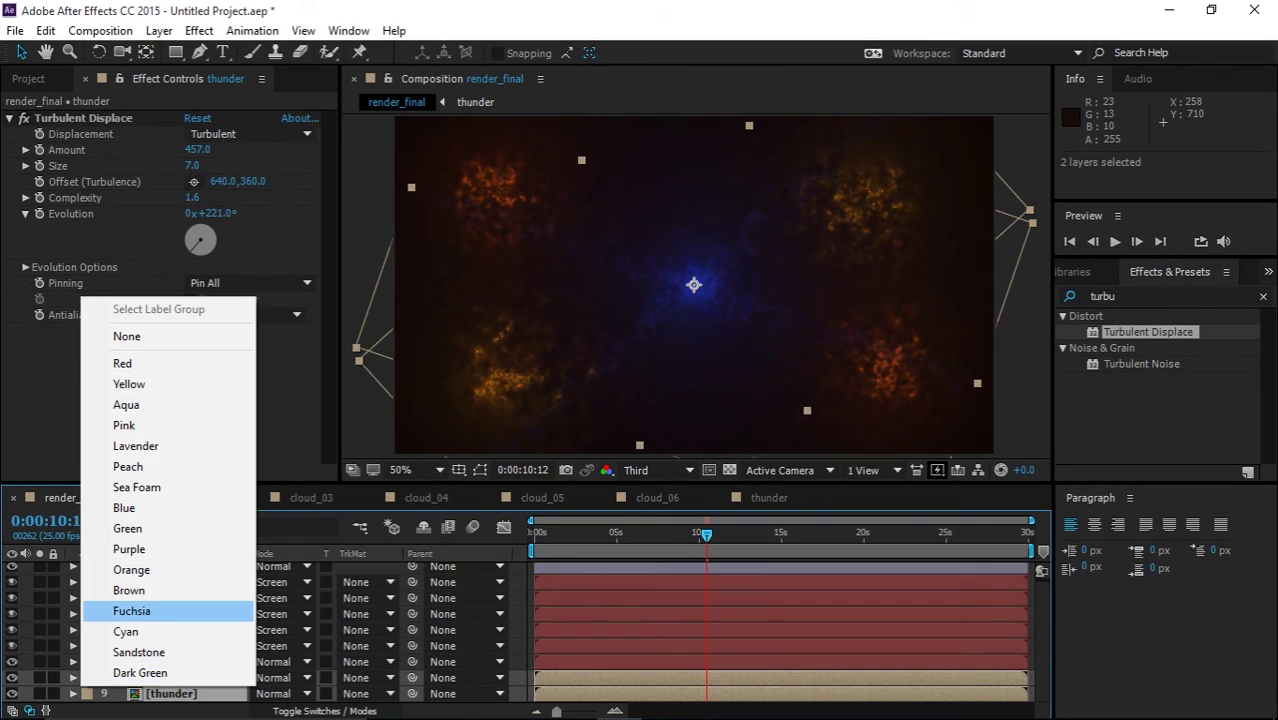
click(175, 609)
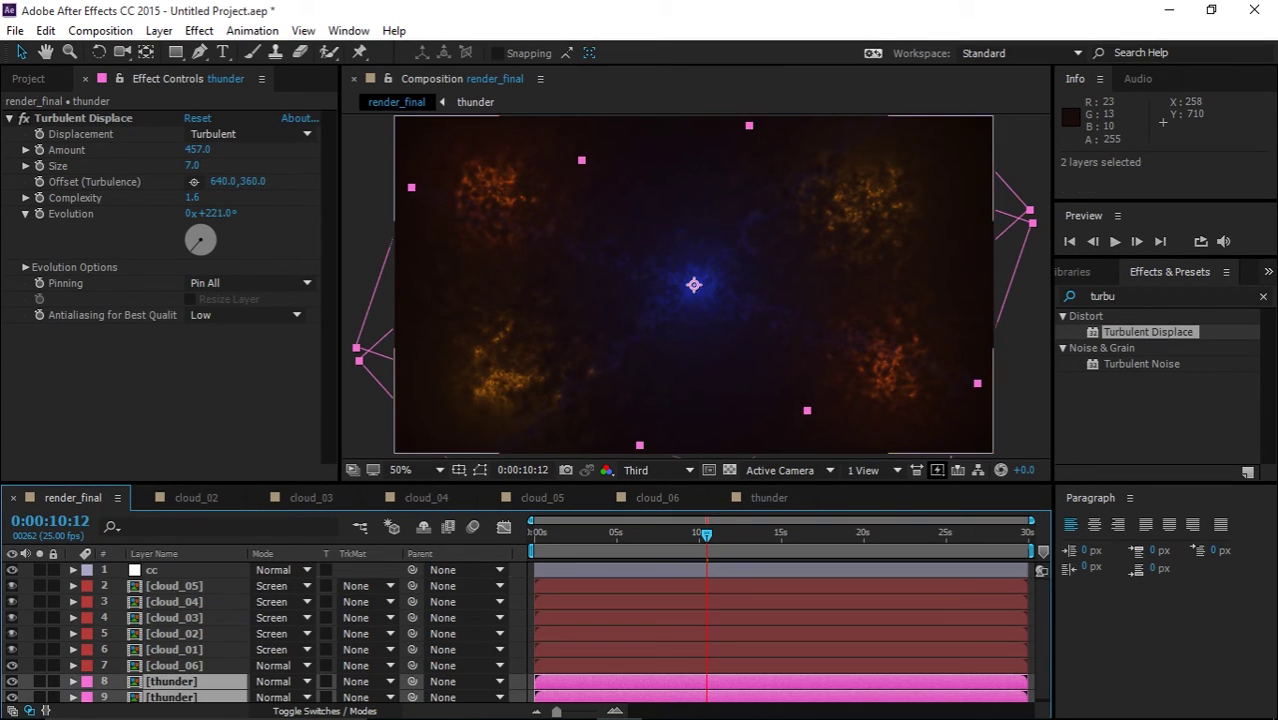
- Apply the Levels effect to the cc adjustment layer
click(165, 570)
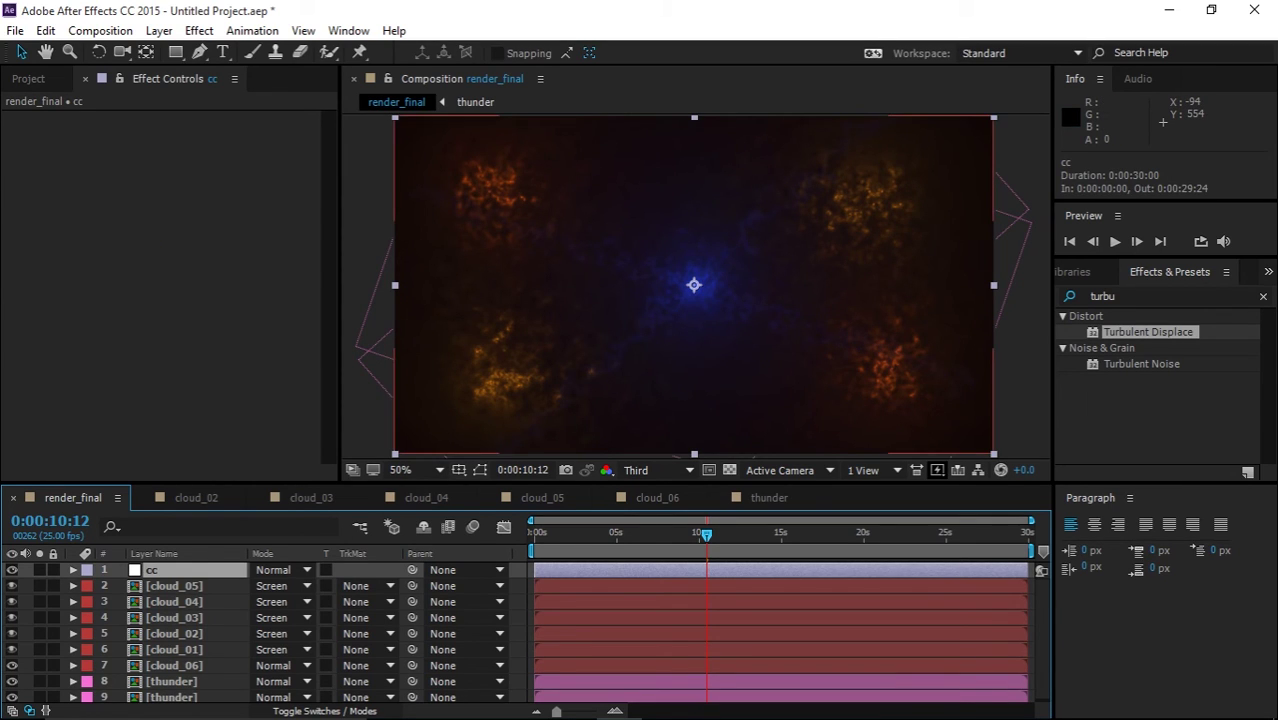
key(ctrl+space)
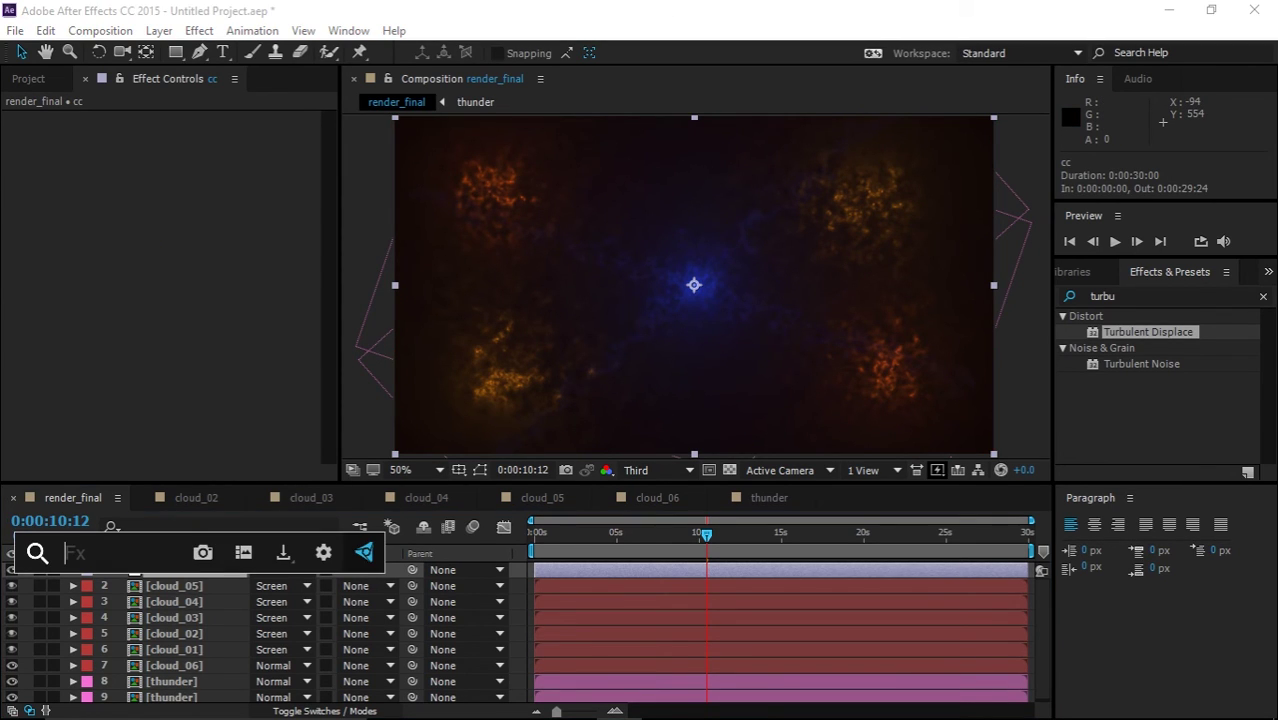
text(leve)
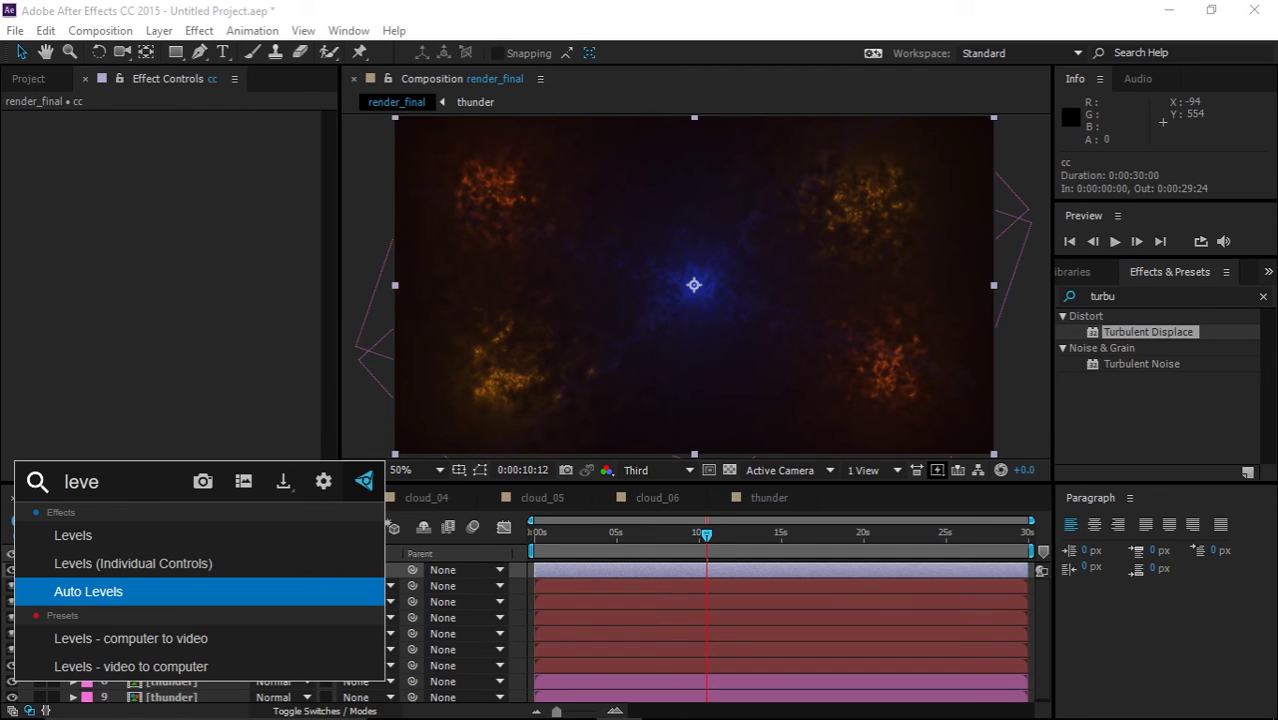
click(200, 535)
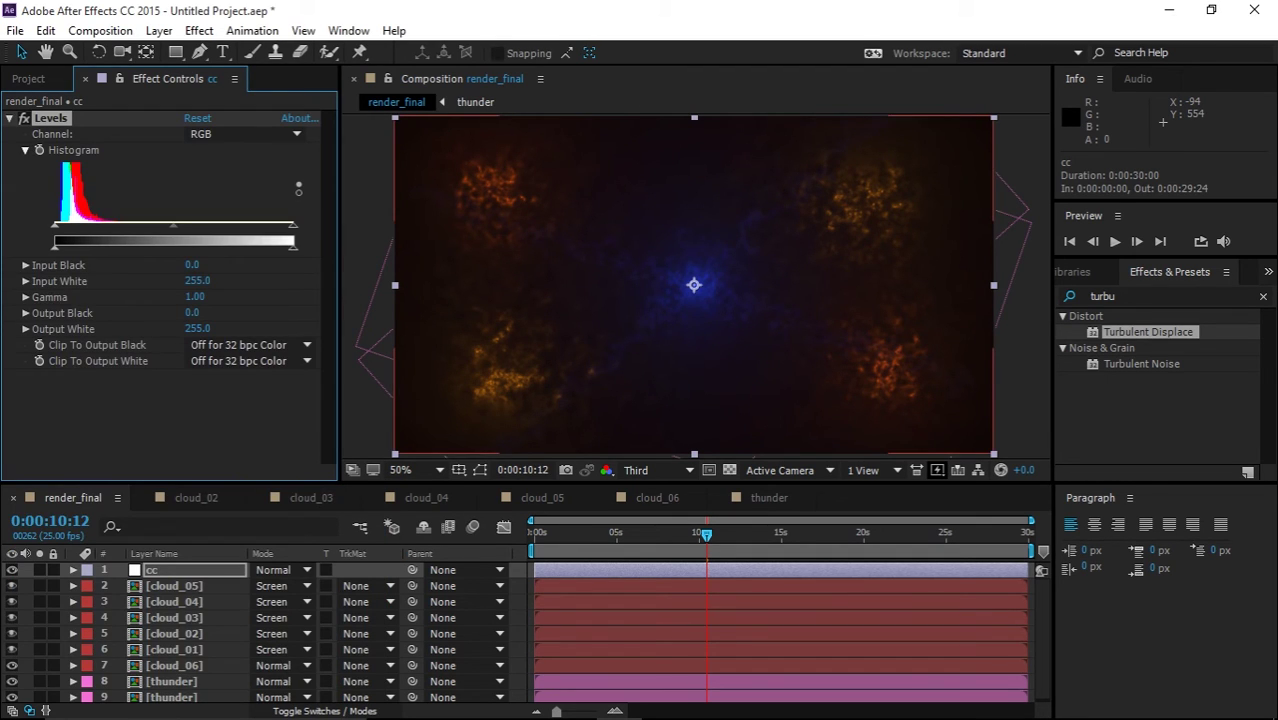
- Set the Levels Input Black to 7 and Input White to 137 on the cc layer
click(193, 265)
text(7)
key(Return)
click(198, 281)
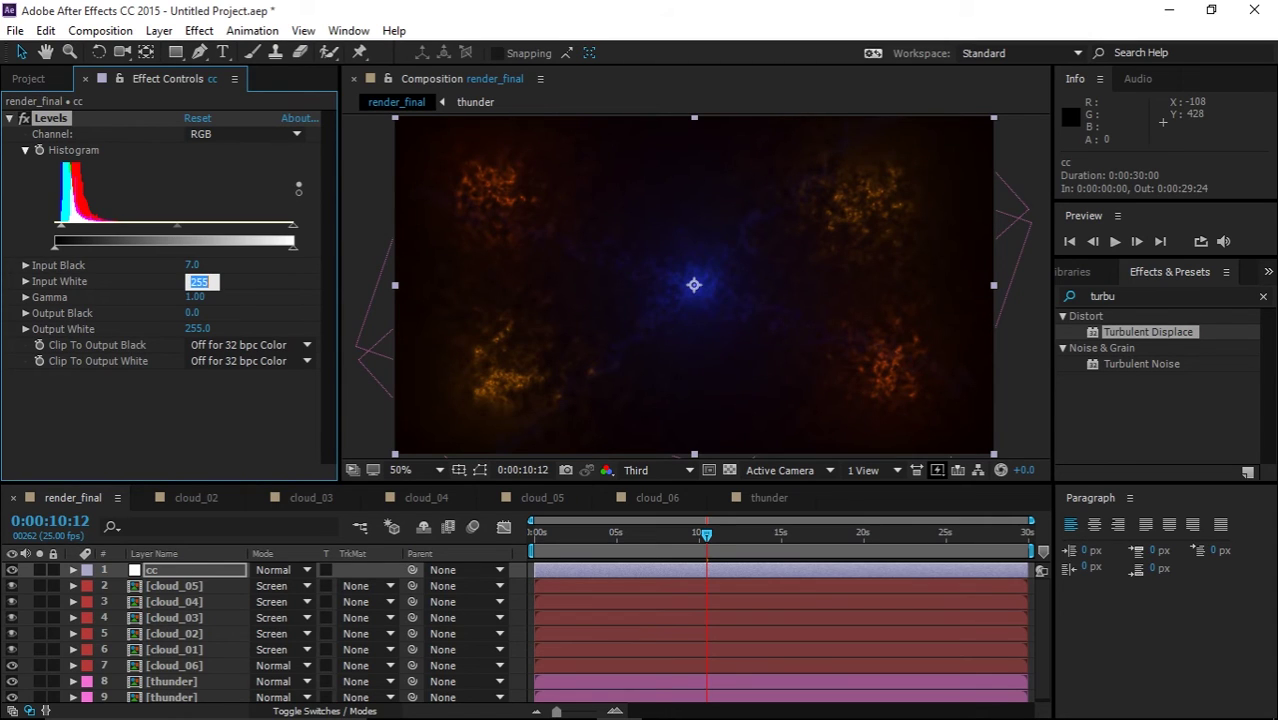
text(137)
key(Return)
- Set the Levels Gamma to 2.02 and Output White to 247 on the cc layer
click(195, 297)
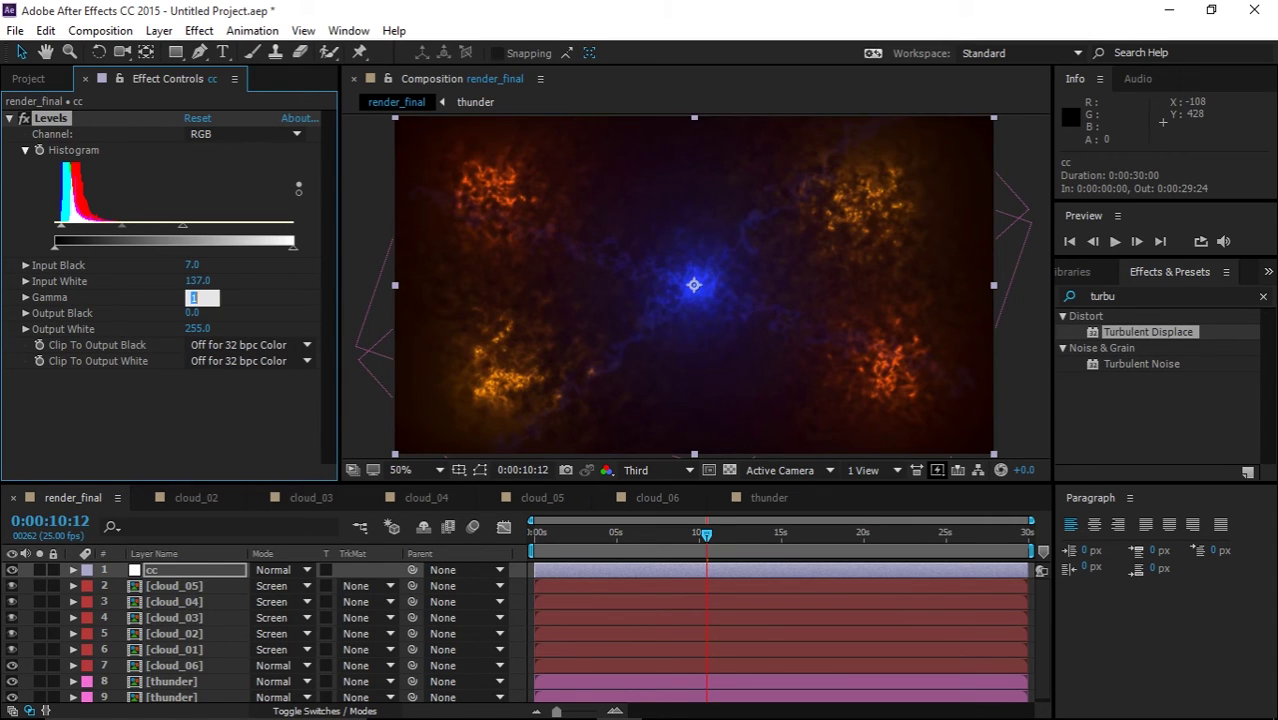
text(2.02)
key(Return)
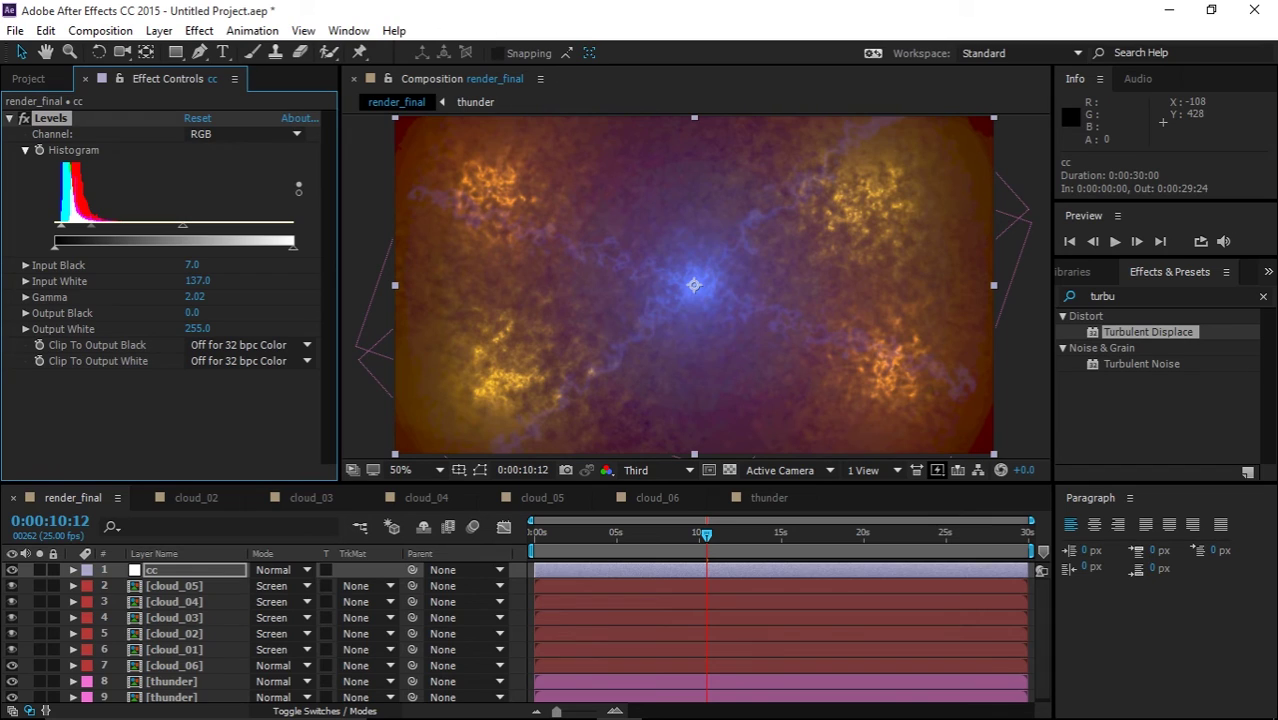
click(198, 329)
text(247)
key(Return)
click(190, 420)
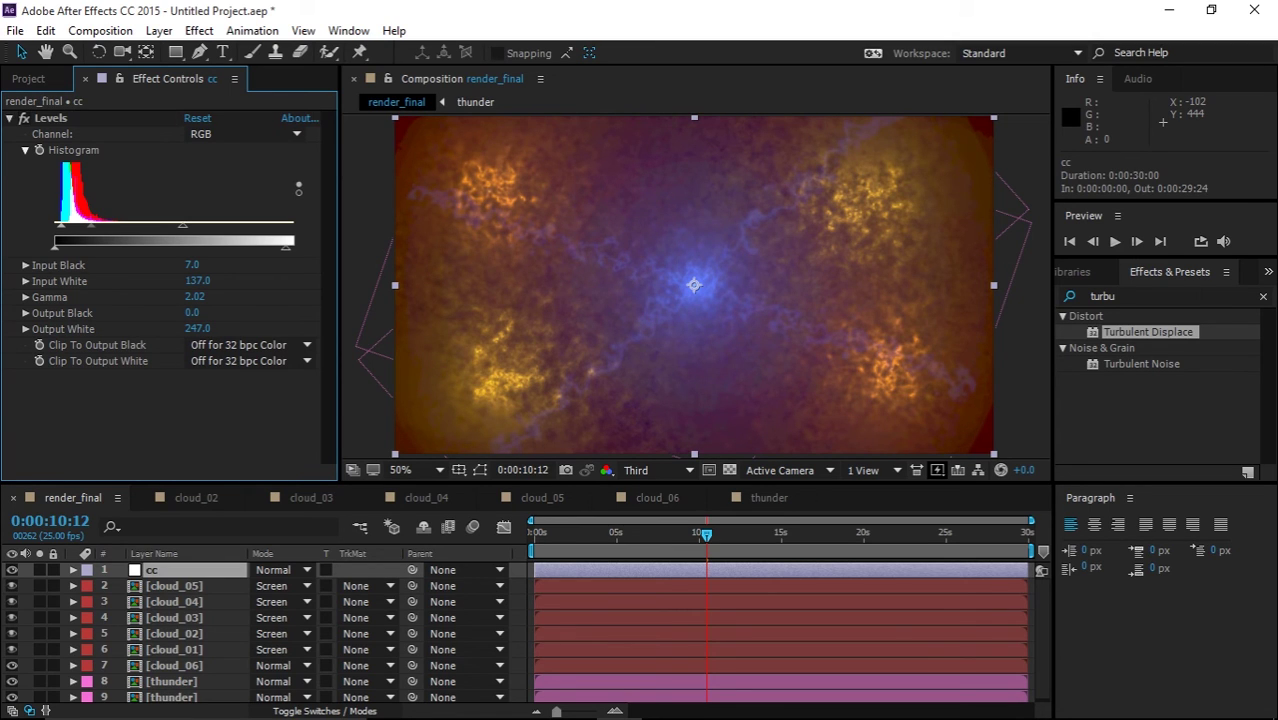
- Apply Curves to the cc layer and bend its RGB curve into an S-shape with lowered shadows and raised highlights
key(ctrl+space)
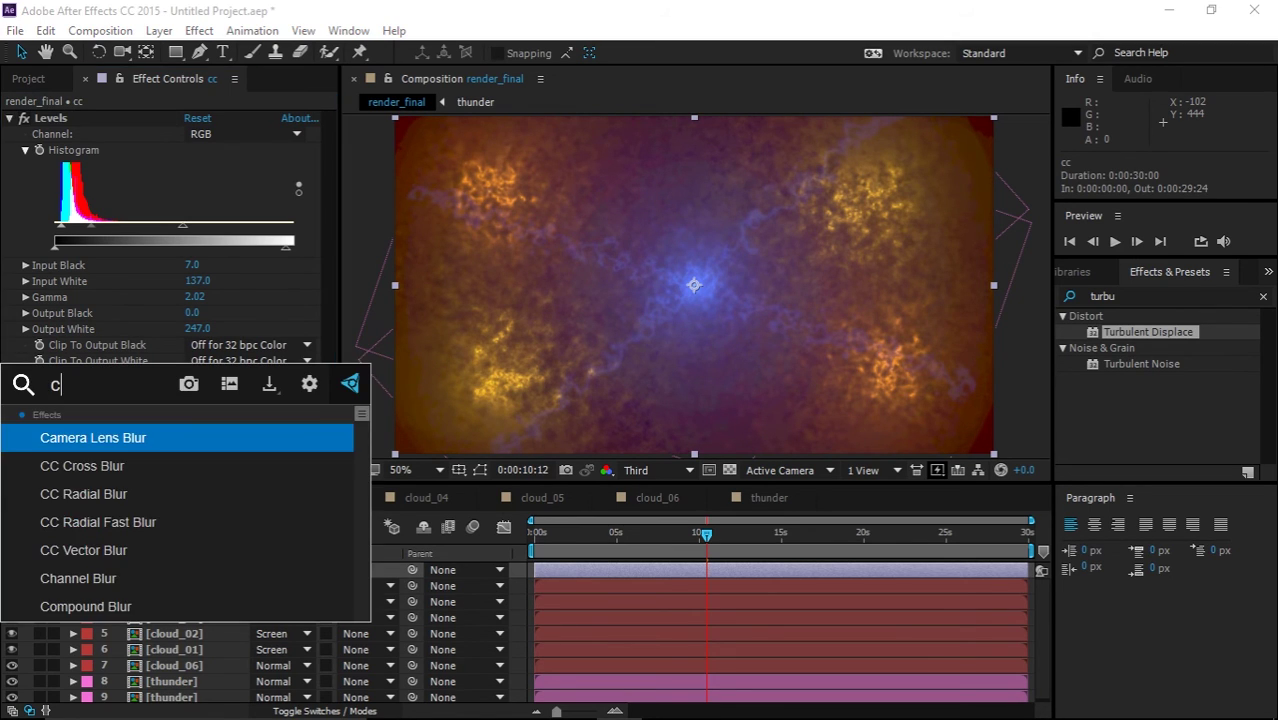
text(curv)
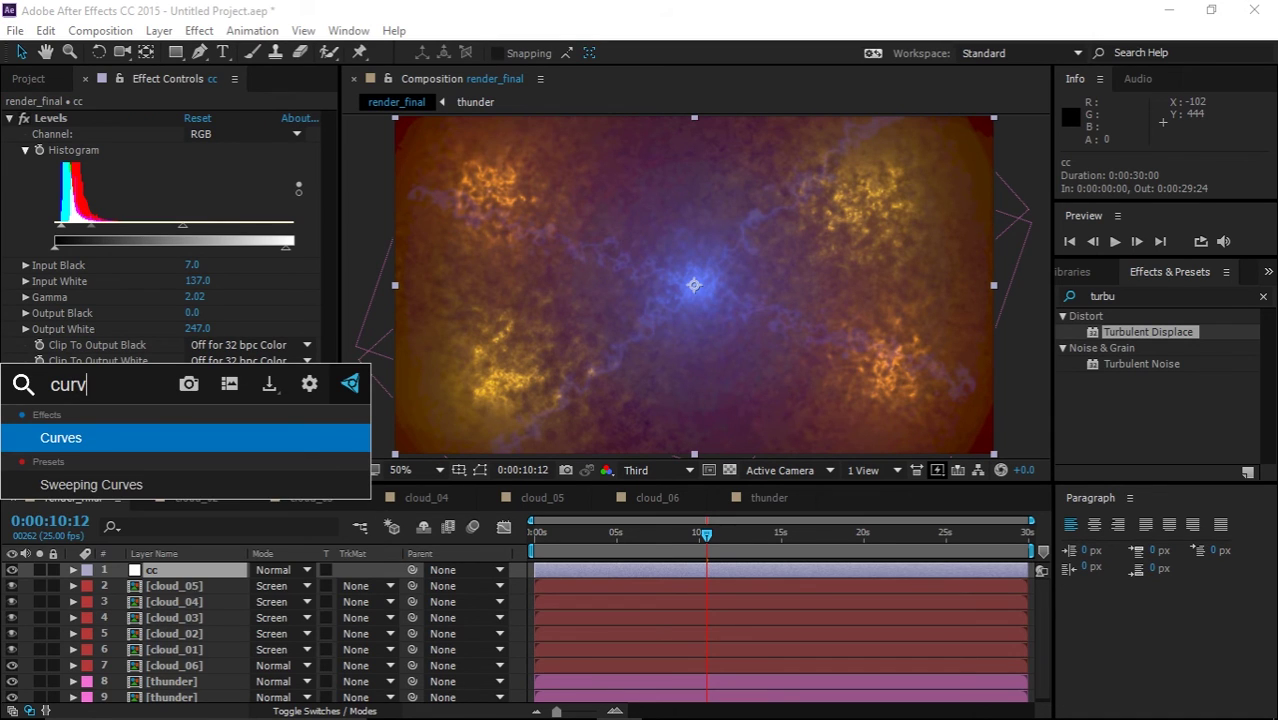
key(Return)
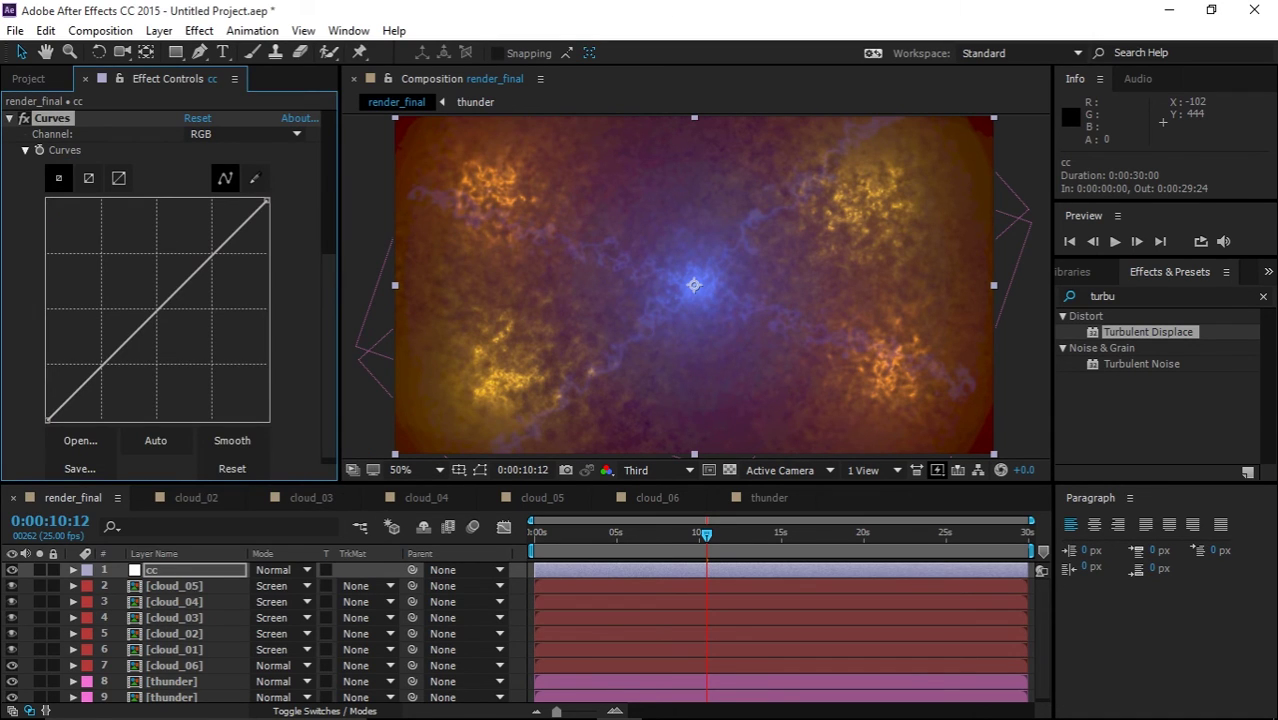
drag(211, 256, 204, 278)
mouse_move(109, 370)
mouse_down()
mouse_move(105, 349)
mouse_move(114, 367)
mouse_up()
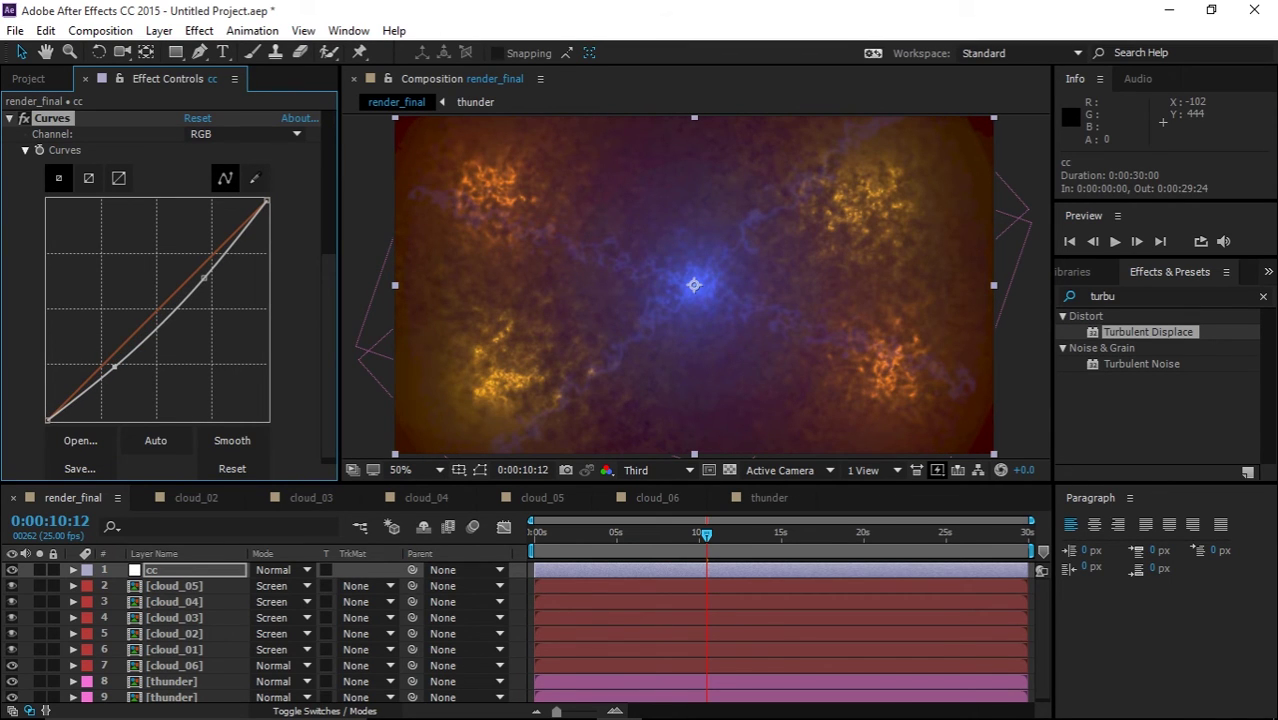
drag(204, 278, 189, 251)
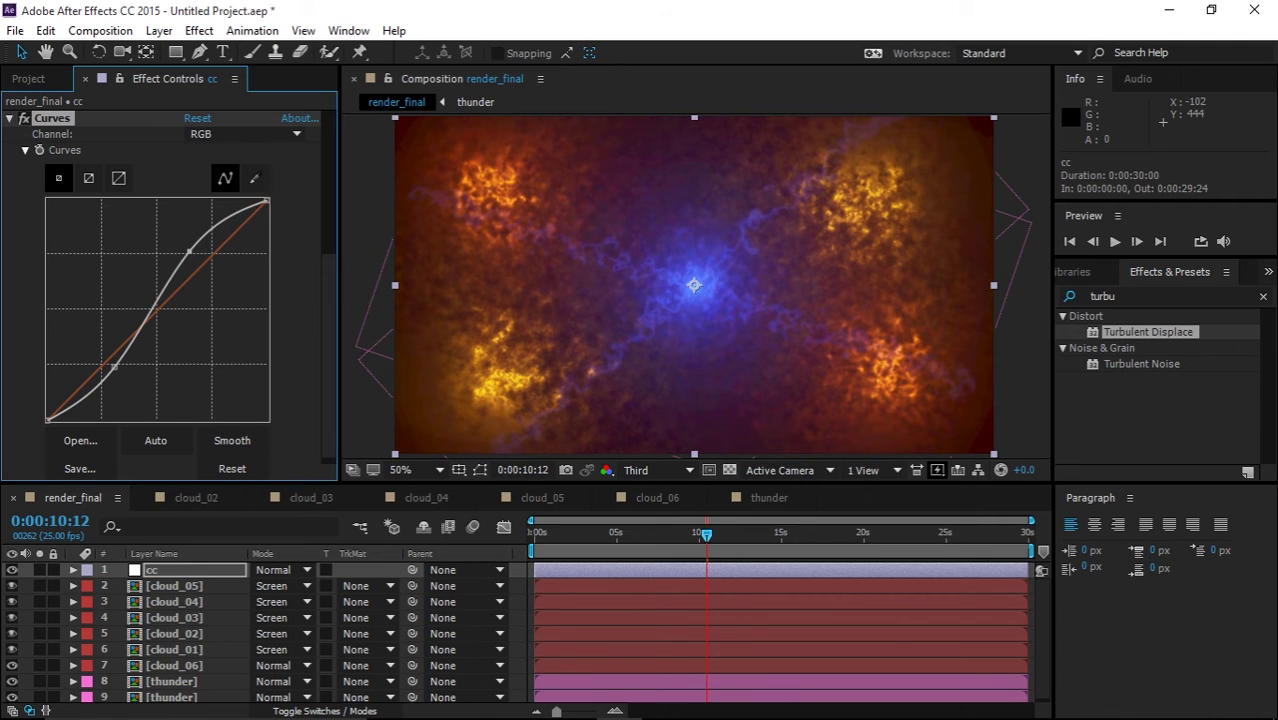
- Bend the Red channel curve into an S-shape by raising its highlights and lowering its shadows
click(244, 133)
click(226, 176)
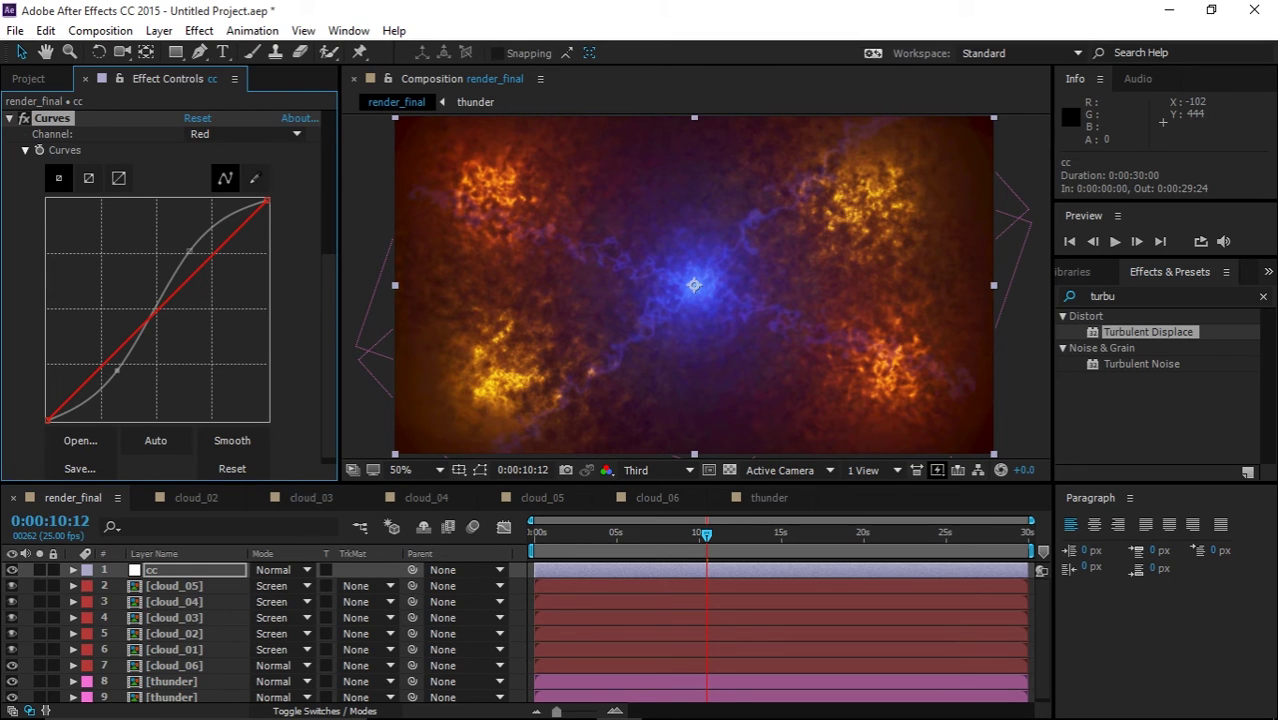
drag(200, 268, 200, 238)
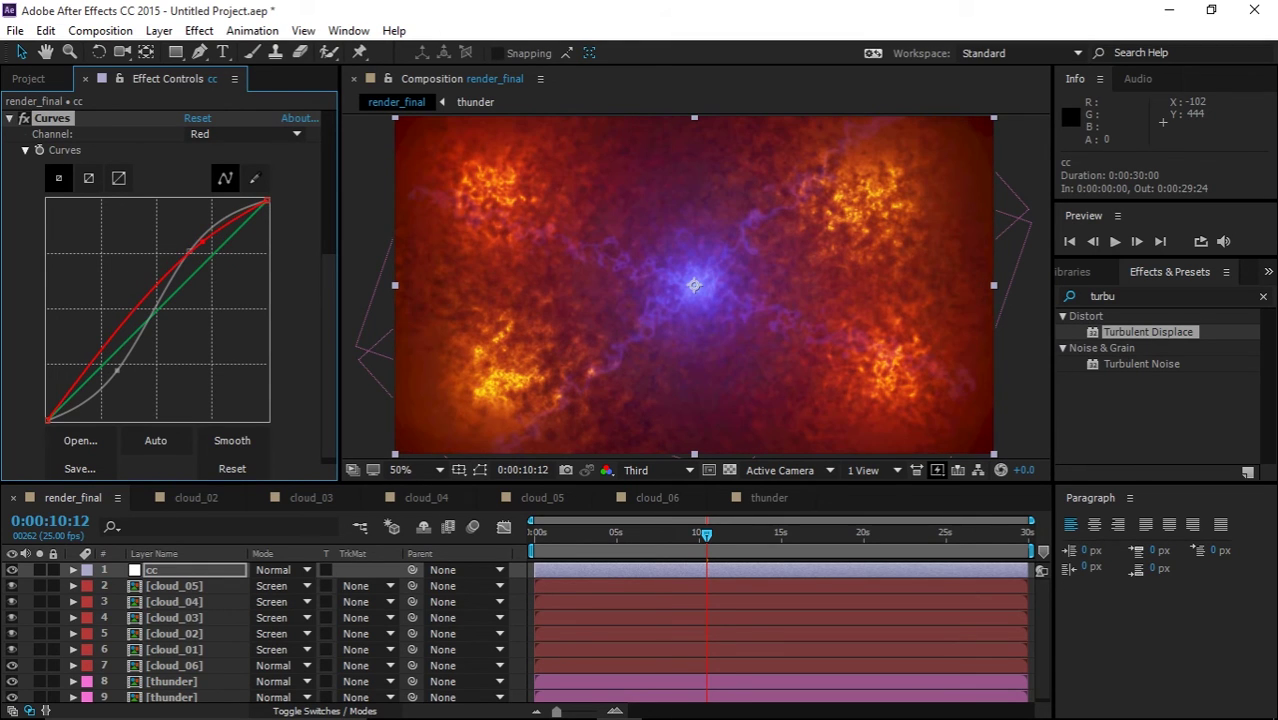
drag(117, 330, 123, 362)
- Lower the shadows of the Green channel curve slightly
click(245, 133)
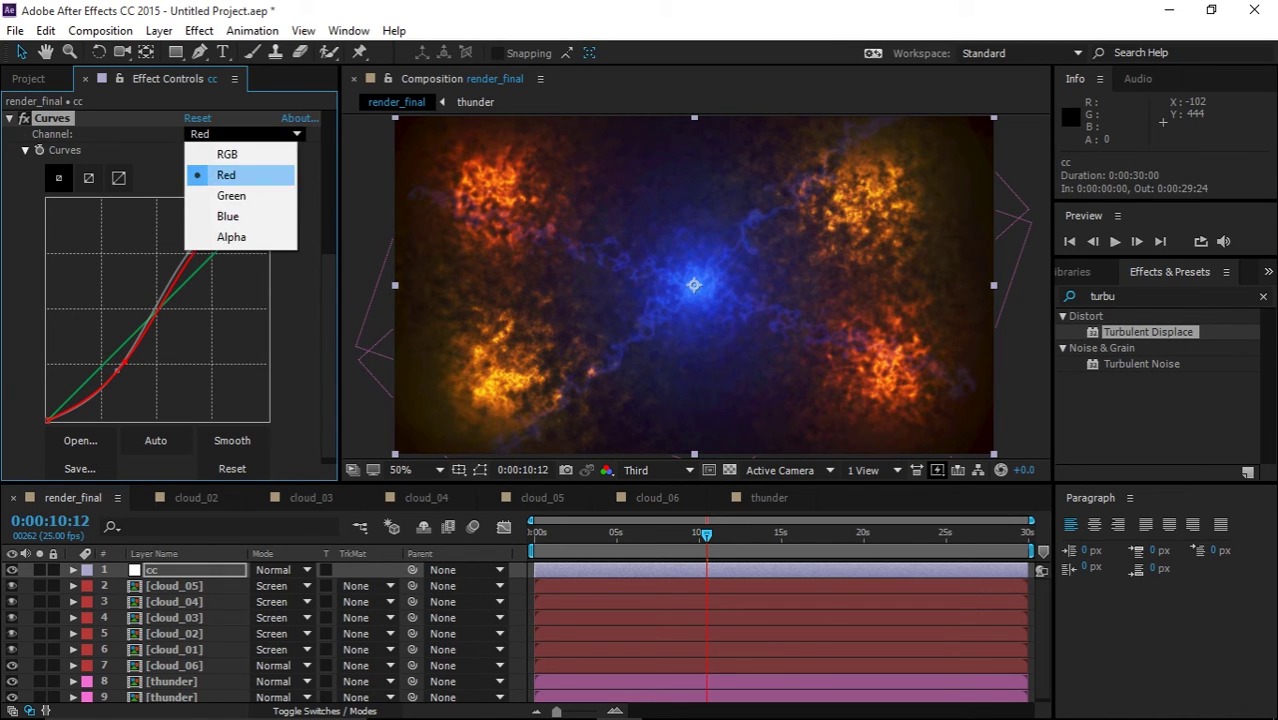
click(228, 194)
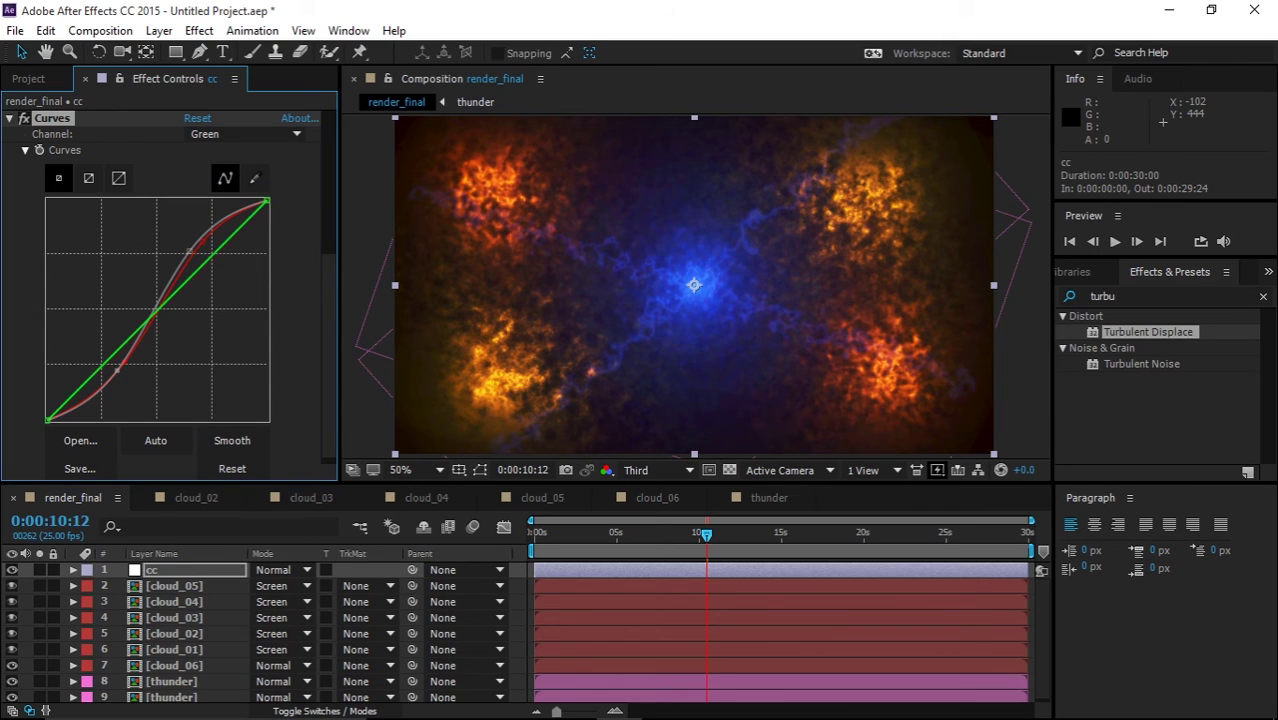
drag(112, 356, 124, 355)
- Pull the Blue channel curve well below the diagonal with one point in the lower midtones and one in the highlights
click(245, 134)
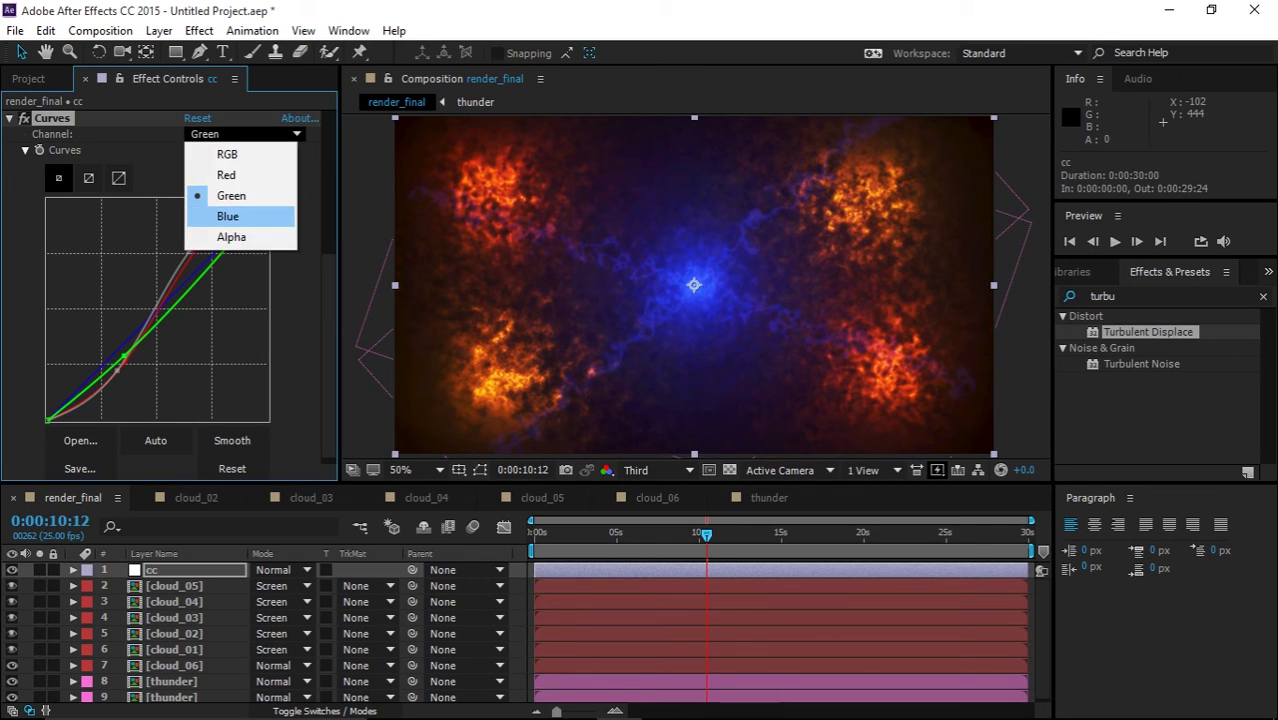
click(228, 216)
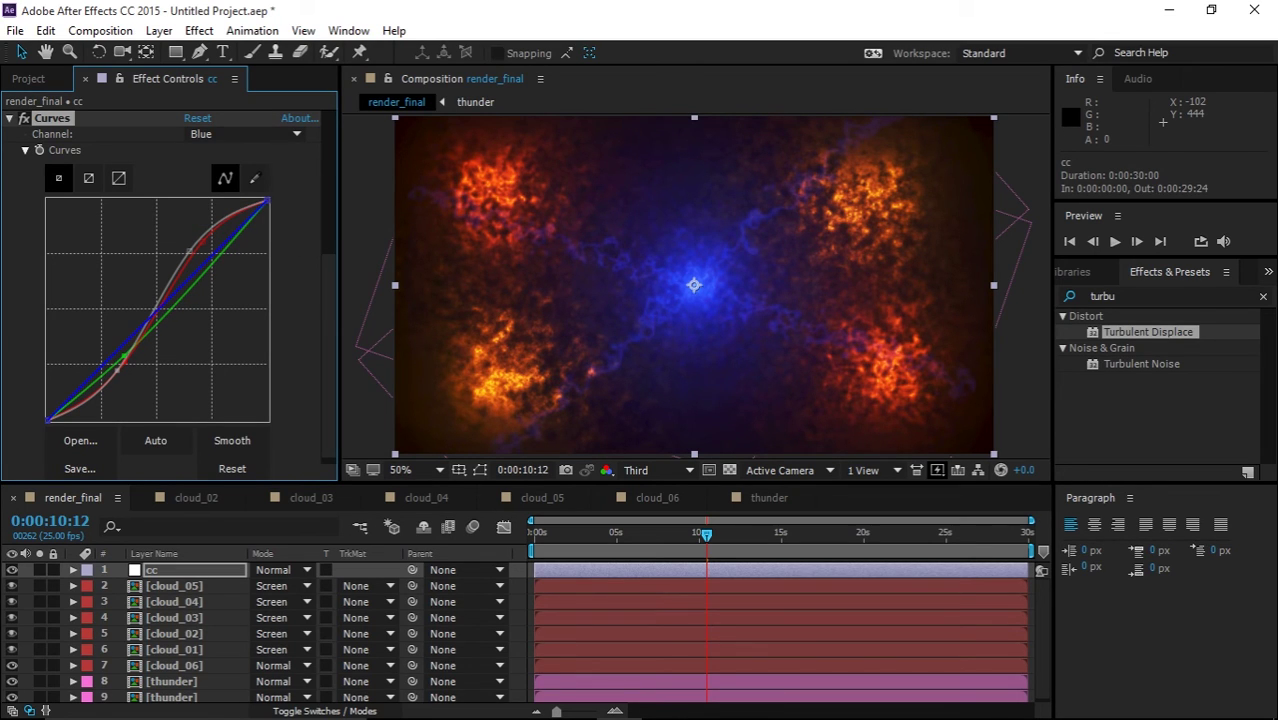
drag(153, 315, 141, 367)
mouse_move(221, 268)
mouse_down()
mouse_move(215, 246)
mouse_move(231, 262)
mouse_up()
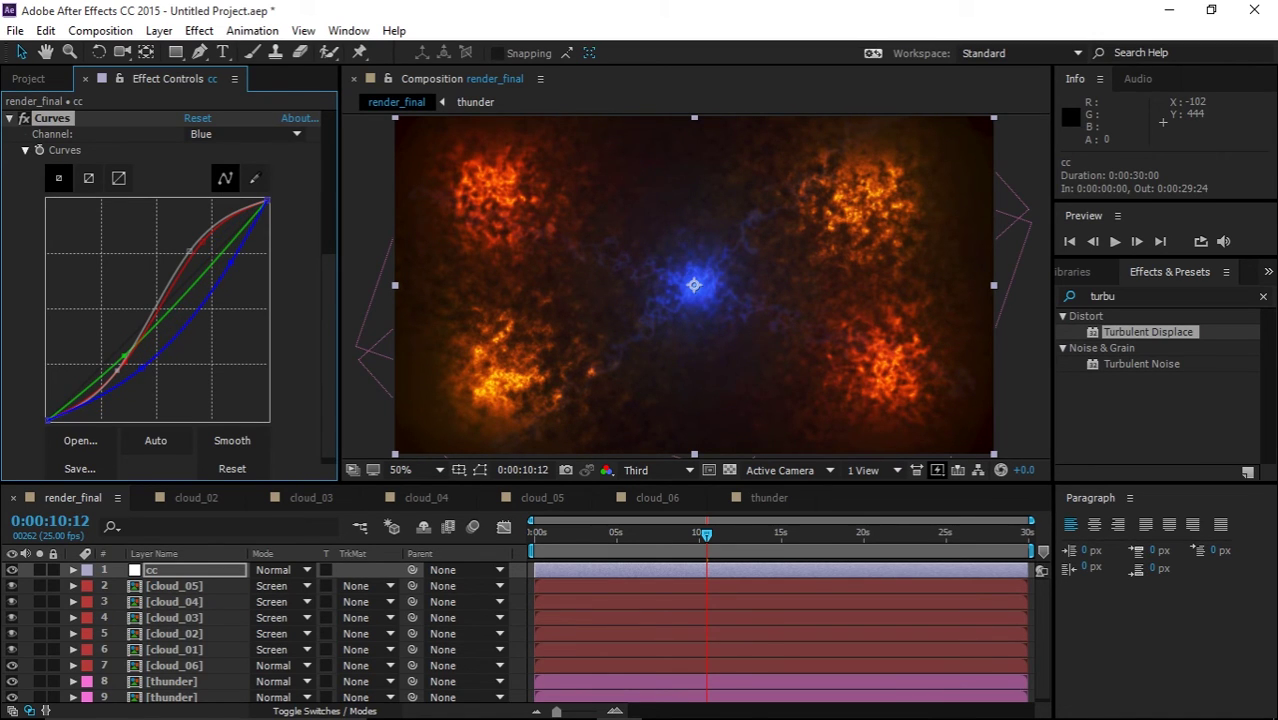
- Lower the middle of the Alpha channel curve slightly
click(245, 133)
click(215, 234)
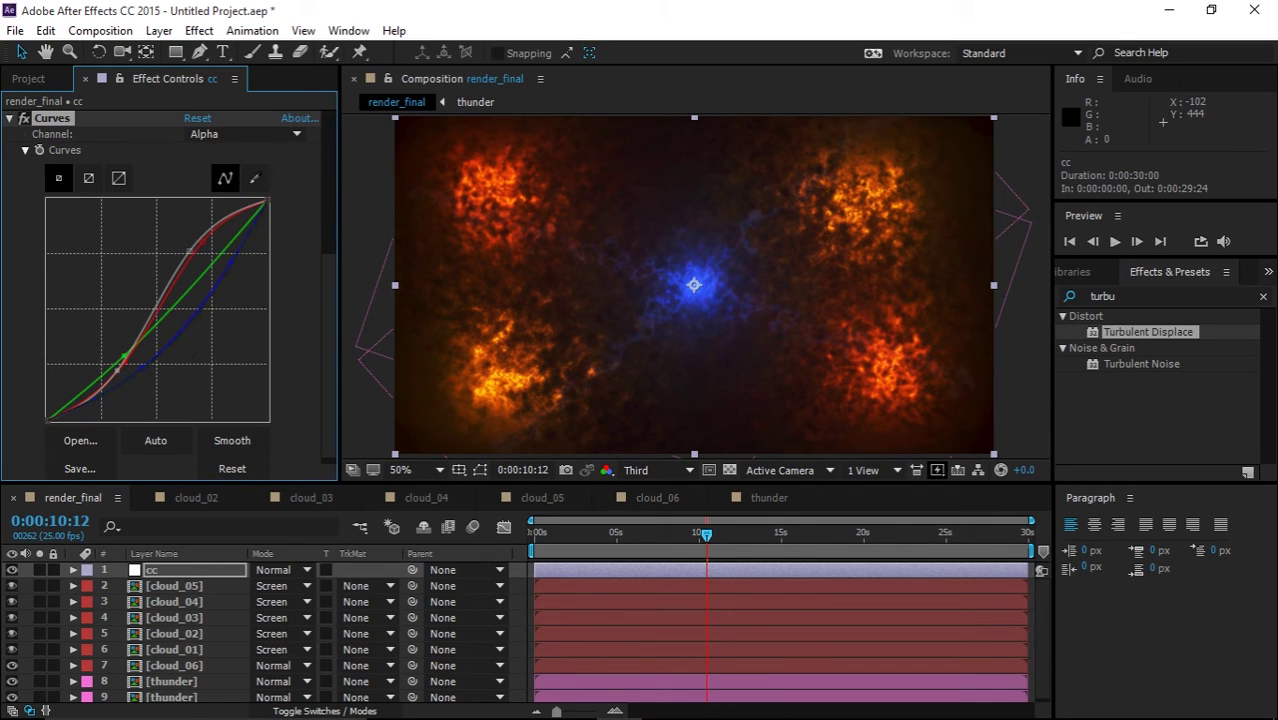
drag(158, 310, 164, 321)
- Soften the Red channel curve by moving its highlight point closer to the diagonal and its shadow point toward the midtones
click(245, 133)
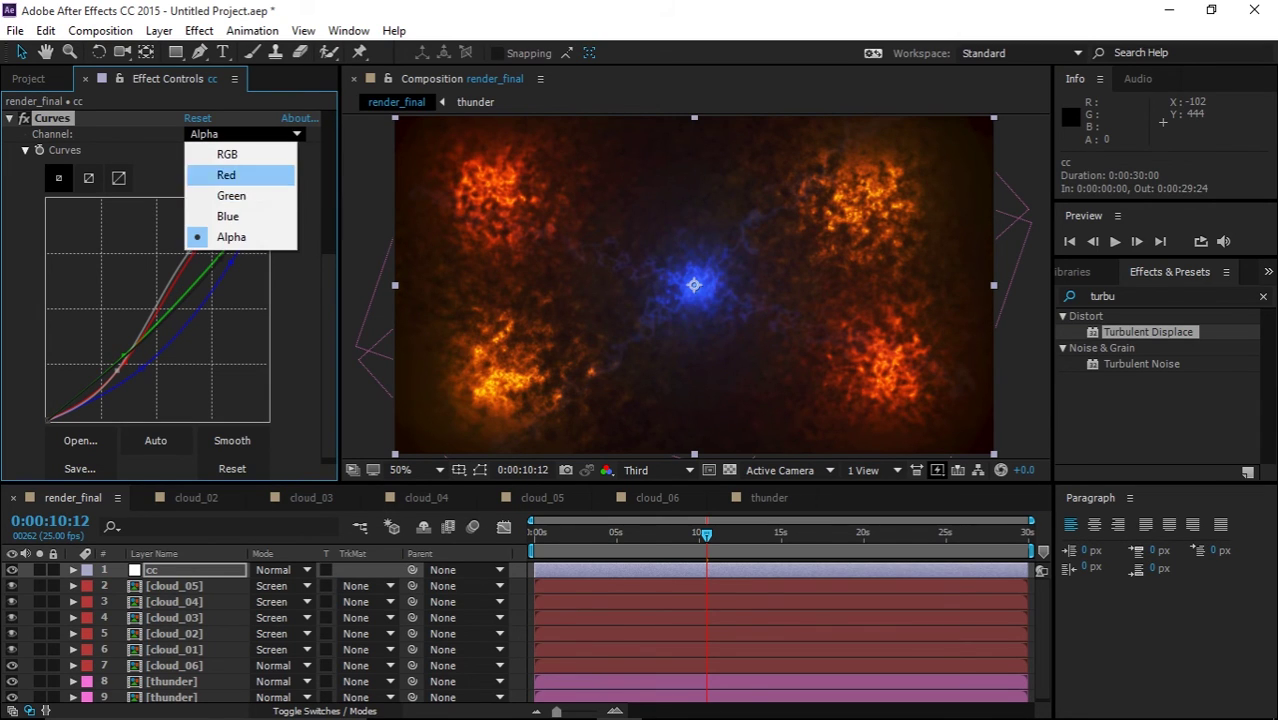
click(220, 172)
mouse_move(204, 240)
mouse_down()
mouse_move(221, 236)
mouse_move(225, 258)
mouse_move(216, 250)
mouse_up()
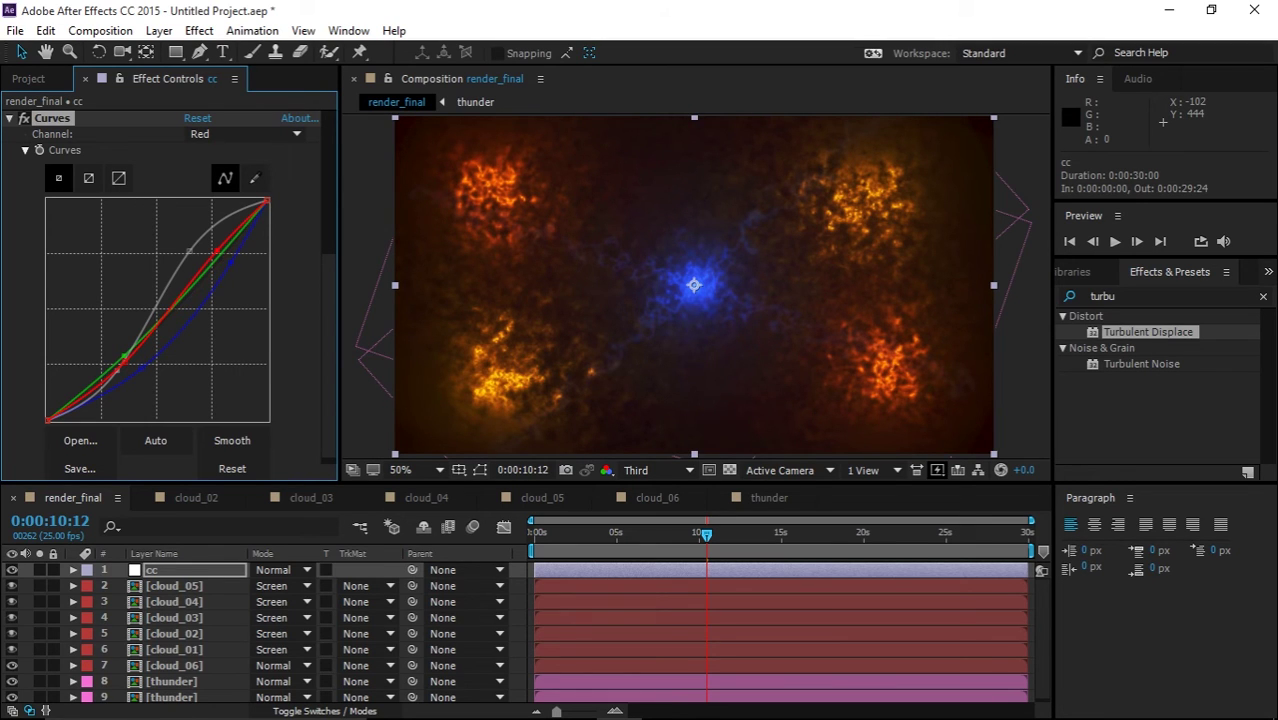
mouse_move(121, 366)
mouse_down()
mouse_move(125, 337)
mouse_move(123, 371)
mouse_move(136, 355)
mouse_up()
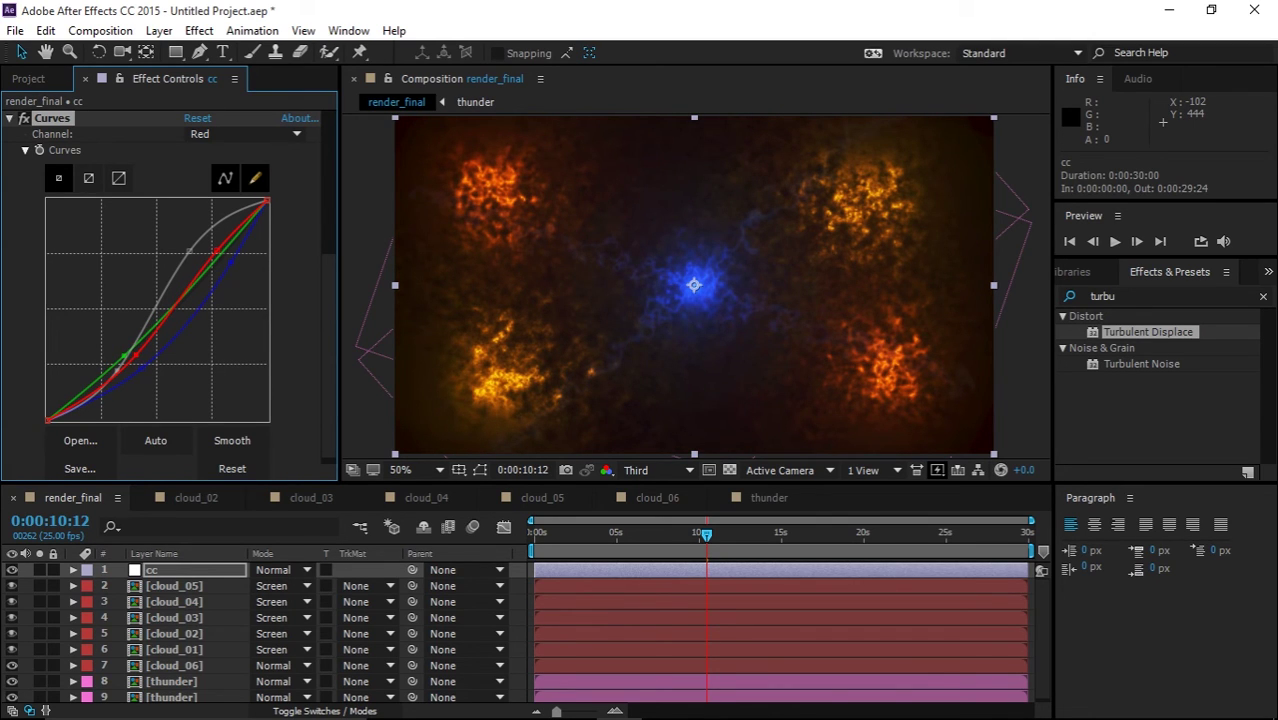
- Reduce the RGB curve's highlight boost by moving its upper point closer to the diagonal
click(245, 133)
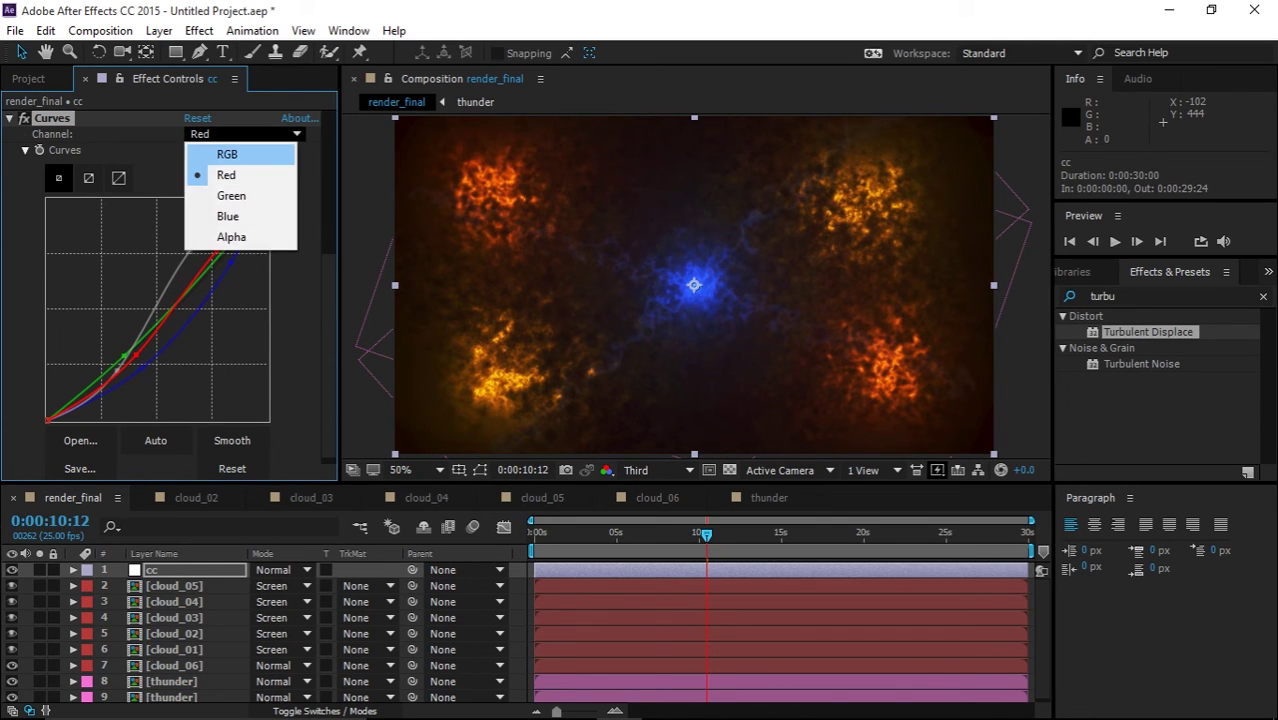
click(210, 151)
drag(189, 250, 203, 245)
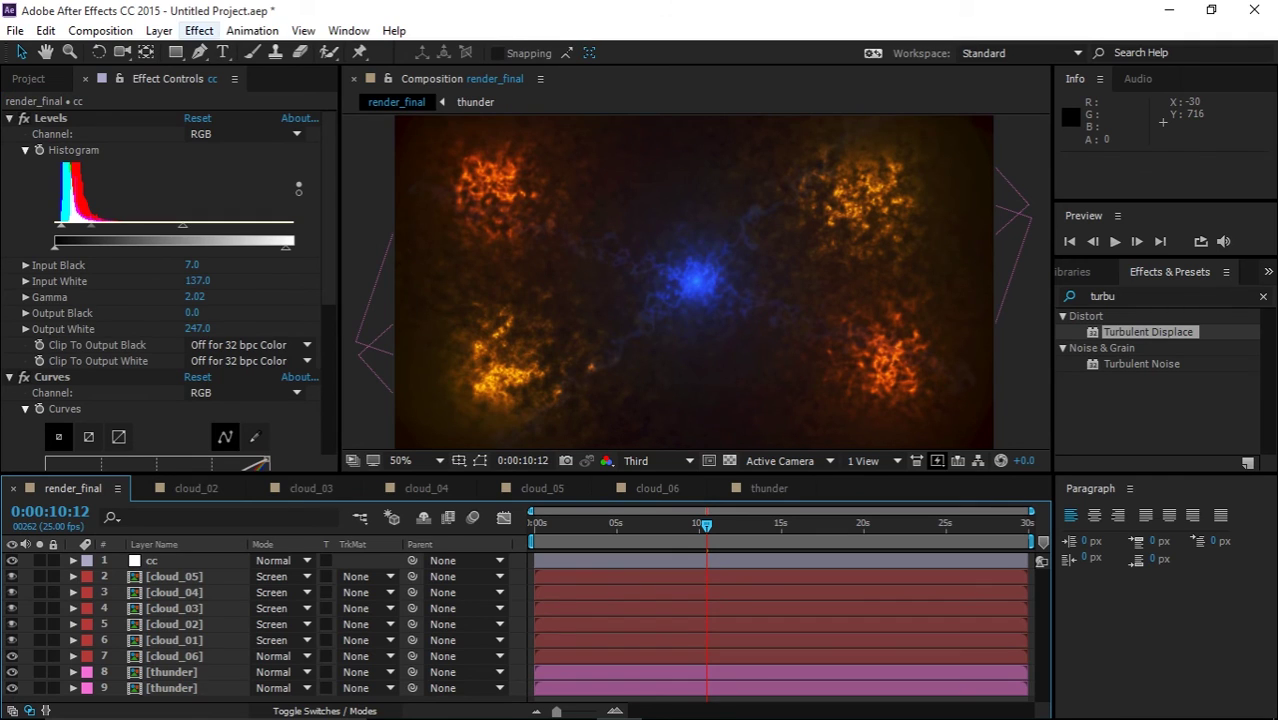
- Create a black 1280 × 720 px solid layer on top of the render_final composition
click(159, 30)
mouse_move(222, 27)
click(558, 48)
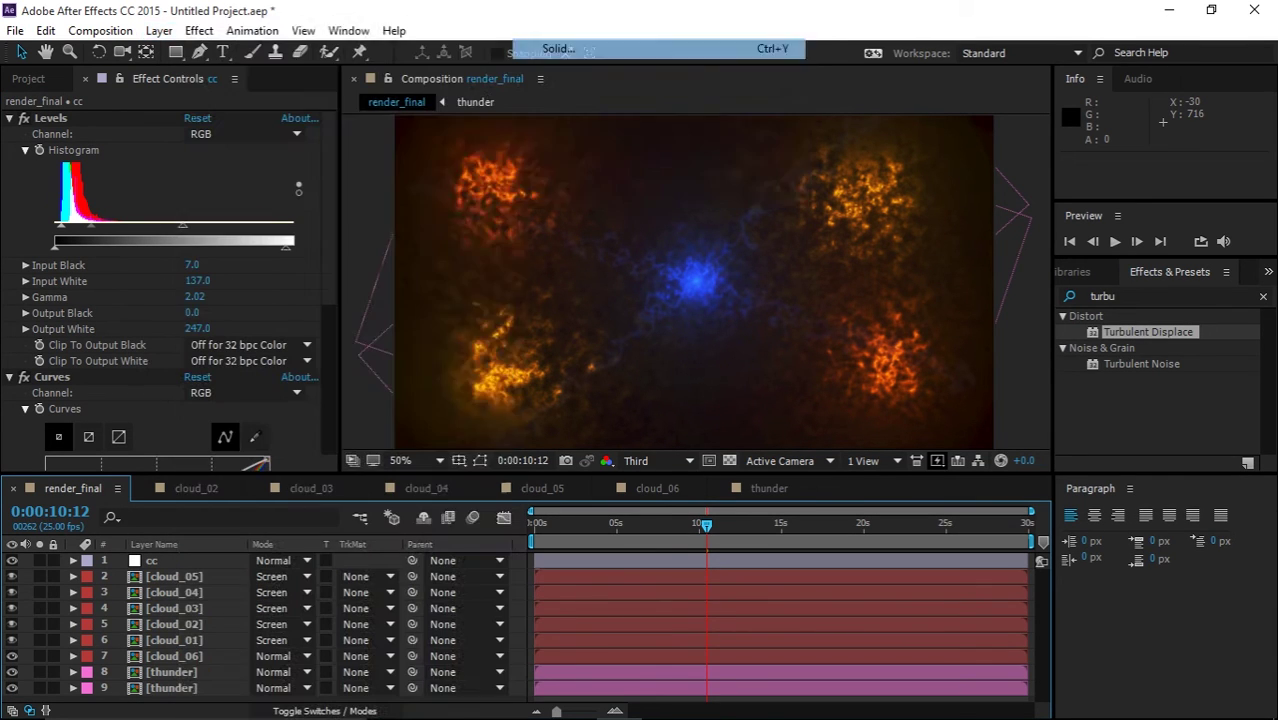
click(628, 455)
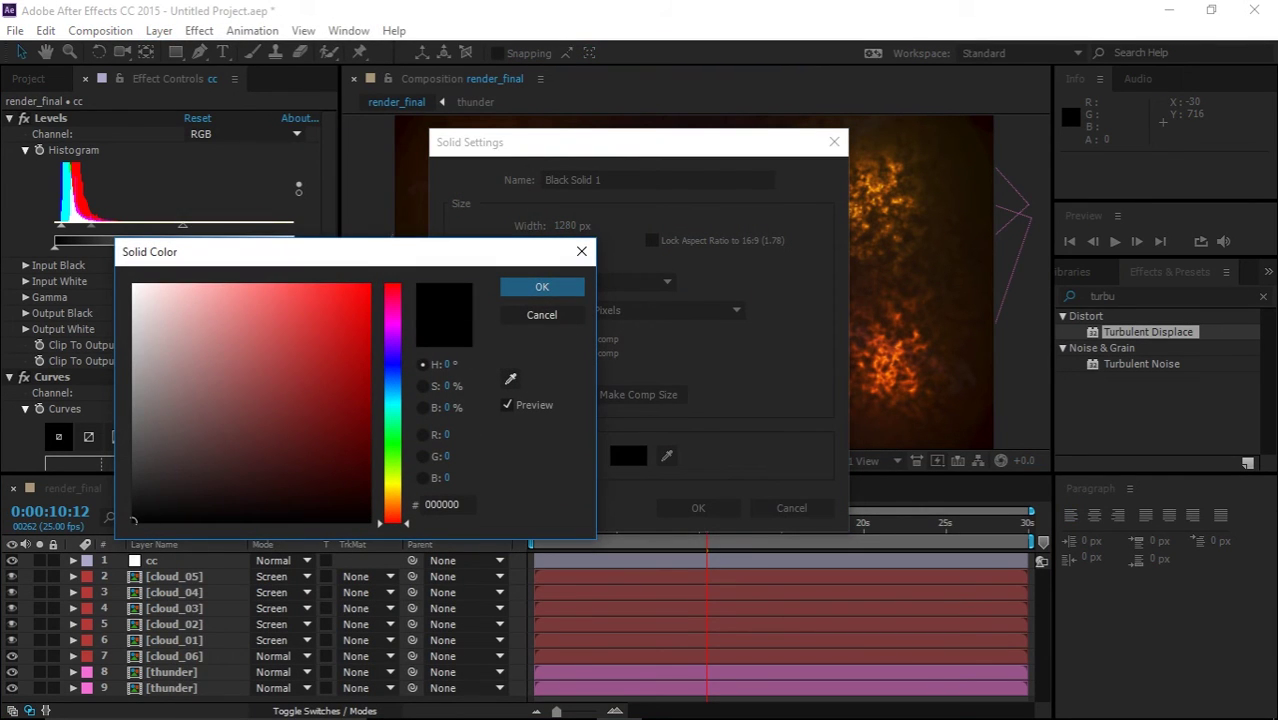
key(Return)
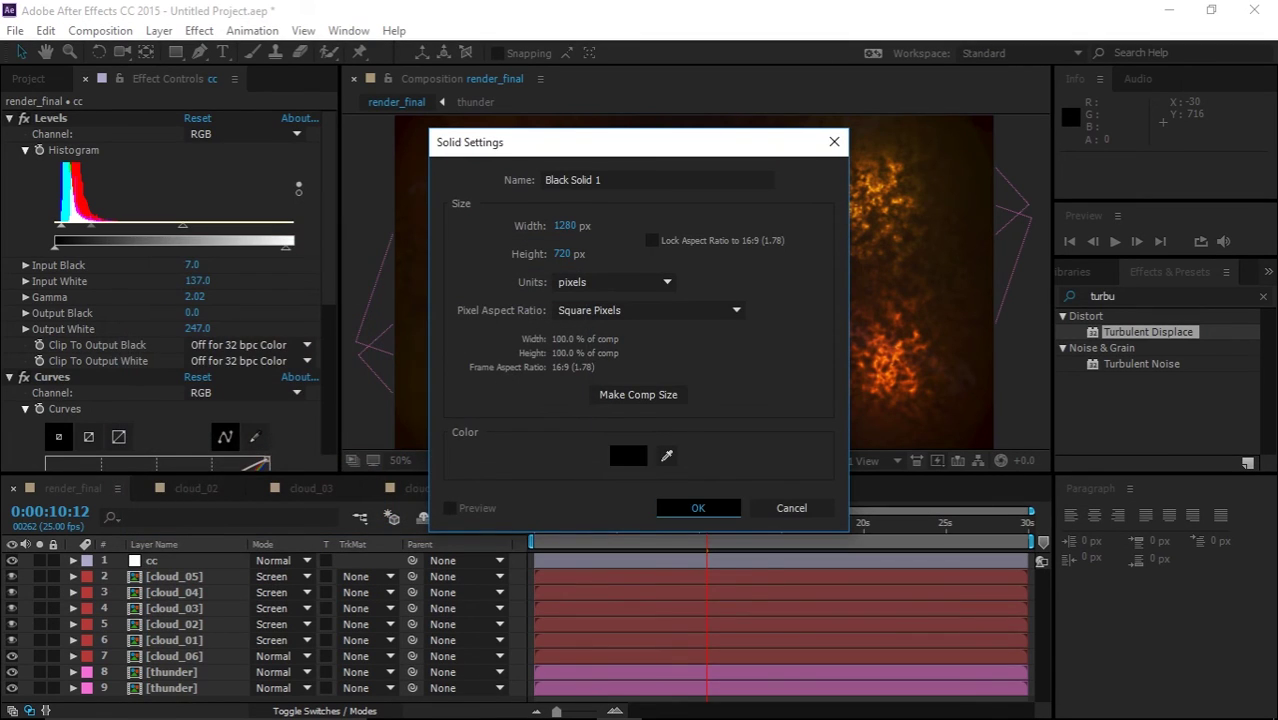
click(698, 508)
- Draw a wide elliptical mask about 1584 × 688 px on the black solid, extending past the frame's side edges
scroll(690, 350, down, 2)
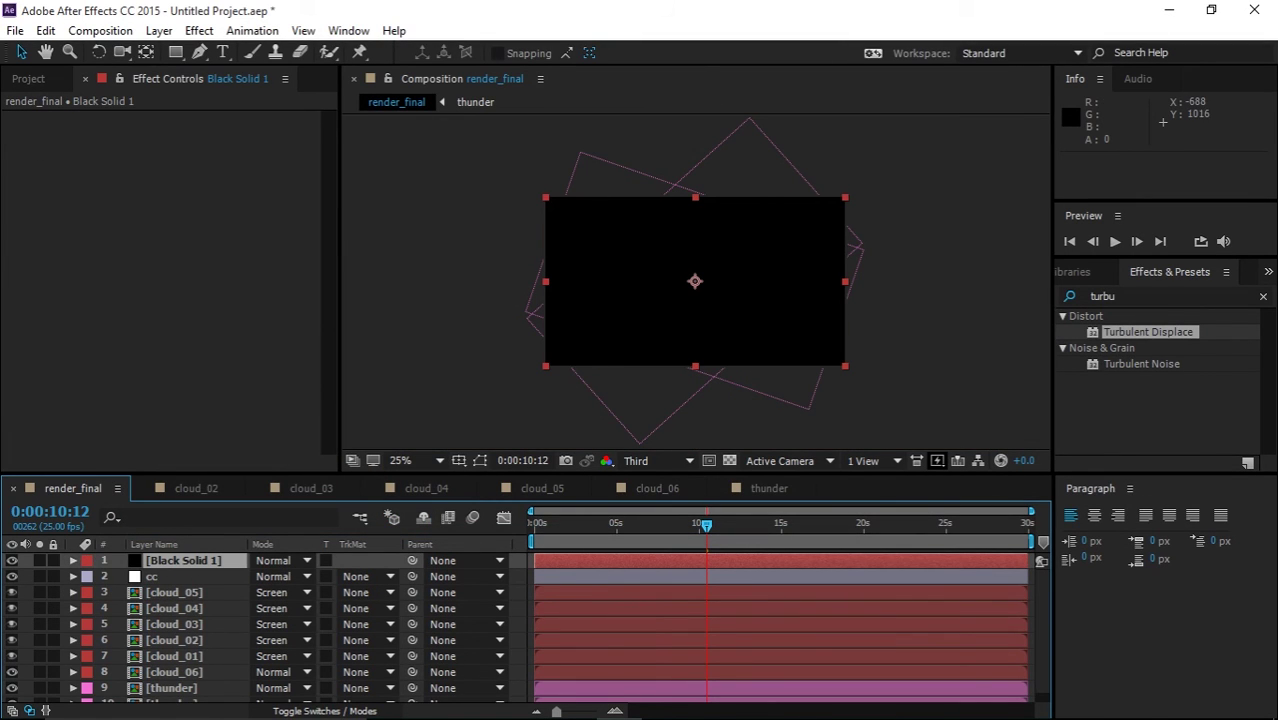
drag(175, 52, 250, 92)
mouse_move(771, 322)
mouse_down()
mouse_move(509, 204)
mouse_move(856, 334)
mouse_move(880, 365)
mouse_up()
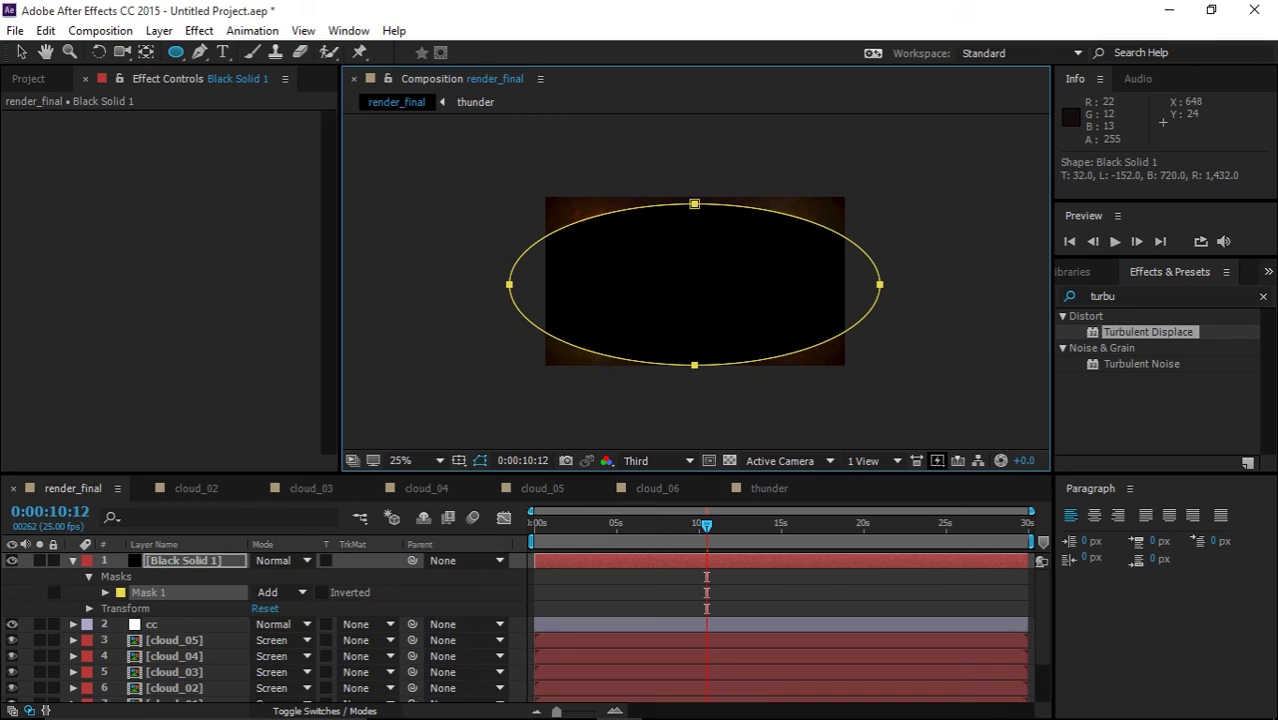
drag(693, 201, 692, 199)
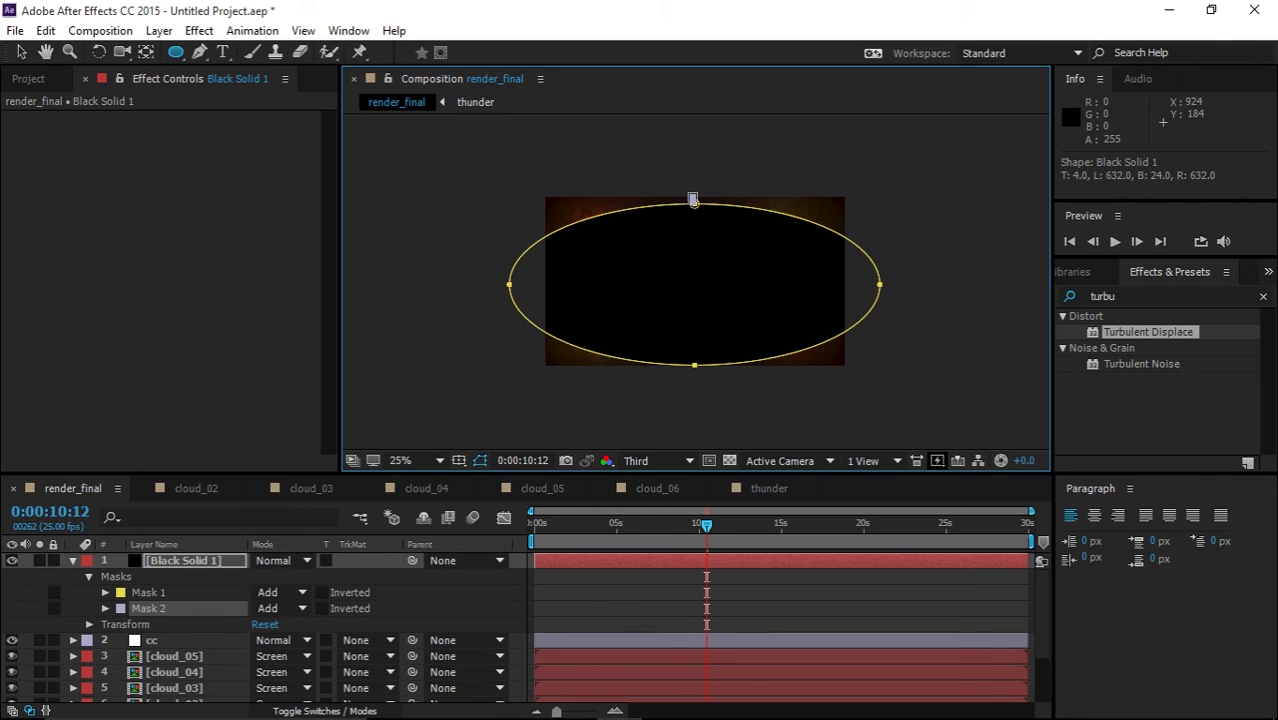
key(period)
key(ctrl+z)
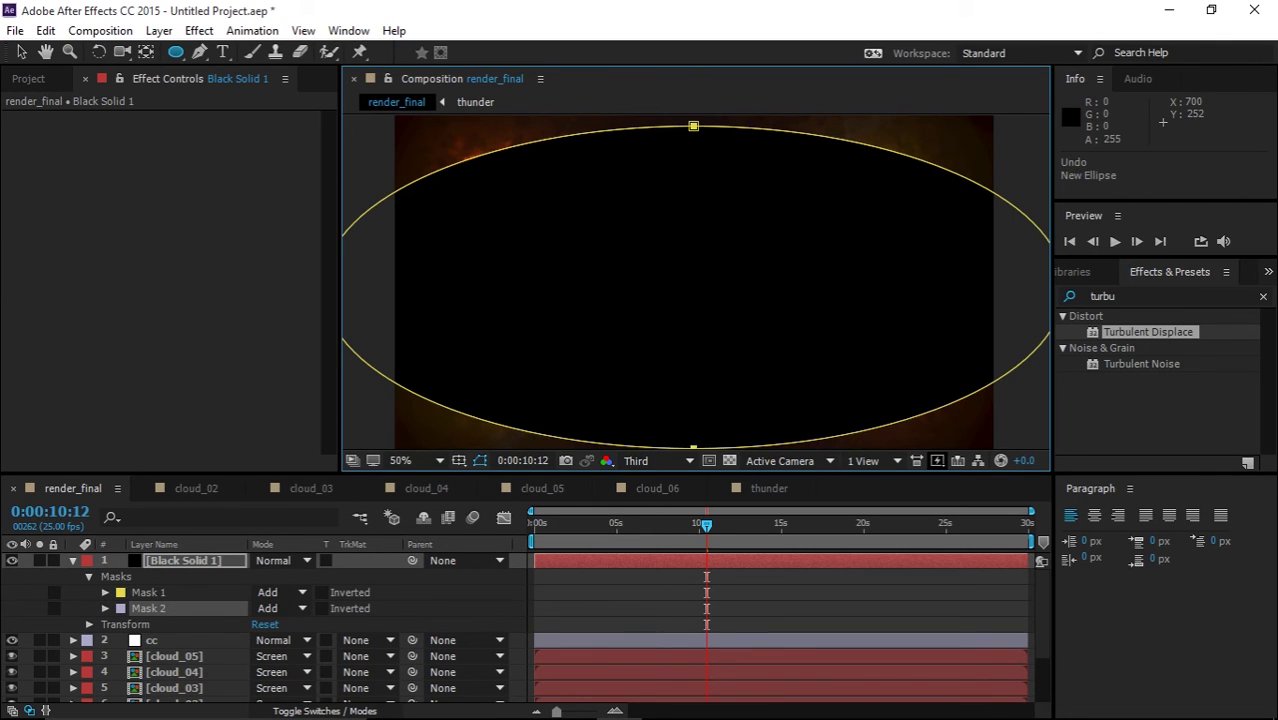
- Stretch the black solid's ellipse mask vertically so its upper and lower points meet the frame's top and bottom edges
scroll(692, 122, up, 2)
key(v)
key(v)
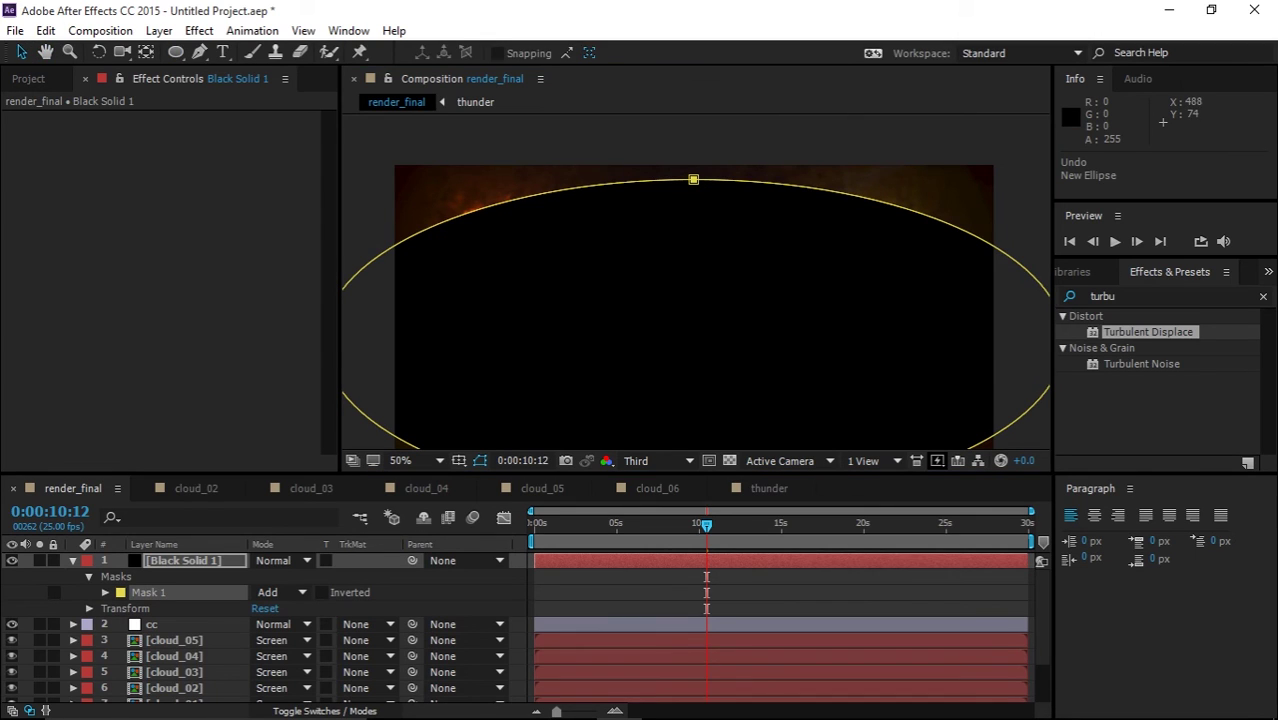
drag(697, 180, 697, 173)
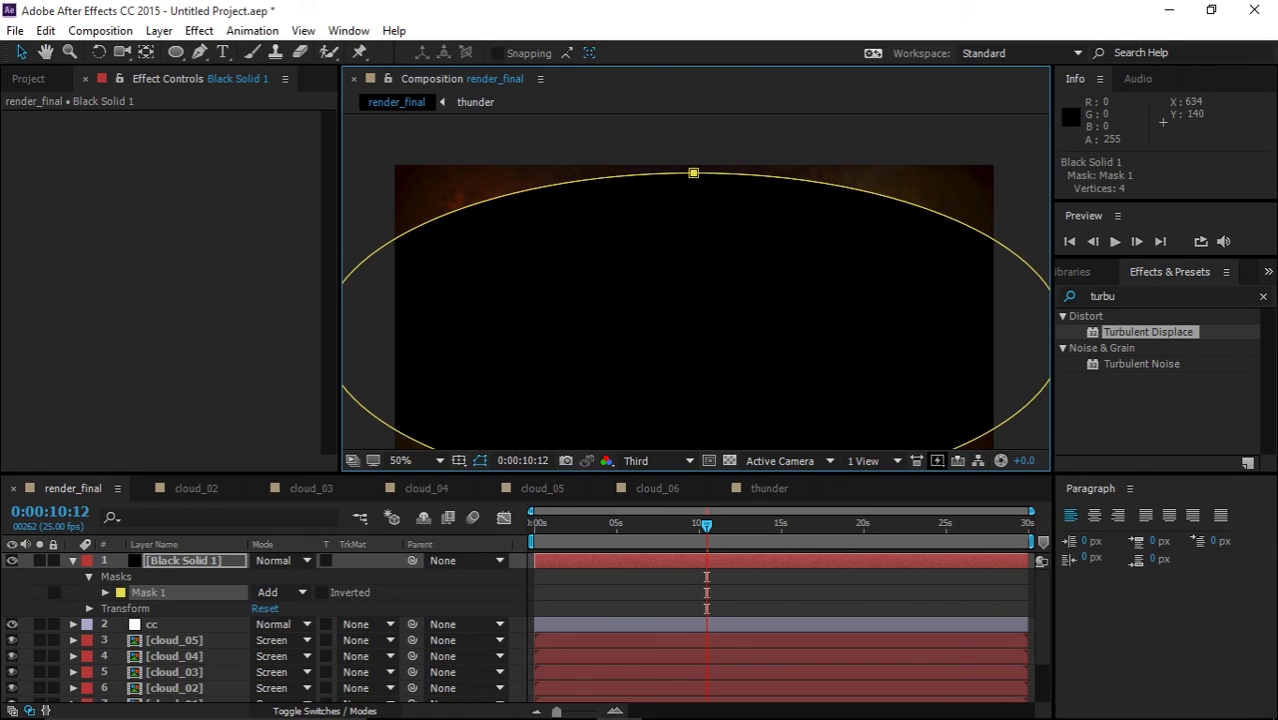
key(space)
drag(699, 299, 720, 189)
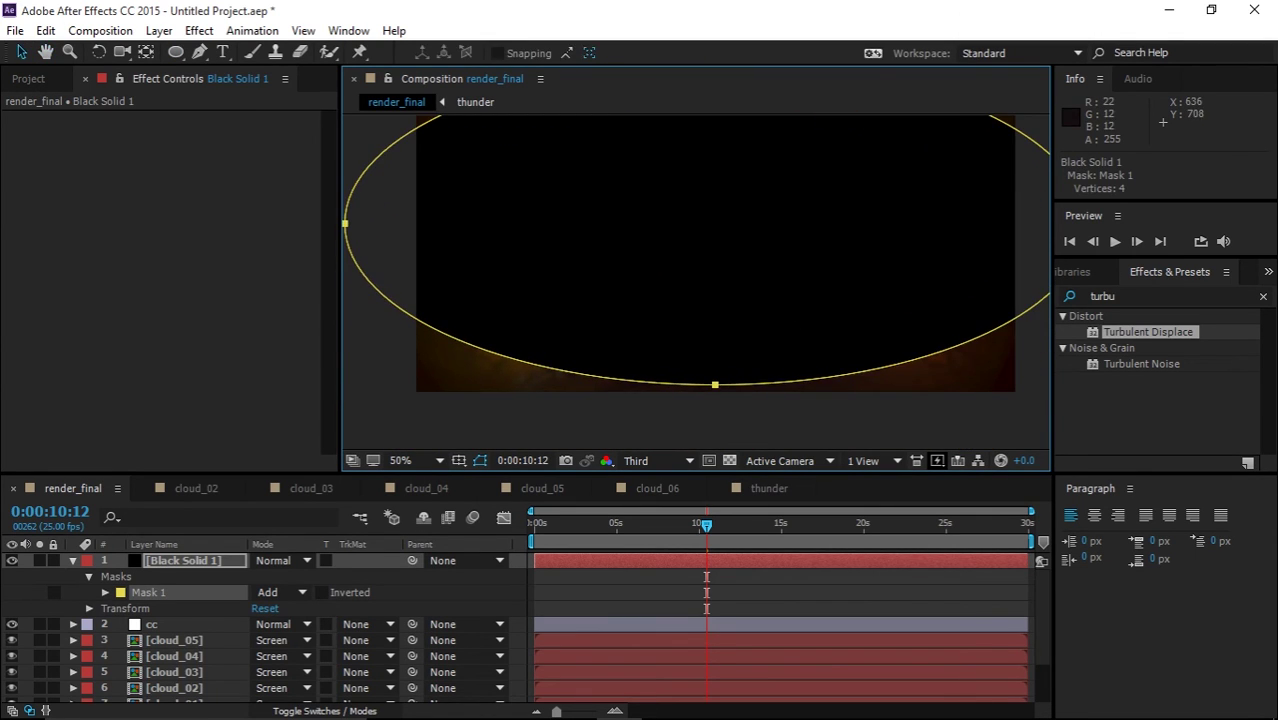
double_click(719, 384)
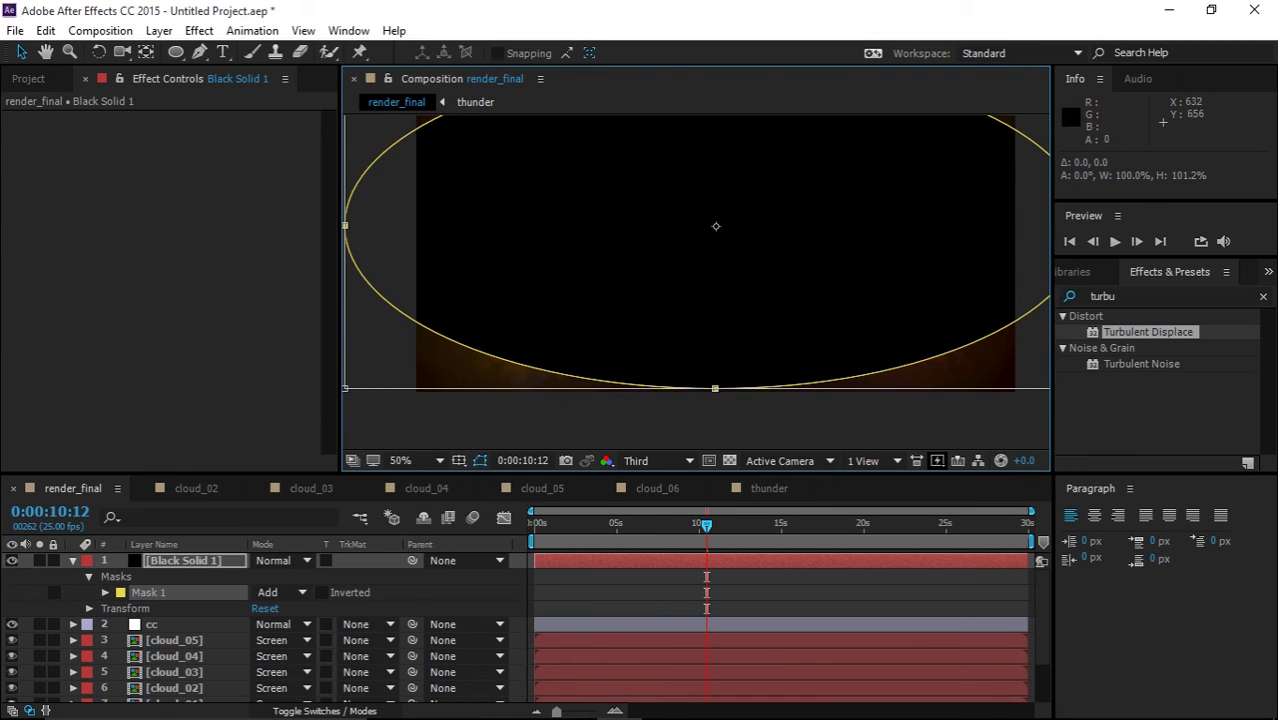
key(space)
drag(721, 222, 721, 347)
drag(714, 186, 714, 178)
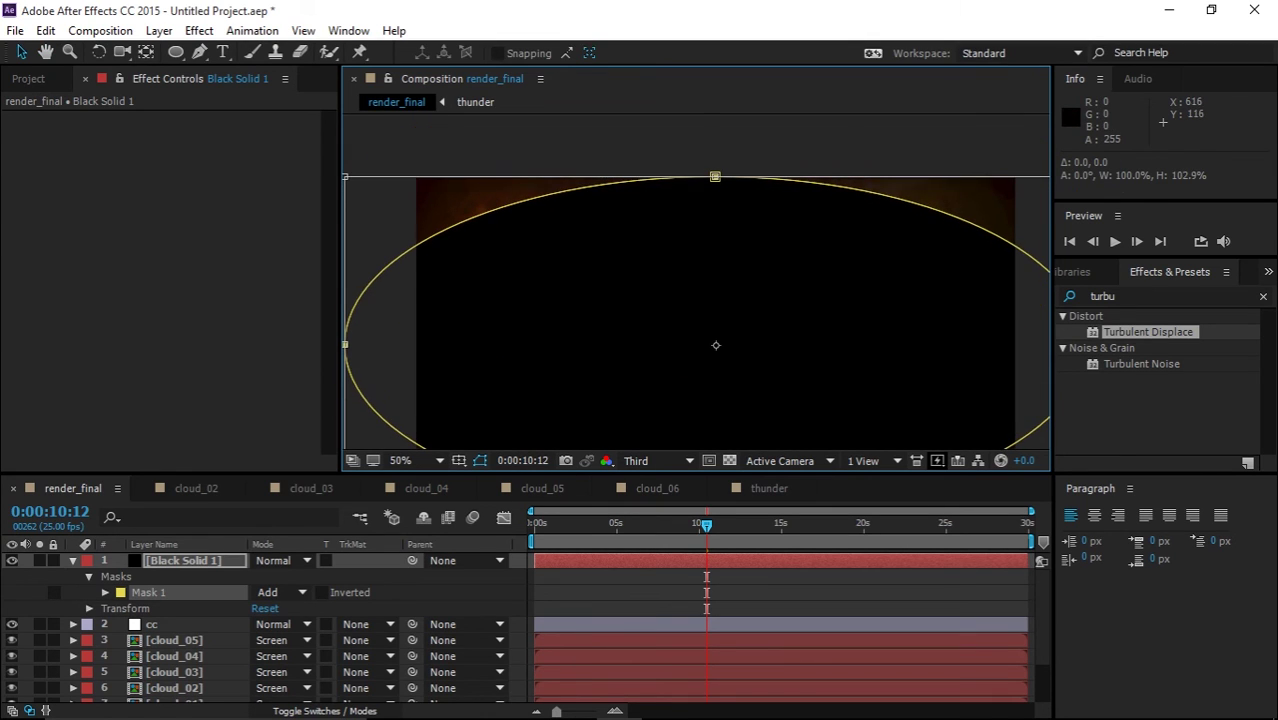
- Narrow the ellipse mask symmetrically about its center to about 95.8% width, keeping it wider than the frame
key(space)
drag(700, 315, 546, 234)
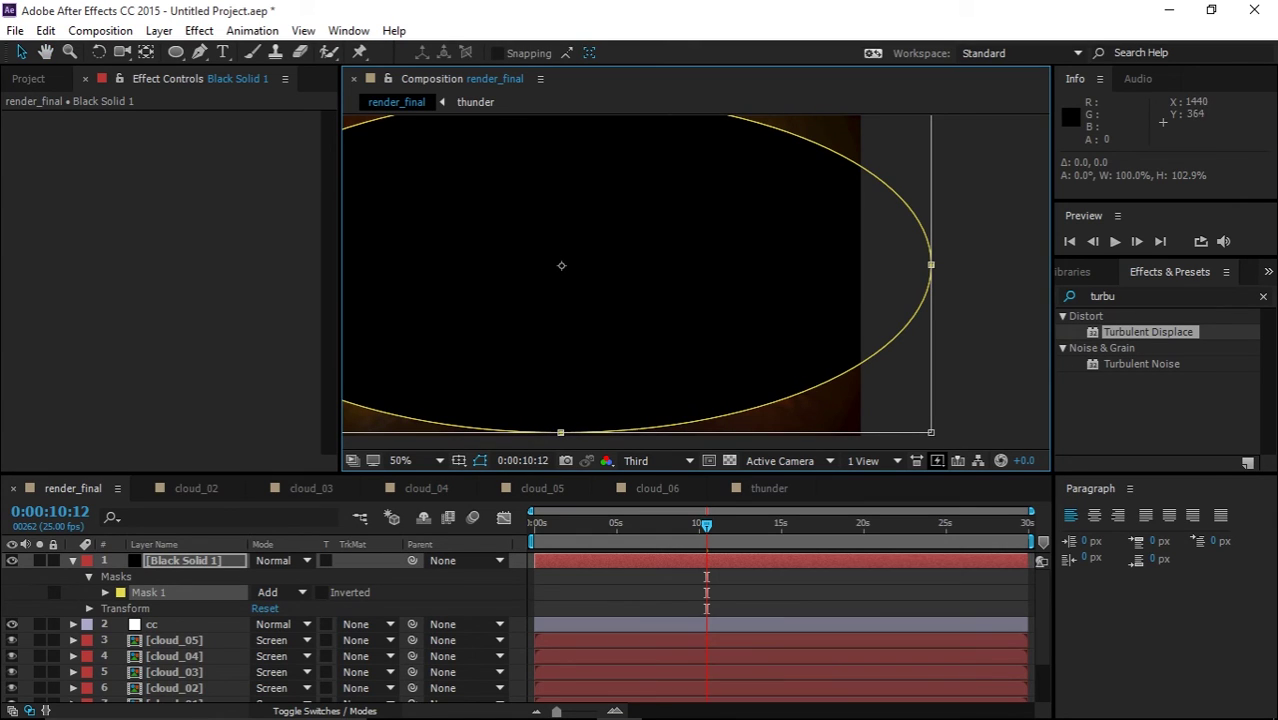
drag(931, 264, 910, 264)
key(space)
drag(480, 257, 829, 262)
drag(539, 269, 569, 269)
drag(908, 263, 699, 238)
scroll(699, 238, down, 2)
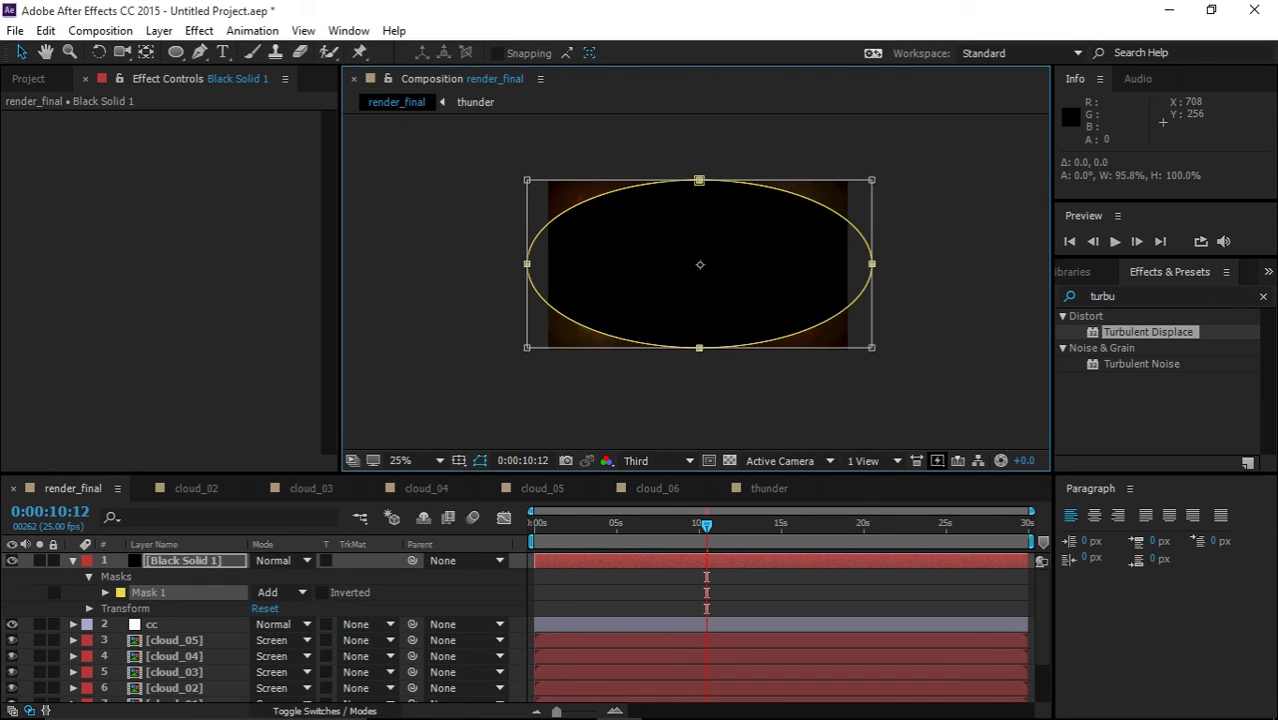
- Set Mask 1 on the black solid to Subtract and feather it by 321 pixels
click(280, 592)
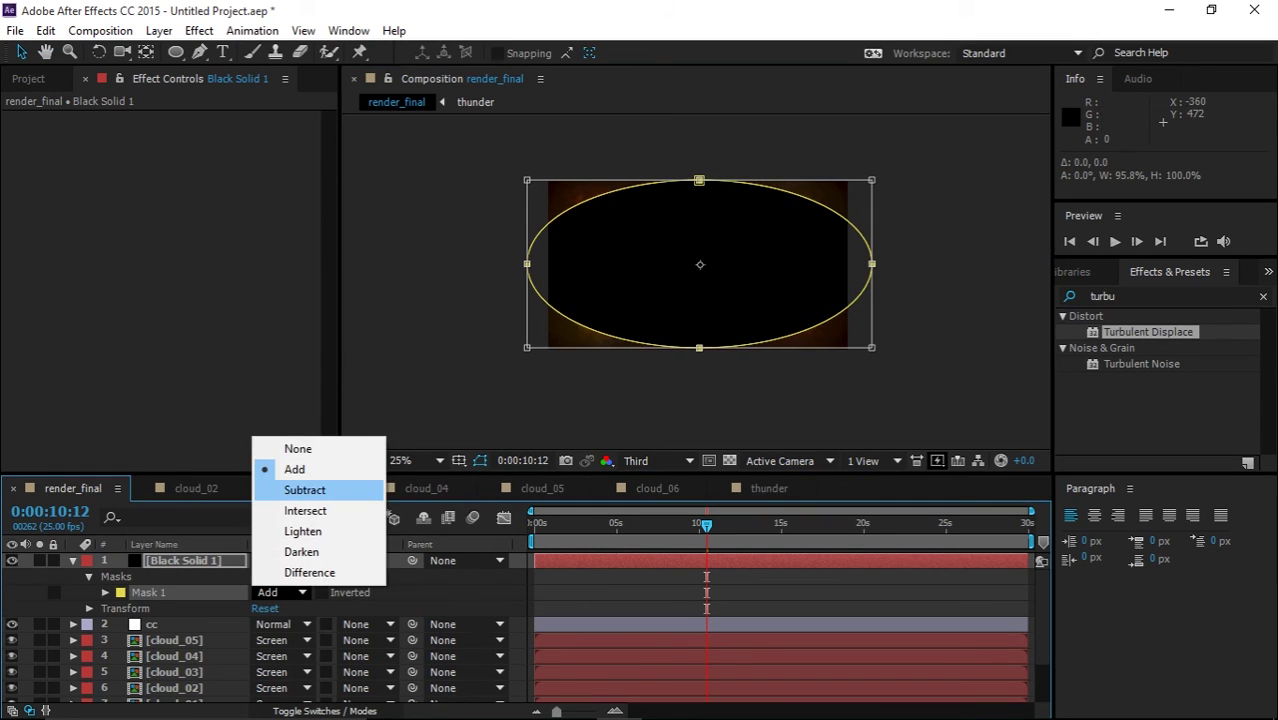
click(300, 489)
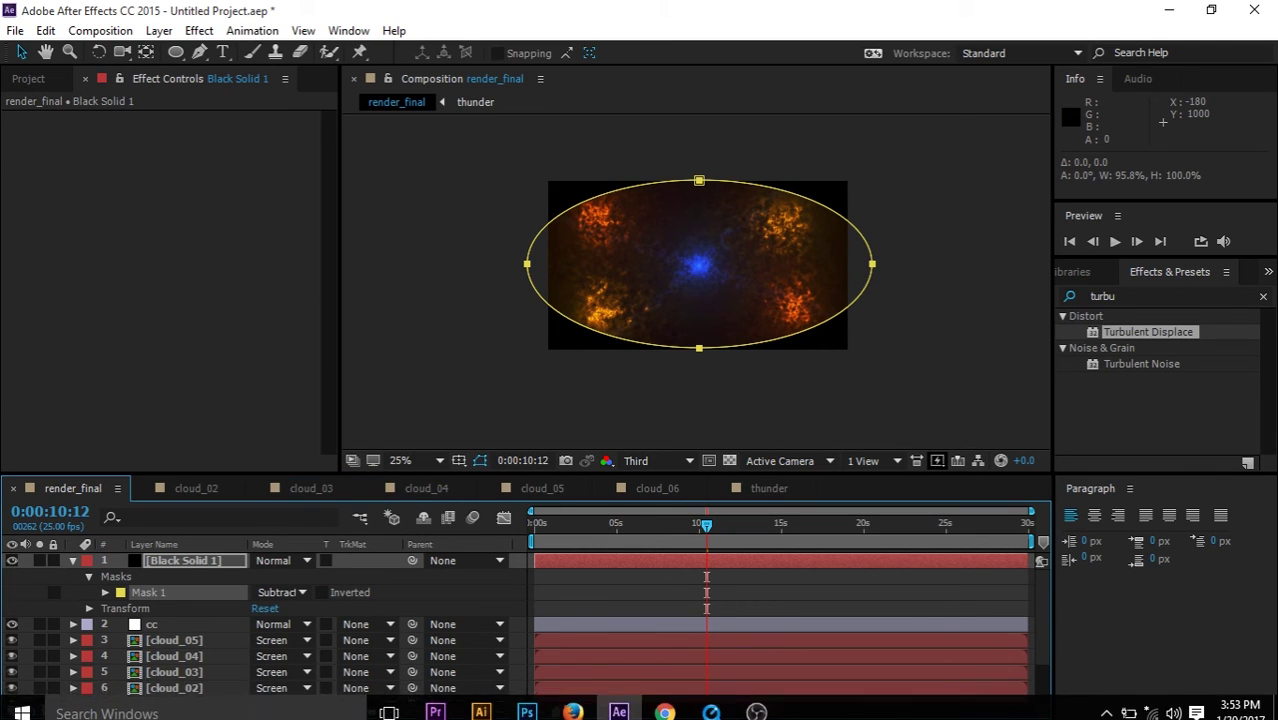
key(f)
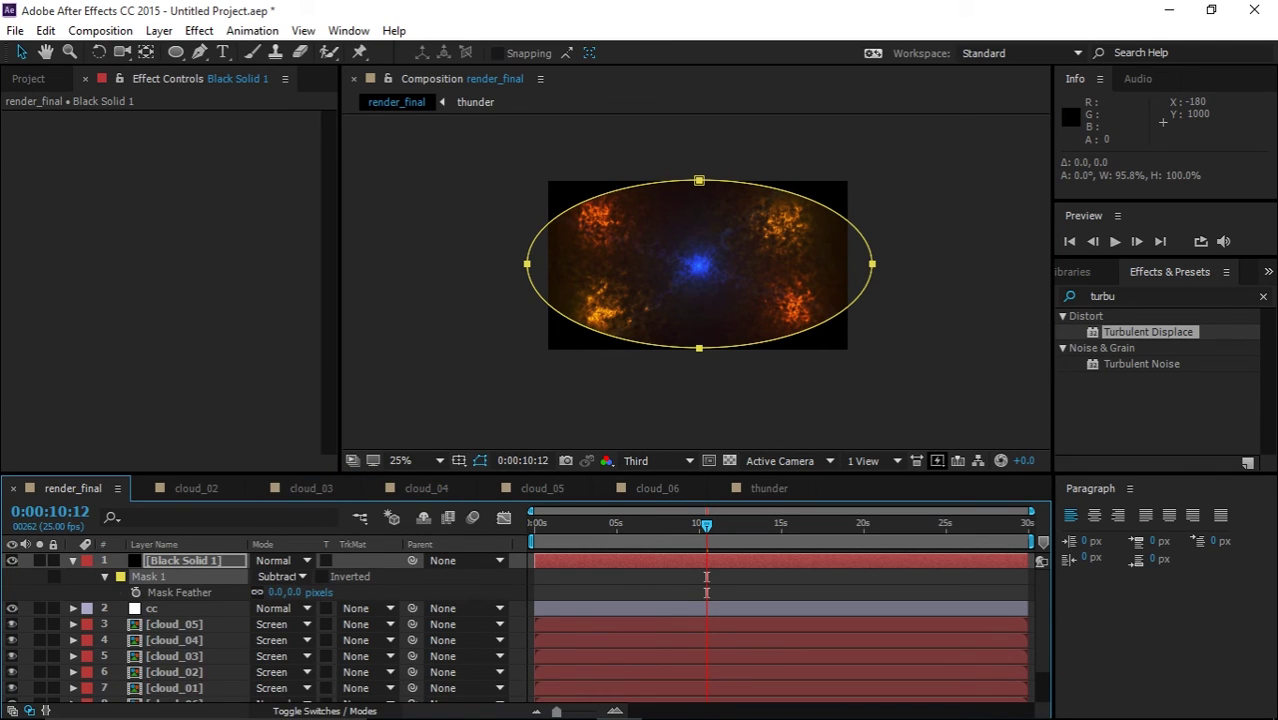
drag(278, 593, 578, 593)
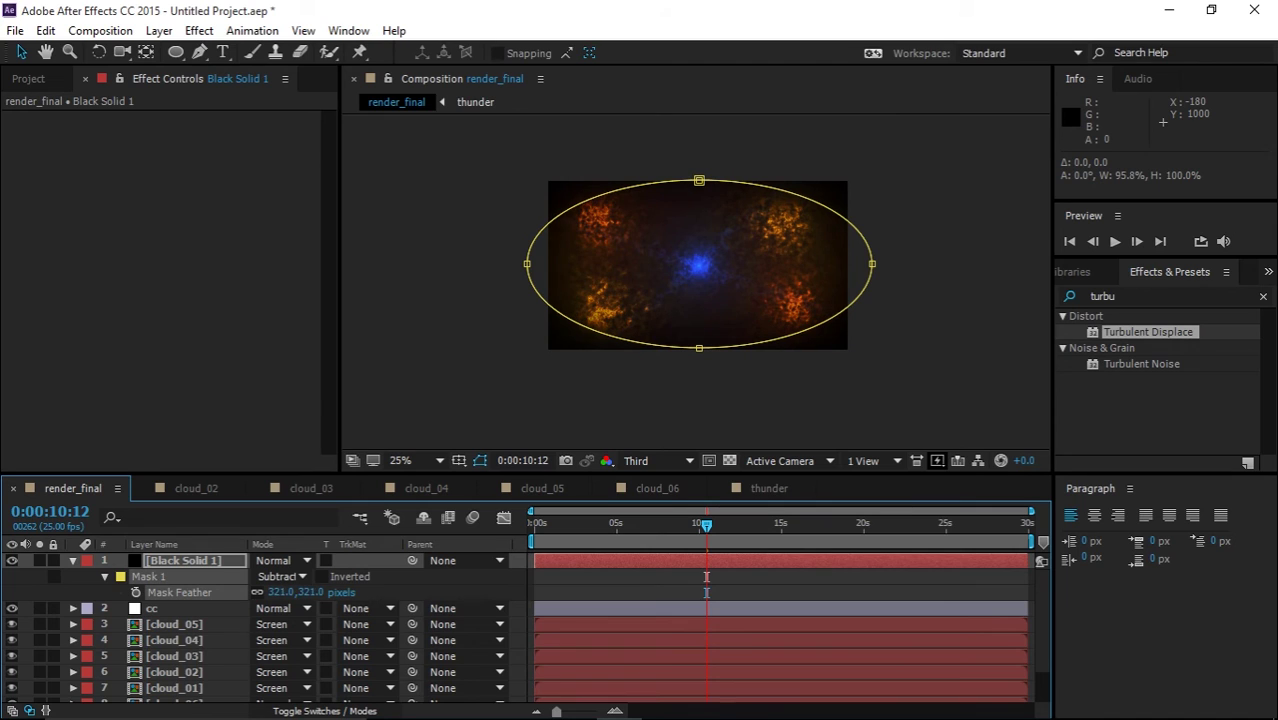
- Try the Add mode on Mask 1, then return it to Subtract
click(278, 577)
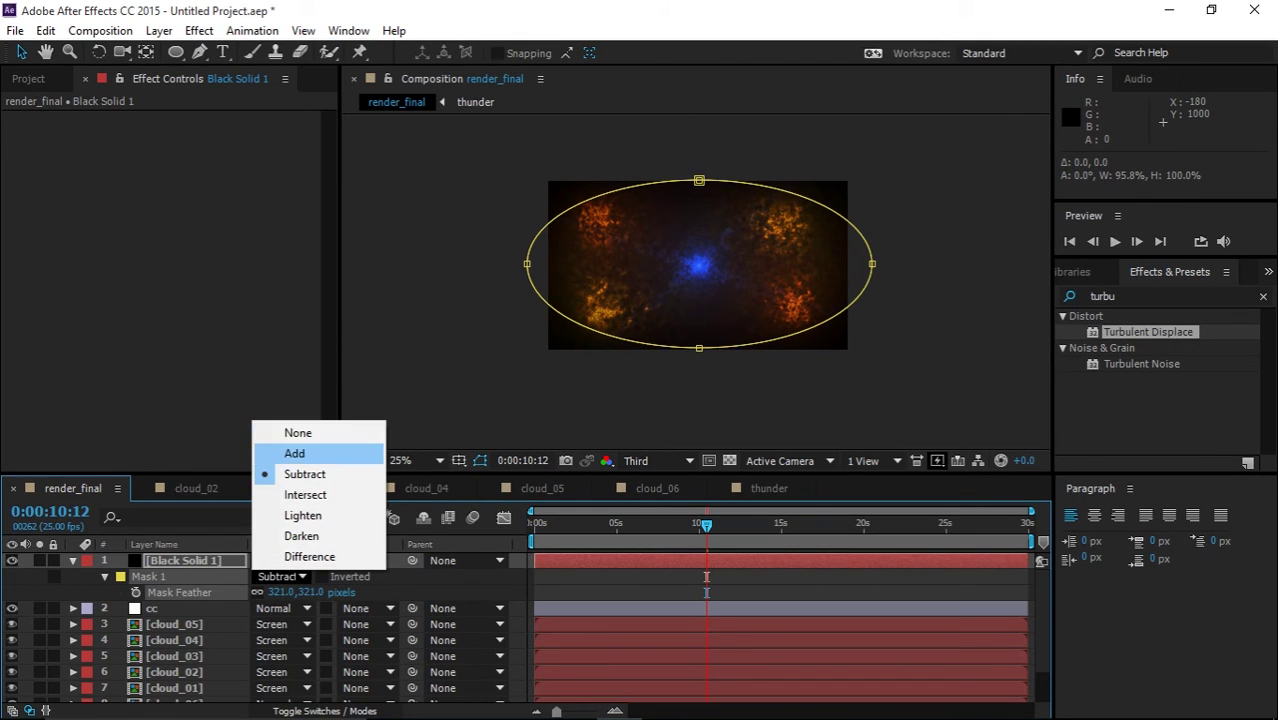
click(290, 451)
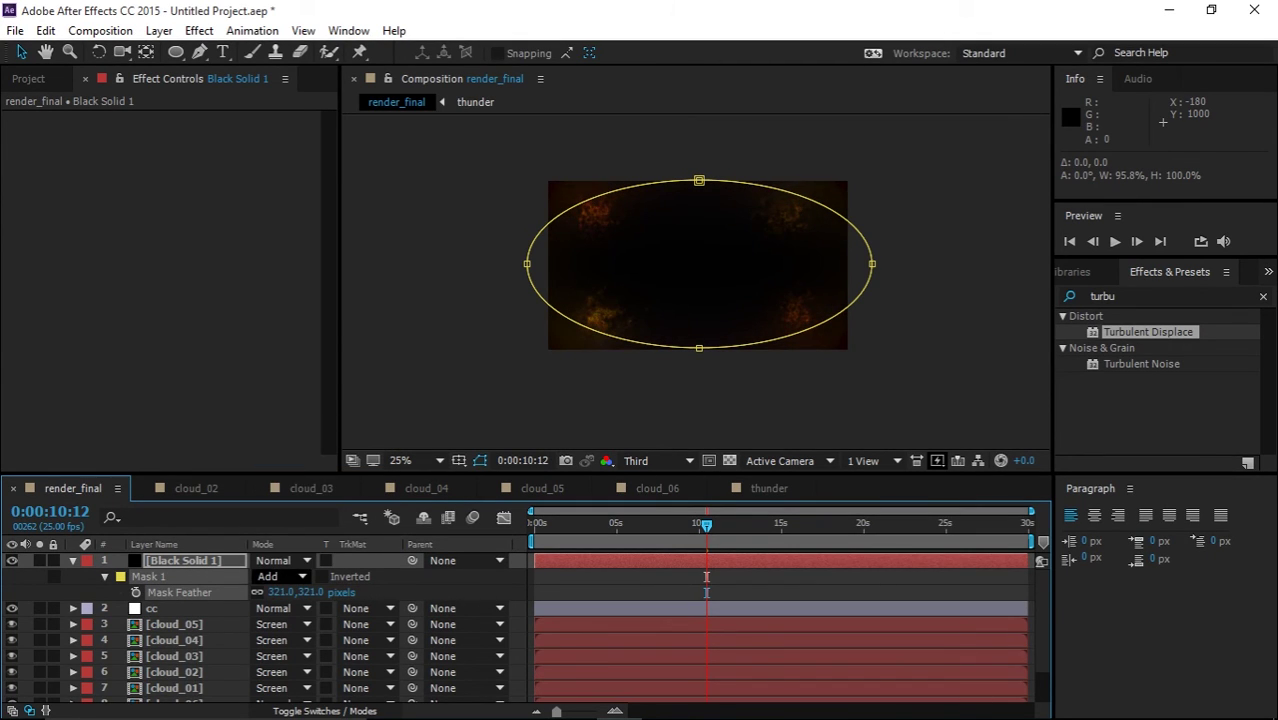
click(280, 577)
click(305, 474)
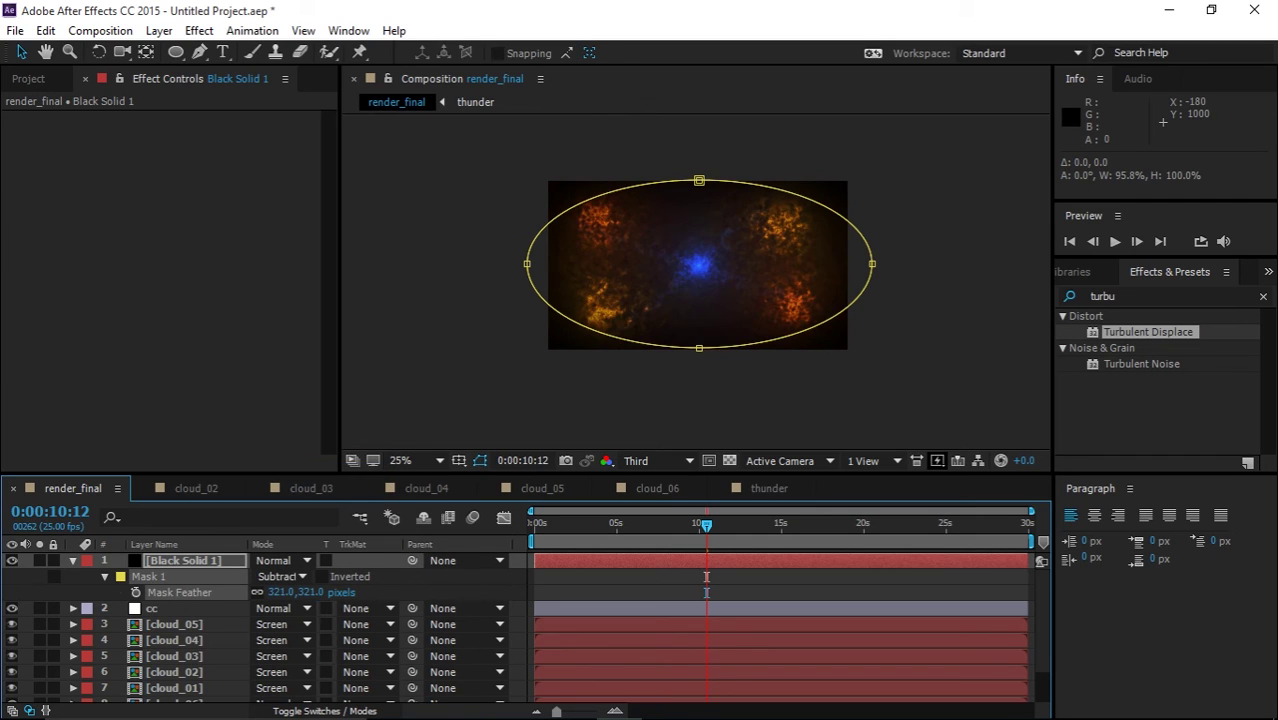
- Increase the Mask 1 feather to 398 pixels and deselect the layer to check the vignette
key(period)
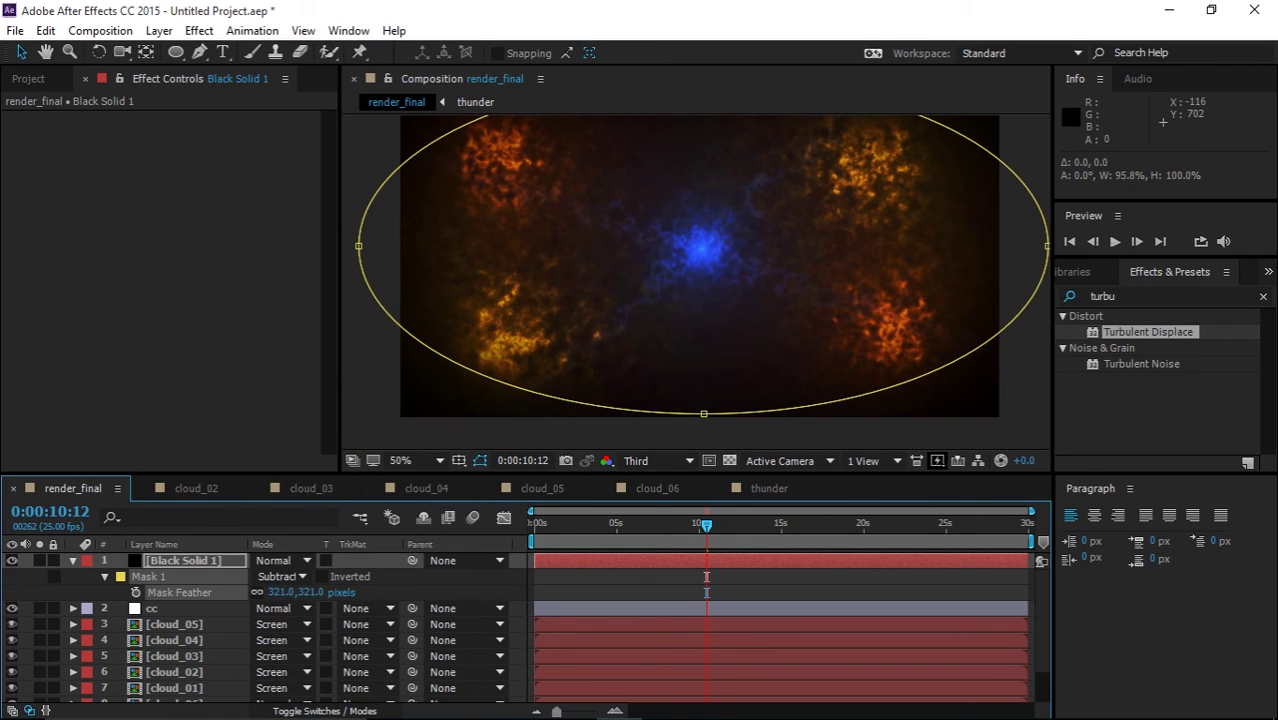
drag(295, 592, 368, 592)
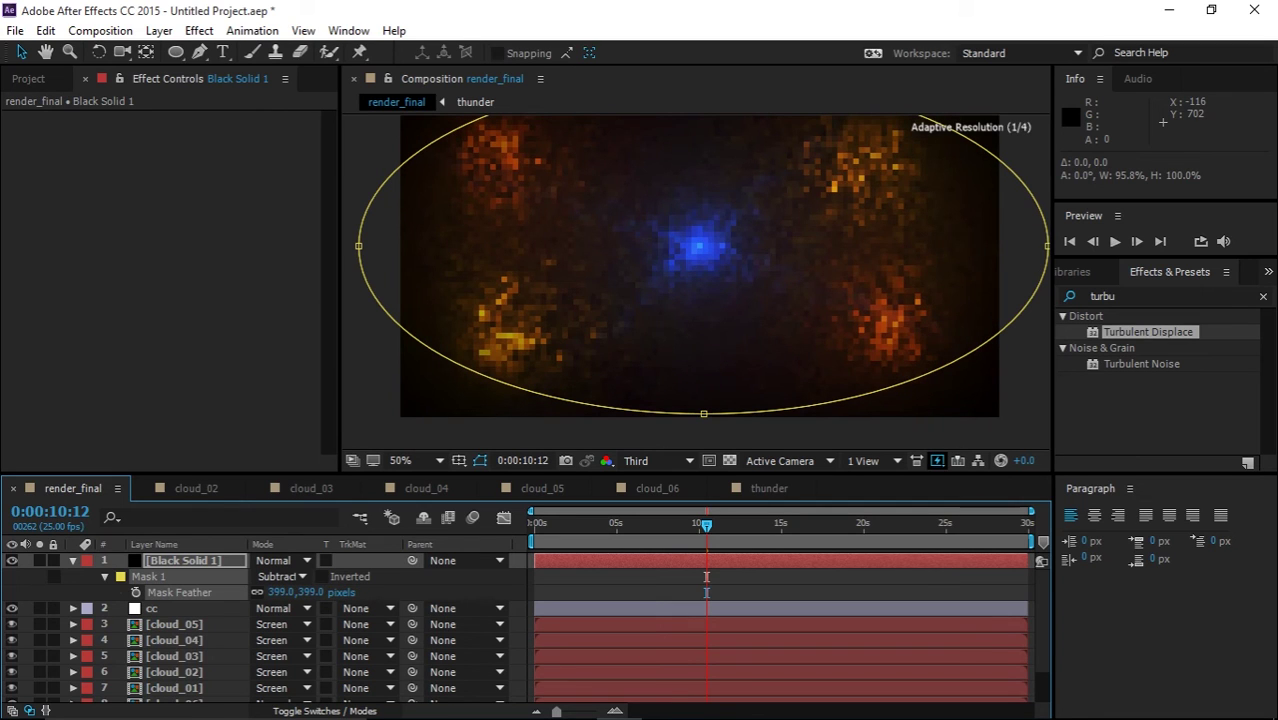
key(comma)
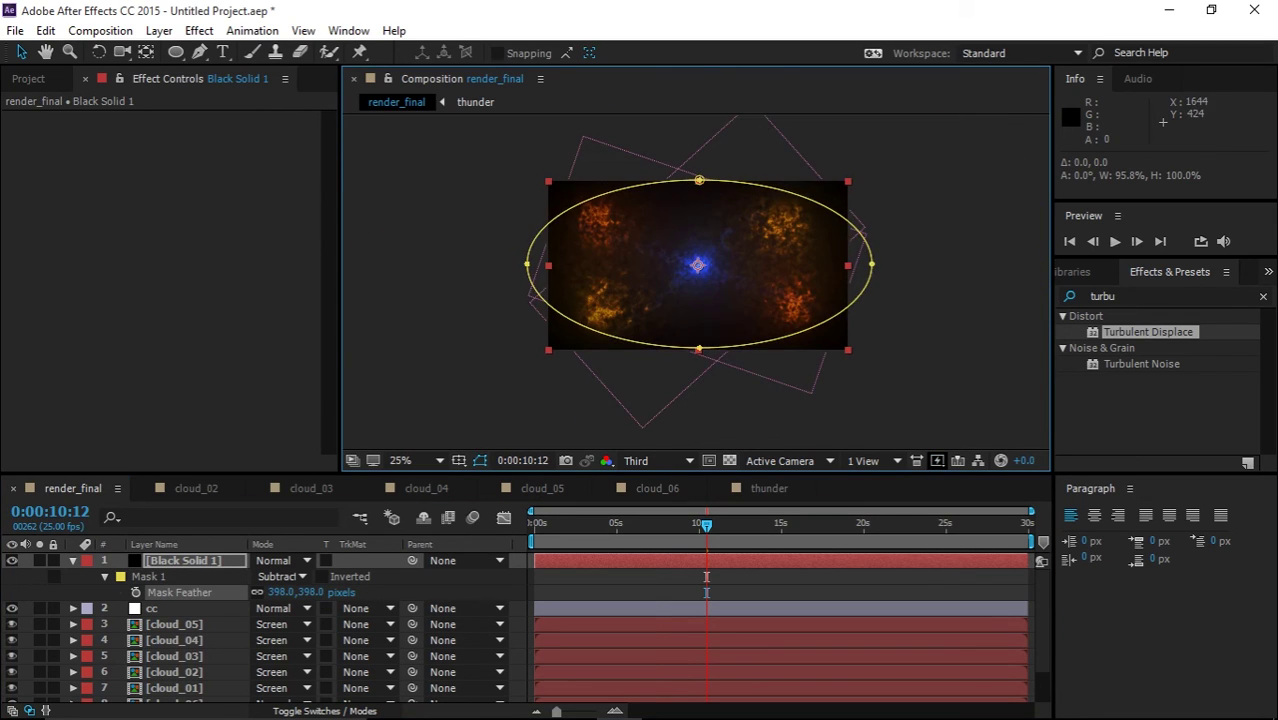
click(933, 280)
scroll(920, 281, up, 1)
scroll(920, 281, down, 1)
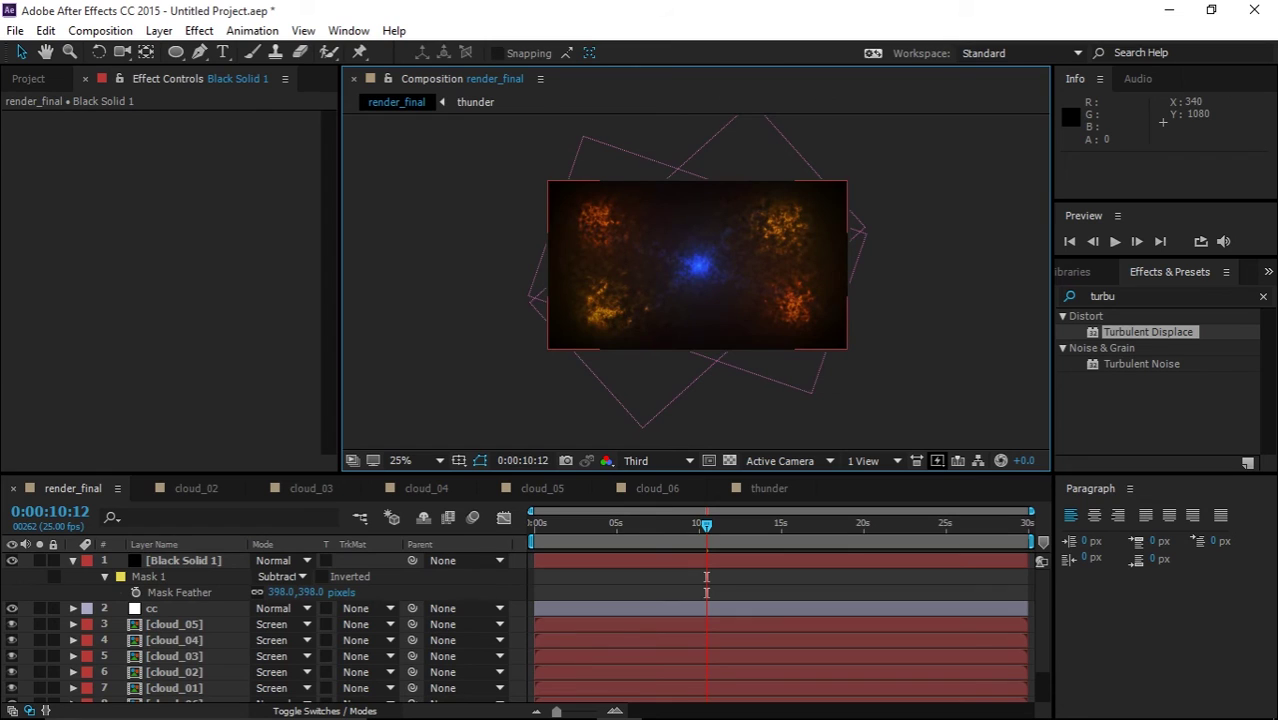
- Collapse the Black Solid 1 layer and move it directly below the cc layer in render_final
click(72, 560)
drag(185, 560, 185, 589)
click(935, 318)
scroll(937, 318, up, 1)
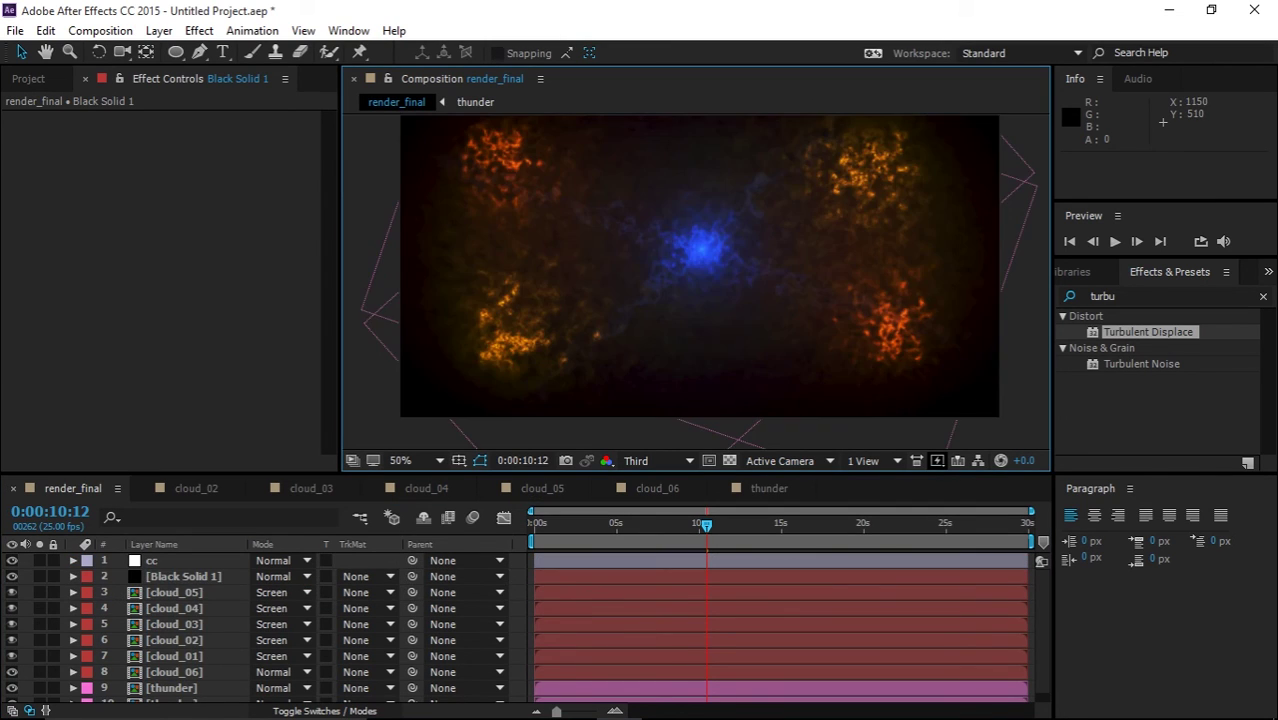
scroll(758, 258, down, 1)
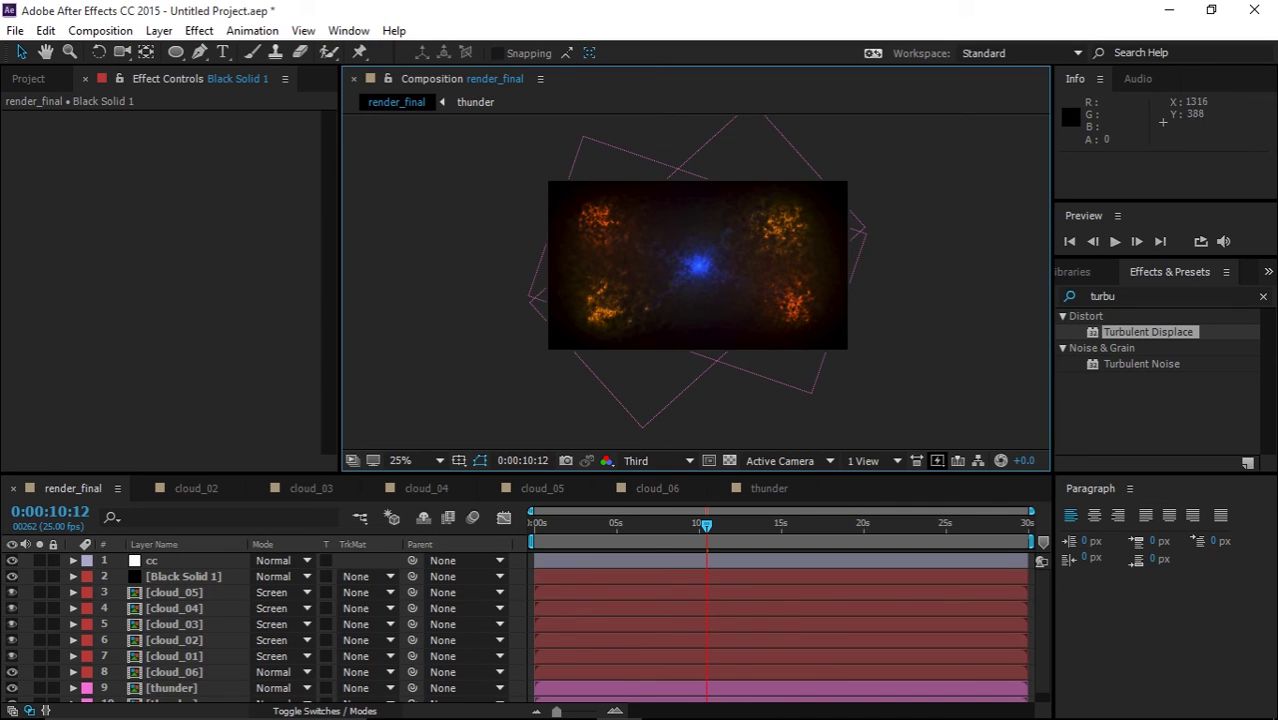
scroll(859, 264, up, 1)
scroll(859, 264, down, 1)
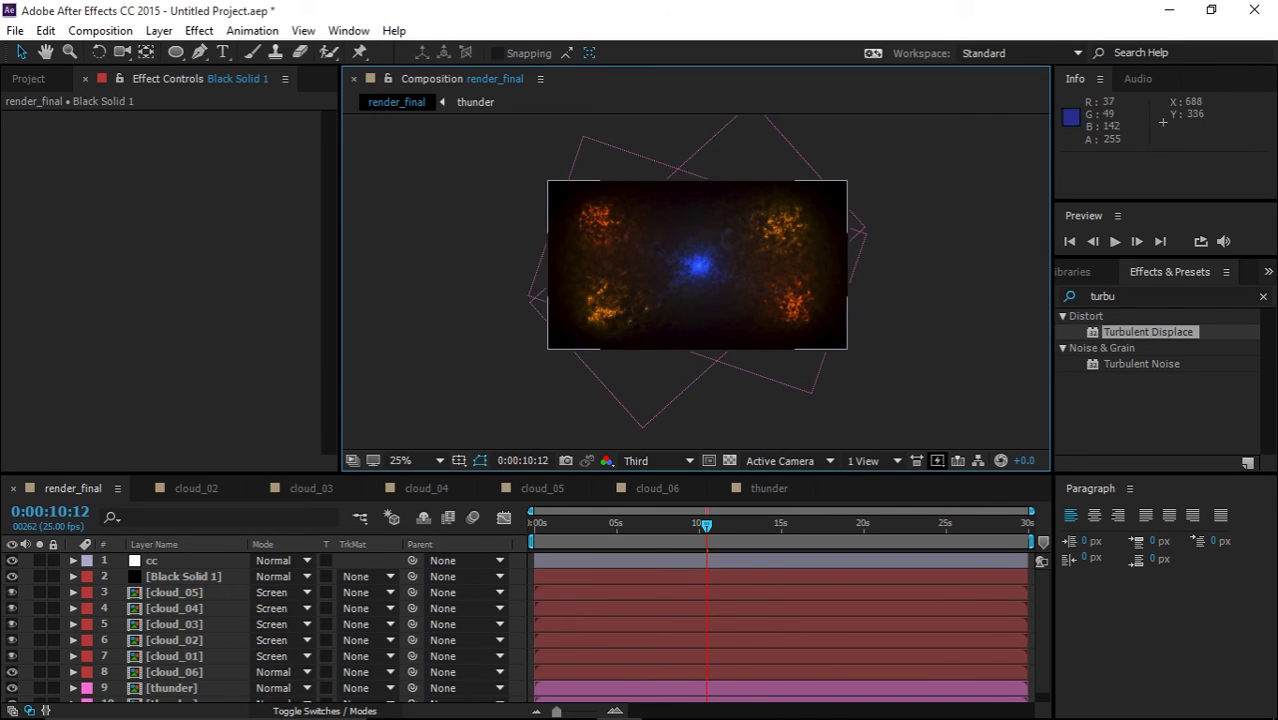
- Raise the Levels gamma on the cc layer to 2.70 in the RGB channel
click(168, 561)
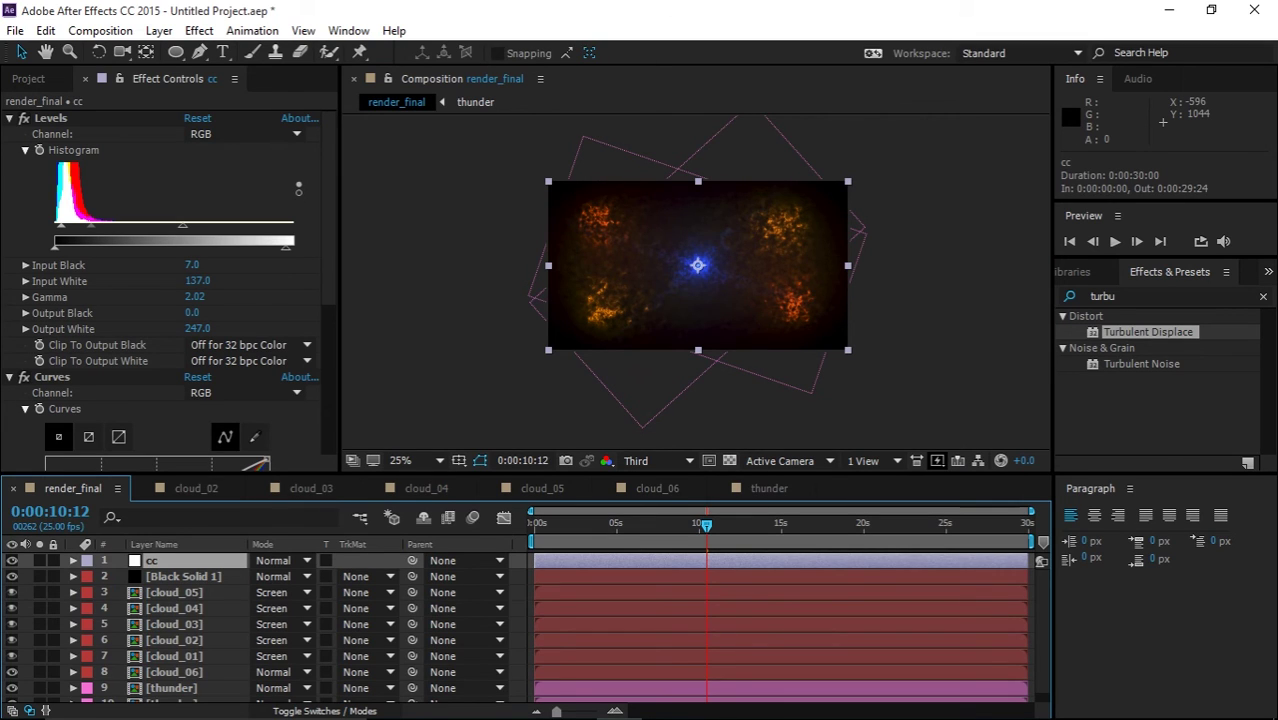
drag(91, 225, 78, 225)
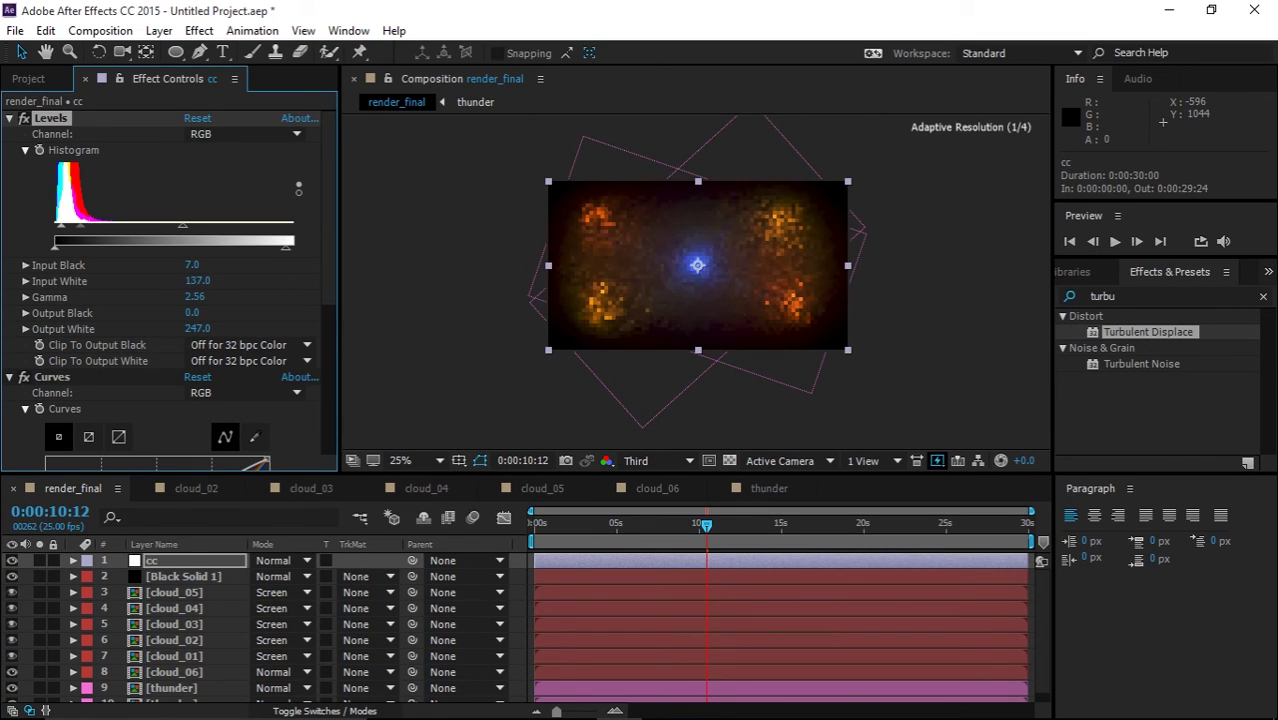
click(965, 232)
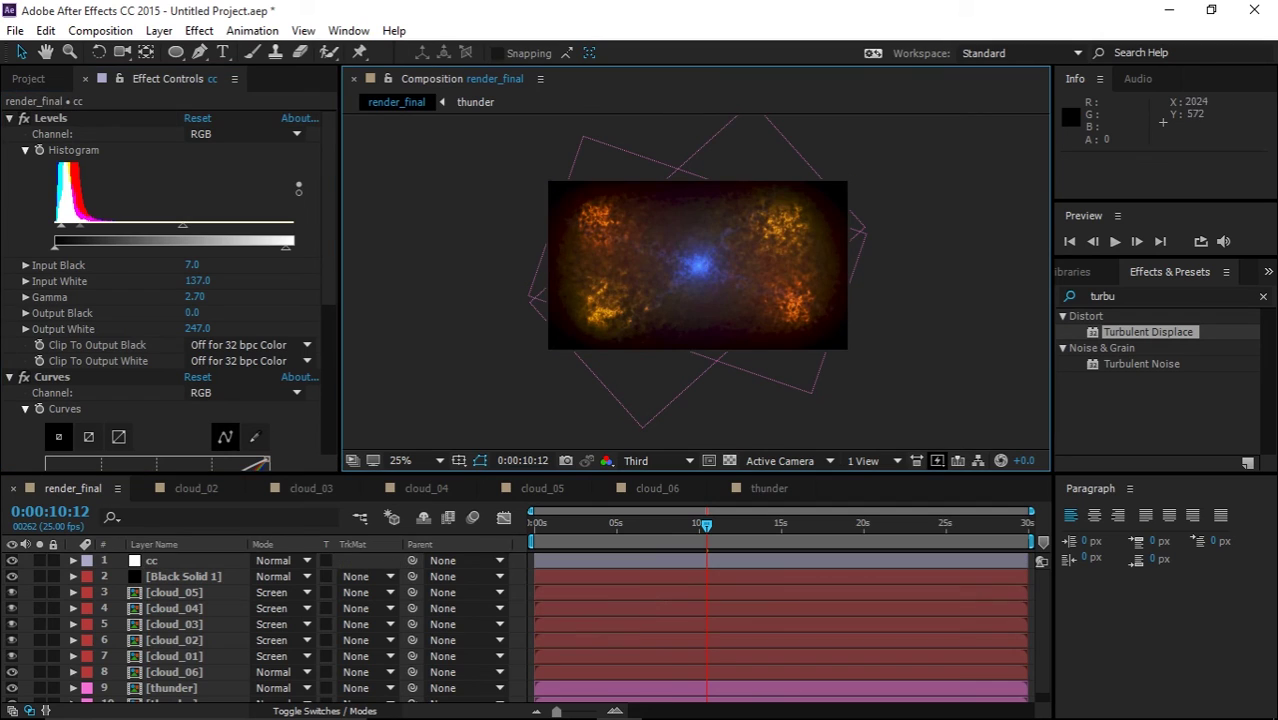
scroll(972, 312, up, 1)
scroll(977, 311, down, 1)
- Lower the Blue channel curve on the cc layer by pulling its highlight and shadow points slightly farther below the diagonal
scroll(170, 290, down, 3)
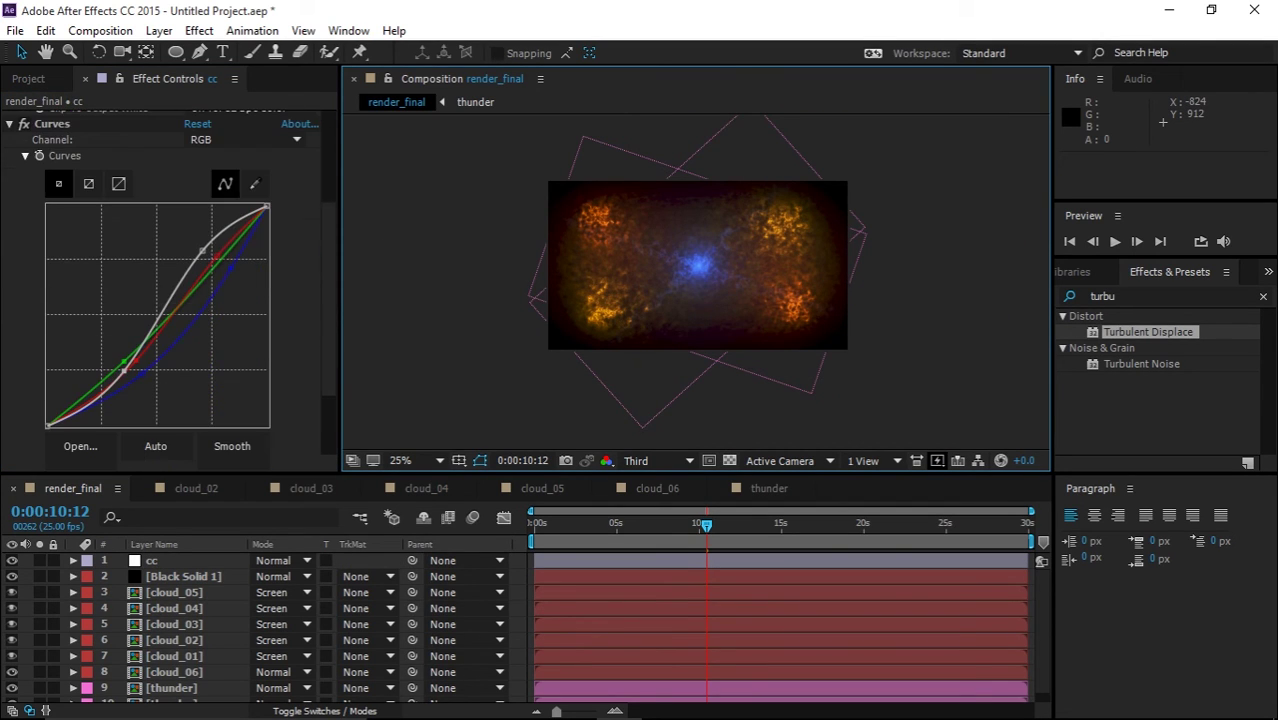
drag(231, 268, 239, 271)
mouse_move(142, 373)
mouse_down()
mouse_move(117, 337)
mouse_move(148, 379)
mouse_up()
click(497, 215)
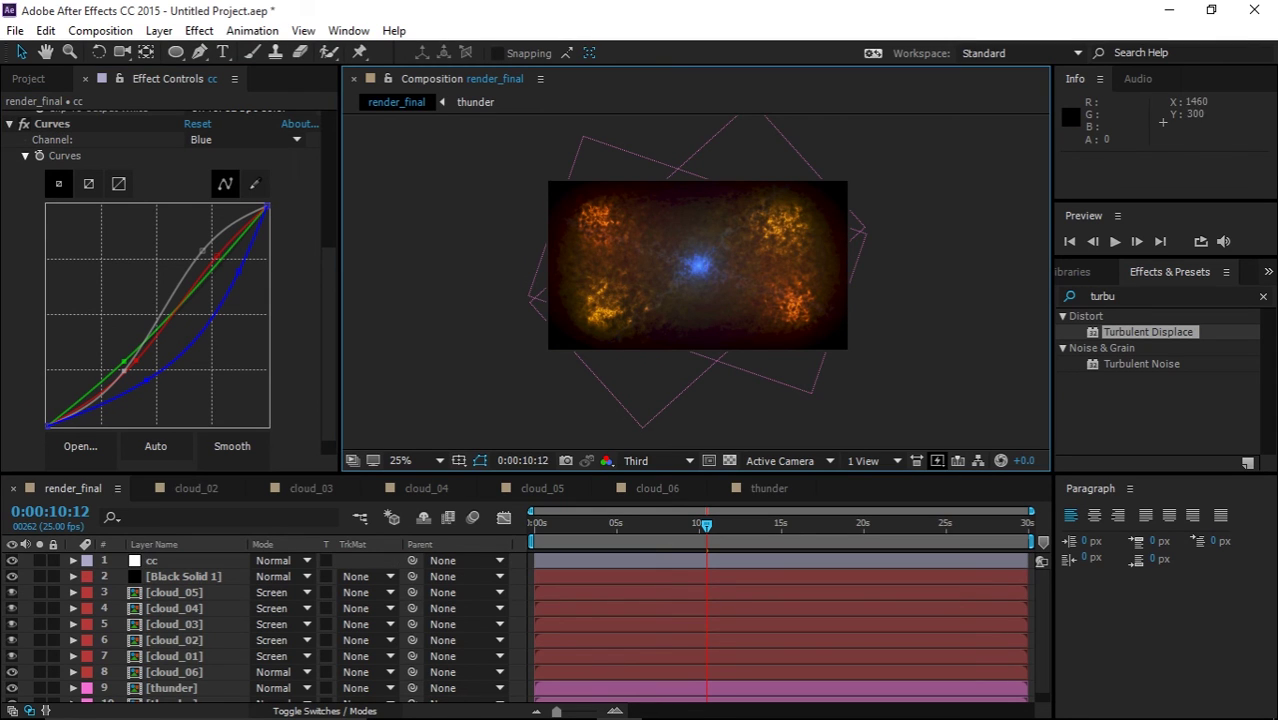
scroll(938, 292, up, 2)
scroll(935, 291, down, 2)
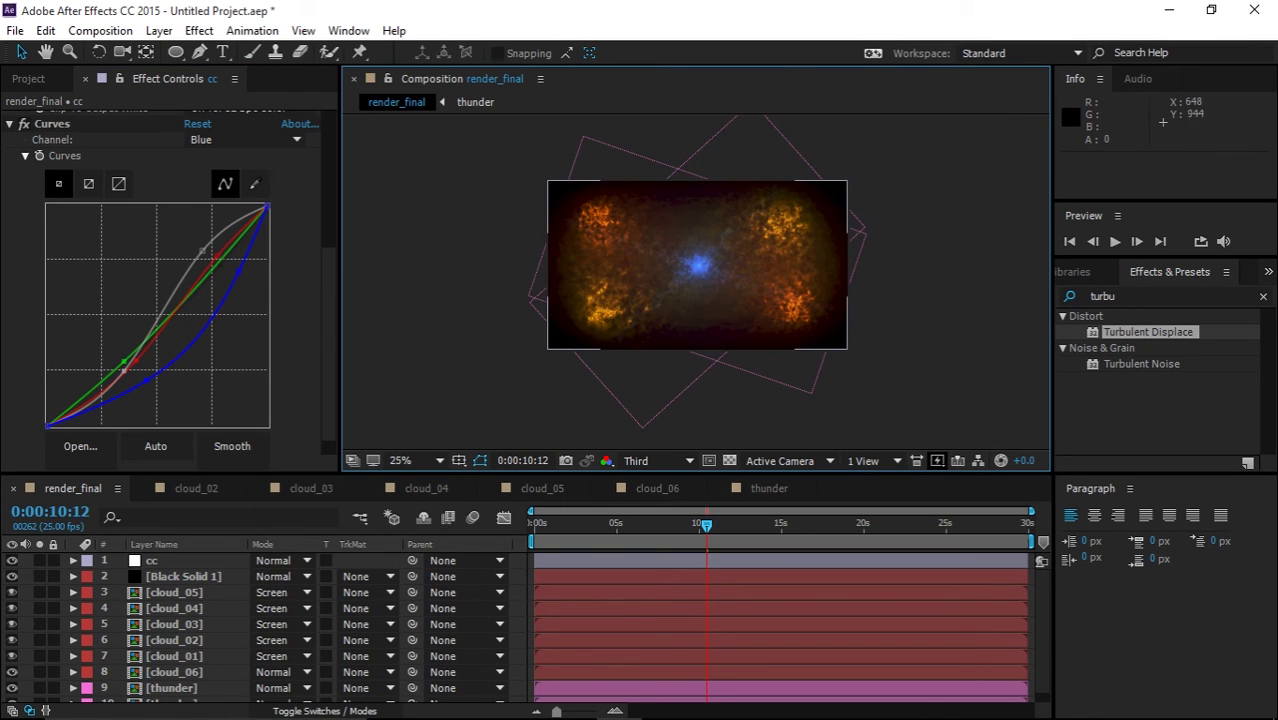
- Reduce the opacity of the Black Solid 1 layer to 68% and collapse its properties
click(746, 296)
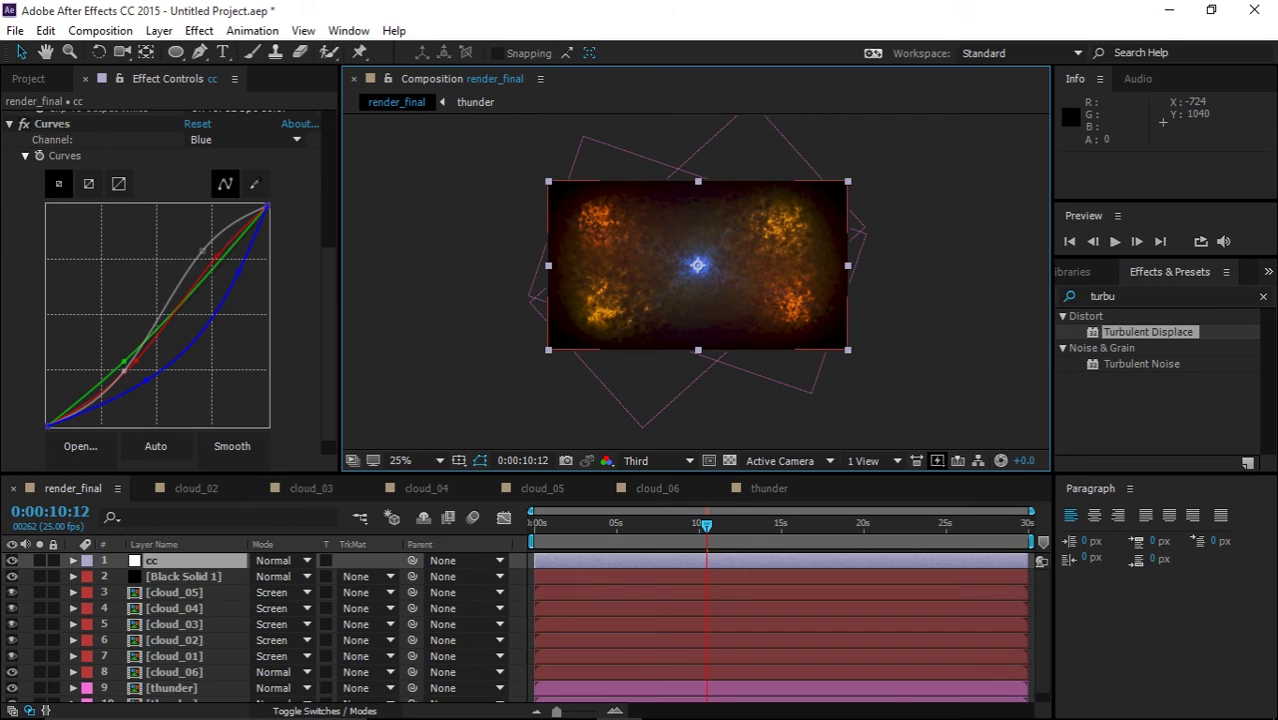
click(706, 576)
key(t)
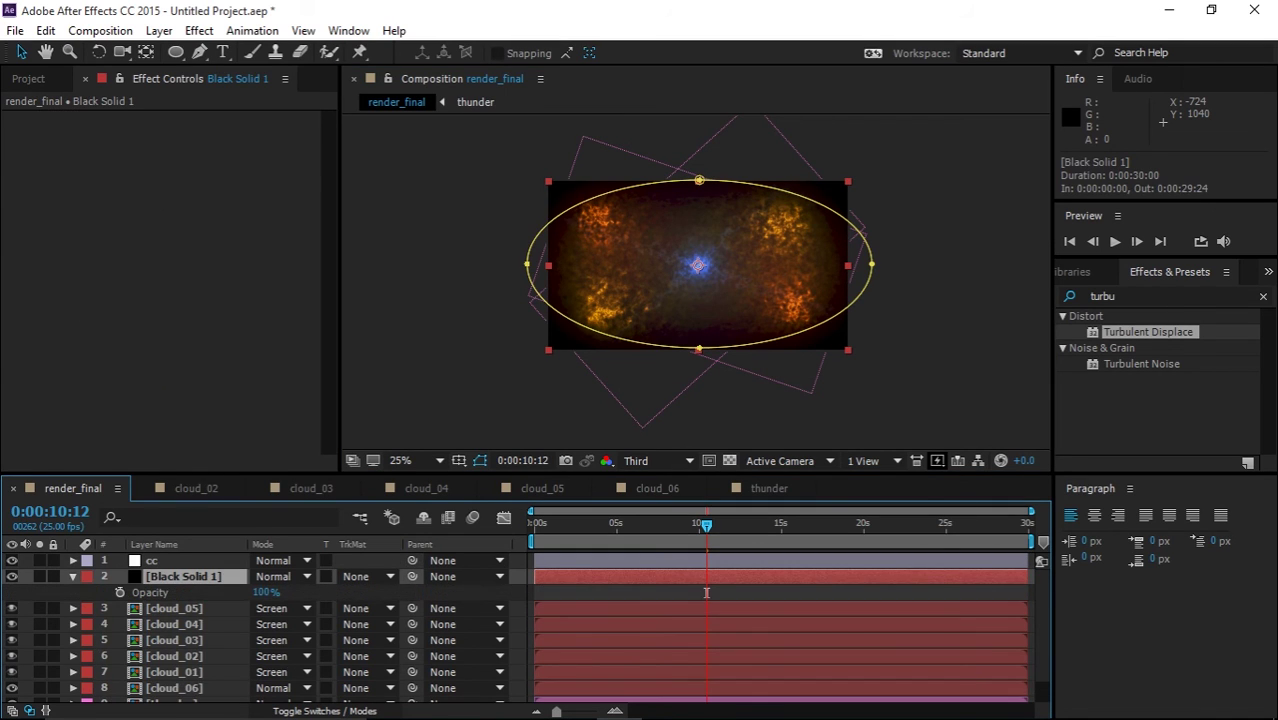
drag(266, 592, 236, 592)
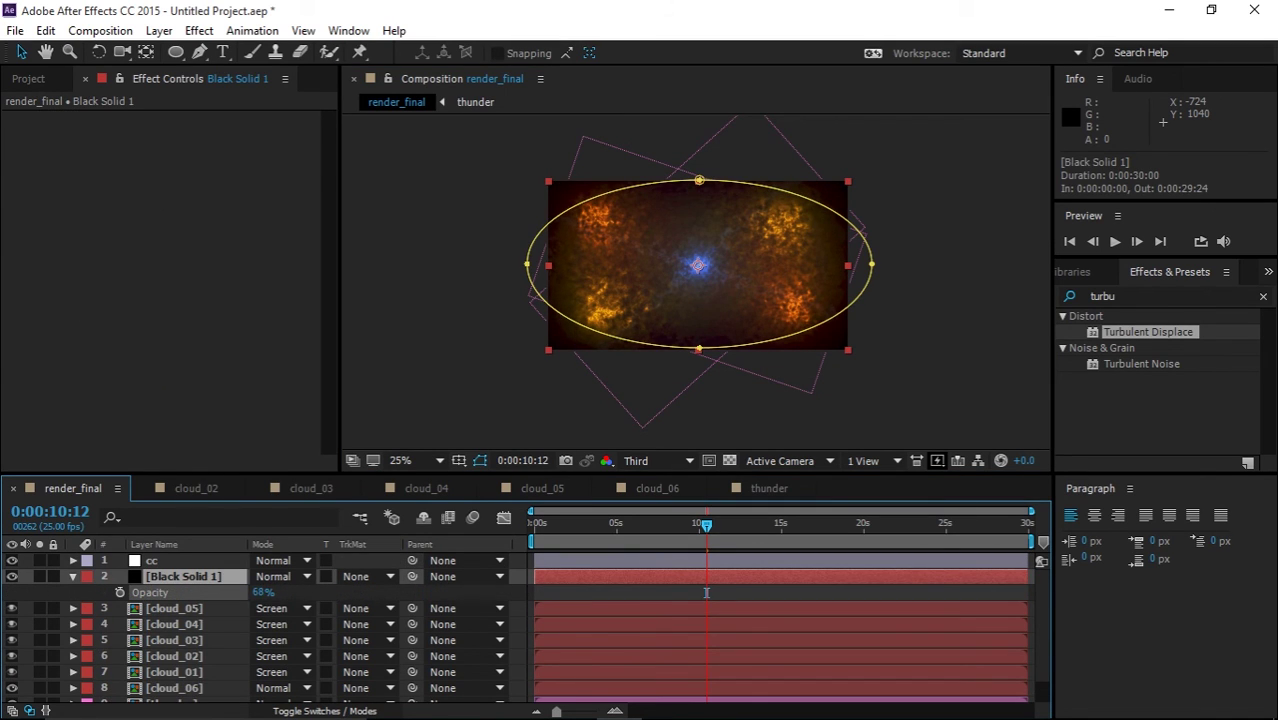
click(706, 592)
key(period)
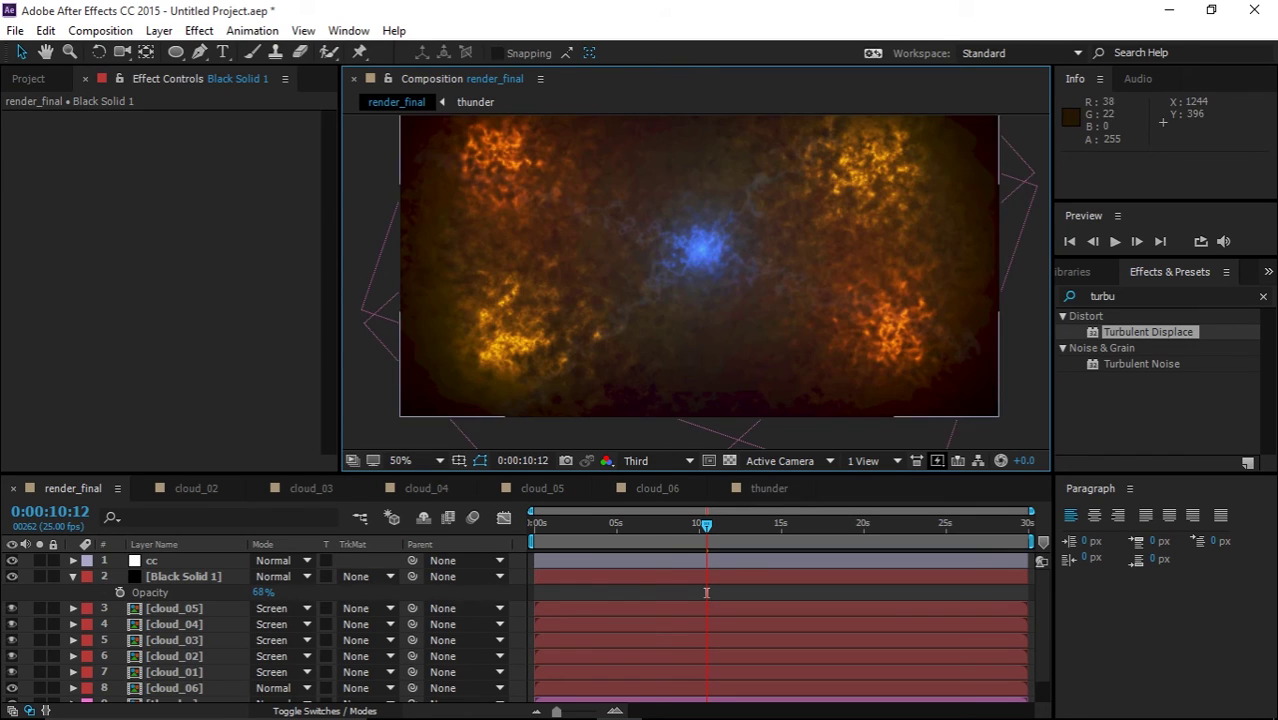
key(comma)
click(706, 593)
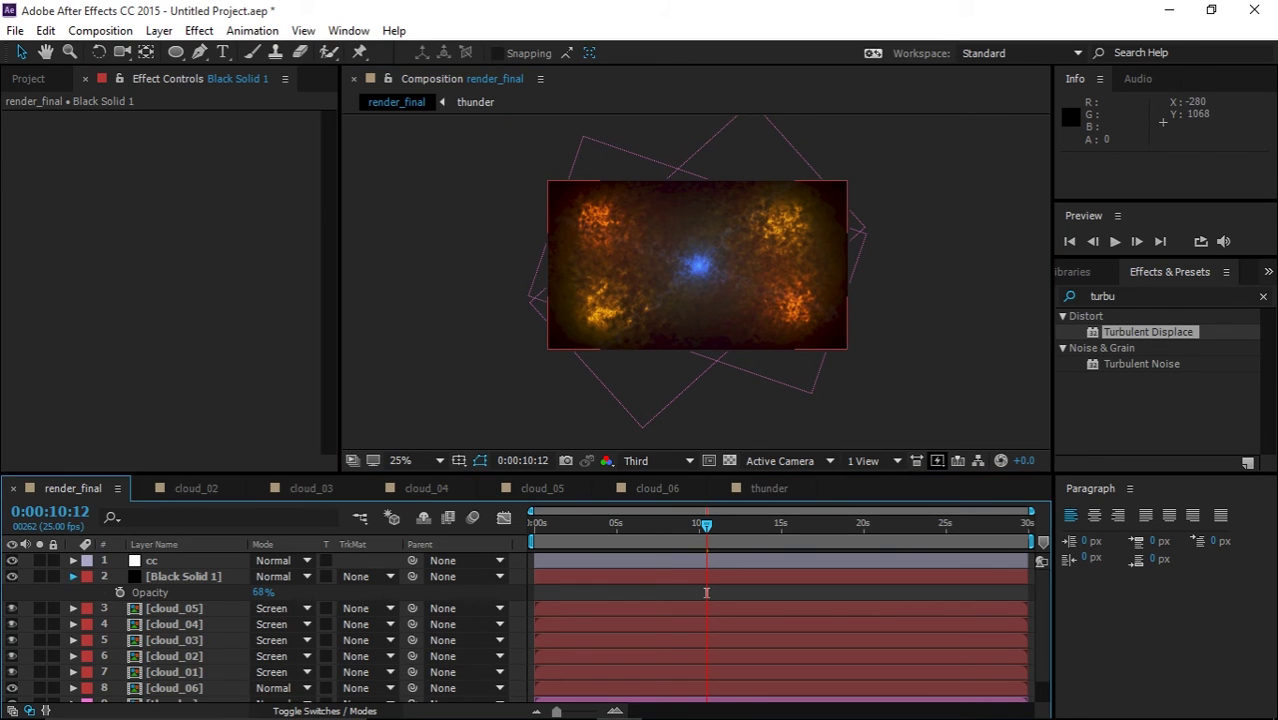
key(u)
click(931, 346)
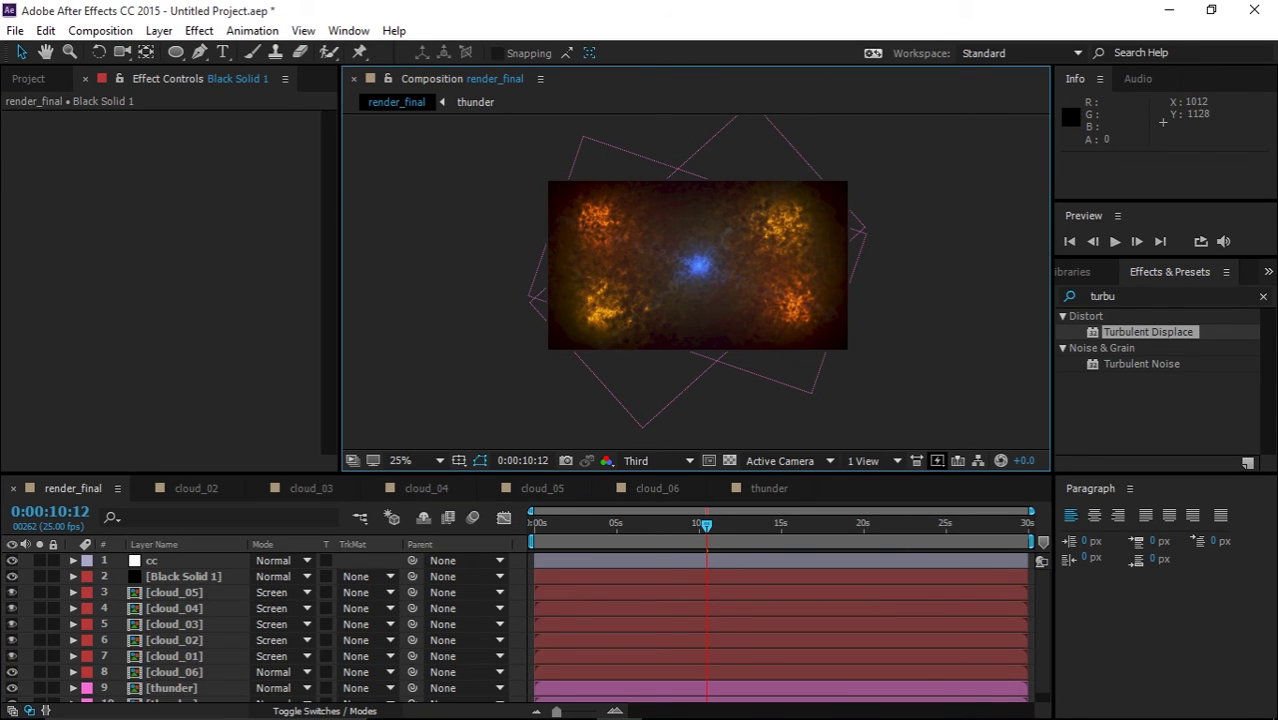
- Play a preview of render_final and set the viewer resolution to Full
key(space)
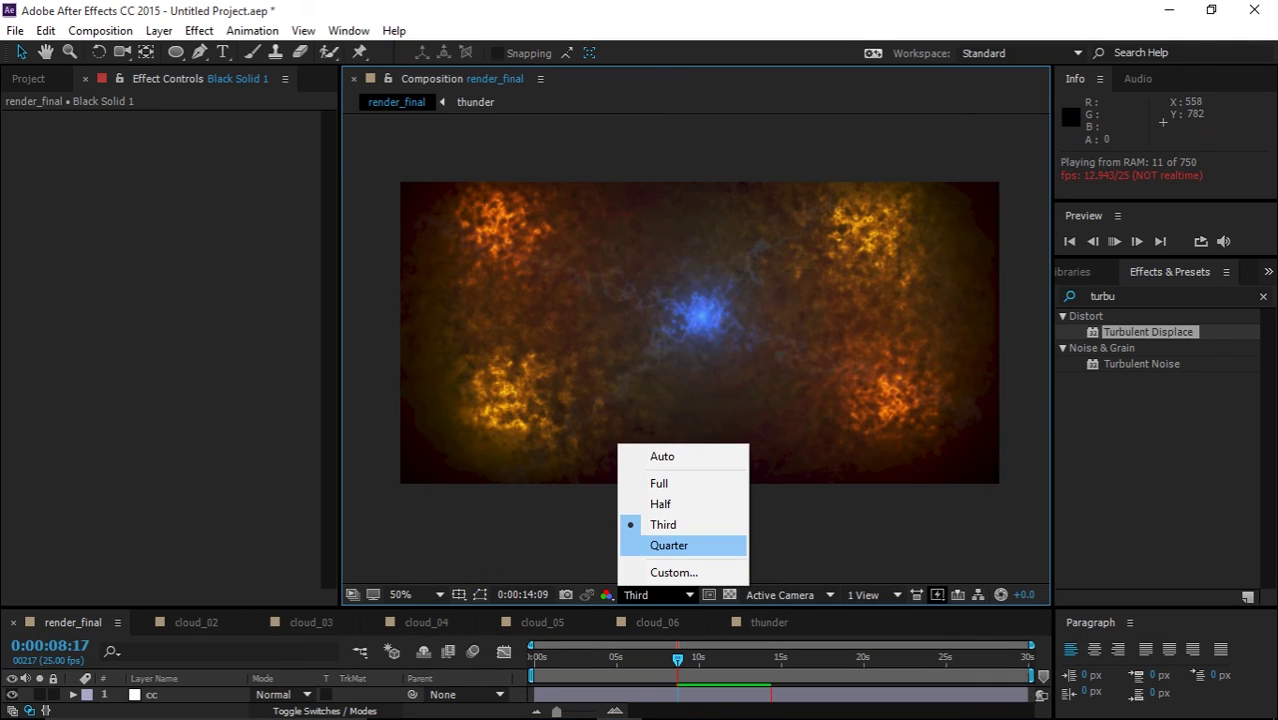
click(659, 483)
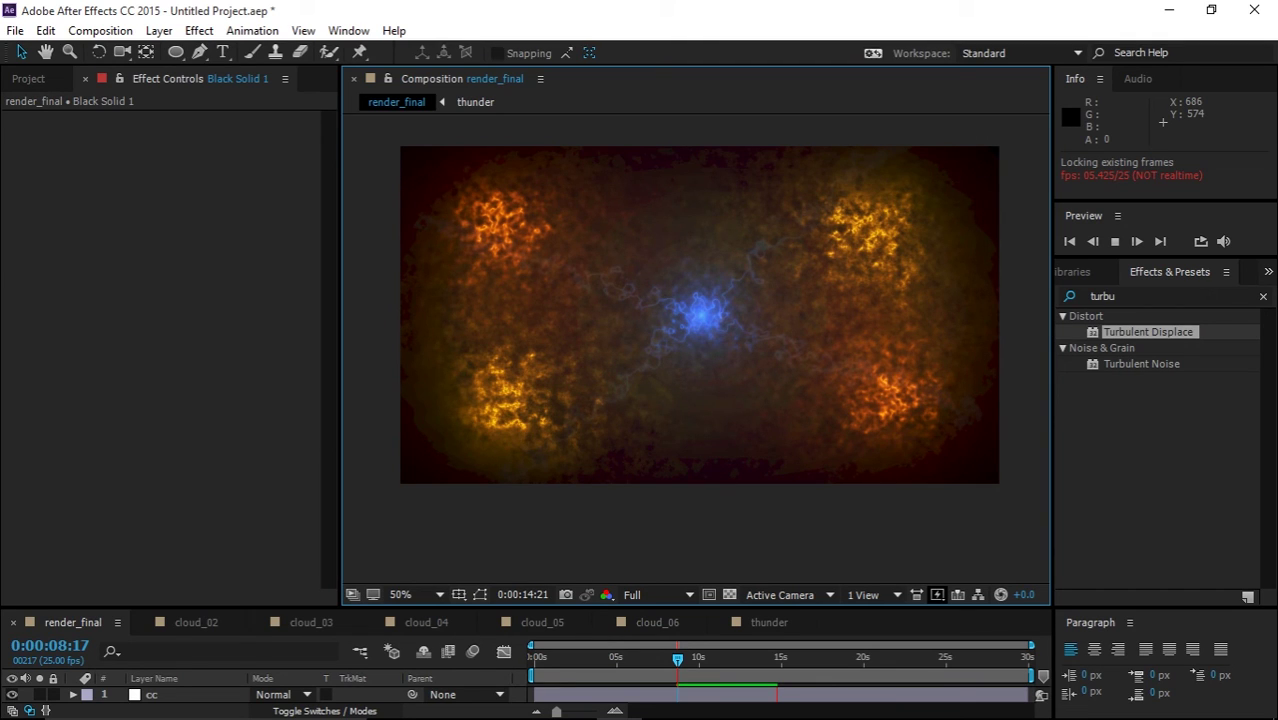
- Stop the preview, add a new adjustment layer at the top of render_final, and rename it slider
key(space)
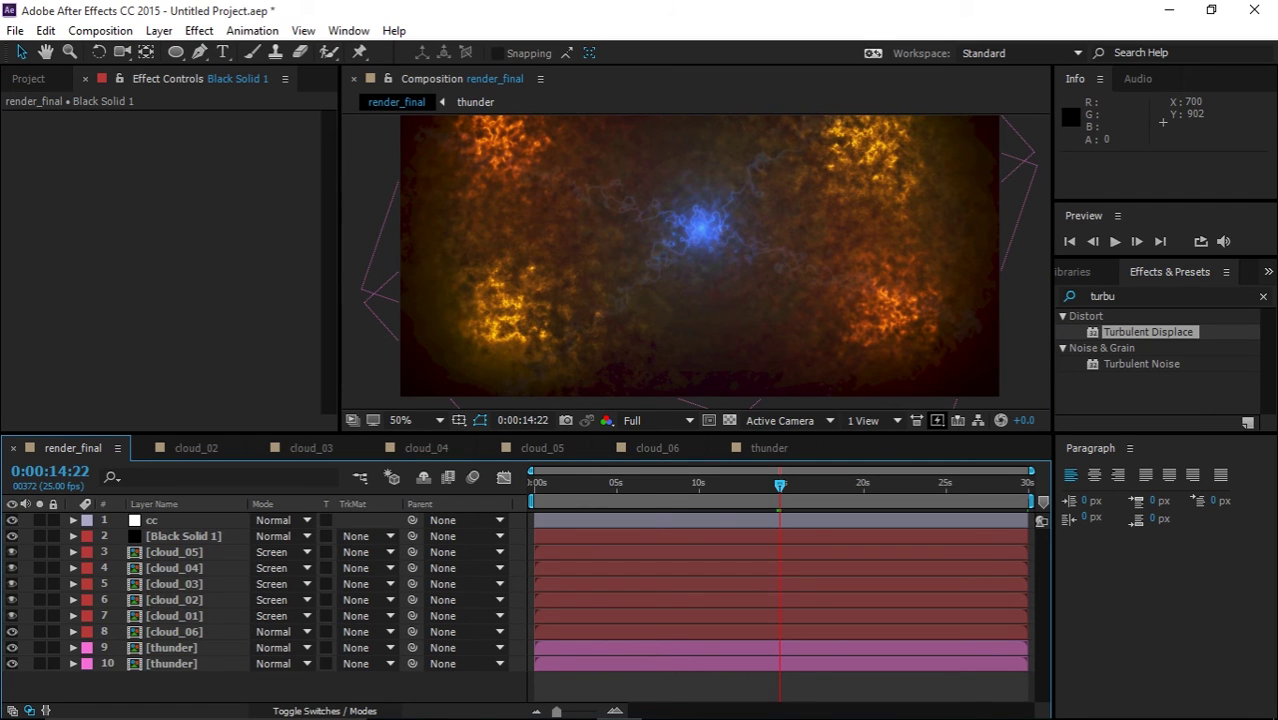
right_click(208, 484)
mouse_move(242, 499)
click(513, 648)
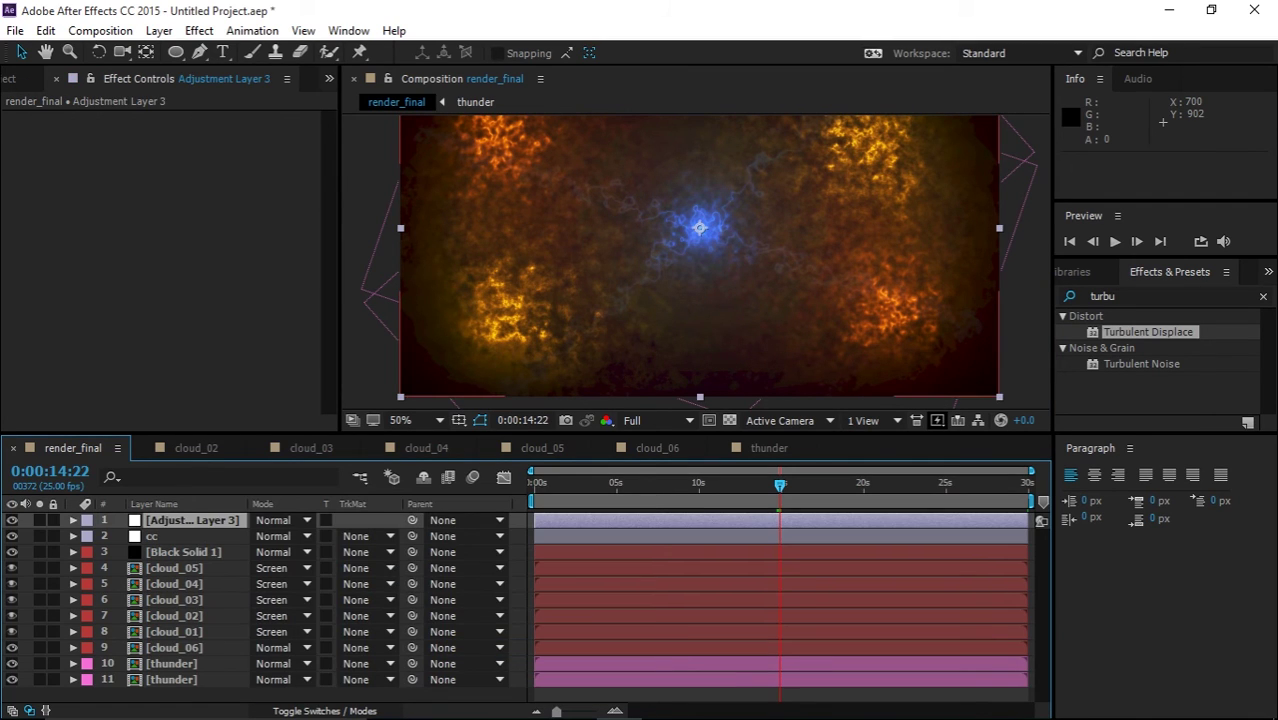
key(Return)
text(S)
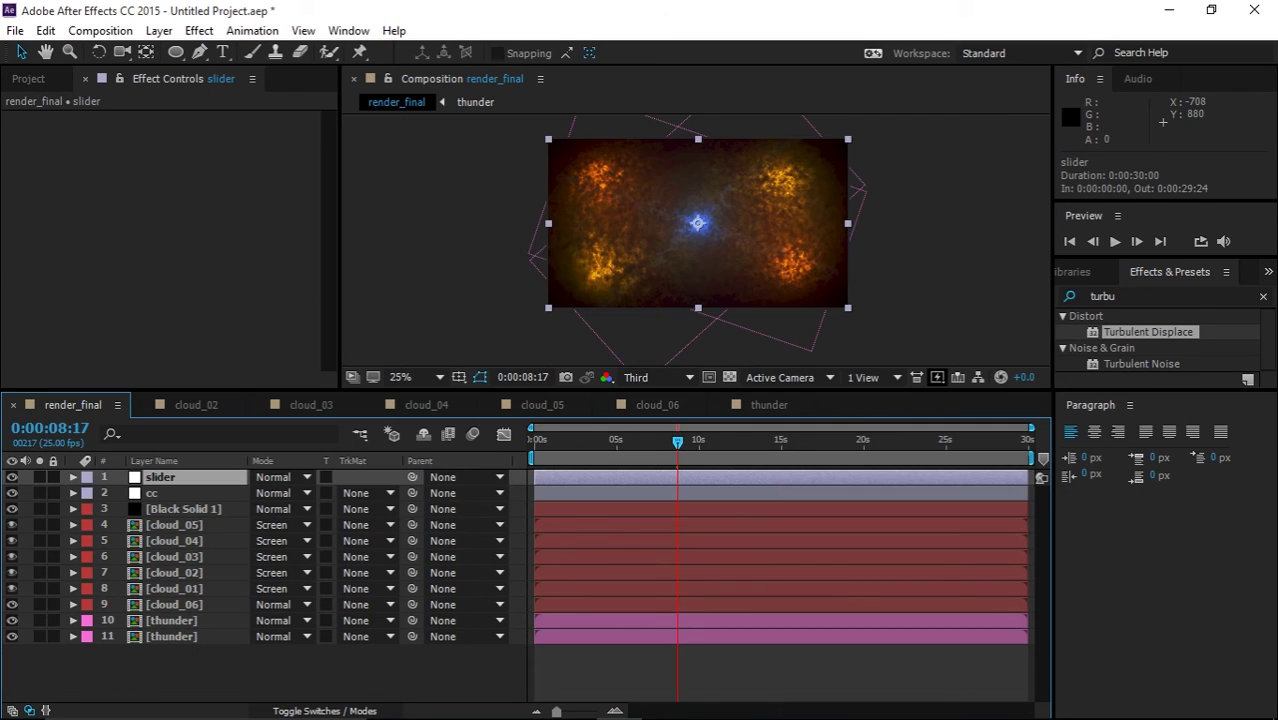
- Apply the Slider Control effect to the slider layer
key(ctrl+space)
text(slider)
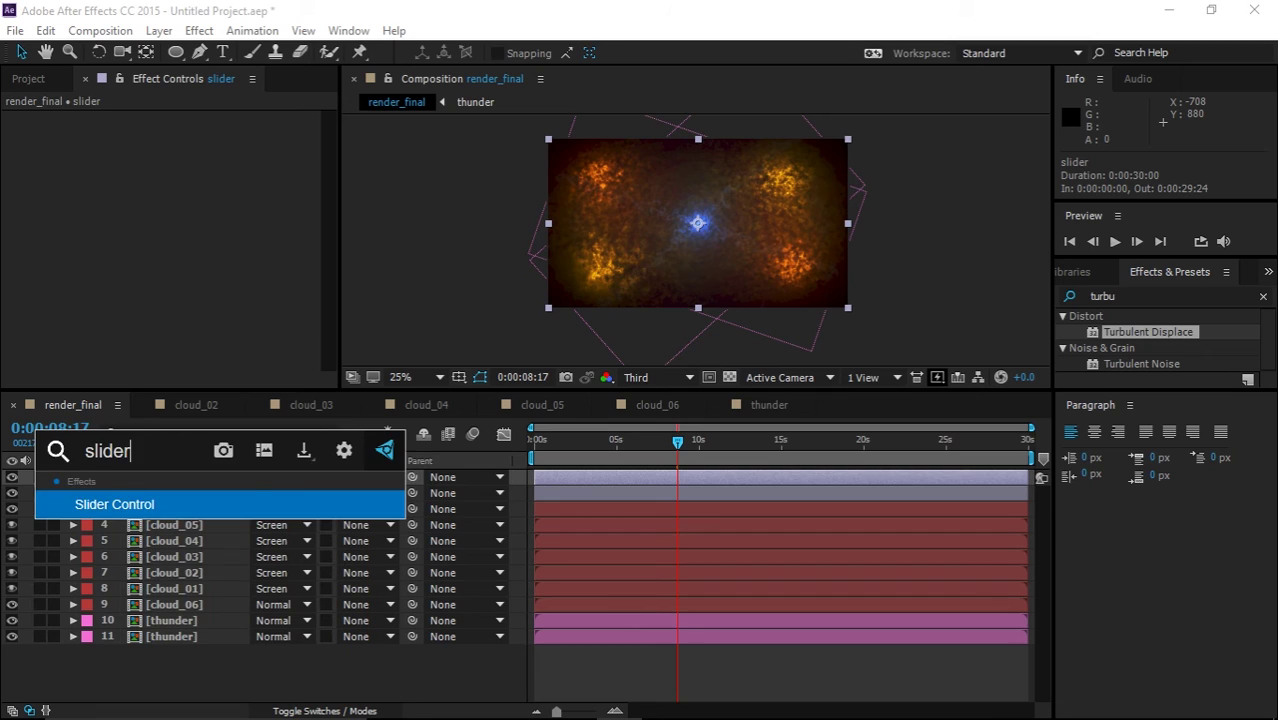
key(Return)
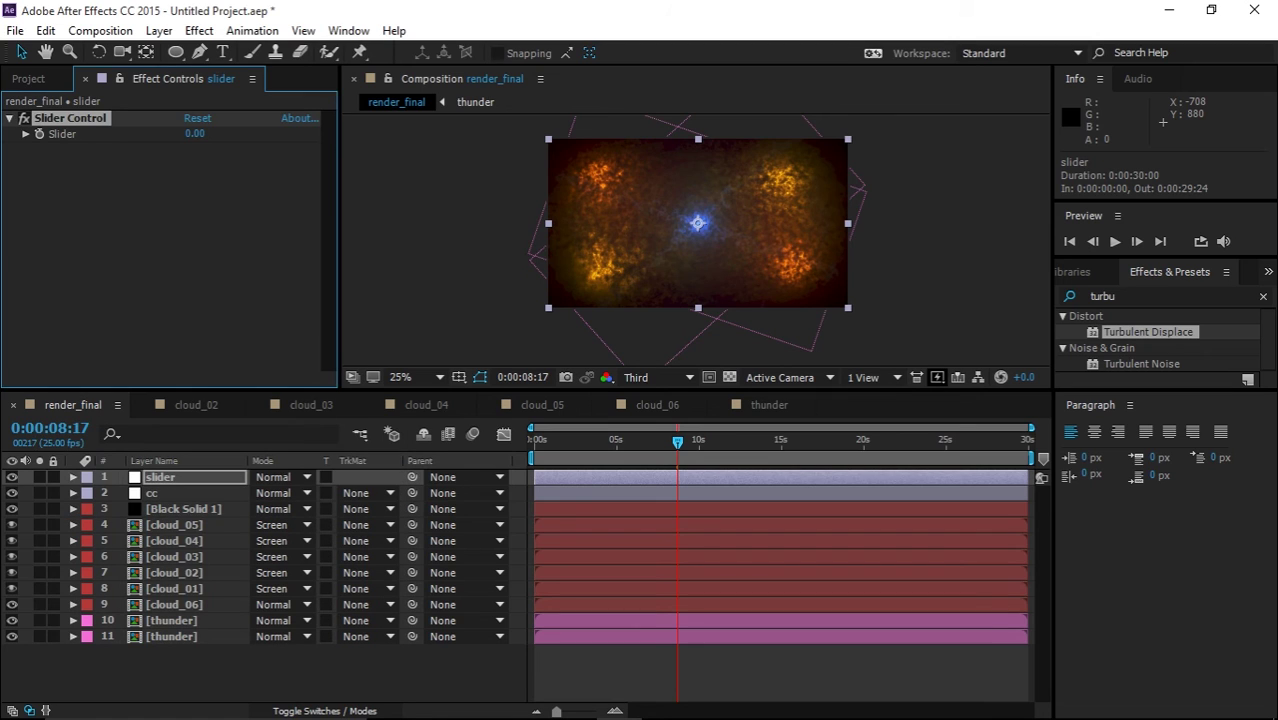
- Add an expression to the Turbulent Displace Size of cloud_05 and link it to the slider layer's Slider Control
click(175, 525)
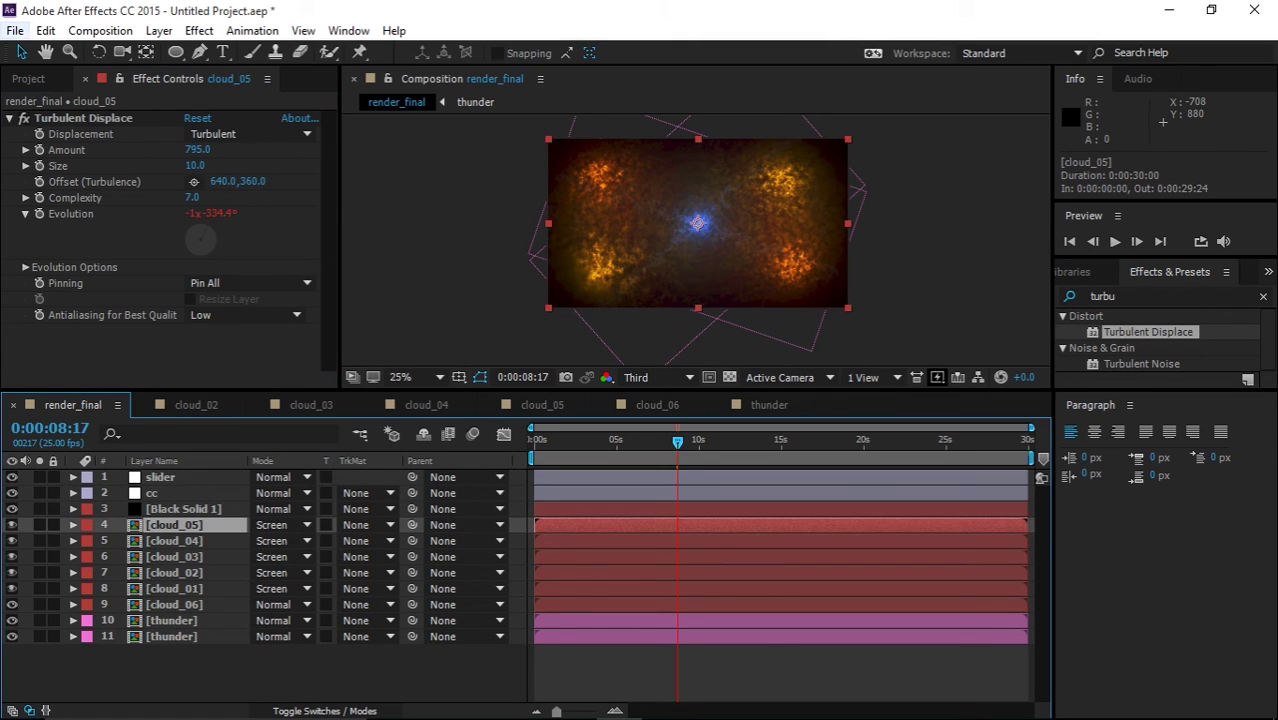
click(160, 348)
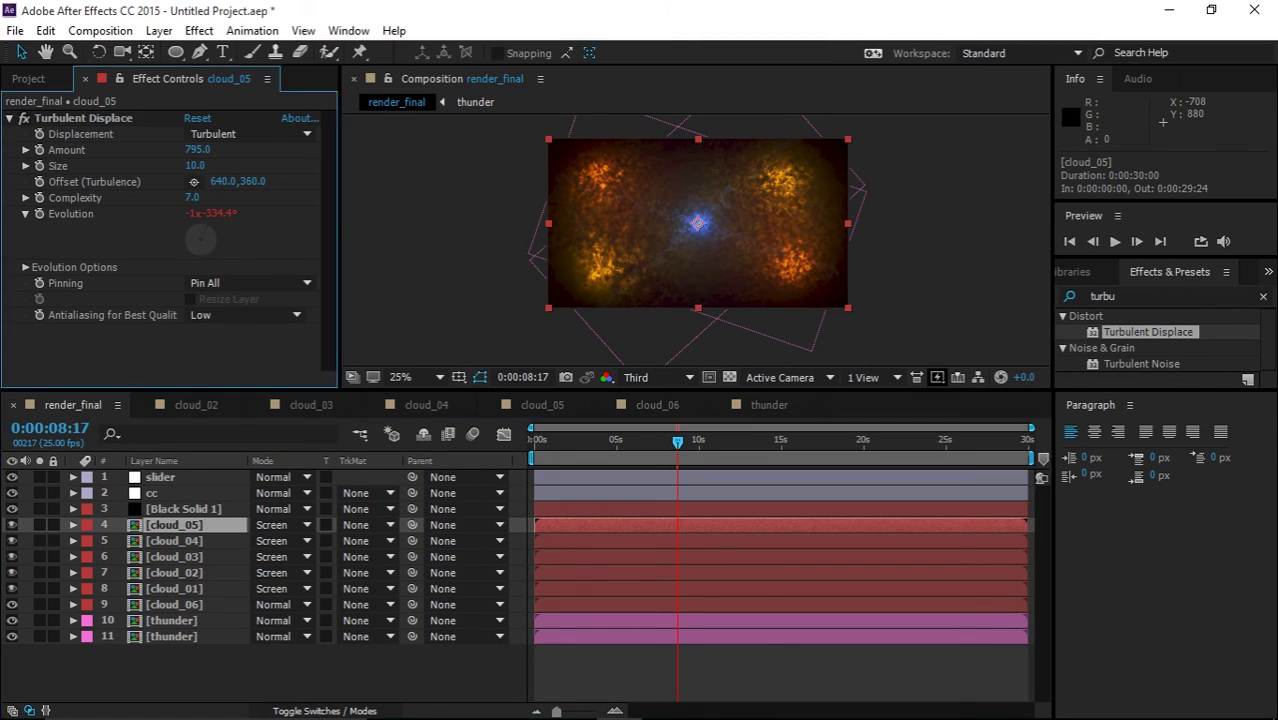
alt+click(39, 165)
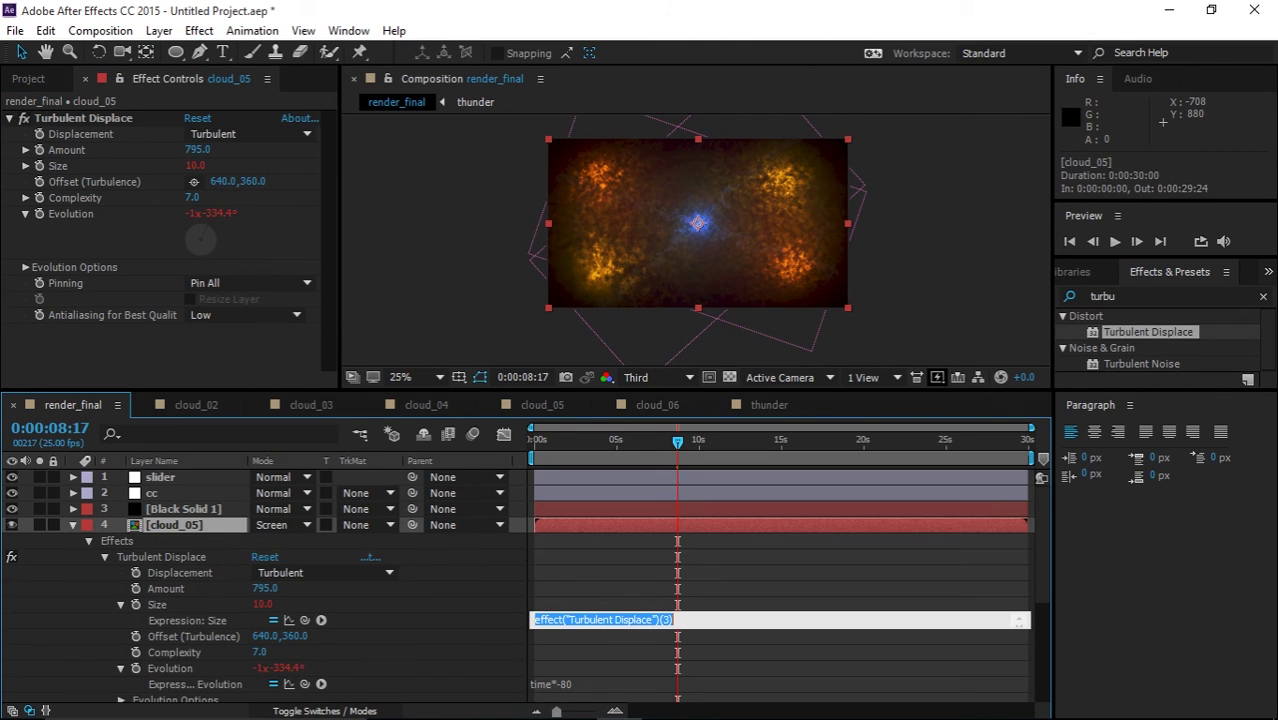
key(KP_Enter)
click(160, 477)
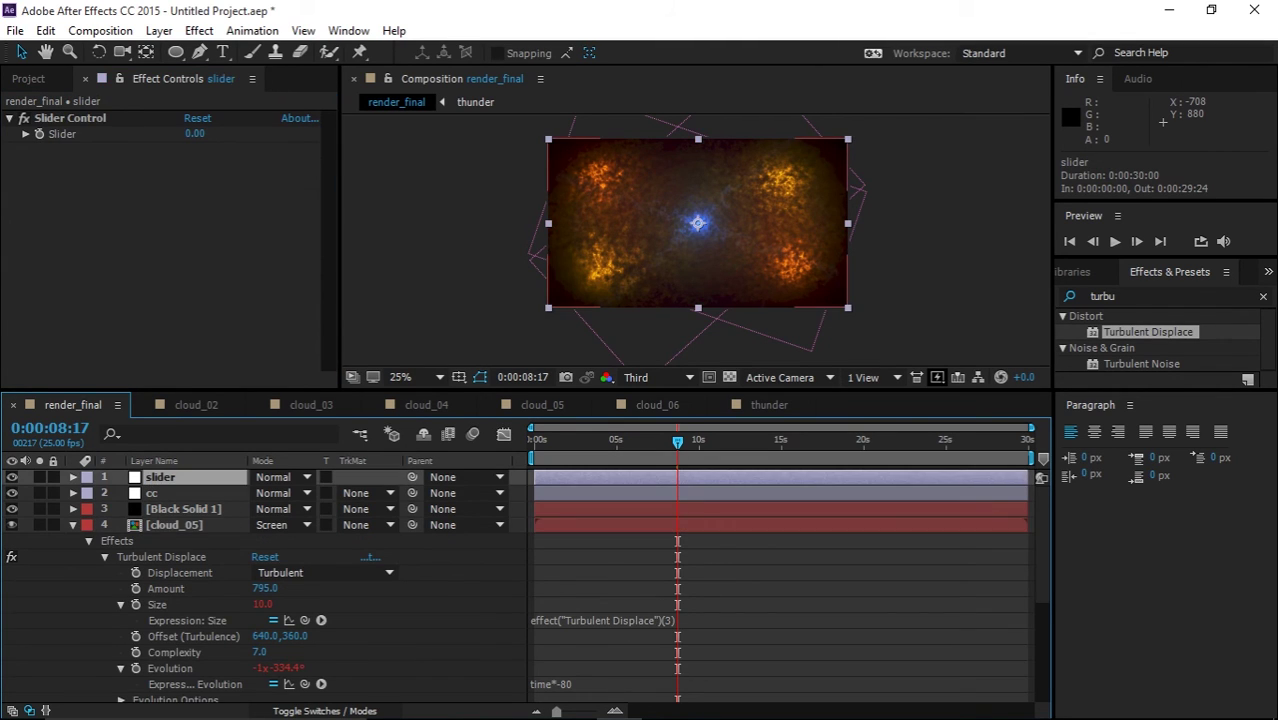
drag(305, 684, 58, 133)
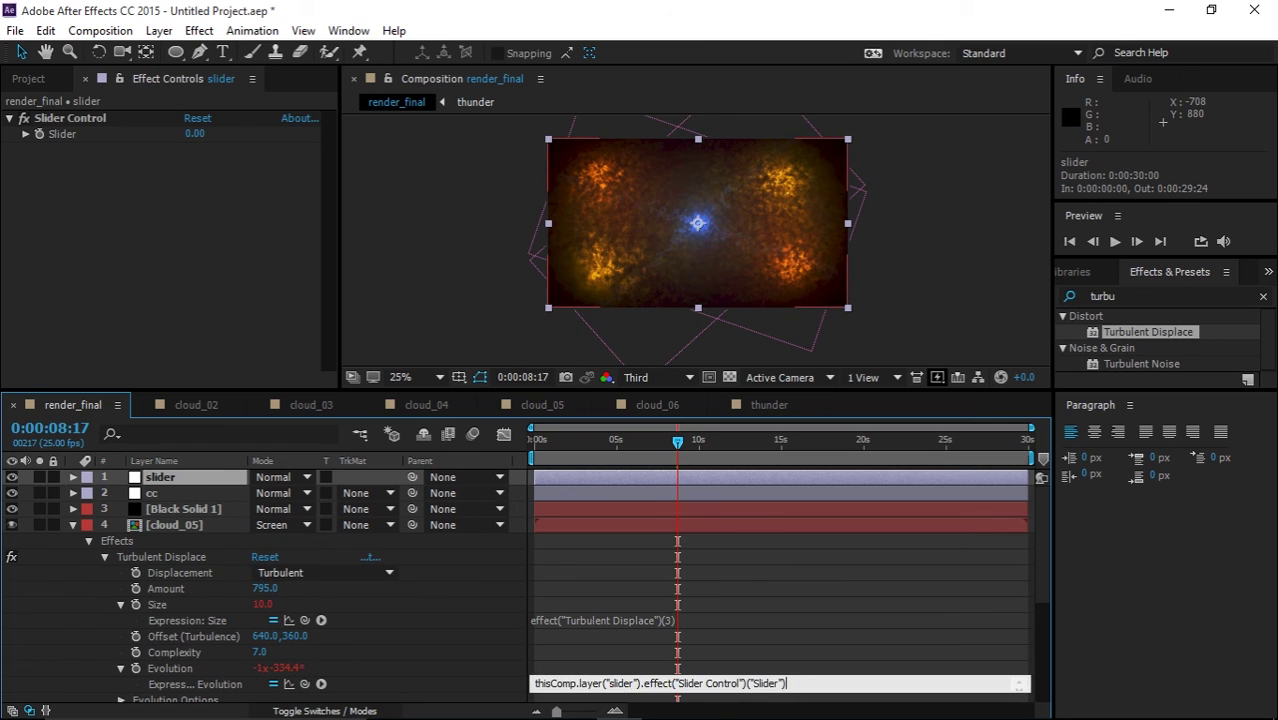
click(73, 525)
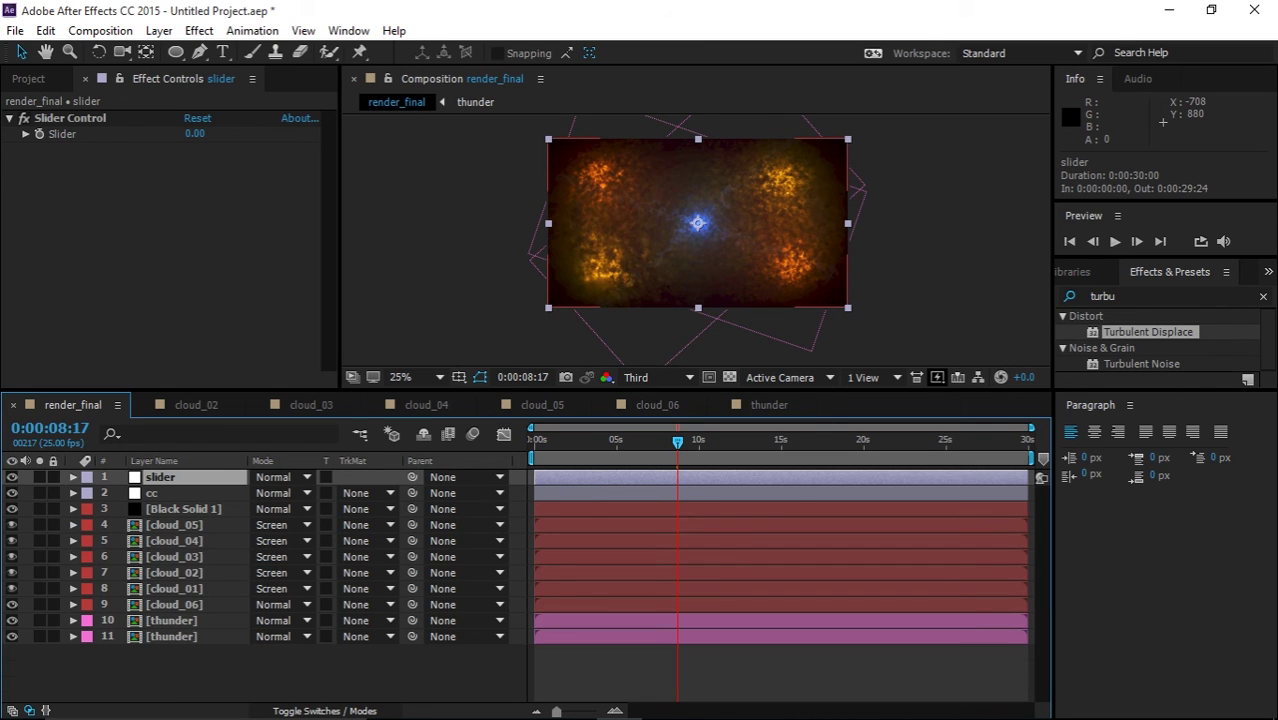
- Link the Turbulent Displace Size of cloud_04 to the slider layer's Slider Control by expression, and collapse the expanded cloud layers
click(175, 541)
key(e)
key(e)
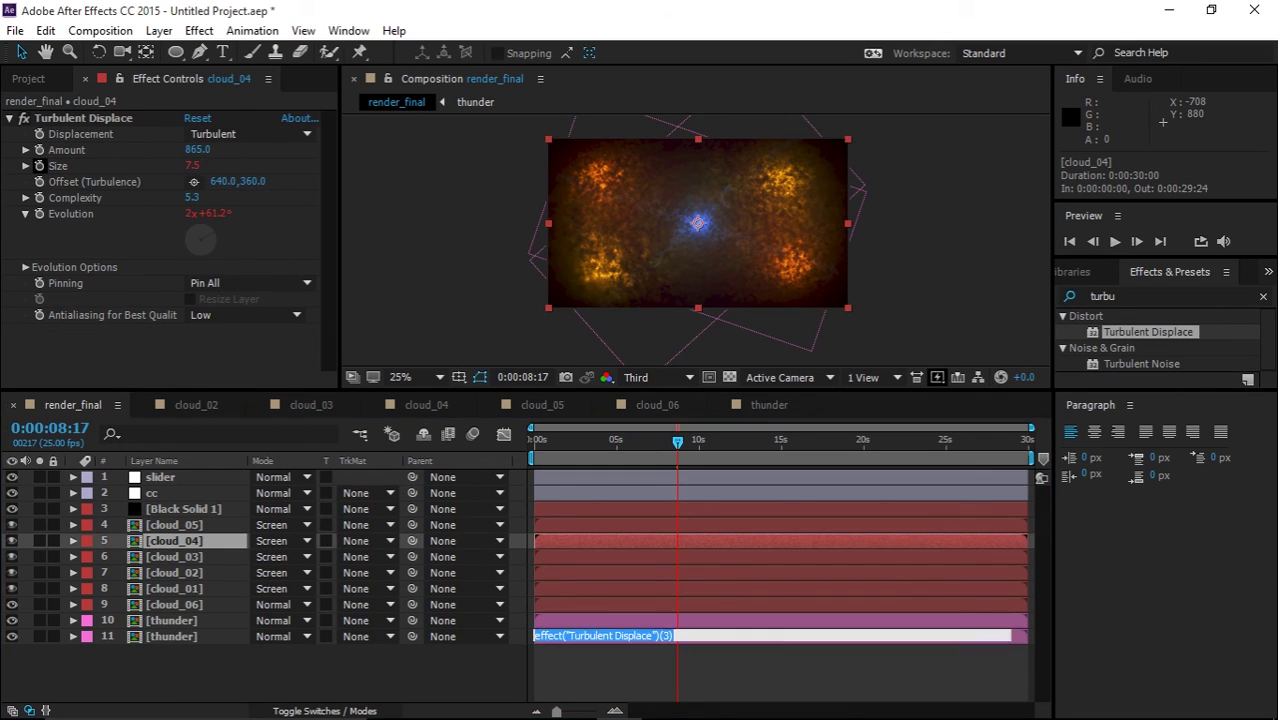
click(161, 477)
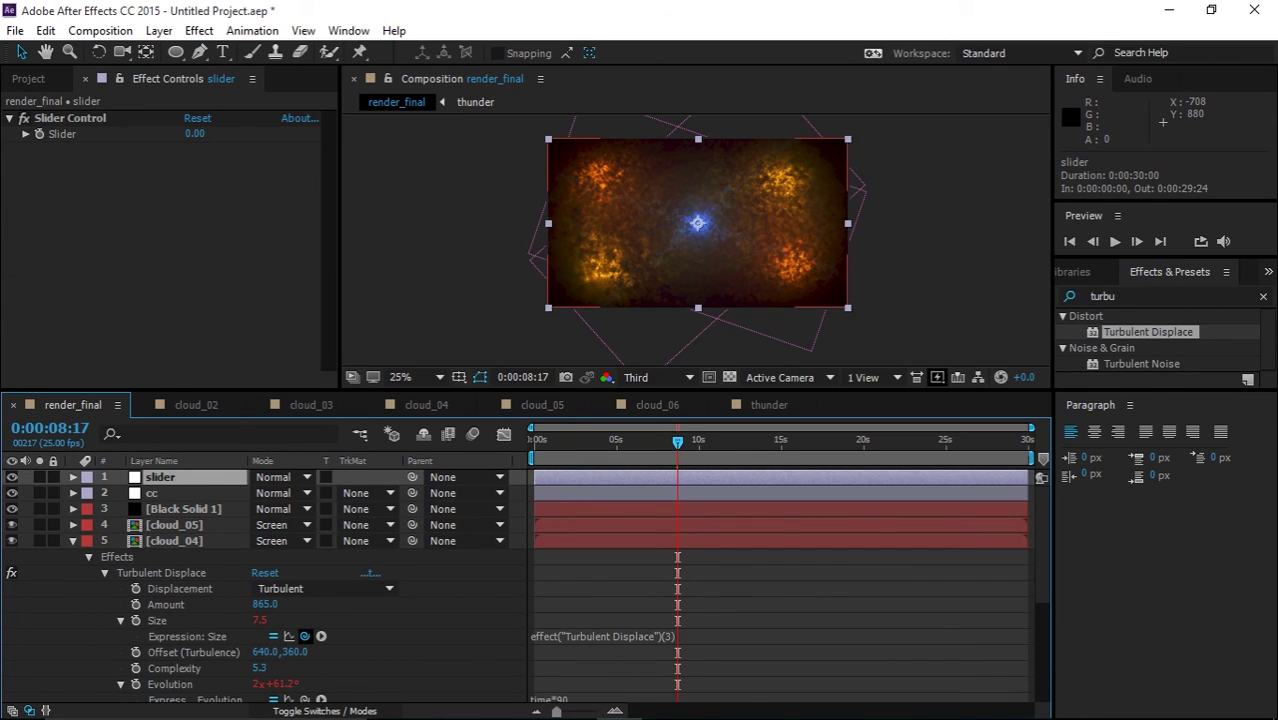
drag(305, 636, 48, 134)
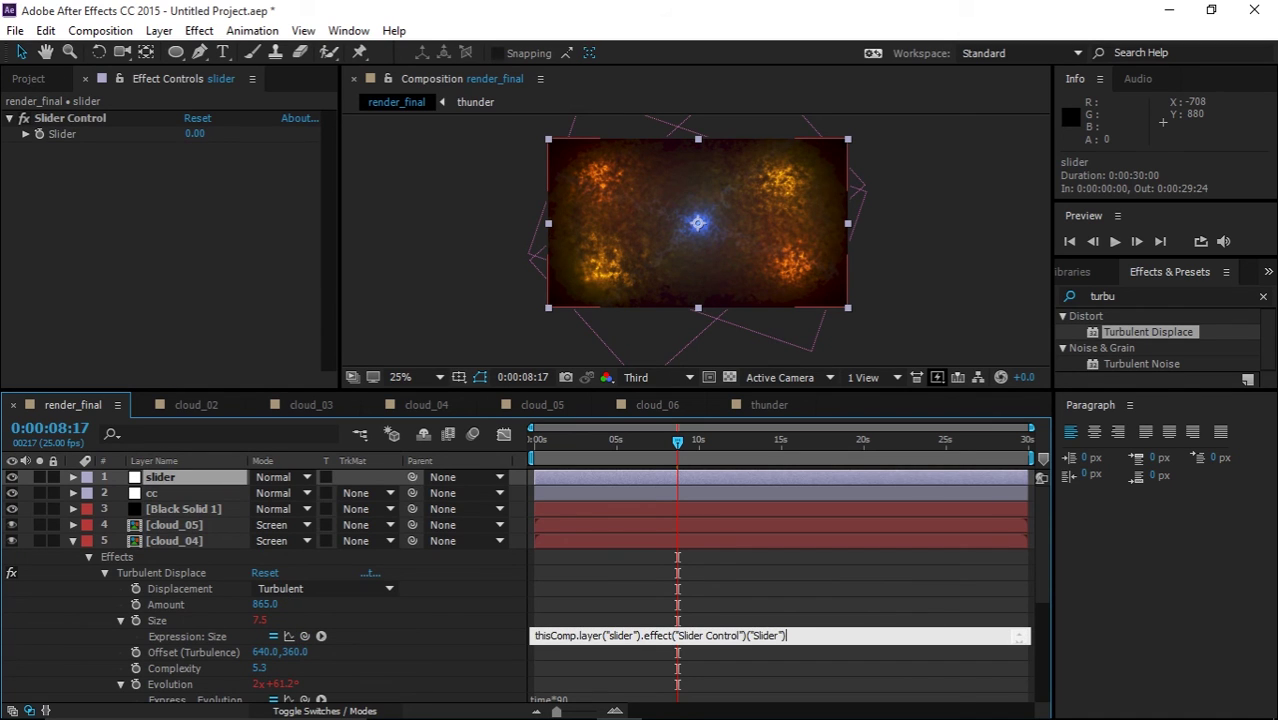
click(73, 541)
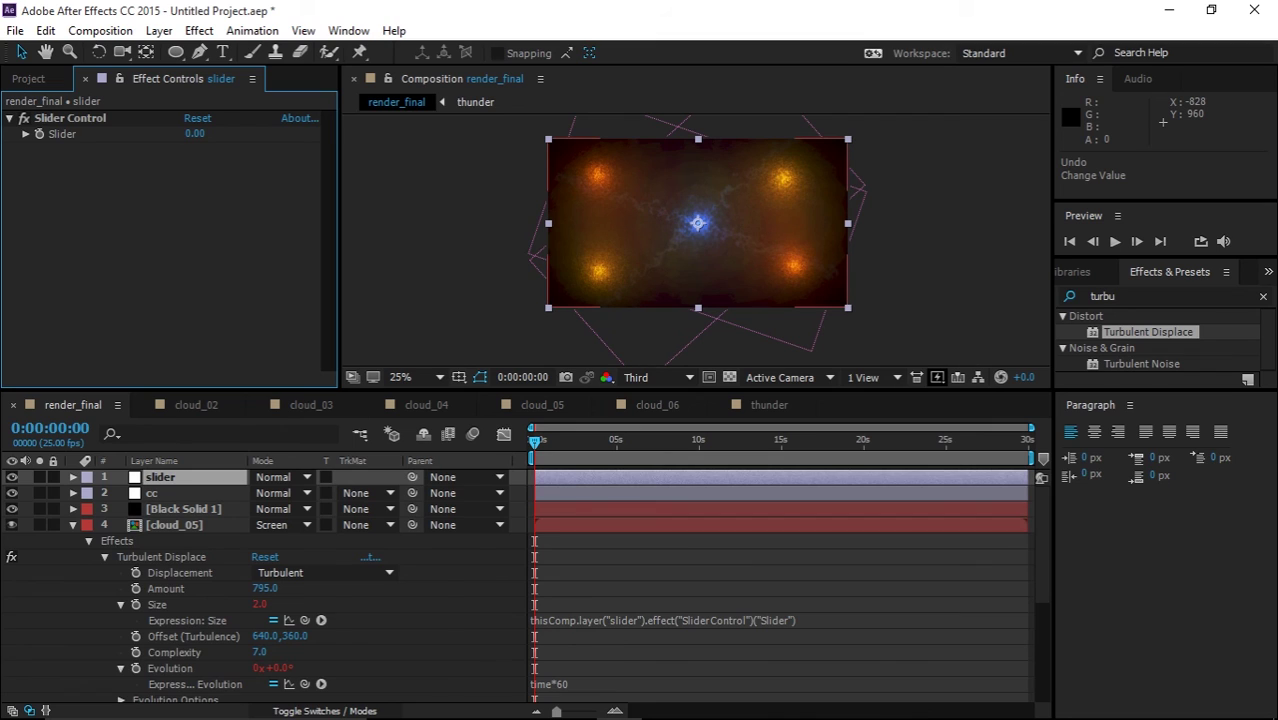
click(73, 525)
click(195, 134)
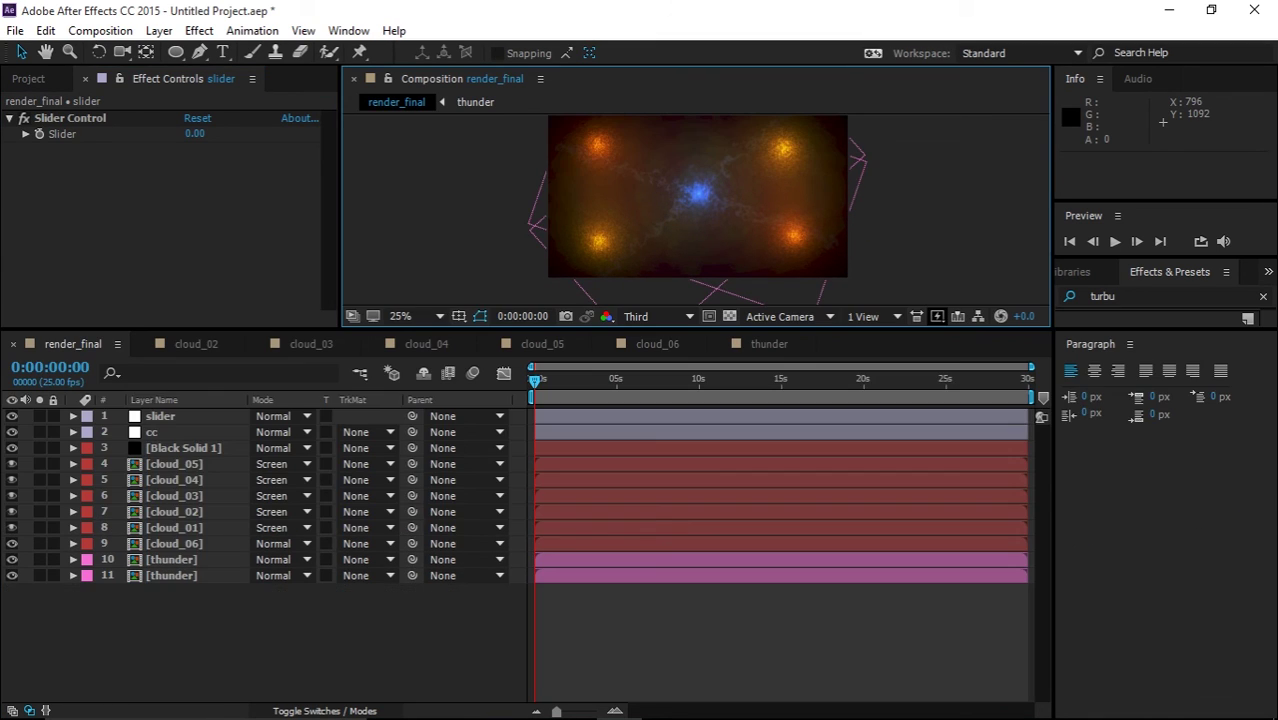
- Import Logo.mov into the project and enlarge the timeline area
click(28, 79)
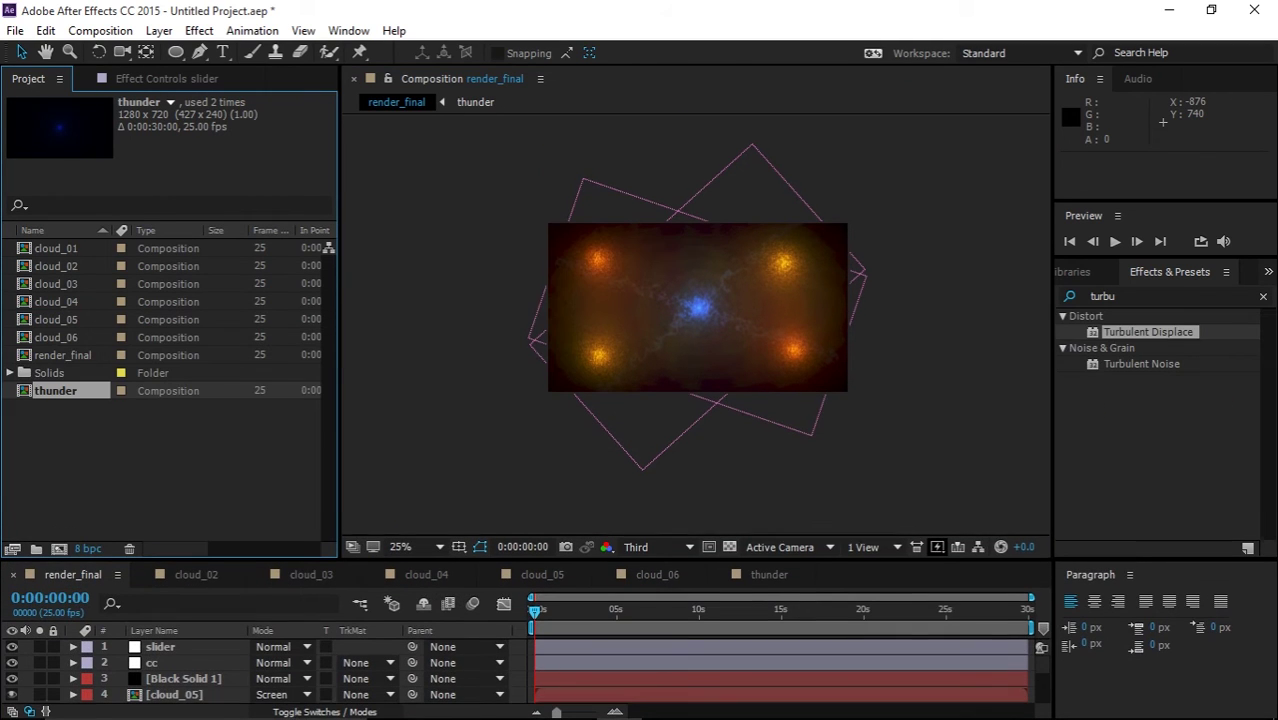
double_click(165, 465)
double_click(428, 165)
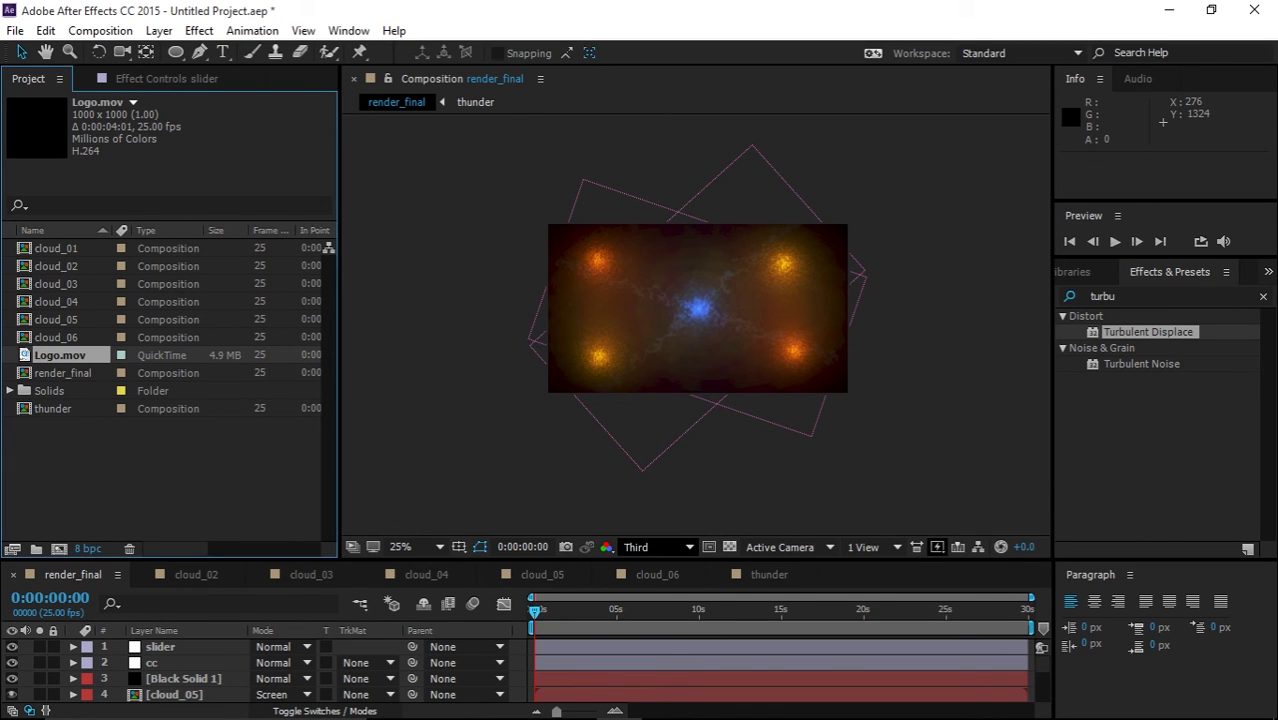
drag(616, 561, 616, 414)
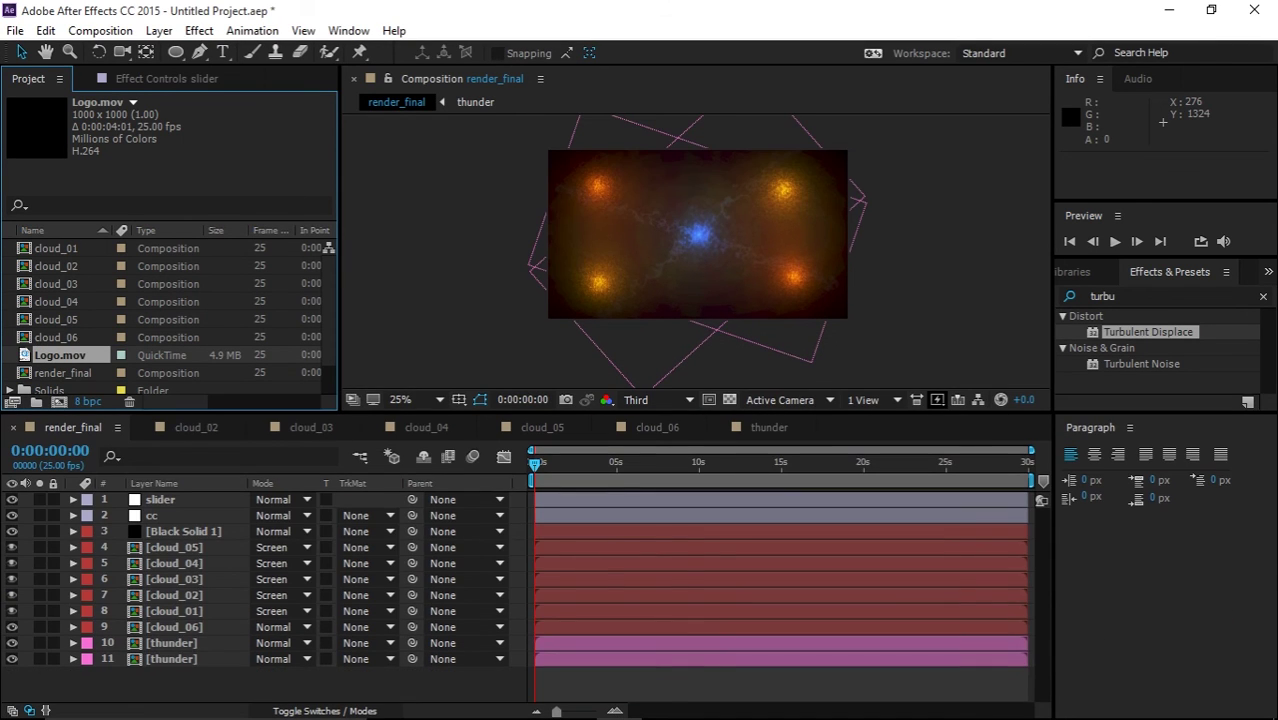
- Set the slider layer's Slider value to 15 at 0:00:10:03 and turn on keyframing for it
drag(534, 464, 701, 464)
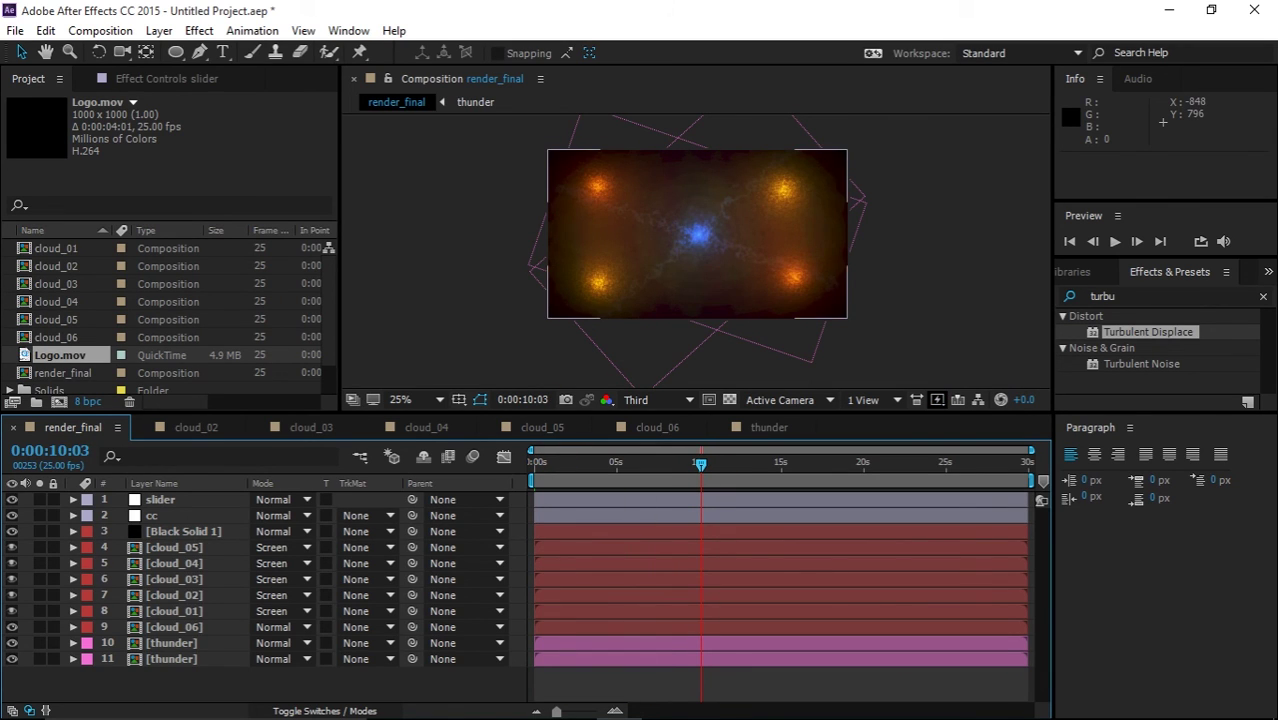
click(161, 500)
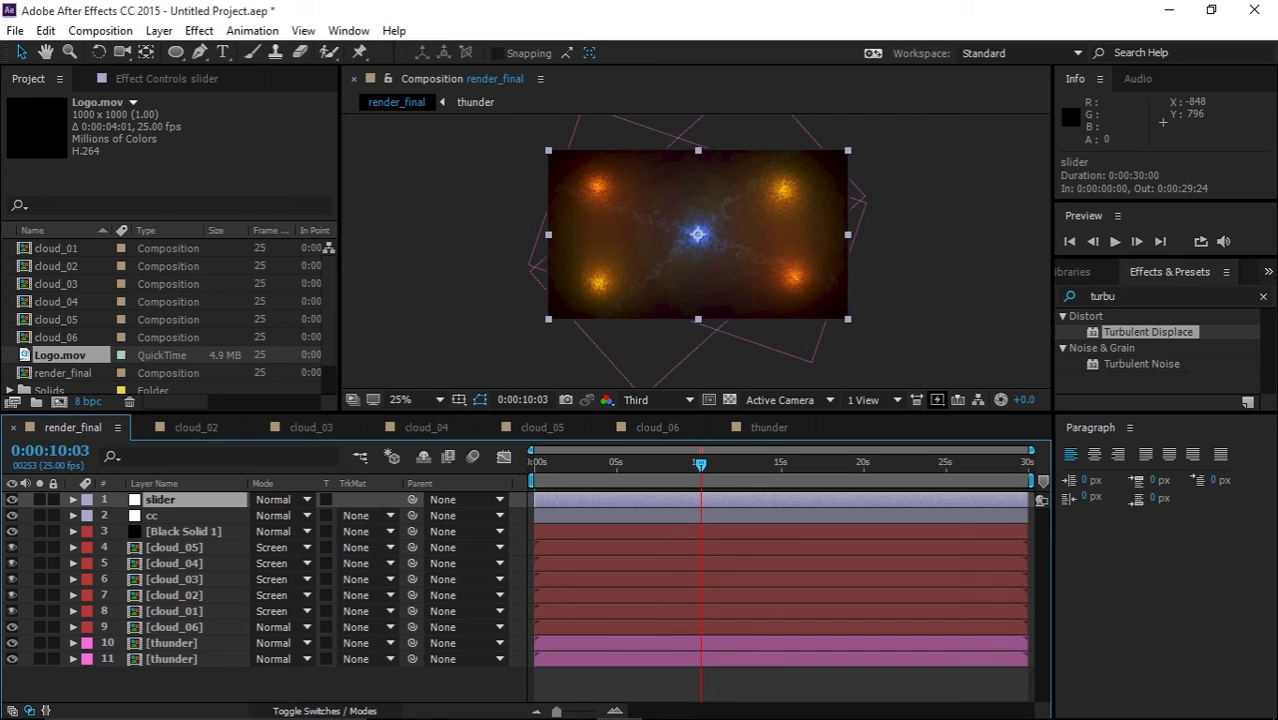
key(F3)
mouse_move(195, 134)
mouse_down()
mouse_move(454, 134)
mouse_move(207, 134)
mouse_up()
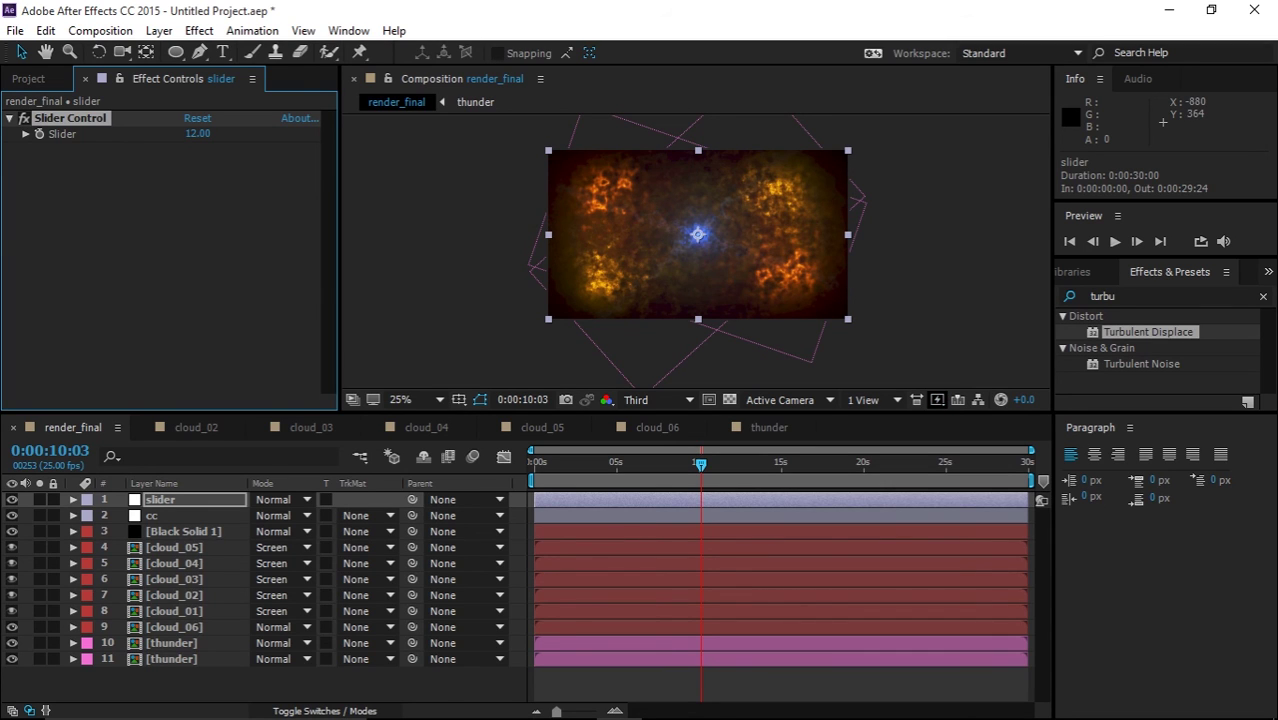
drag(207, 134, 210, 134)
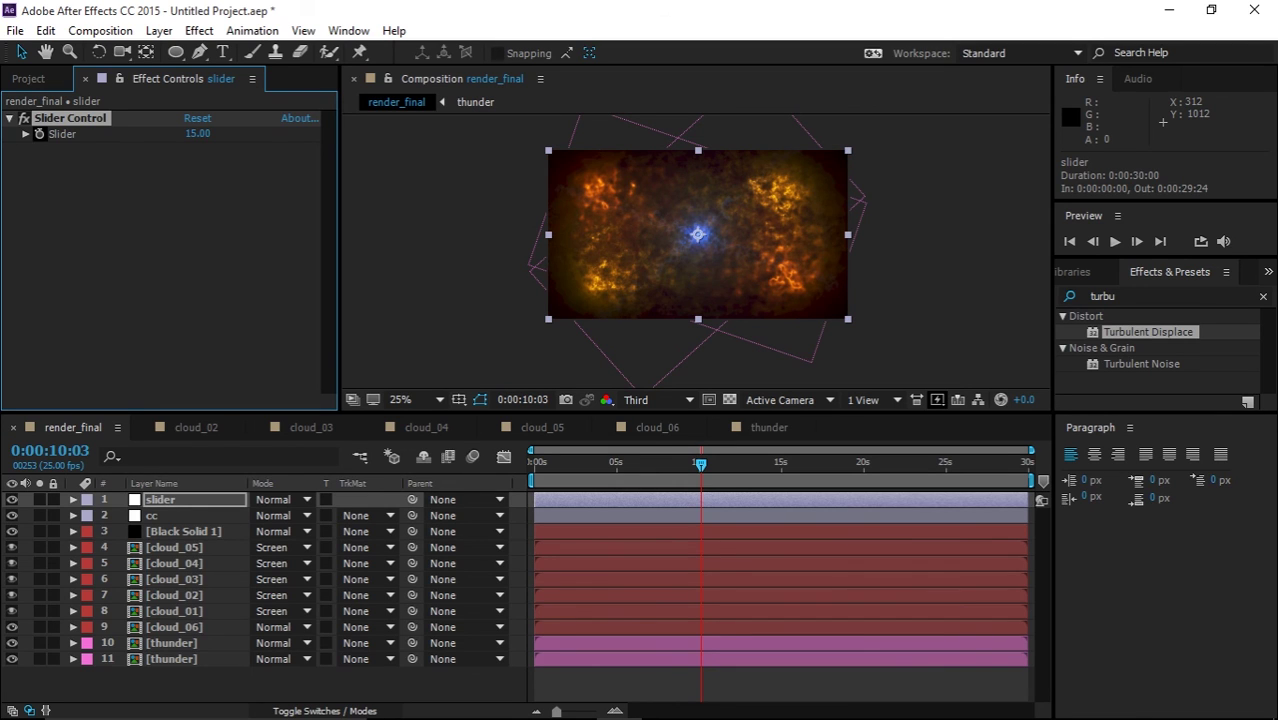
click(39, 134)
- Keyframe the Slider value at 893 at 0:00:05:00 and reveal the slider layer's keyframes
drag(701, 463, 616, 463)
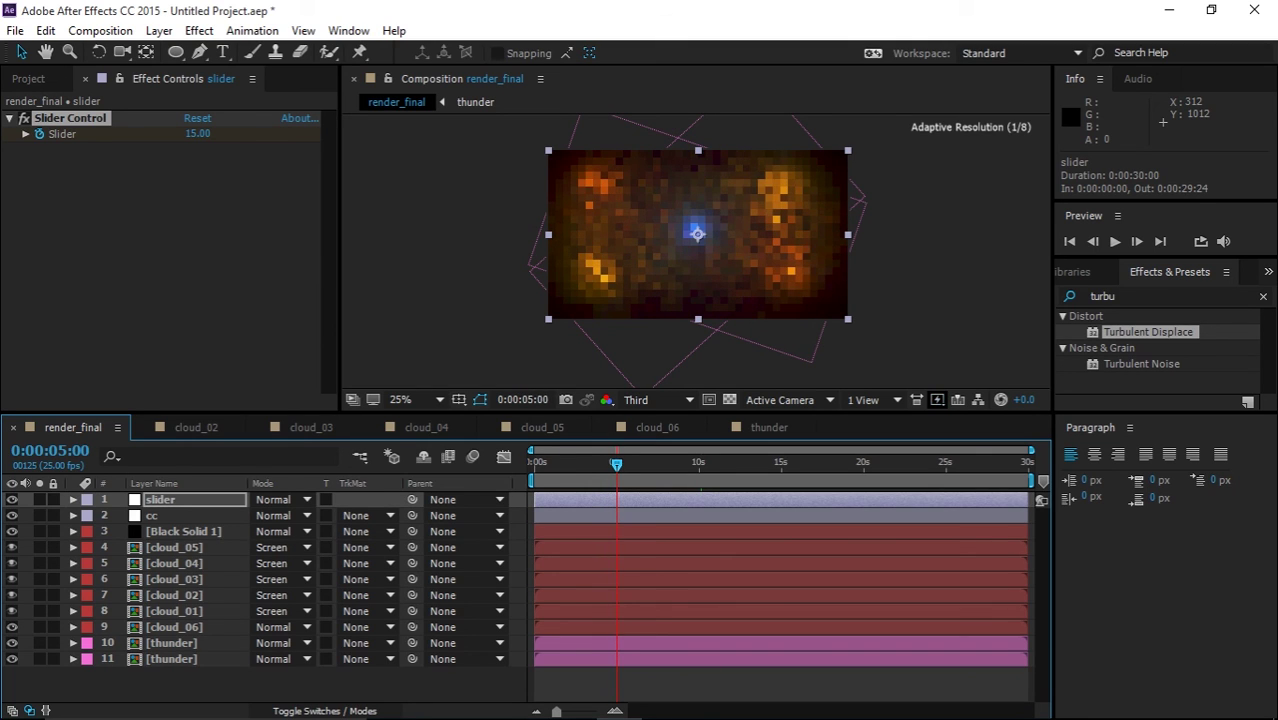
drag(197, 134, 1018, 134)
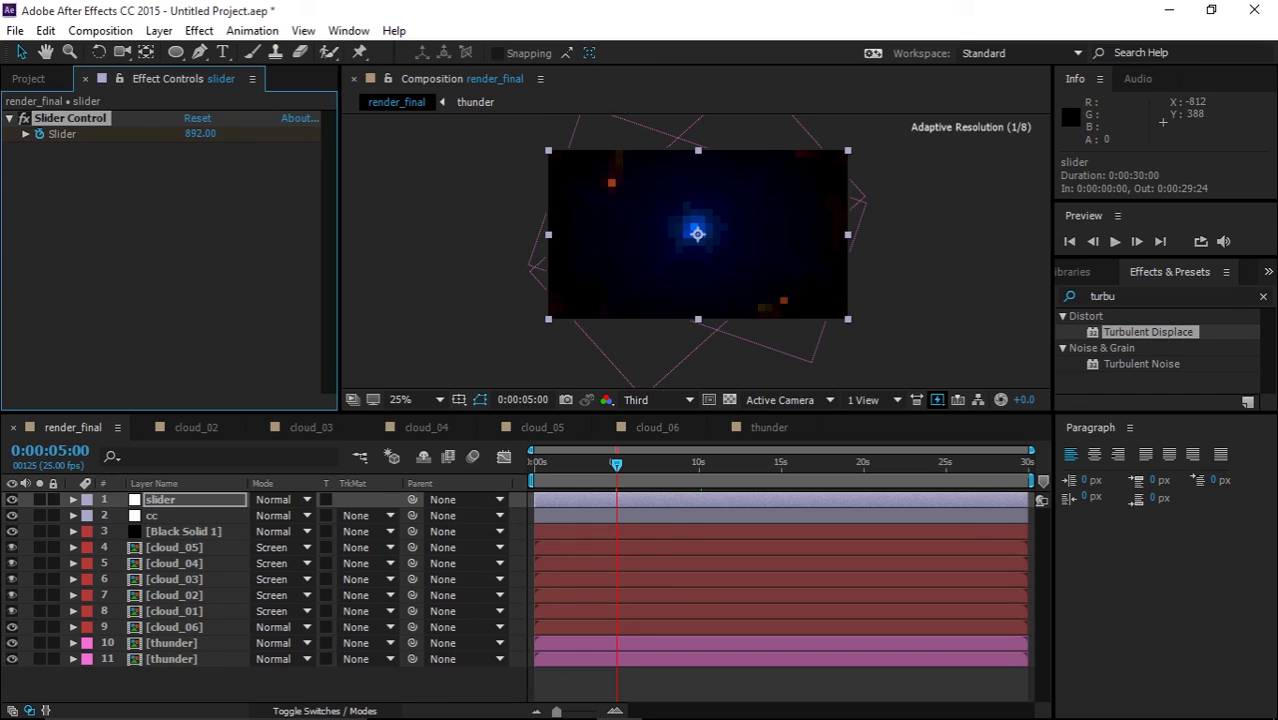
click(230, 276)
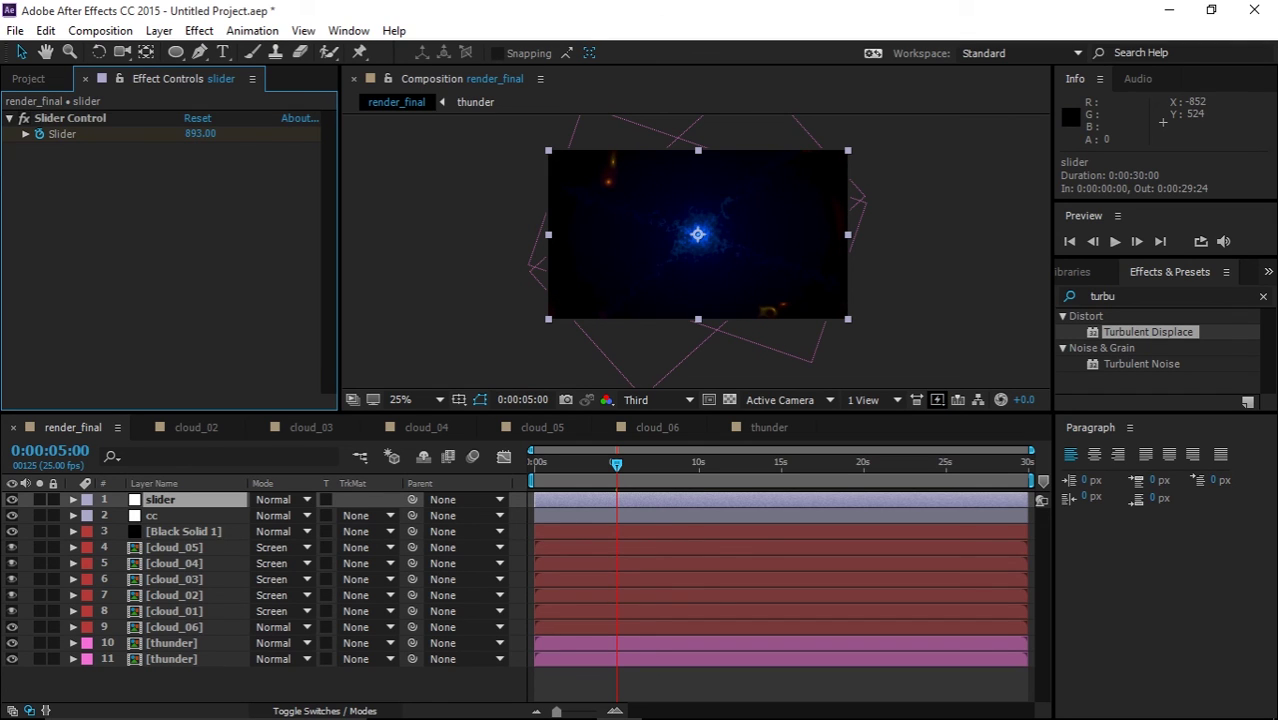
mouse_move(616, 463)
mouse_down()
mouse_move(543, 463)
mouse_move(725, 463)
mouse_move(608, 463)
mouse_up()
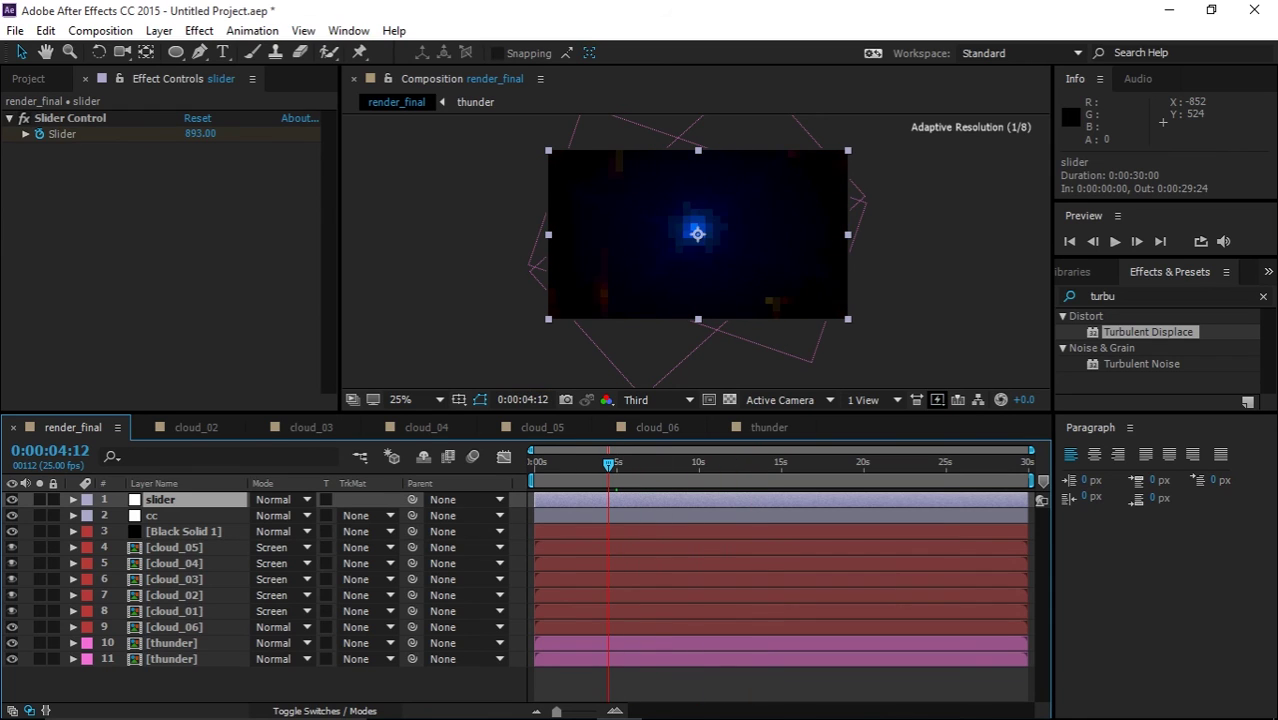
key(u)
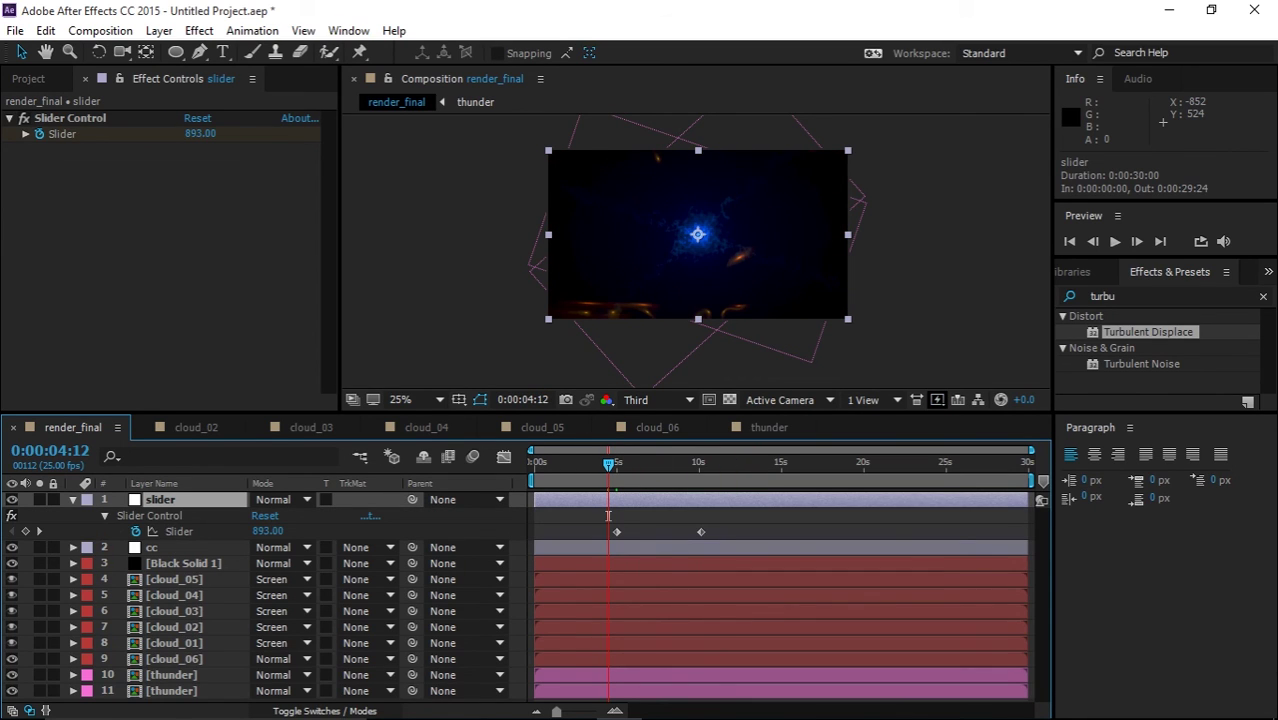
drag(608, 516, 616, 516)
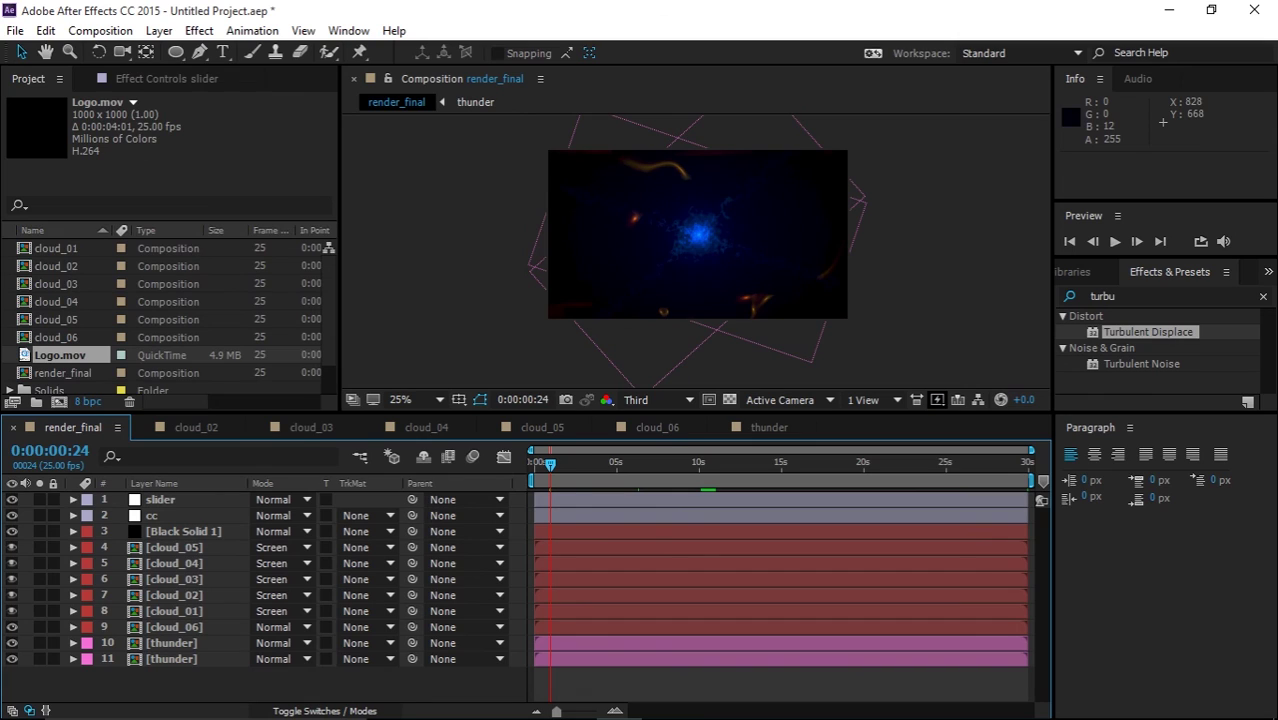
- Place Logo.mov above the slider layer in render_final and set its blend mode to Add
drag(60, 355, 190, 492)
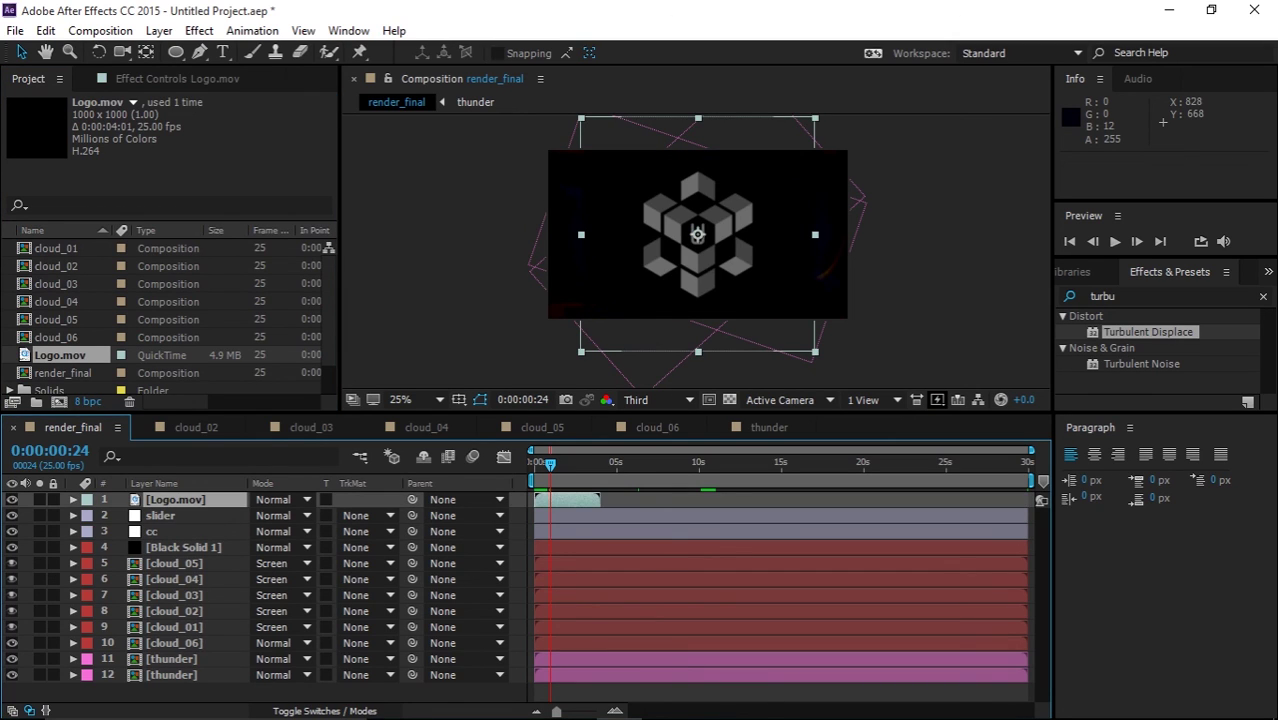
click(272, 499)
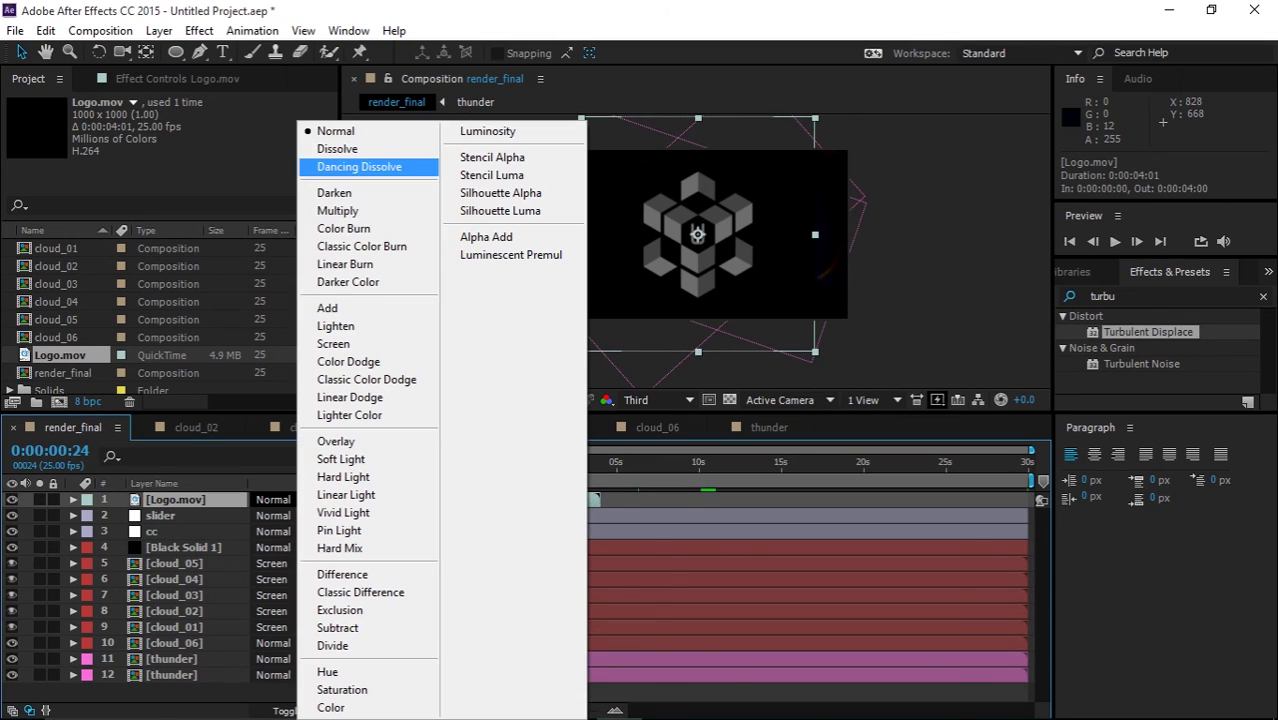
click(327, 308)
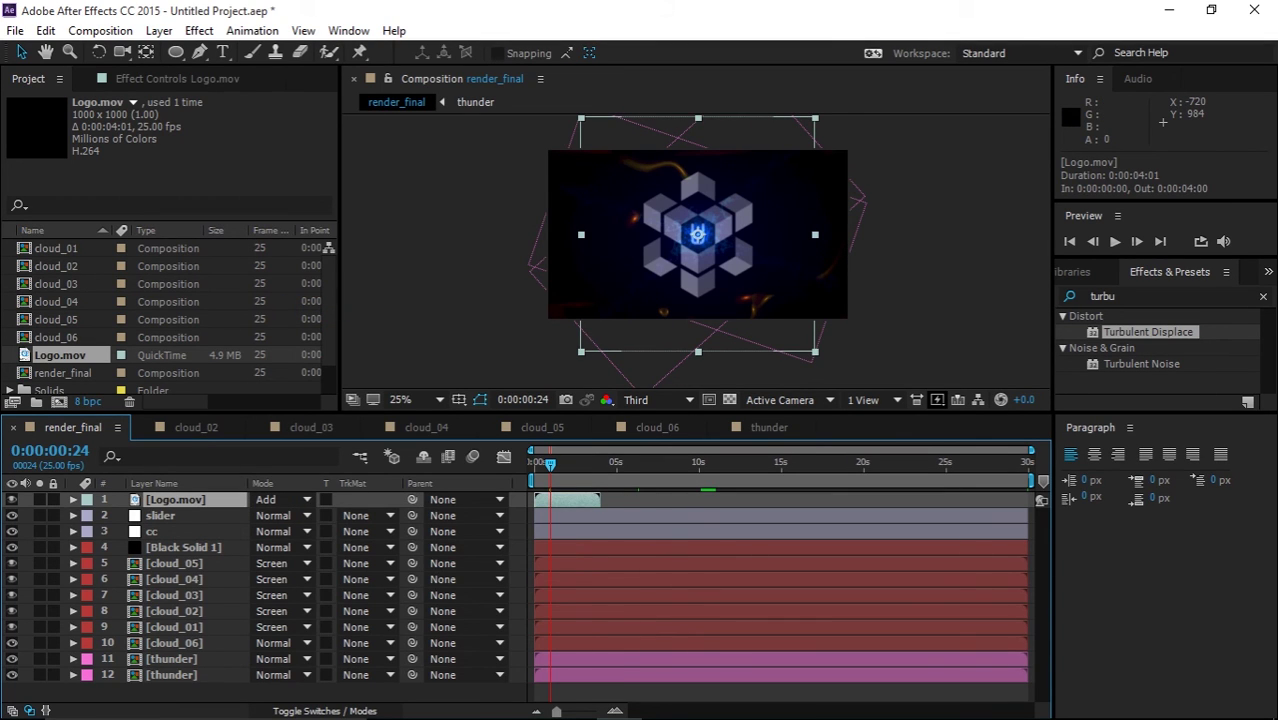
- Scale the Logo.mov layer down to 67% and play a preview
key(s)
drag(282, 515, 249, 515)
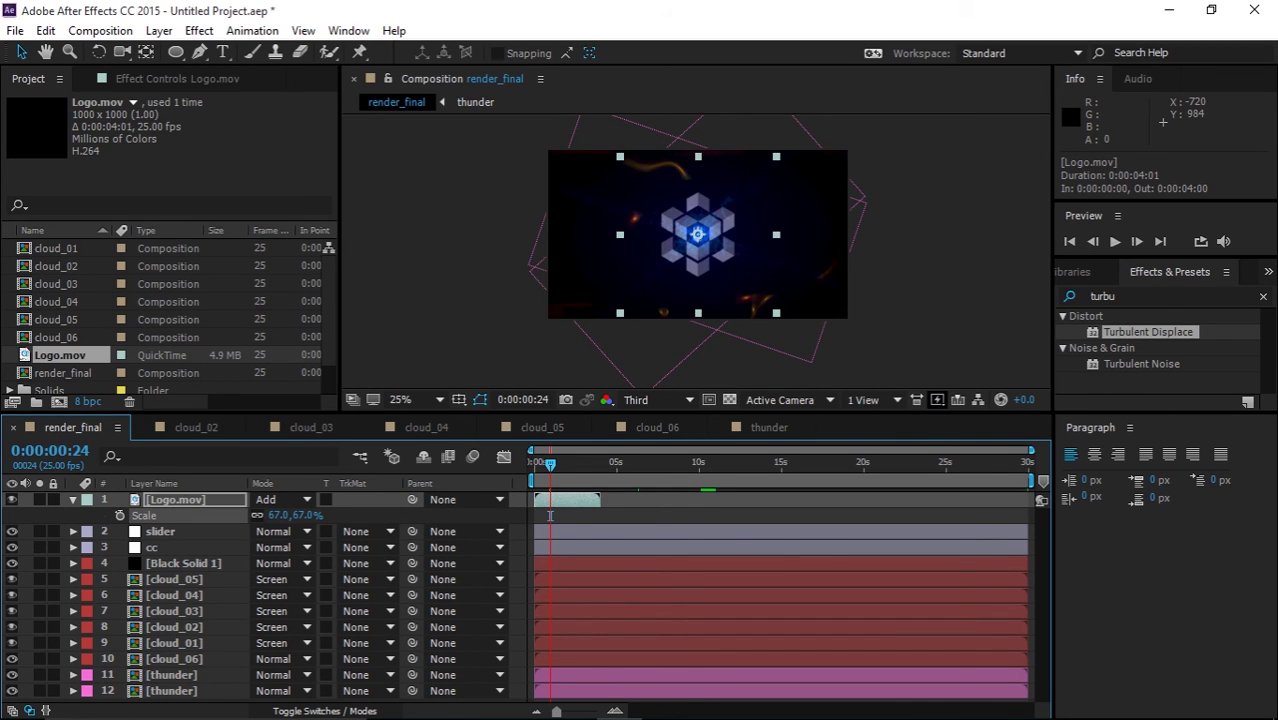
key(space)
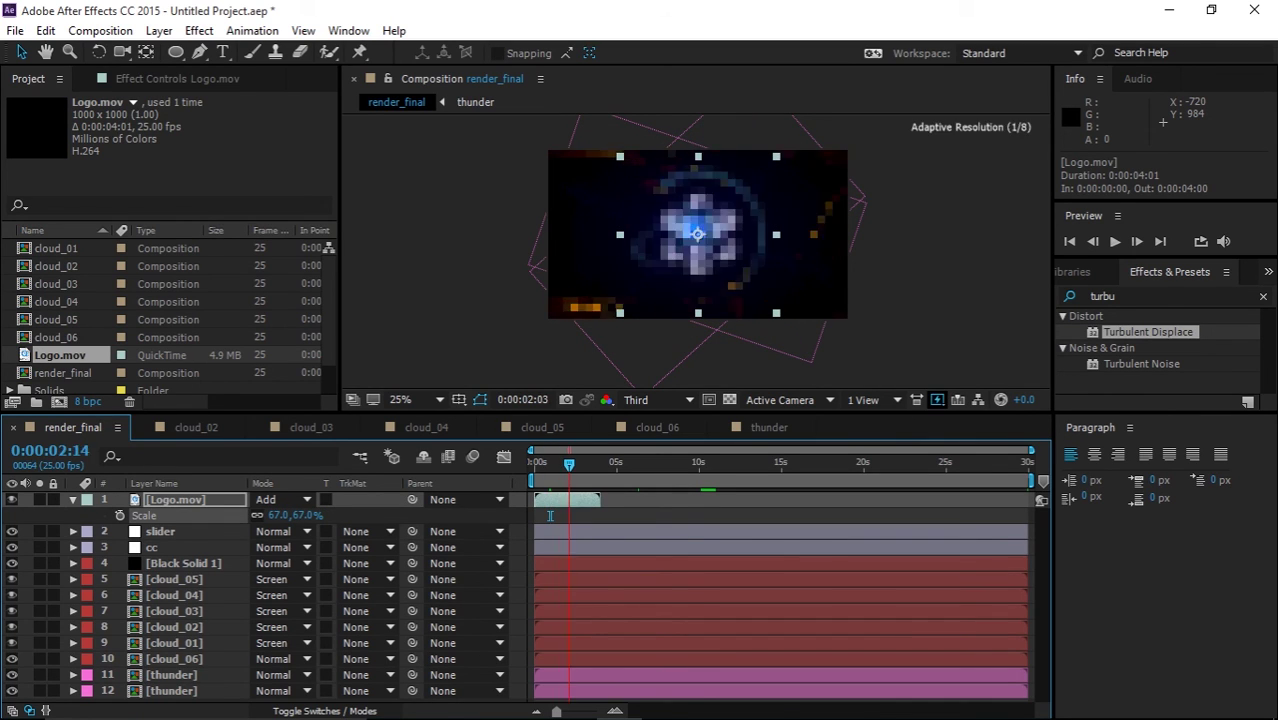
- Shift the Logo.mov layer in time so it starts at 0:00:01:06, and preview the composition again
drag(597, 464, 588, 500)
drag(577, 464, 580, 464)
key(space)
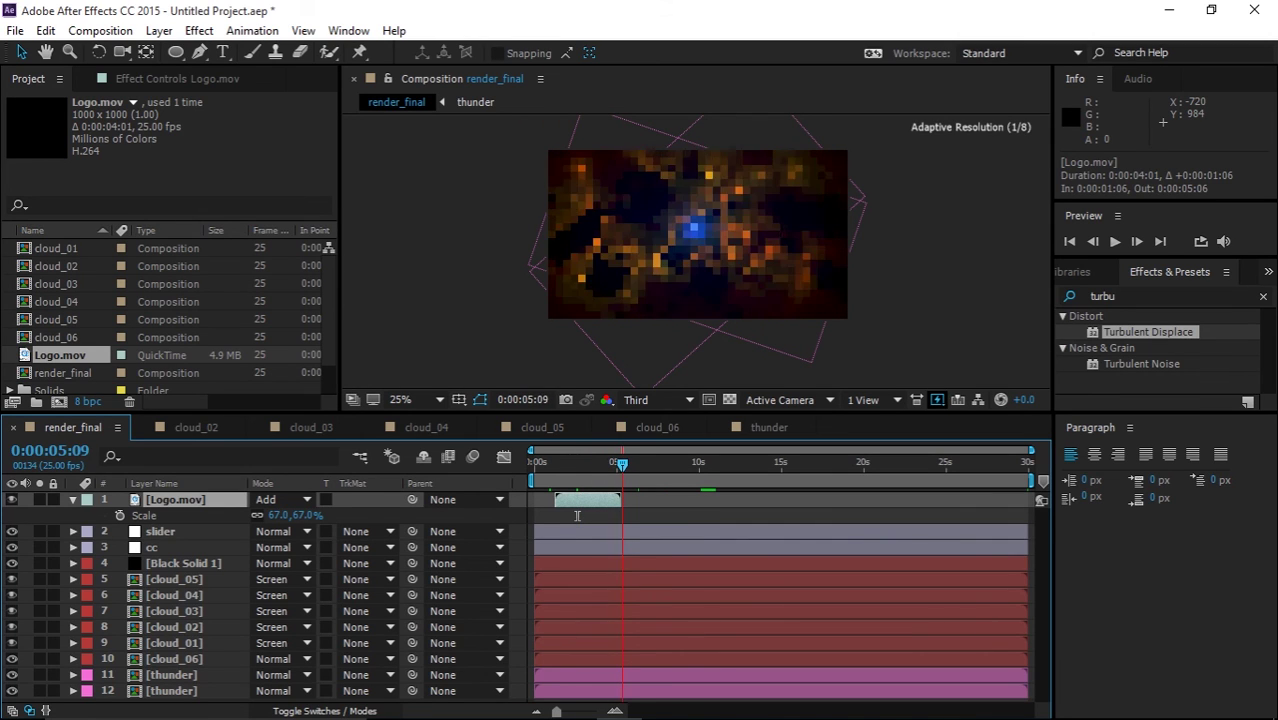
- Add a Scale keyframe to the Logo.mov layer at its start, 0:00:01:06, keeping the 67% scale
key(space)
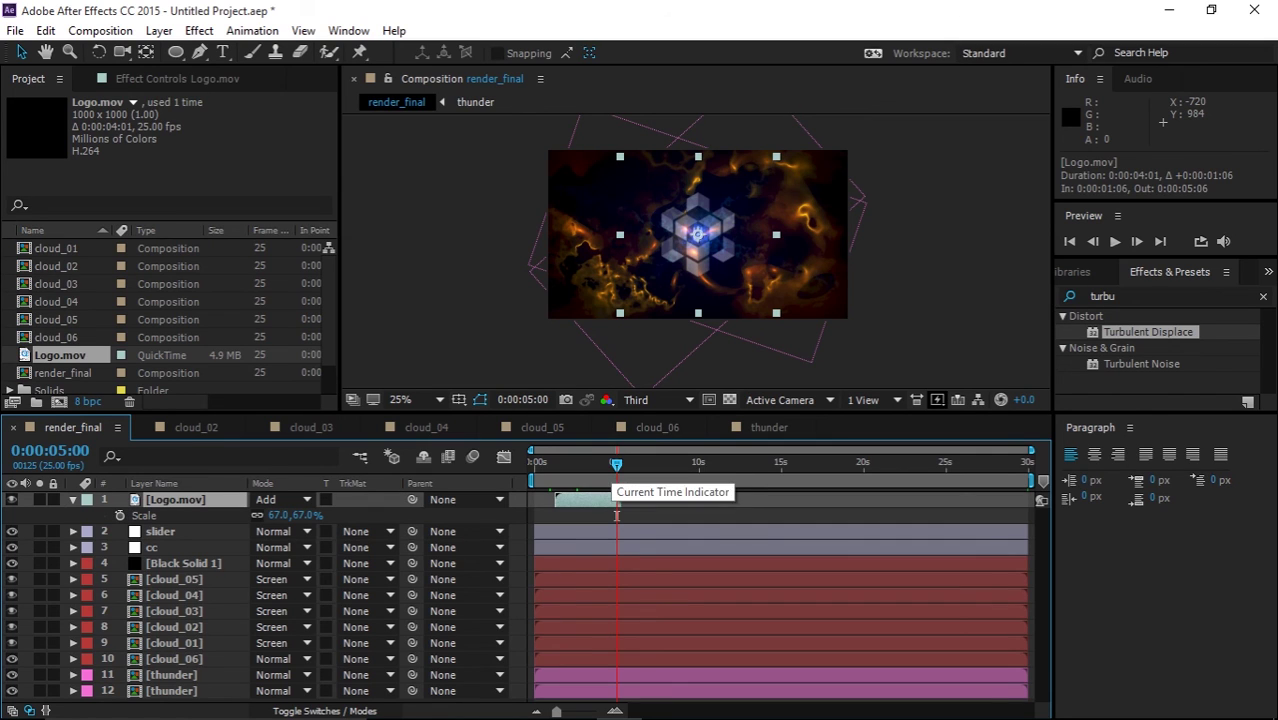
drag(616, 464, 586, 464)
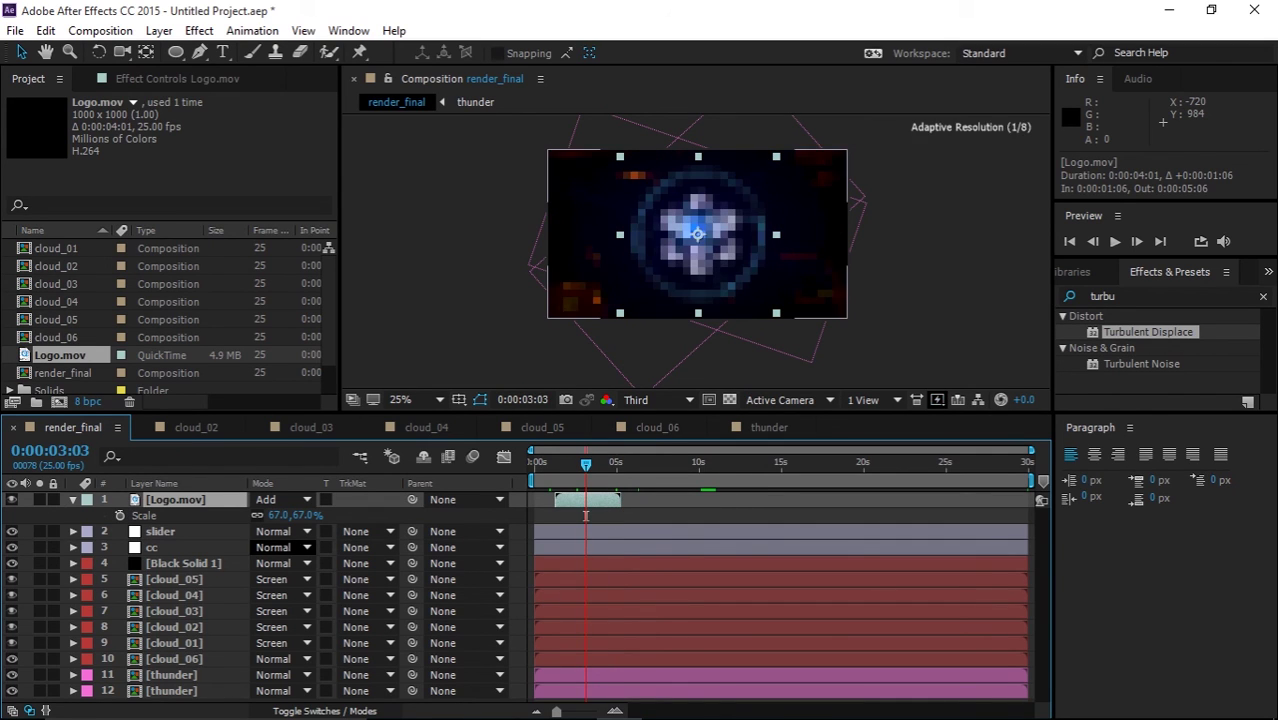
key(i)
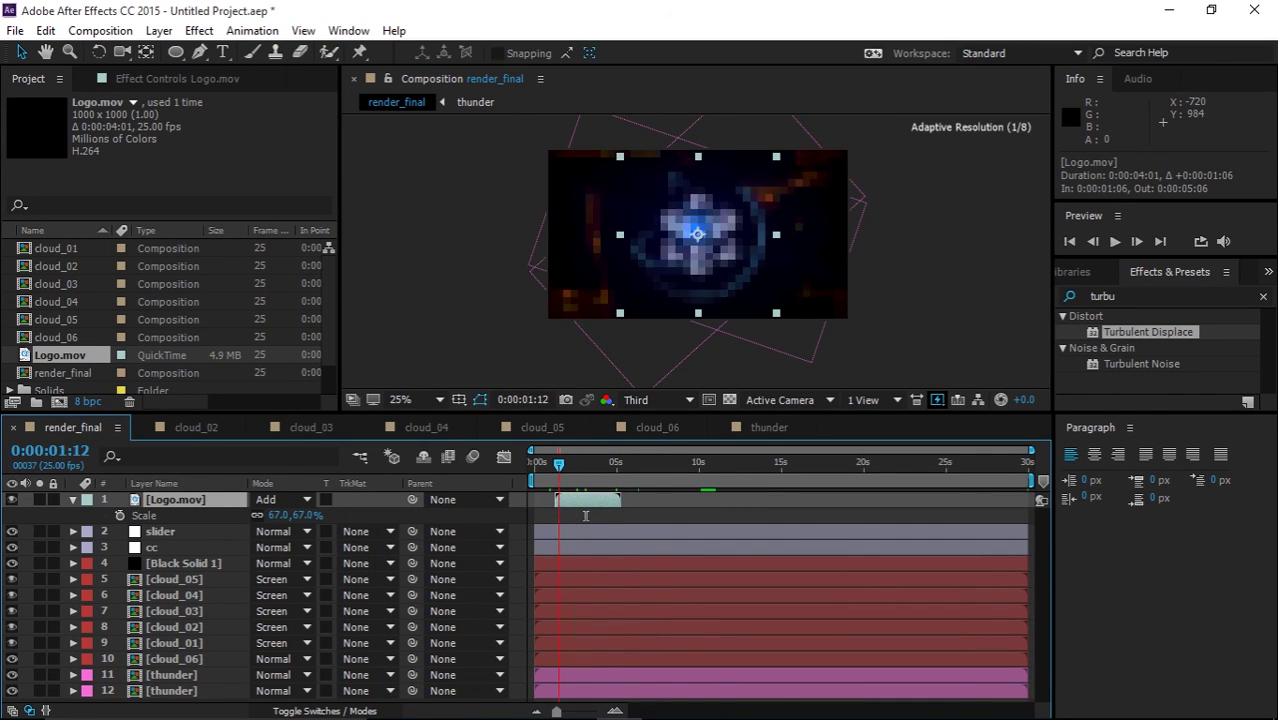
click(120, 515)
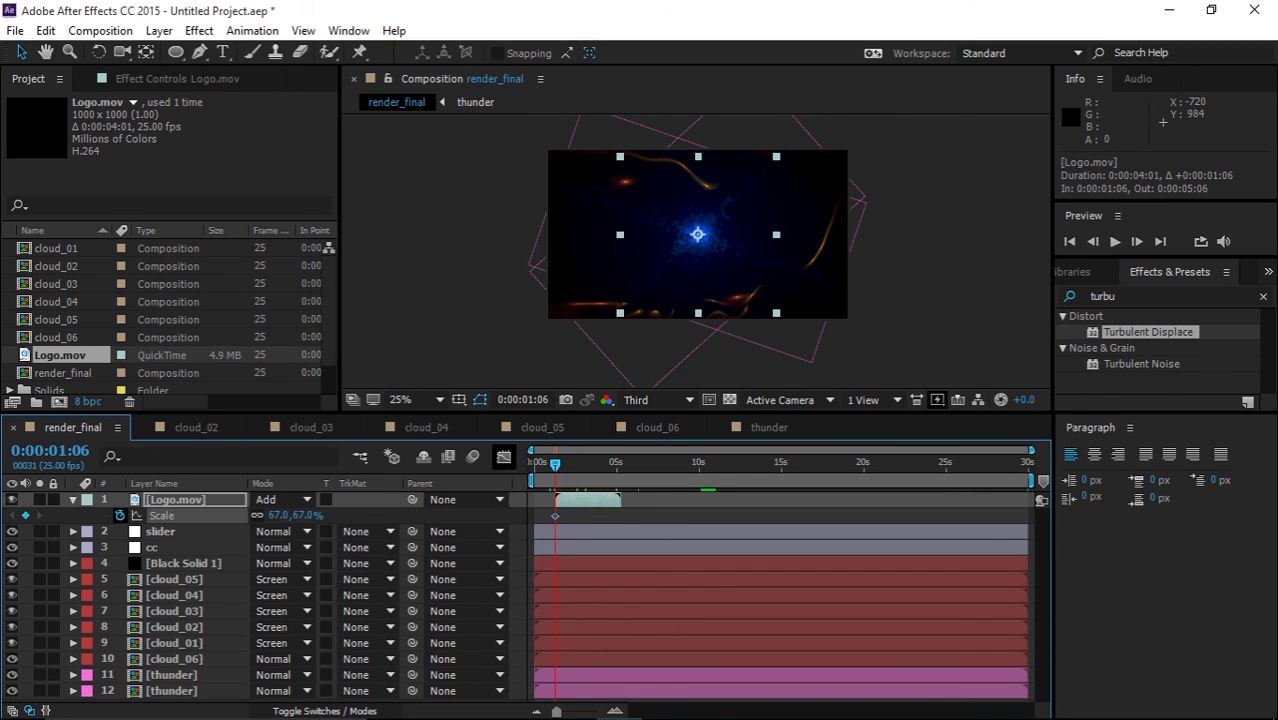
- Keyframe the Logo.mov layer's Scale at 0% at 0:00:05:04, near the layer's end
drag(557, 464, 620, 464)
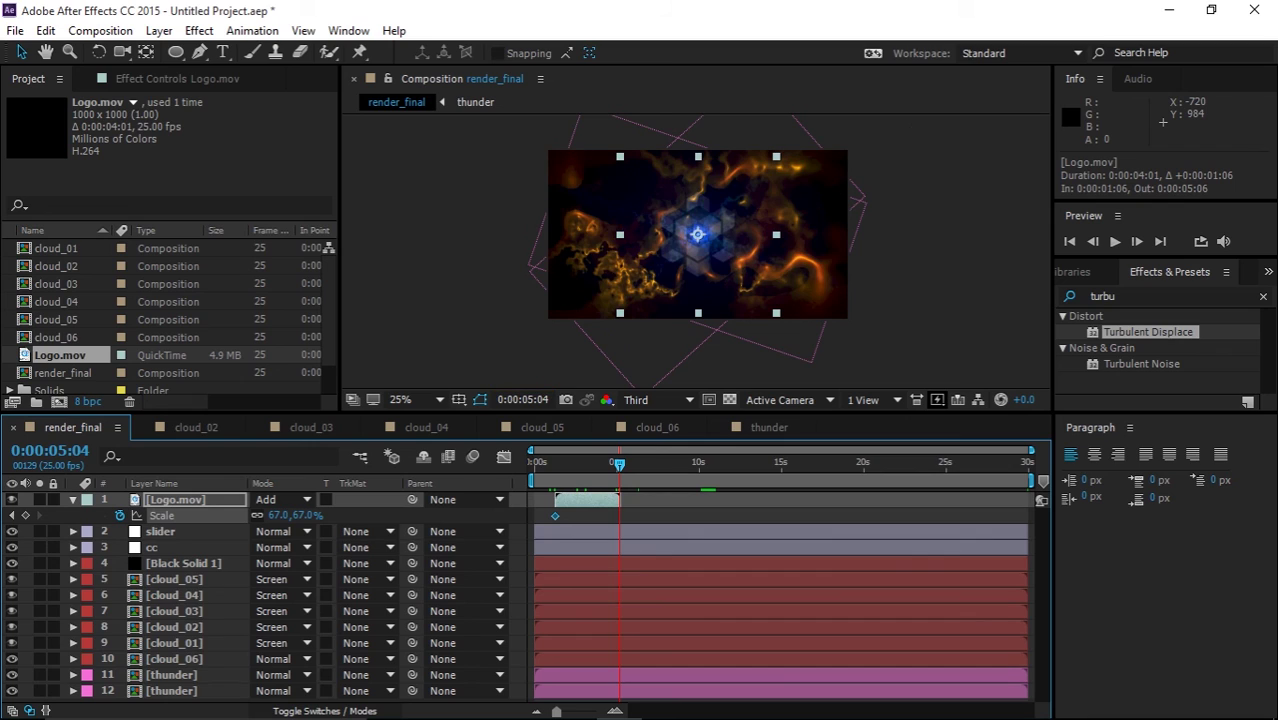
click(281, 516)
text(0)
key(Return)
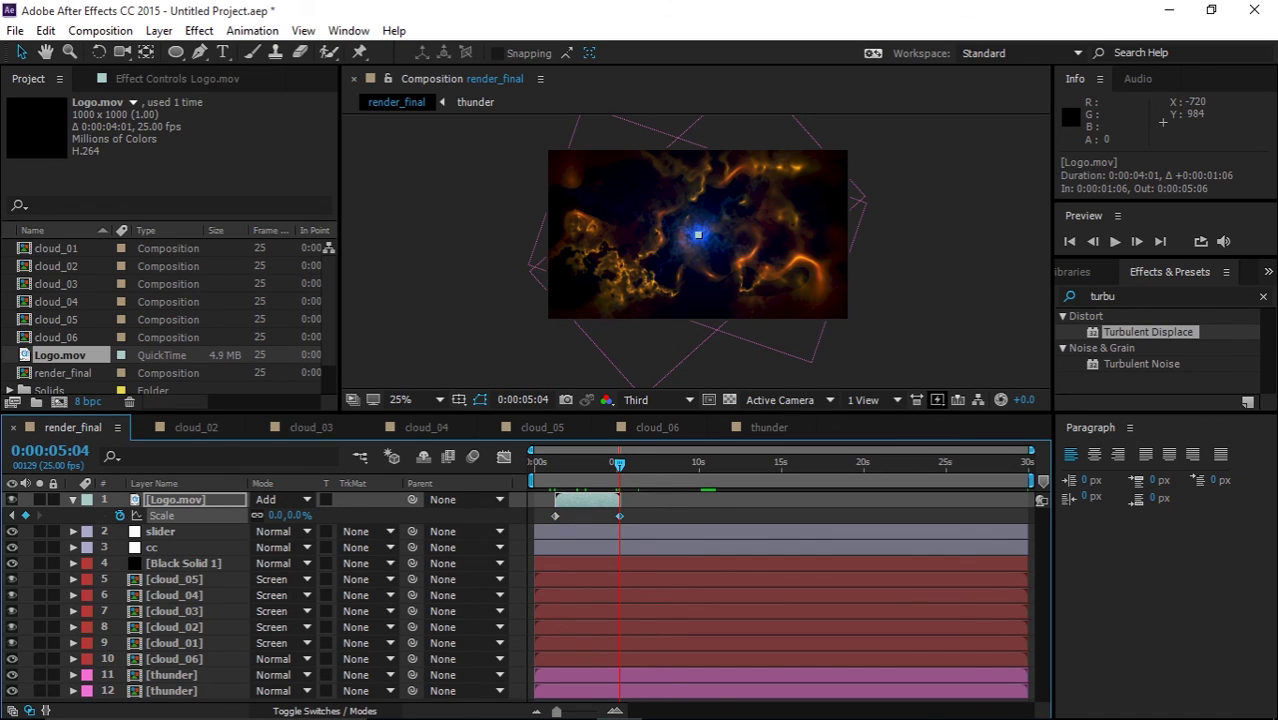
- Collapse the Logo.mov Scale property and examine the cloud background beyond the logo's end in an enlarged composition view
mouse_move(620, 464)
mouse_down()
mouse_move(788, 464)
mouse_move(618, 464)
mouse_move(645, 464)
mouse_up()
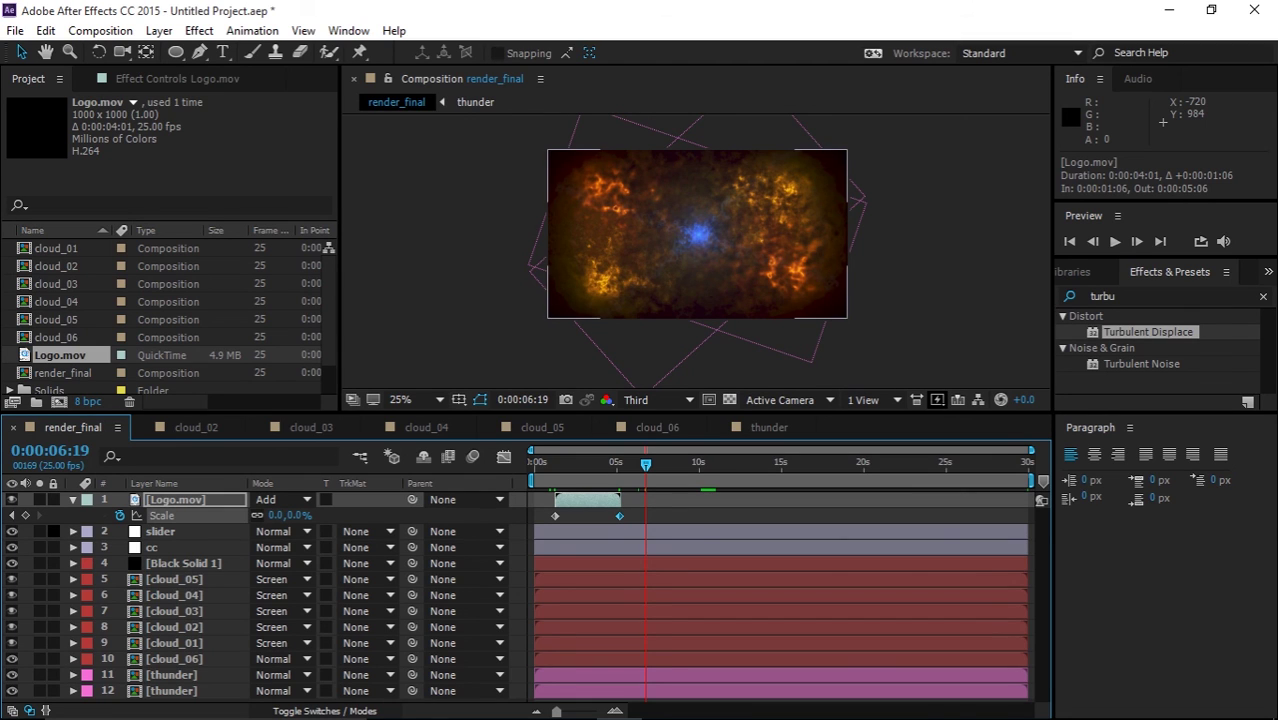
key(s)
drag(645, 464, 679, 464)
drag(381, 413, 384, 547)
click(404, 534)
click(422, 195)
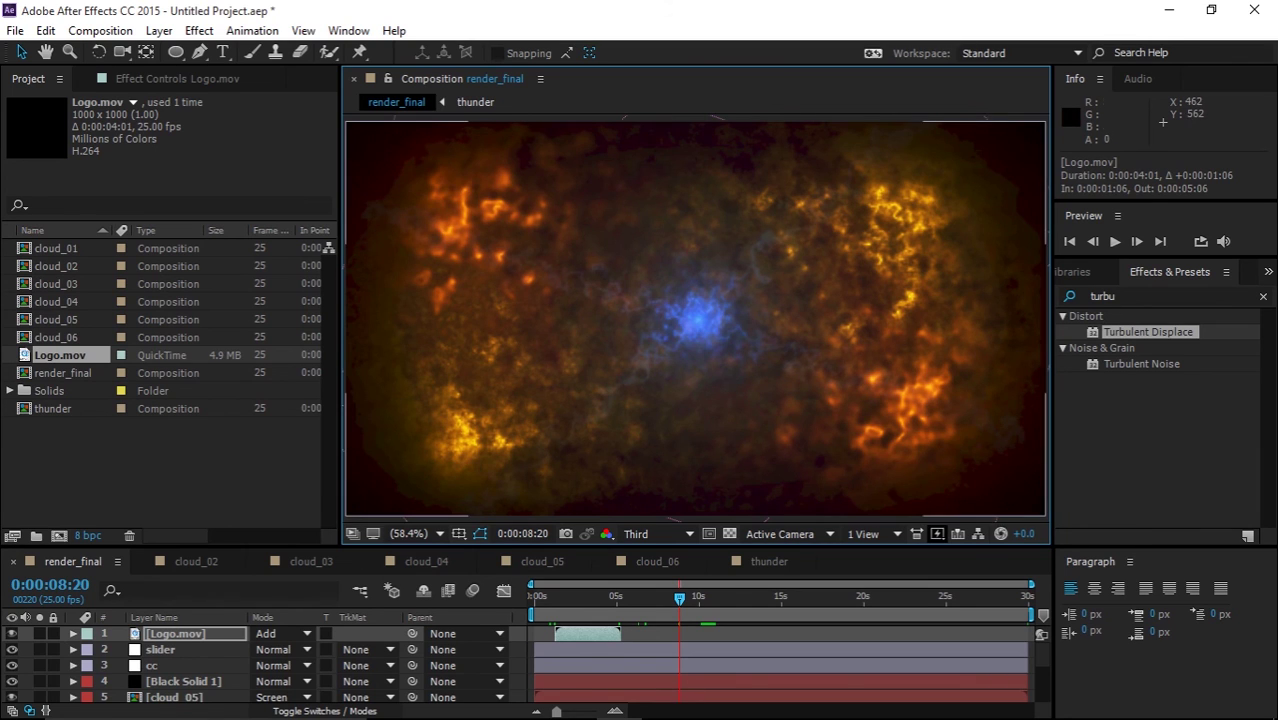
key(comma)
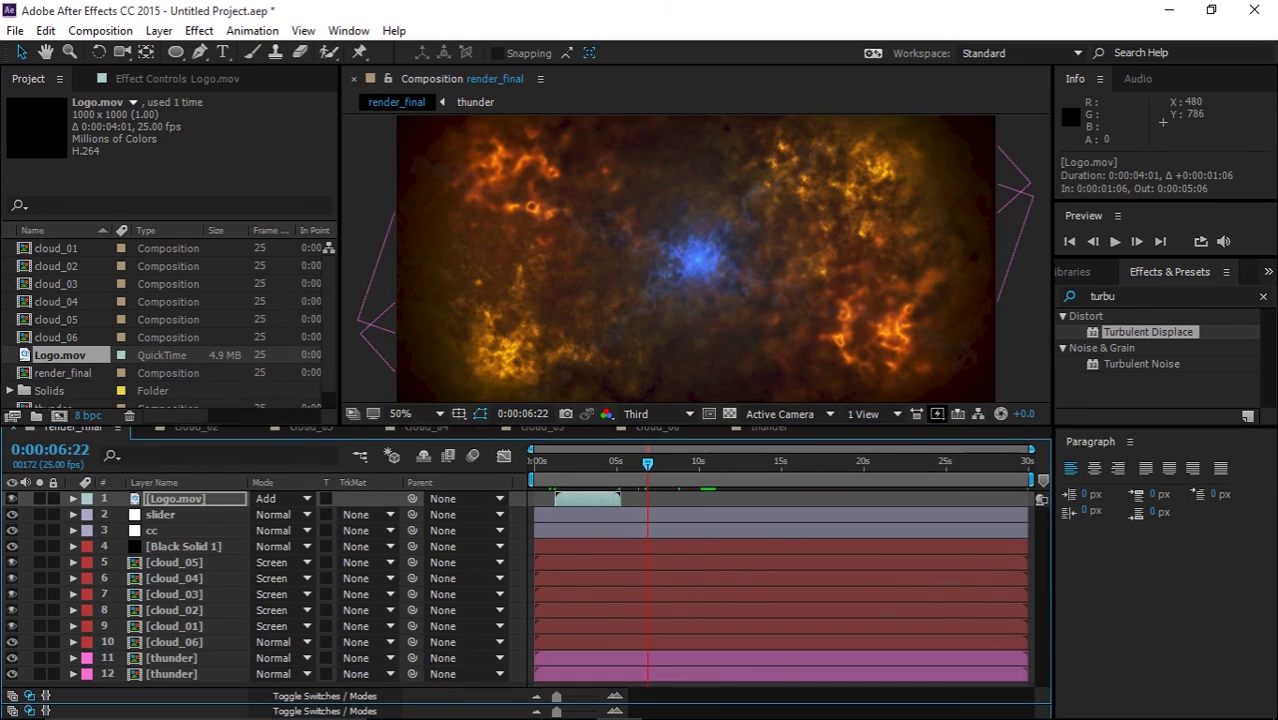
- Add a text layer reading "URANIAA" near the centre of the render_final frame
key(ctrl+shift+a)
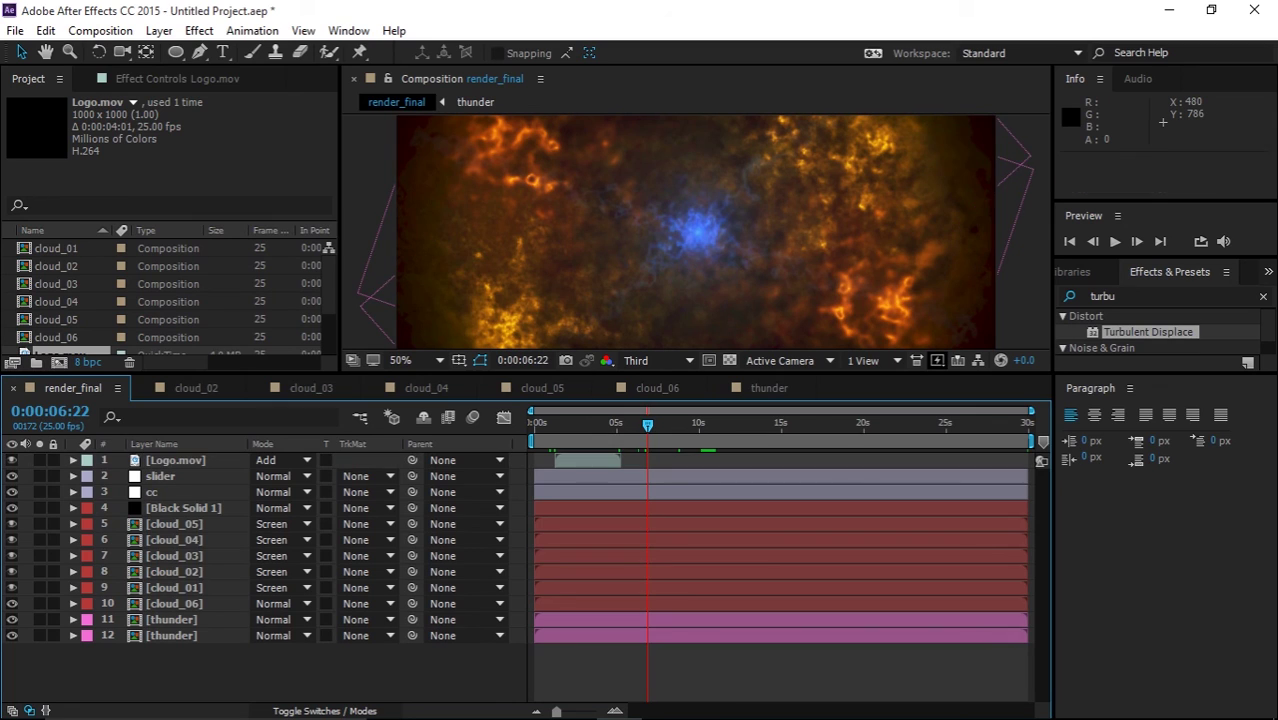
right_click(276, 471)
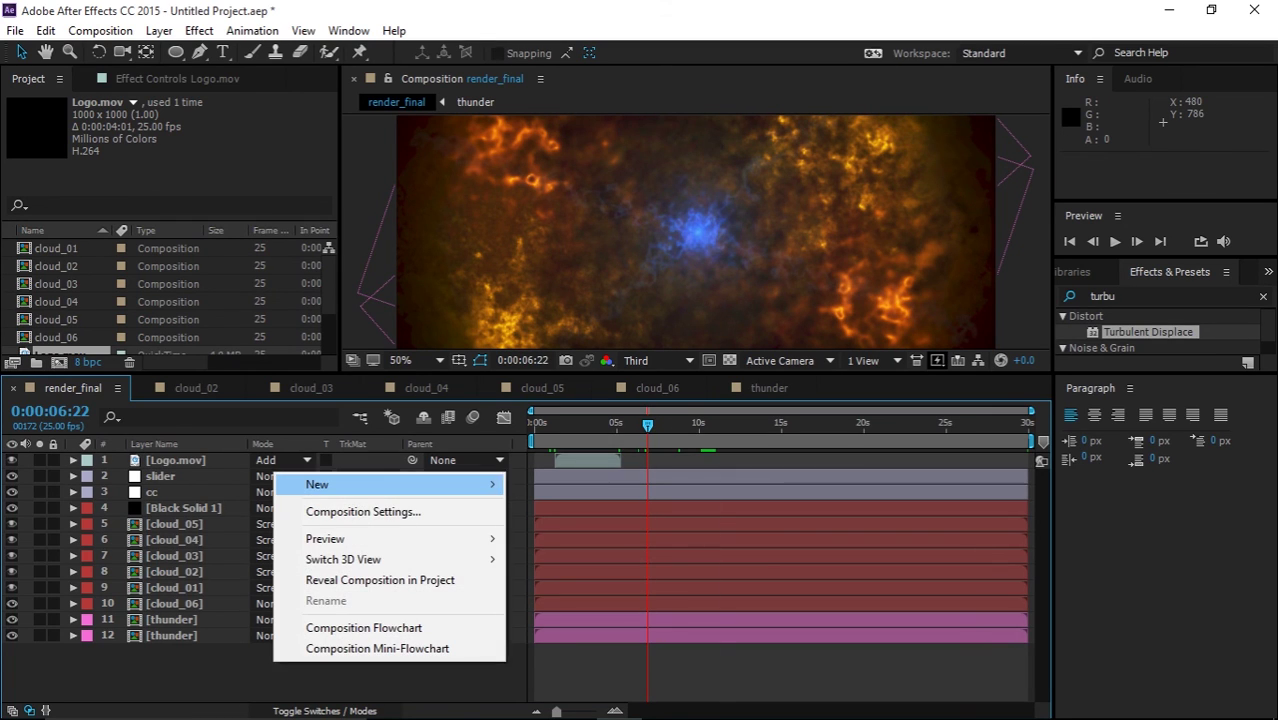
mouse_move(317, 484)
click(545, 511)
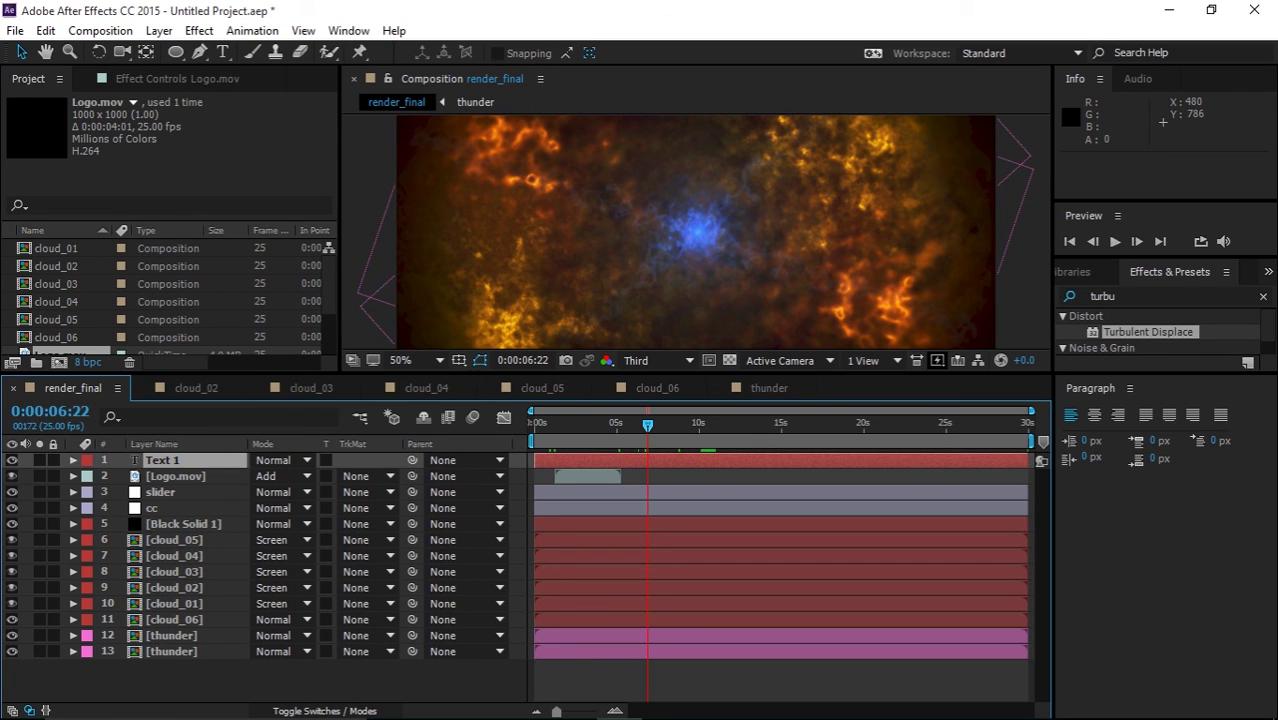
scroll(631, 238, down, 2)
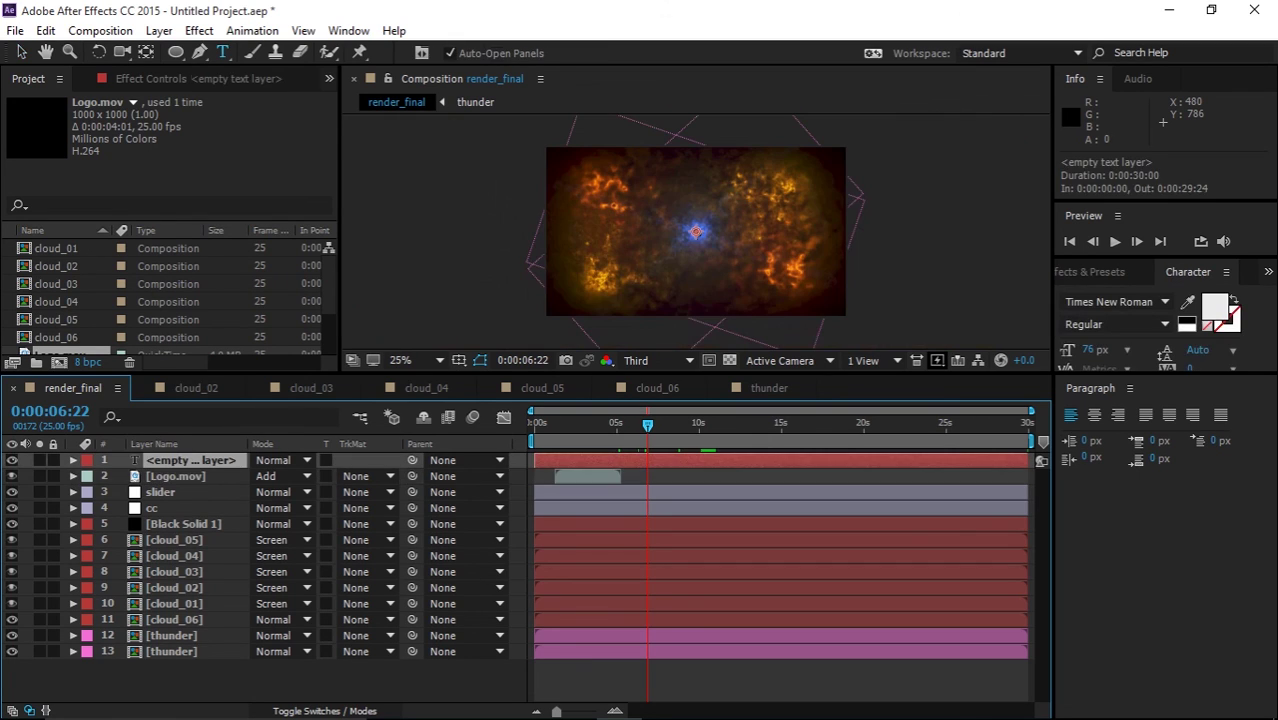
click(686, 224)
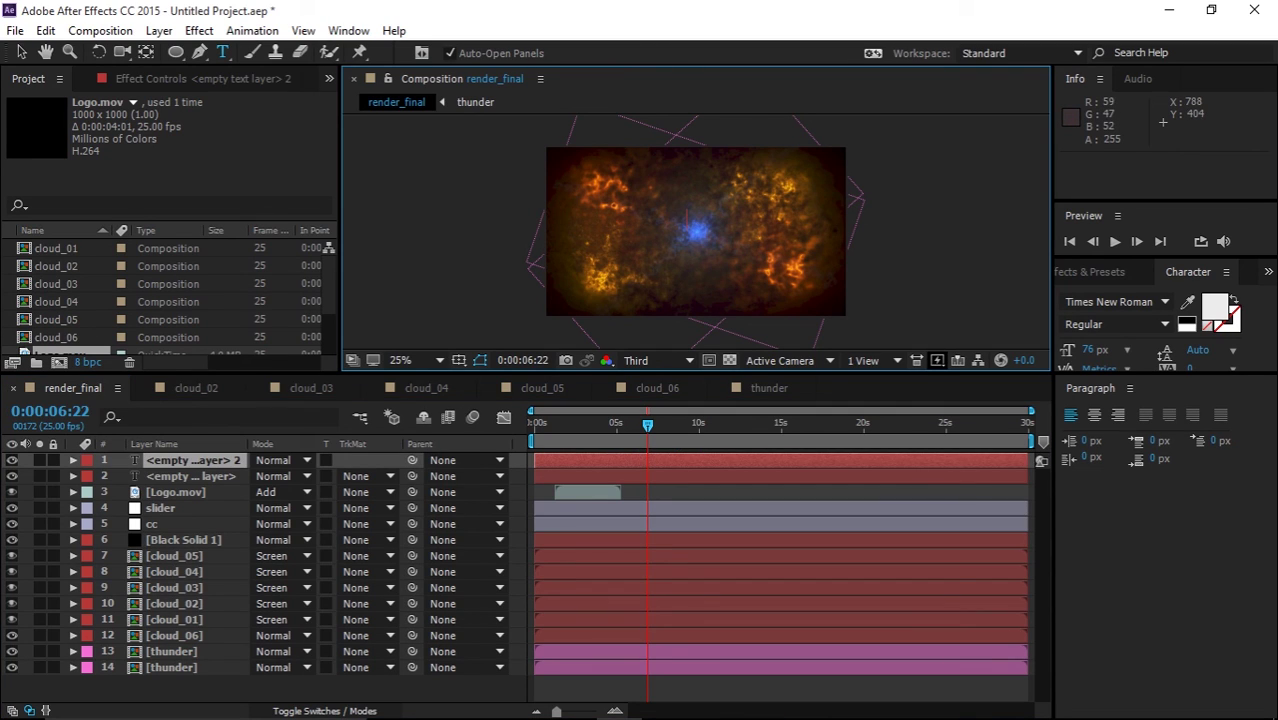
text(URAN)
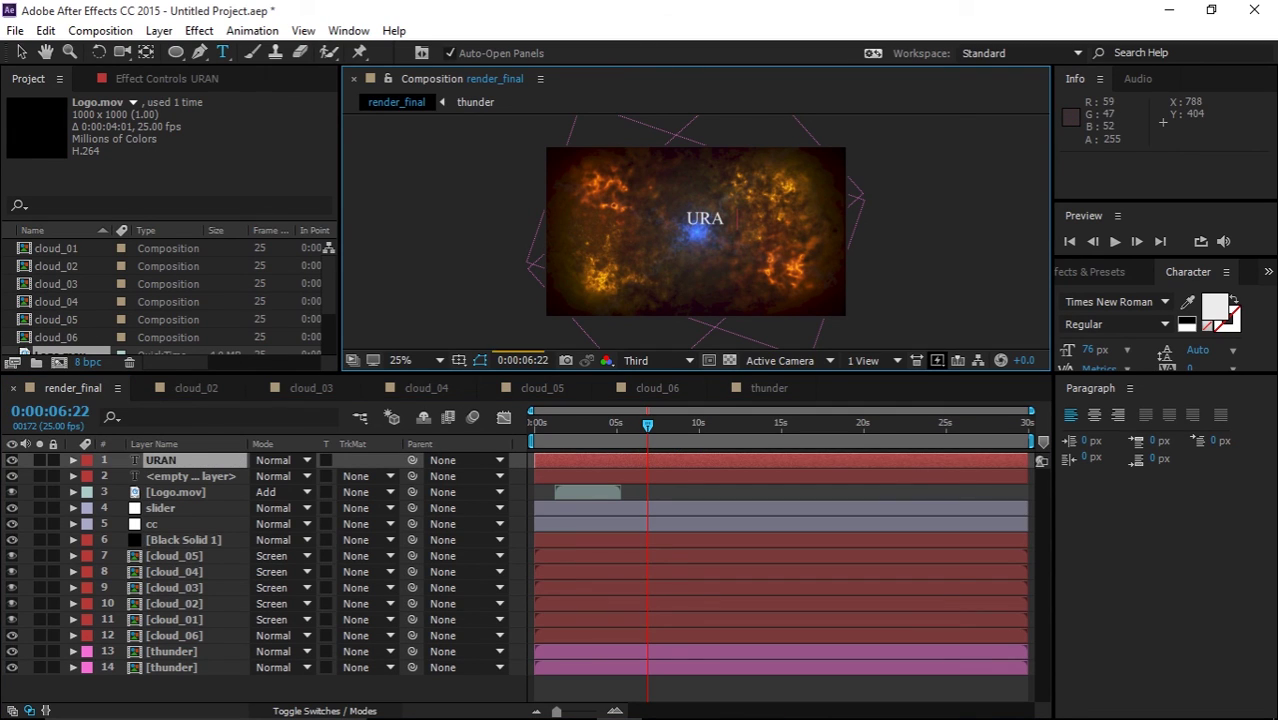
text(IAA)
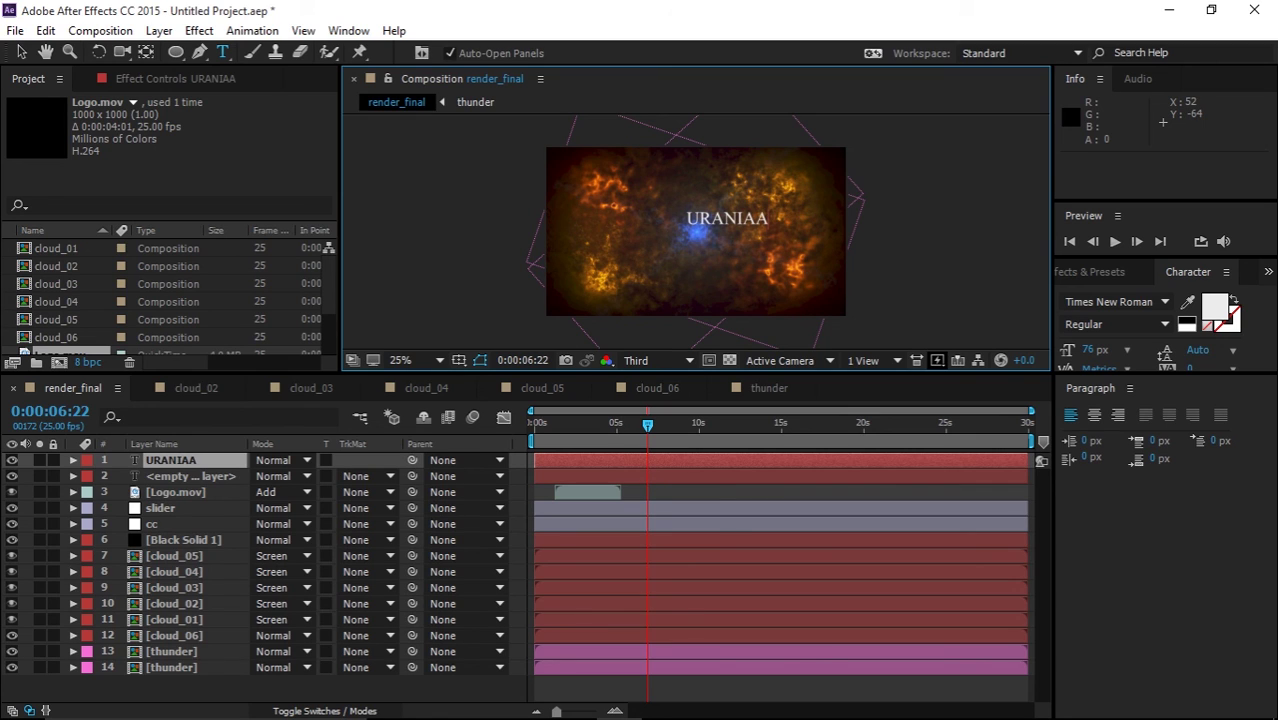
- Delete the leftover empty text layer from render_final
click(21, 52)
click(190, 476)
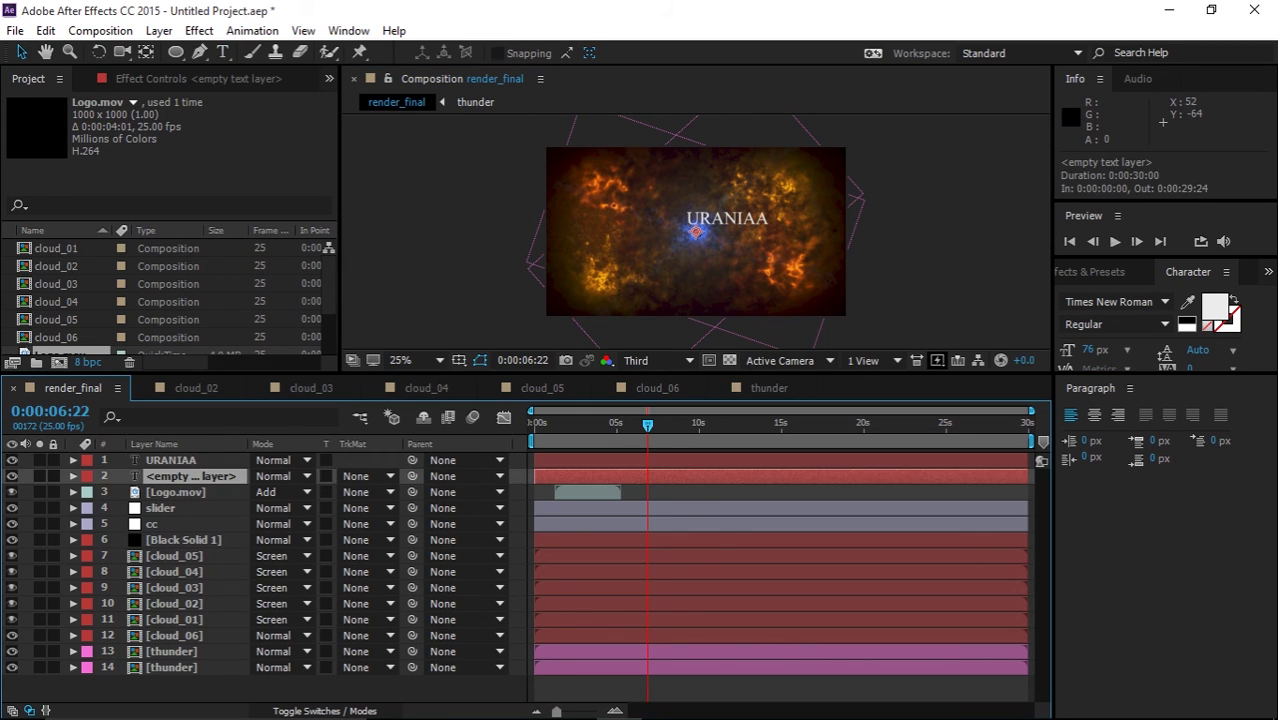
key(Delete)
- Move the URANIAA text over the blue glow at the frame's centre, at position 452, 385
click(180, 460)
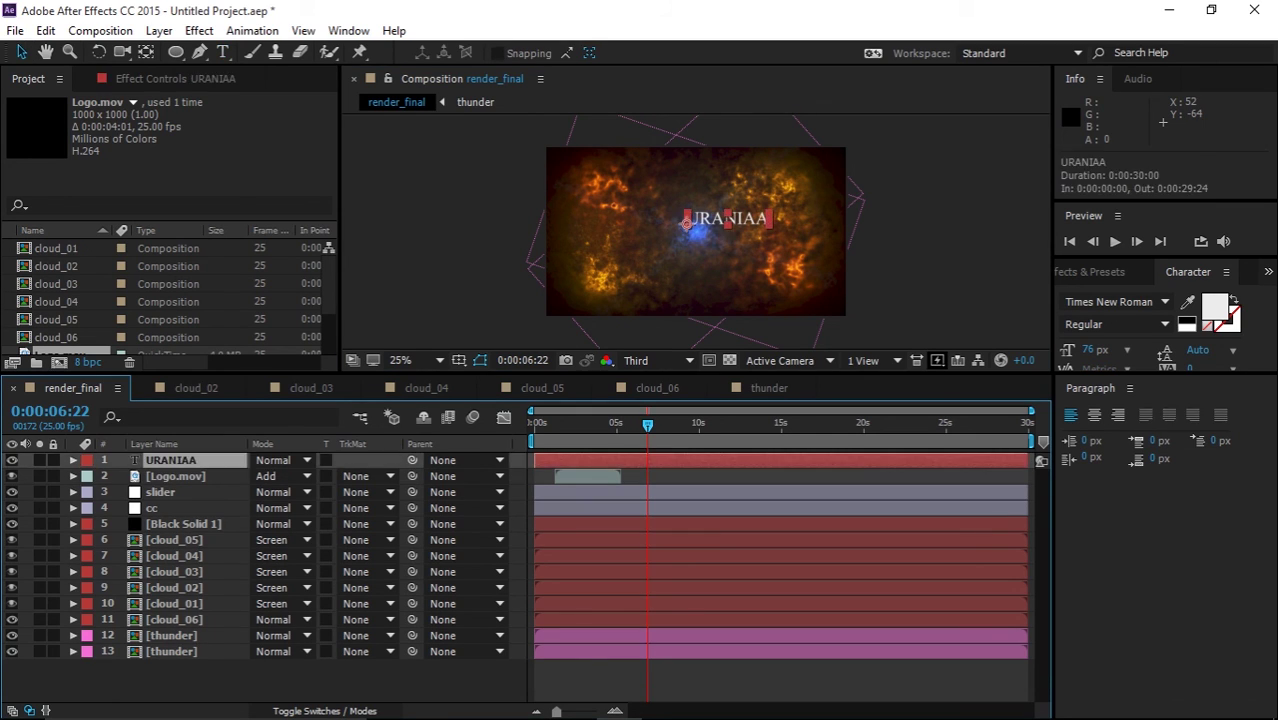
drag(544, 374, 544, 517)
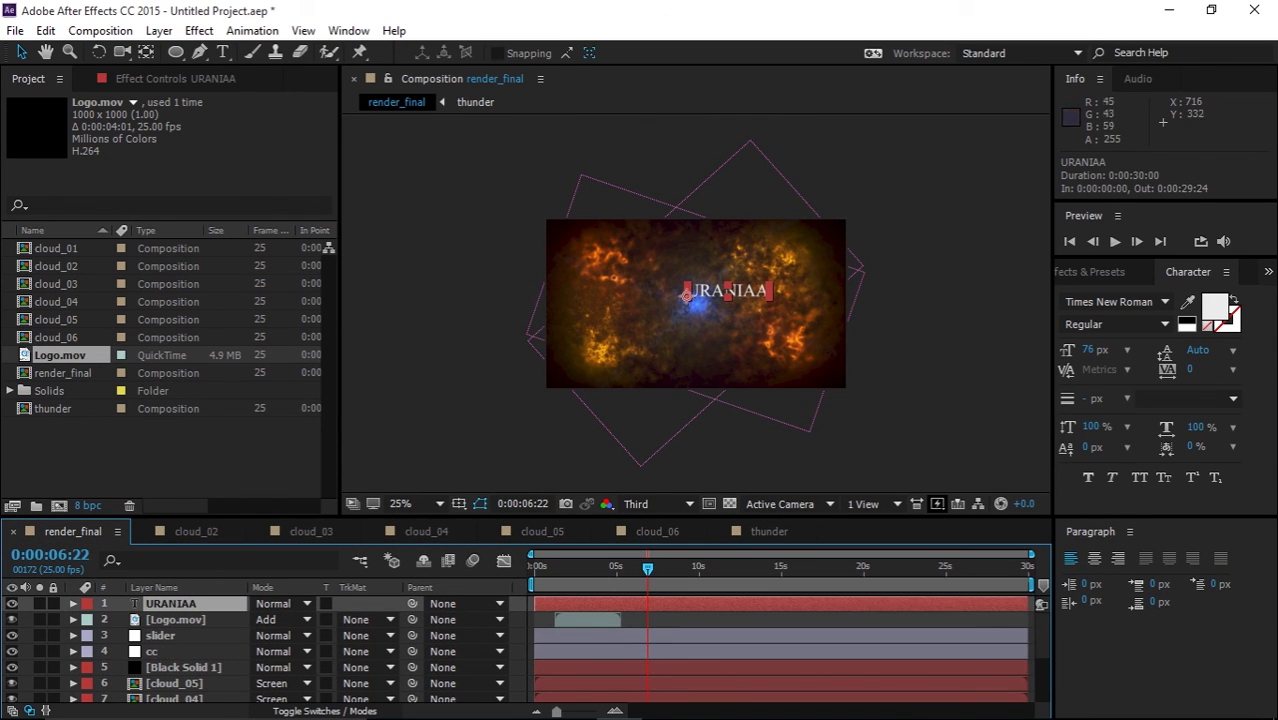
mouse_move(686, 294)
mouse_down()
mouse_move(655, 309)
mouse_move(687, 303)
mouse_up()
key(period)
scroll(713, 294, up, 1)
scroll(1010, 345, down, 1)
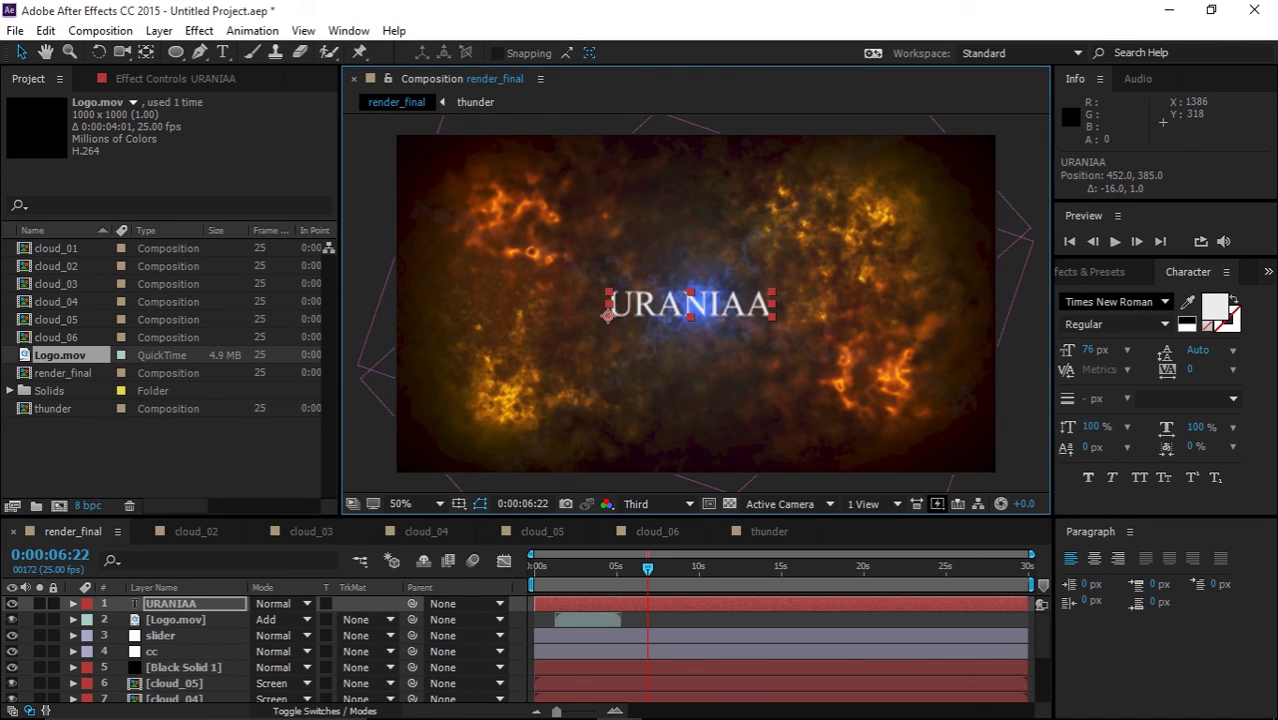
- Style the URANIAA text in Specify PERSONAL Normal Bold with tracking 97, and reposition it to 426, 361
click(1106, 302)
click(1165, 302)
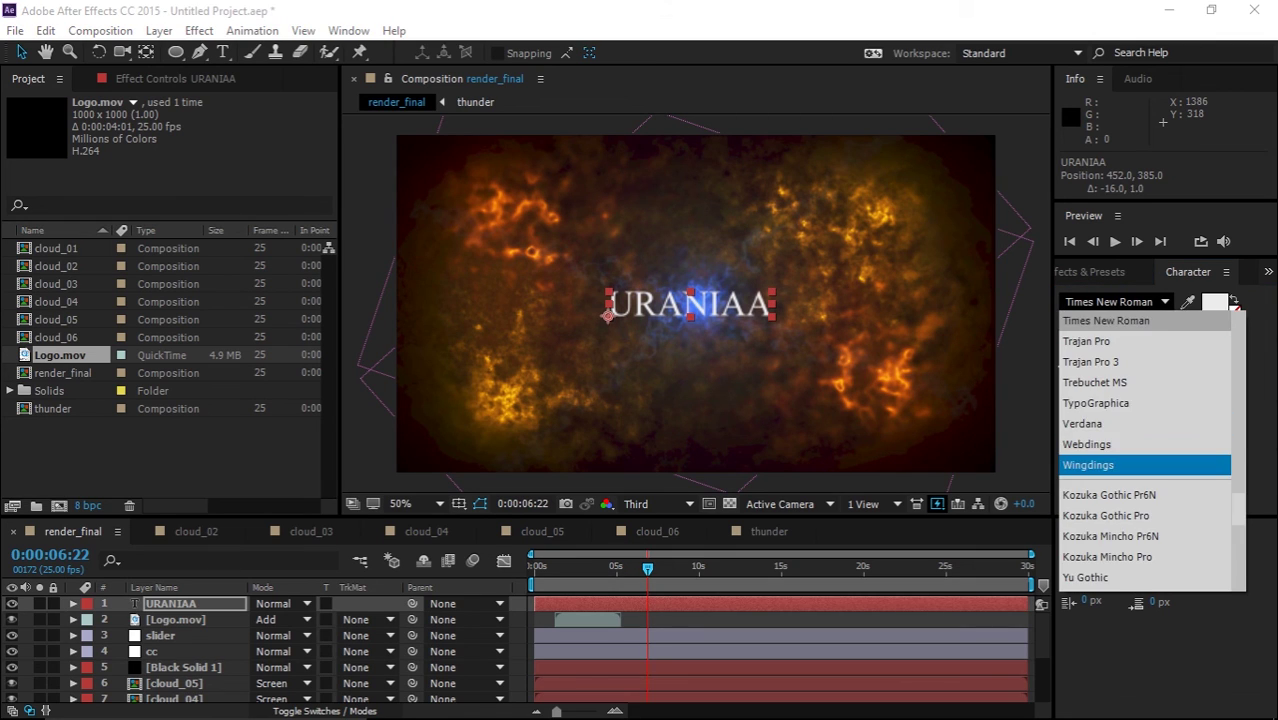
scroll(1145, 465, down, 5)
scroll(1145, 465, down, 15)
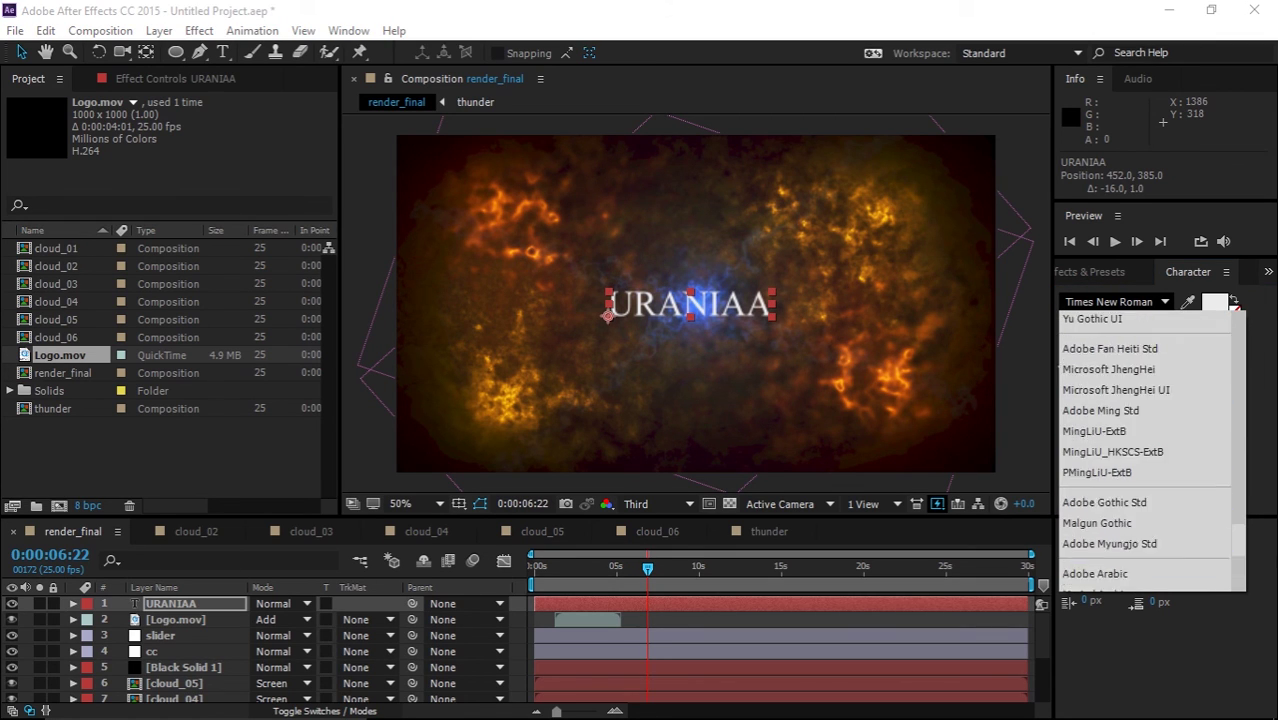
scroll(1150, 445, up, 6)
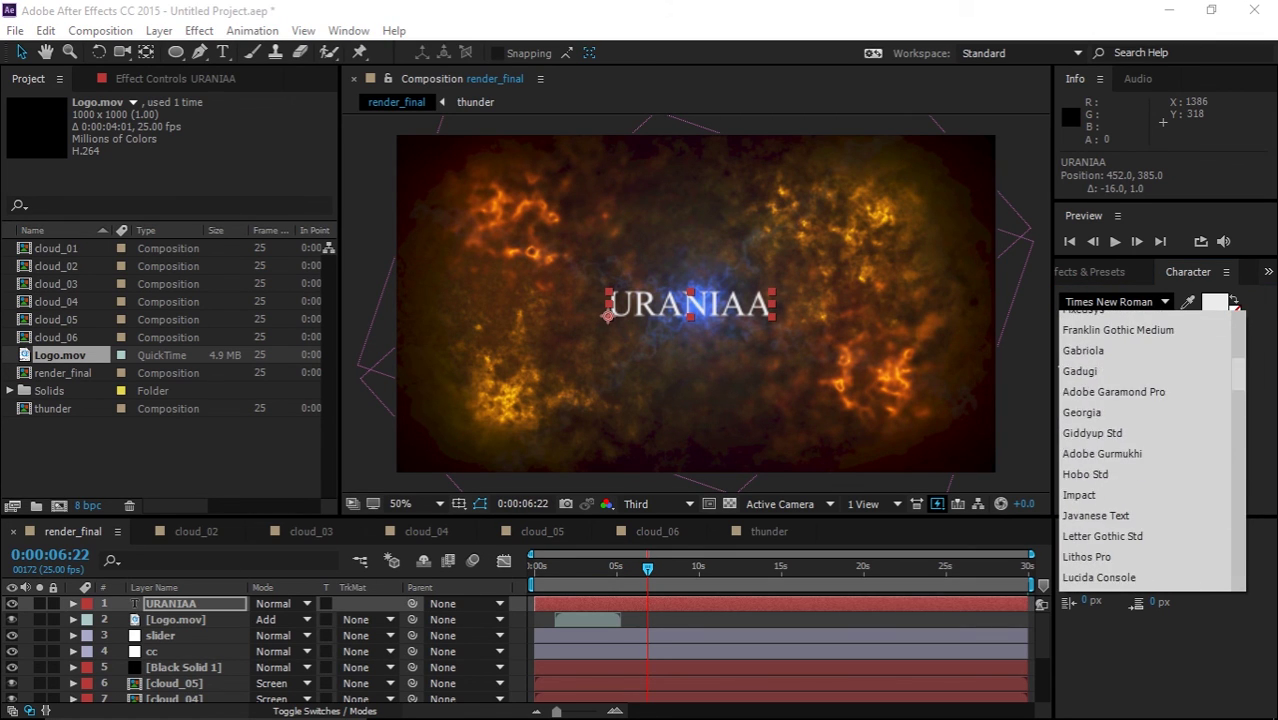
scroll(1150, 445, down, 15)
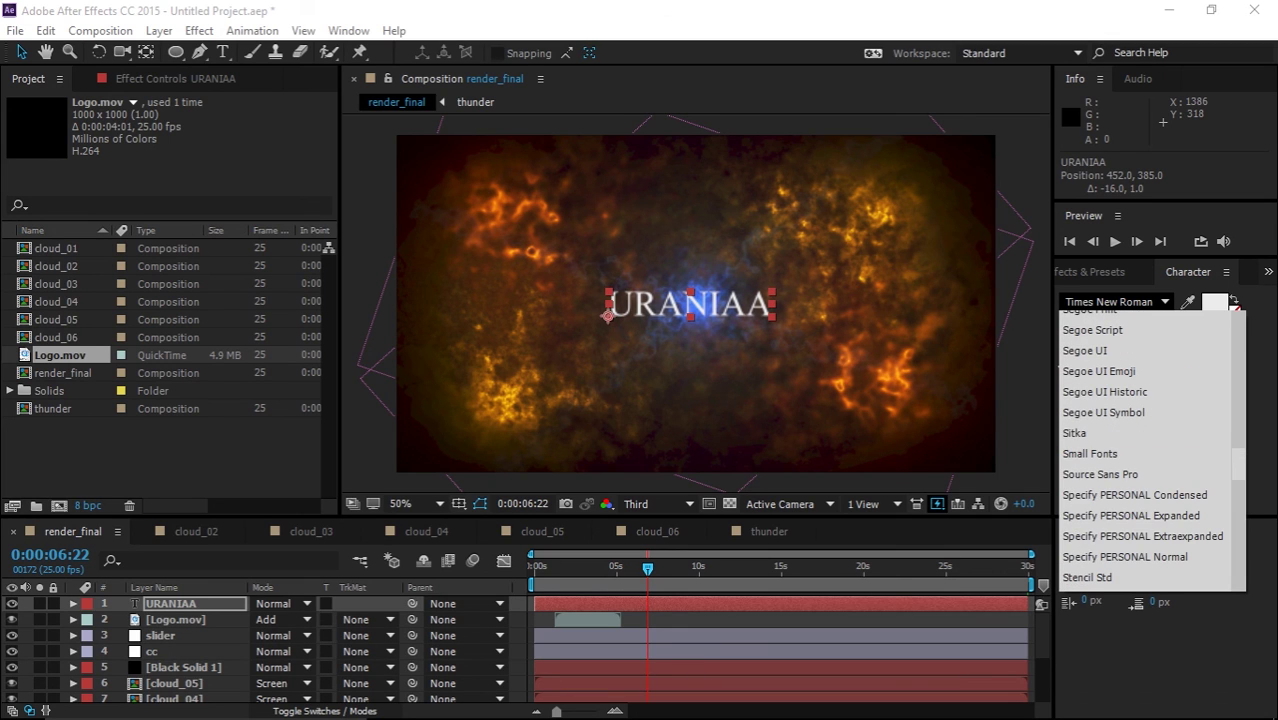
click(1125, 432)
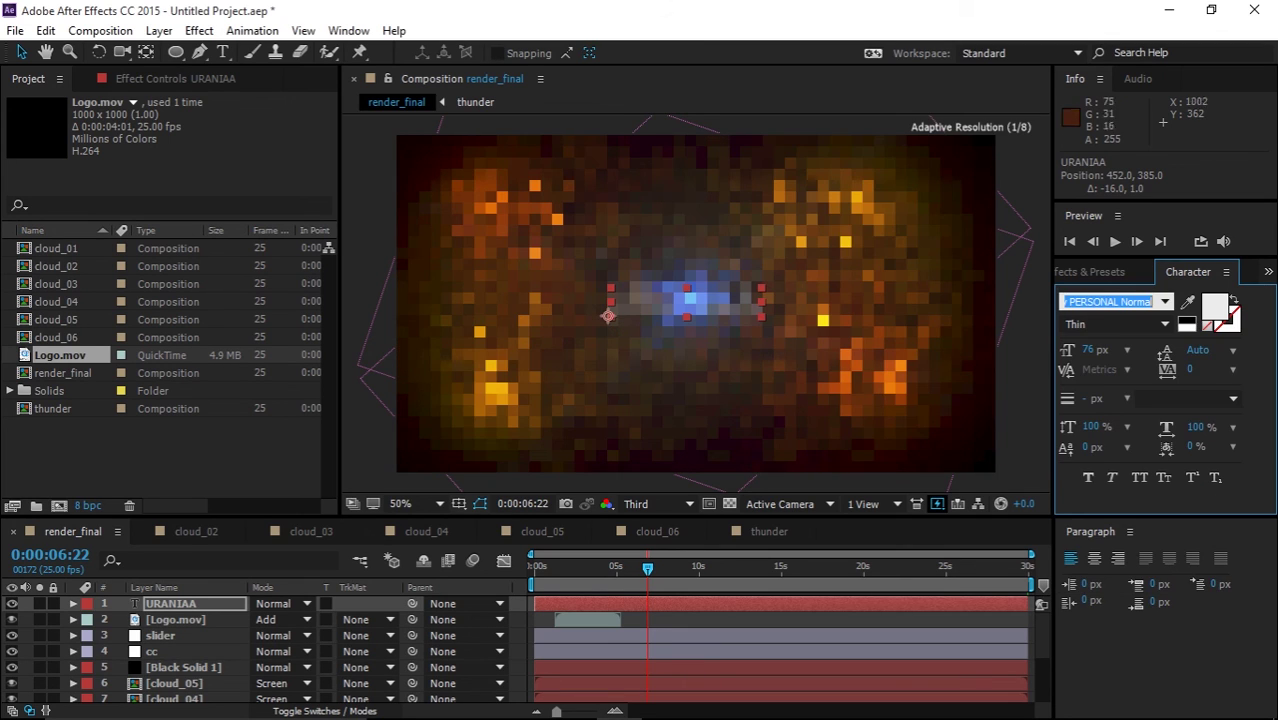
click(1164, 324)
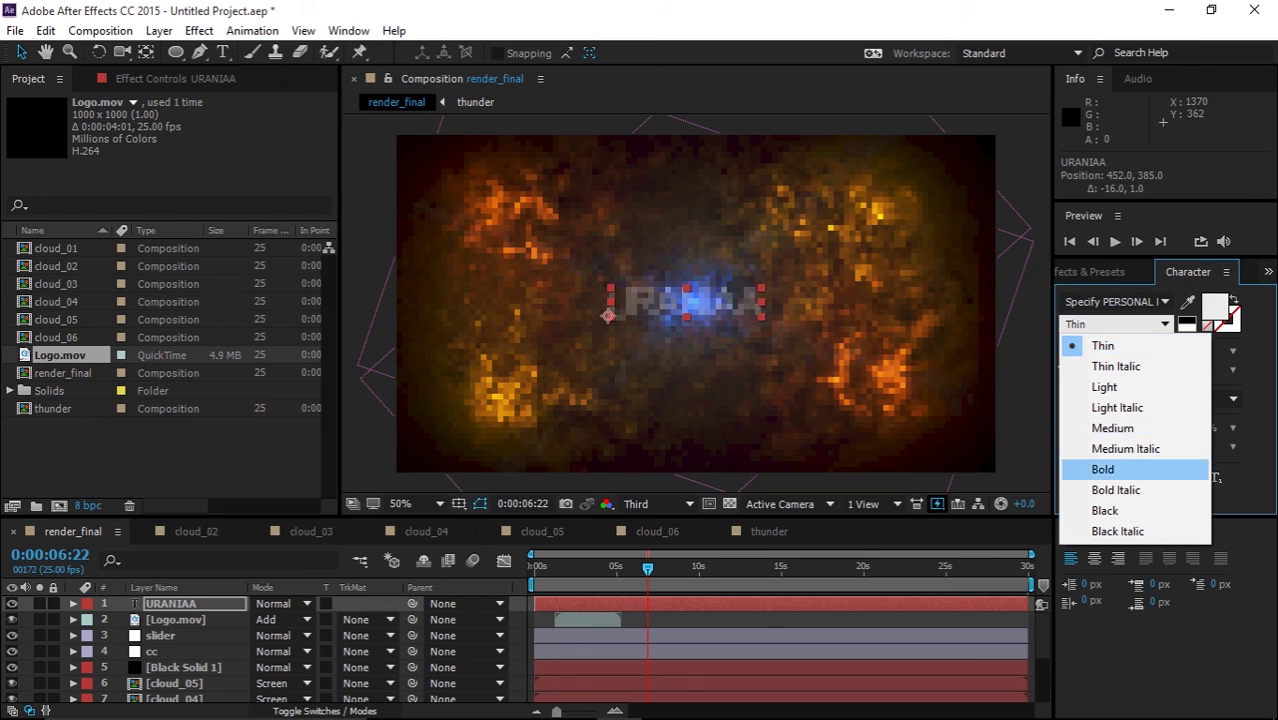
click(1104, 469)
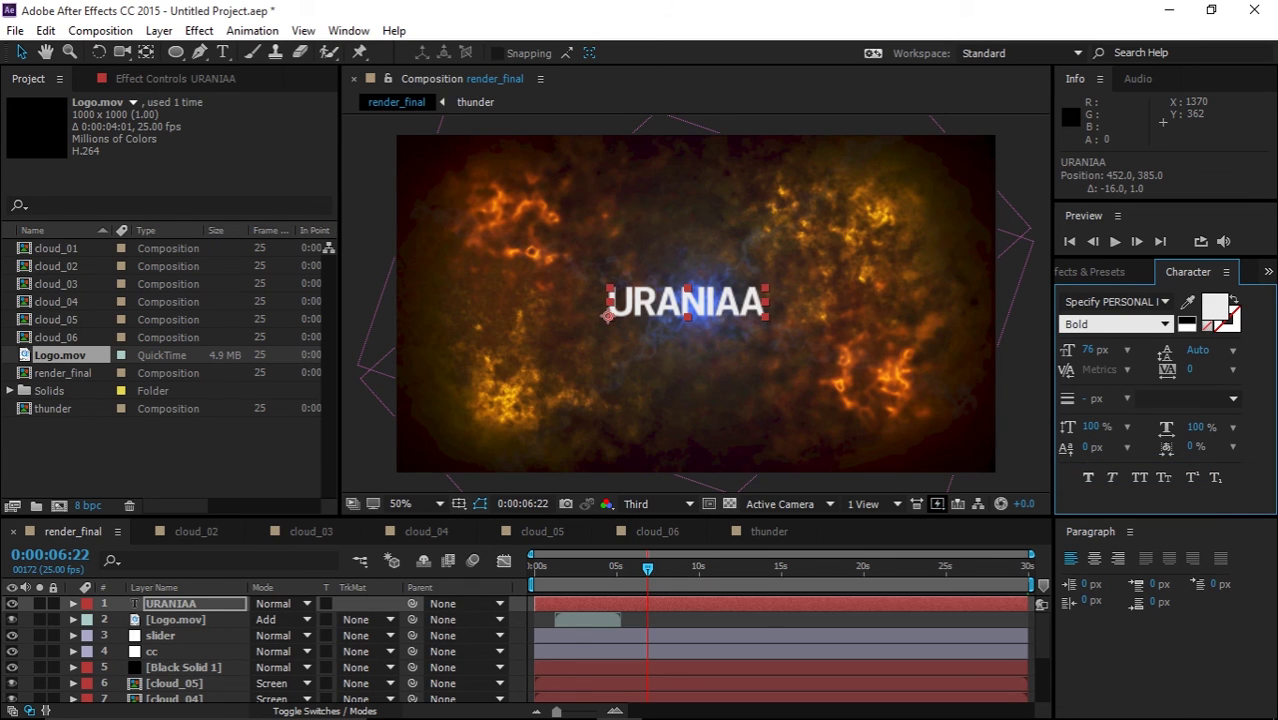
click(1190, 370)
drag(1190, 370, 1276, 370)
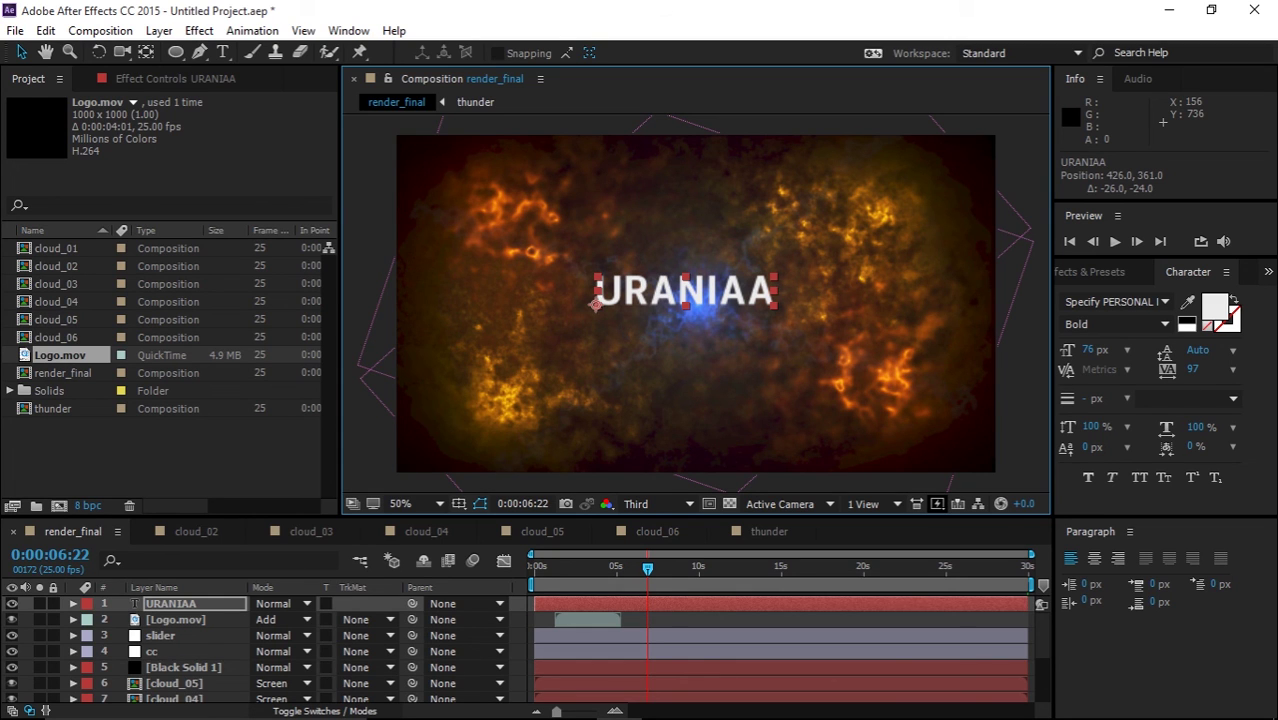
- Pre-compose the URANIAA layer as TEXT with all attributes moved, and open the new composition
right_click(218, 603)
click(262, 506)
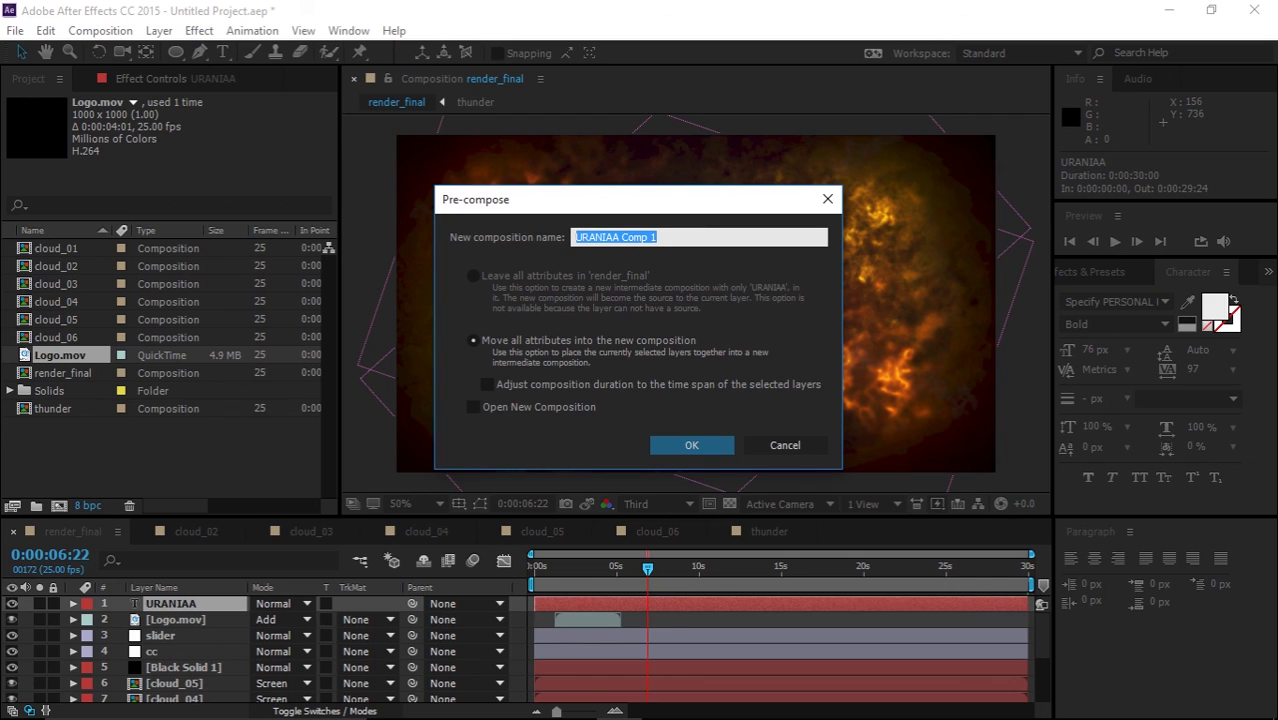
text(TEXT)
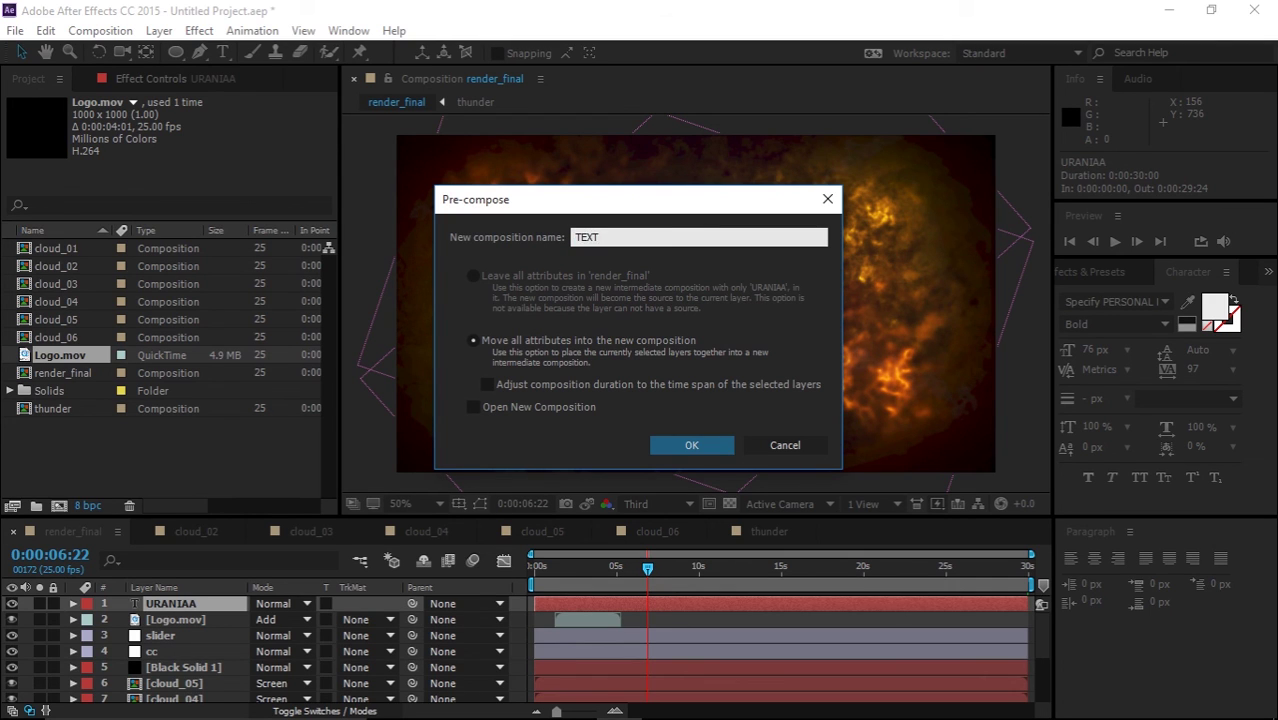
key(Return)
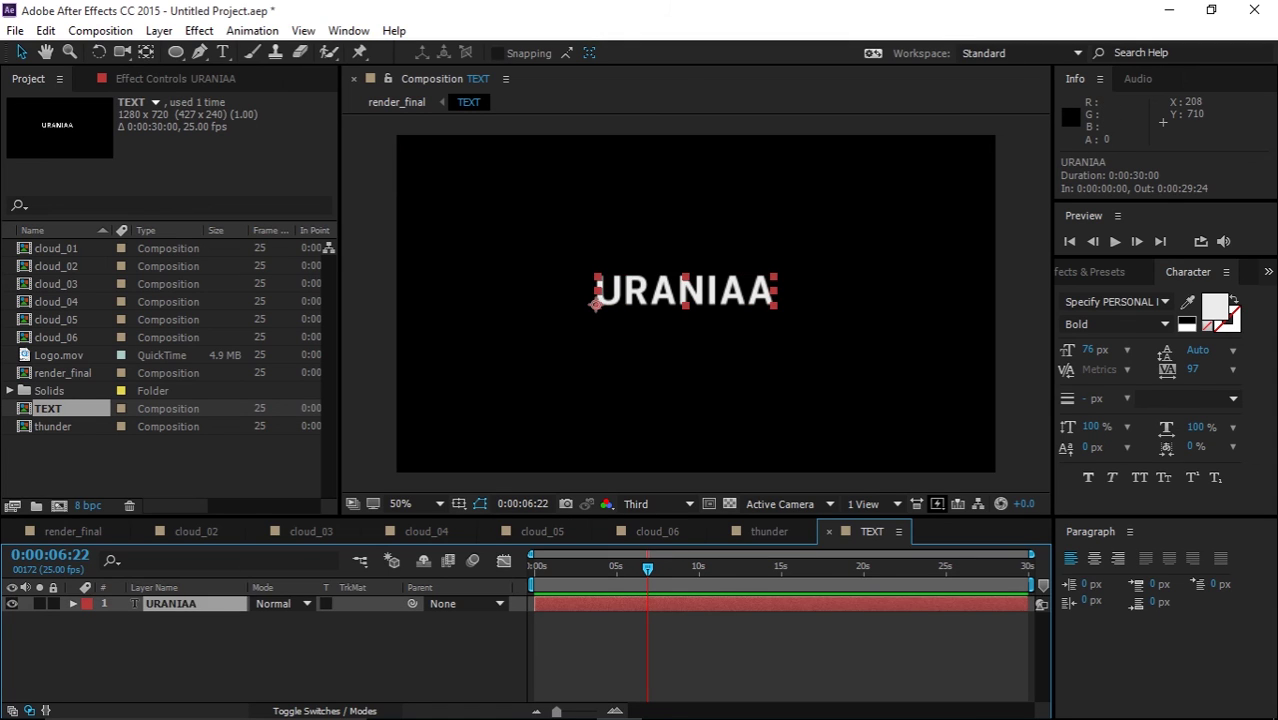
- Apply the Bullet Train text preset to the URANIAA layer at 0:00:06:22 and reveal its keyframes
key(ctrl+space)
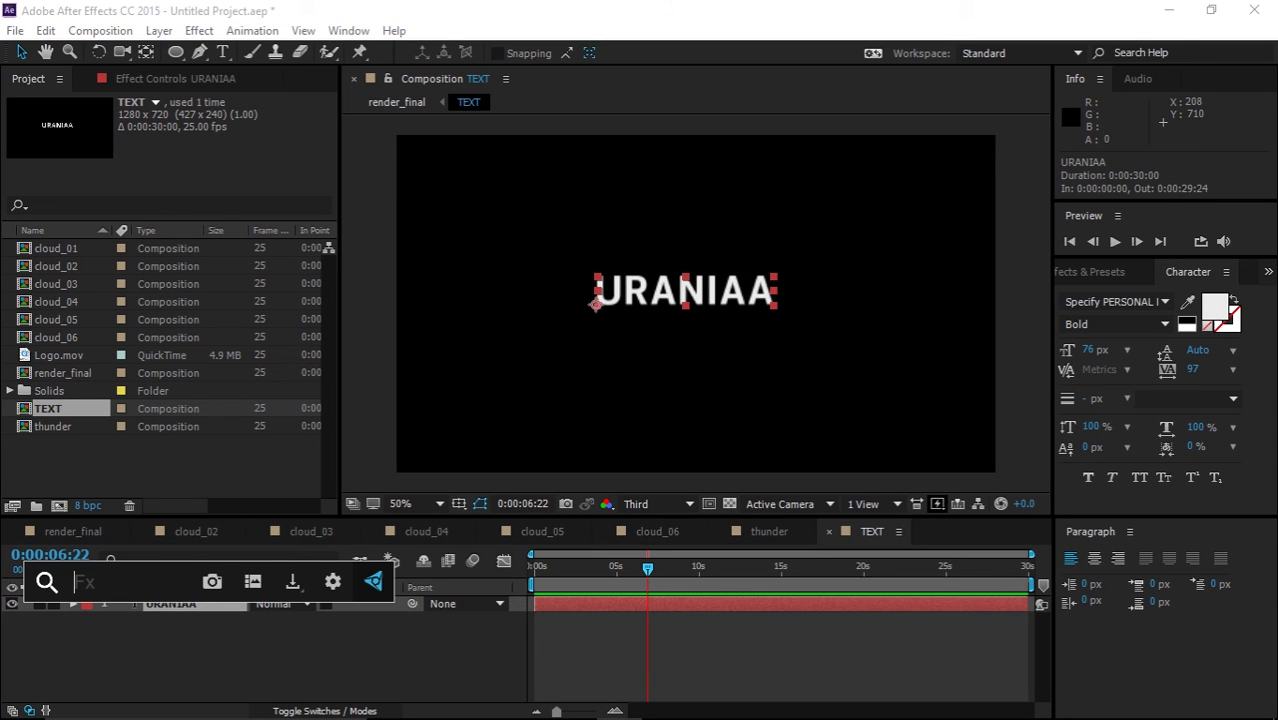
text(bullet)
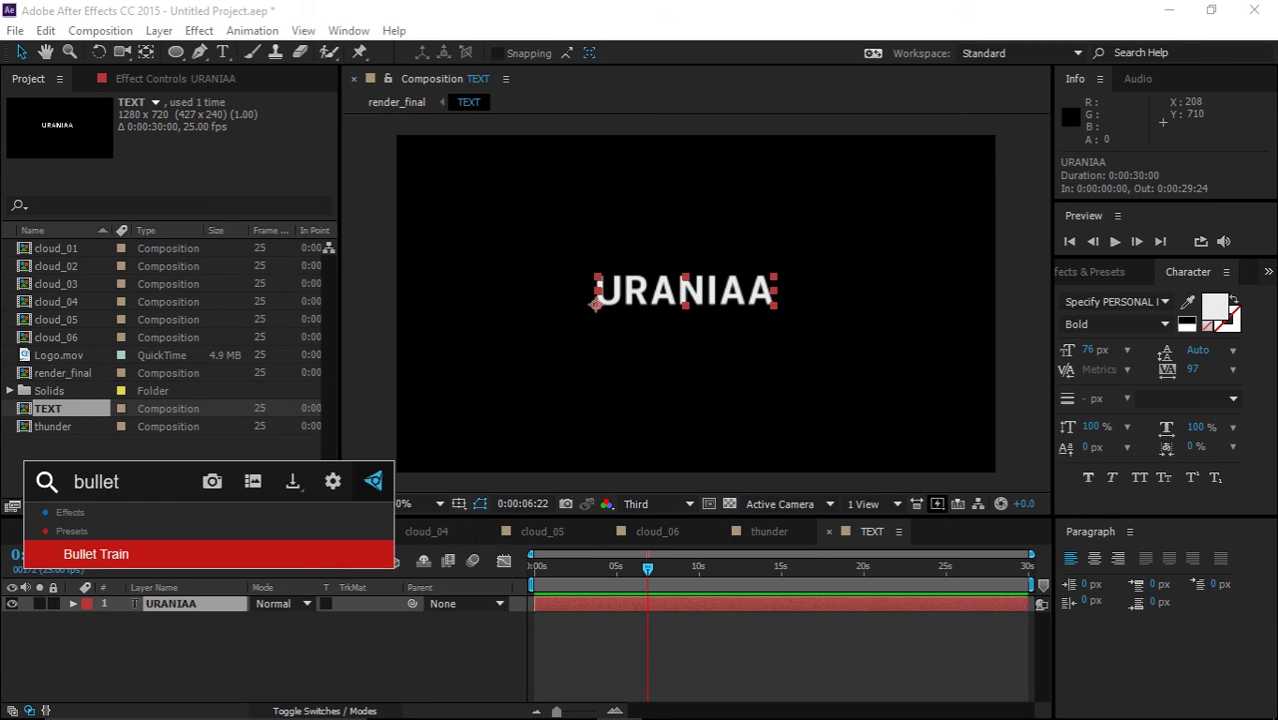
key(Return)
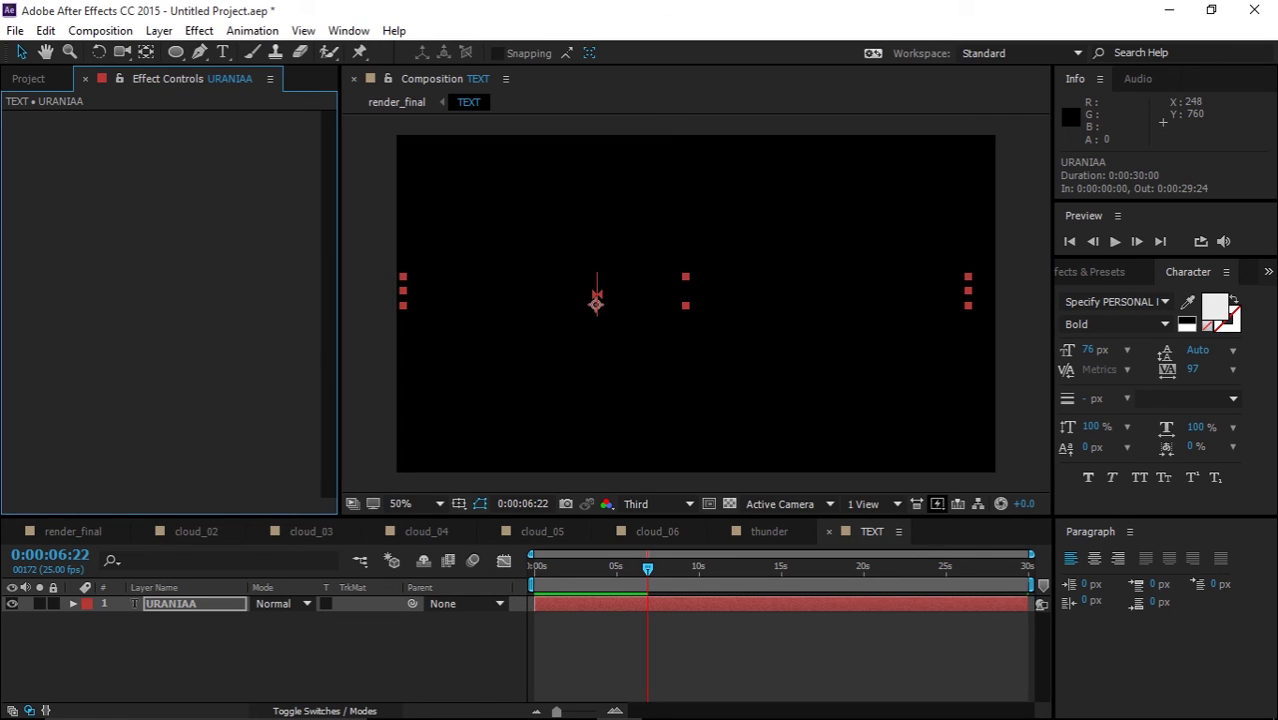
key(u)
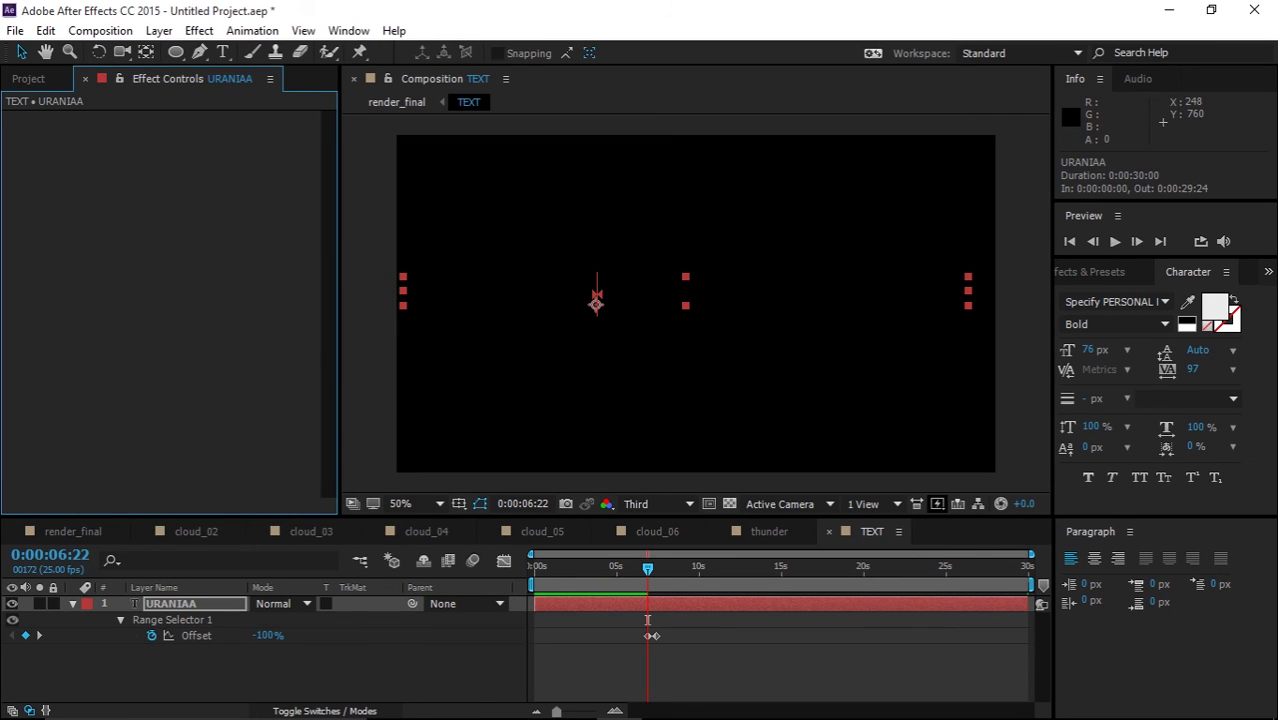
- Move the URANIAA layer's second Offset keyframe to about one second after the first and preview the text reveal
drag(650, 635, 662, 636)
key(space)
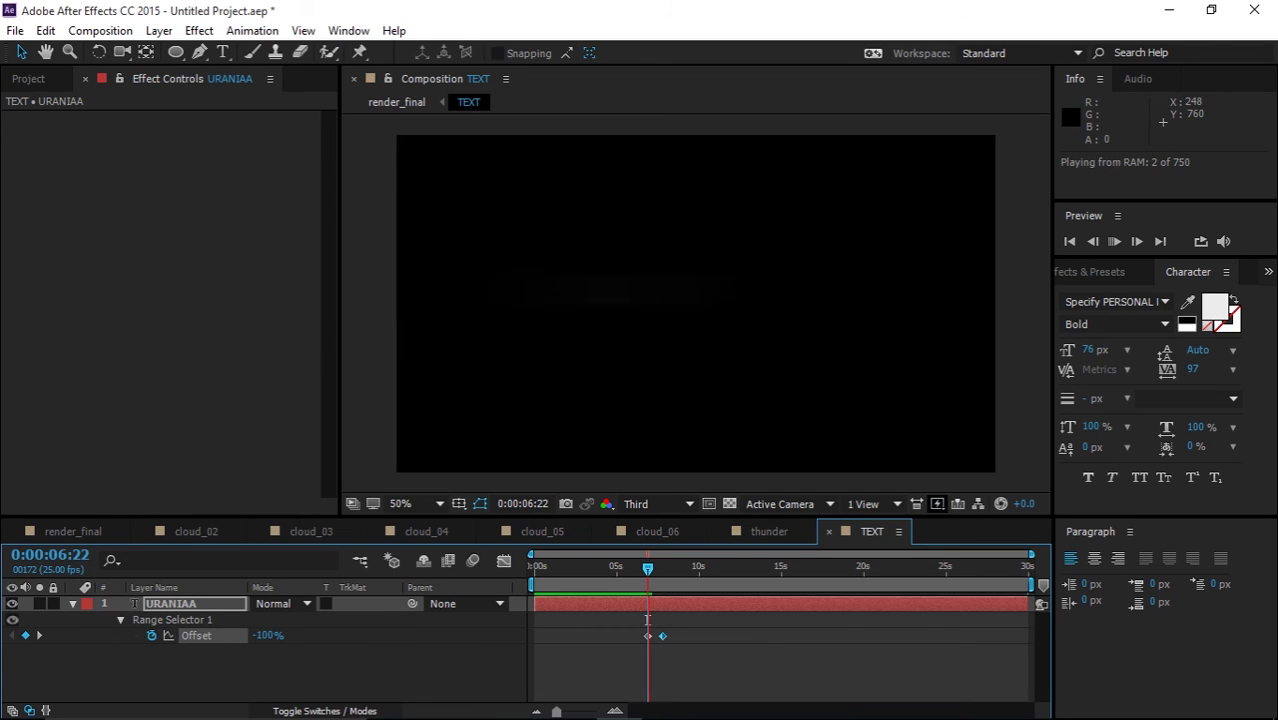
key(space)
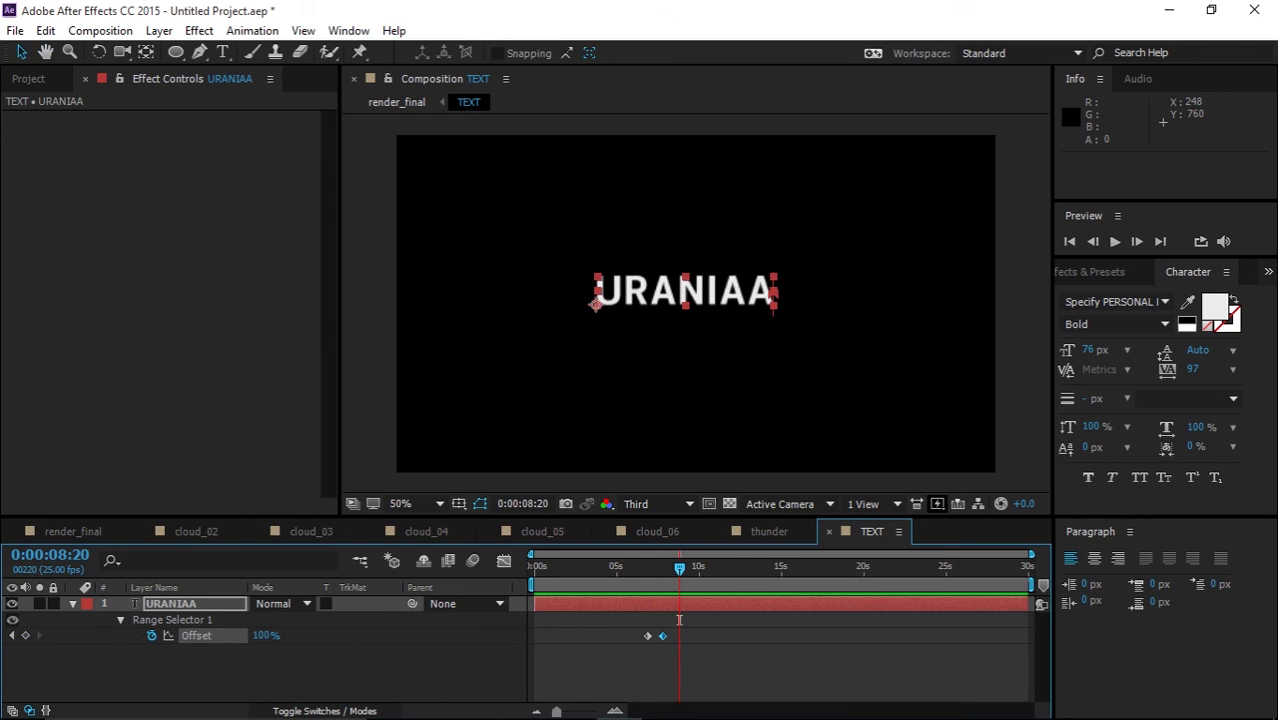
key(u)
key(ctrl+shift+a)
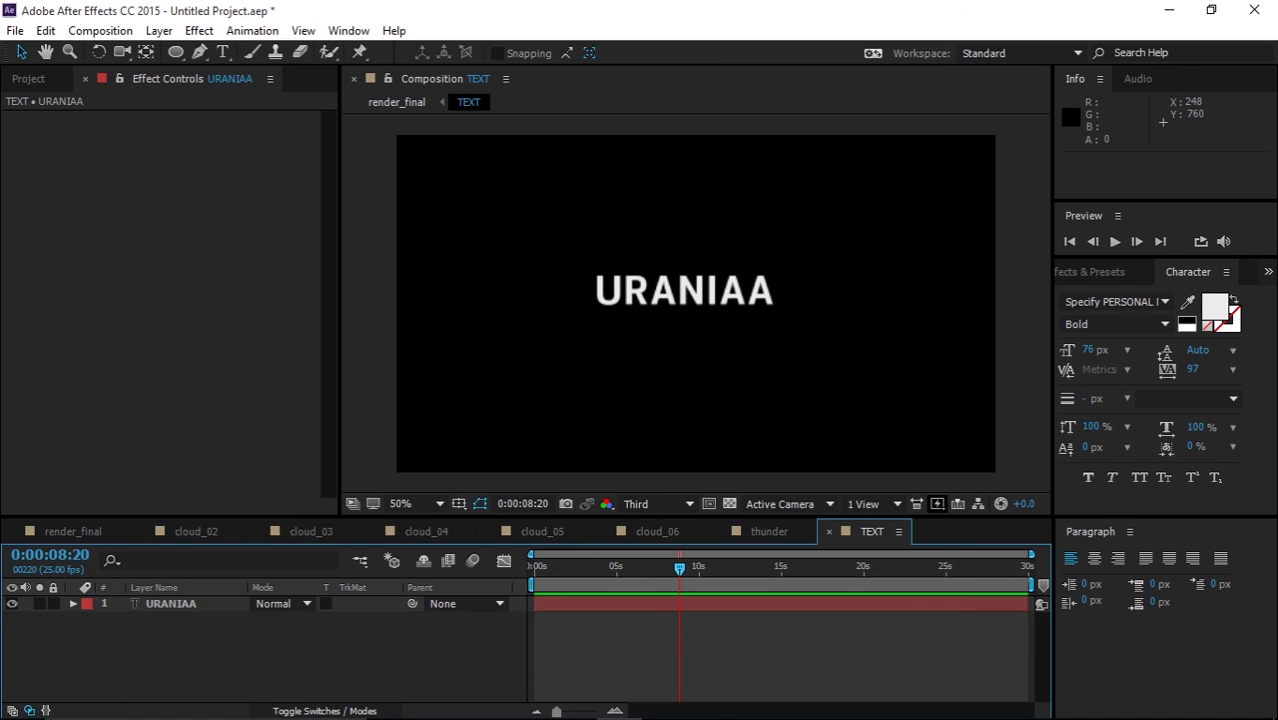
- Add a text layer reading "Subtitle | Vission" below the URANIAA title
right_click(248, 637)
click(665, 362)
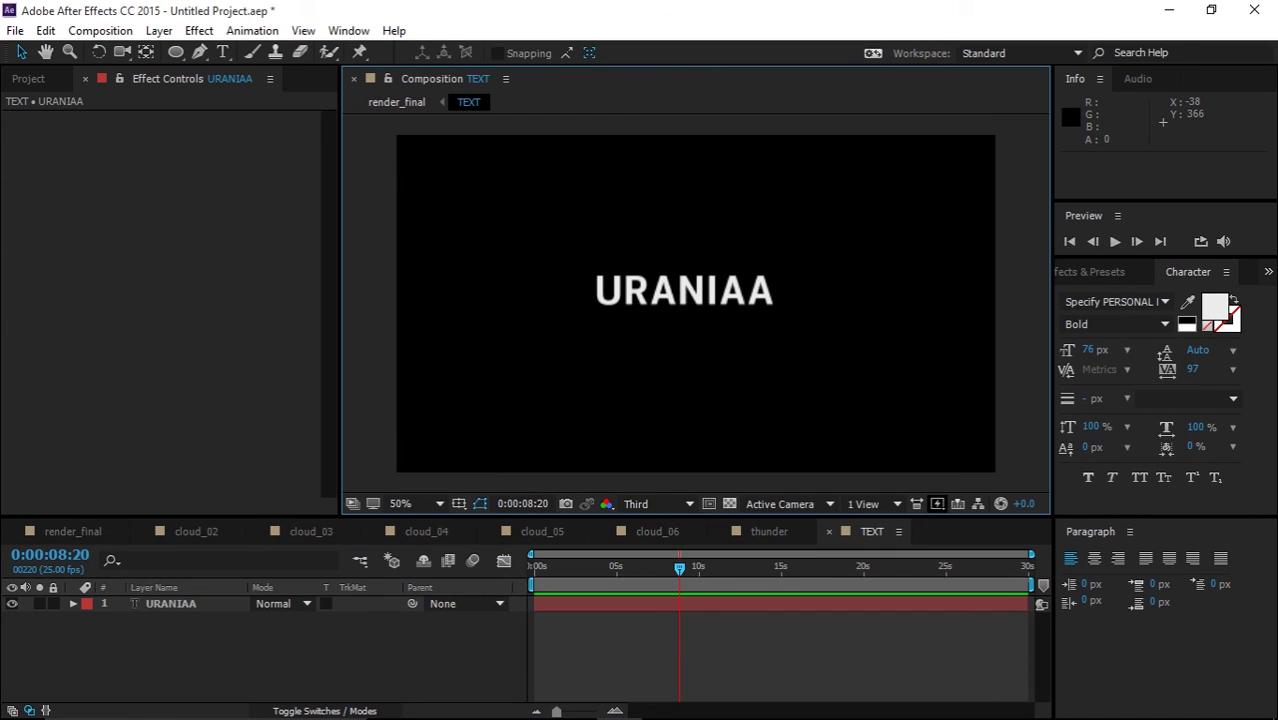
click(223, 52)
click(587, 334)
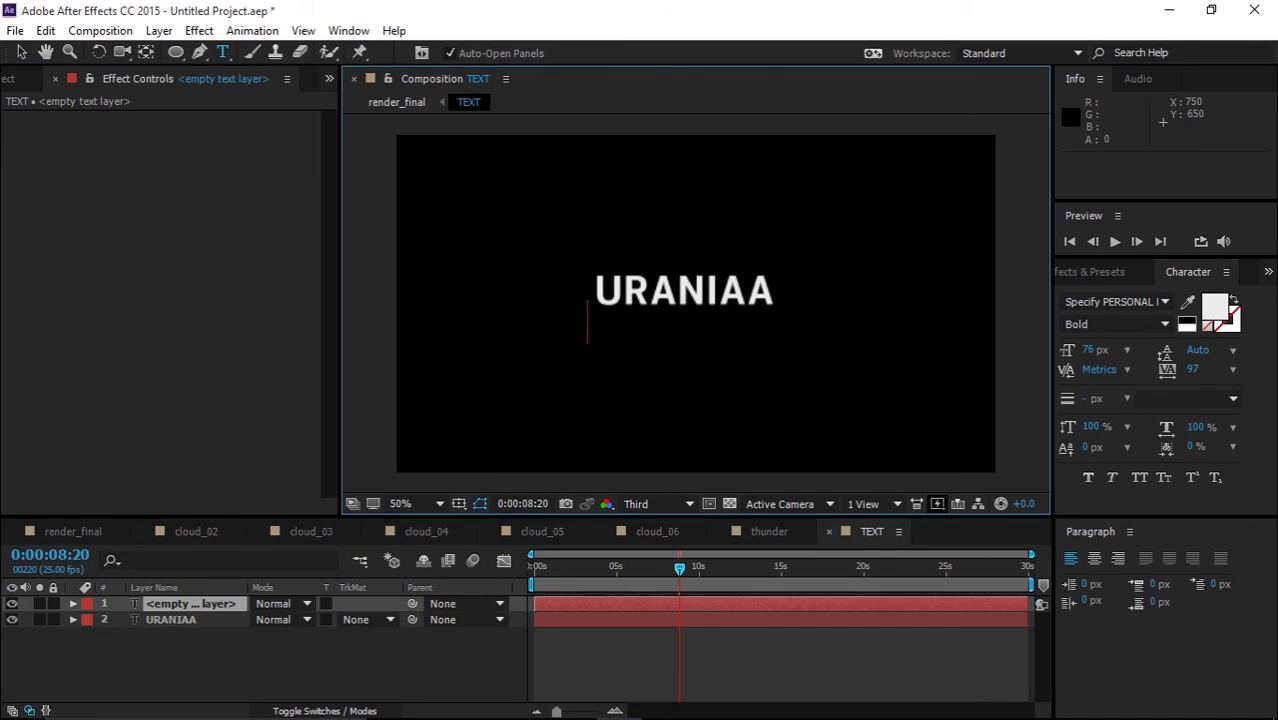
text(Subt)
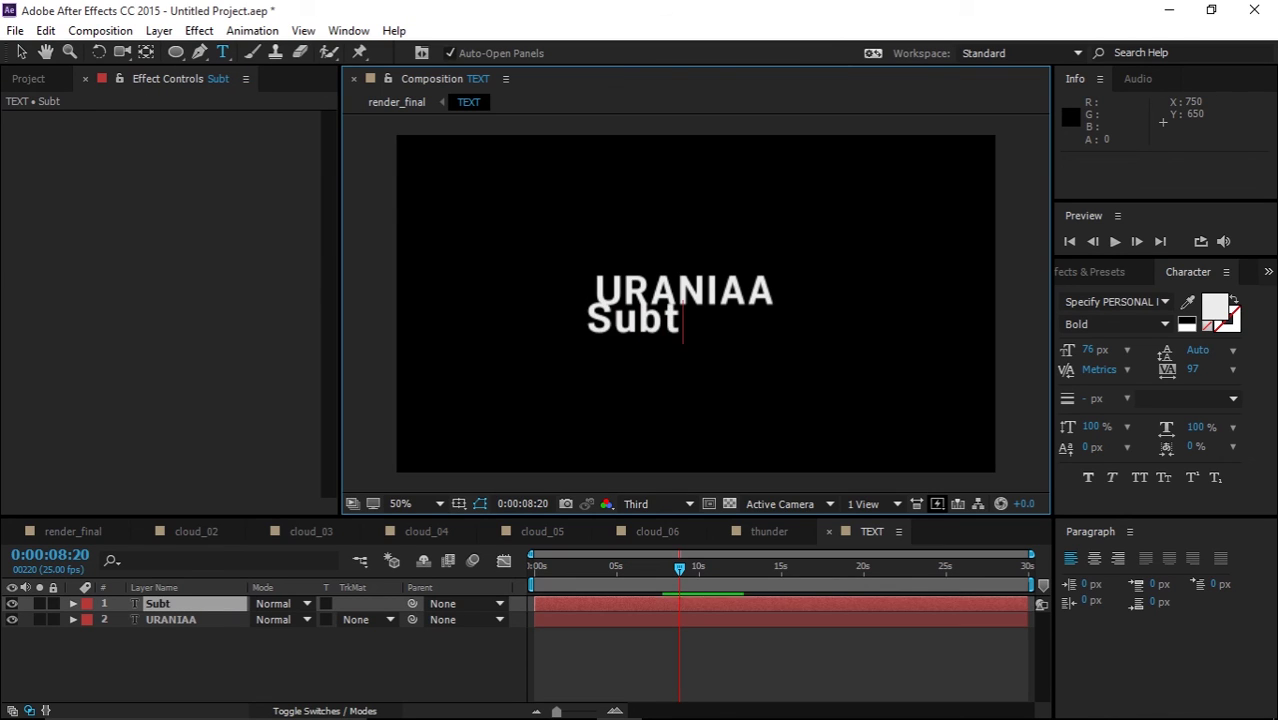
text(itle)
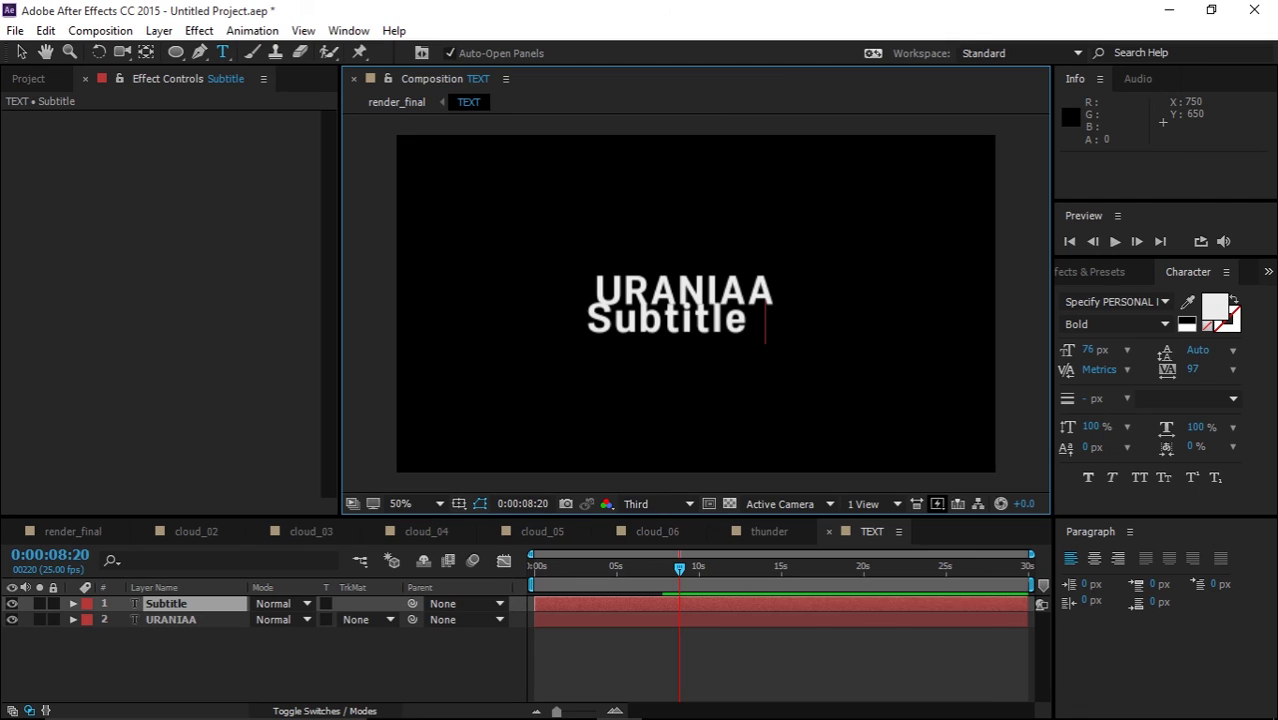
text( | Vission)
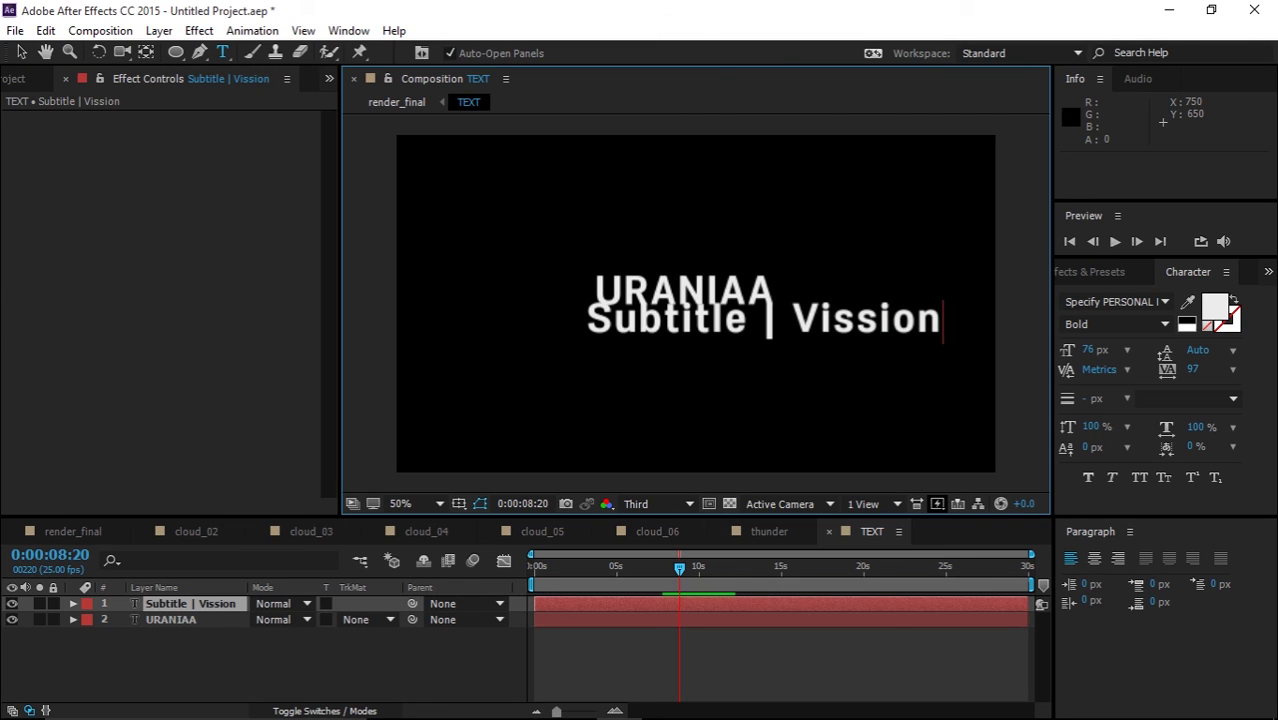
- Set the subtitle's font size to 32 px and centre it beneath the URANIAA title at position 448, 432
click(21, 52)
drag(578, 334, 509, 366)
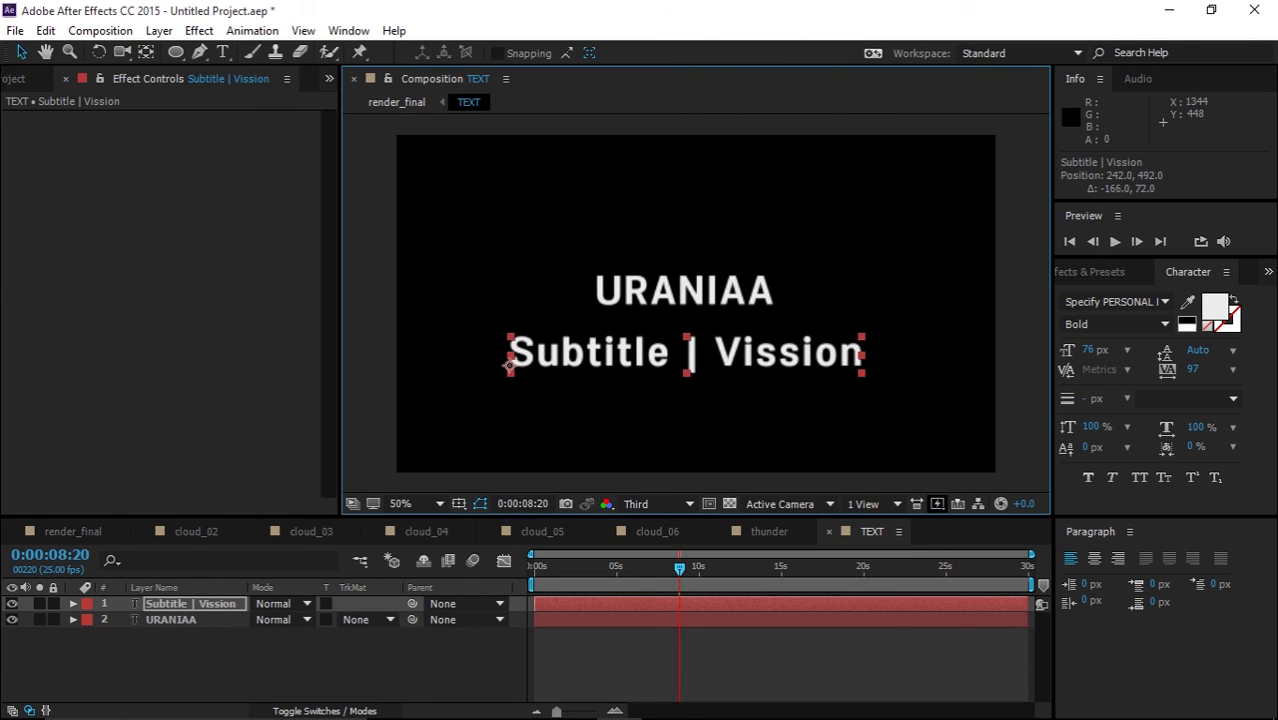
click(1092, 349)
text(50)
key(Return)
text(32)
key(Return)
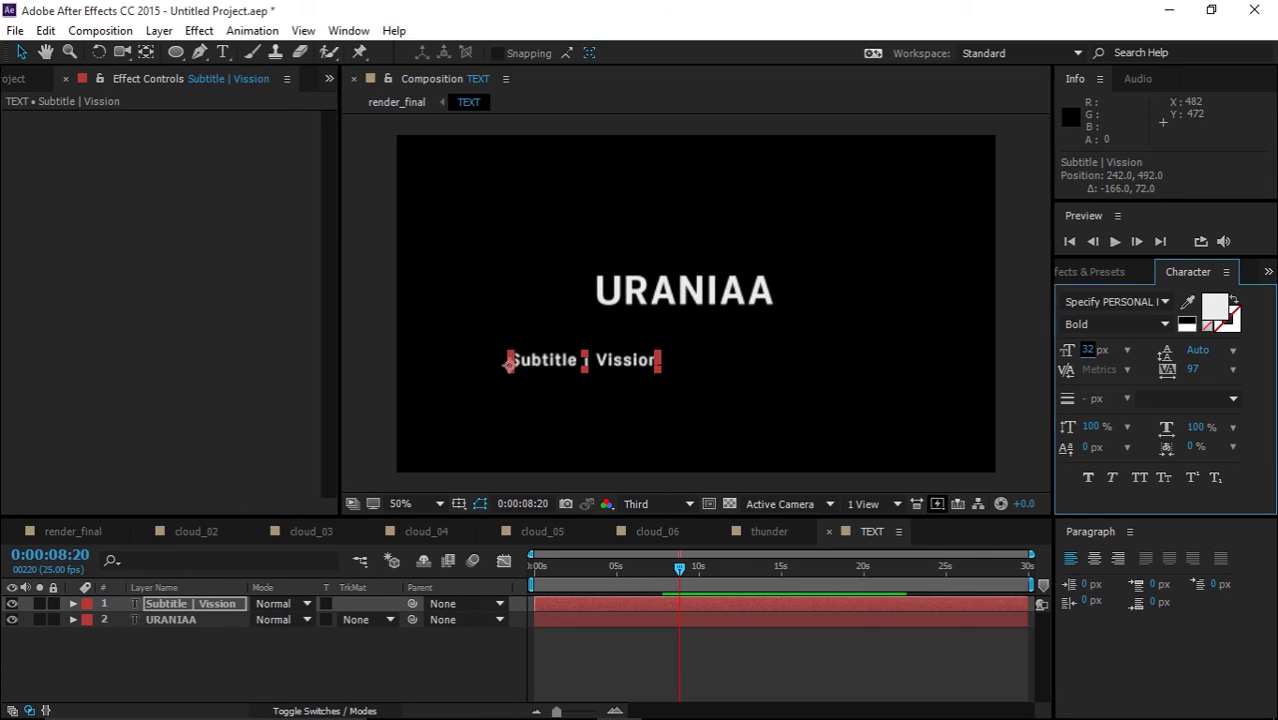
drag(509, 364, 605, 336)
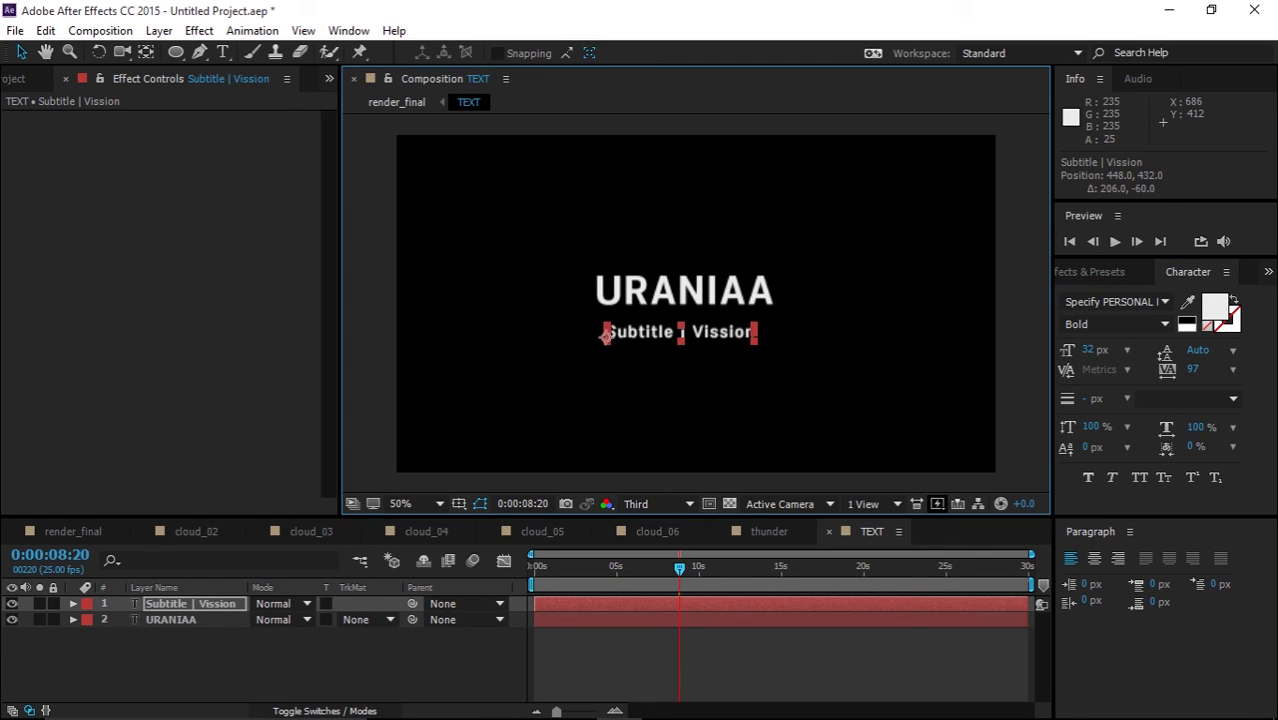
- Apply the Typewriter preset to the subtitle layer at 0:00:08:20
key(ctrl+space)
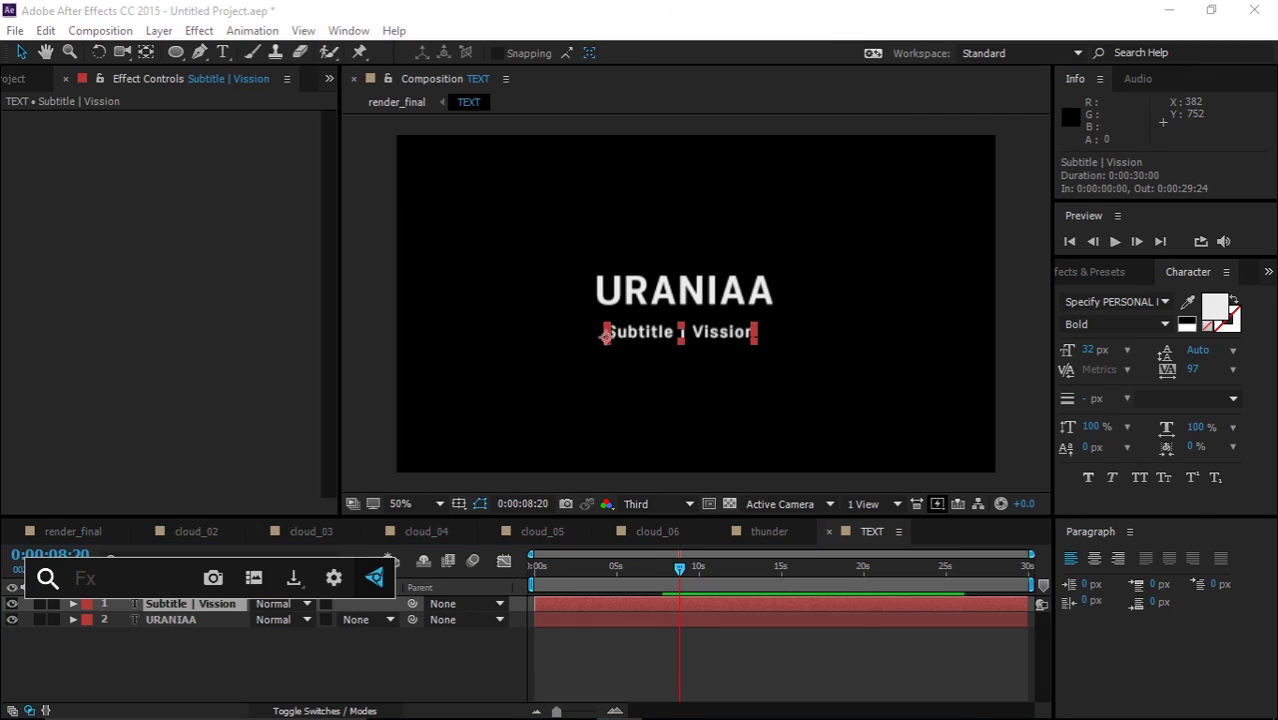
text(typwe)
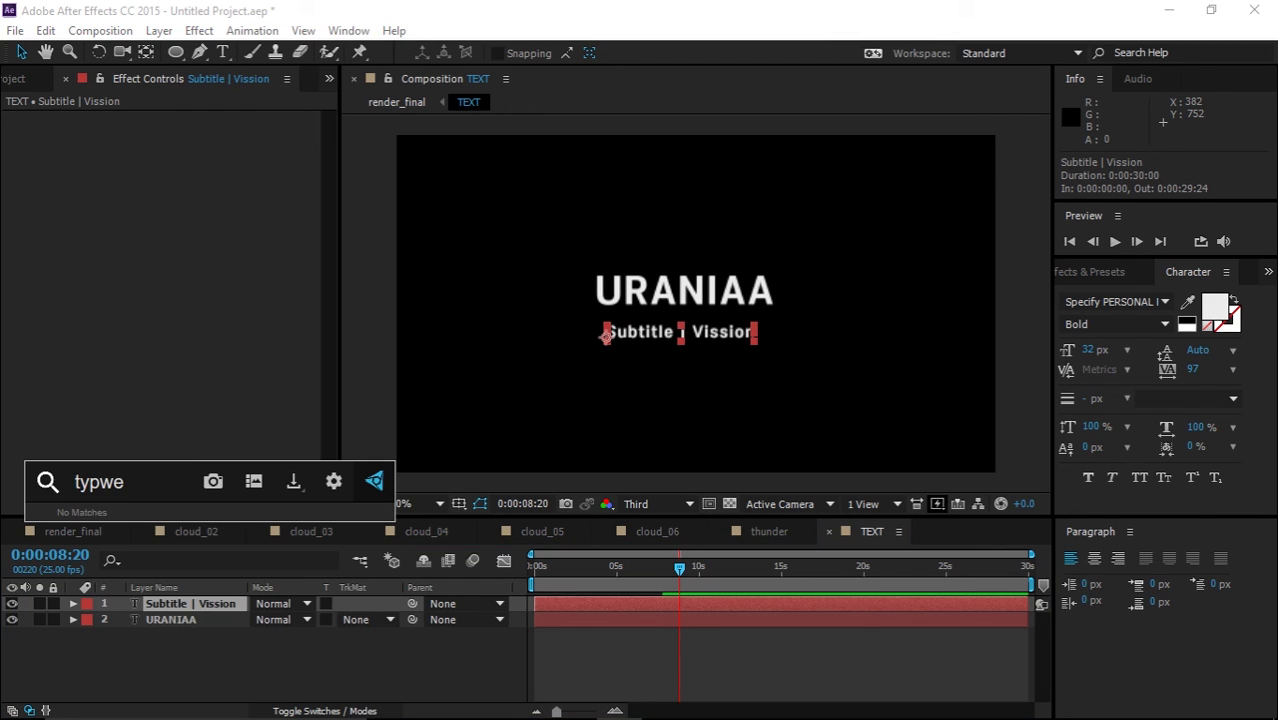
key(BackSpace)
key(BackSpace)
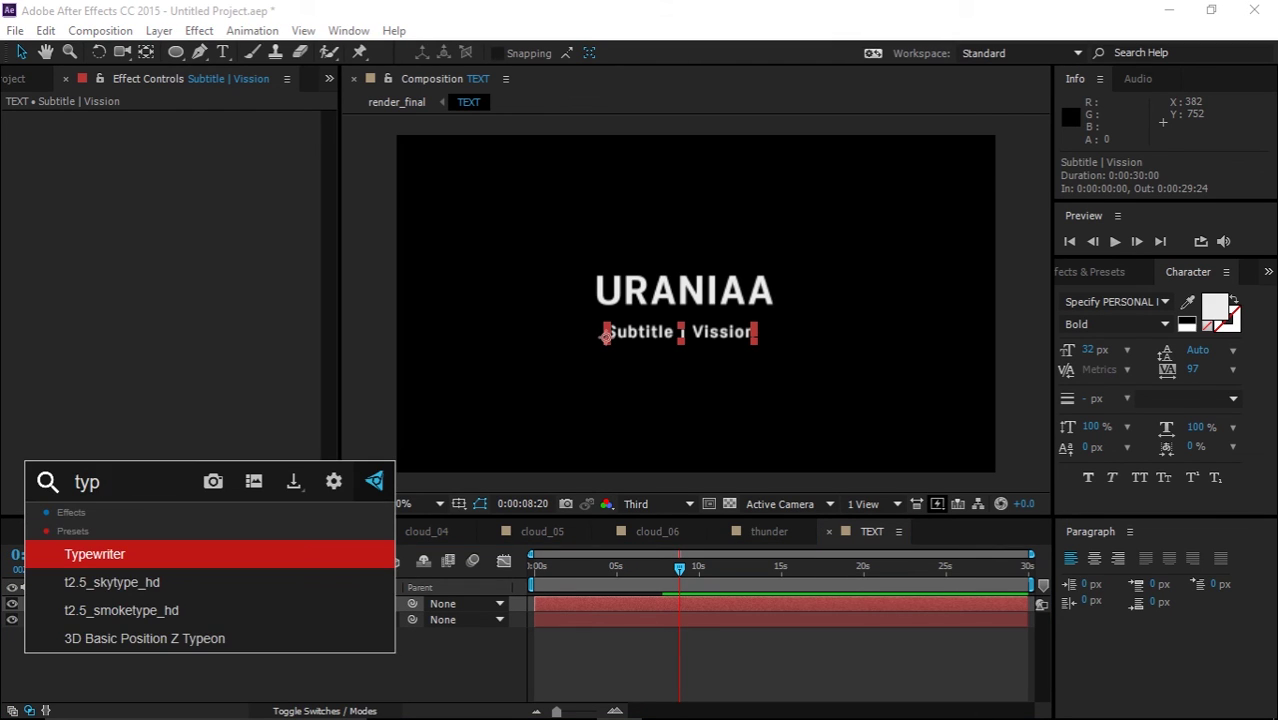
text(e)
key(Return)
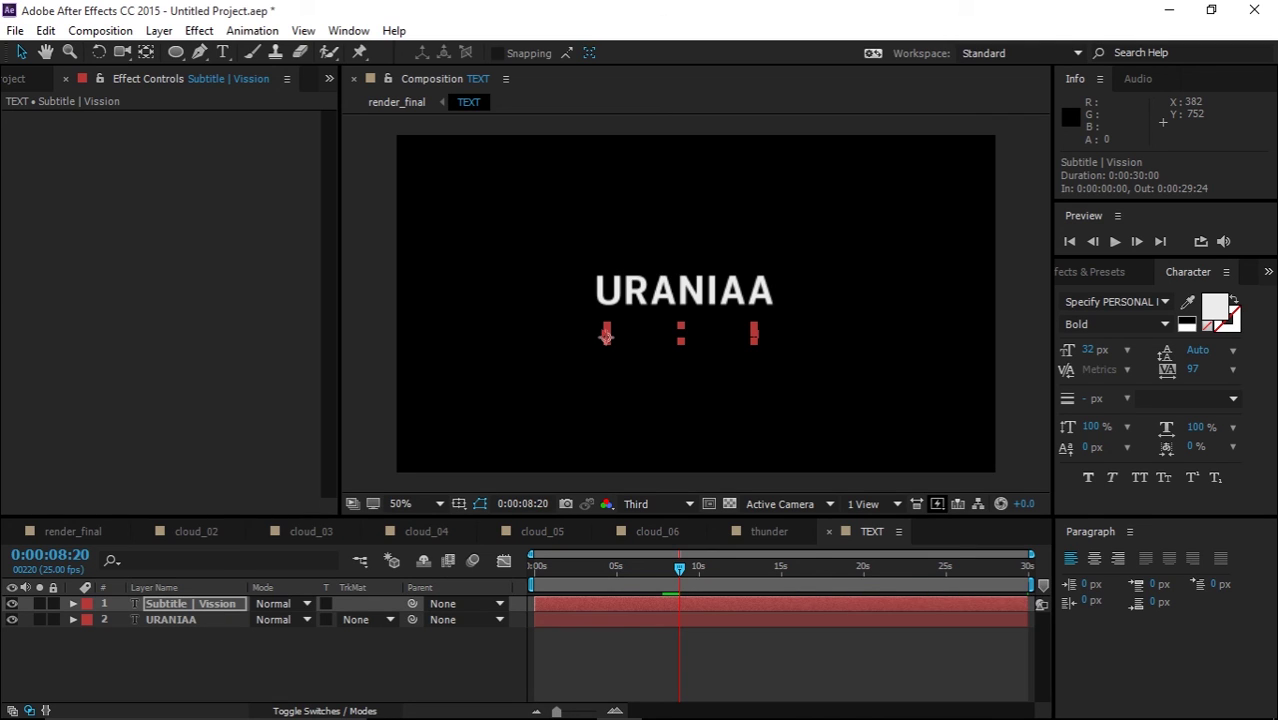
- Examine the subtitle's Range Selector Start keyframes and scrub through the typewriter animation to 0:00:14:07
key(space)
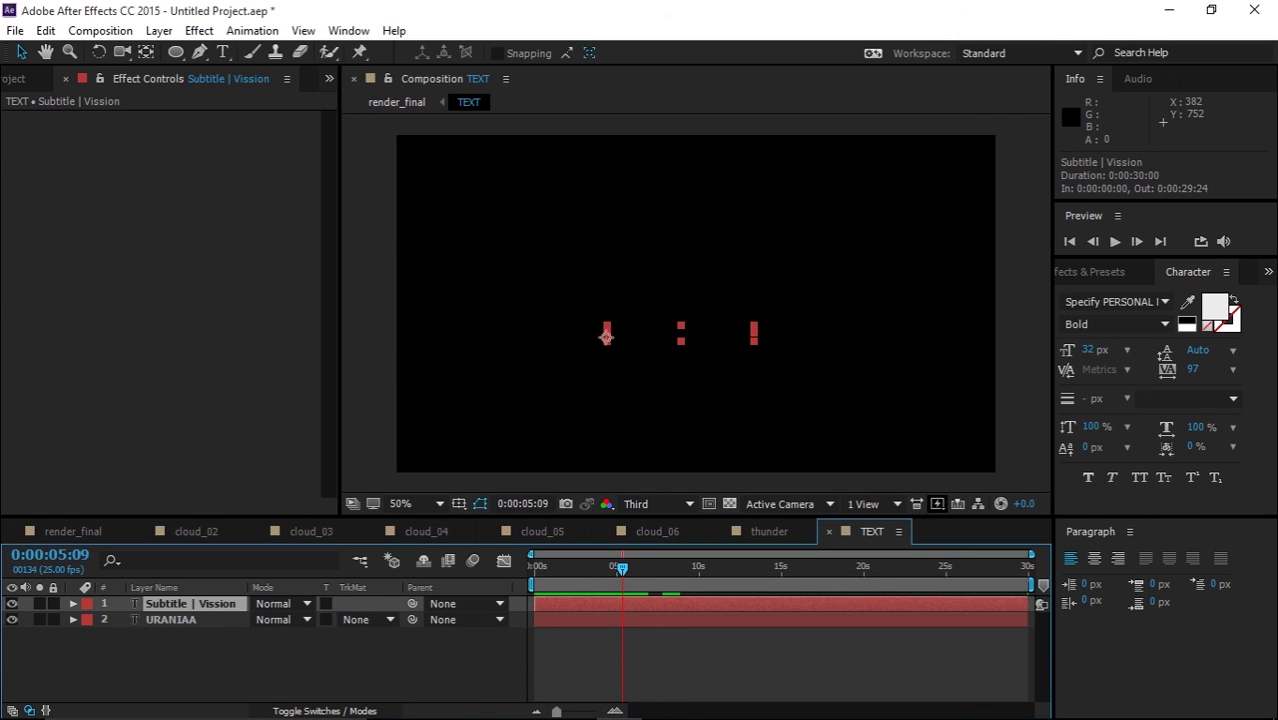
key(u)
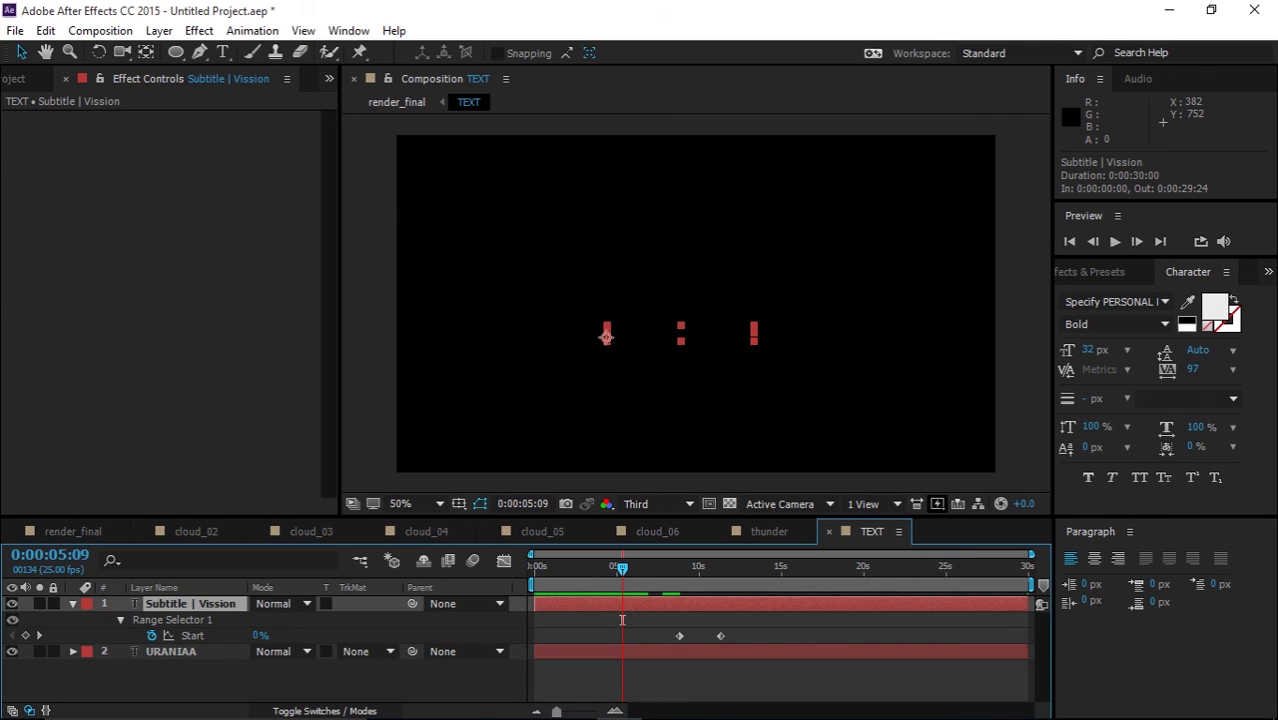
drag(750, 694, 622, 620)
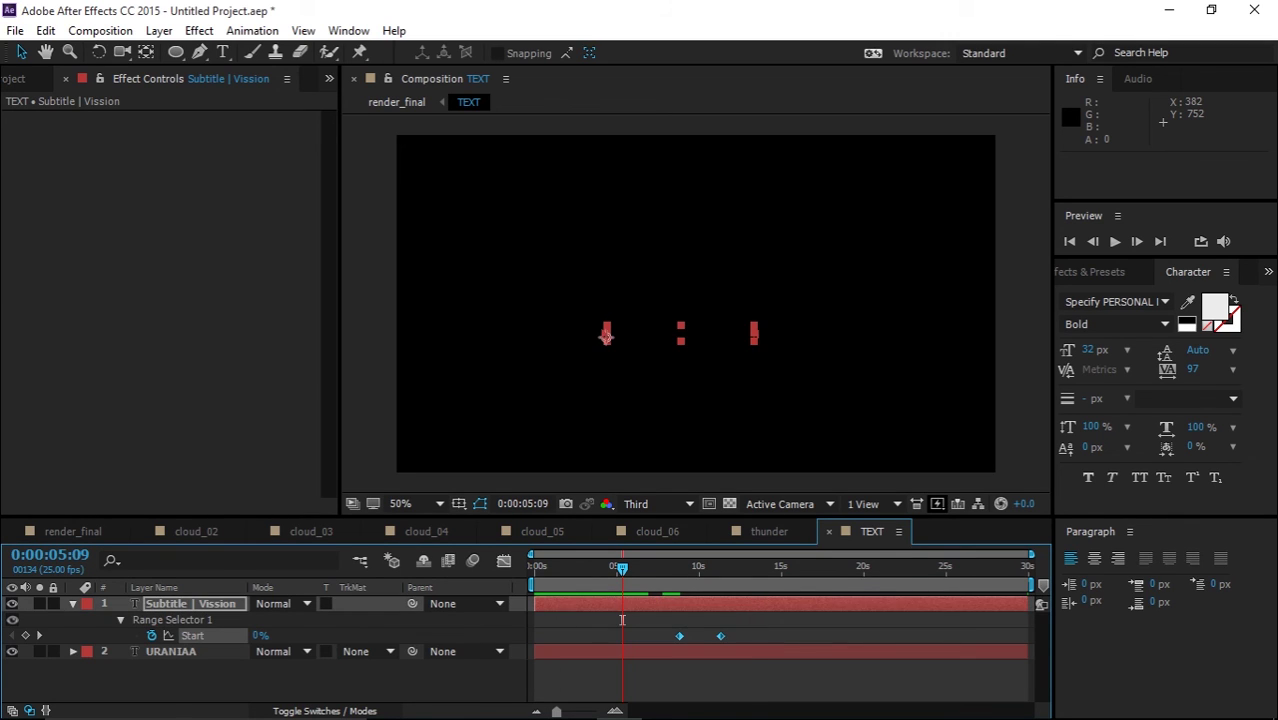
key(u)
key(u)
scroll(270, 650, down, 3)
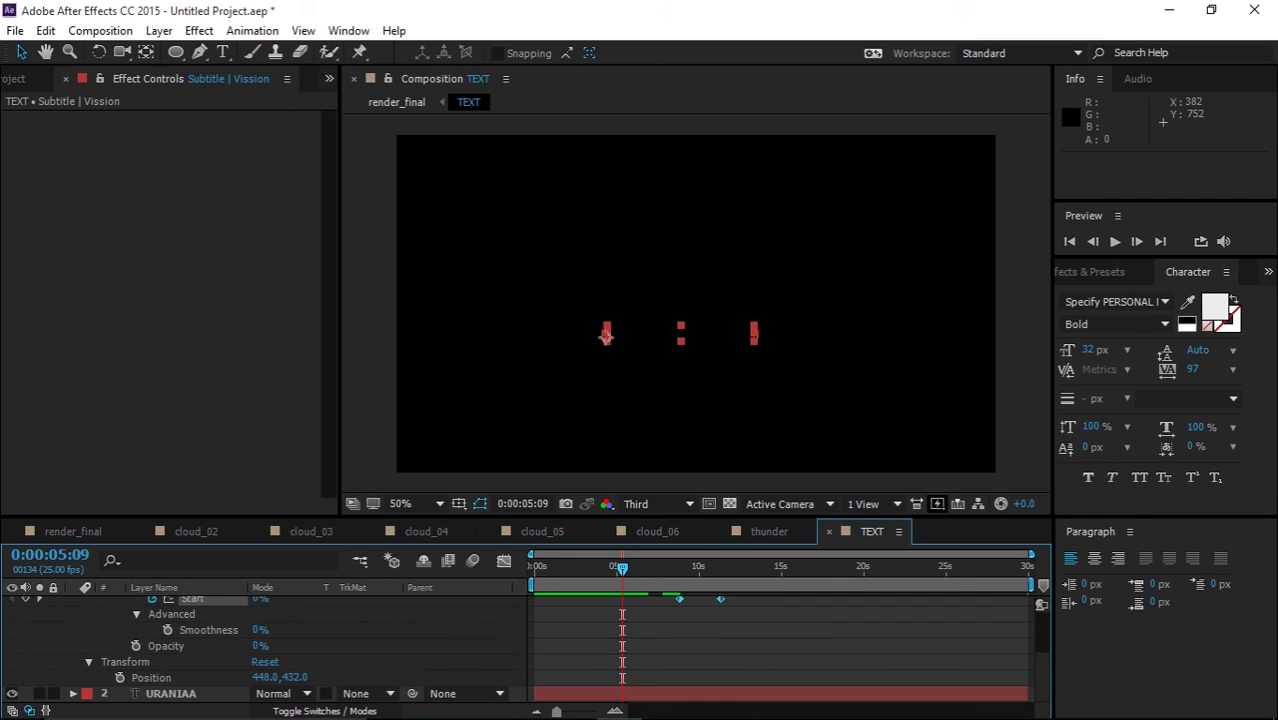
scroll(270, 650, up, 3)
scroll(270, 650, down, 1)
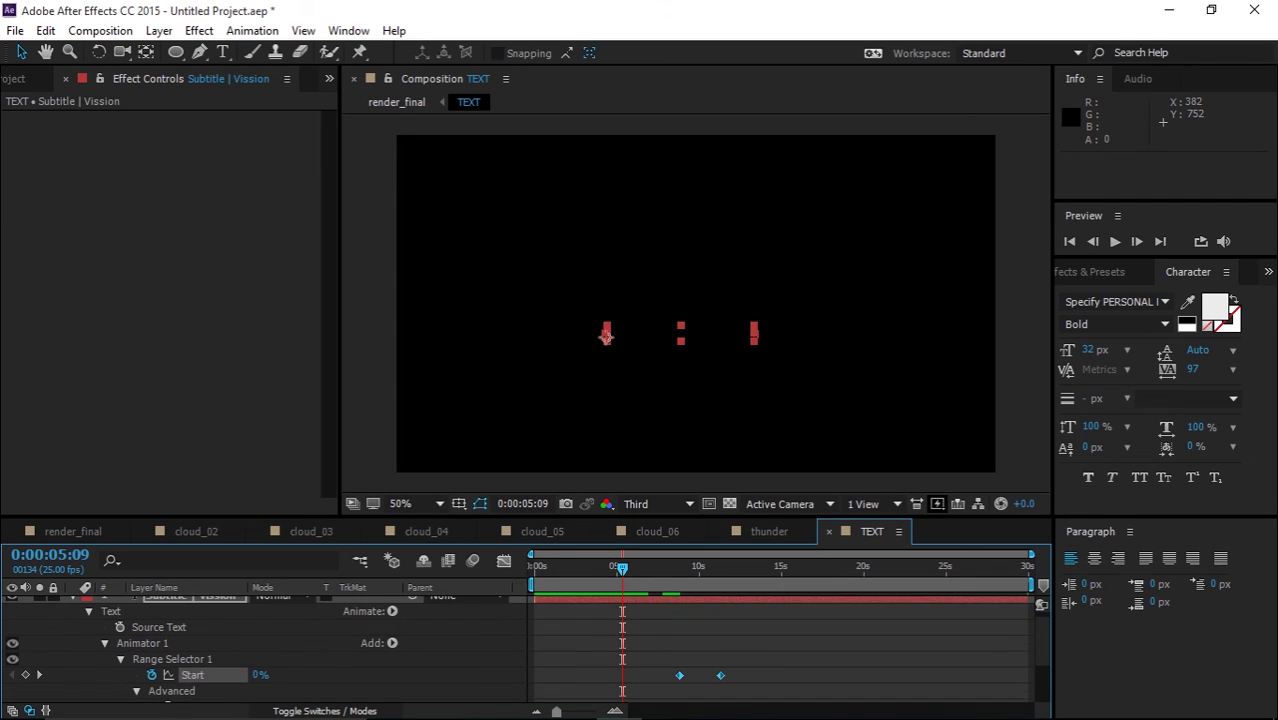
drag(622, 568, 769, 568)
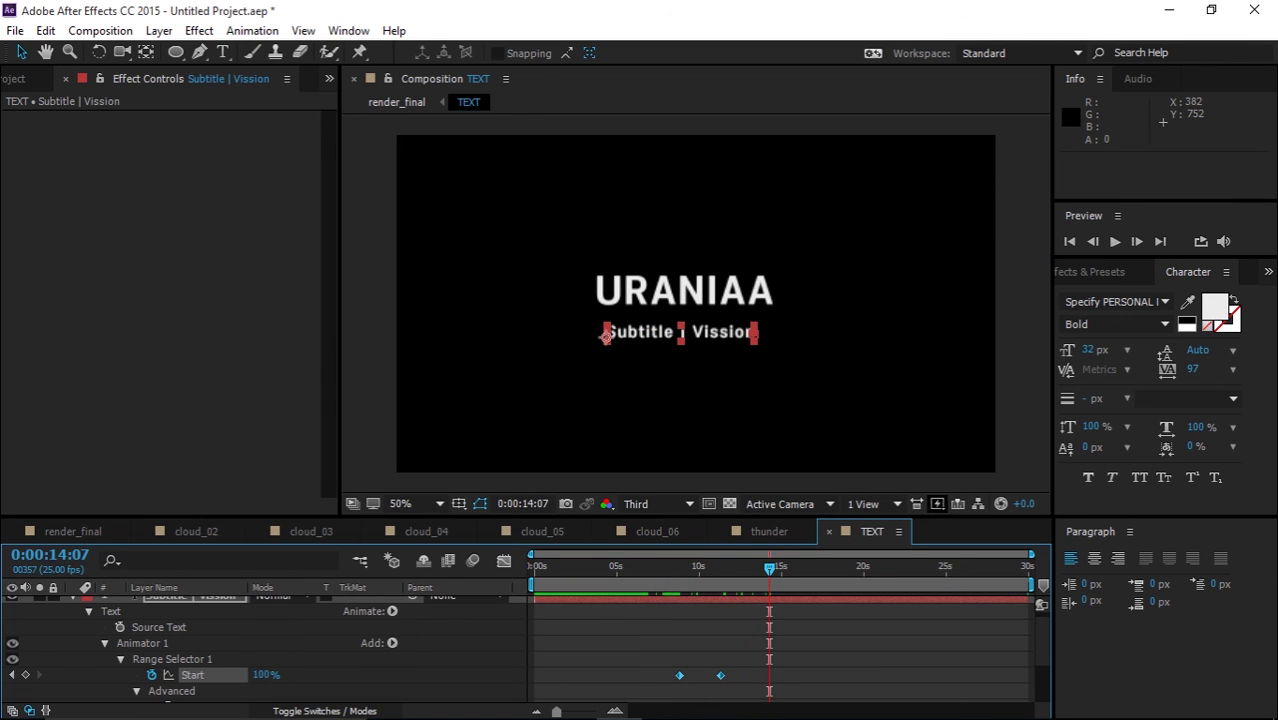
scroll(270, 650, up, 1)
- Return to the render_final composition and shift the TEXT layer earlier so its in point is -0:00:01:15
click(397, 102)
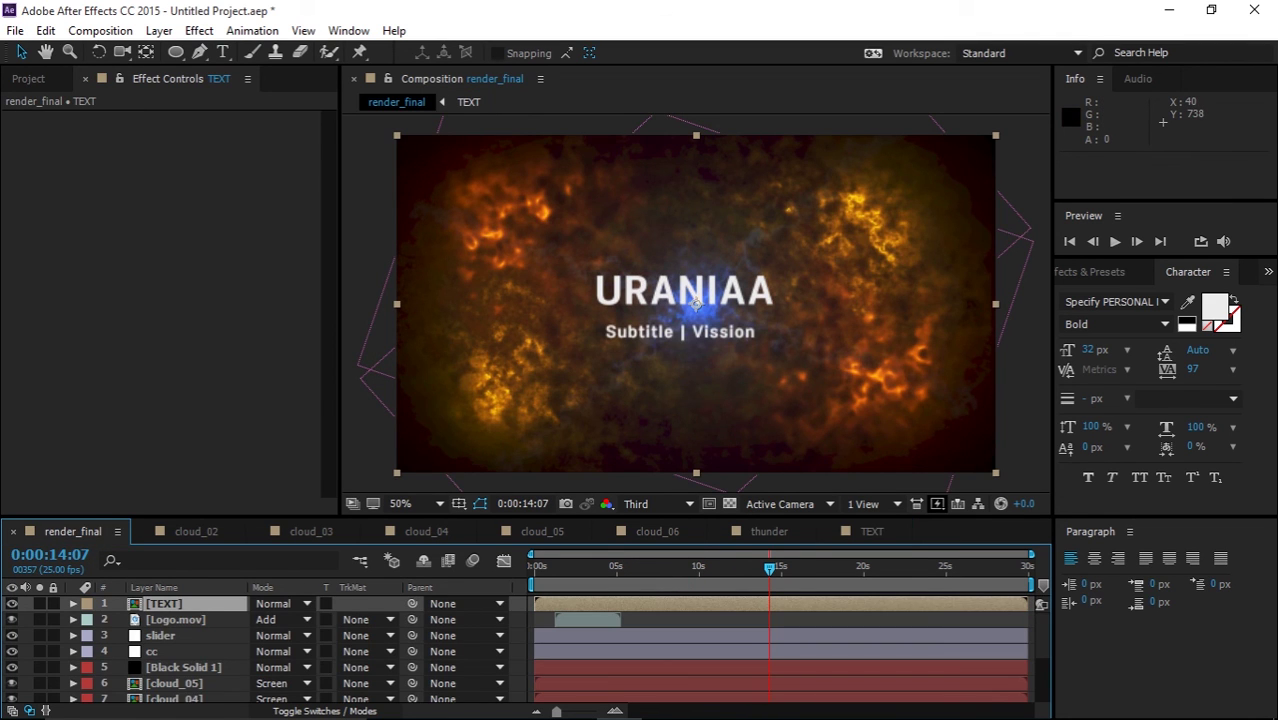
drag(769, 568, 712, 568)
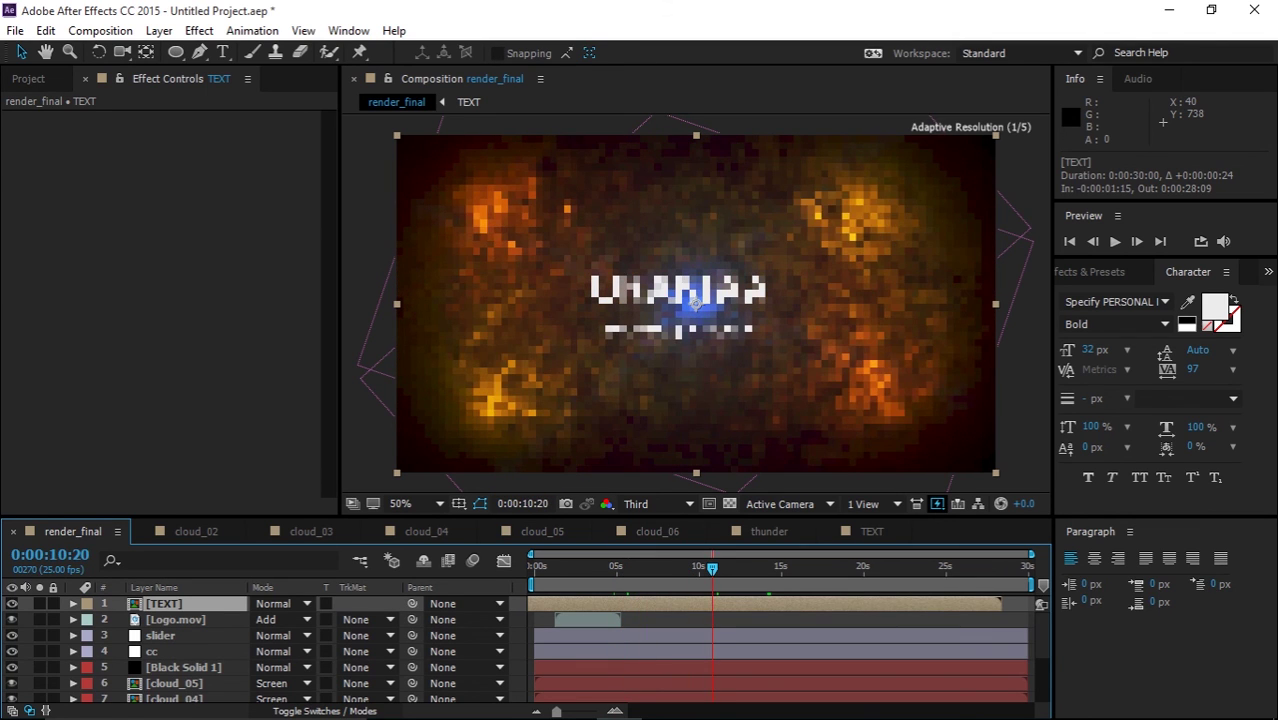
key(Home)
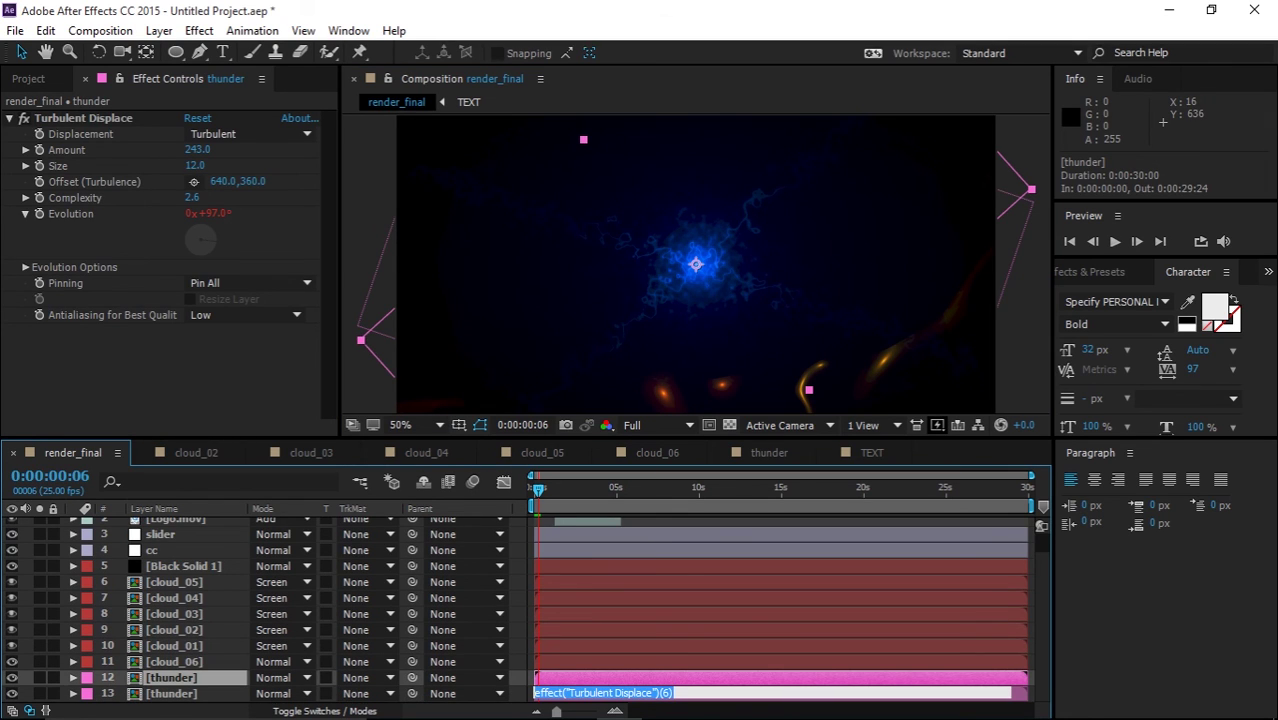
- Drive the Turbulent Displace Evolution of the upper thunder layer with the expression time*150 and preview the motion
text(time)
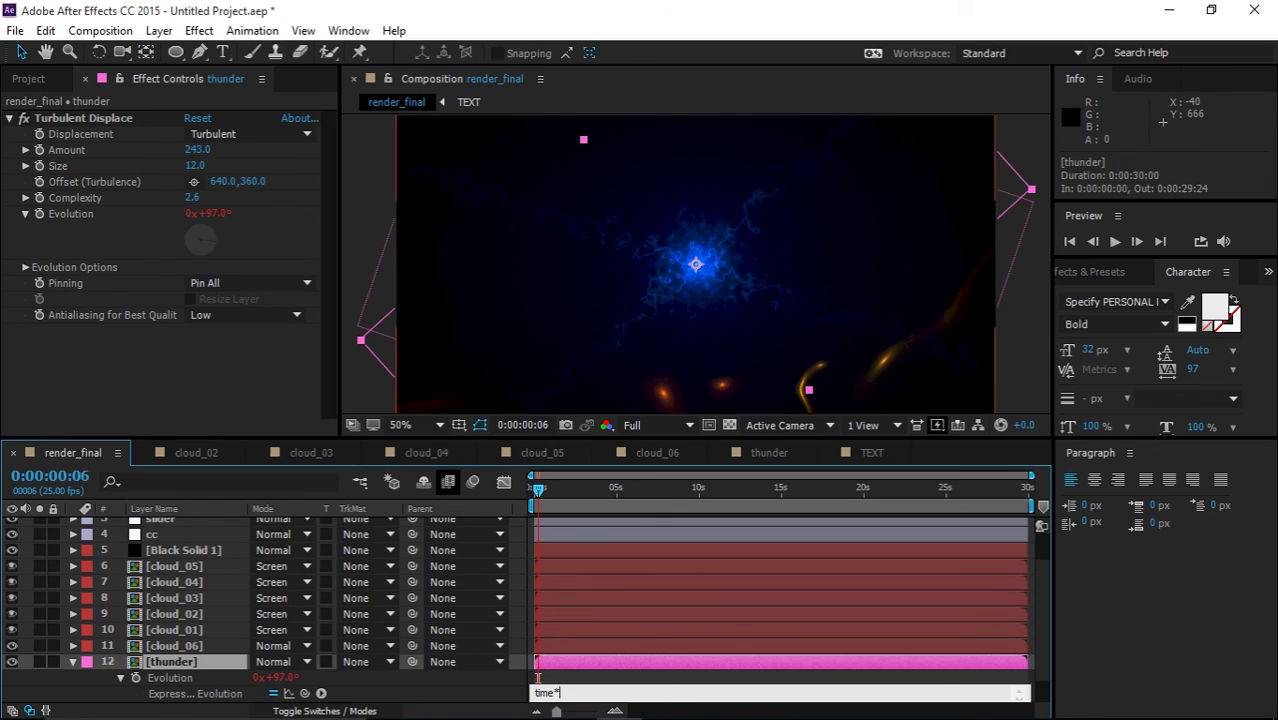
text(*150)
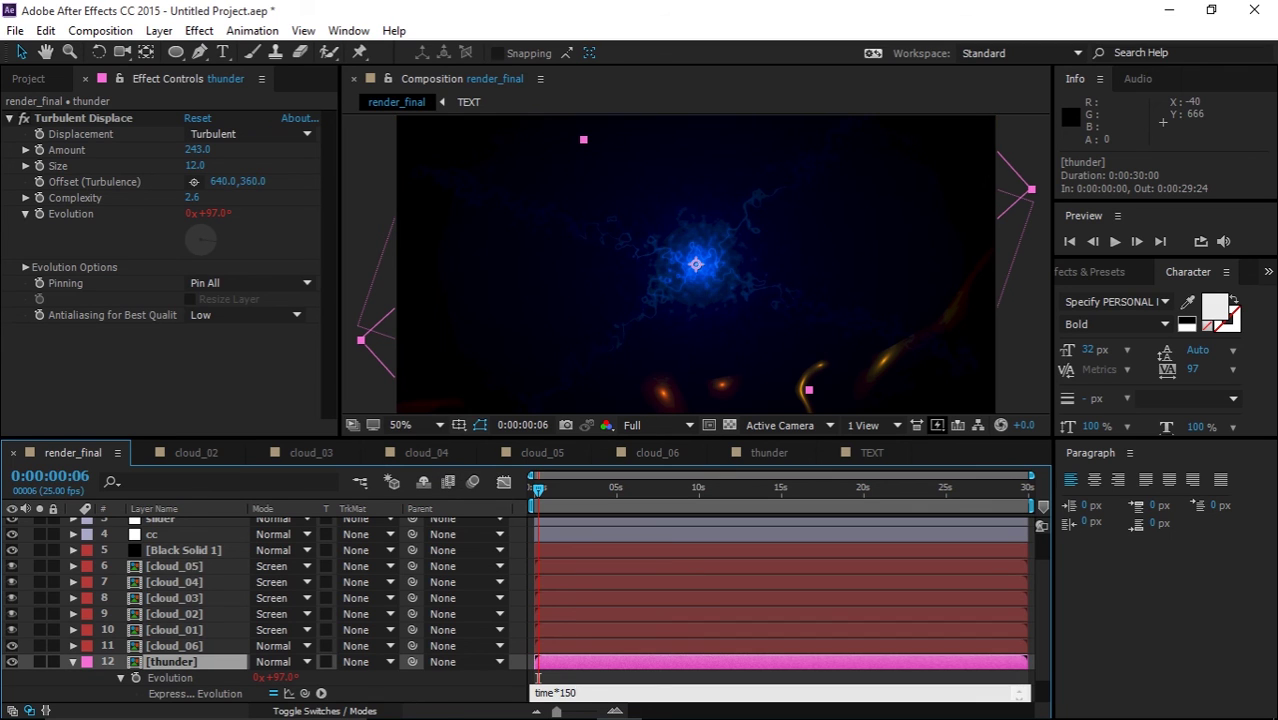
click(538, 679)
key(space)
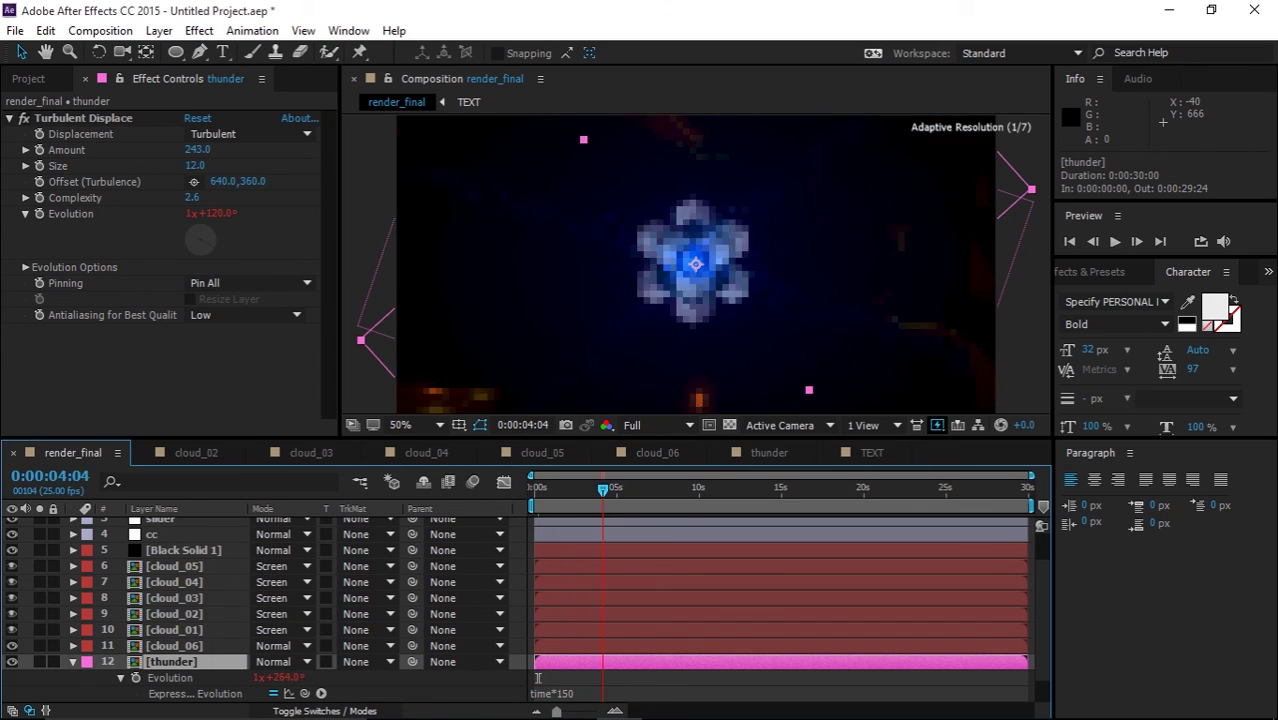
key(space)
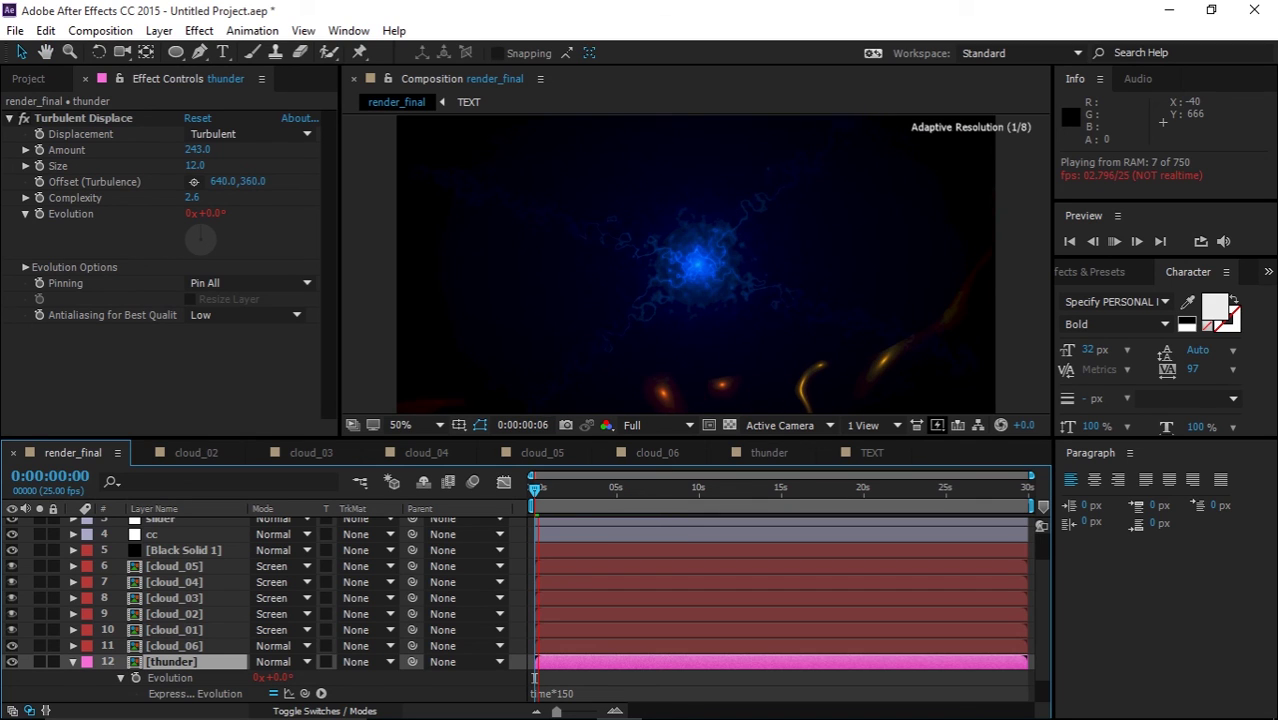
key(space)
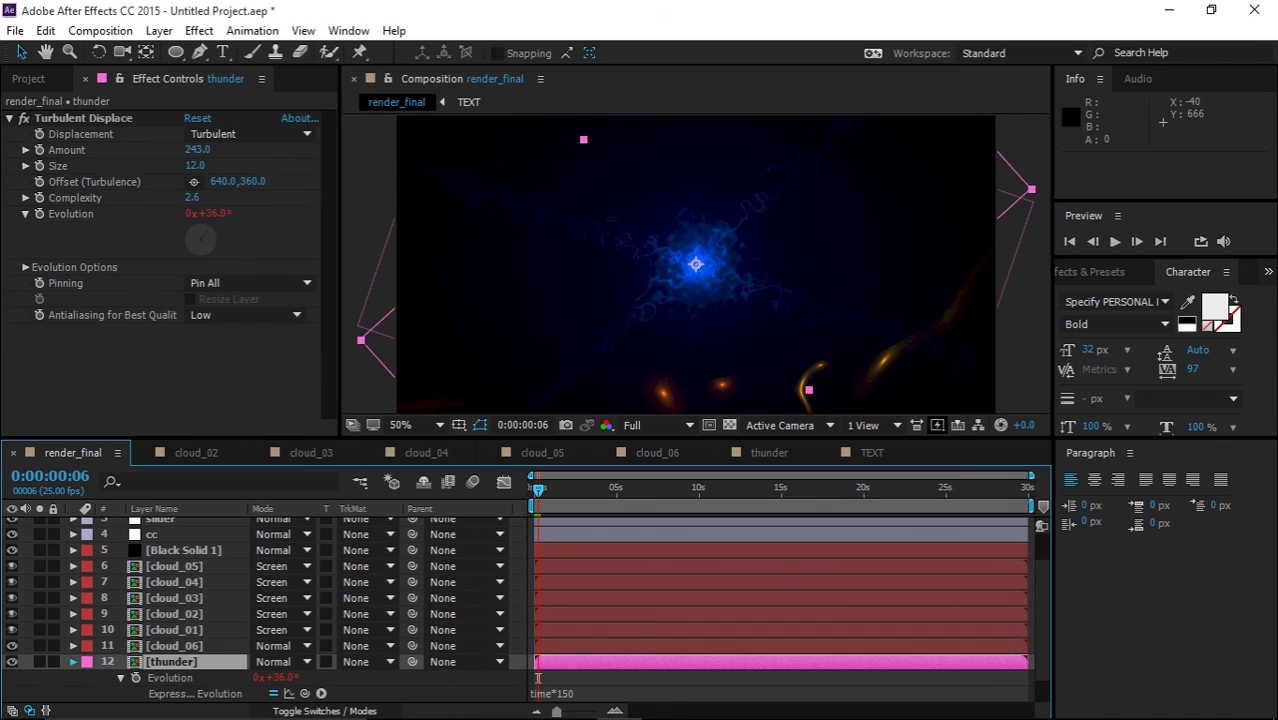
- Drive the Turbulent Displace Evolution of the lower thunder layer with the expression time*500 and preview from the start
key(ctrl+d)
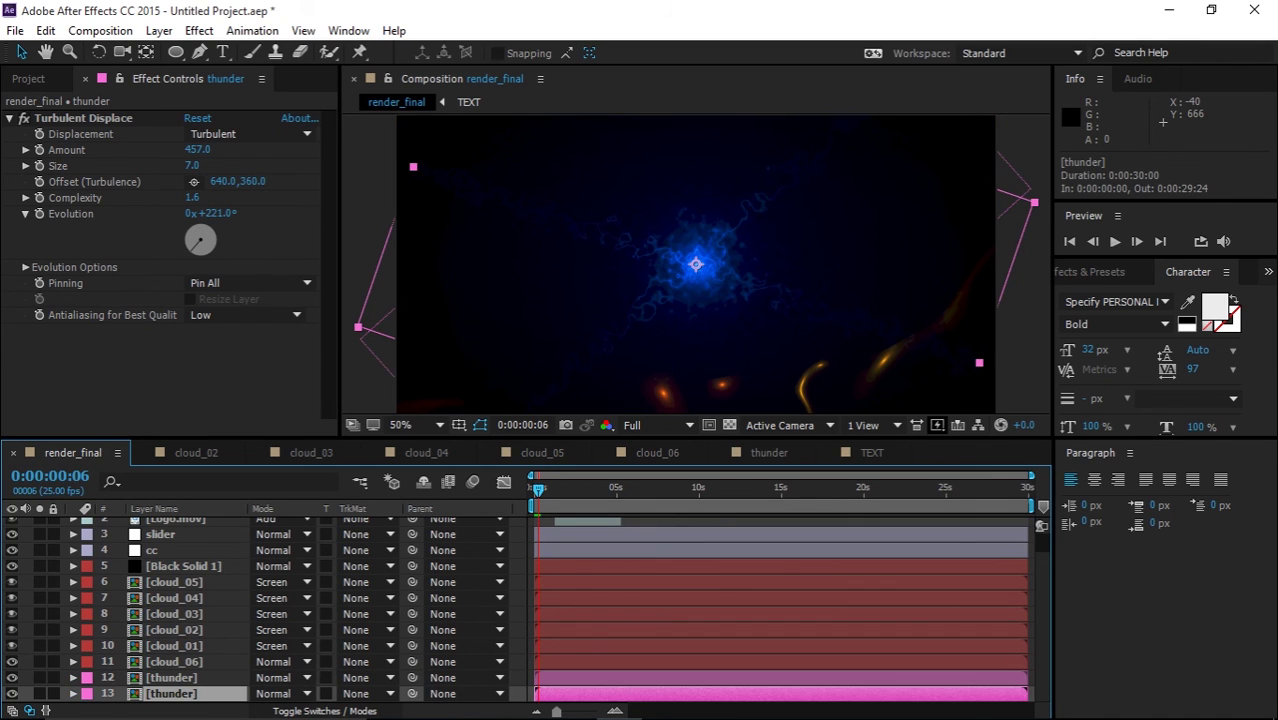
alt+click(40, 214)
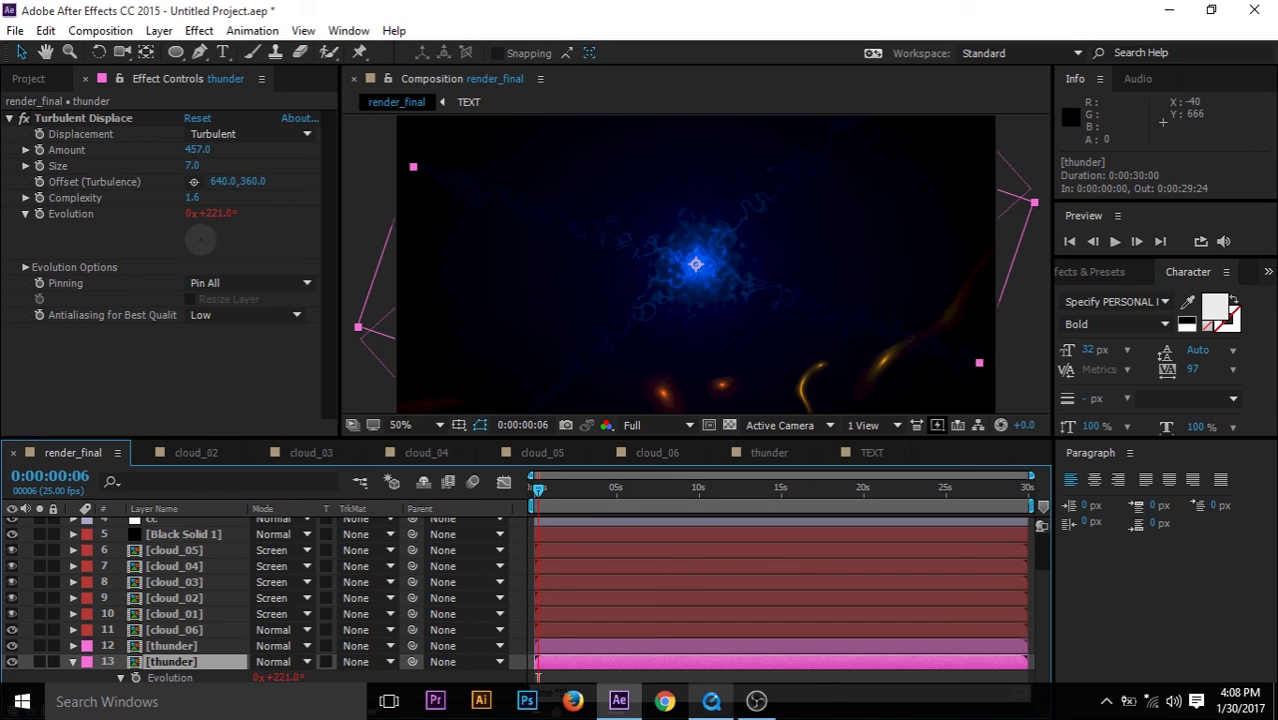
key(space)
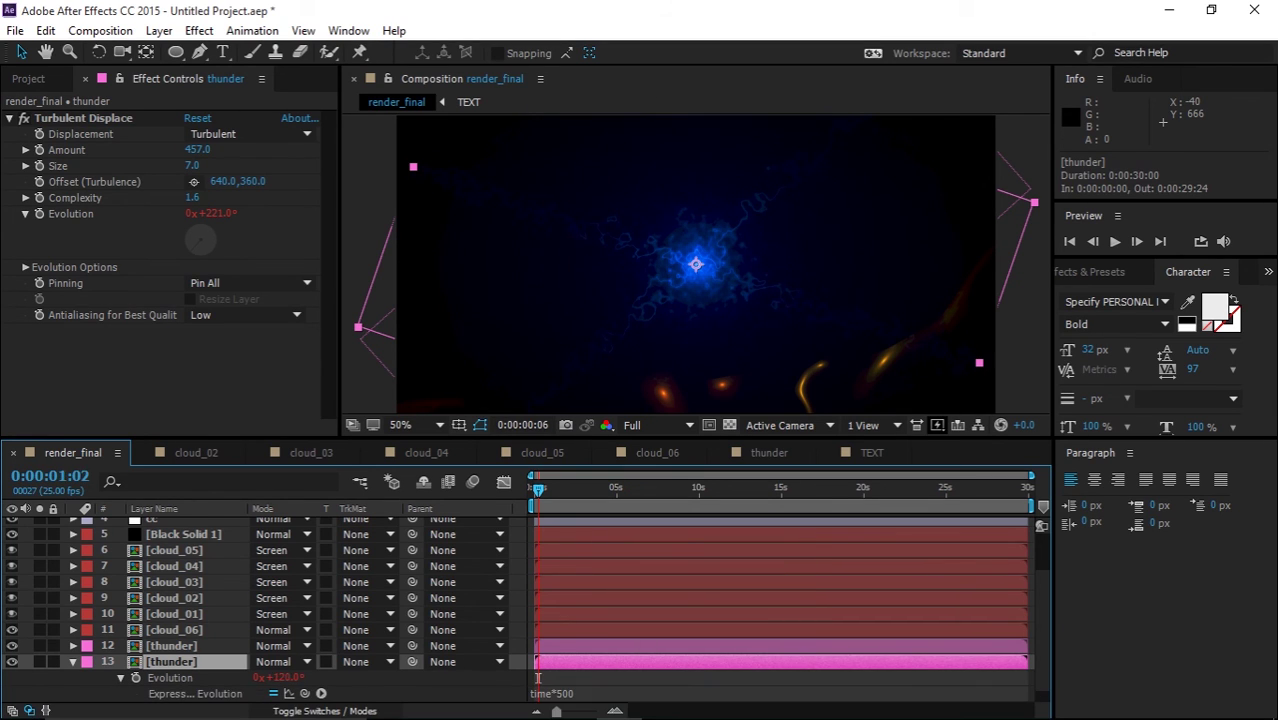
drag(569, 489, 534, 489)
key(space)
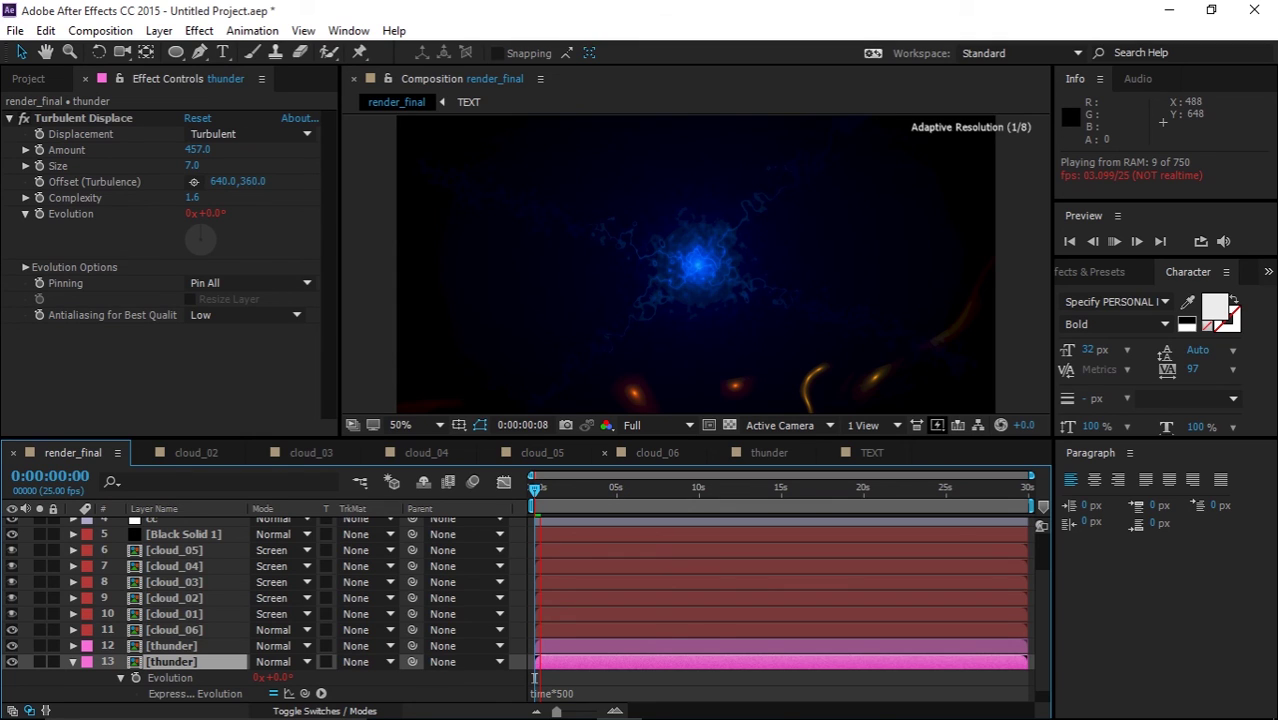
- Enlarge the composition viewer and preview render_final with the work area ending at about 10.5 seconds
drag(627, 439, 628, 549)
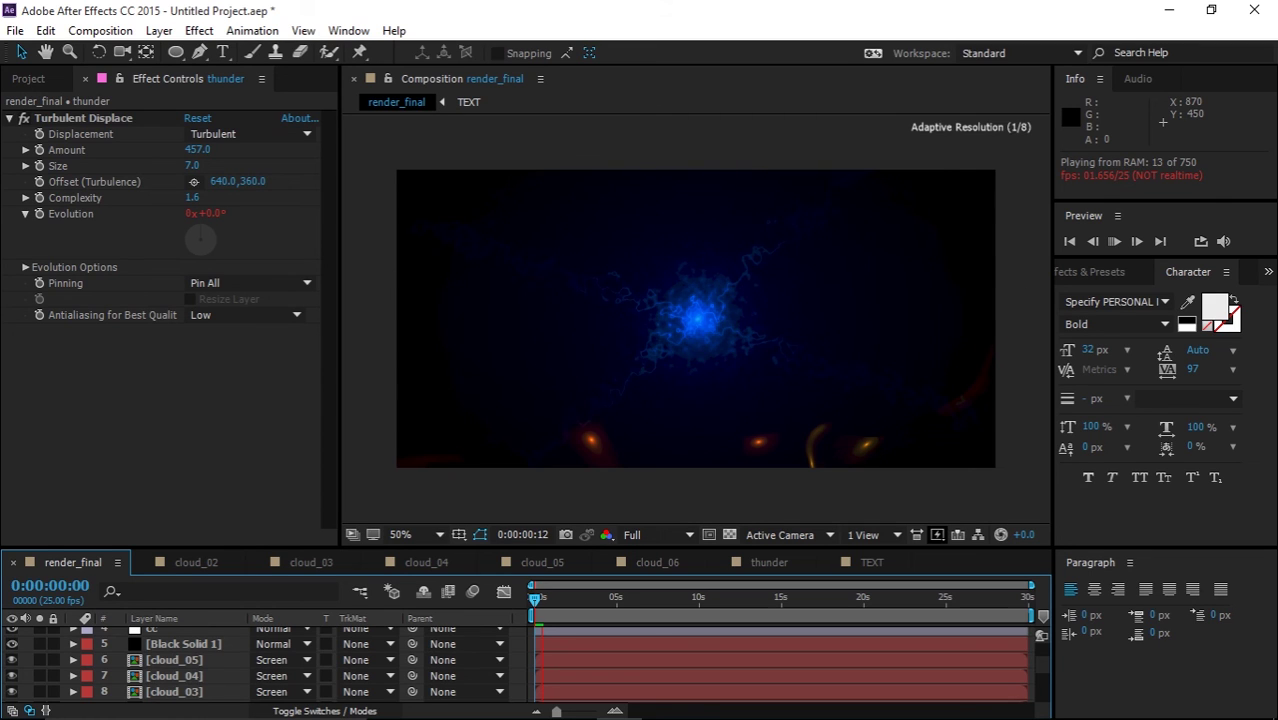
key(space)
key(space)
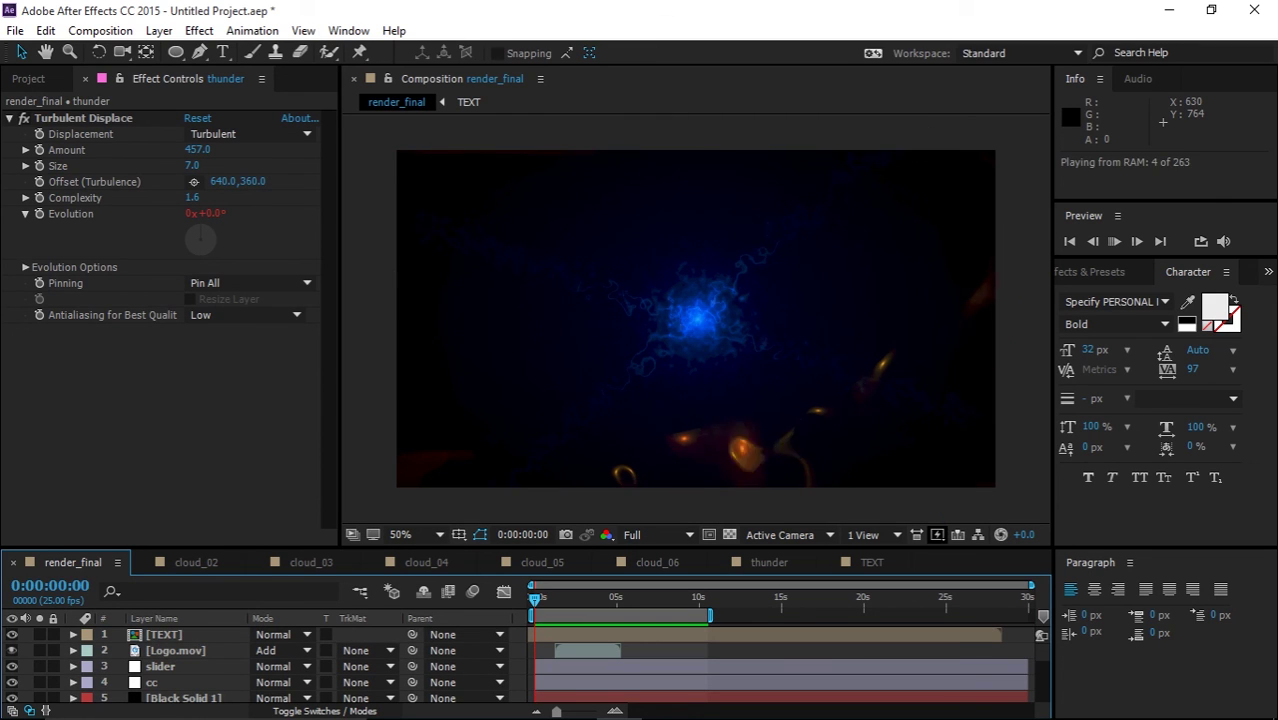